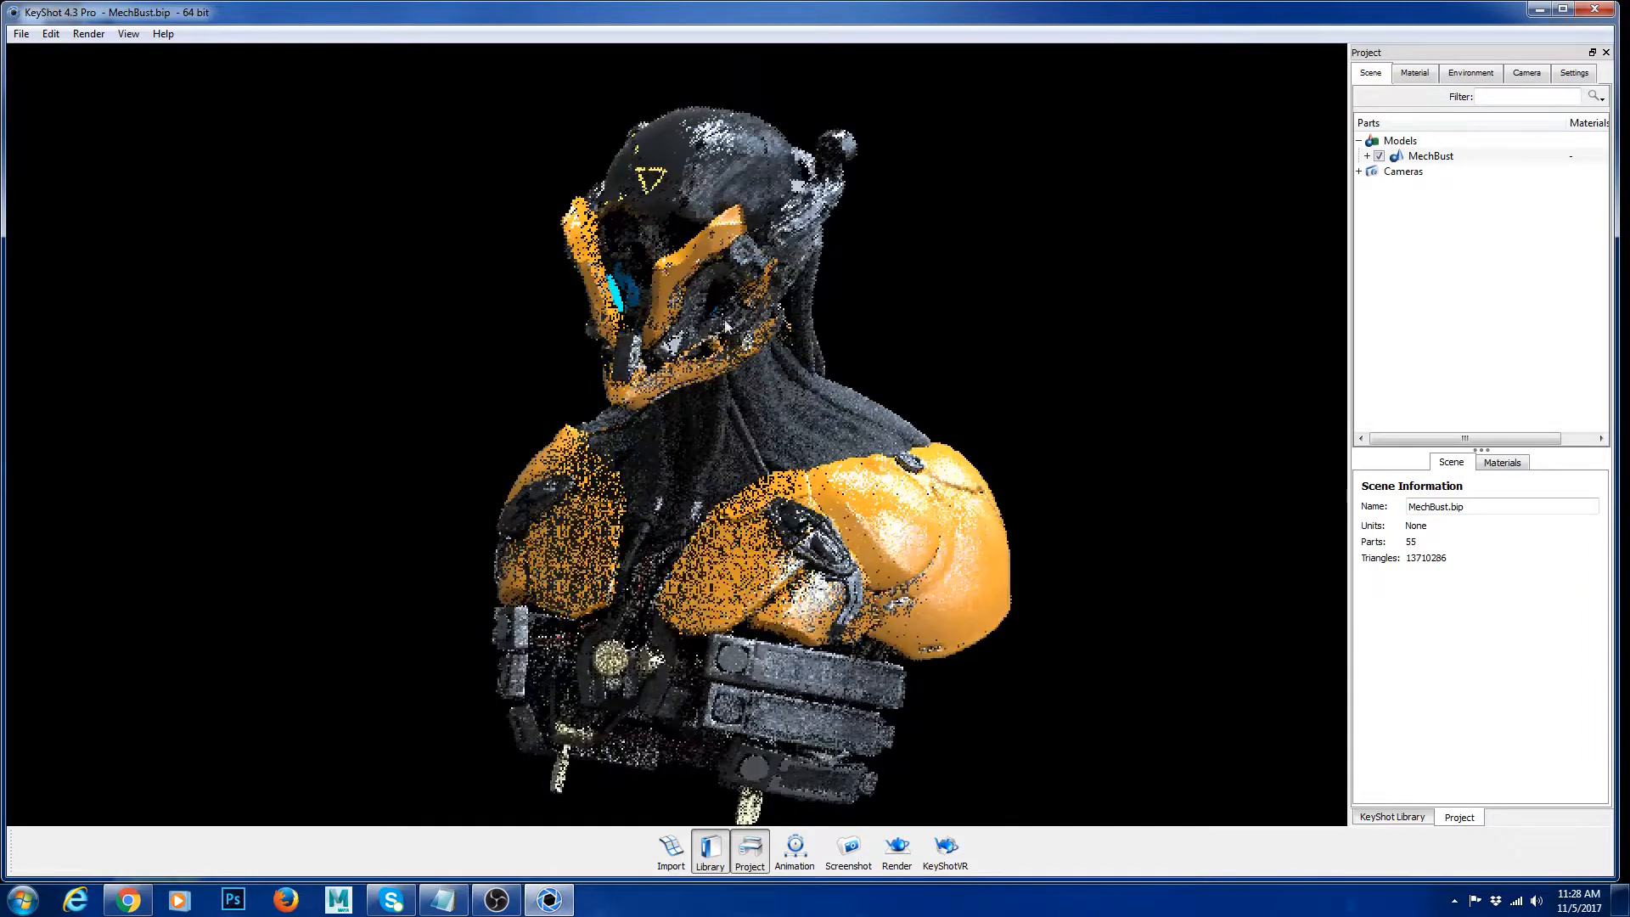
# Step: Expand the MechBust model in the scene tree and show the hidden parts Group18238 and Group49814
pyautogui.click(1367, 157)
pyautogui.scroll(-5, 1477, 312)
pyautogui.scroll(-3, 1477, 312)
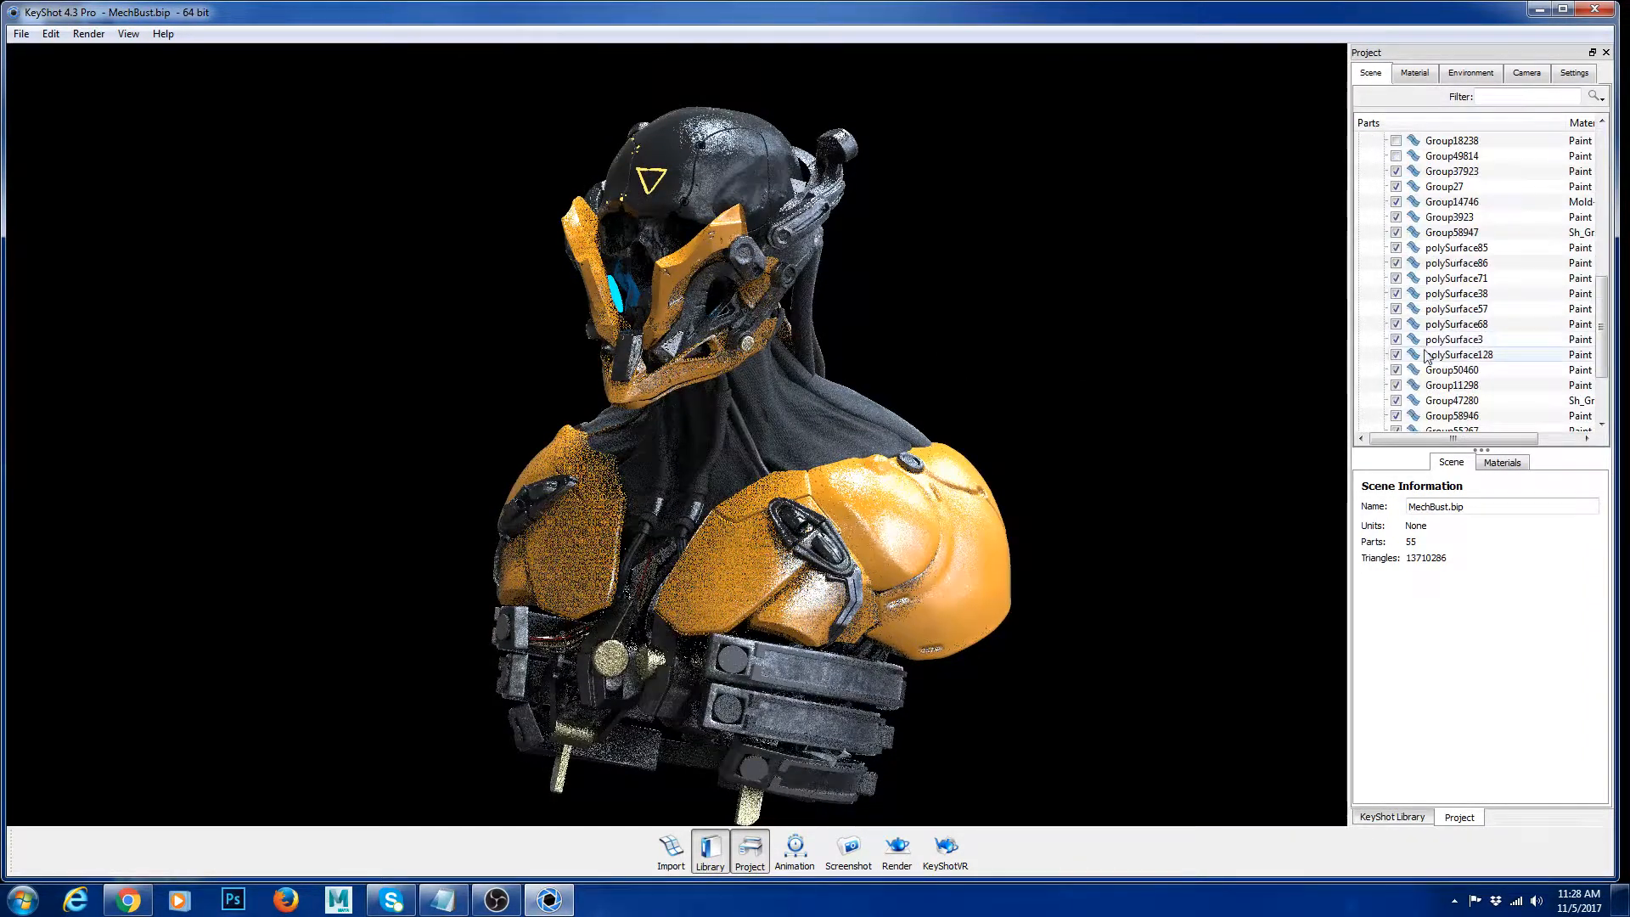
pyautogui.click(1395, 232)
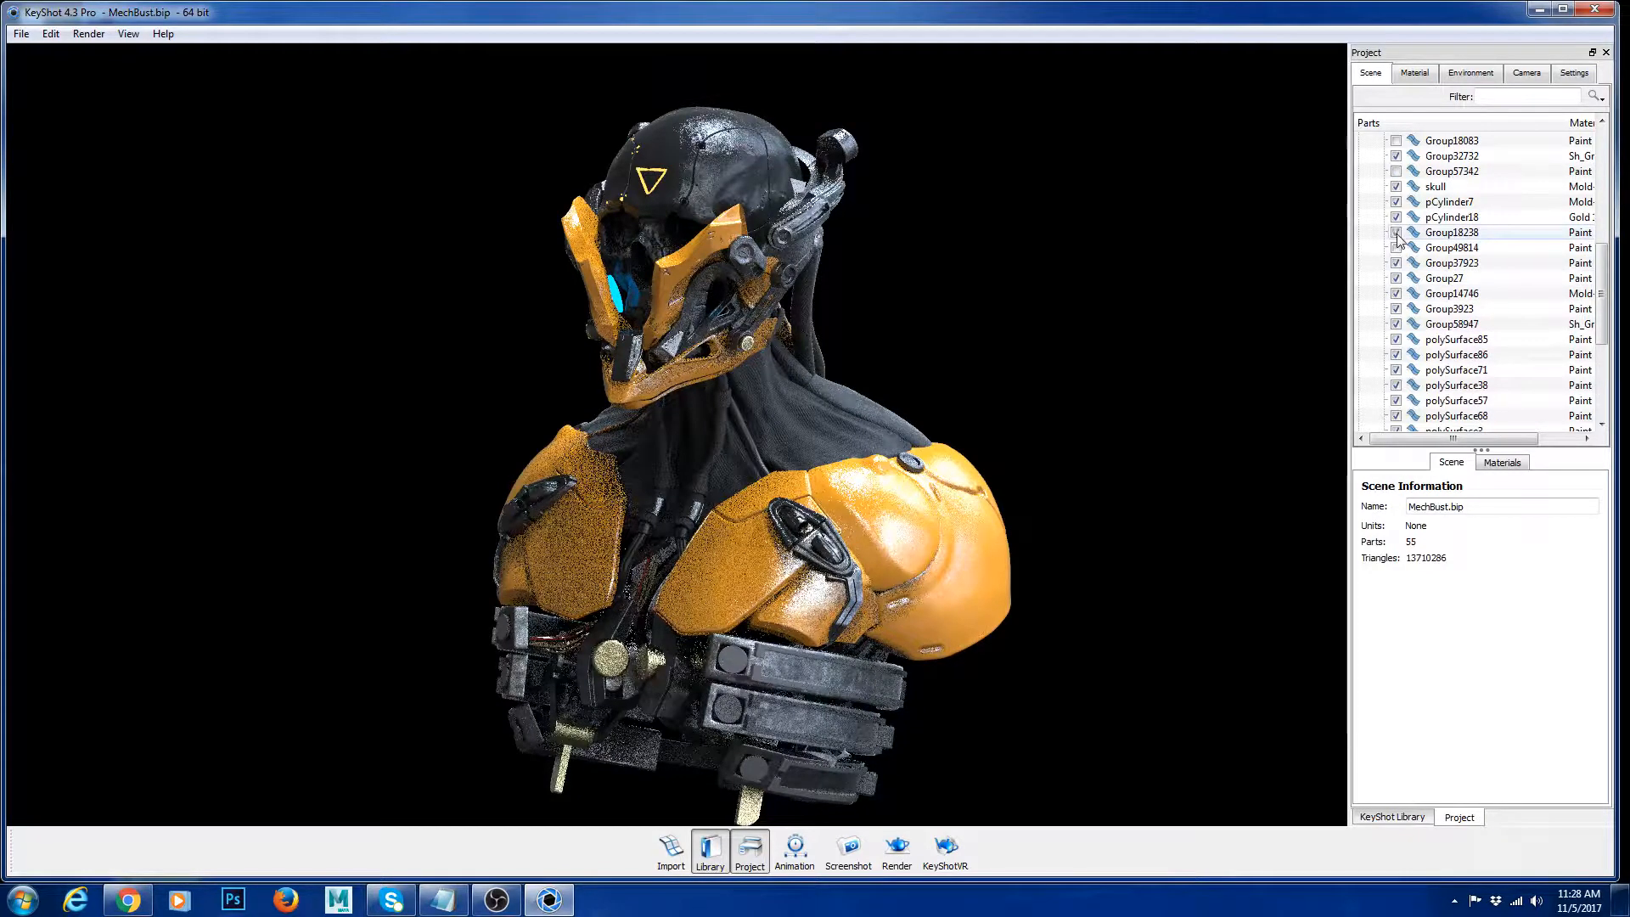
pyautogui.click(1395, 248)
pyautogui.scroll(-2, 1469, 340)
pyautogui.scroll(7, 1469, 341)
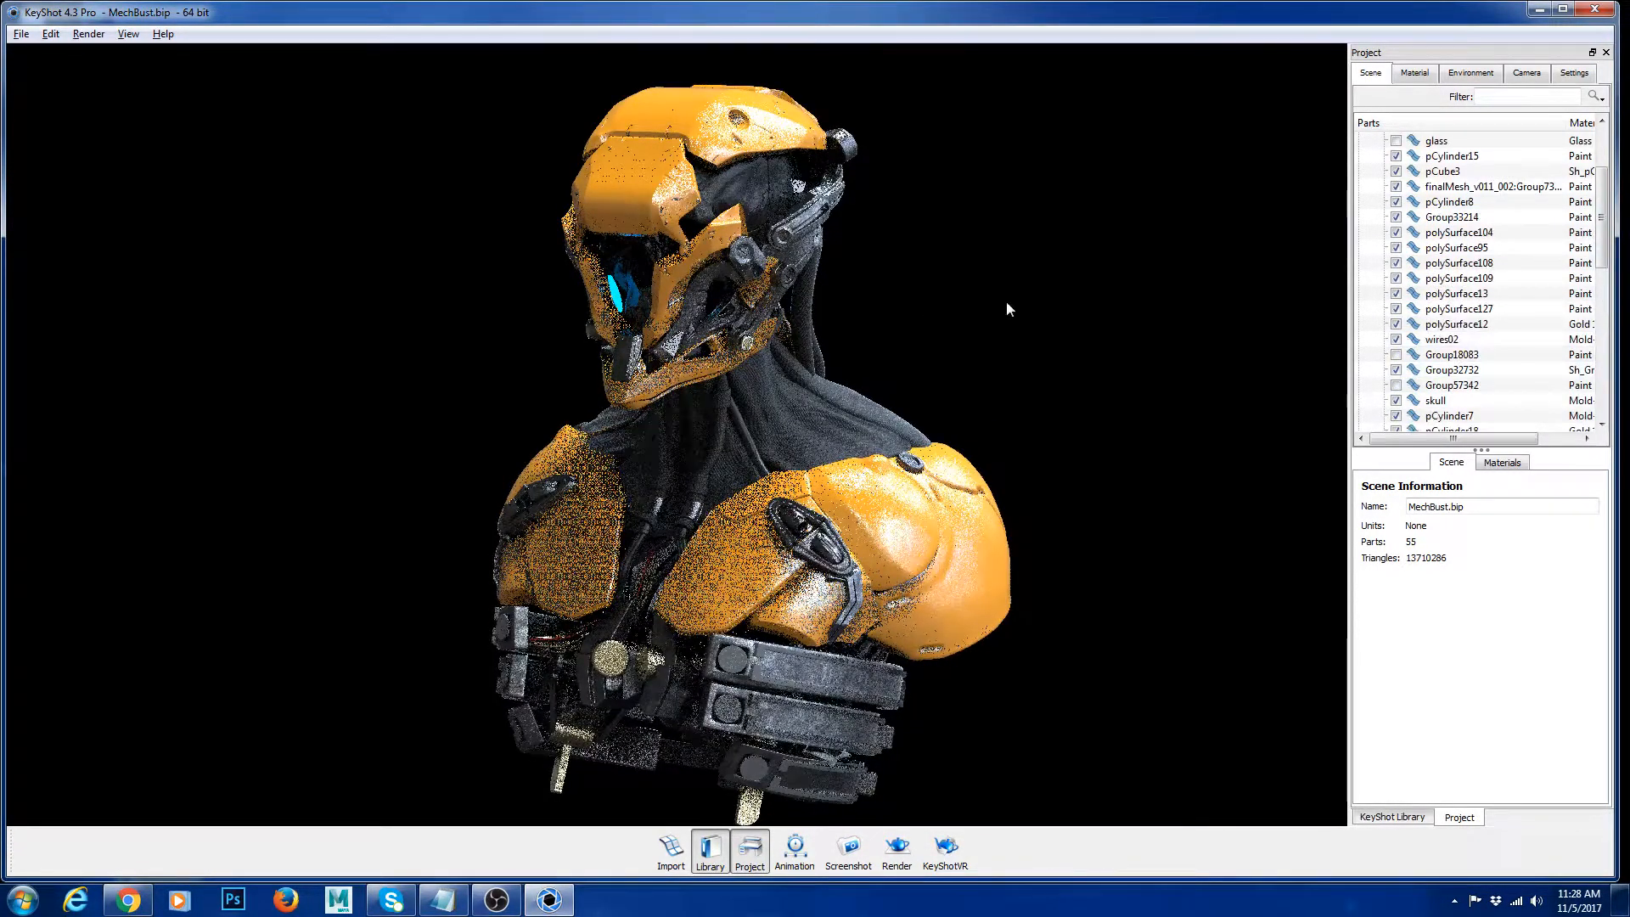
# Step: Show the hidden parts Group57342 and glass, and turn the bust to a front three-quarter view
pyautogui.moveTo(1006, 303); pyautogui.dragTo(1241, 311)
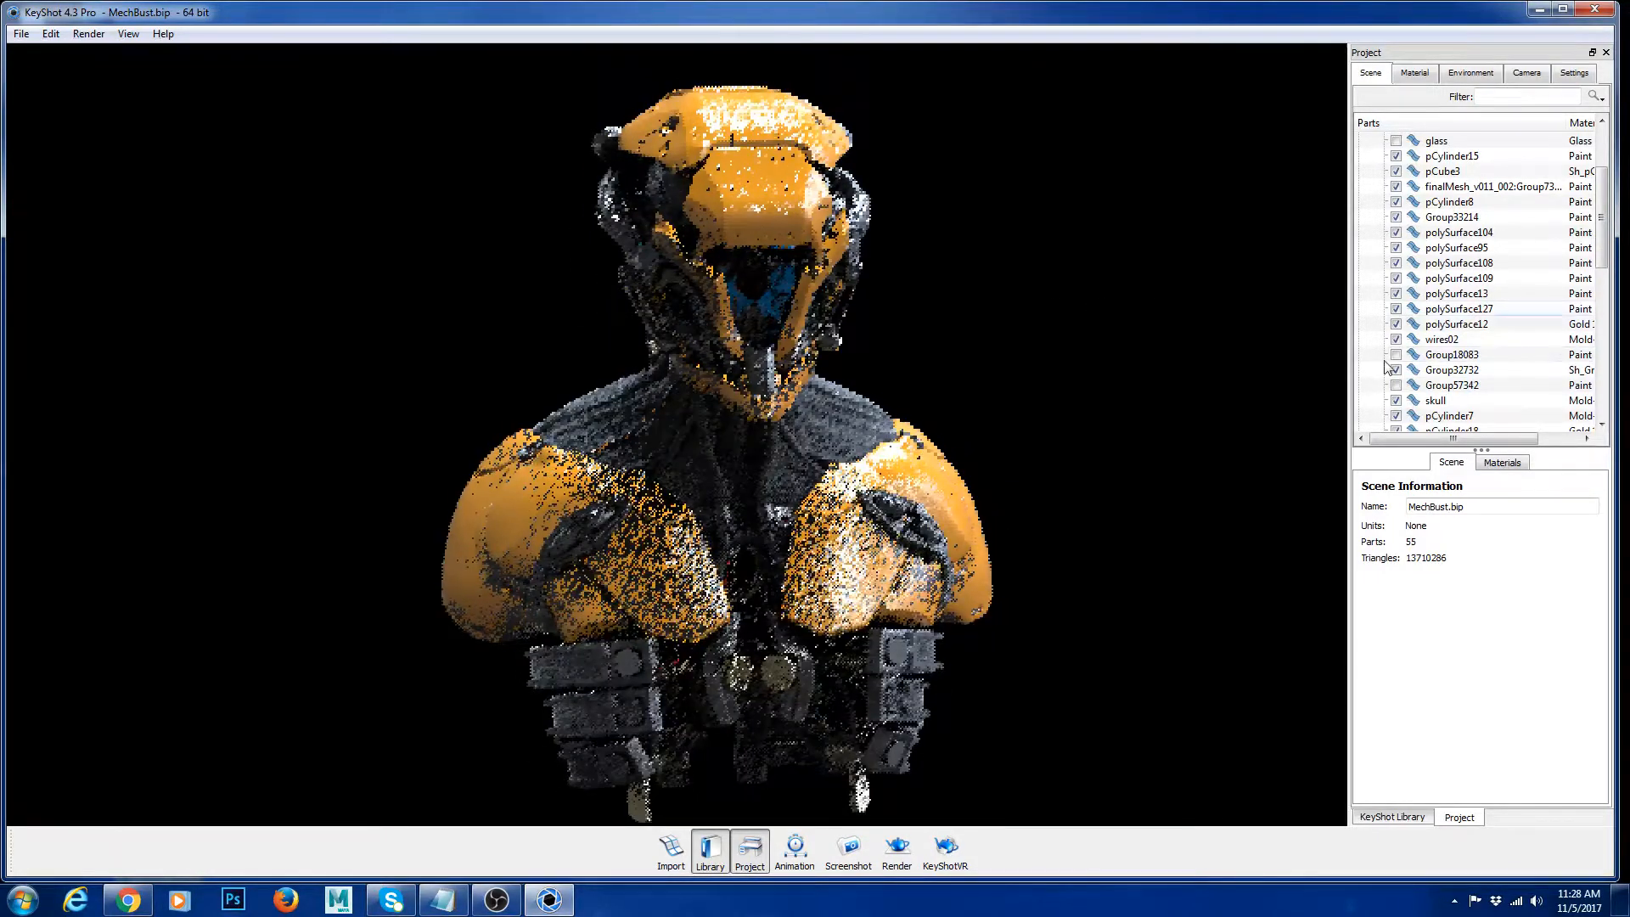
pyautogui.scroll(-9, 1475, 370)
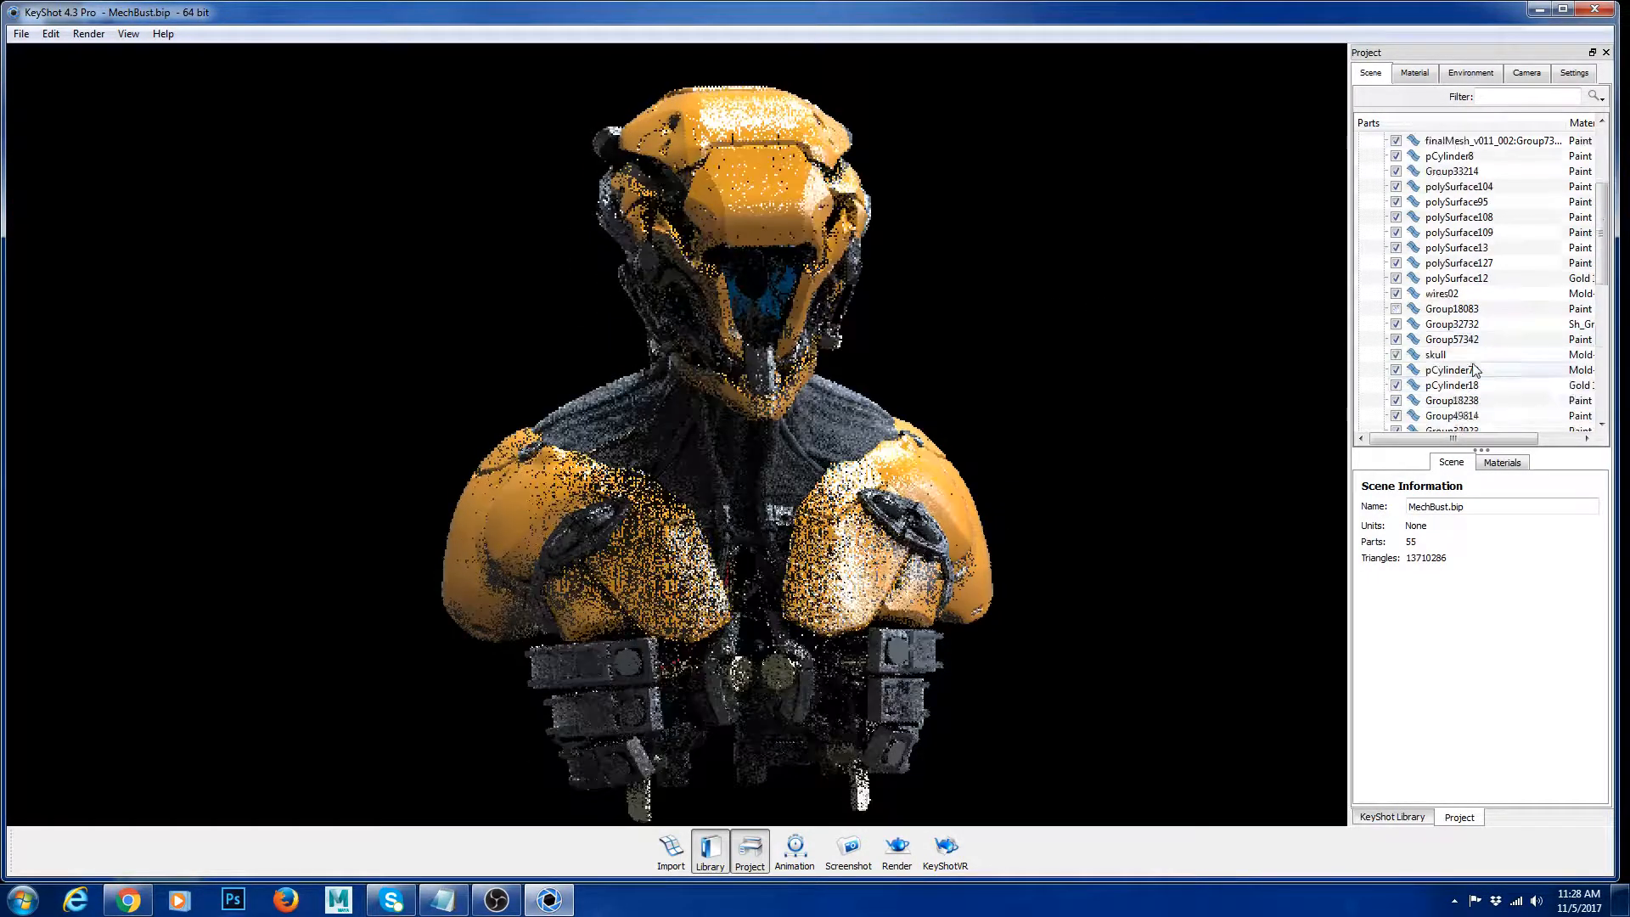
pyautogui.scroll(9, 1475, 370)
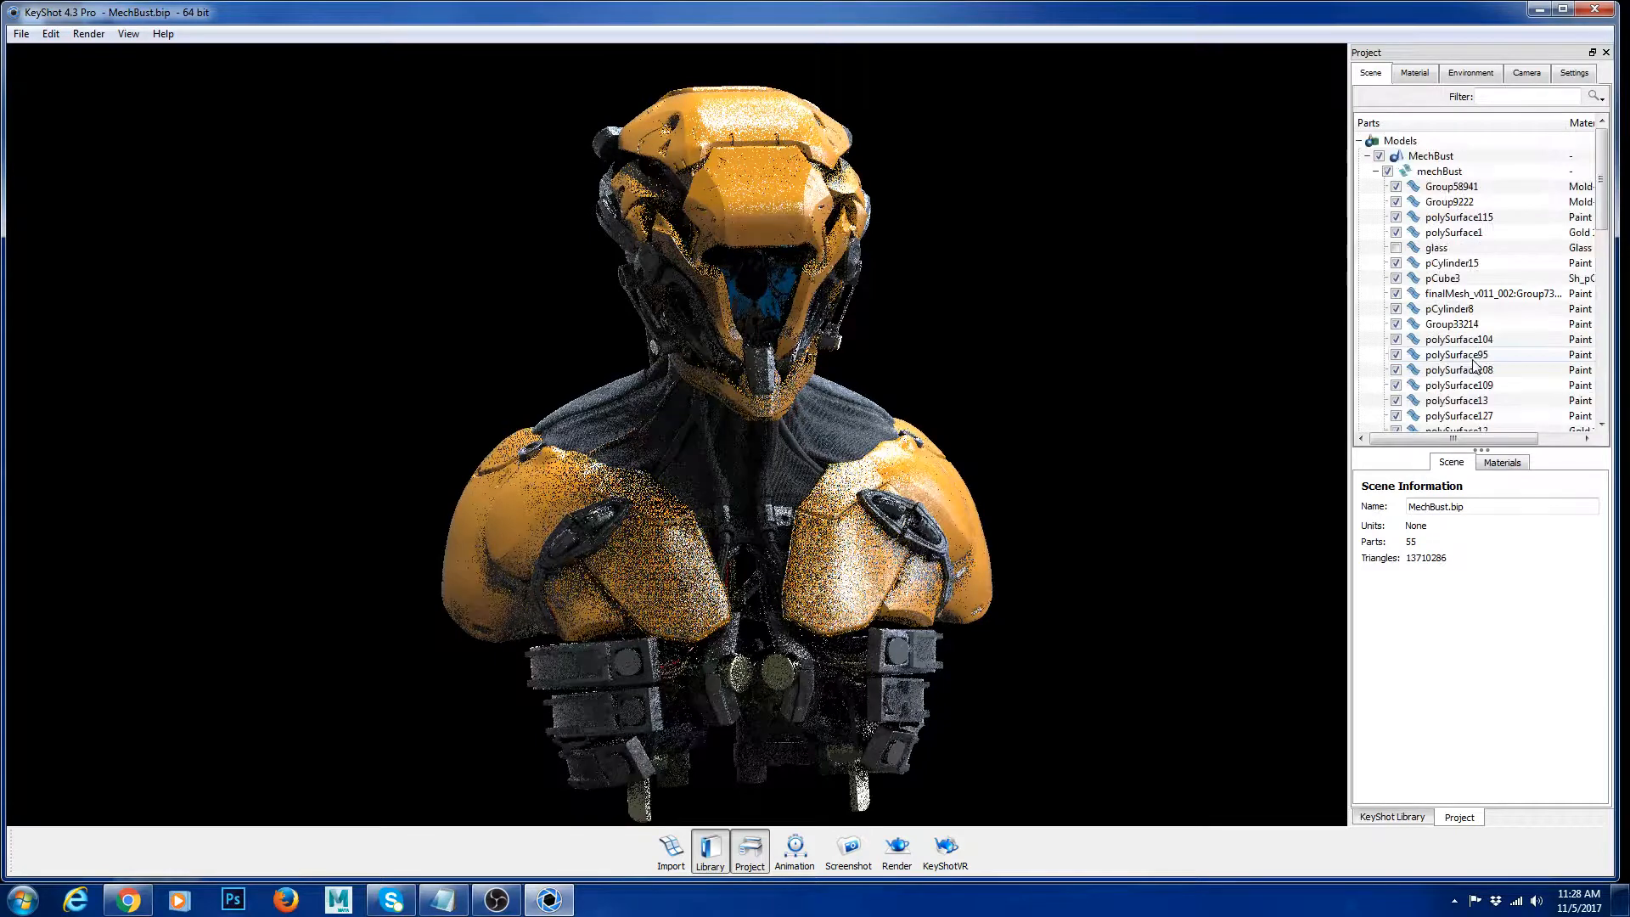
pyautogui.click(1395, 248)
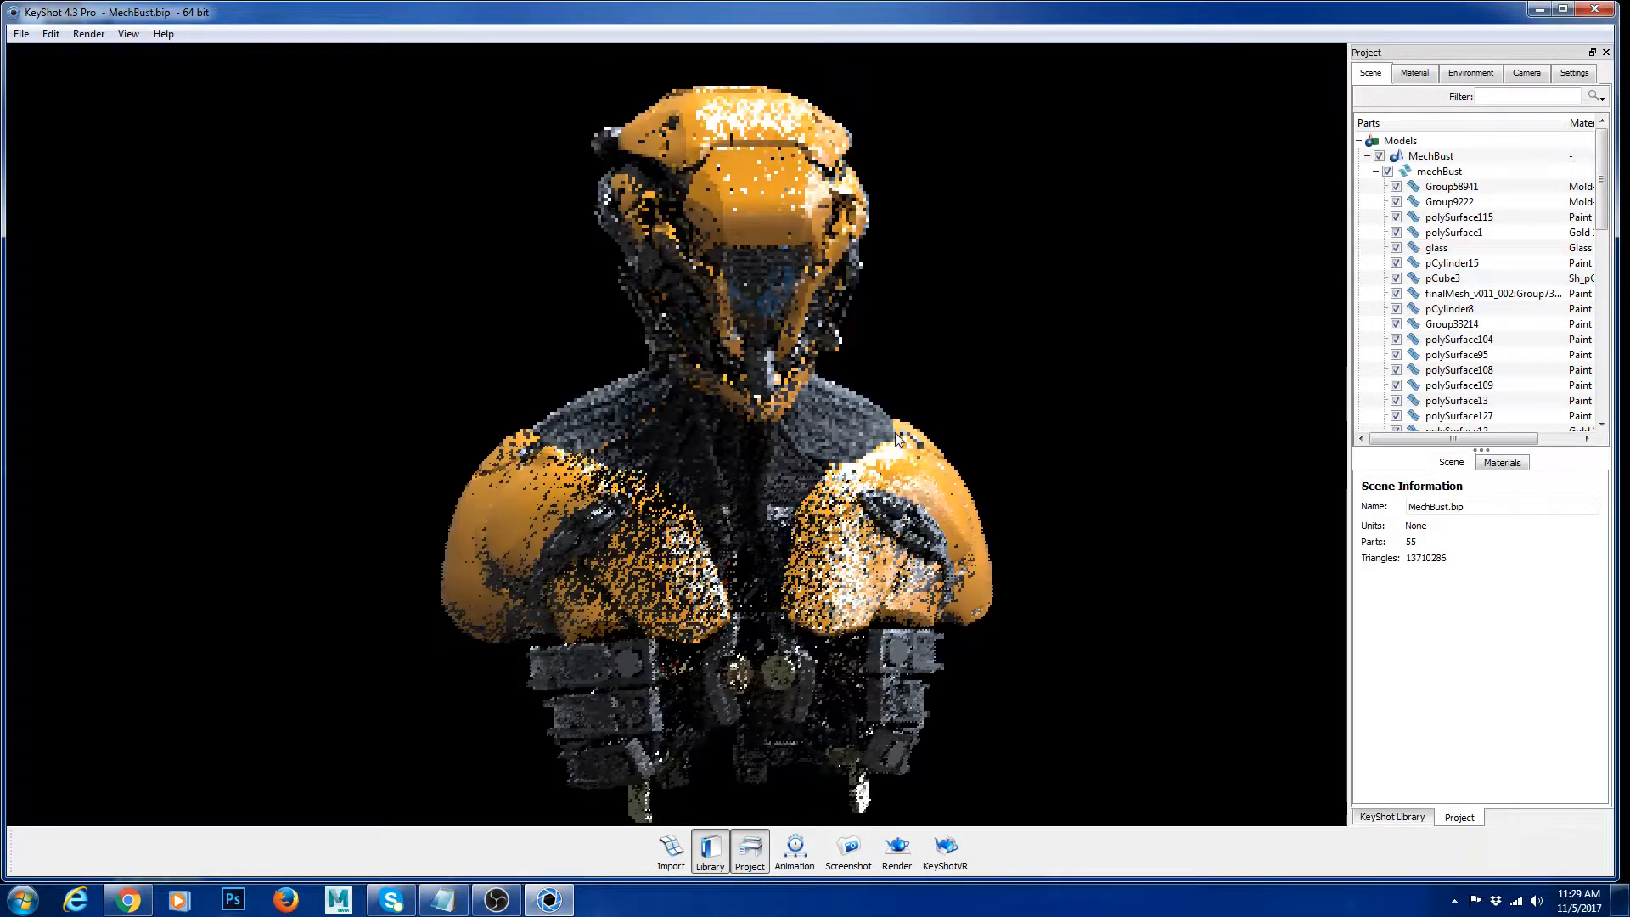
pyautogui.moveTo(1043, 466)
pyautogui.mouseDown()
pyautogui.moveTo(985, 462)
pyautogui.moveTo(1047, 460)
pyautogui.mouseUp()
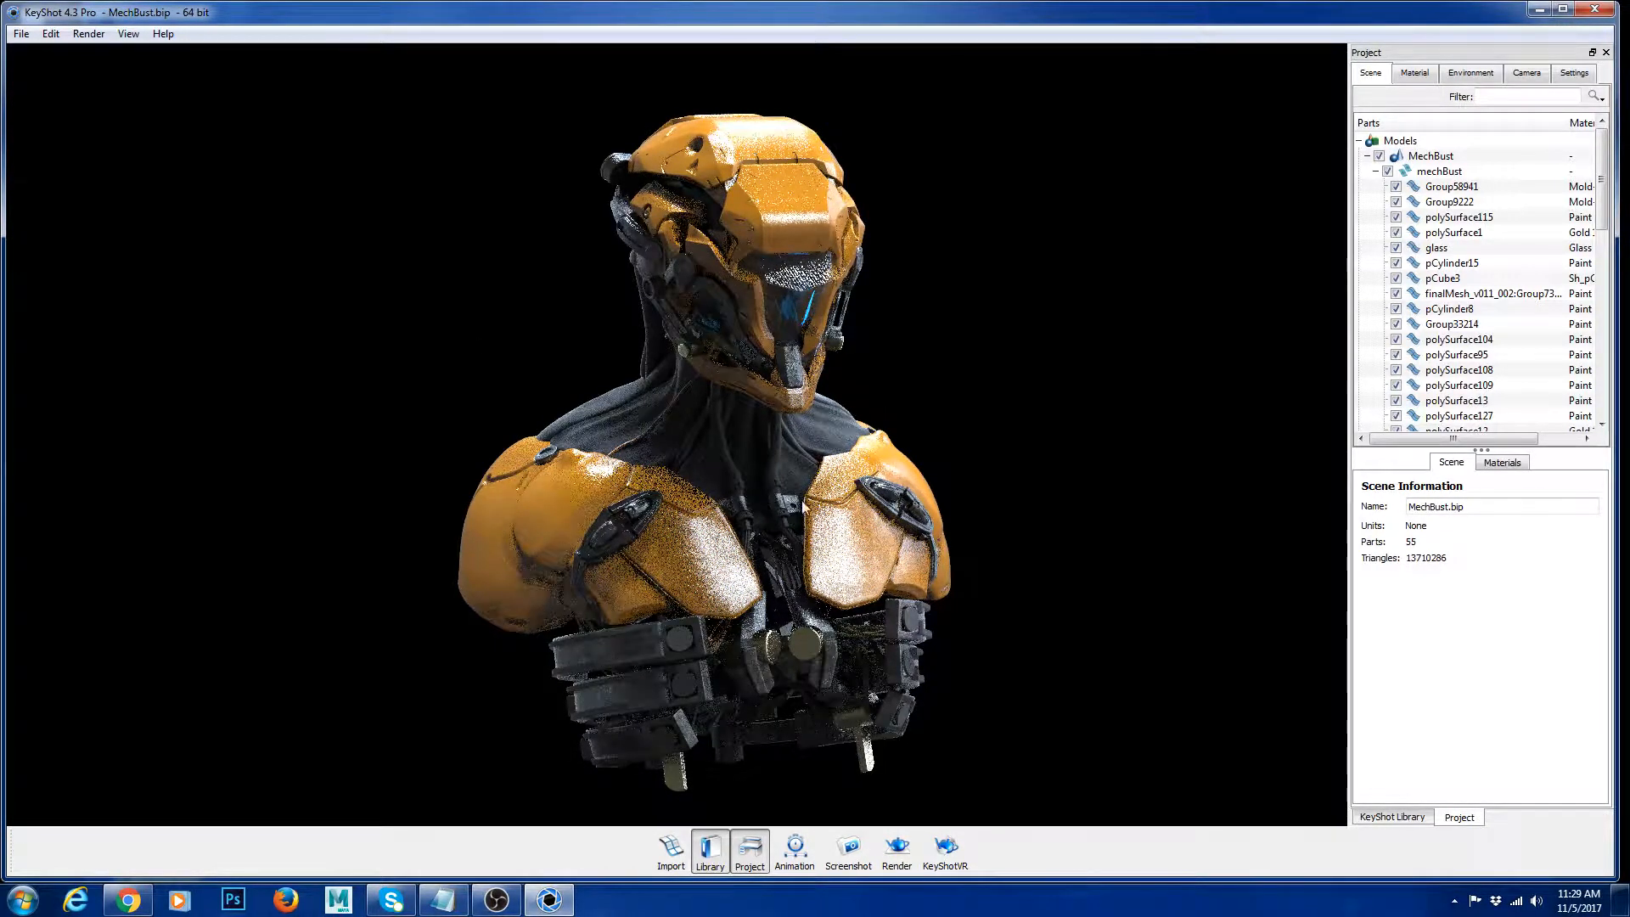
# Step: Examine the materials used in the scene and browse the library's Metal category with its subcategories and anodized presets
pyautogui.click(1399, 817)
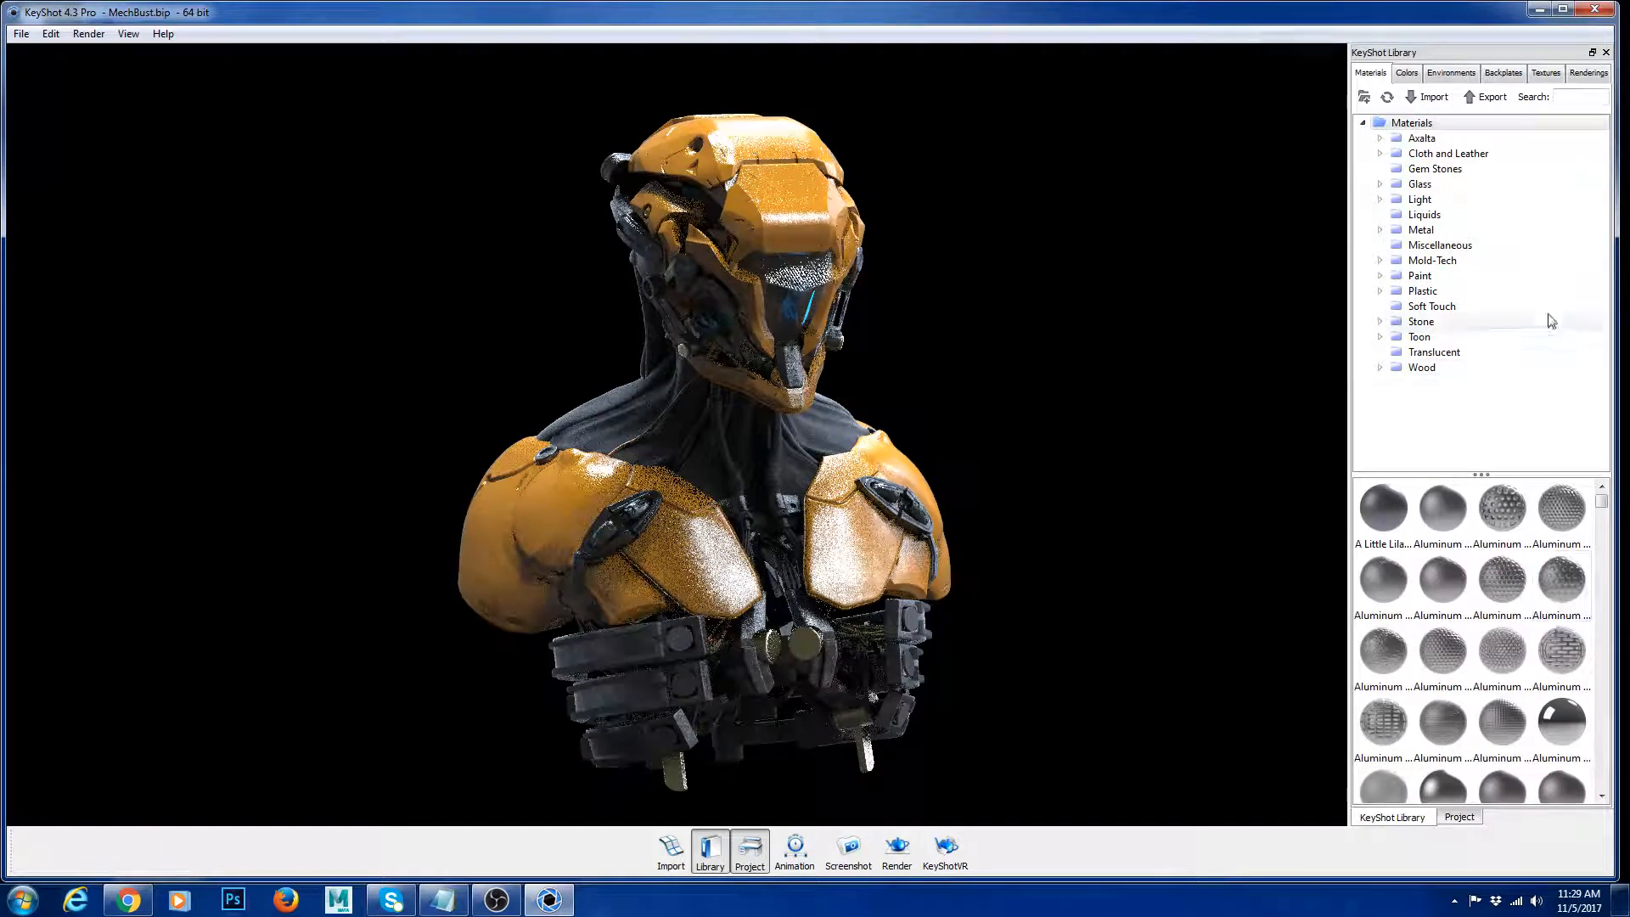
pyautogui.click(1461, 817)
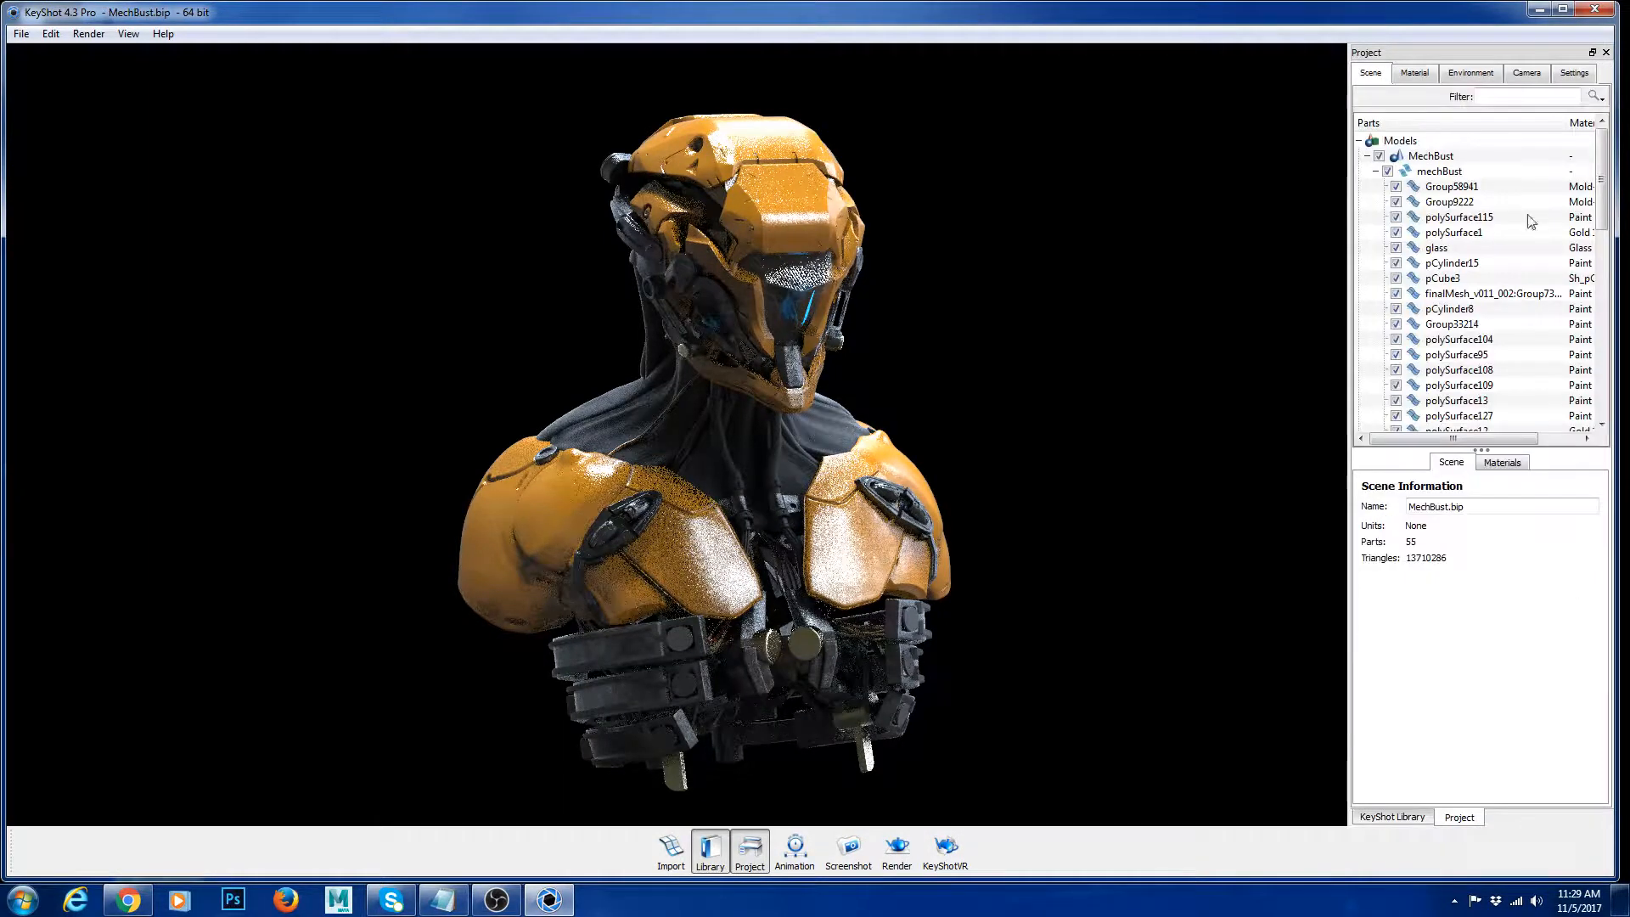
pyautogui.click(1423, 75)
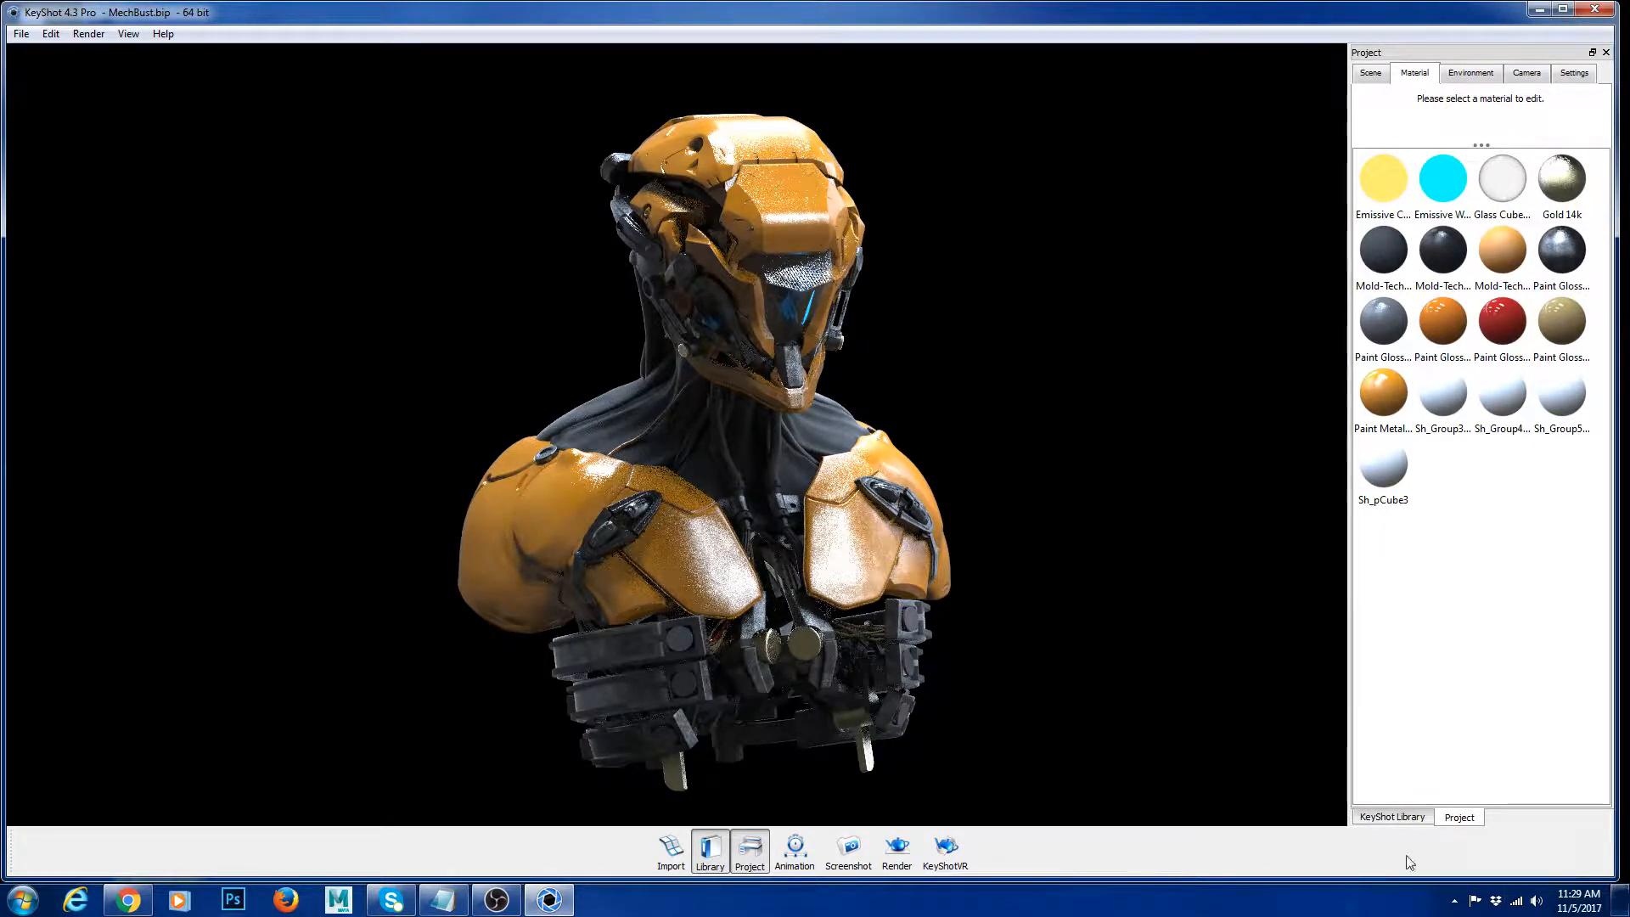
pyautogui.click(1397, 818)
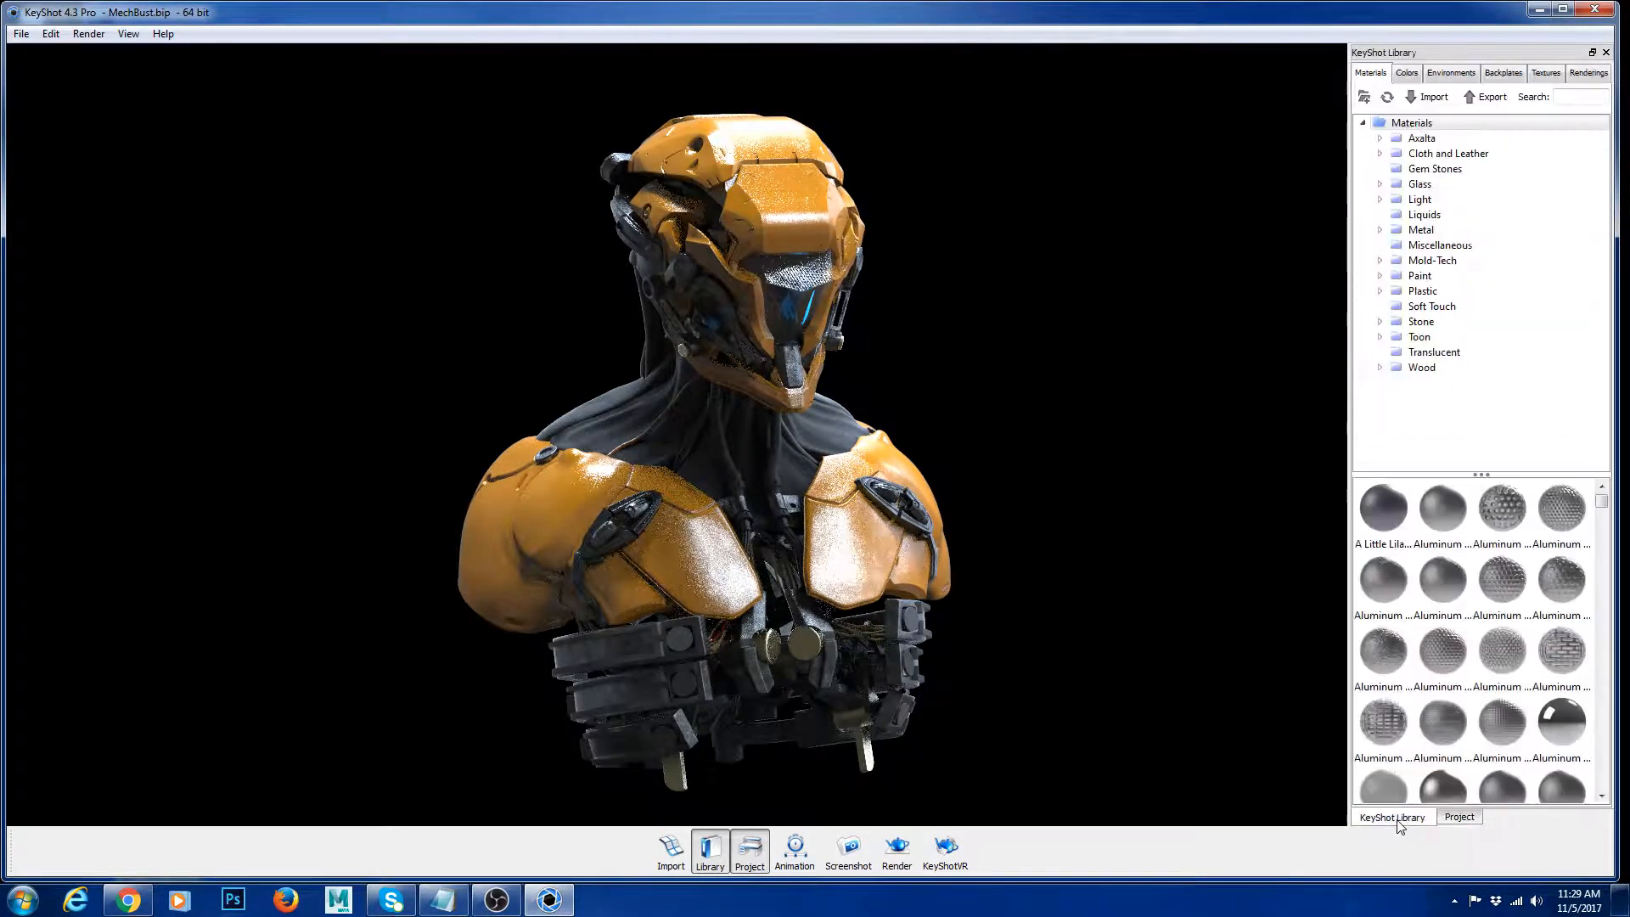
pyautogui.click(1425, 278)
pyautogui.click(1421, 231)
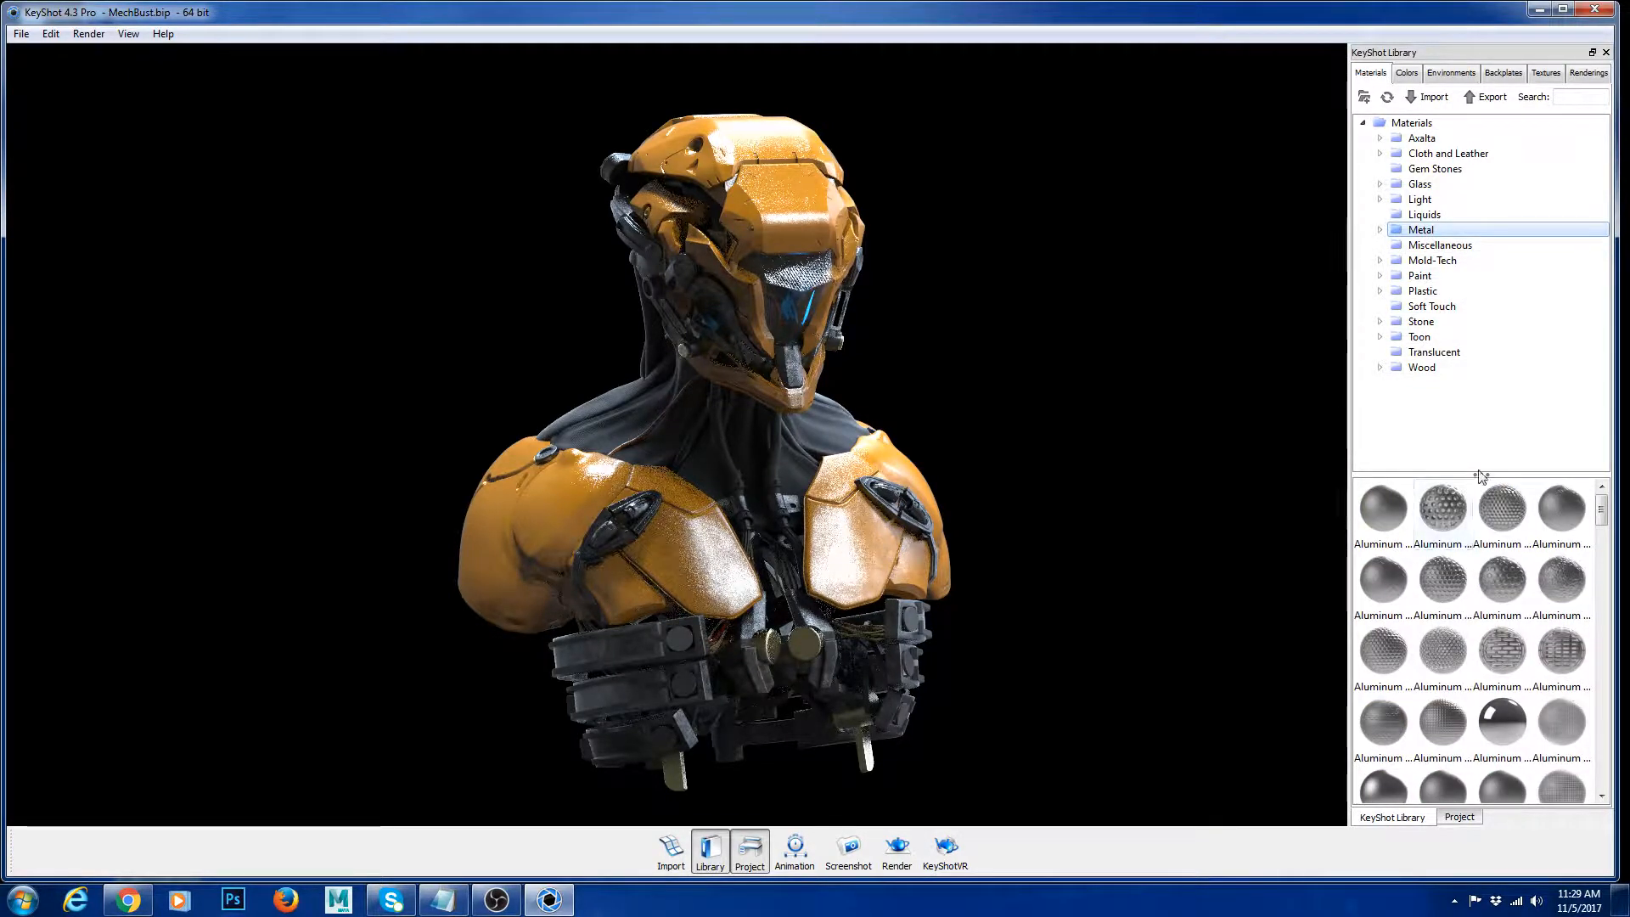
pyautogui.moveTo(1481, 474); pyautogui.dragTo(1479, 376)
pyautogui.scroll(-15, 1474, 595)
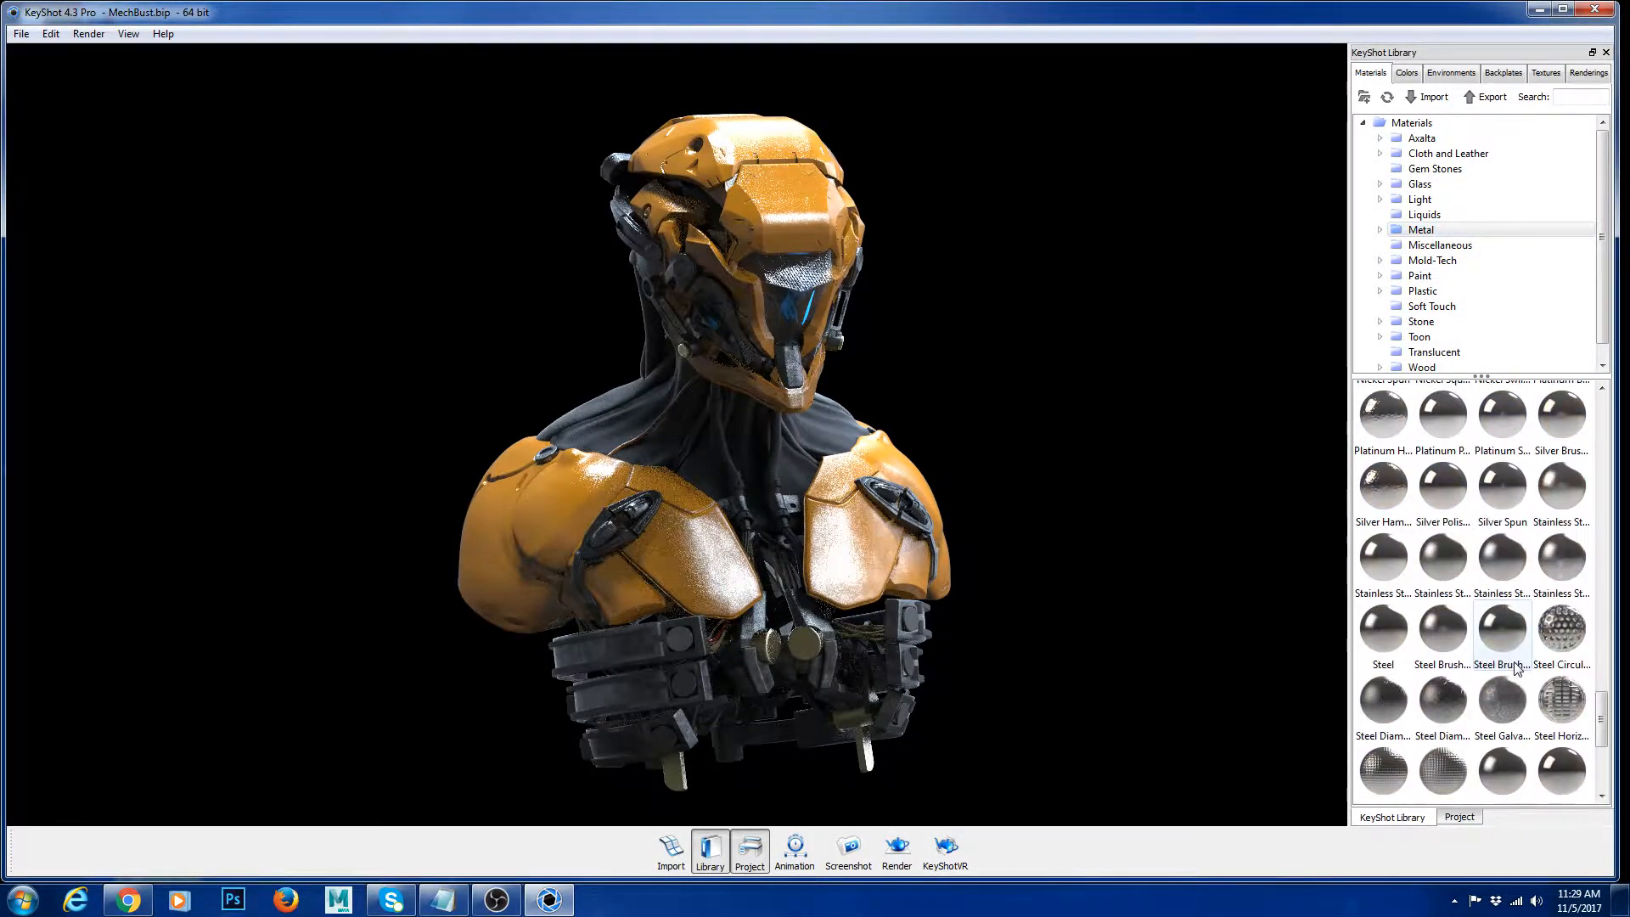
pyautogui.moveTo(1602, 758); pyautogui.dragTo(1612, 416)
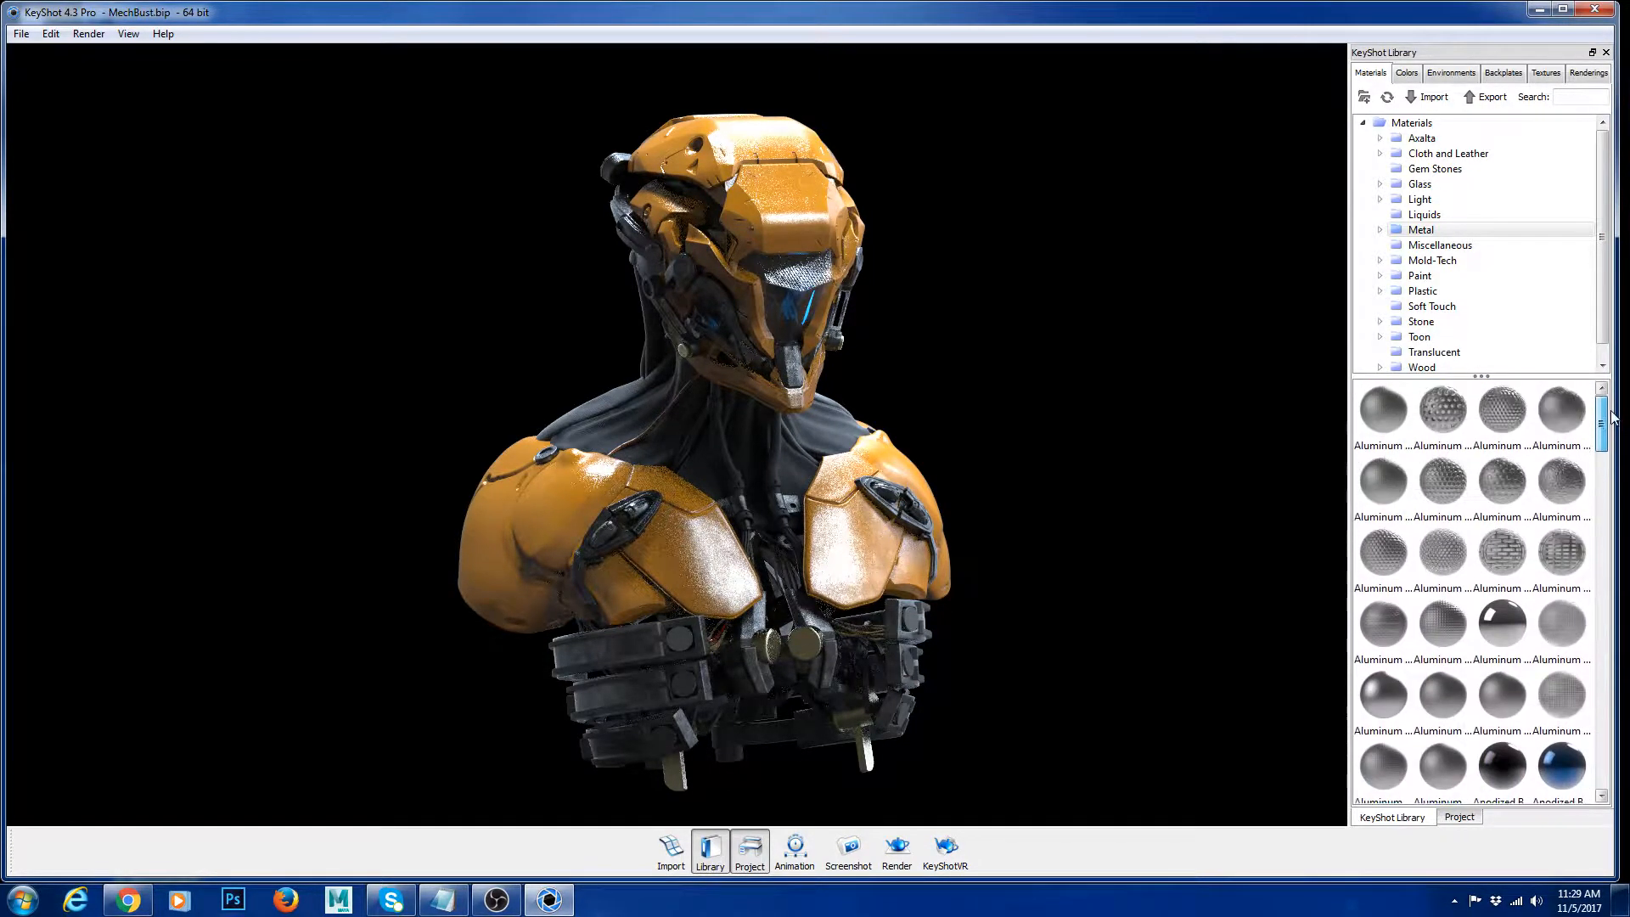
pyautogui.doubleClick(1420, 229)
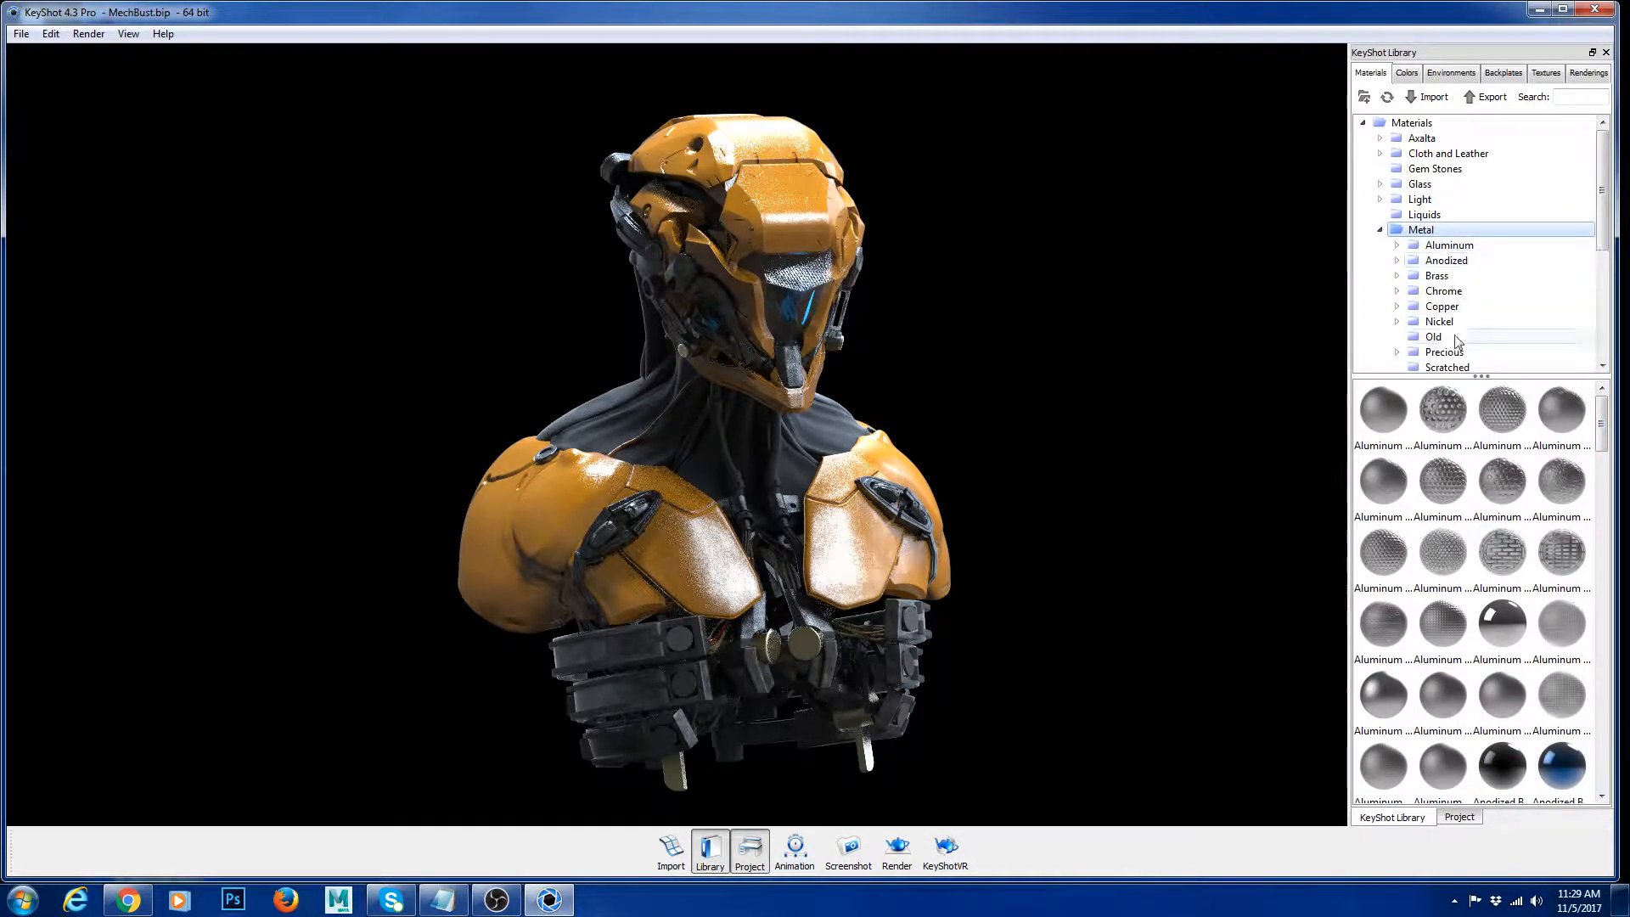
pyautogui.scroll(-1, 1481, 310)
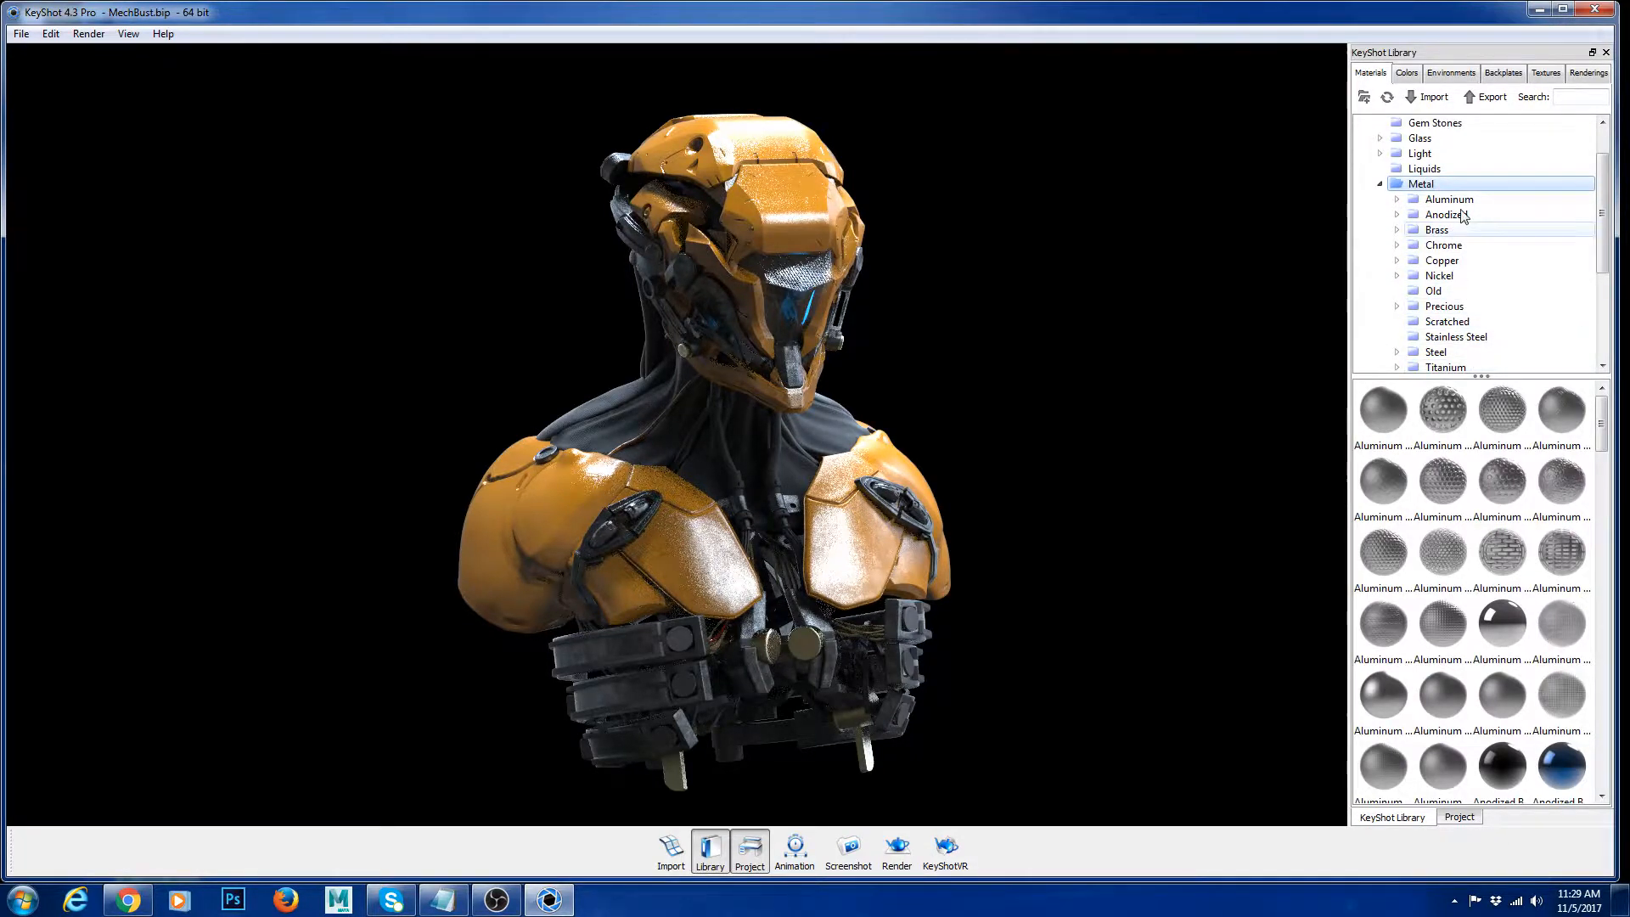
pyautogui.scroll(-1, 1532, 259)
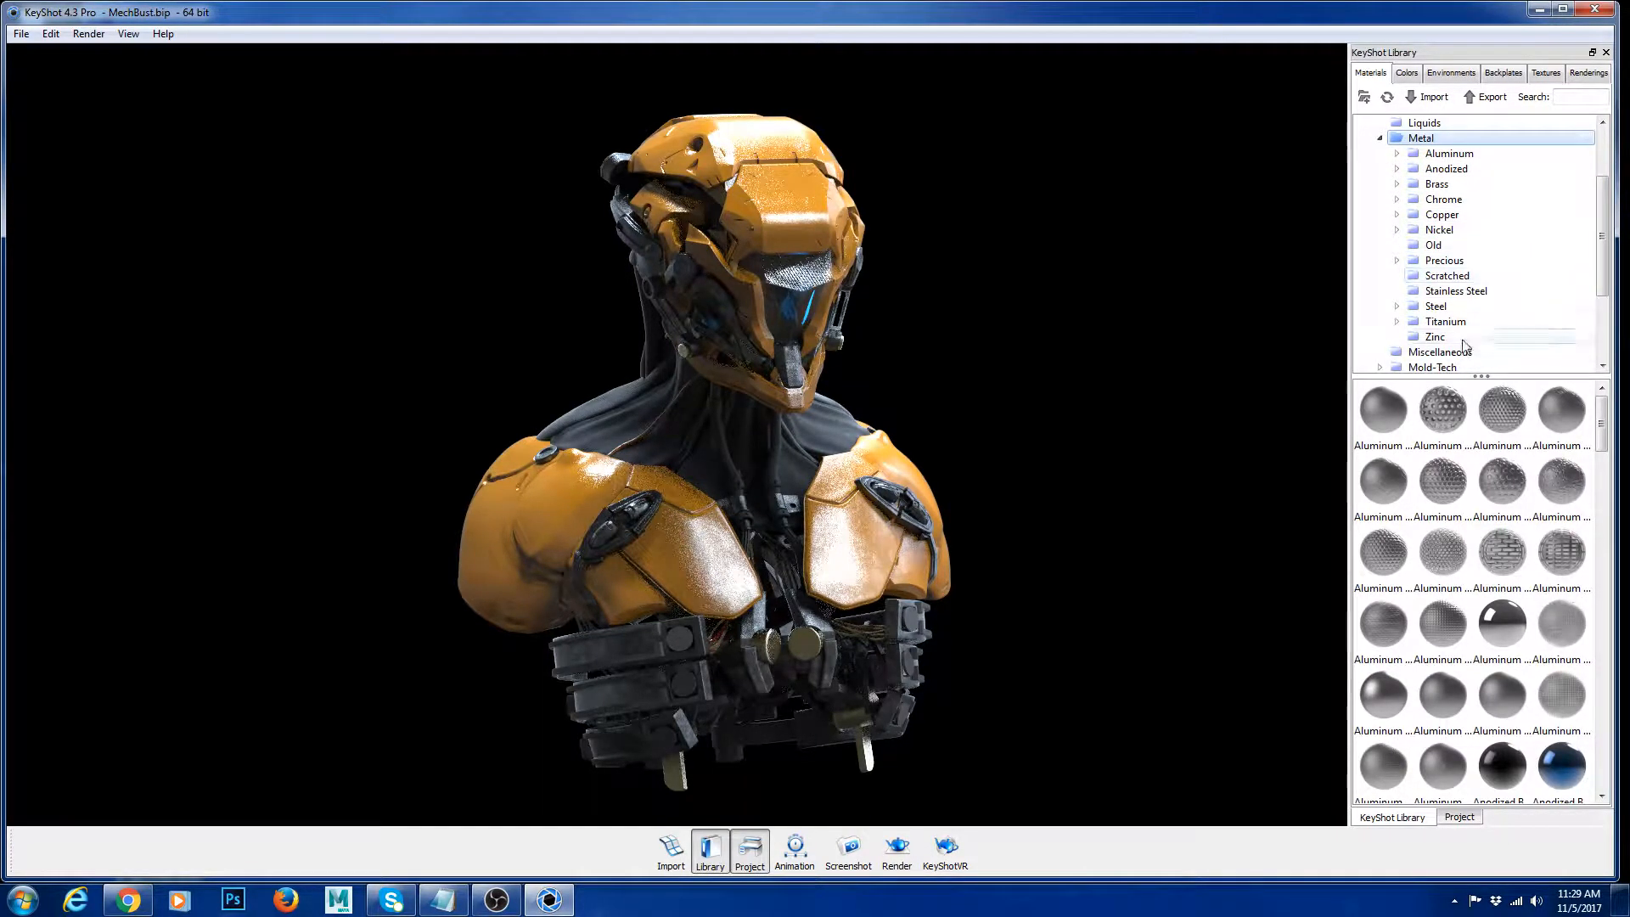
pyautogui.scroll(-5, 1377, 499)
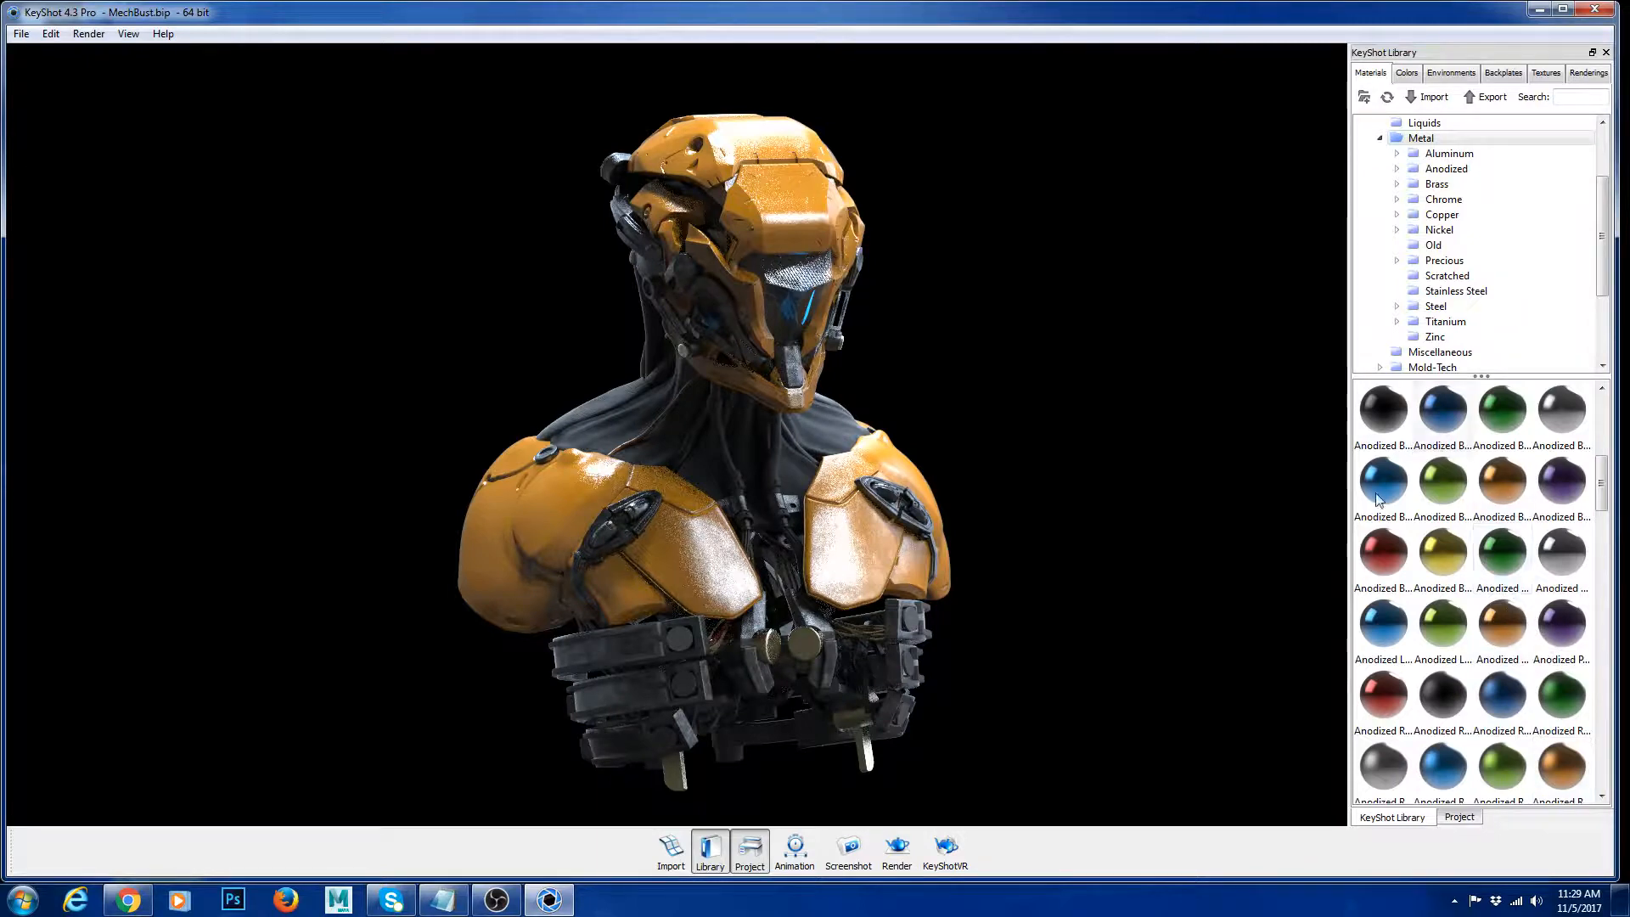
# Step: Open the Paint Metallic Yellow scene material for editing and bring up its texture settings
pyautogui.click(1458, 818)
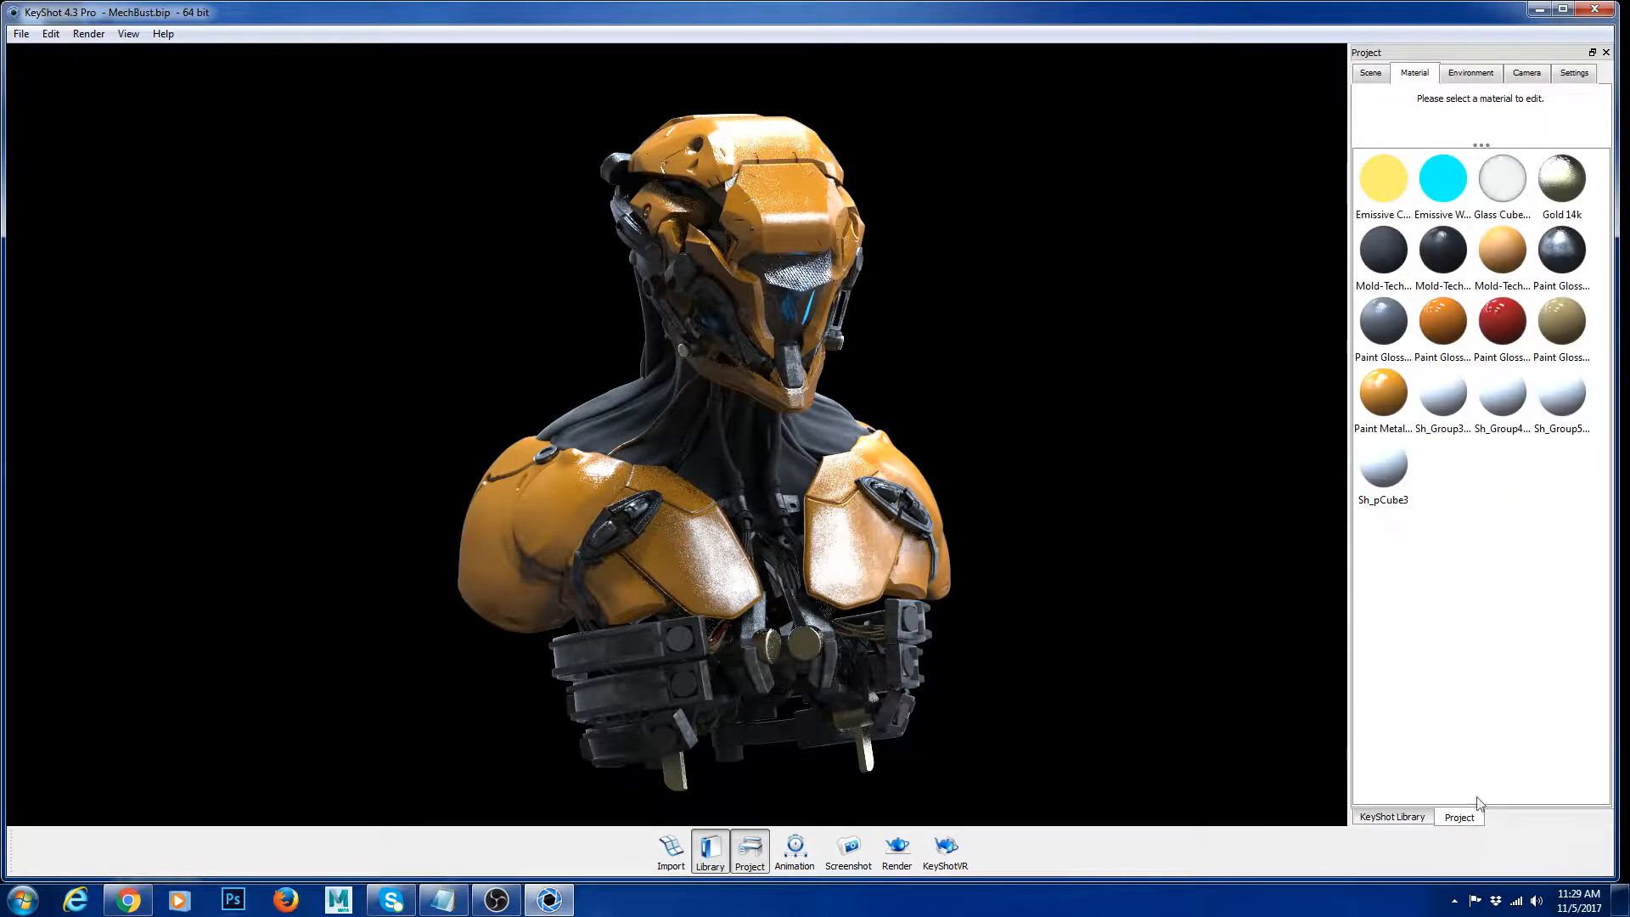
pyautogui.click(1391, 403)
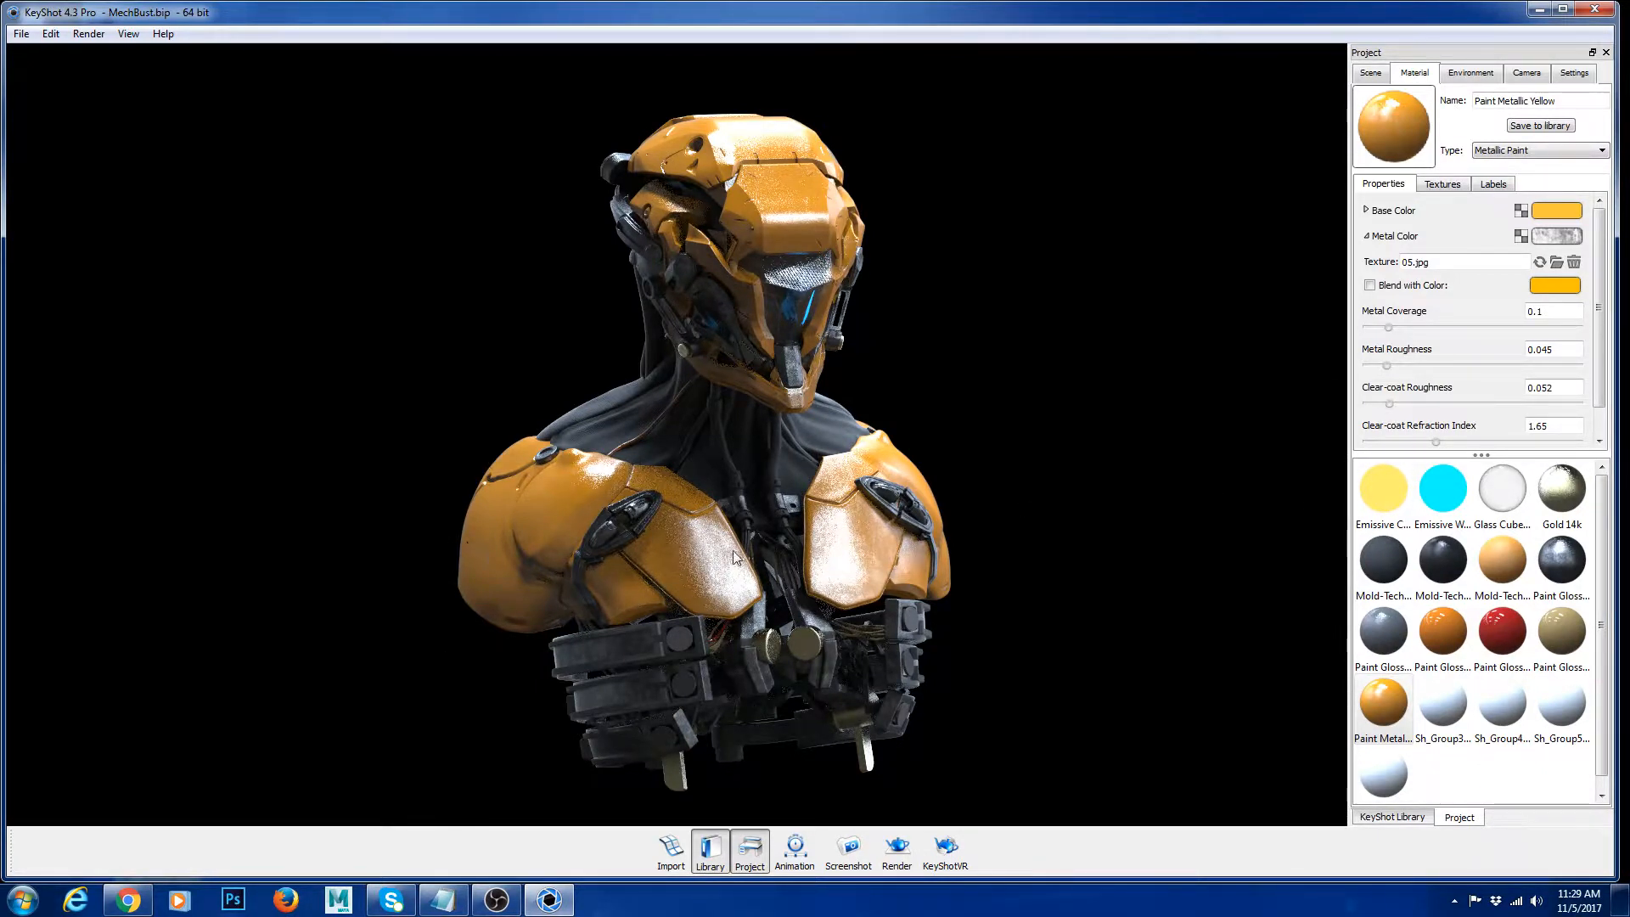
pyautogui.click(1441, 187)
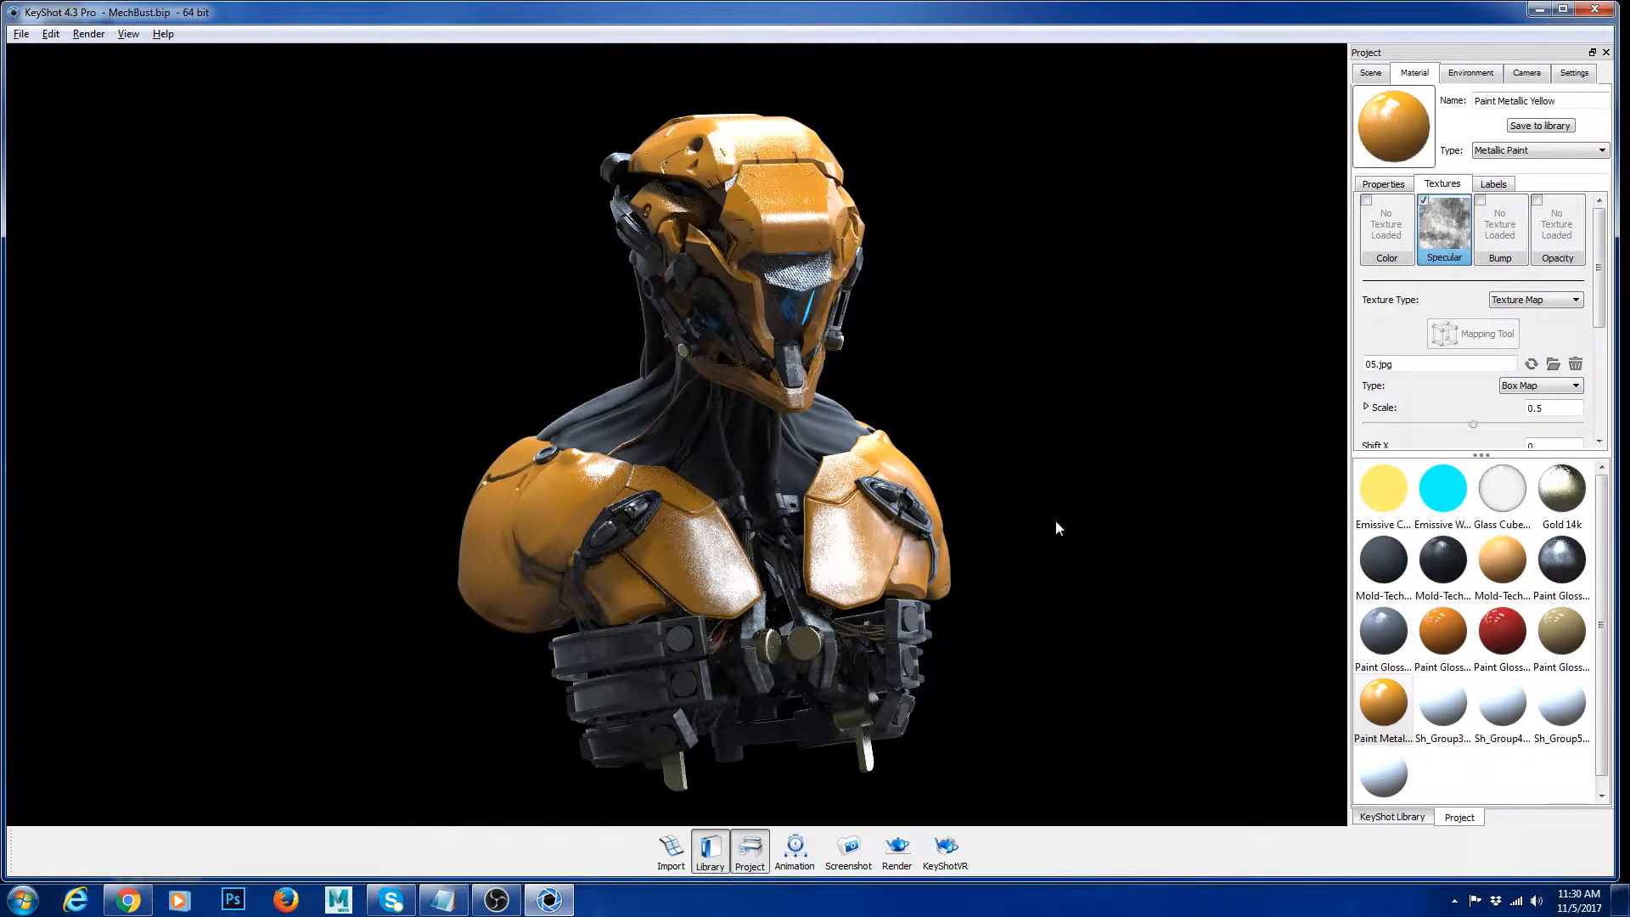
# Step: Isolate the orange helmet armour so that only it is shown, and frame it closely in the view
pyautogui.scroll(5, 904, 289)
pyautogui.rightClick(825, 145)
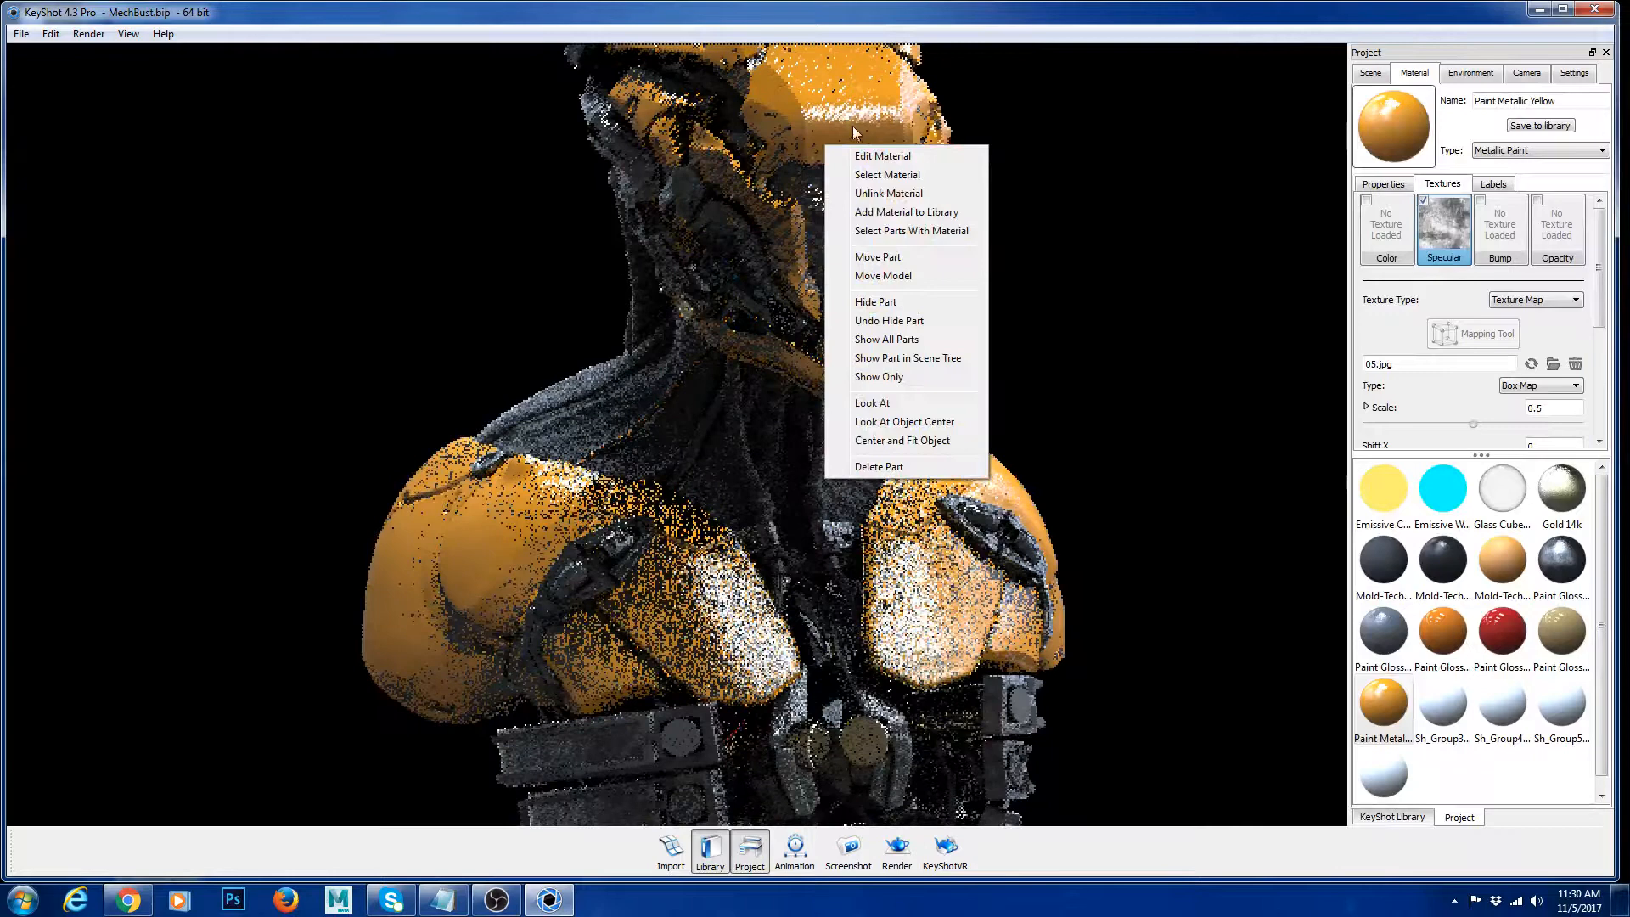
pyautogui.click(891, 305)
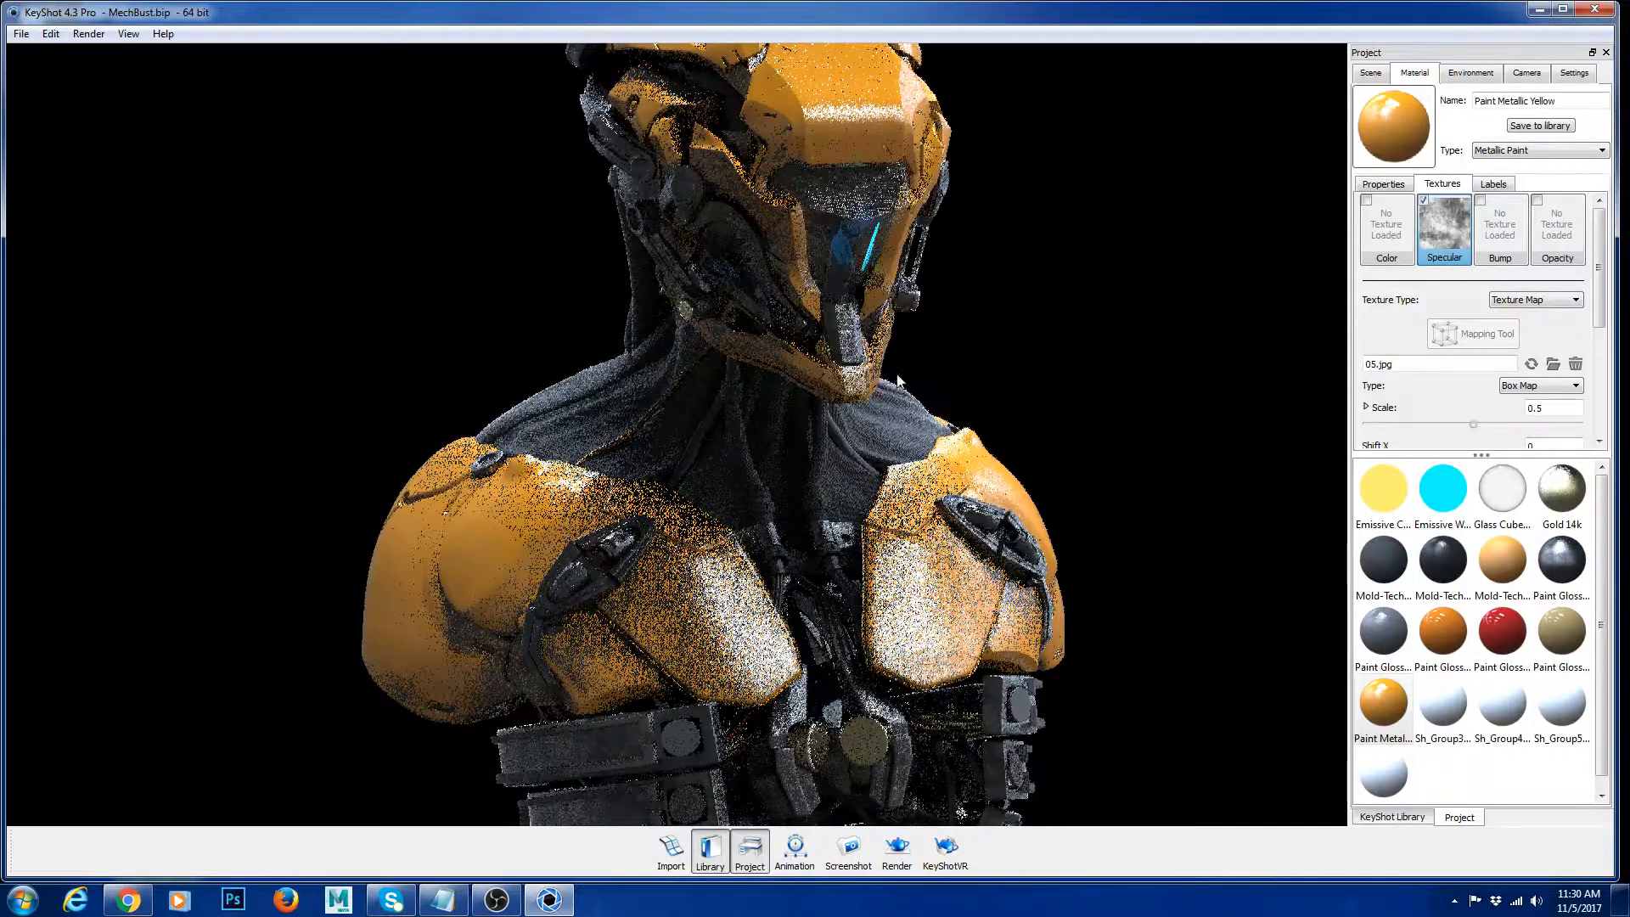
pyautogui.moveTo(917, 282); pyautogui.dragTo(930, 705, button='middle')
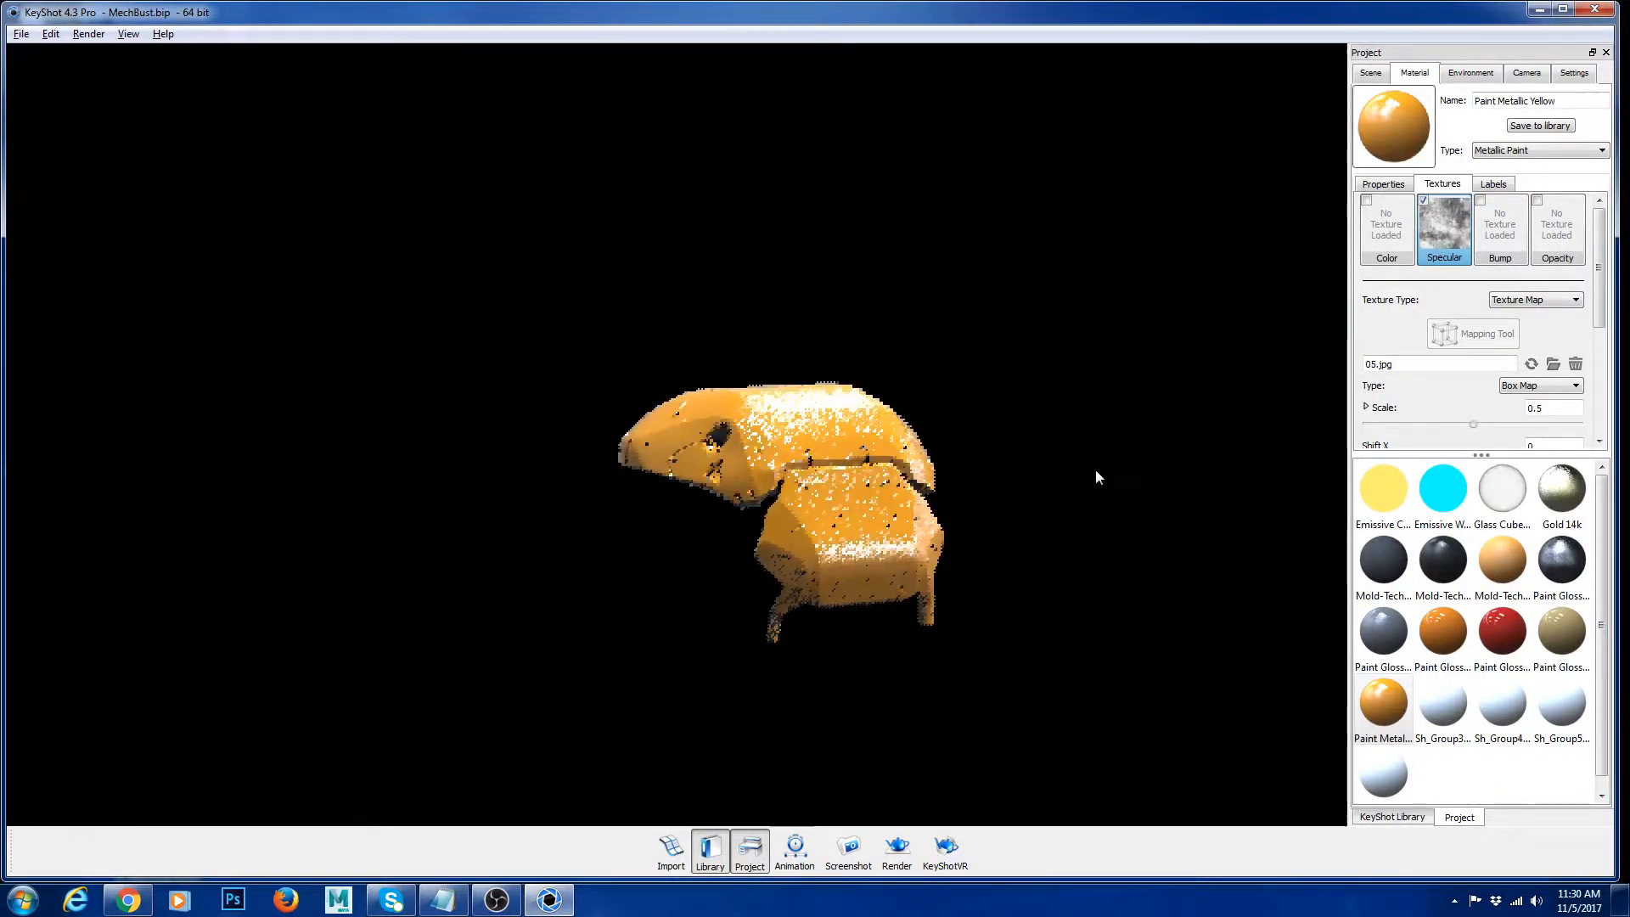
pyautogui.keyDown('alt'); pyautogui.moveTo(1095, 470); pyautogui.dragTo(1358, 645, button='right'); pyautogui.keyUp('alt')
pyautogui.moveTo(1097, 641); pyautogui.dragTo(905, 488, button='middle')
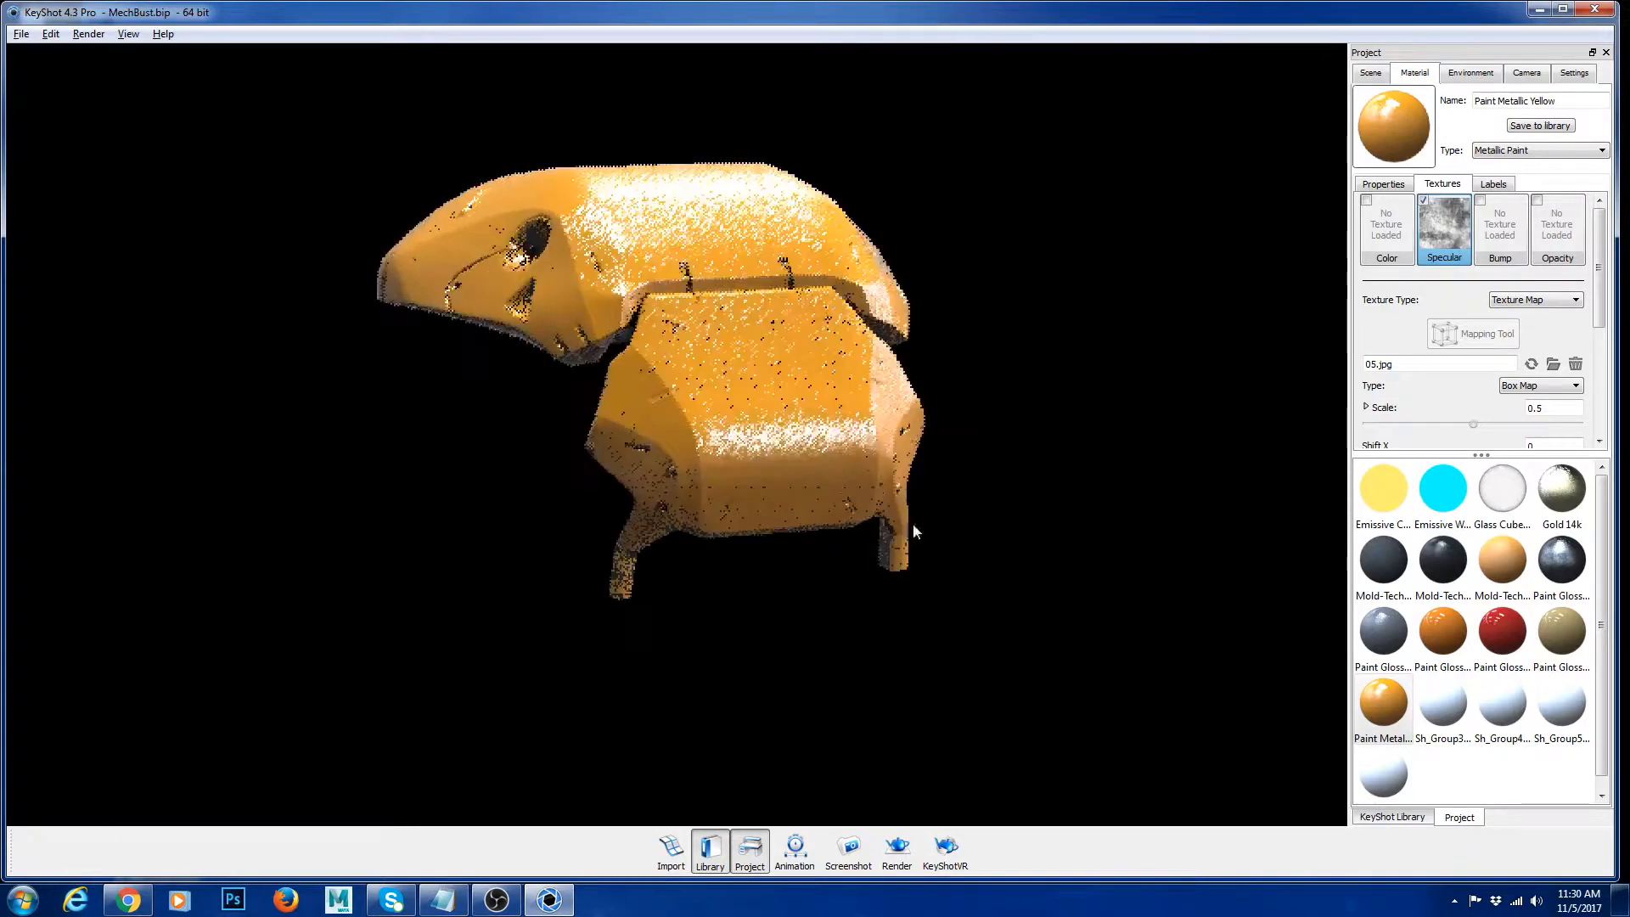
pyautogui.moveTo(914, 523); pyautogui.dragTo(962, 513)
pyautogui.keyDown('alt'); pyautogui.moveTo(961, 513); pyautogui.dragTo(1067, 582, button='right'); pyautogui.keyUp('alt')
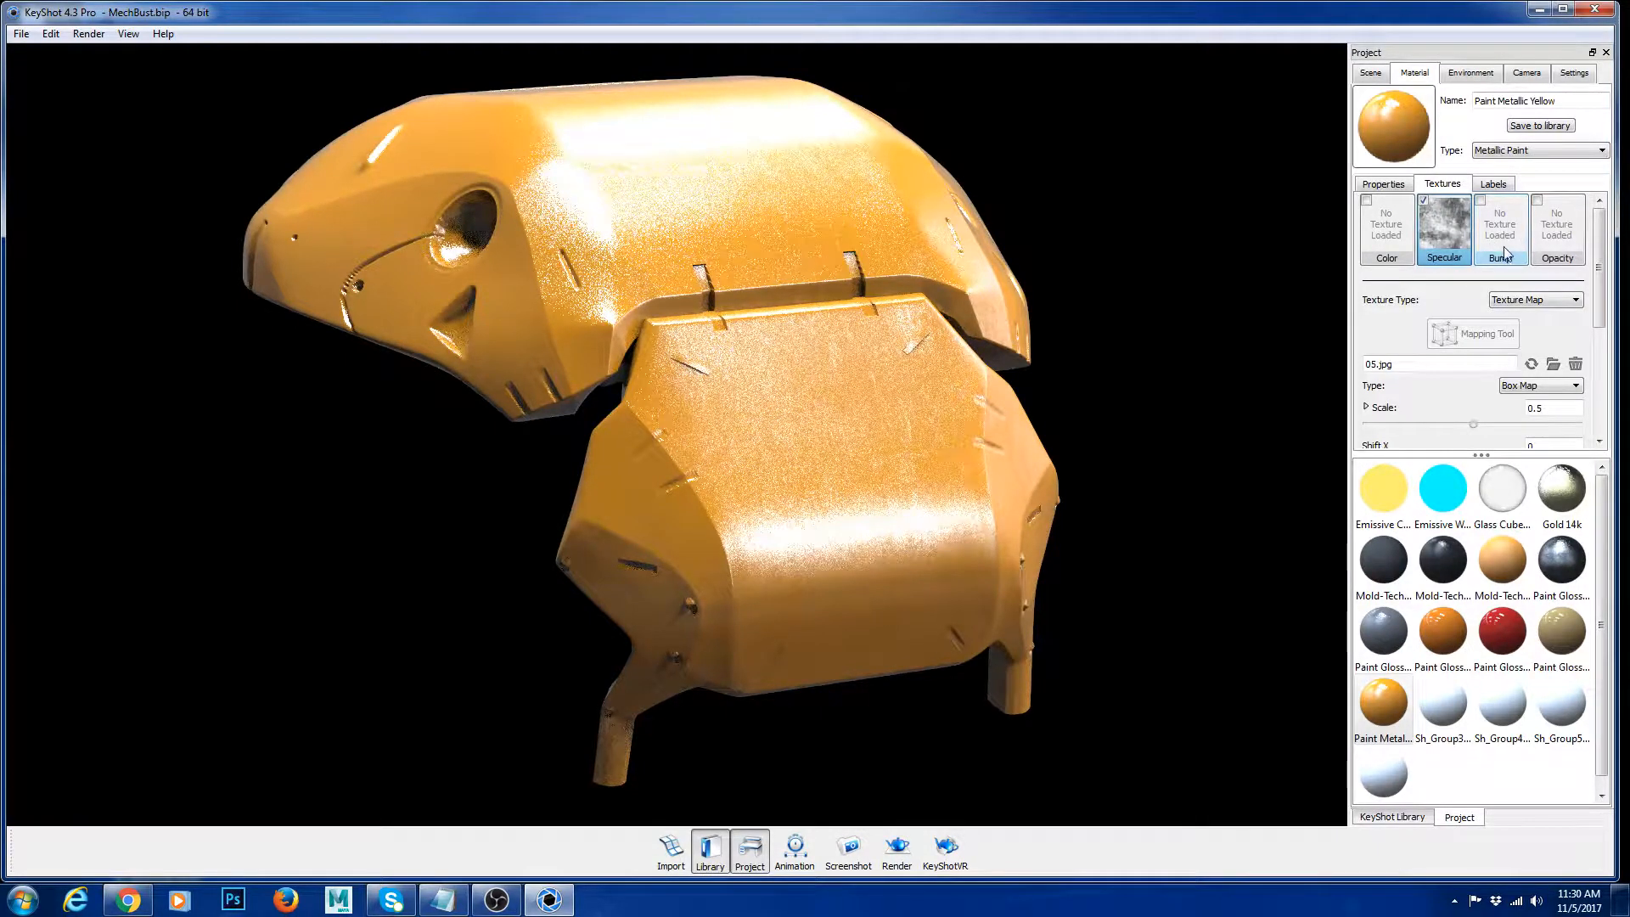
# Step: Set the scale of Paint Metallic Yellow's specular texture to 0.644 and return to the material's general properties
pyautogui.moveTo(1482, 456); pyautogui.dragTo(1486, 654)
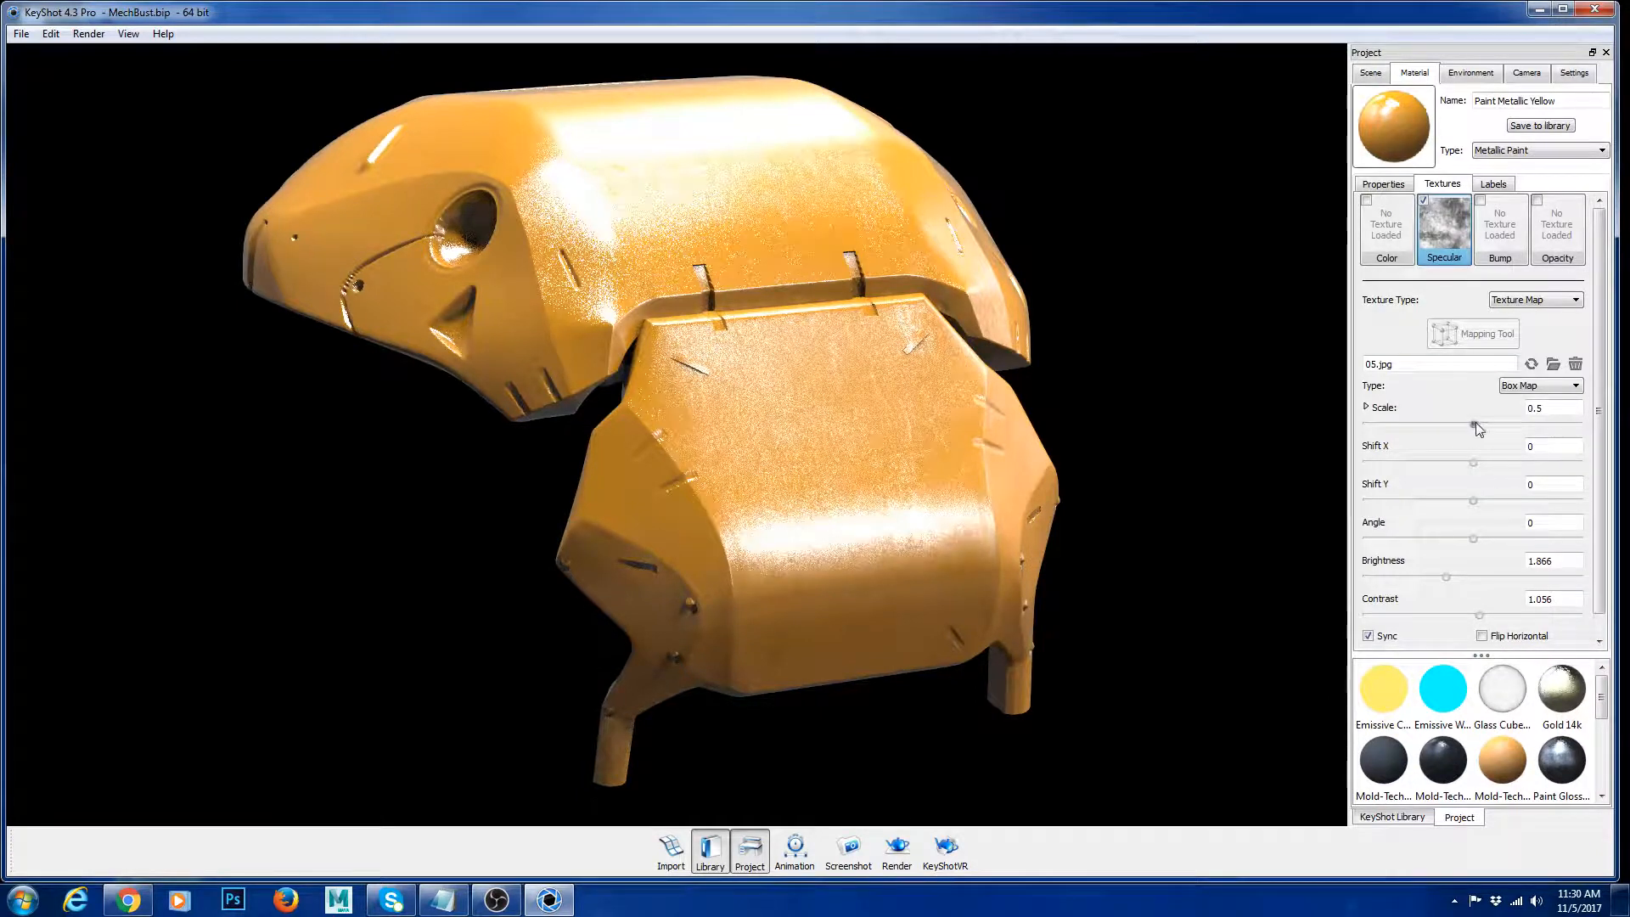
pyautogui.moveTo(1476, 424); pyautogui.dragTo(1506, 425)
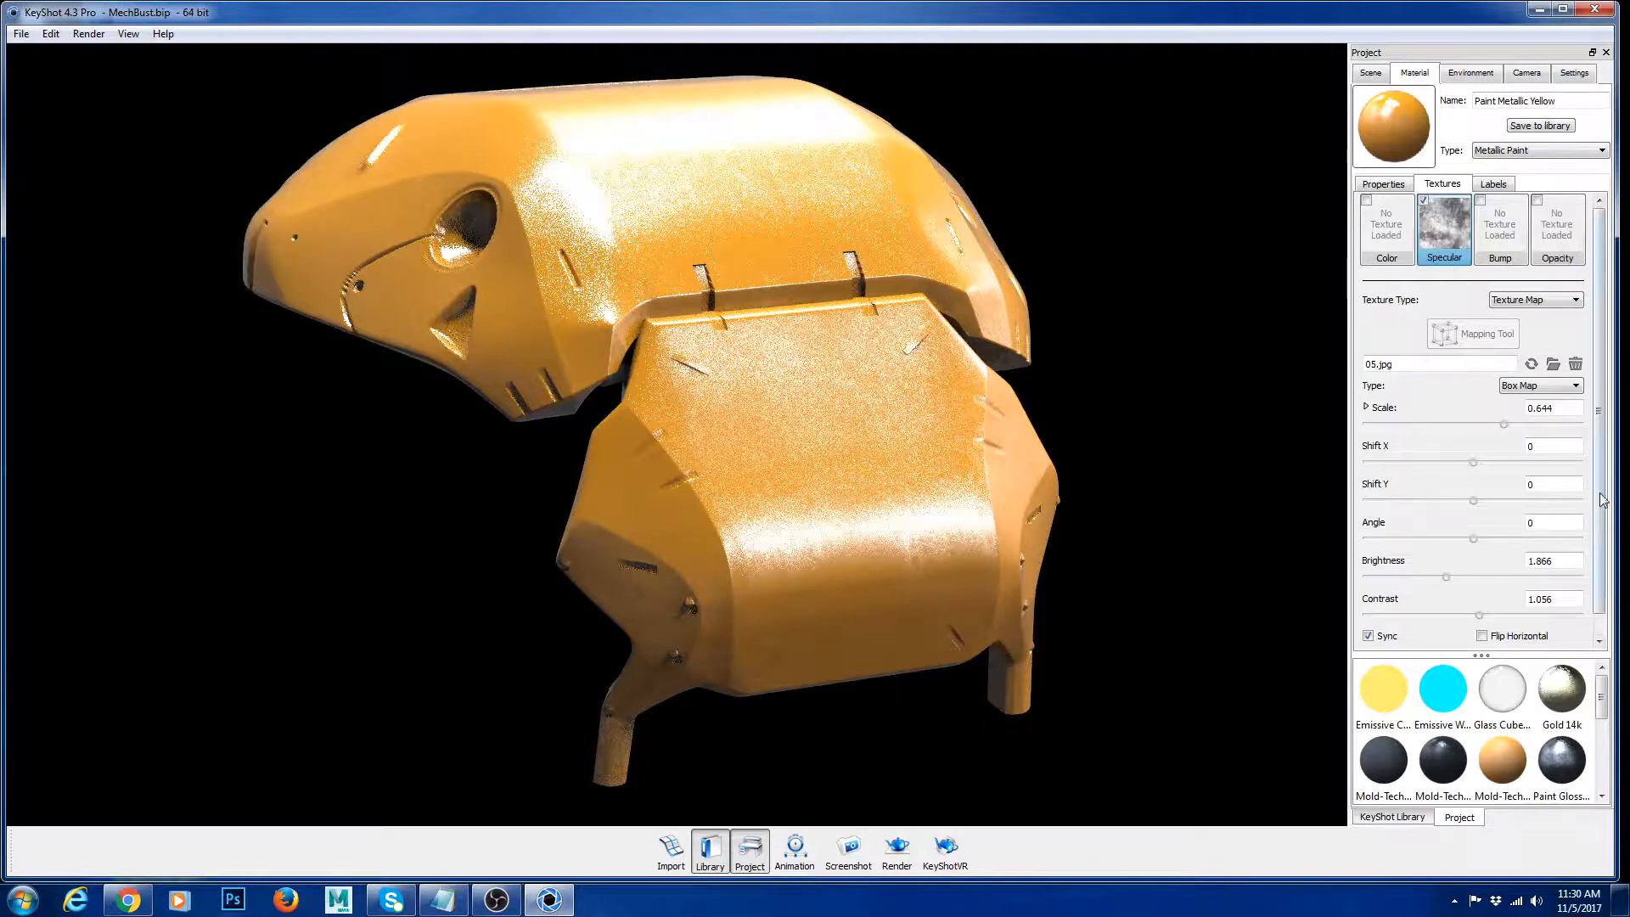
pyautogui.click(1384, 183)
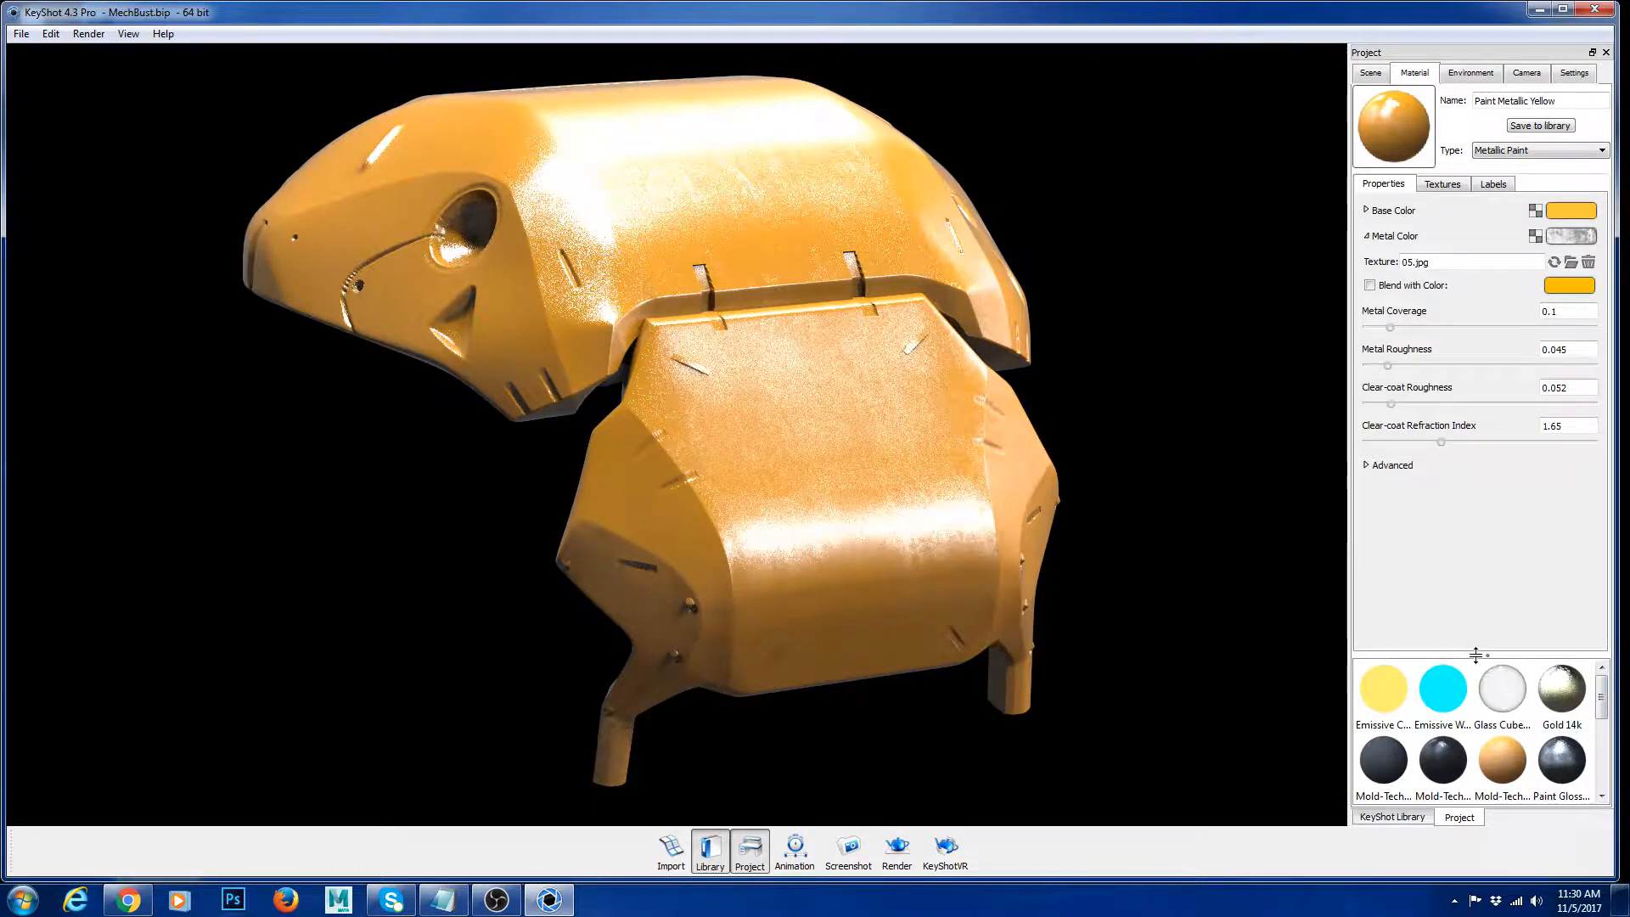
pyautogui.moveTo(1482, 652); pyautogui.dragTo(1479, 544)
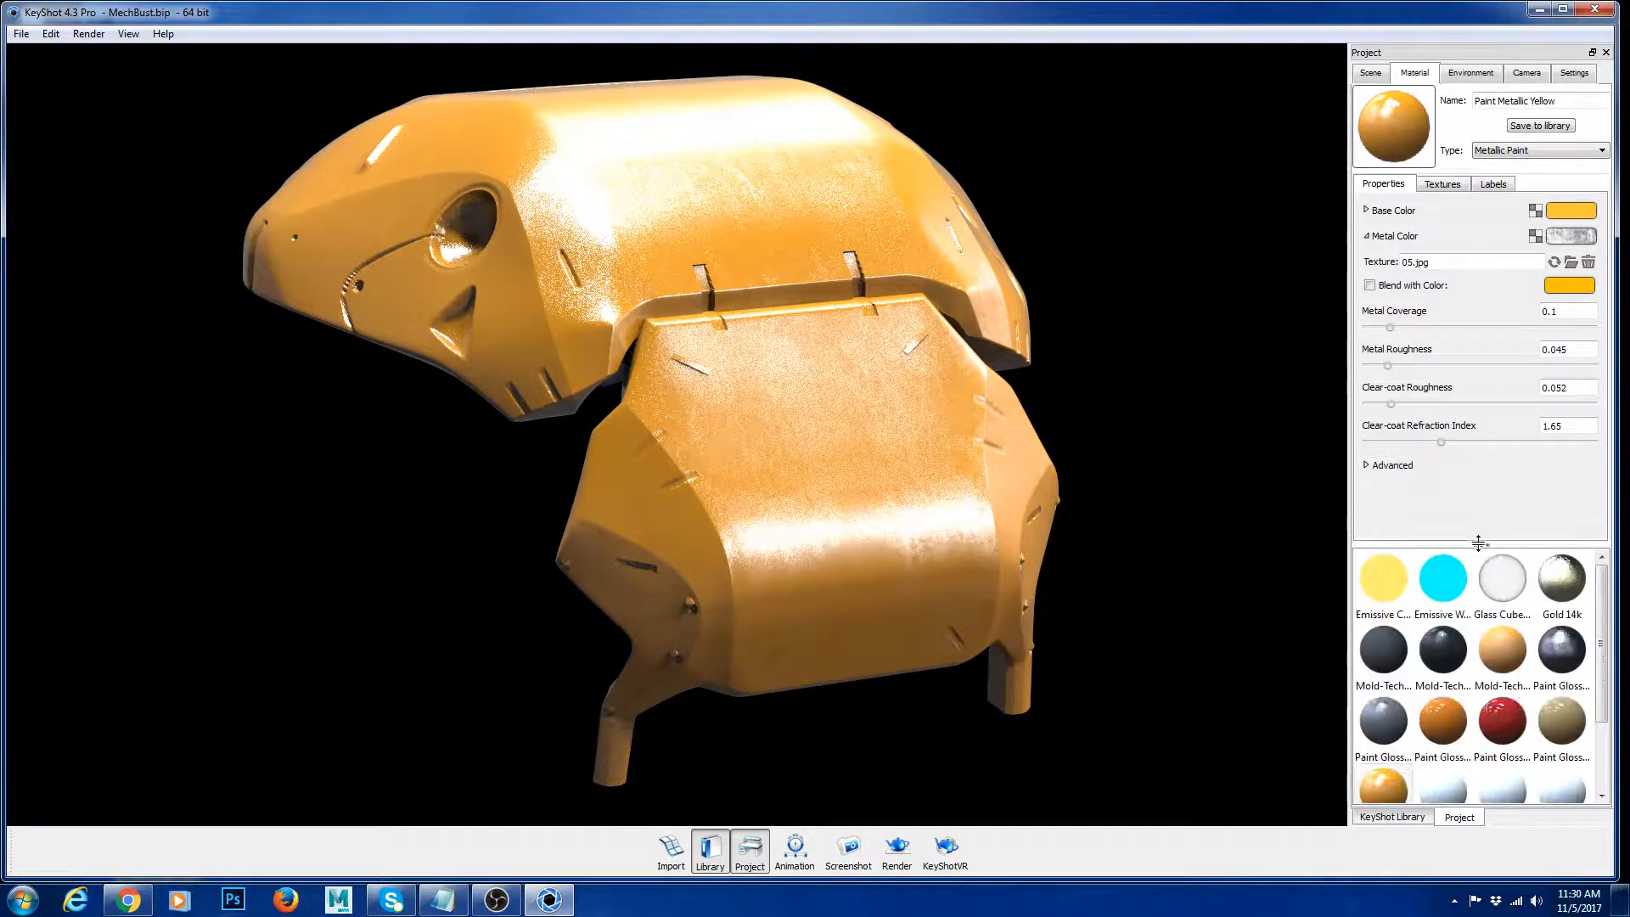
# Step: Show all parts of the model again and frame the head and shoulders
pyautogui.click(1371, 73)
pyautogui.rightClick(1216, 310)
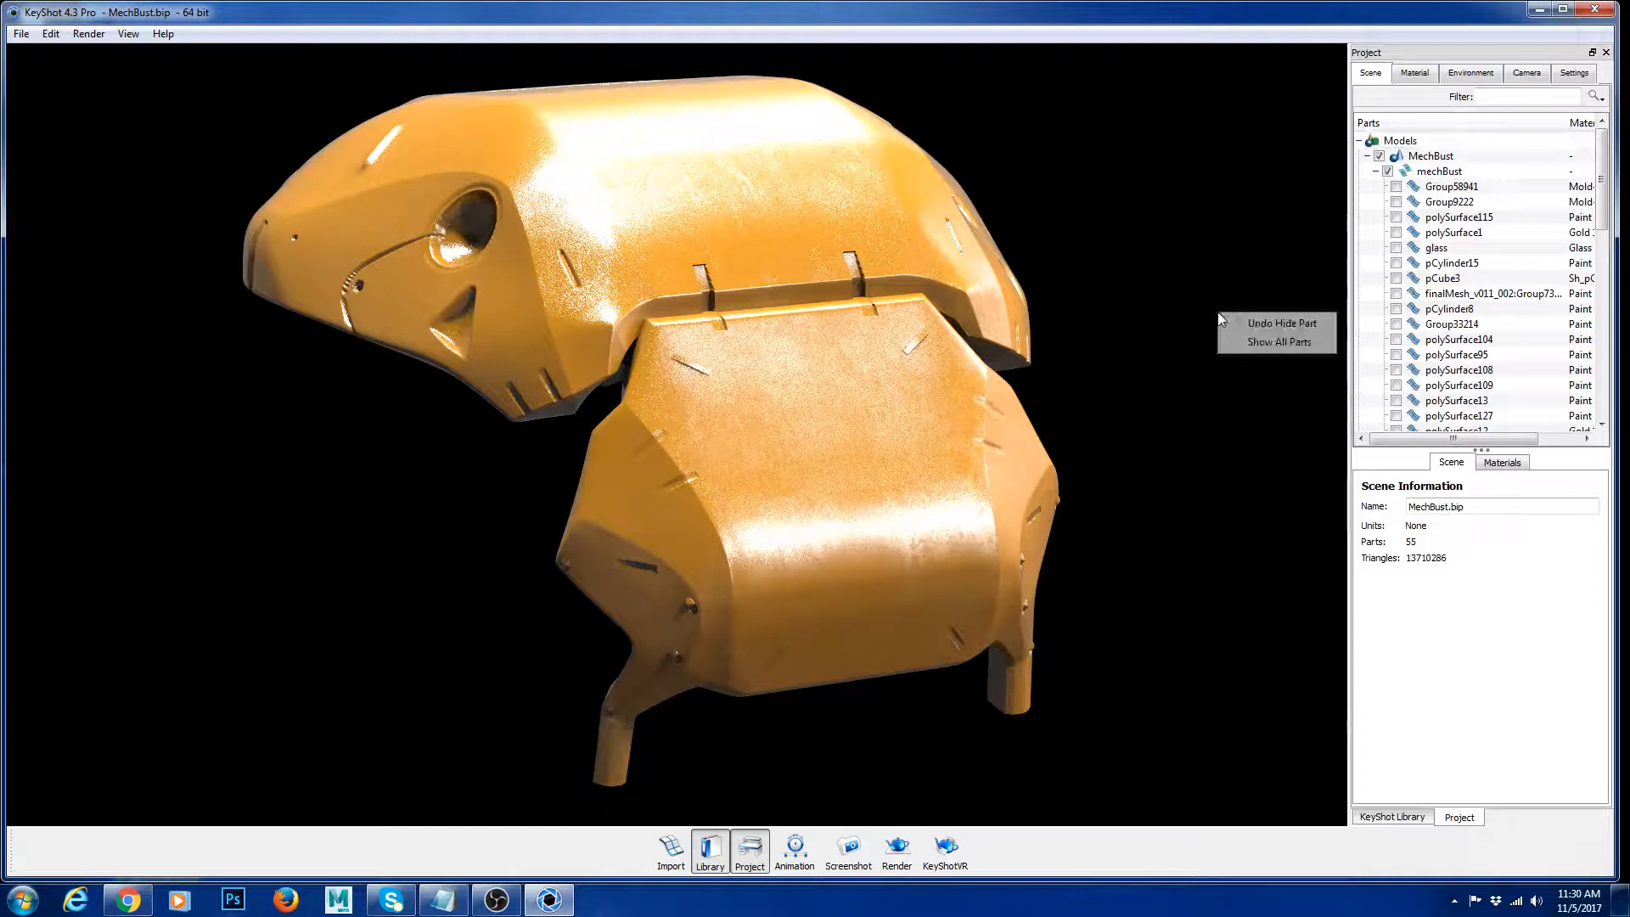
pyautogui.click(1271, 344)
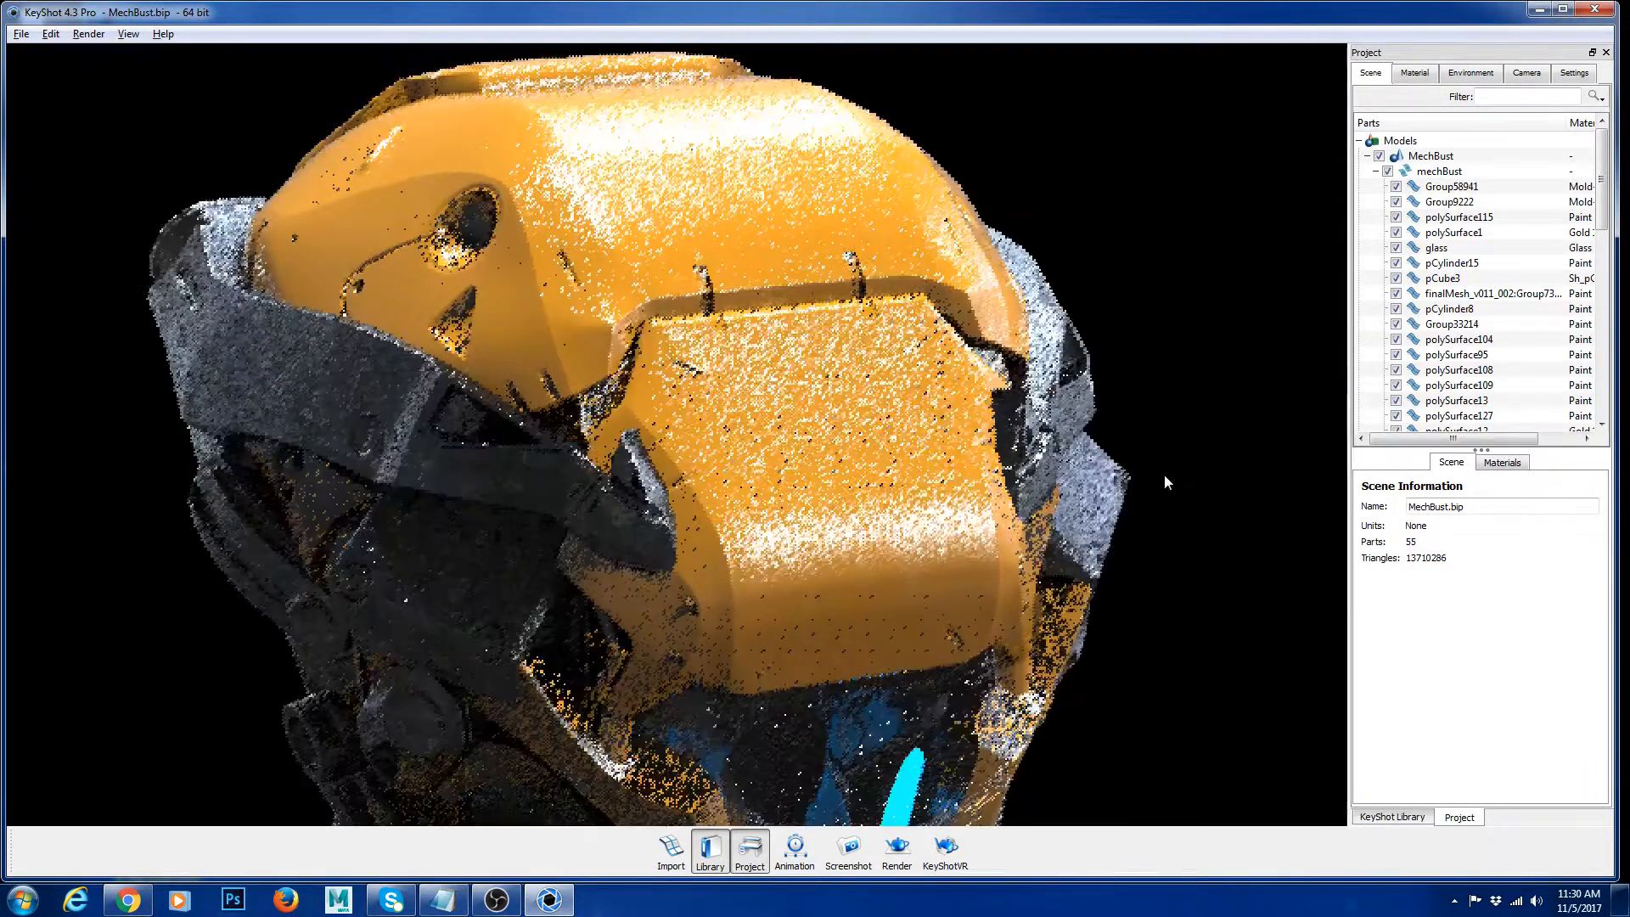
pyautogui.keyDown('alt'); pyautogui.moveTo(817, 421); pyautogui.dragTo(695, 406, button='right'); pyautogui.keyUp('alt')
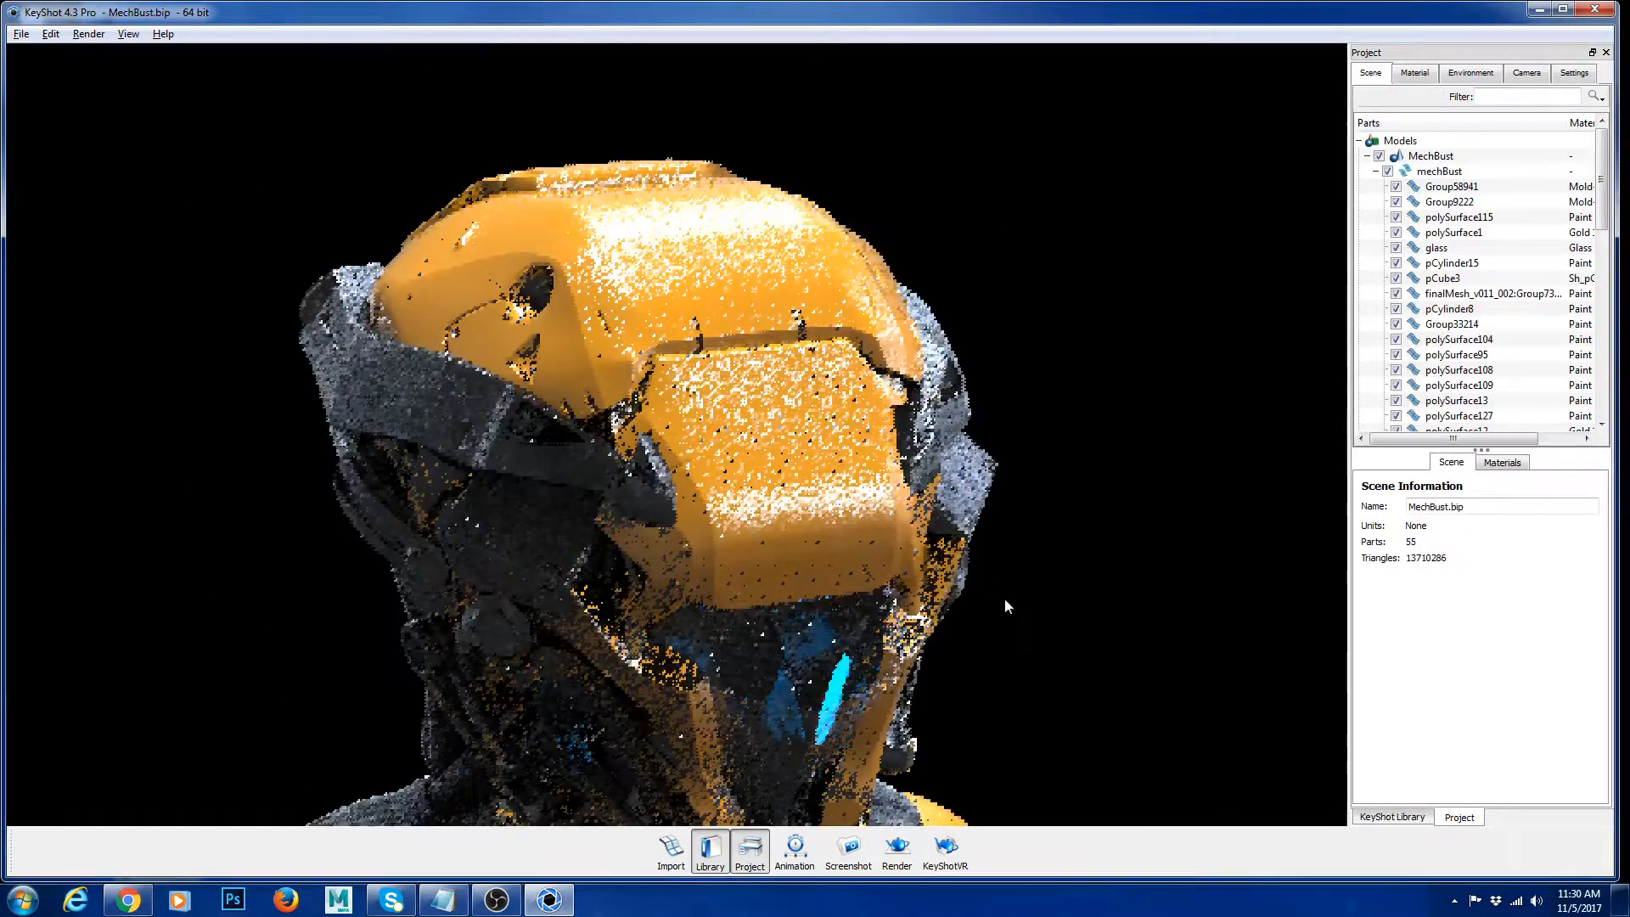
pyautogui.moveTo(1006, 597); pyautogui.dragTo(1000, 495, button='middle')
# Step: Look through the library materials and the materials used in the scene, and frame the bust's shoulders and chest
pyautogui.click(1427, 820)
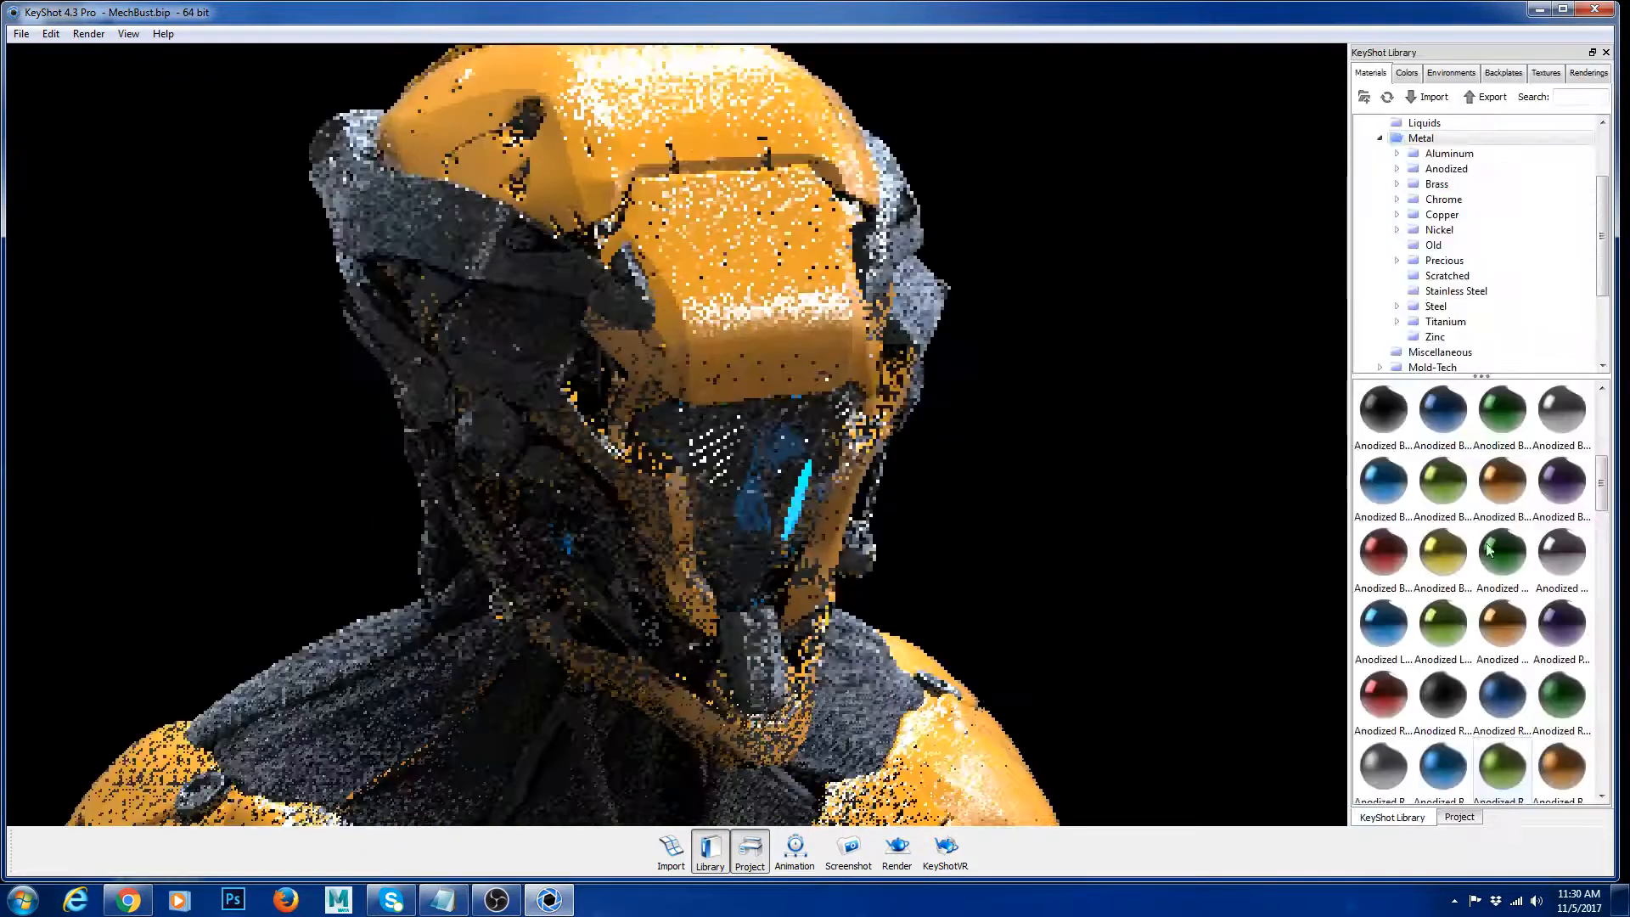
pyautogui.click(1462, 817)
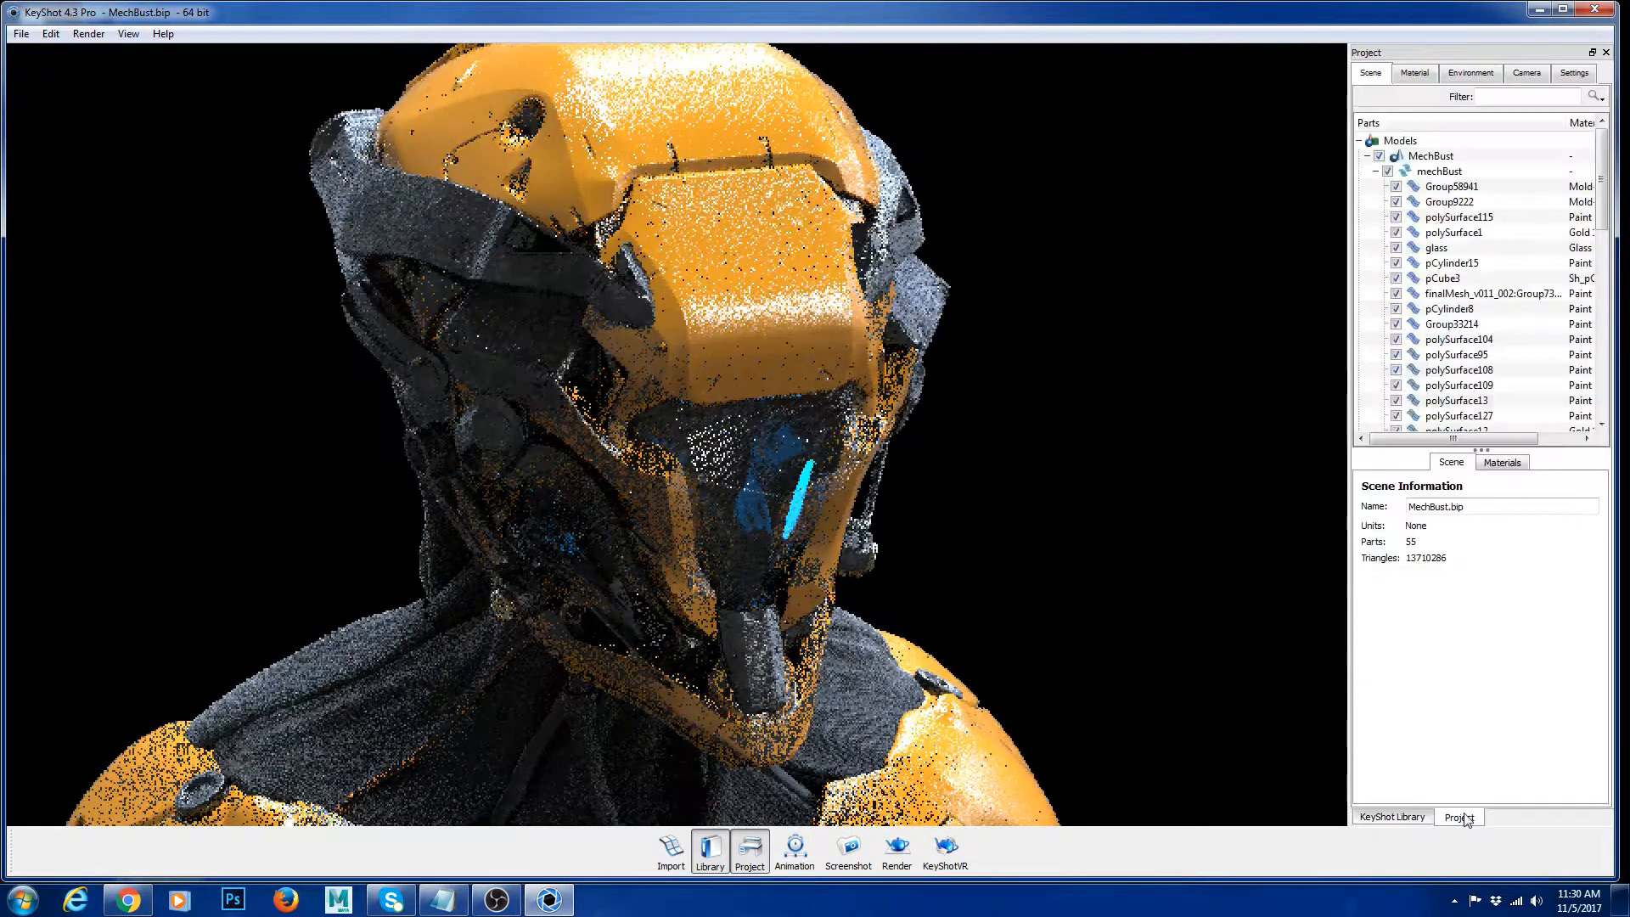
pyautogui.click(1411, 73)
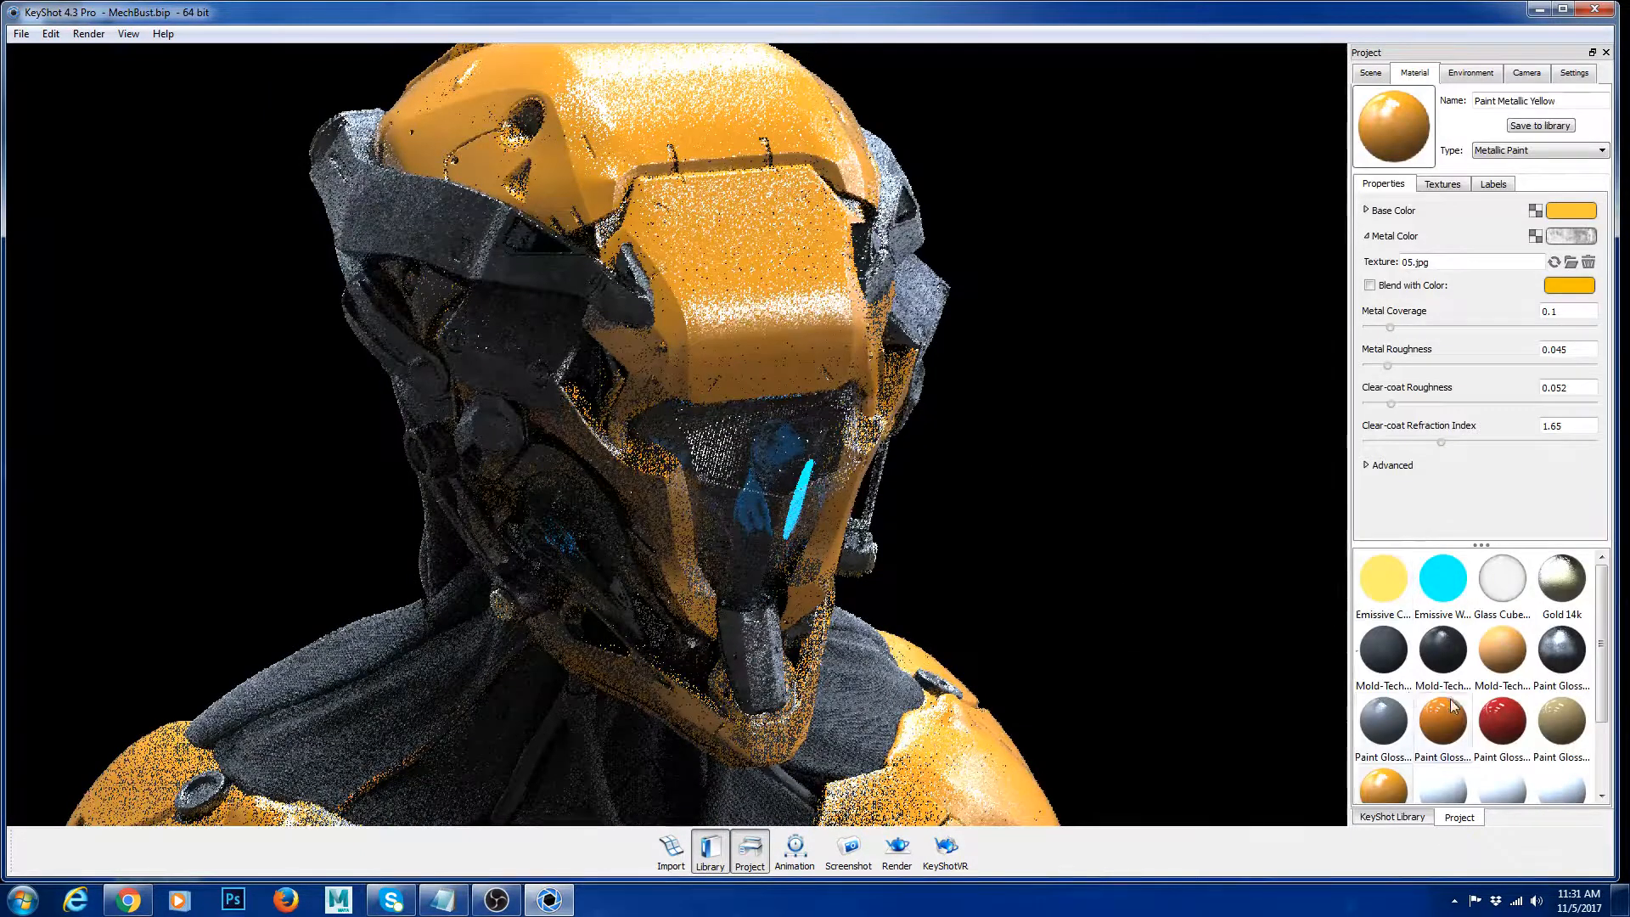
pyautogui.scroll(-3, 1382, 705)
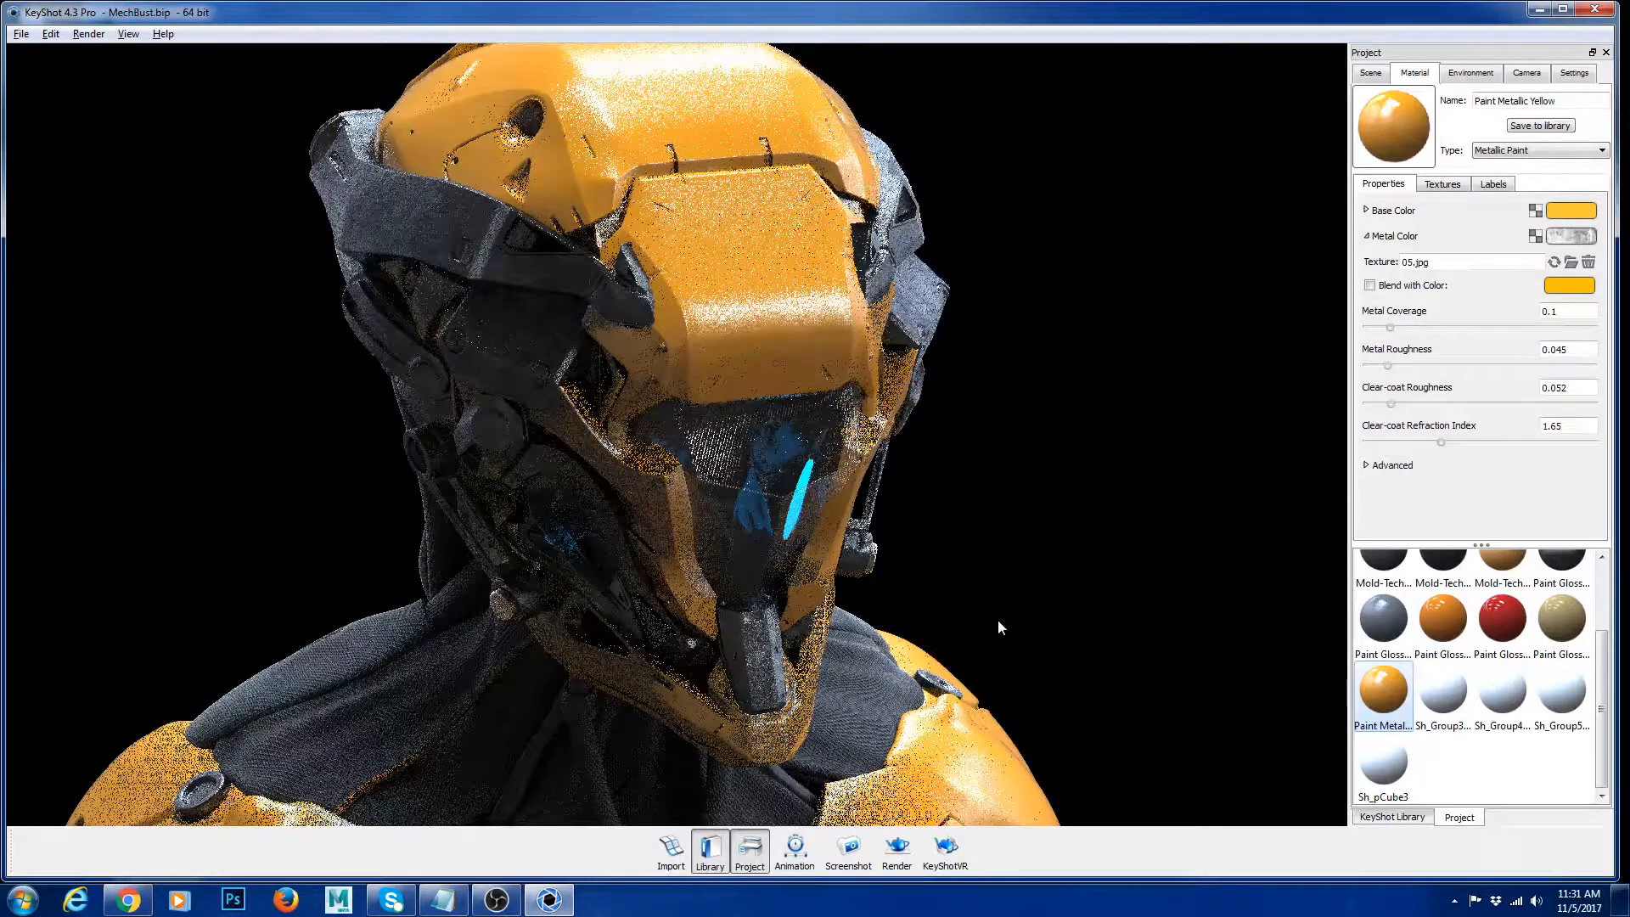
pyautogui.moveTo(997, 619); pyautogui.dragTo(945, 615)
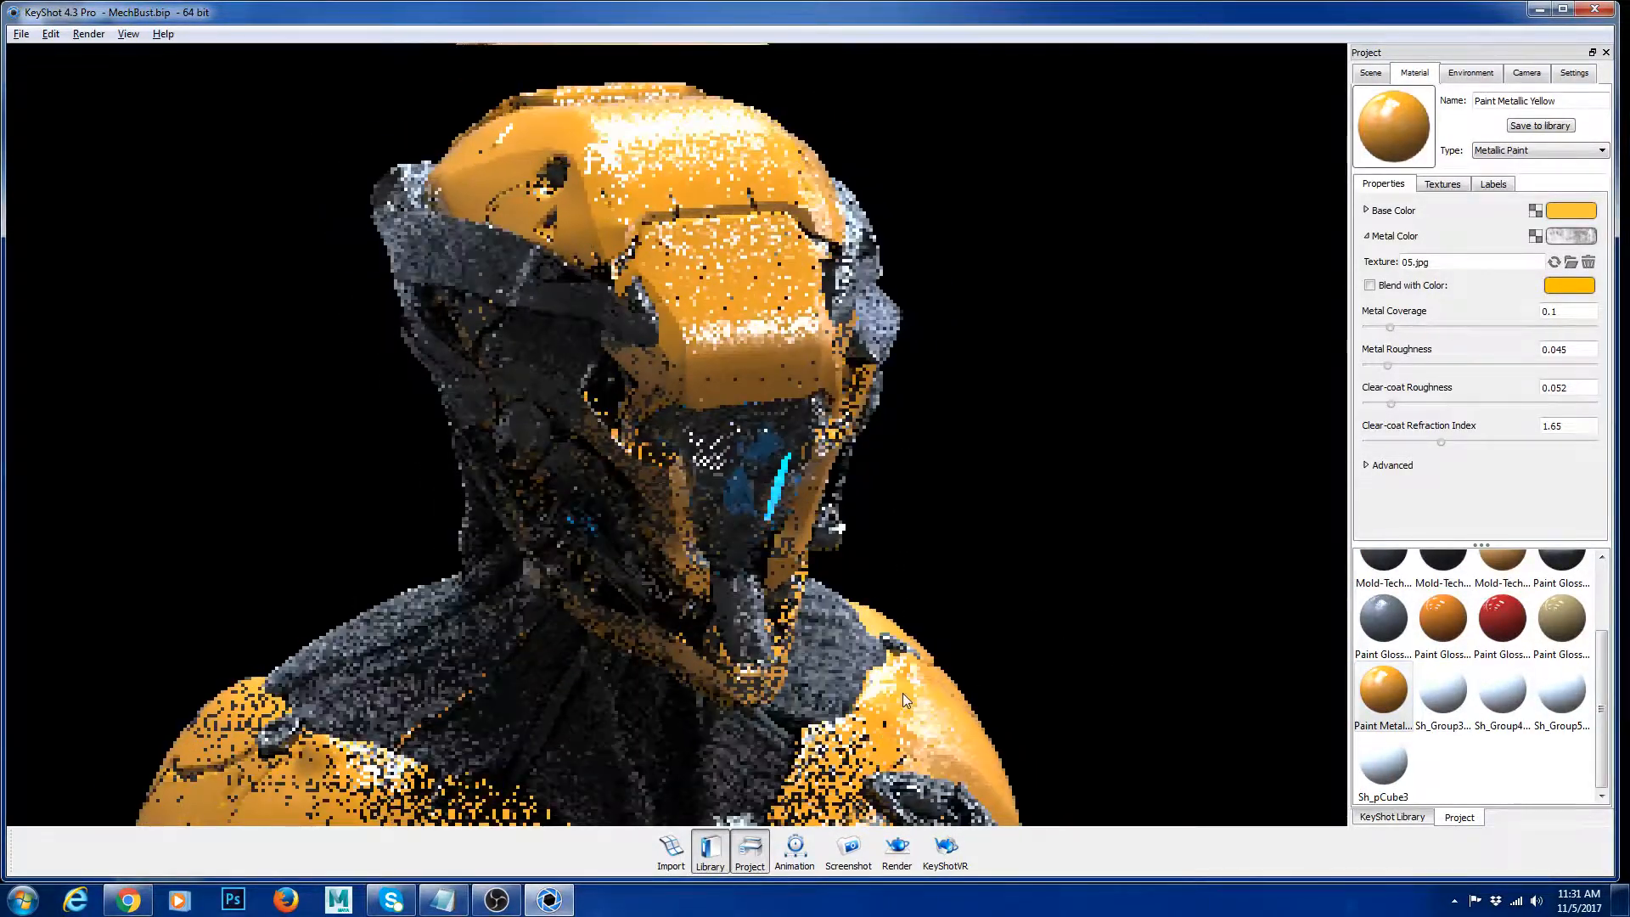
pyautogui.moveTo(903, 693); pyautogui.dragTo(904, 379, button='middle')
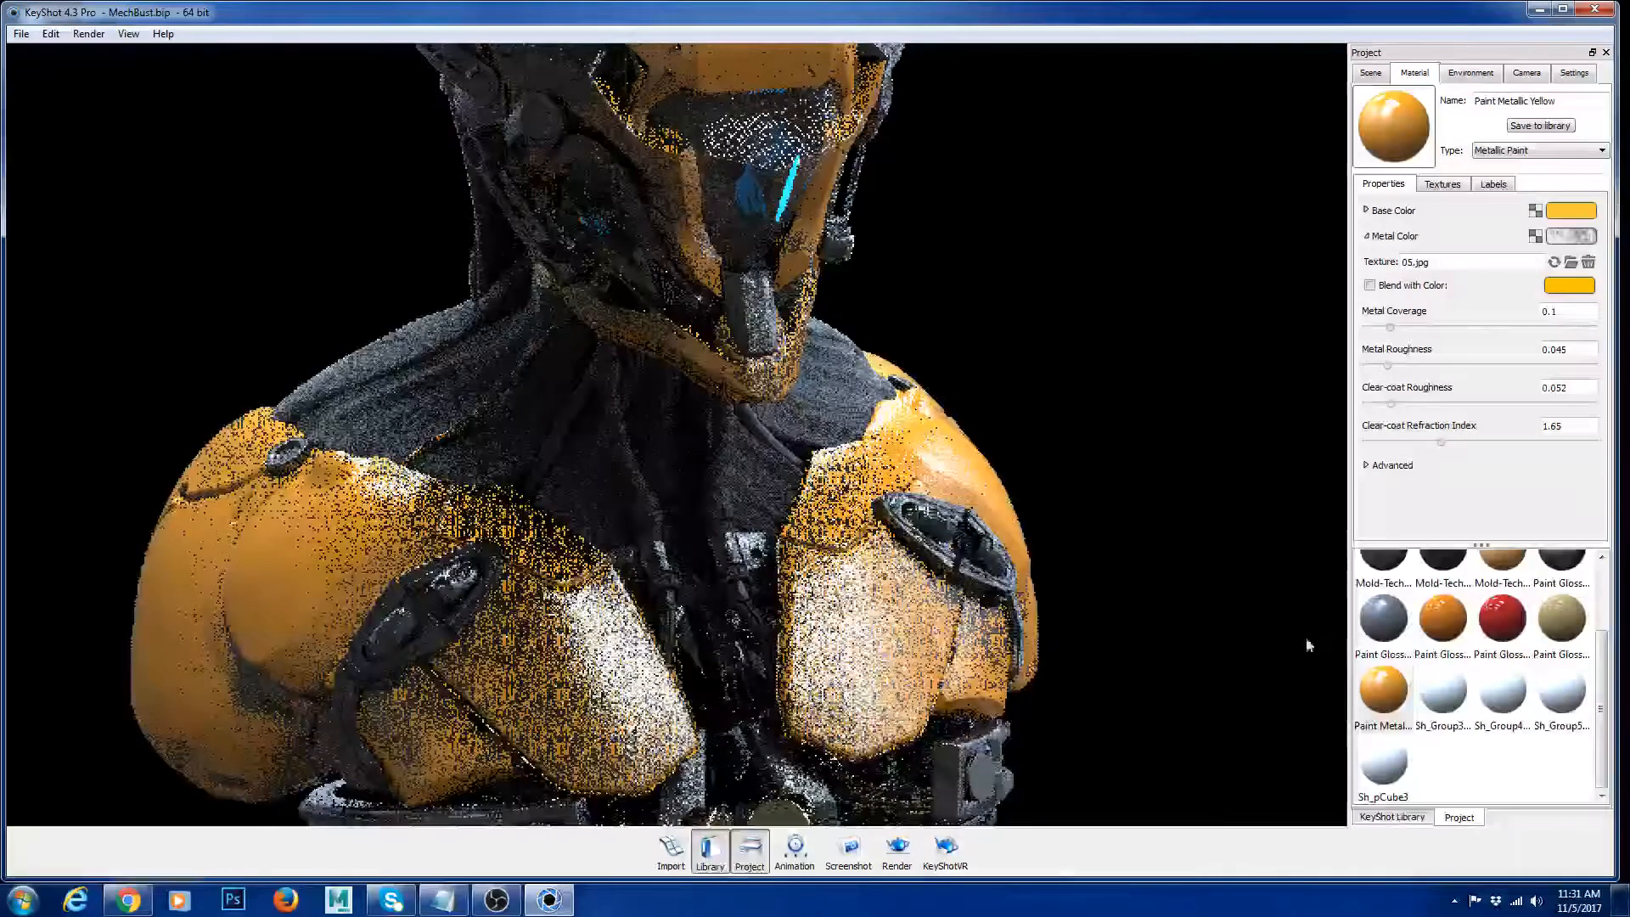
pyautogui.scroll(3, 1446, 672)
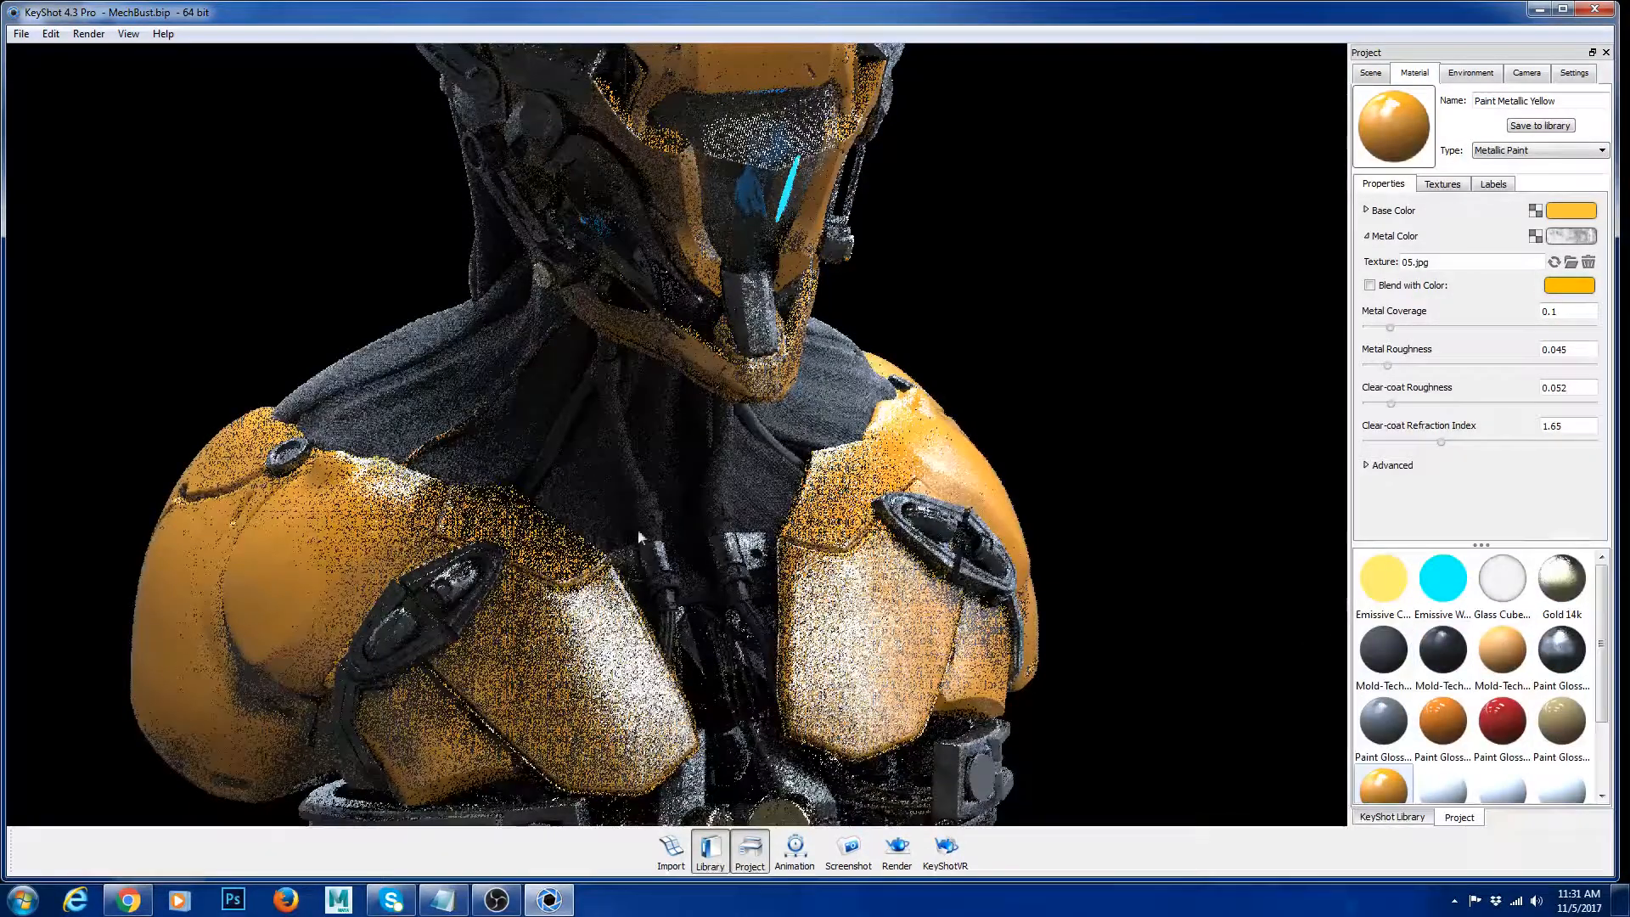
# Step: Open the Paint Gloss Black scene material and review its specular texture, the available reflection map images and the mapping settings
pyautogui.click(1566, 644)
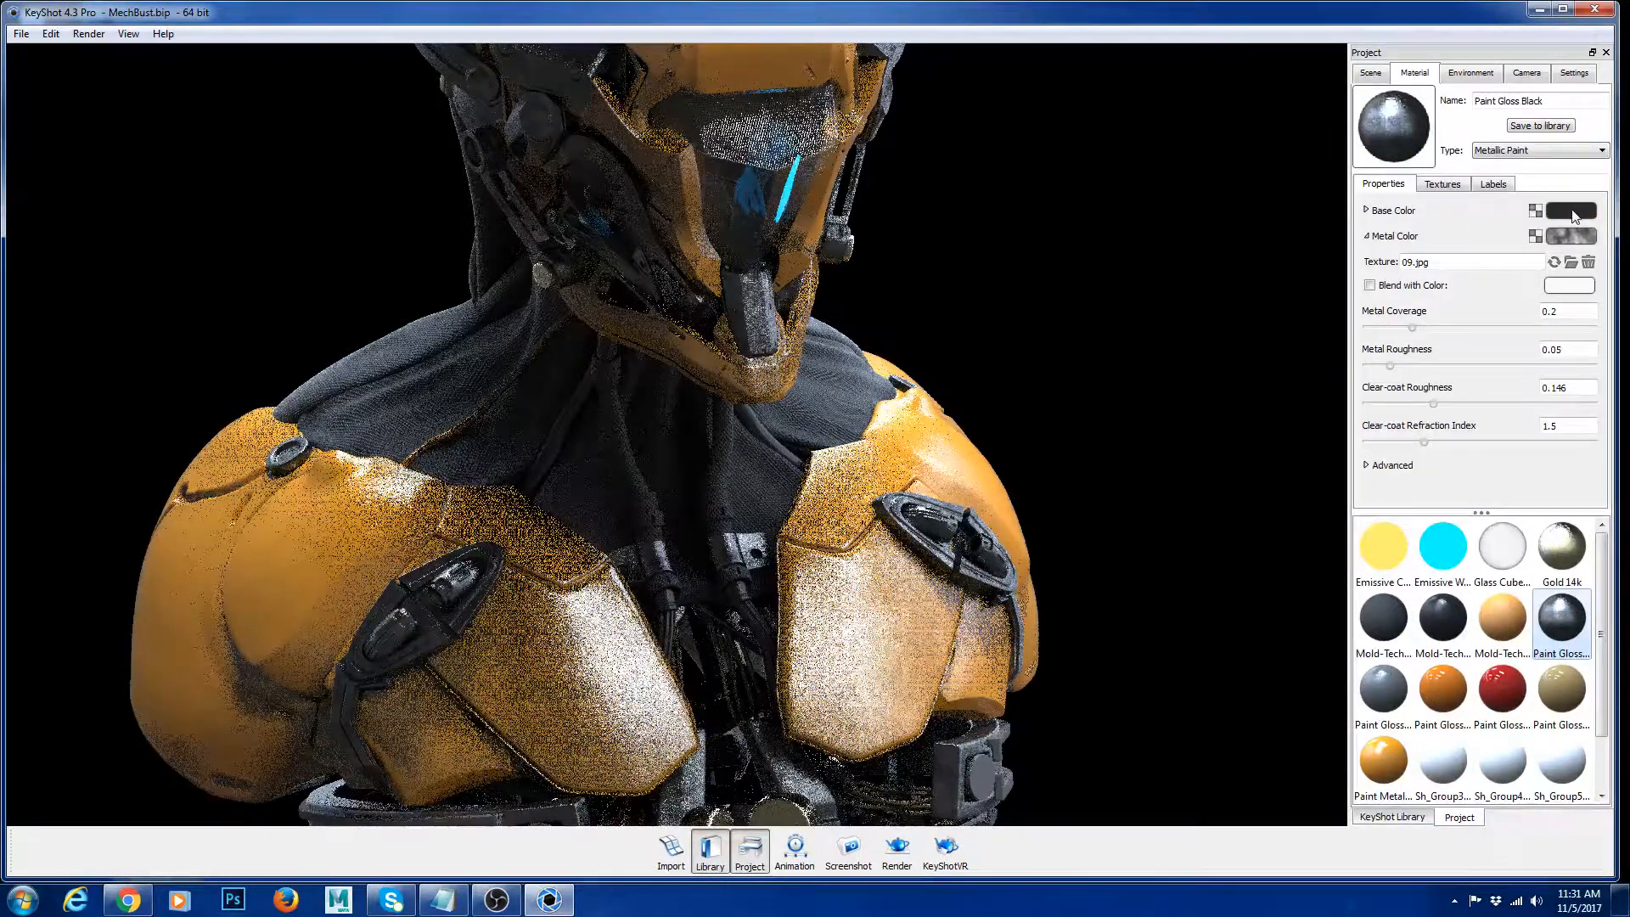
pyautogui.click(1443, 186)
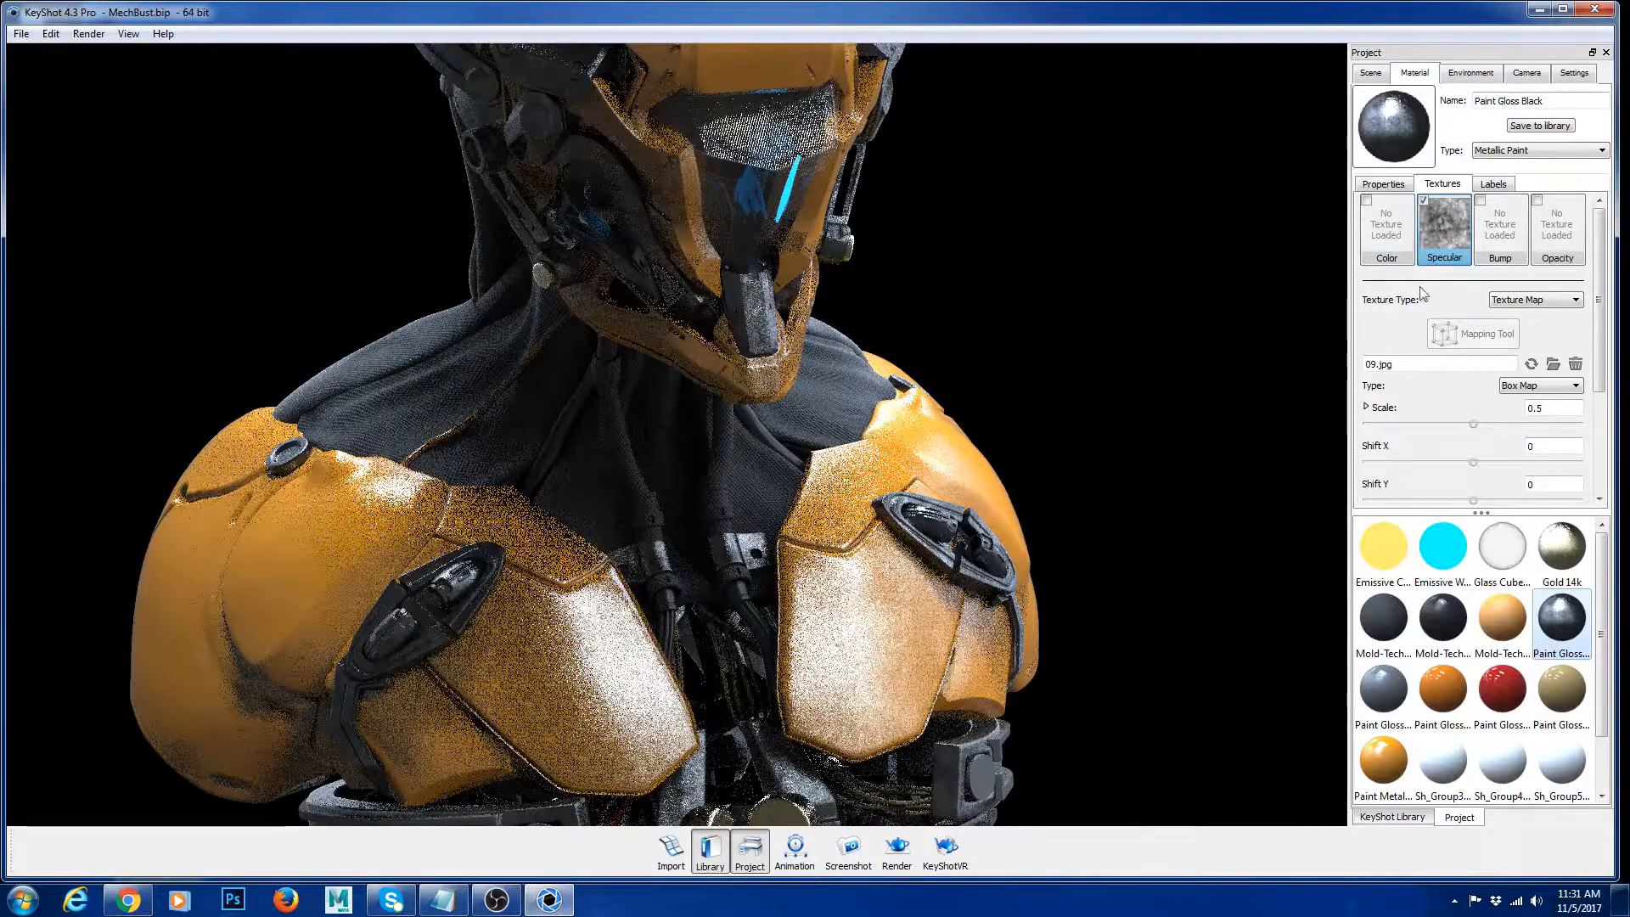
pyautogui.doubleClick(1445, 233)
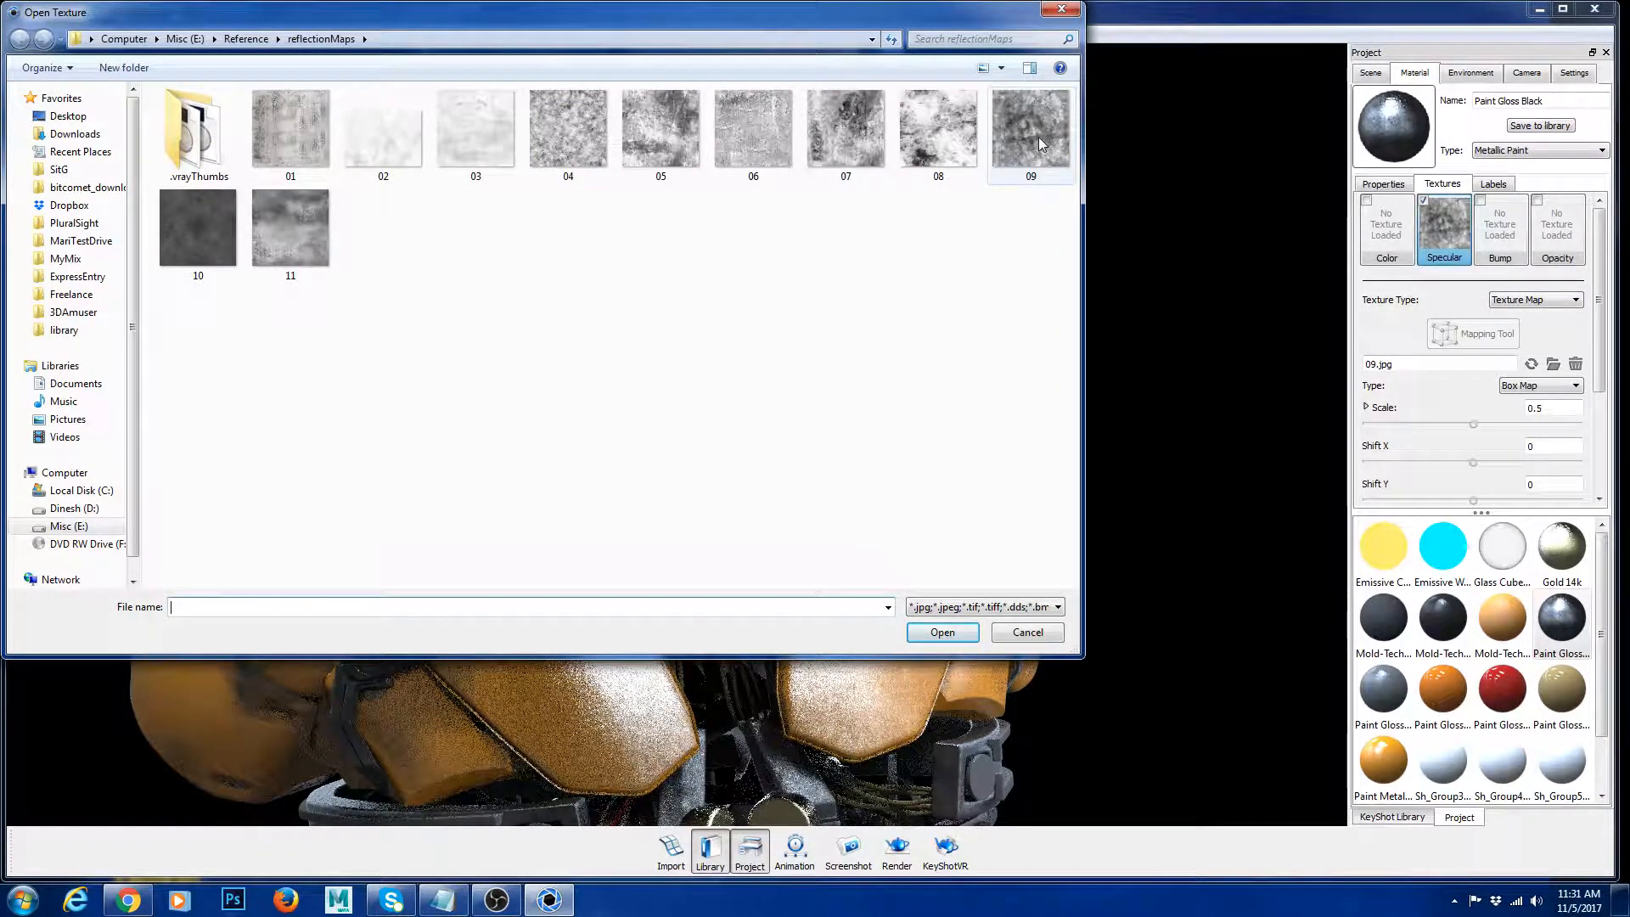
pyautogui.click(1062, 11)
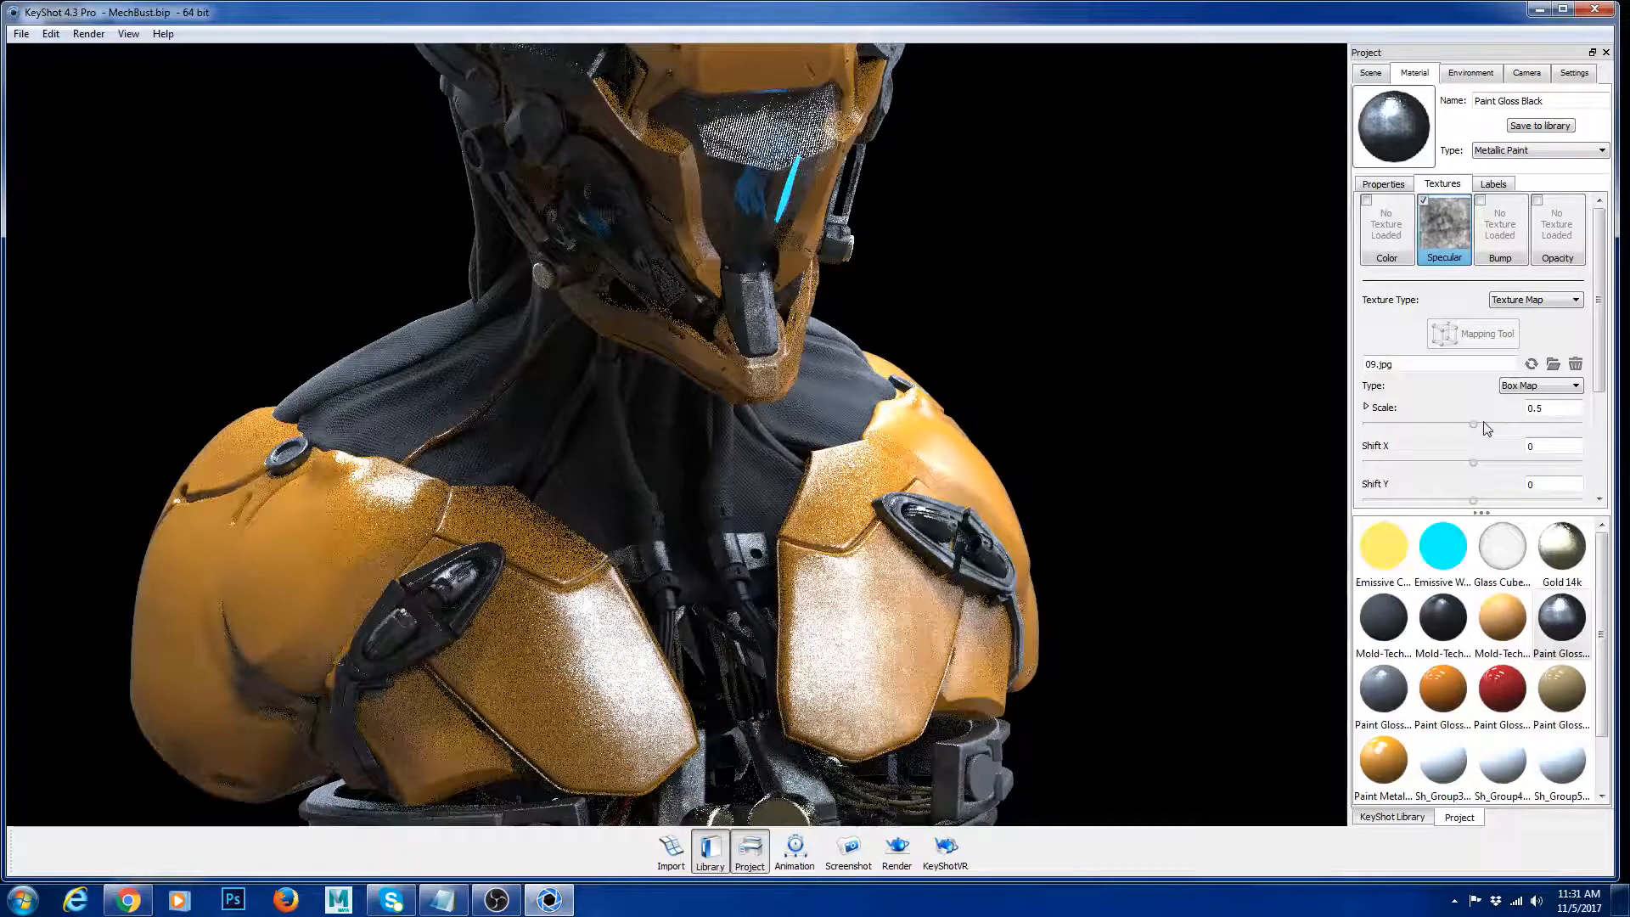
pyautogui.moveTo(1601, 376); pyautogui.dragTo(1602, 484)
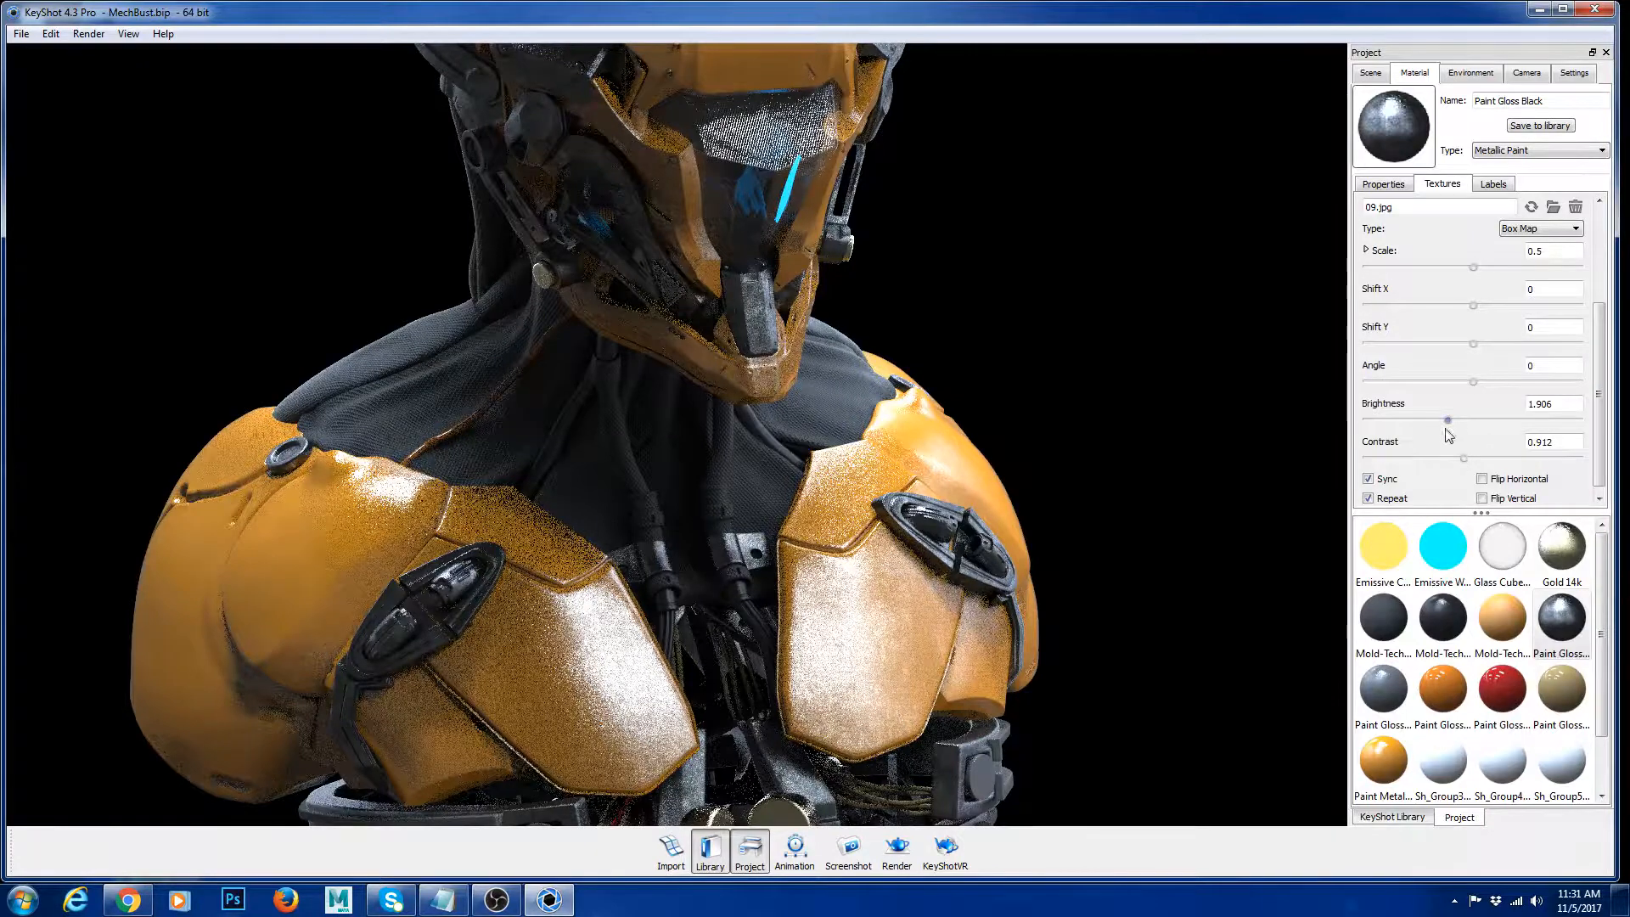
# Step: Isolate the dark chin guard so that only it is shown, and frame its front block closely
pyautogui.rightClick(755, 309)
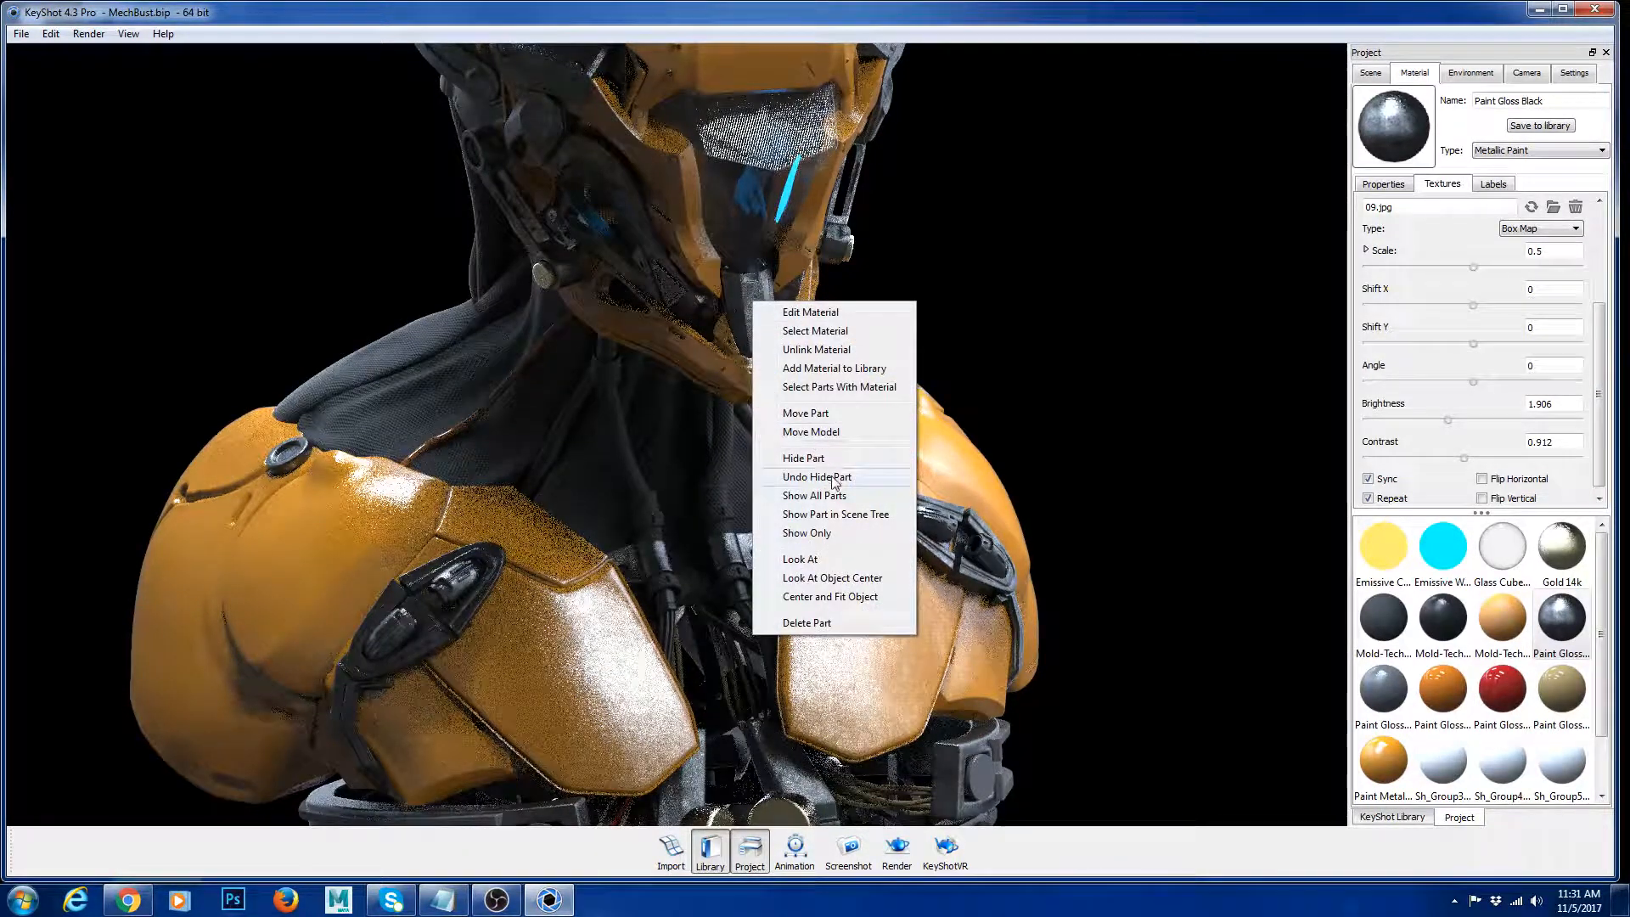
pyautogui.click(834, 534)
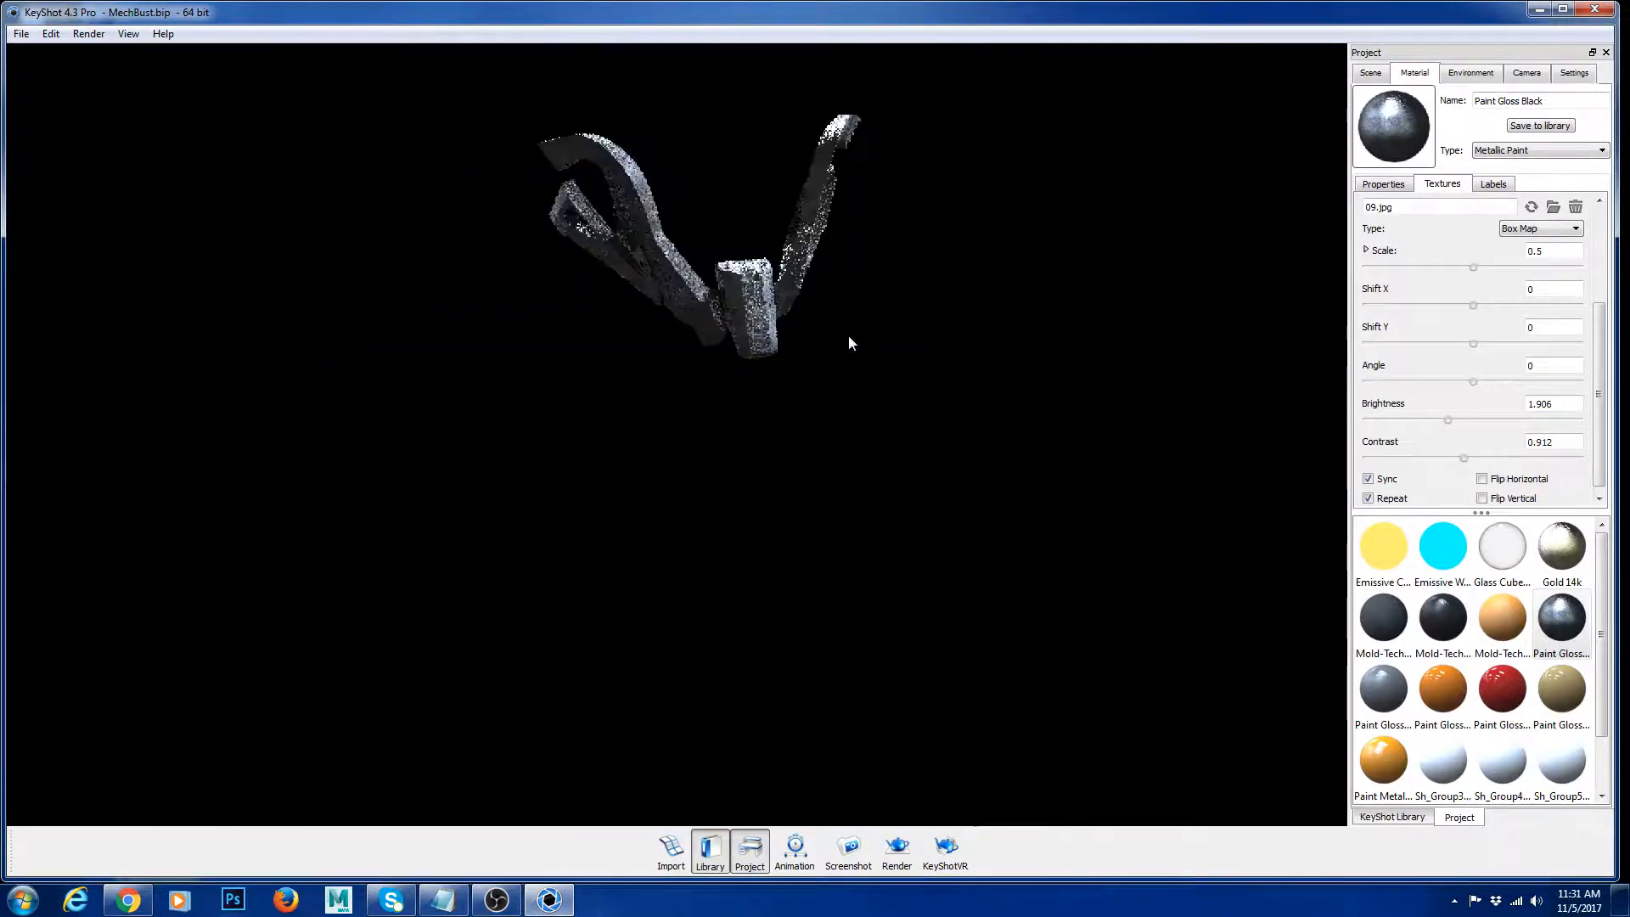
pyautogui.keyDown('alt'); pyautogui.moveTo(866, 365); pyautogui.dragTo(1159, 652, button='right'); pyautogui.keyUp('alt')
pyautogui.moveTo(1028, 399); pyautogui.dragTo(1082, 642, button='middle')
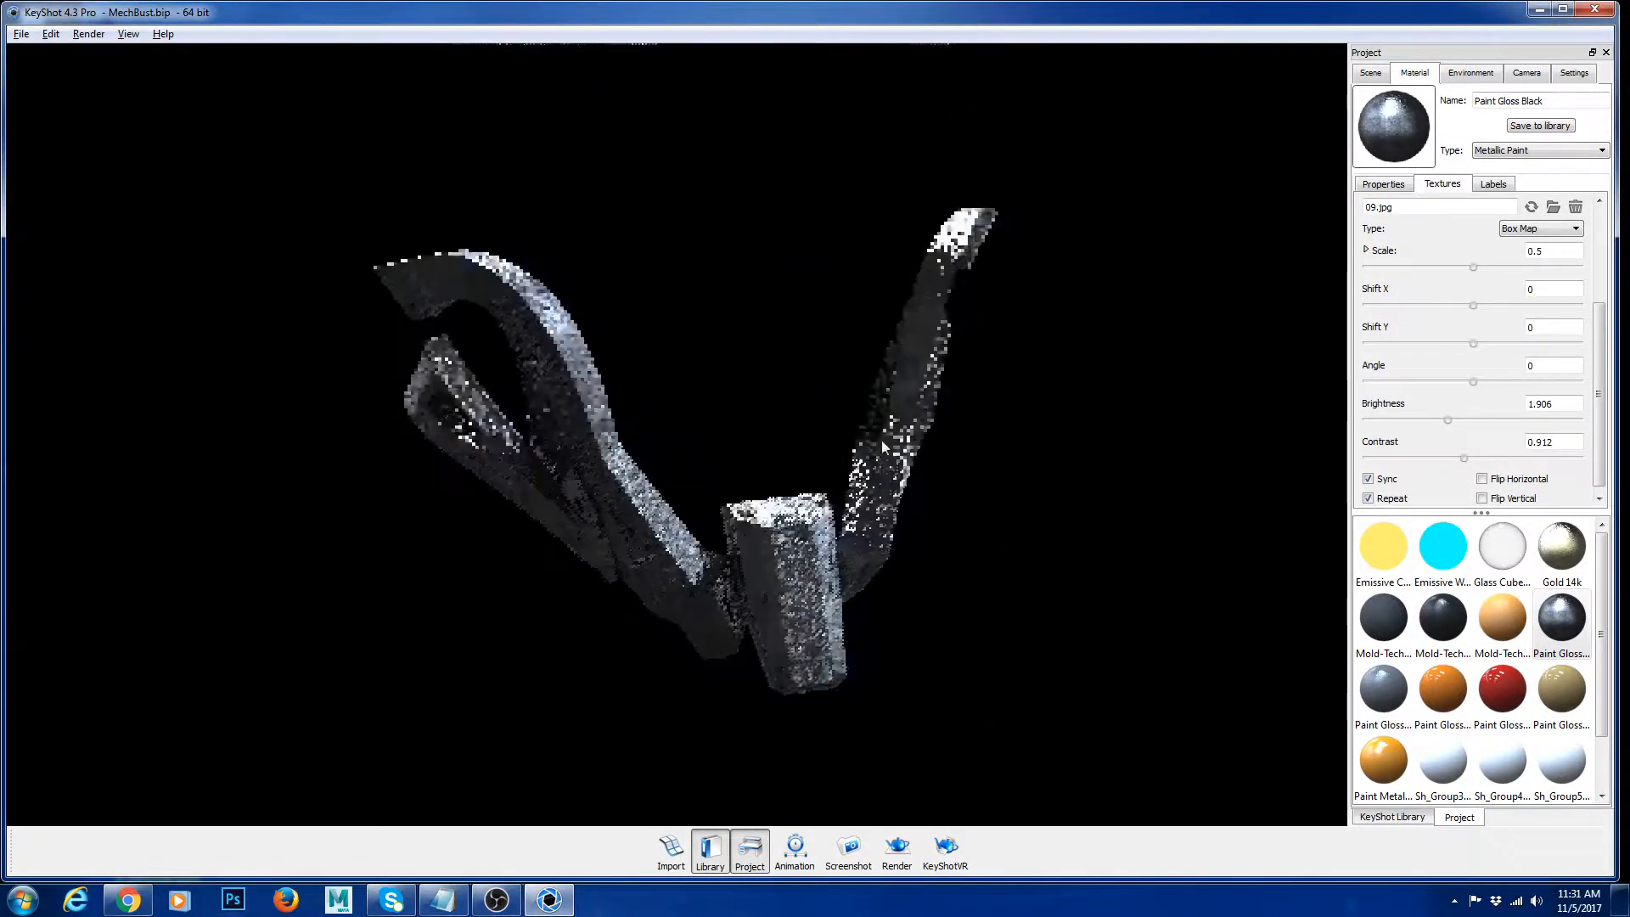
pyautogui.keyDown('alt'); pyautogui.moveTo(1082, 636); pyautogui.dragTo(1219, 737, button='right'); pyautogui.keyUp('alt')
pyautogui.moveTo(977, 658); pyautogui.dragTo(875, 367, button='middle')
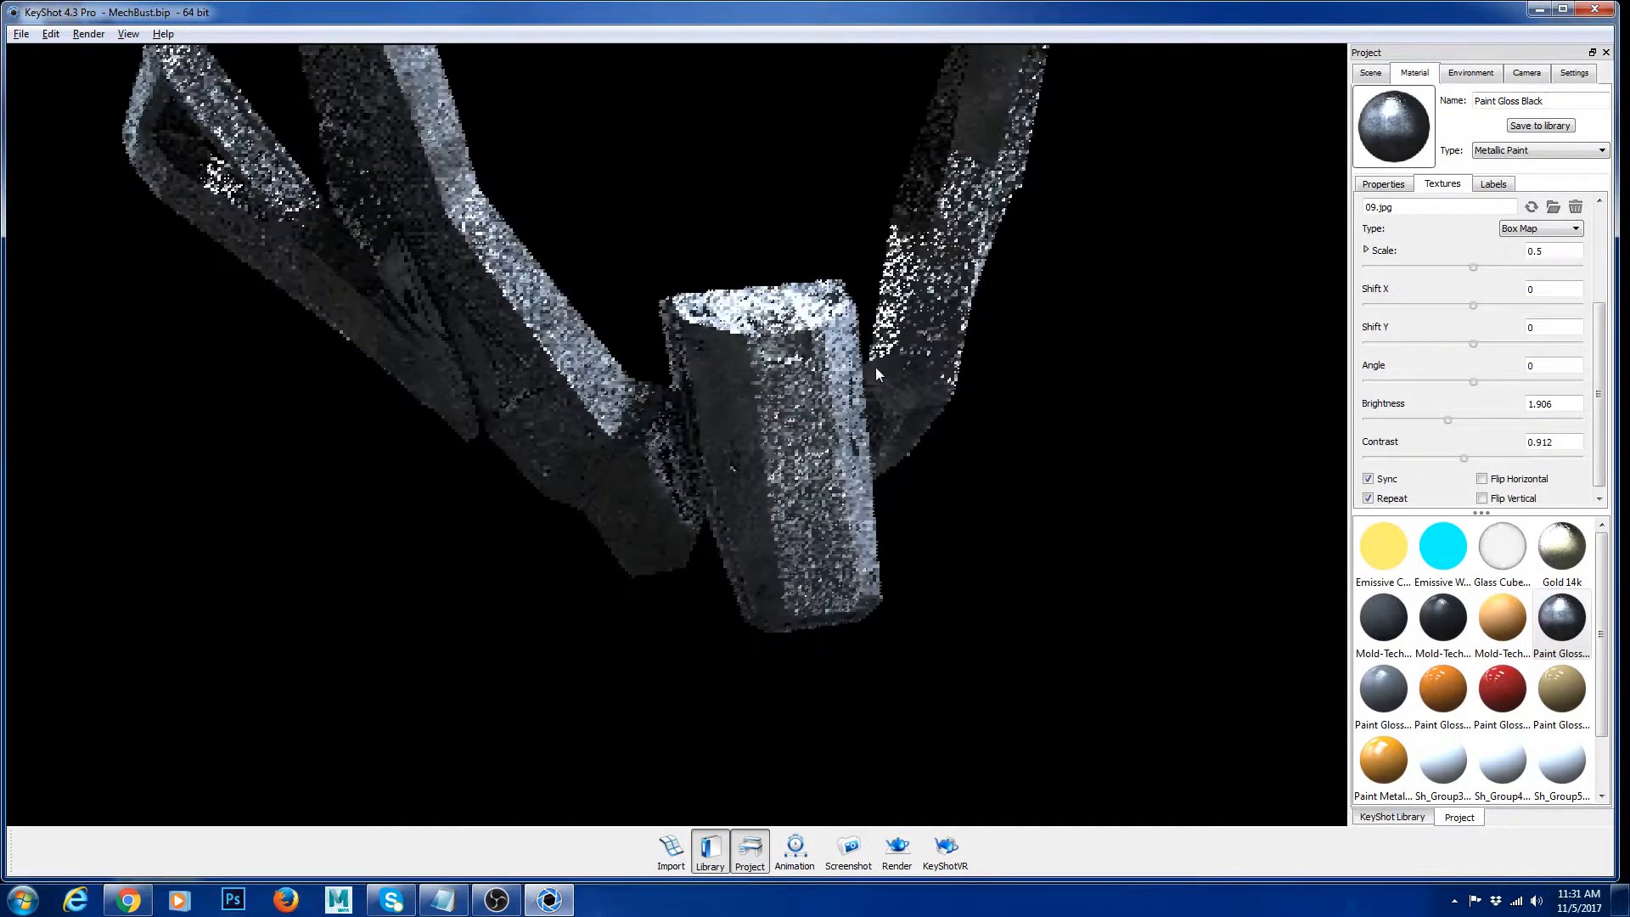
pyautogui.keyDown('alt'); pyautogui.moveTo(1035, 516); pyautogui.dragTo(1257, 688, button='right'); pyautogui.keyUp('alt')
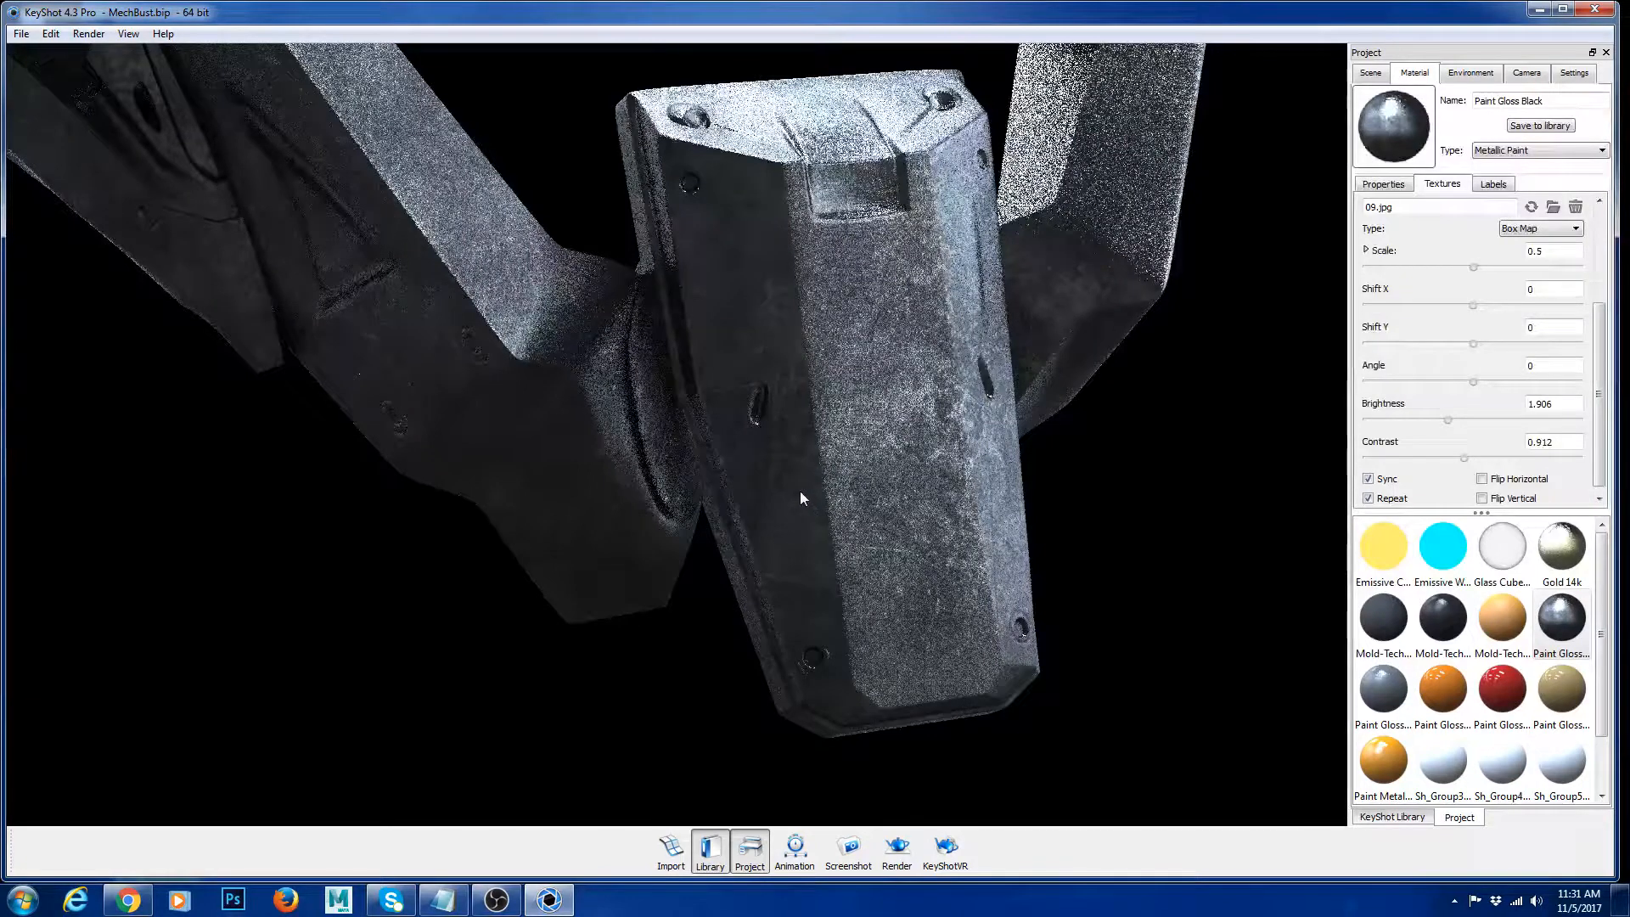
# Step: Check Paint Gloss Black's general properties and compare the chin guard with the specular texture disabled and enabled again
pyautogui.click(1393, 186)
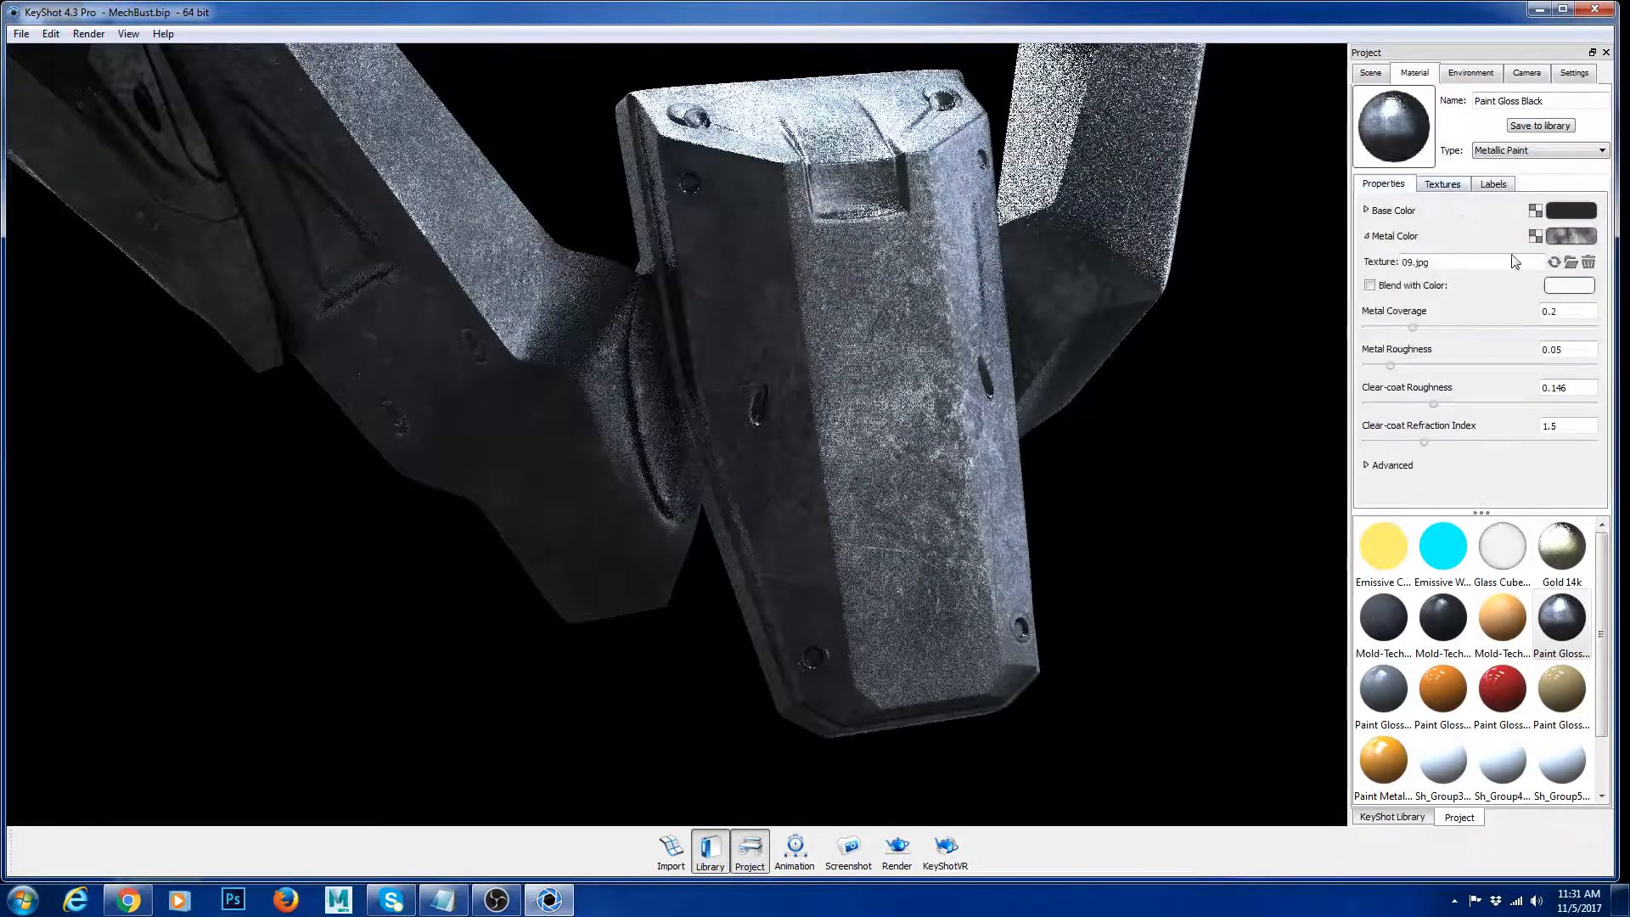
pyautogui.click(1459, 192)
pyautogui.scroll(3, 1518, 196)
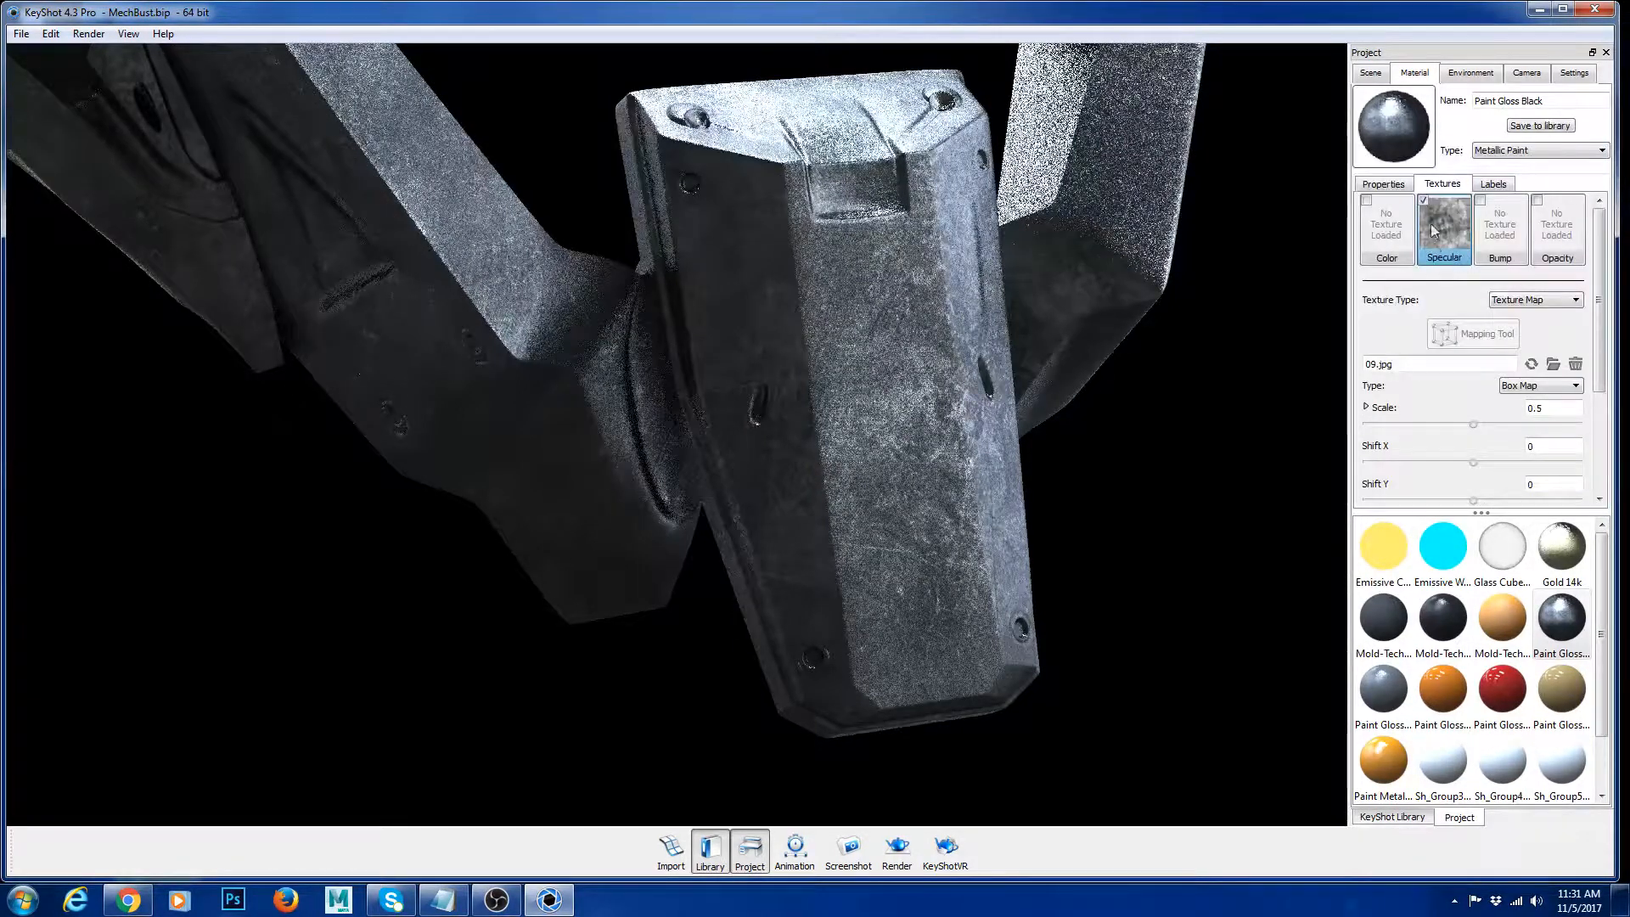
pyautogui.click(1424, 201)
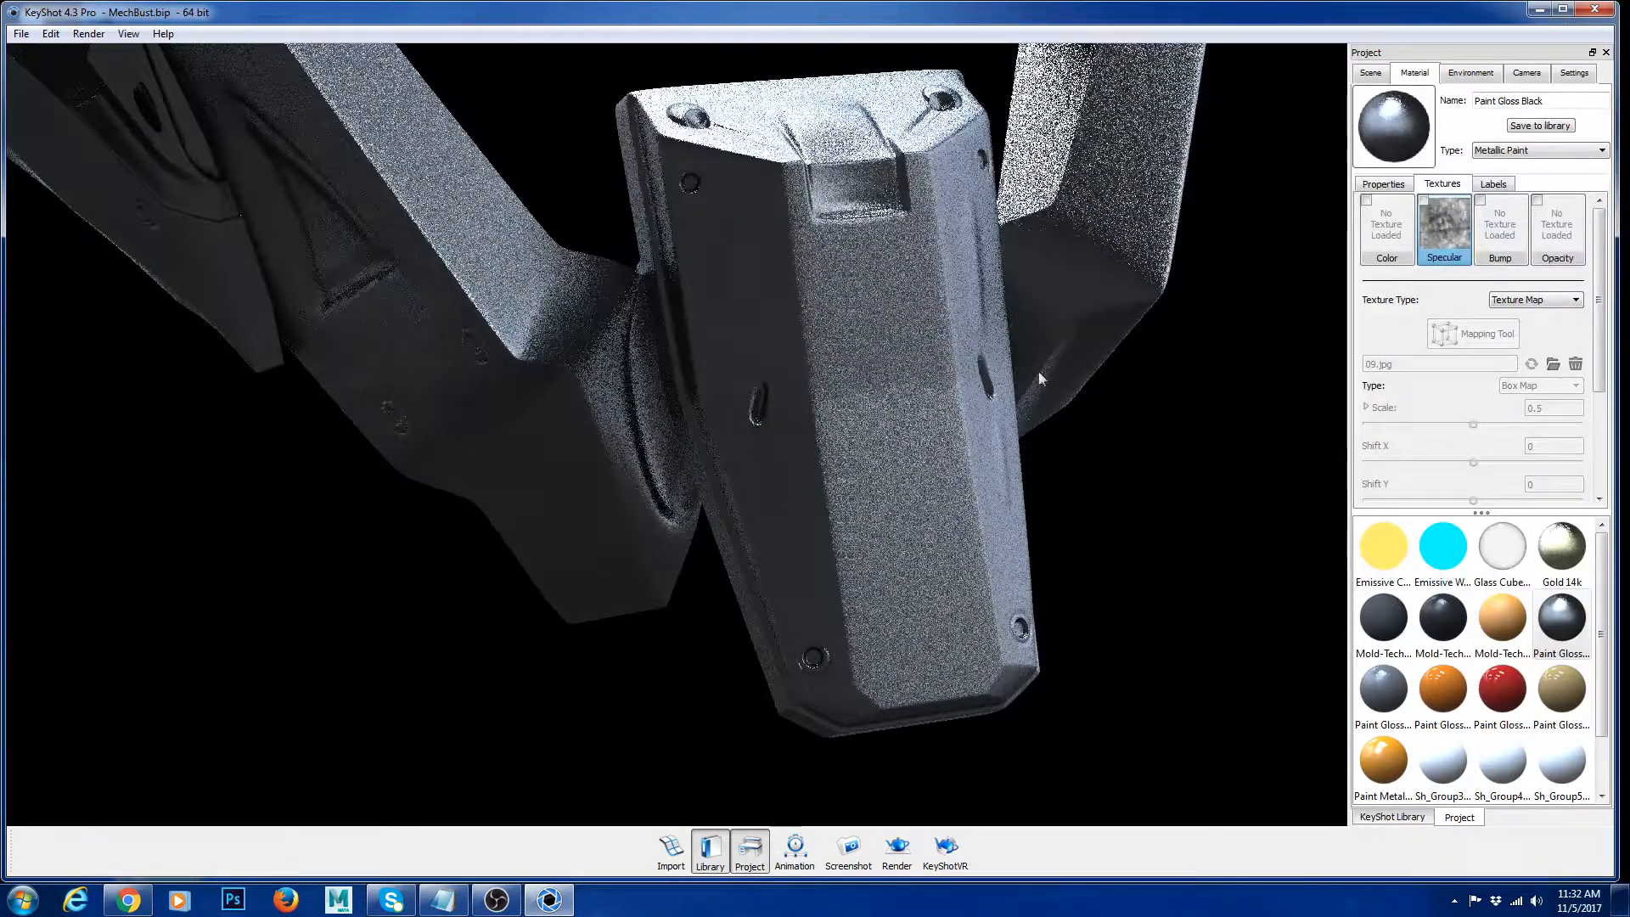
pyautogui.click(1423, 200)
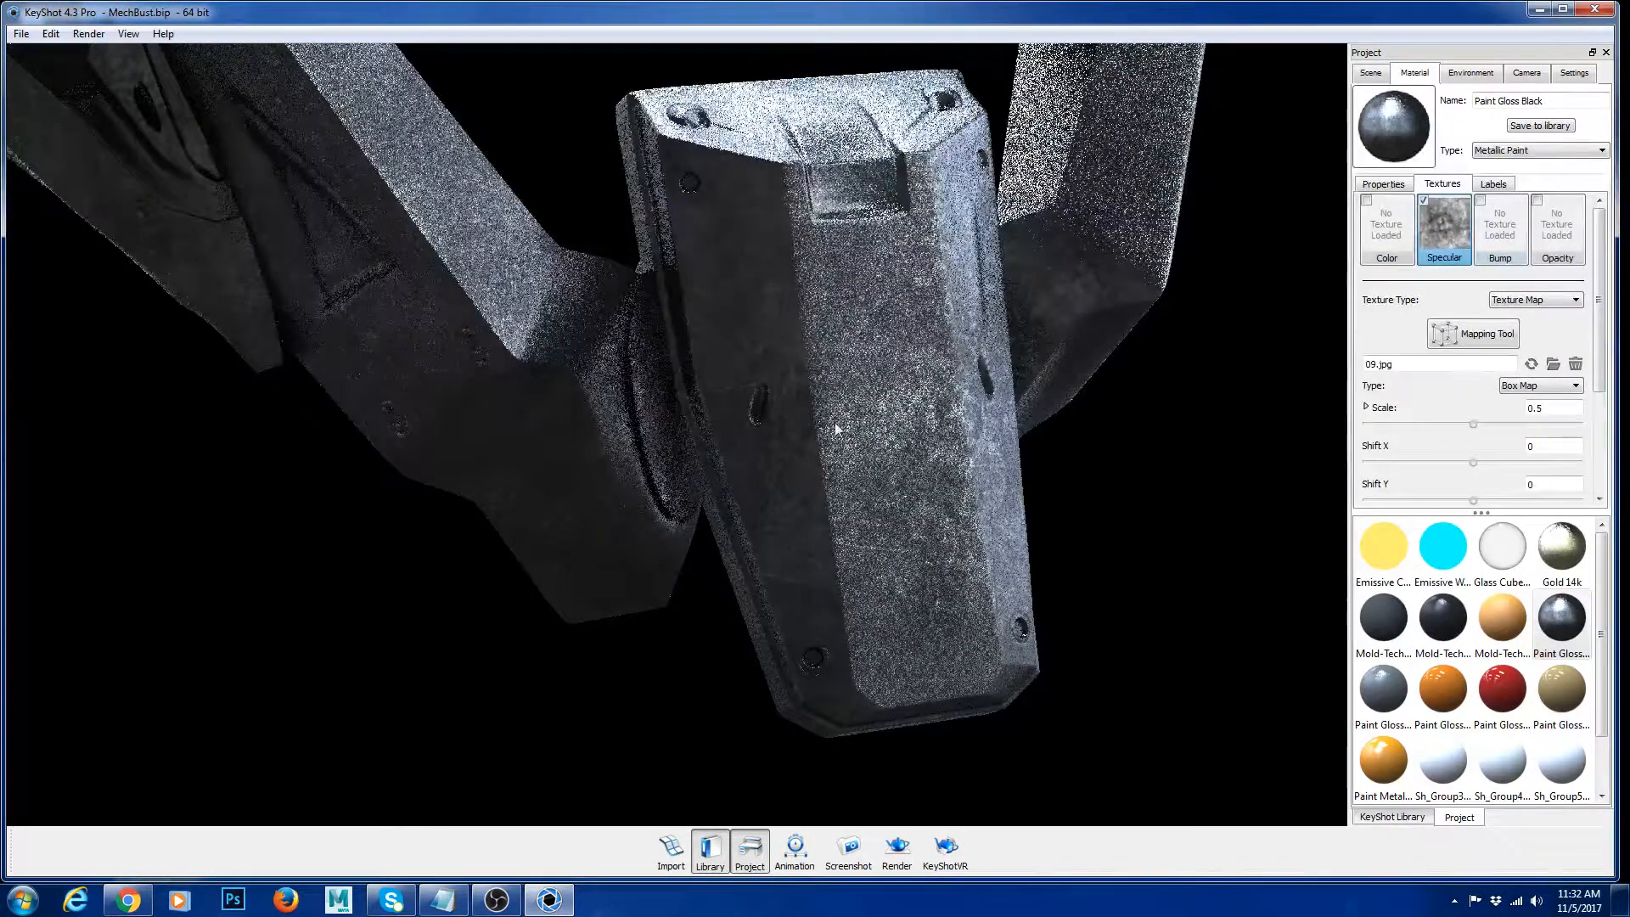
# Step: Show all parts of the model again and frame the whole bust
pyautogui.moveTo(1077, 496); pyautogui.dragTo(900, 471)
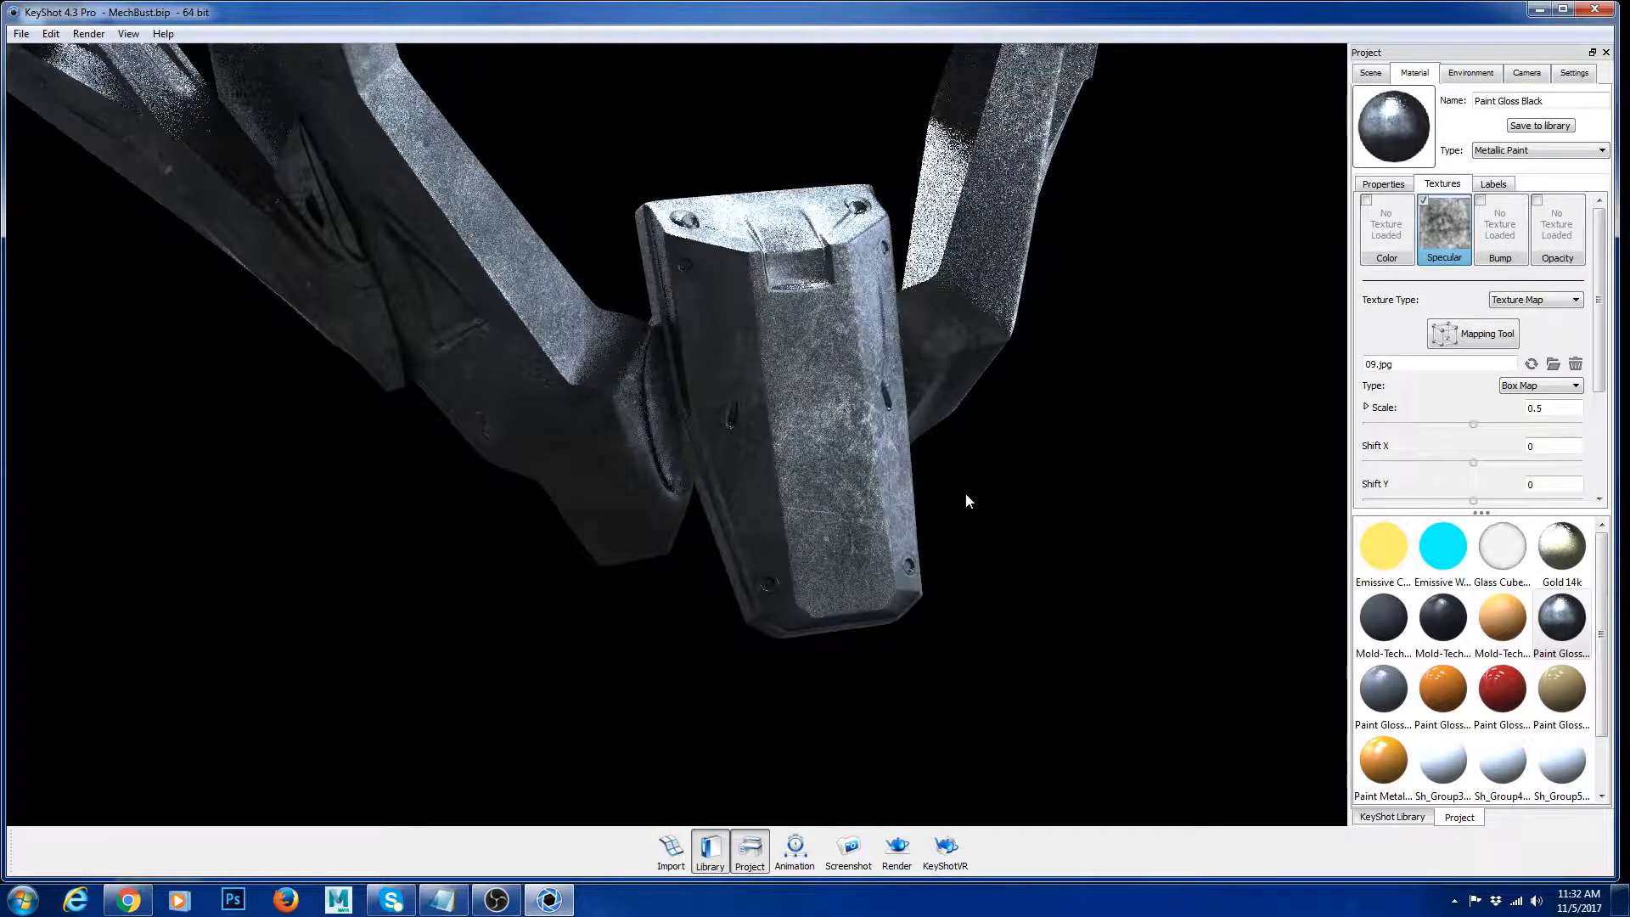
pyautogui.rightClick(1066, 441)
pyautogui.click(1108, 469)
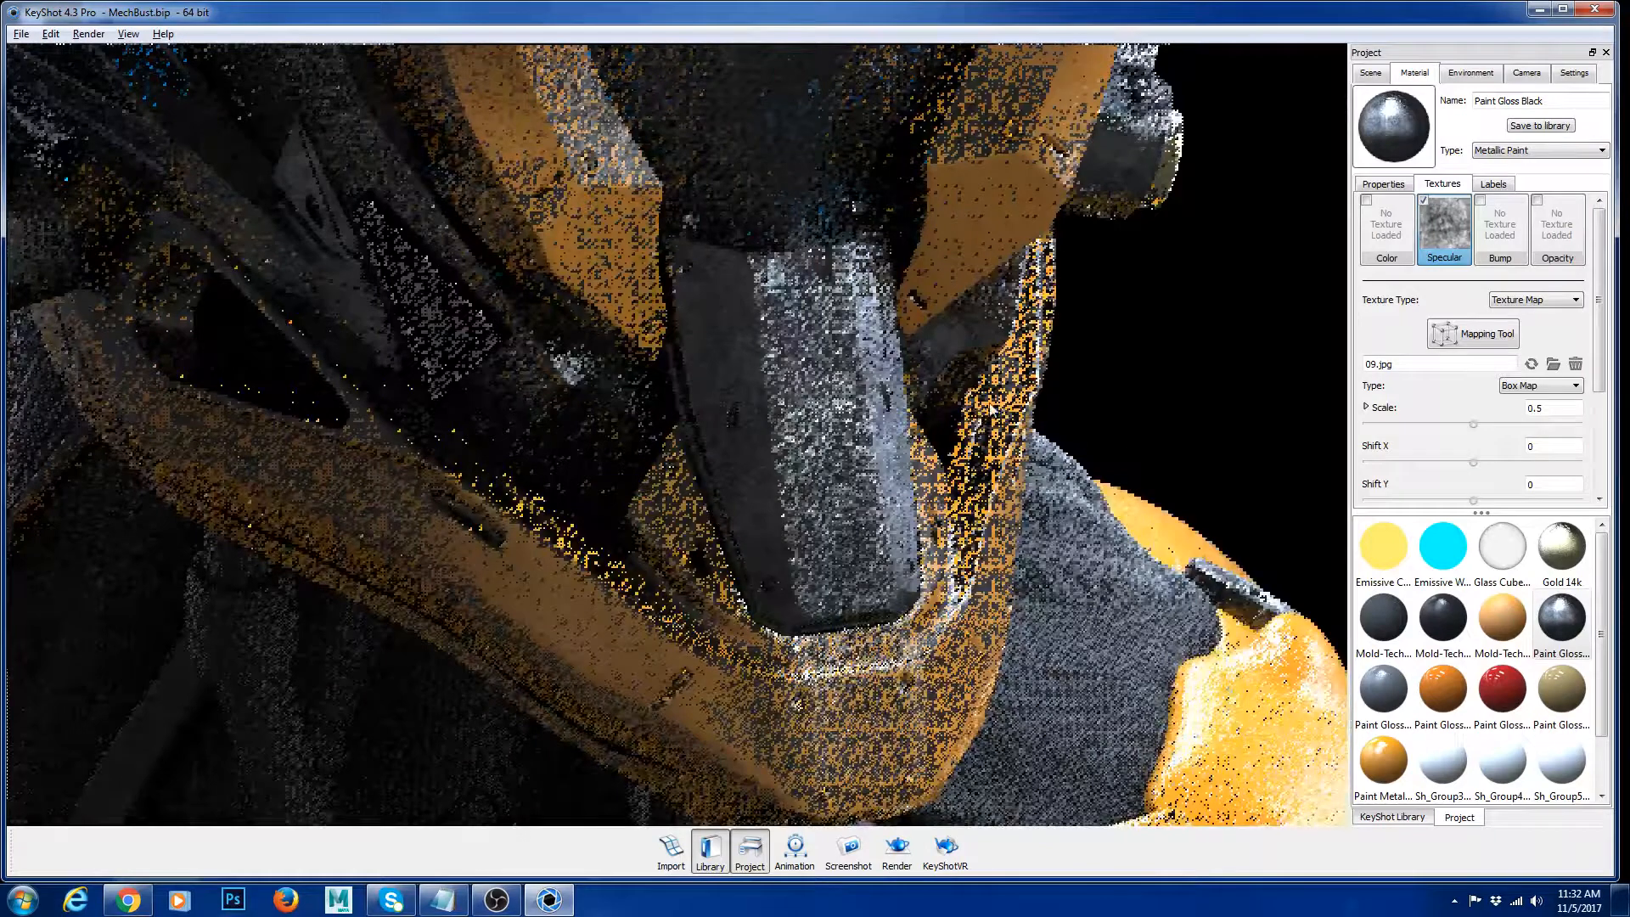
pyautogui.moveTo(912, 391); pyautogui.dragTo(1074, 452)
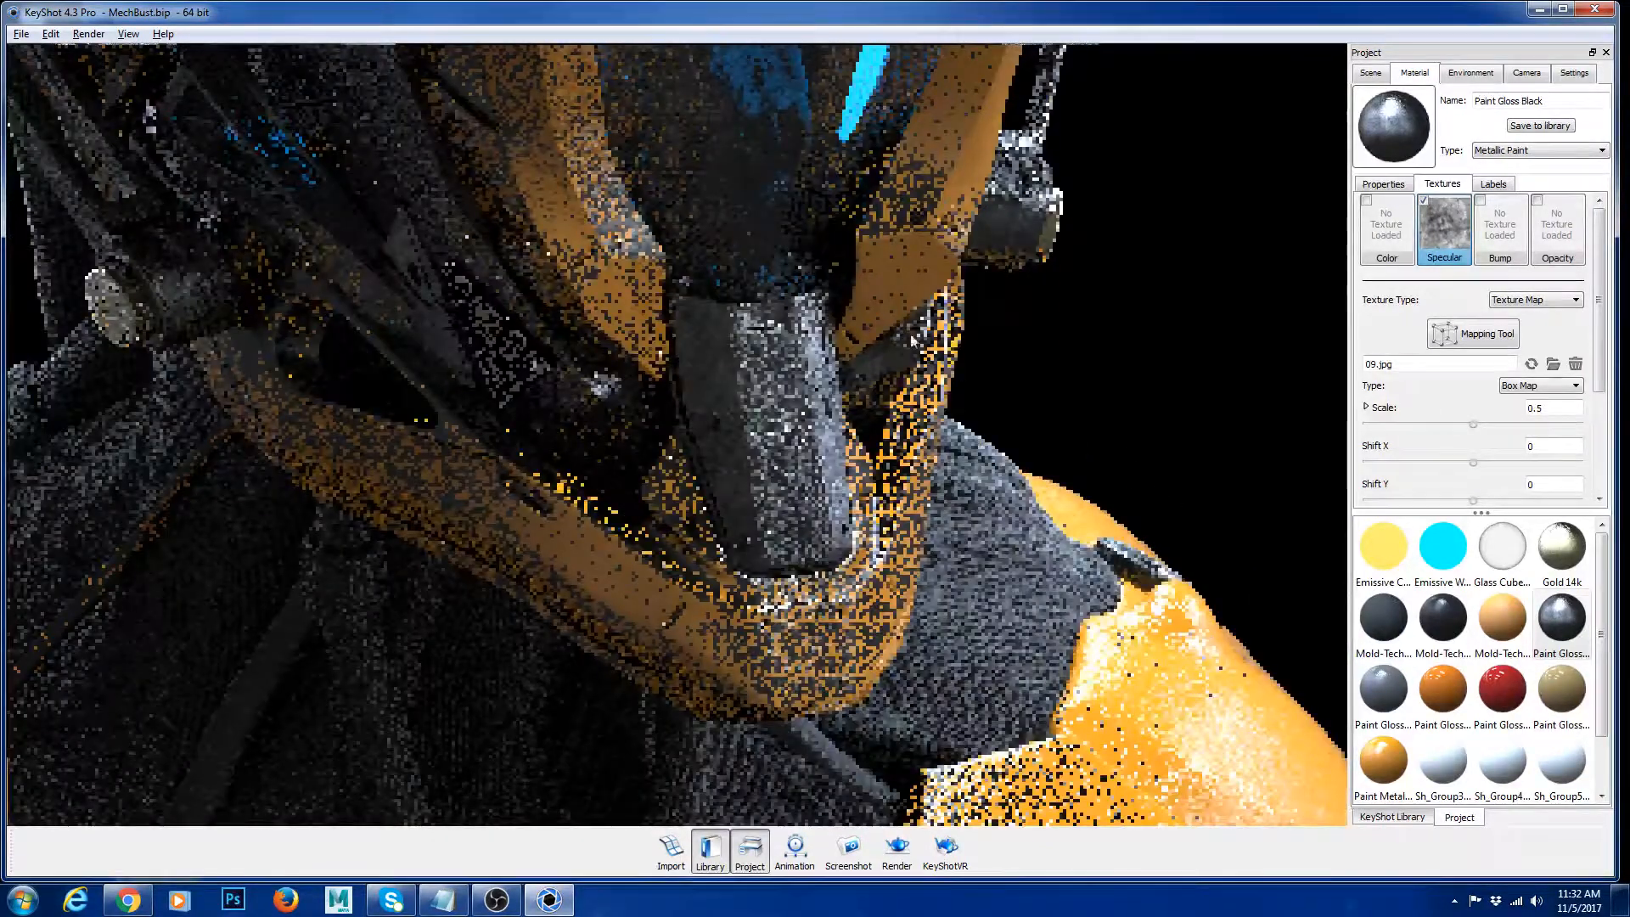
pyautogui.scroll(-8, 818, 278)
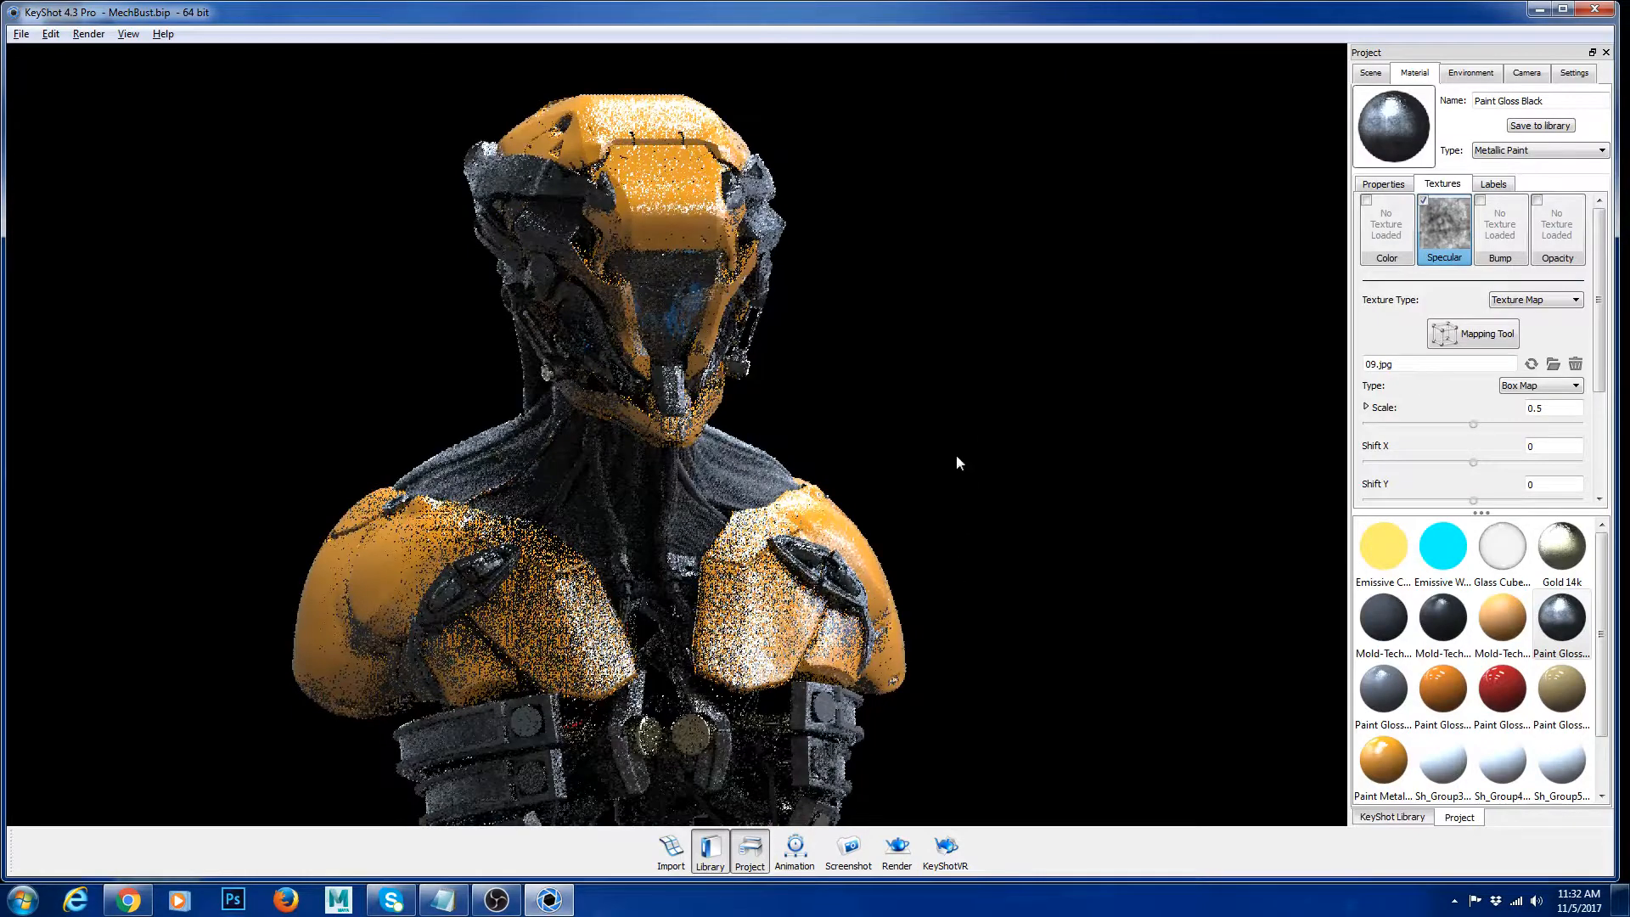
# Step: Frame the strapped torso and open the Paint Gloss Black #1 scene material to review its textures and general properties
pyautogui.moveTo(958, 463); pyautogui.dragTo(592, 554)
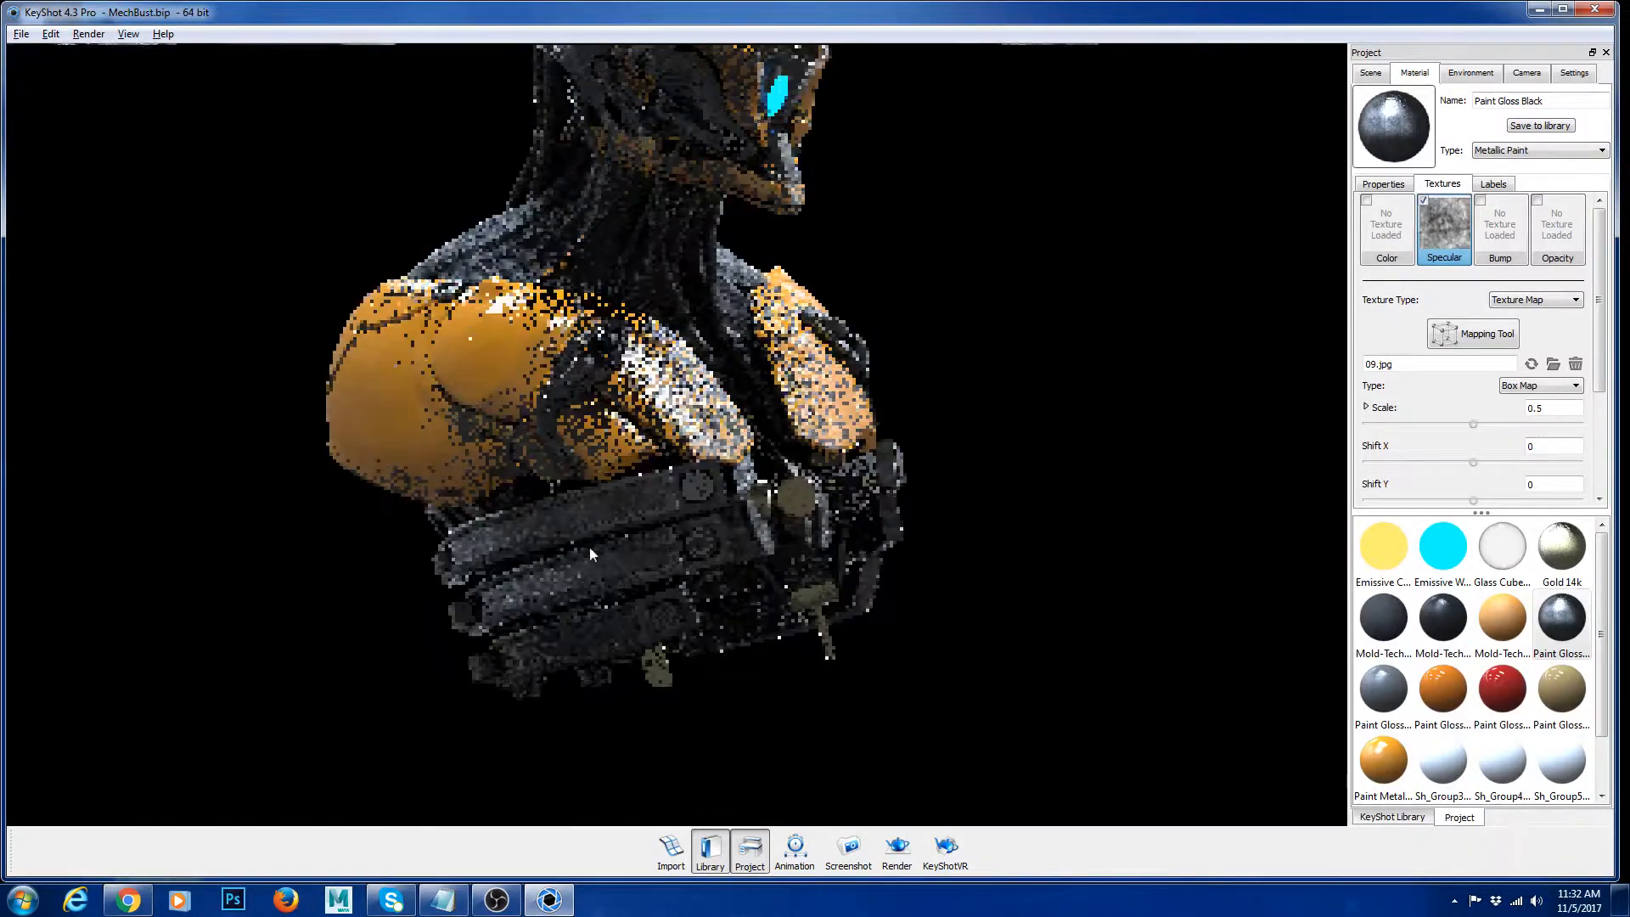
pyautogui.scroll(5, 678, 623)
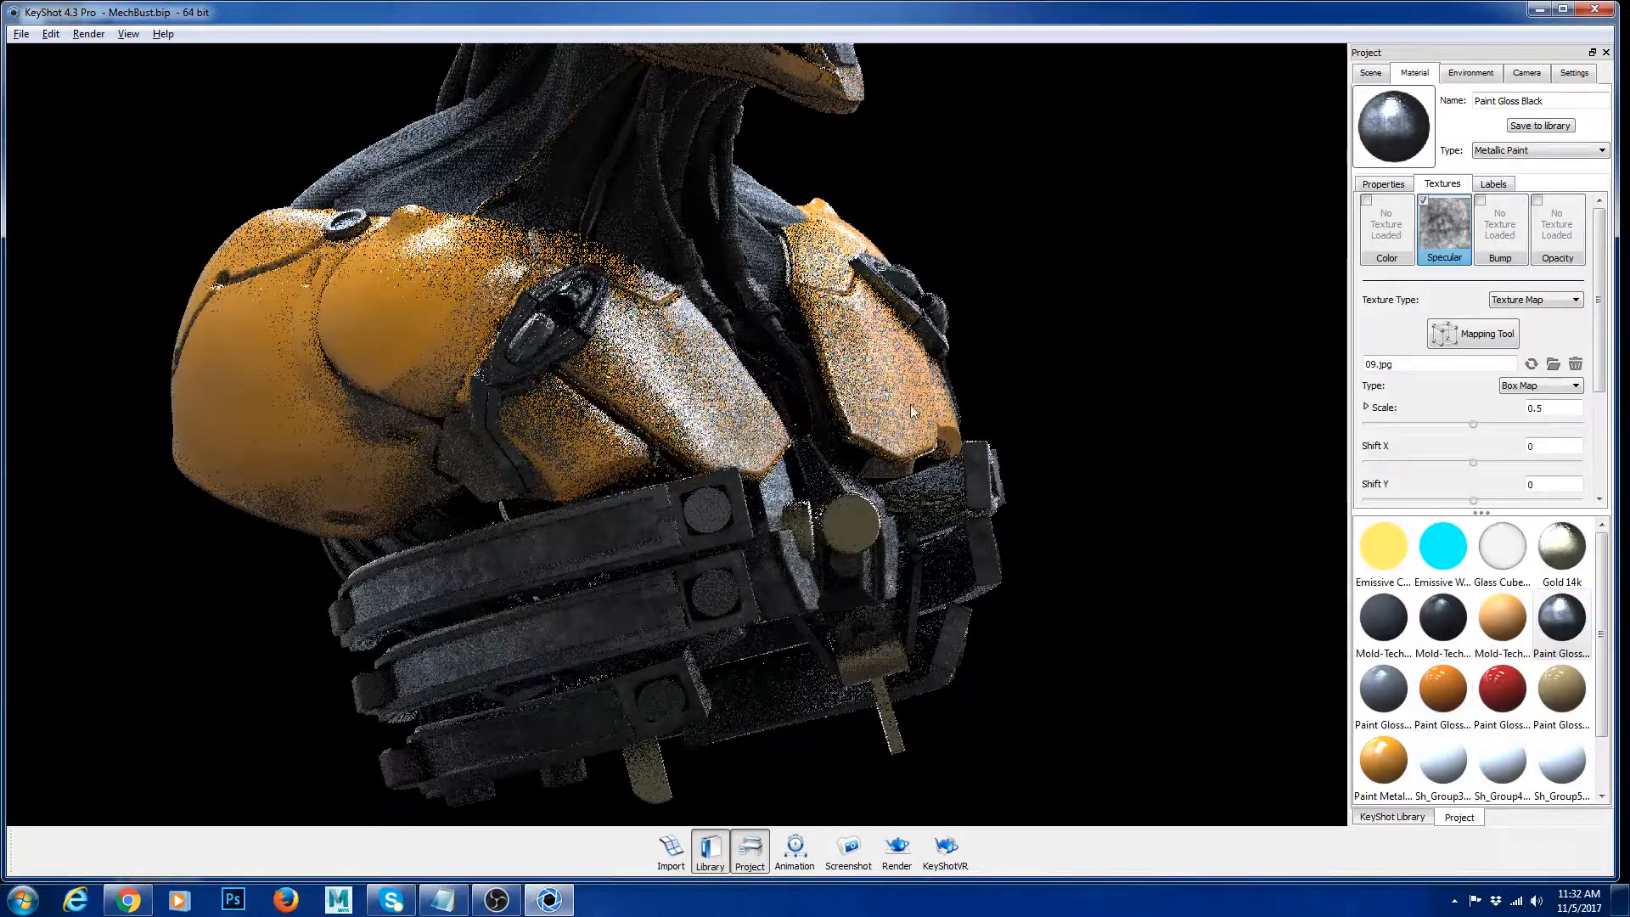
pyautogui.moveTo(910, 406); pyautogui.dragTo(837, 413)
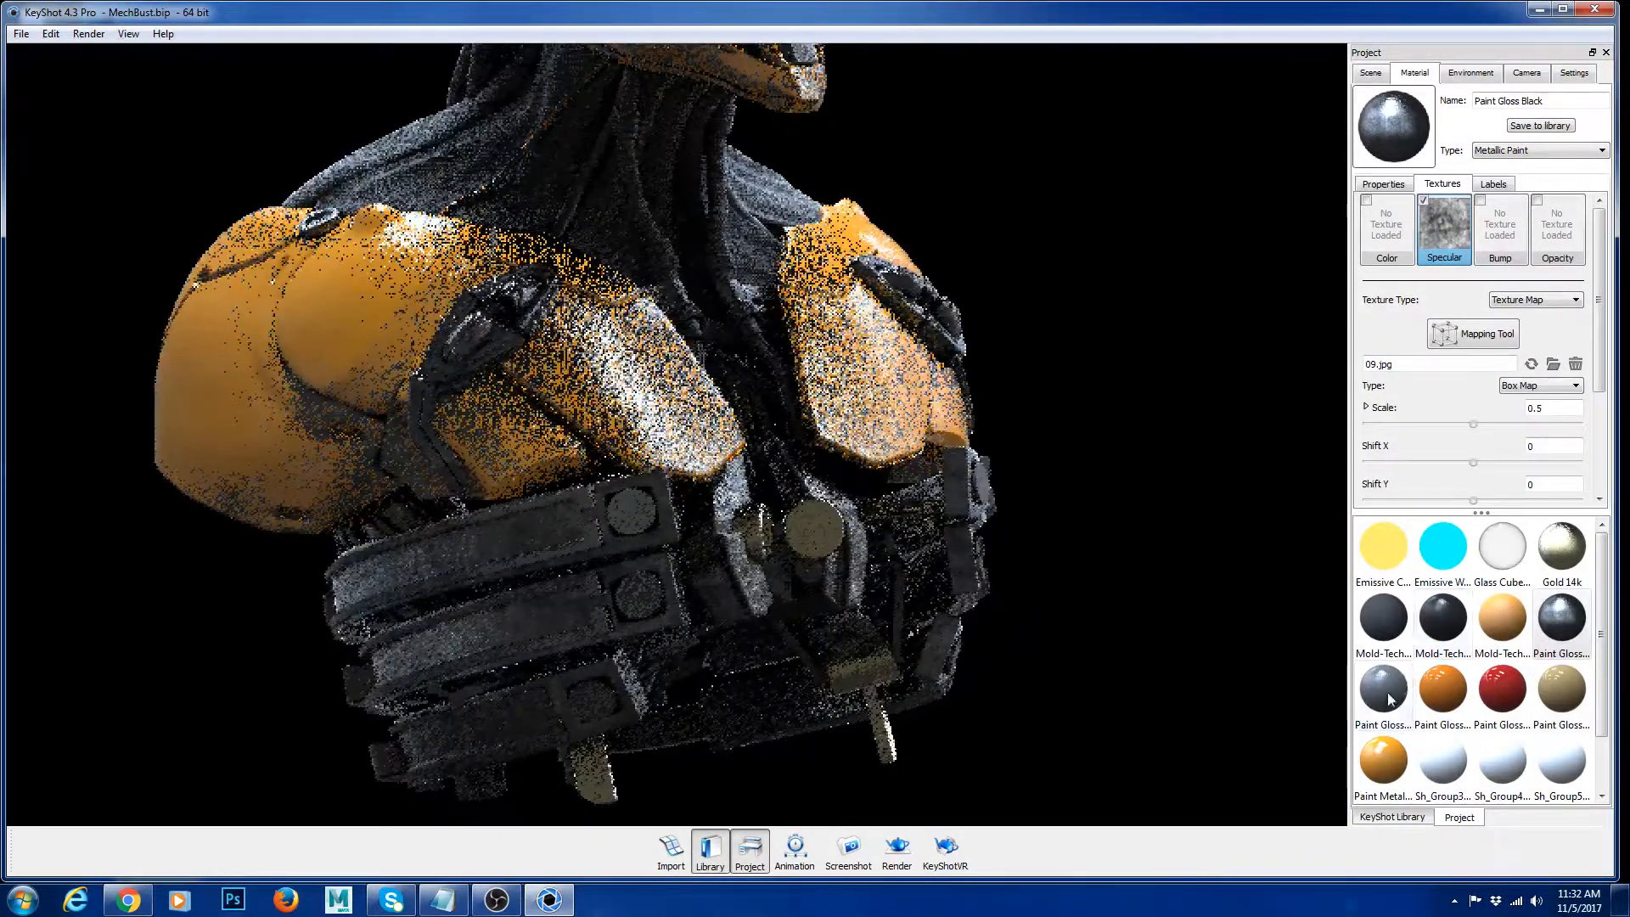
pyautogui.moveTo(1384, 687); pyautogui.dragTo(1410, 134)
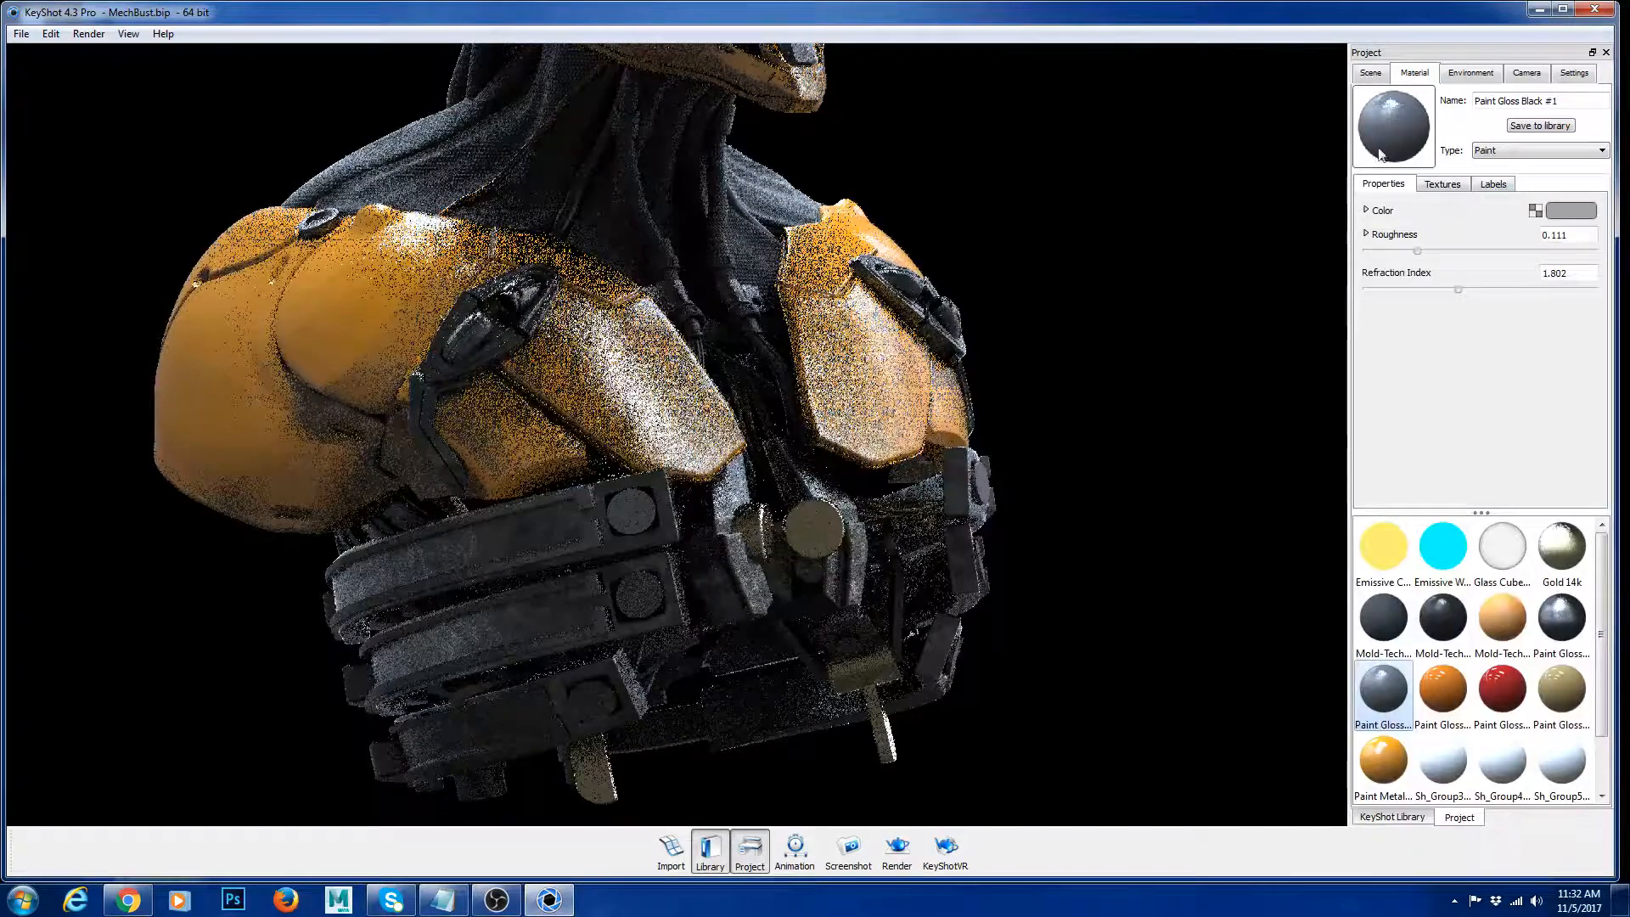
pyautogui.click(1457, 185)
pyautogui.click(1393, 185)
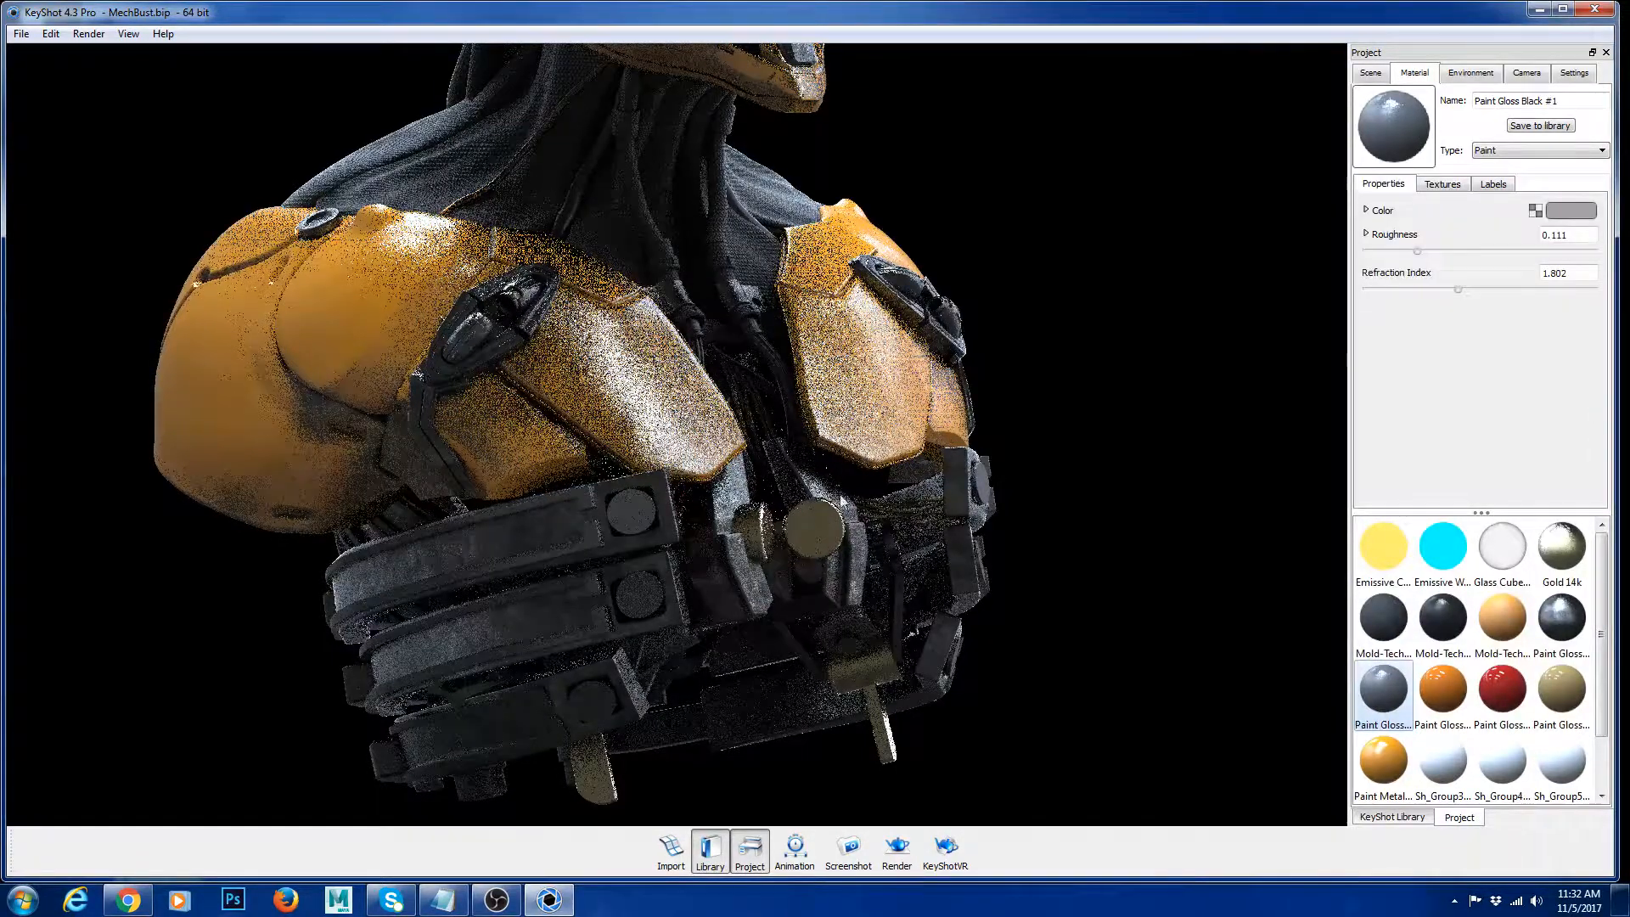
# Step: Open the material of the round gold cap in the middle of the chest for editing
pyautogui.moveTo(655, 423)
pyautogui.mouseDown()
pyautogui.moveTo(698, 441)
pyautogui.moveTo(639, 444)
pyautogui.mouseUp()
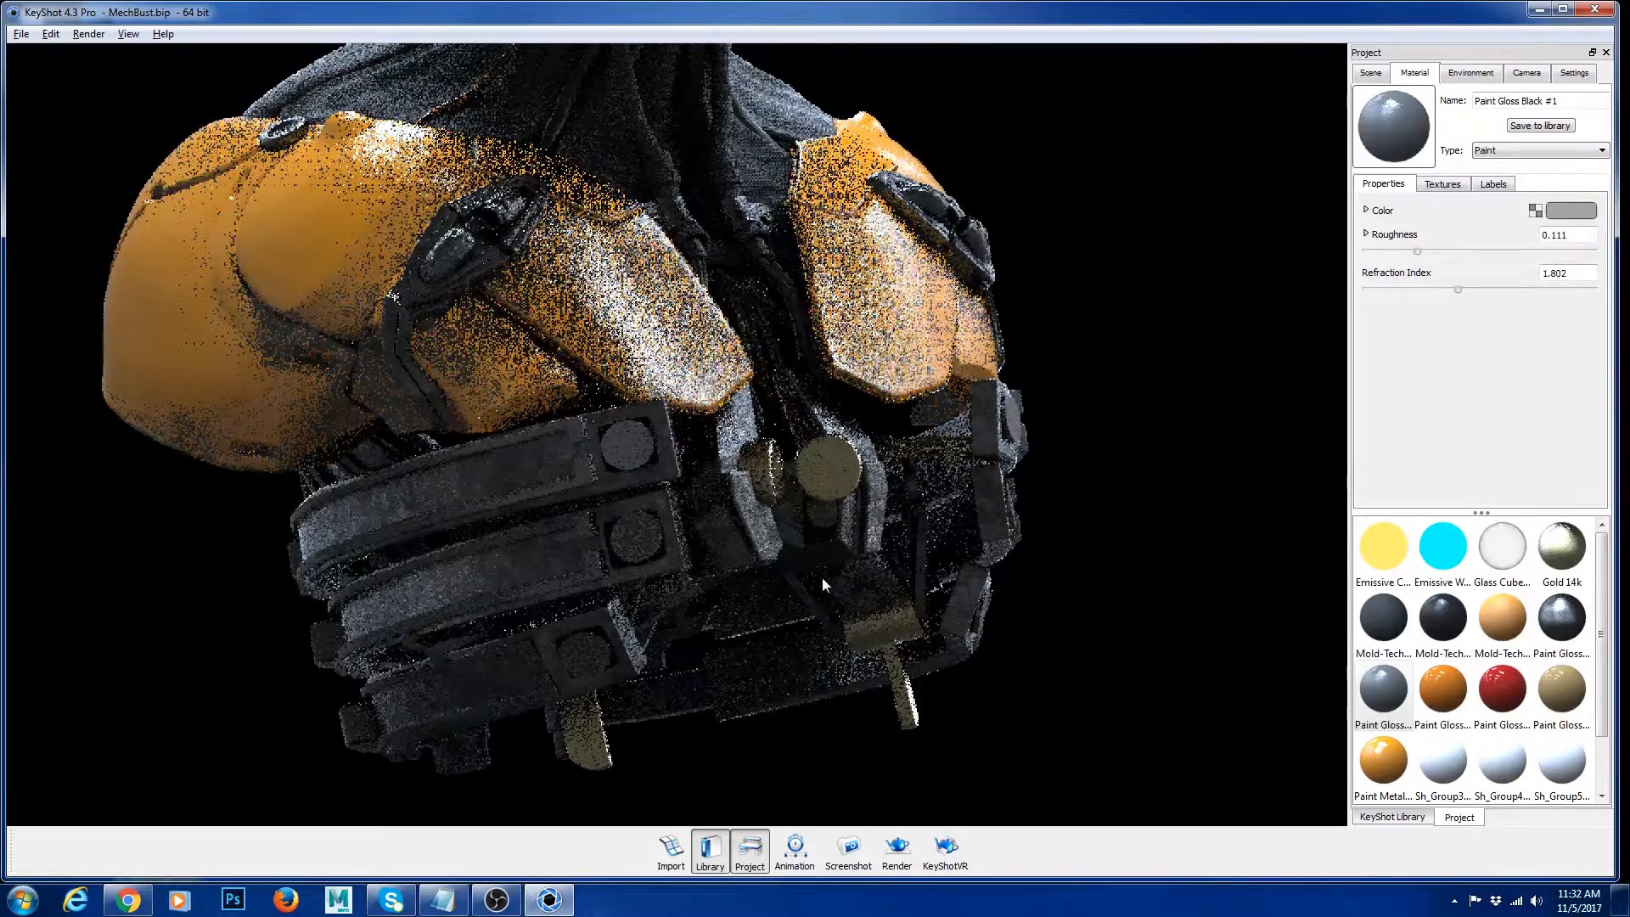
pyautogui.moveTo(823, 578); pyautogui.dragTo(812, 435)
pyautogui.doubleClick(812, 435)
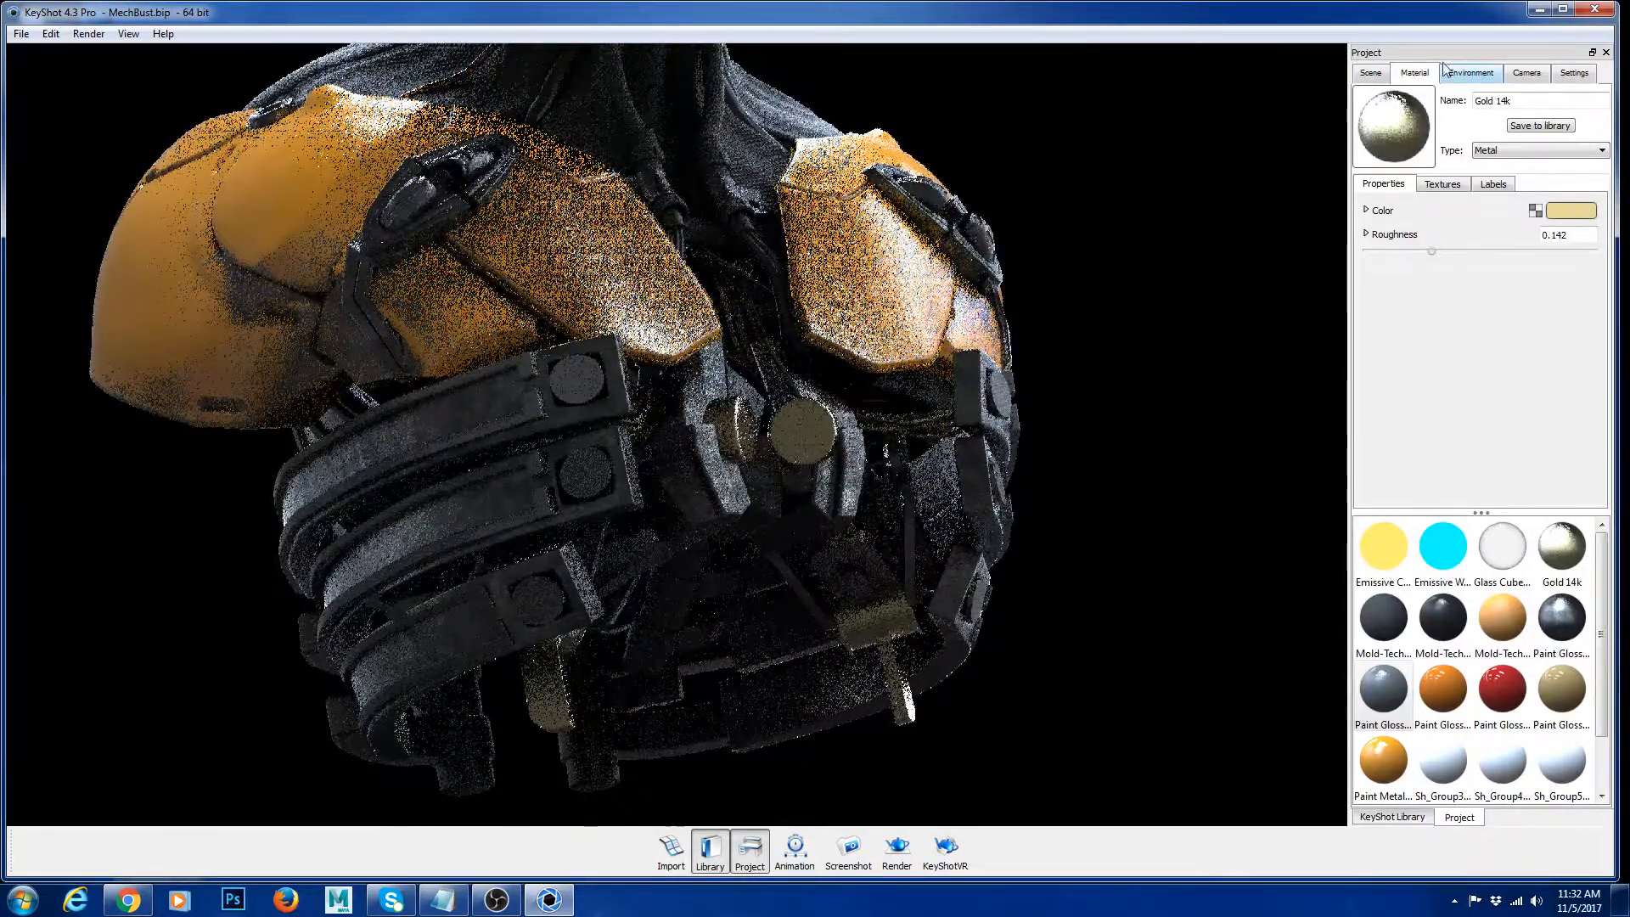
# Step: Look through the library's metal materials and set the roughness of Gold 14k to 0
pyautogui.click(1403, 818)
pyautogui.scroll(-5, 1524, 604)
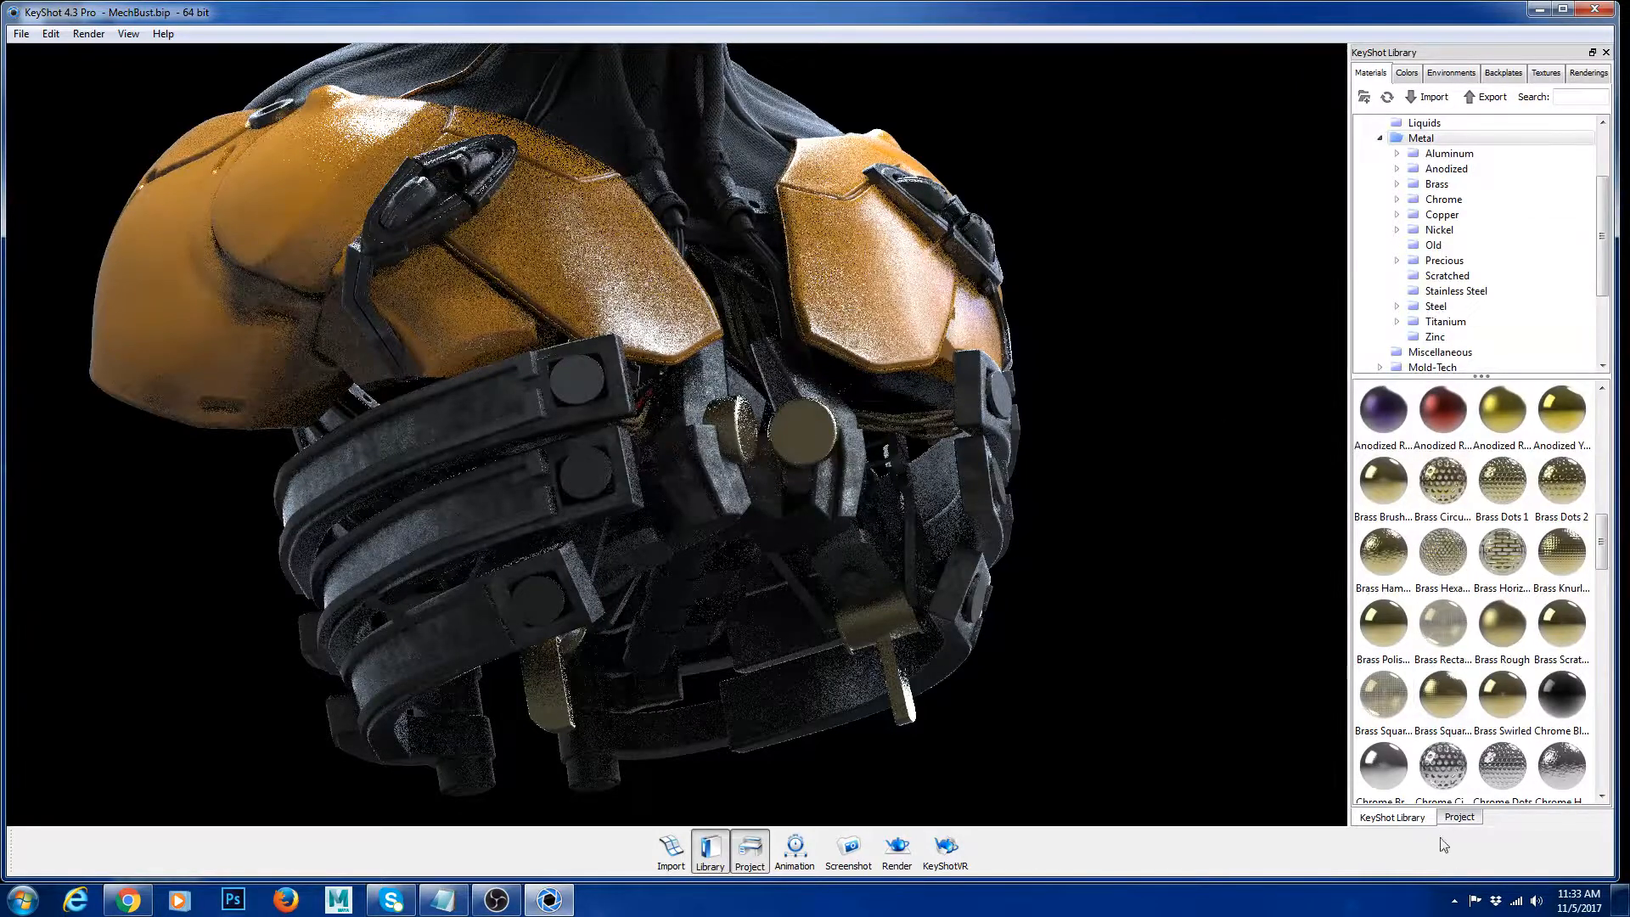
pyautogui.click(1468, 817)
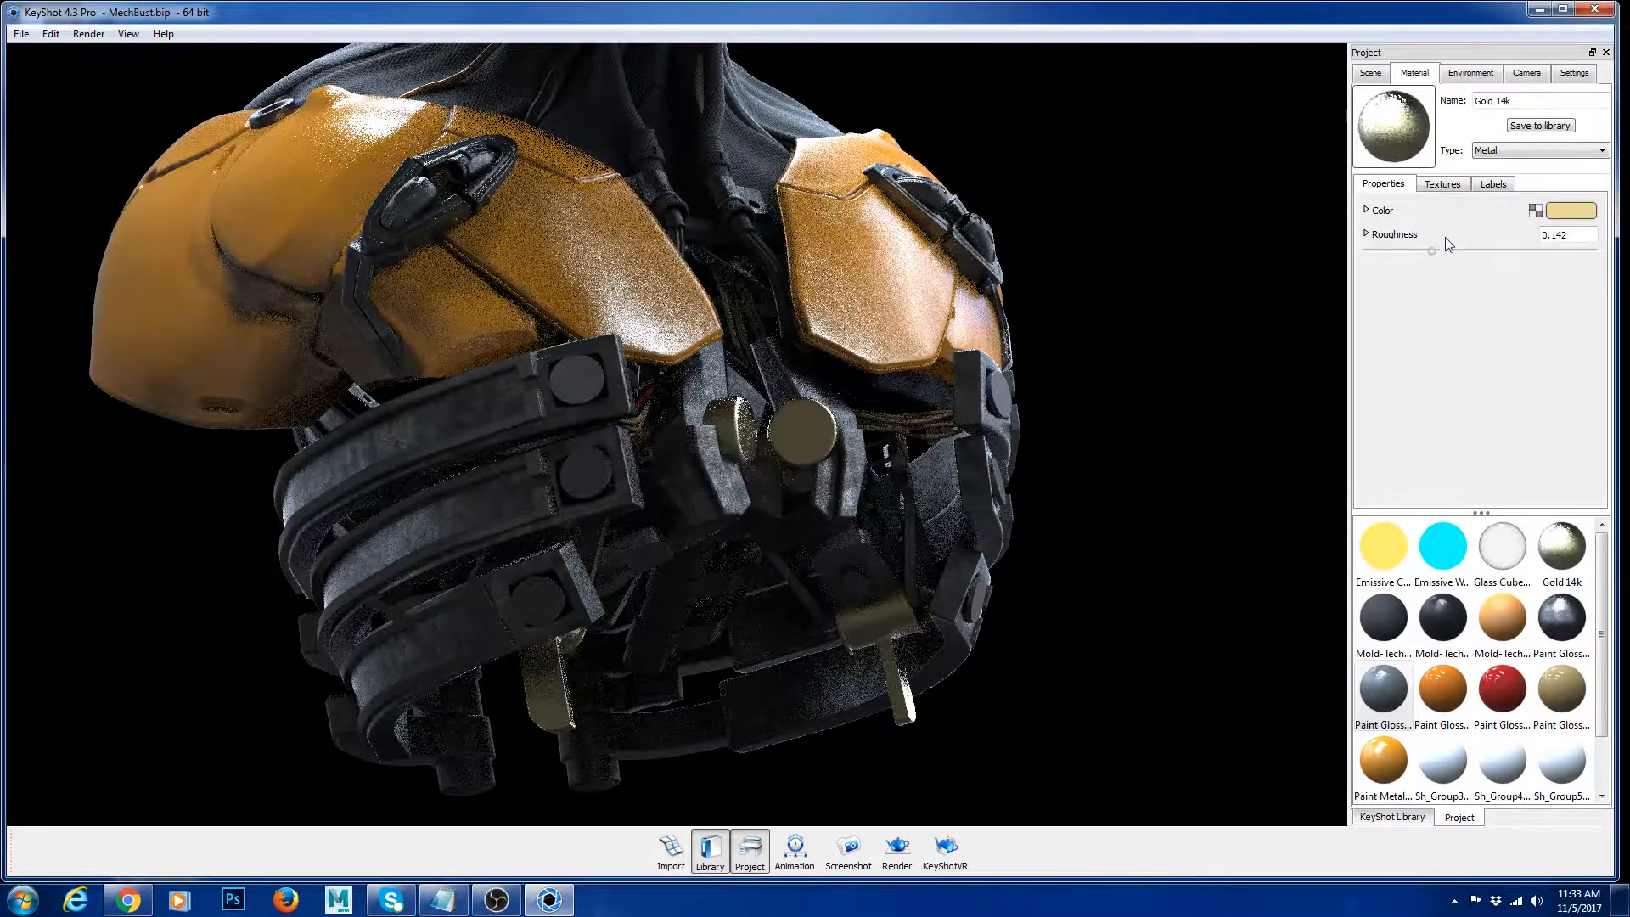
pyautogui.moveTo(1432, 251); pyautogui.dragTo(1355, 251)
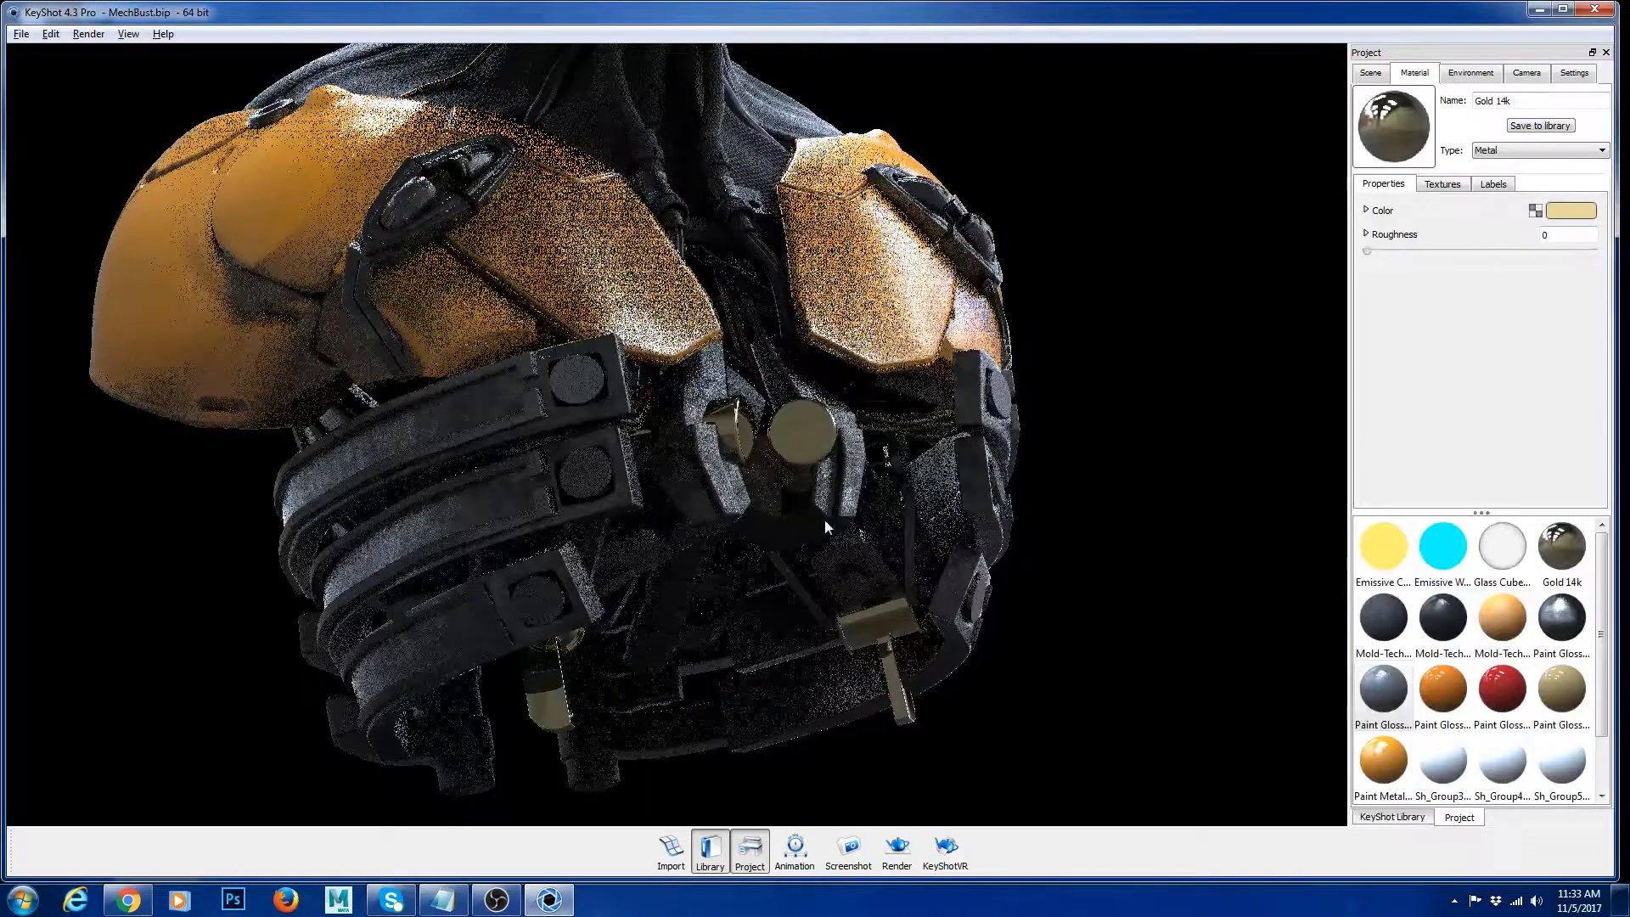
# Step: Raise the roughness of the Gold 14k material to 0.079
pyautogui.moveTo(779, 550); pyautogui.dragTo(695, 494)
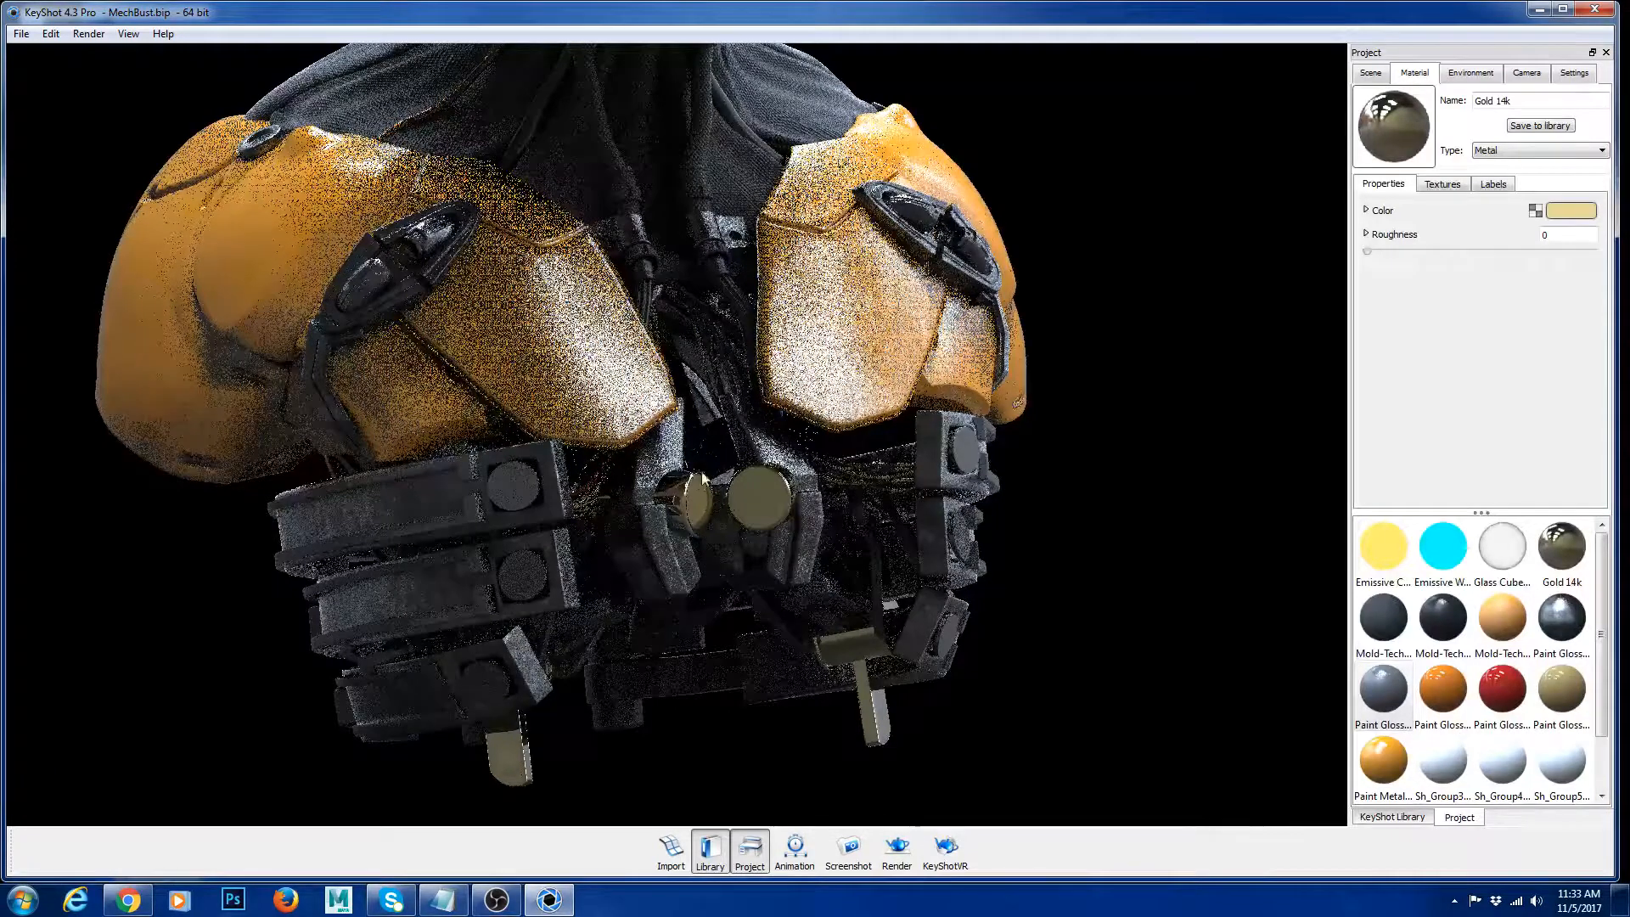
pyautogui.moveTo(1368, 251); pyautogui.dragTo(1405, 252)
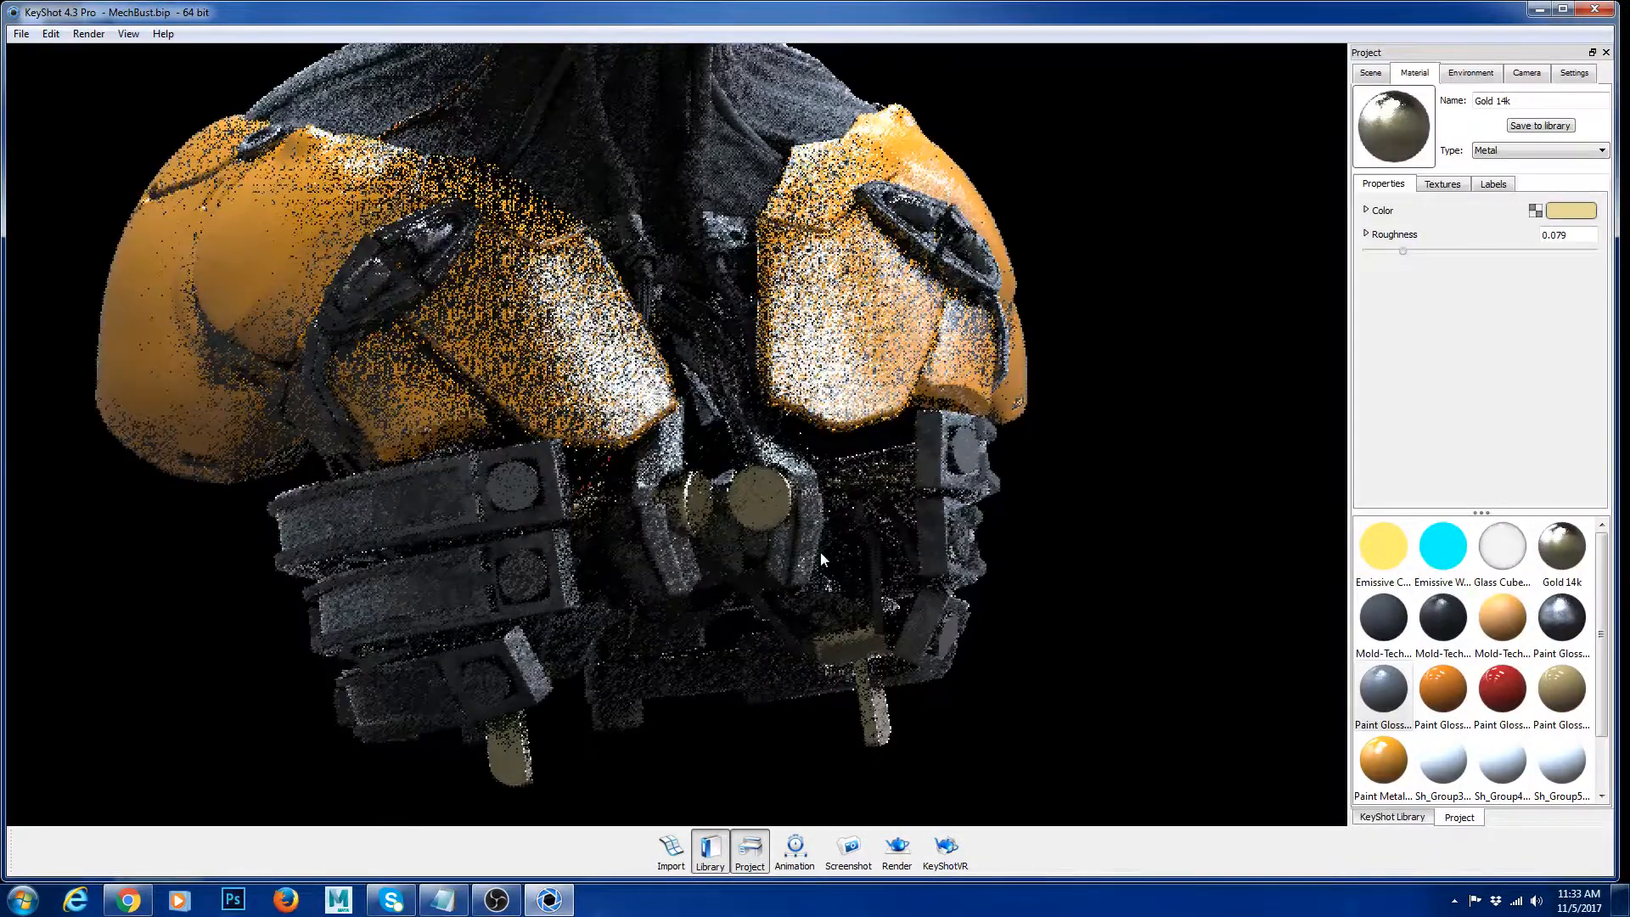
# Step: Isolate the textured cloth around the neck and shoulders and frame it closely
pyautogui.moveTo(820, 552); pyautogui.dragTo(660, 503)
pyautogui.scroll(3, 635, 589)
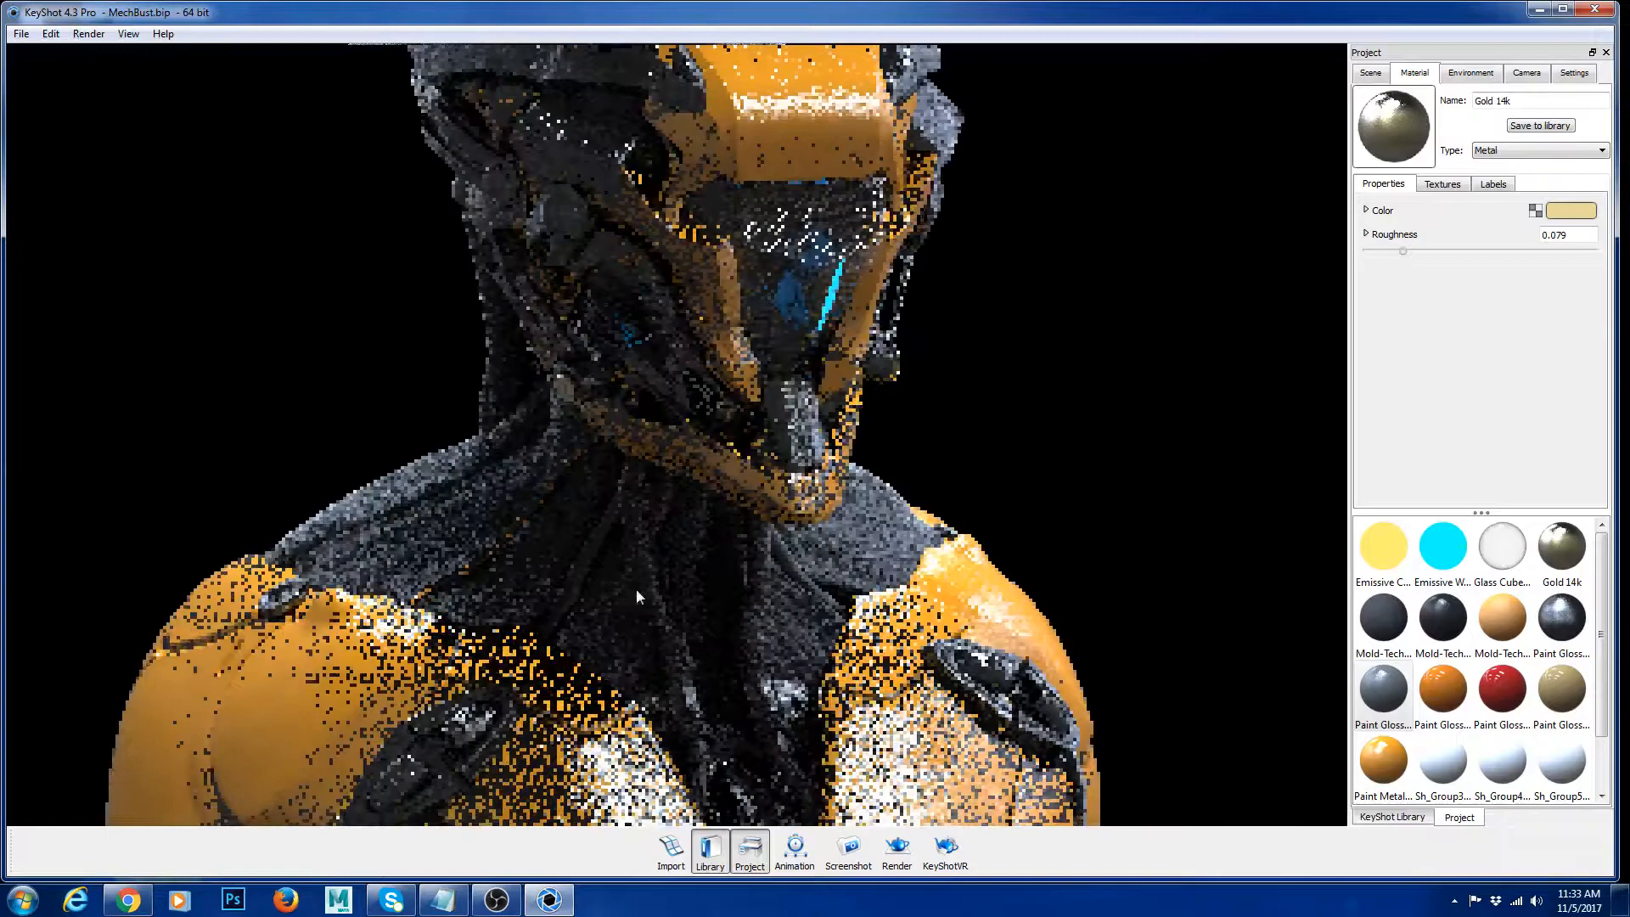
pyautogui.rightClick(480, 507)
pyautogui.click(471, 480)
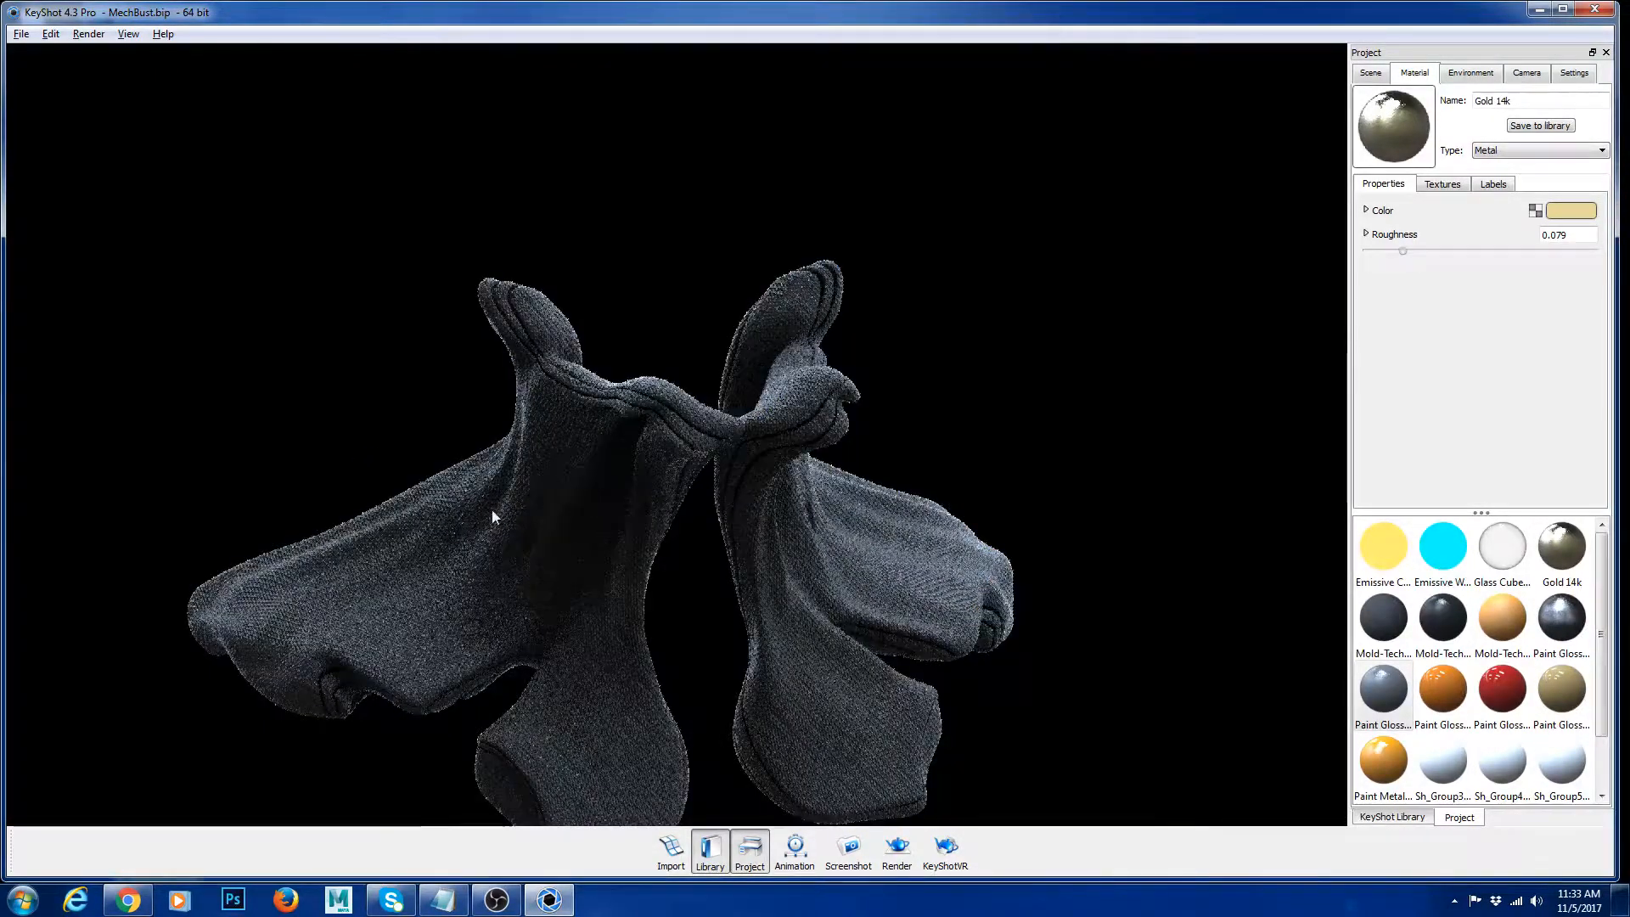
pyautogui.moveTo(544, 507); pyautogui.dragTo(631, 364)
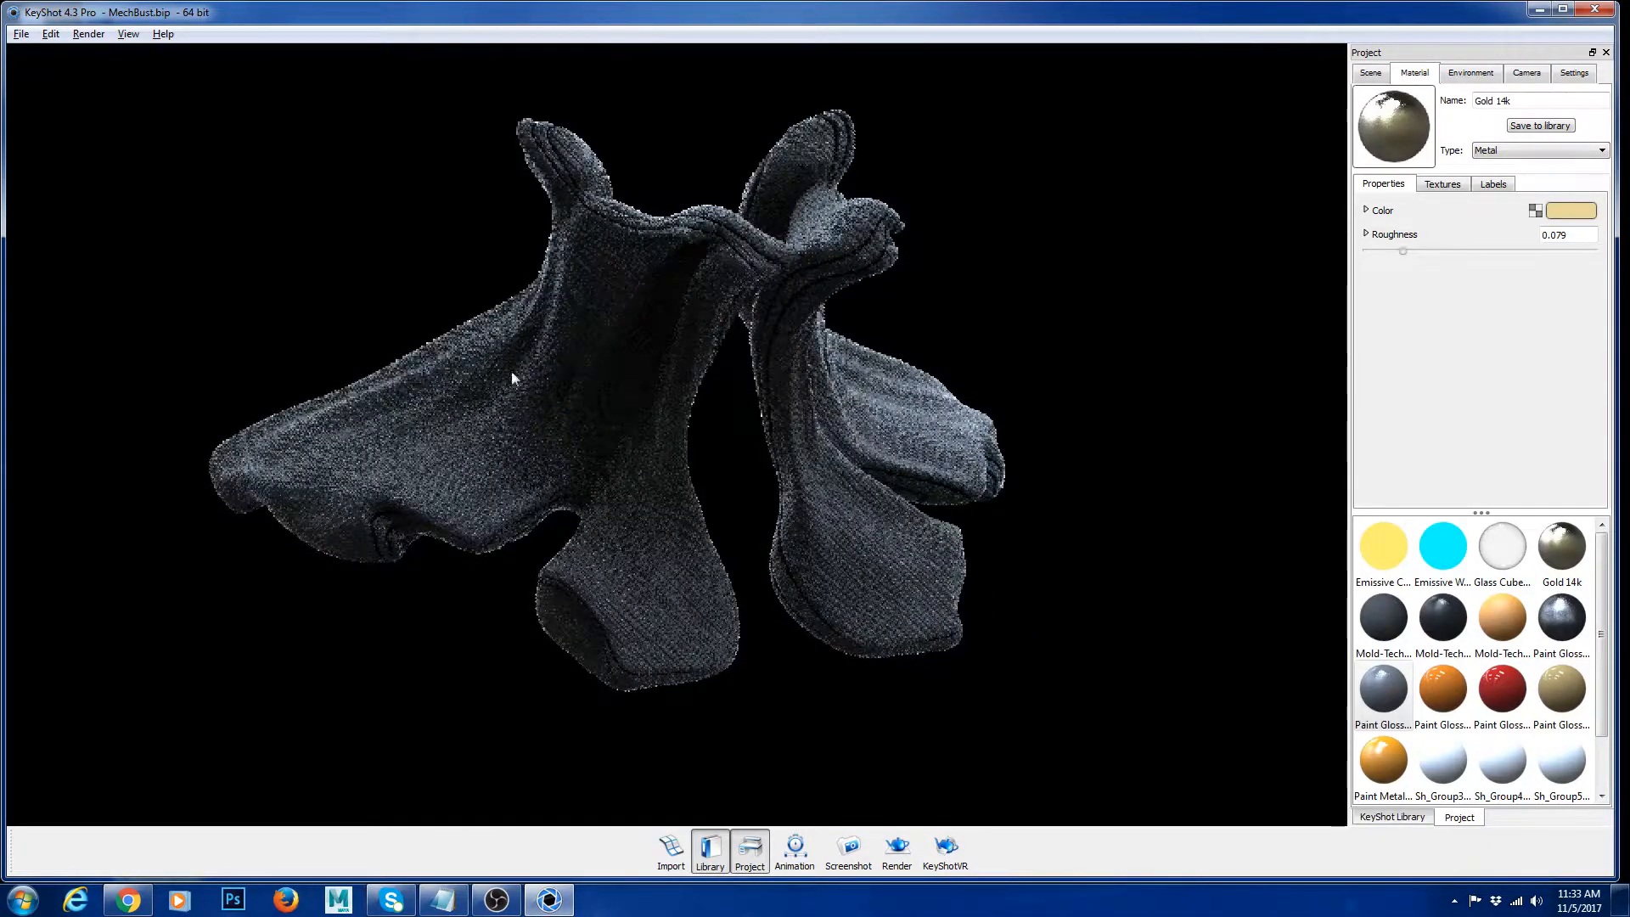
pyautogui.scroll(4, 620, 411)
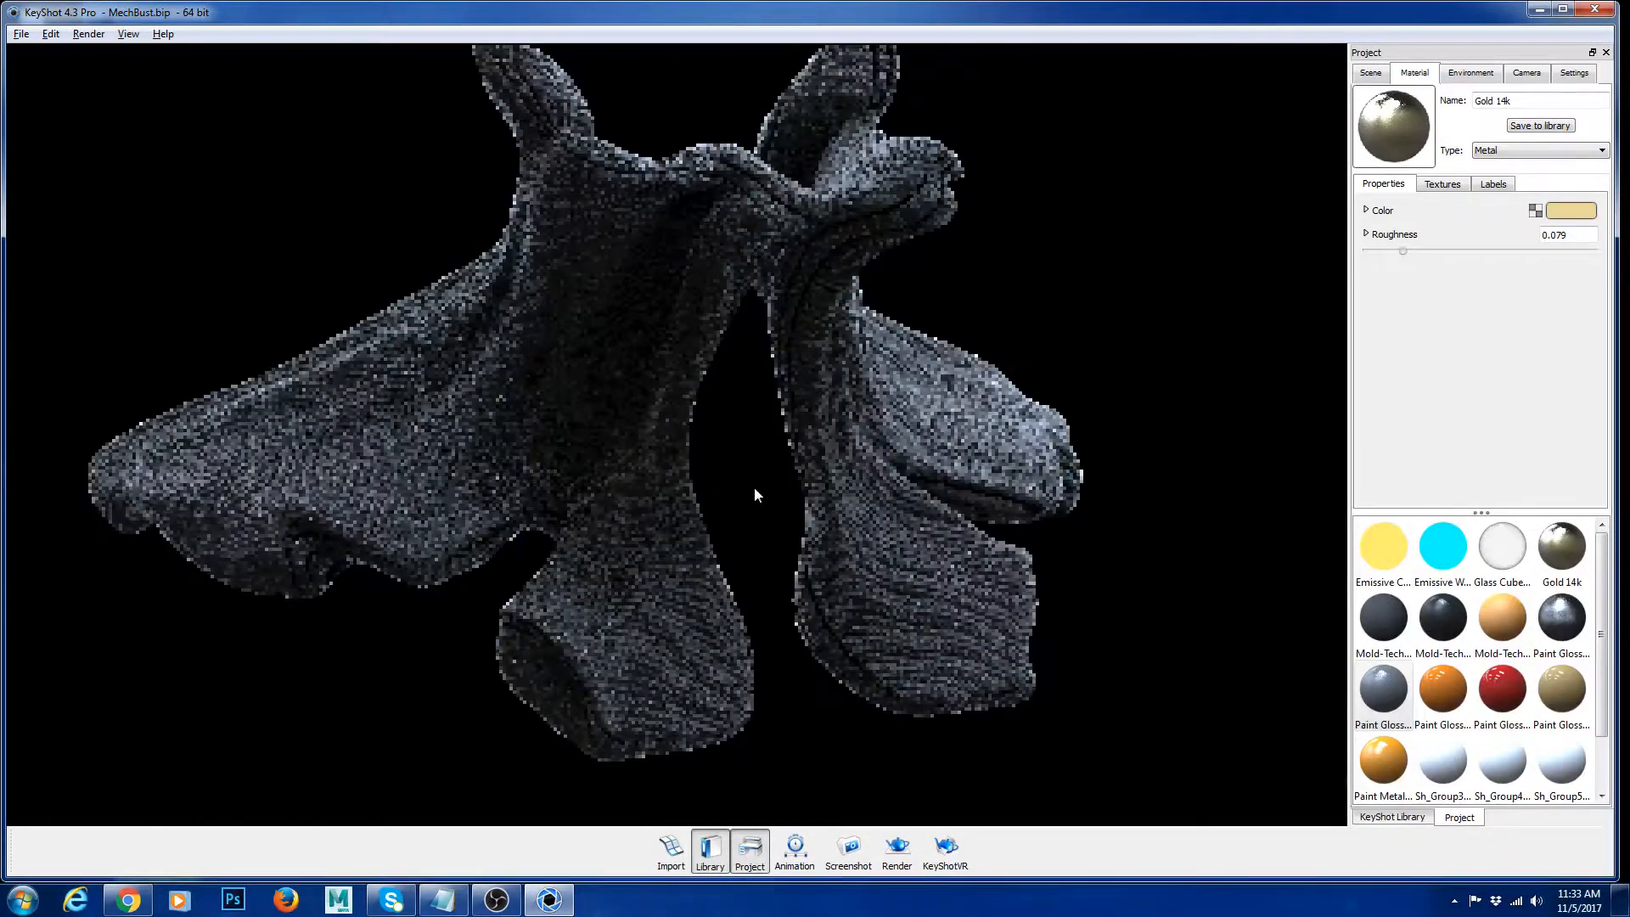
pyautogui.scroll(1, 792, 516)
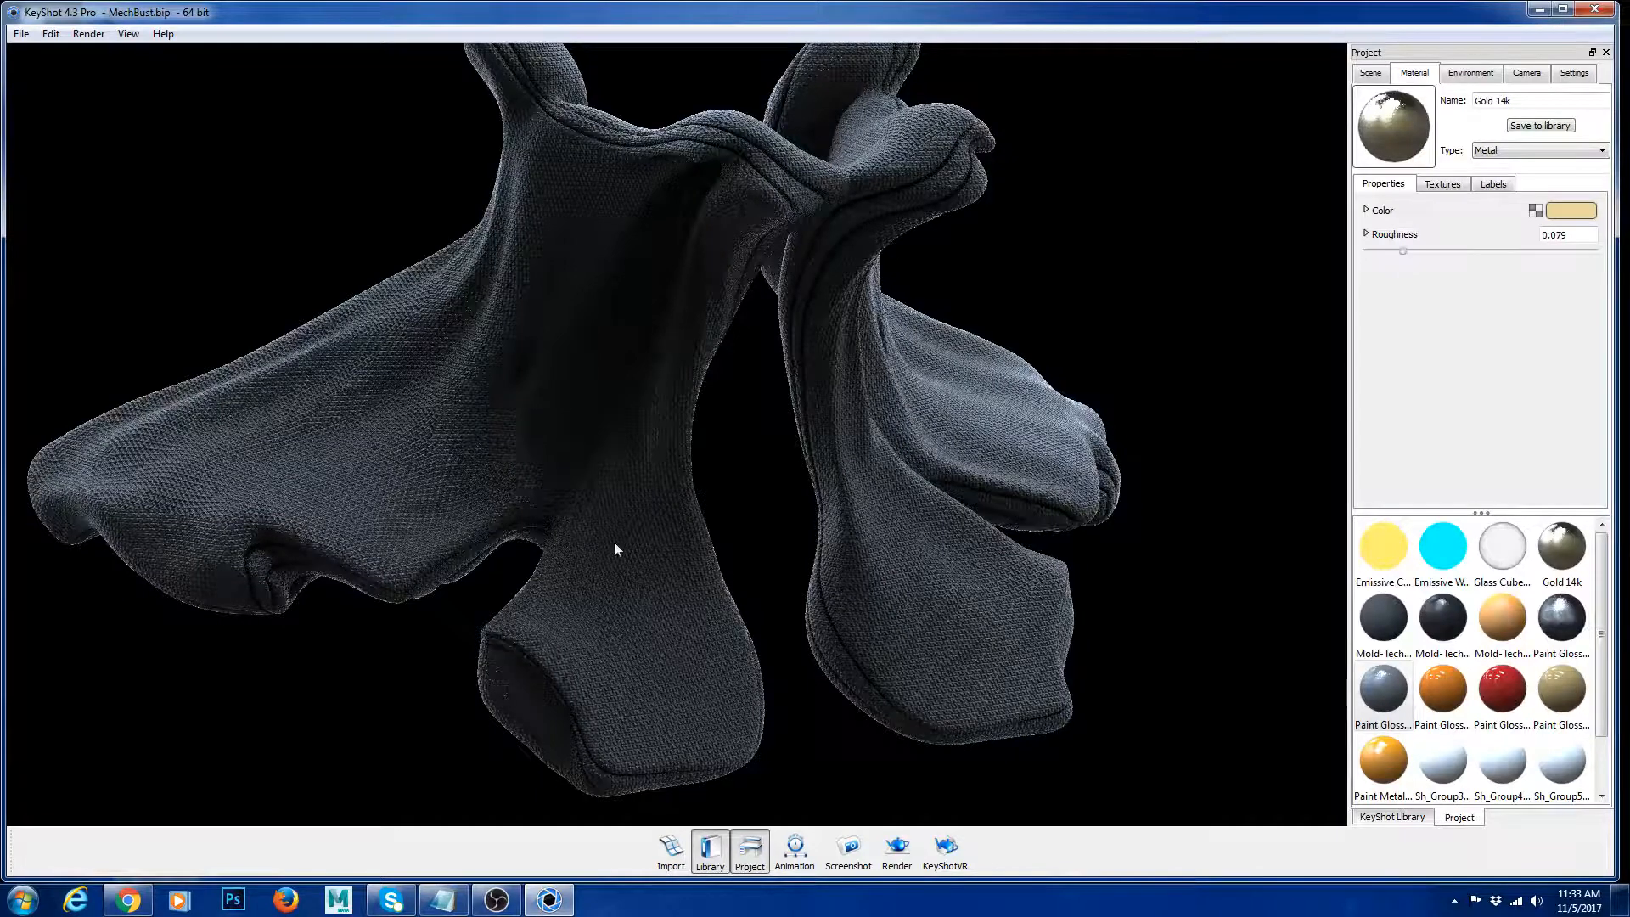
# Step: Look through the library's Mold-Tech materials and open the texture settings of the cloth's Mold-Tech-14056 material
pyautogui.click(1417, 819)
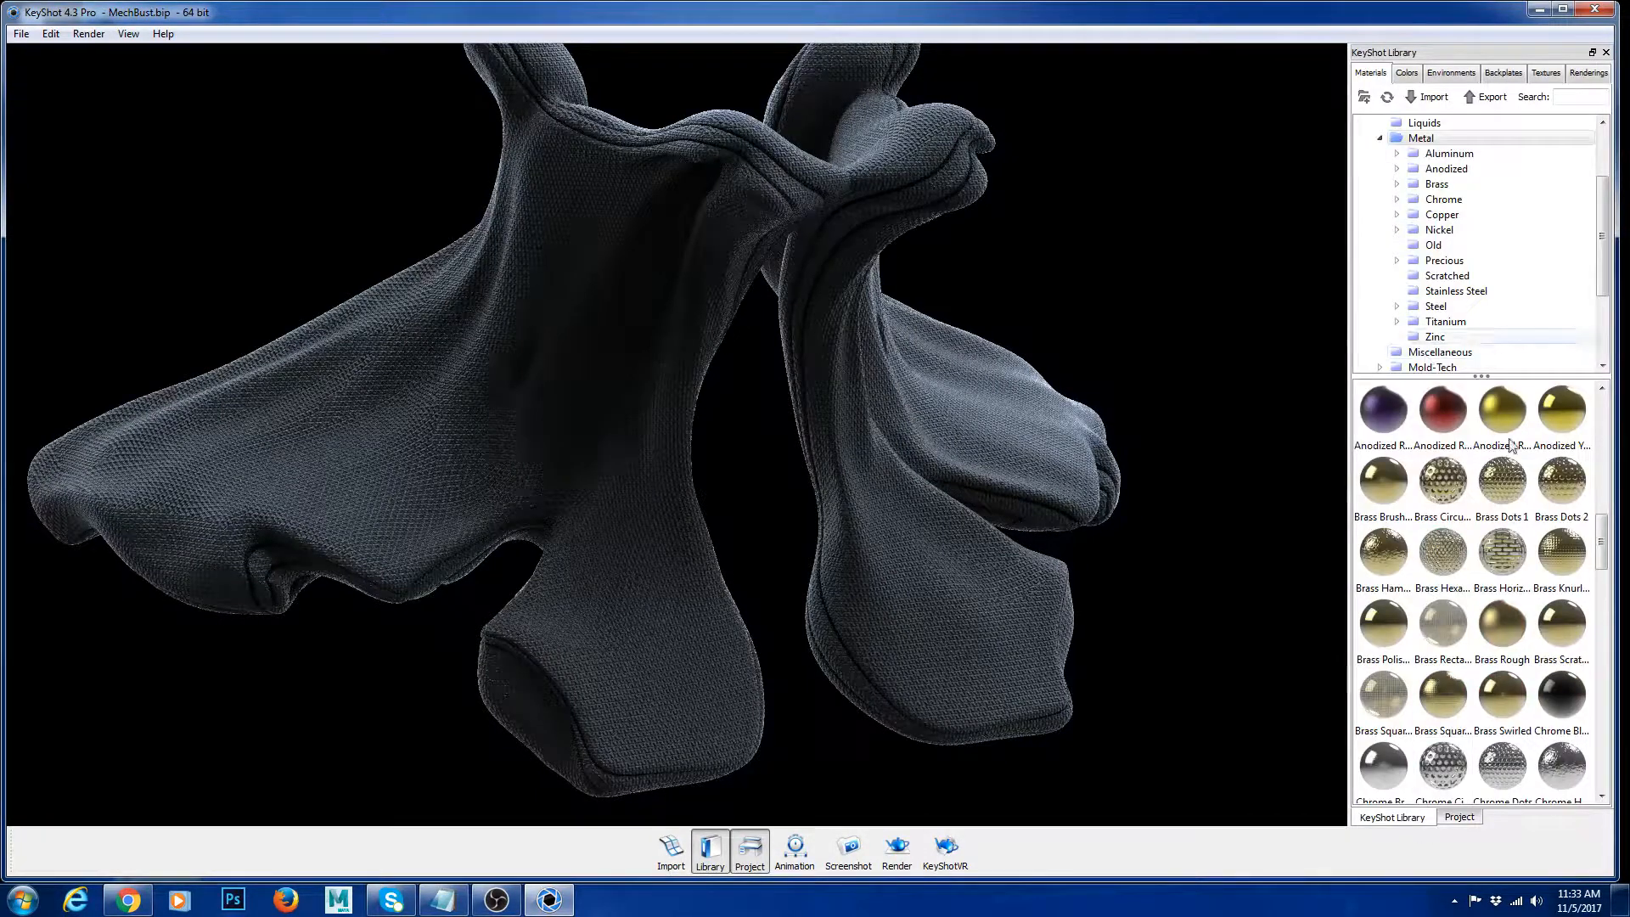
pyautogui.scroll(-2, 1448, 306)
pyautogui.click(1434, 276)
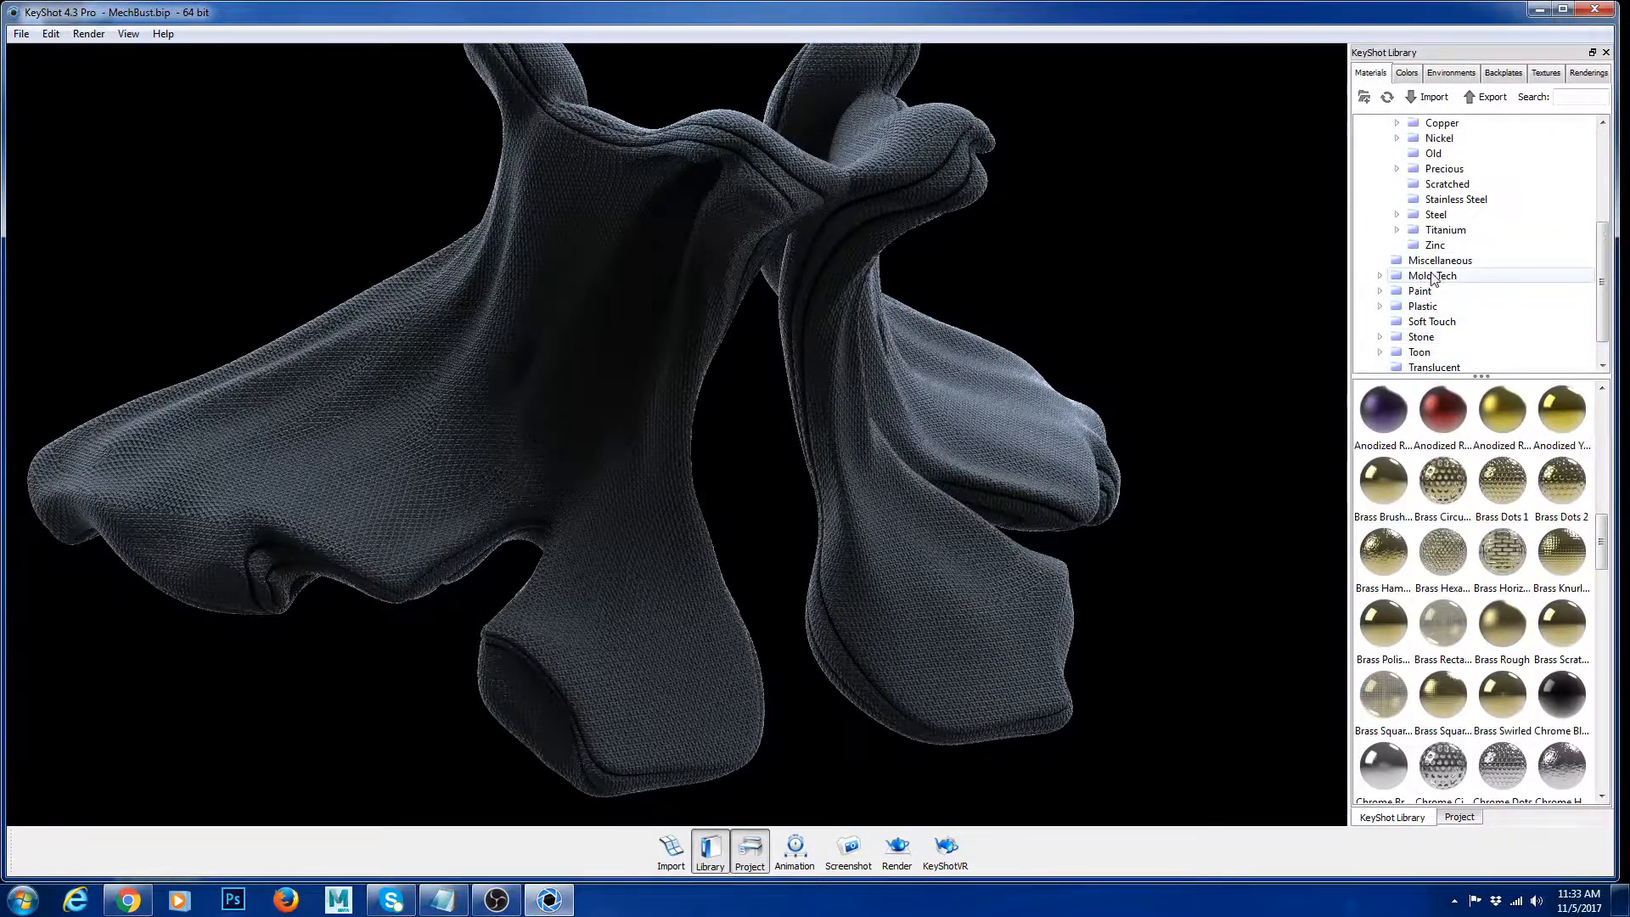
pyautogui.click(1386, 755)
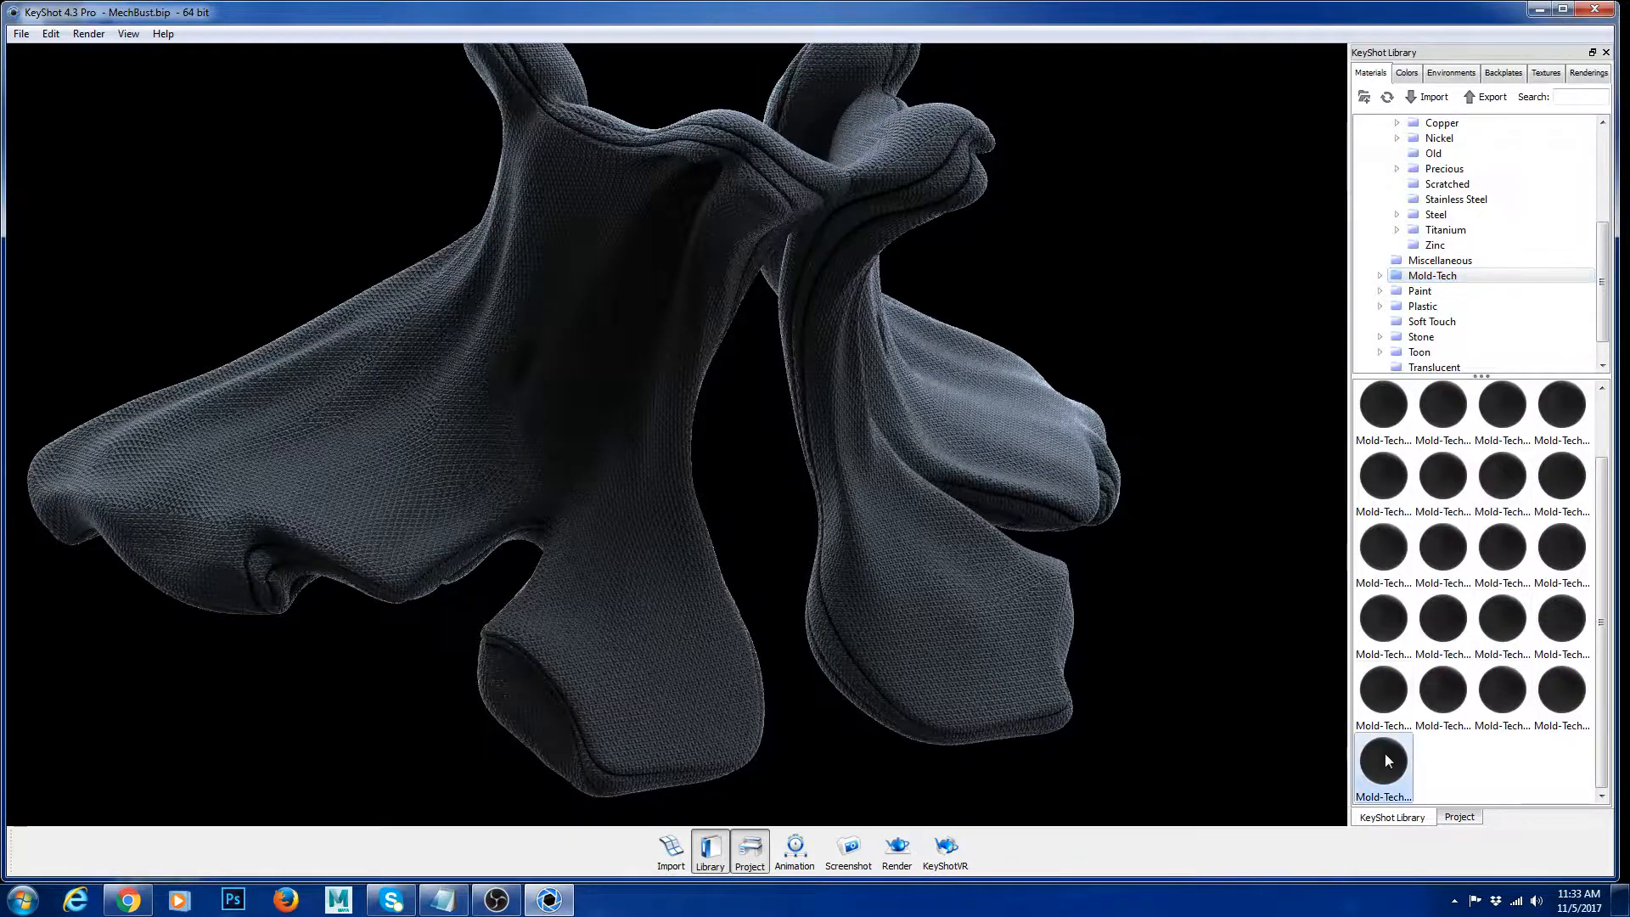
pyautogui.doubleClick(991, 593)
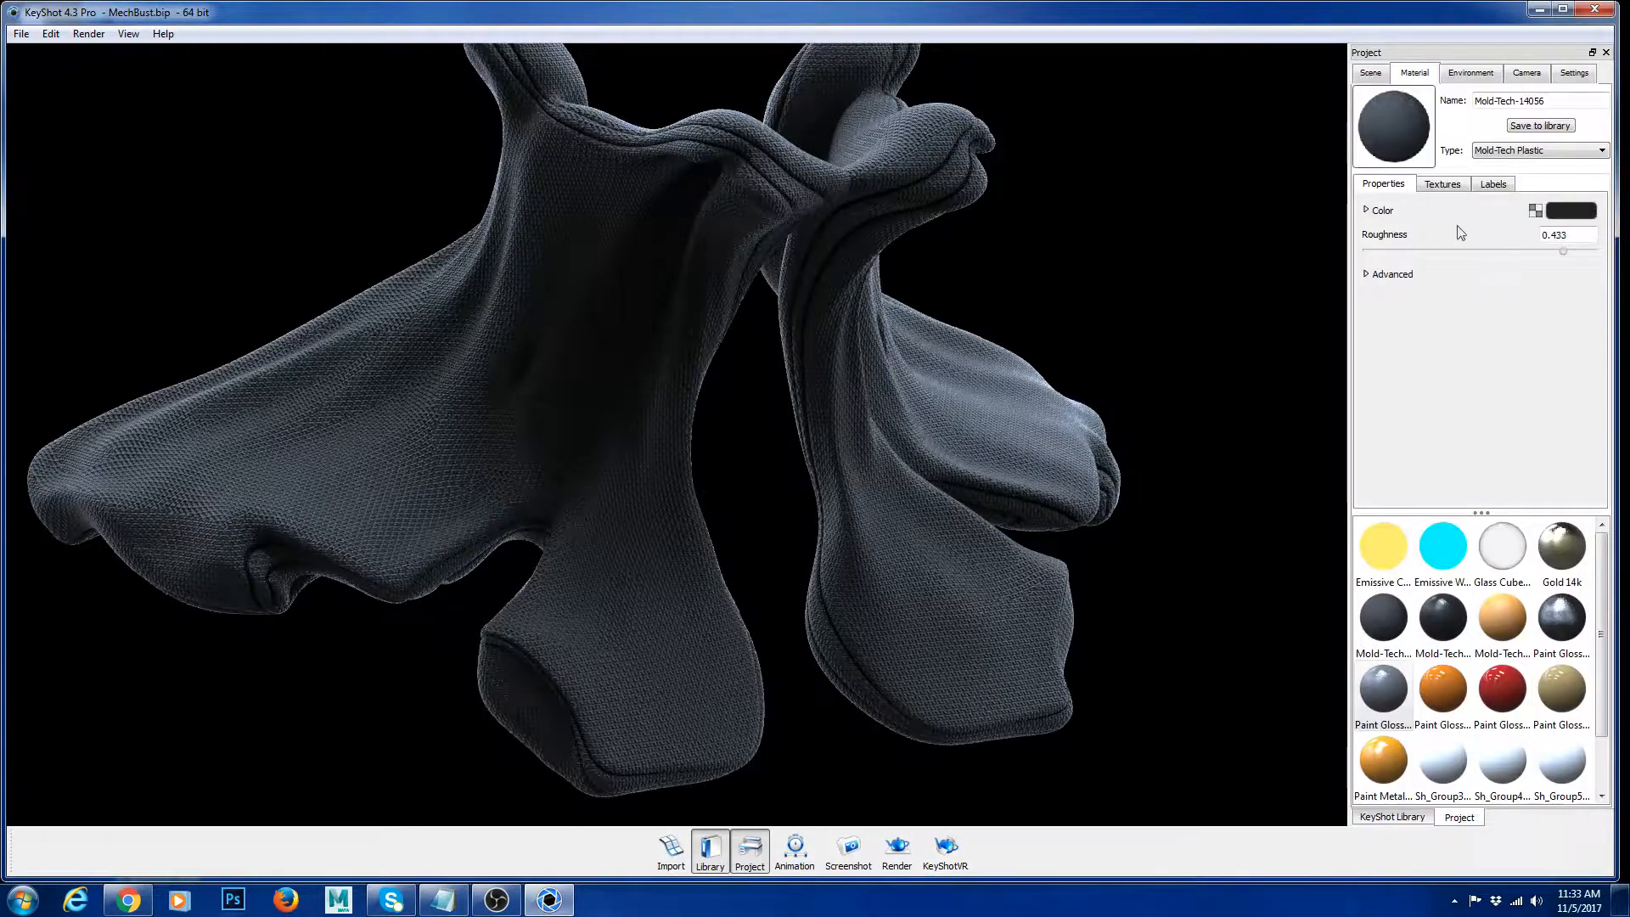
pyautogui.click(1462, 184)
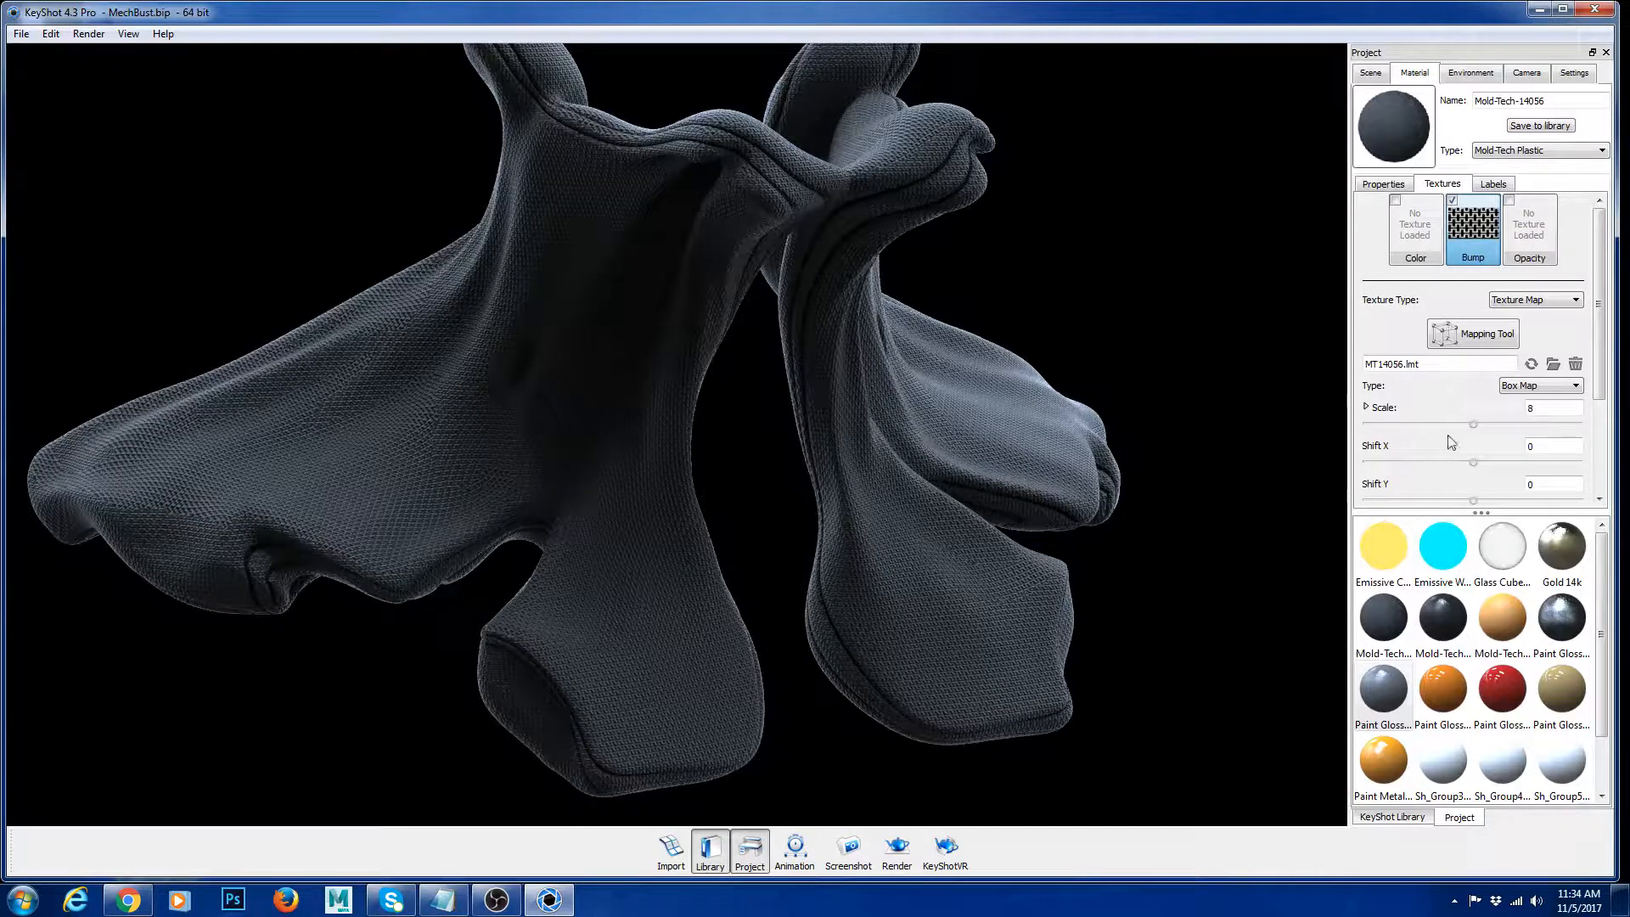
# Step: Try scale values of 10 and 1 for the cloth's bump texture
pyautogui.write('10')
pyautogui.press('Return')
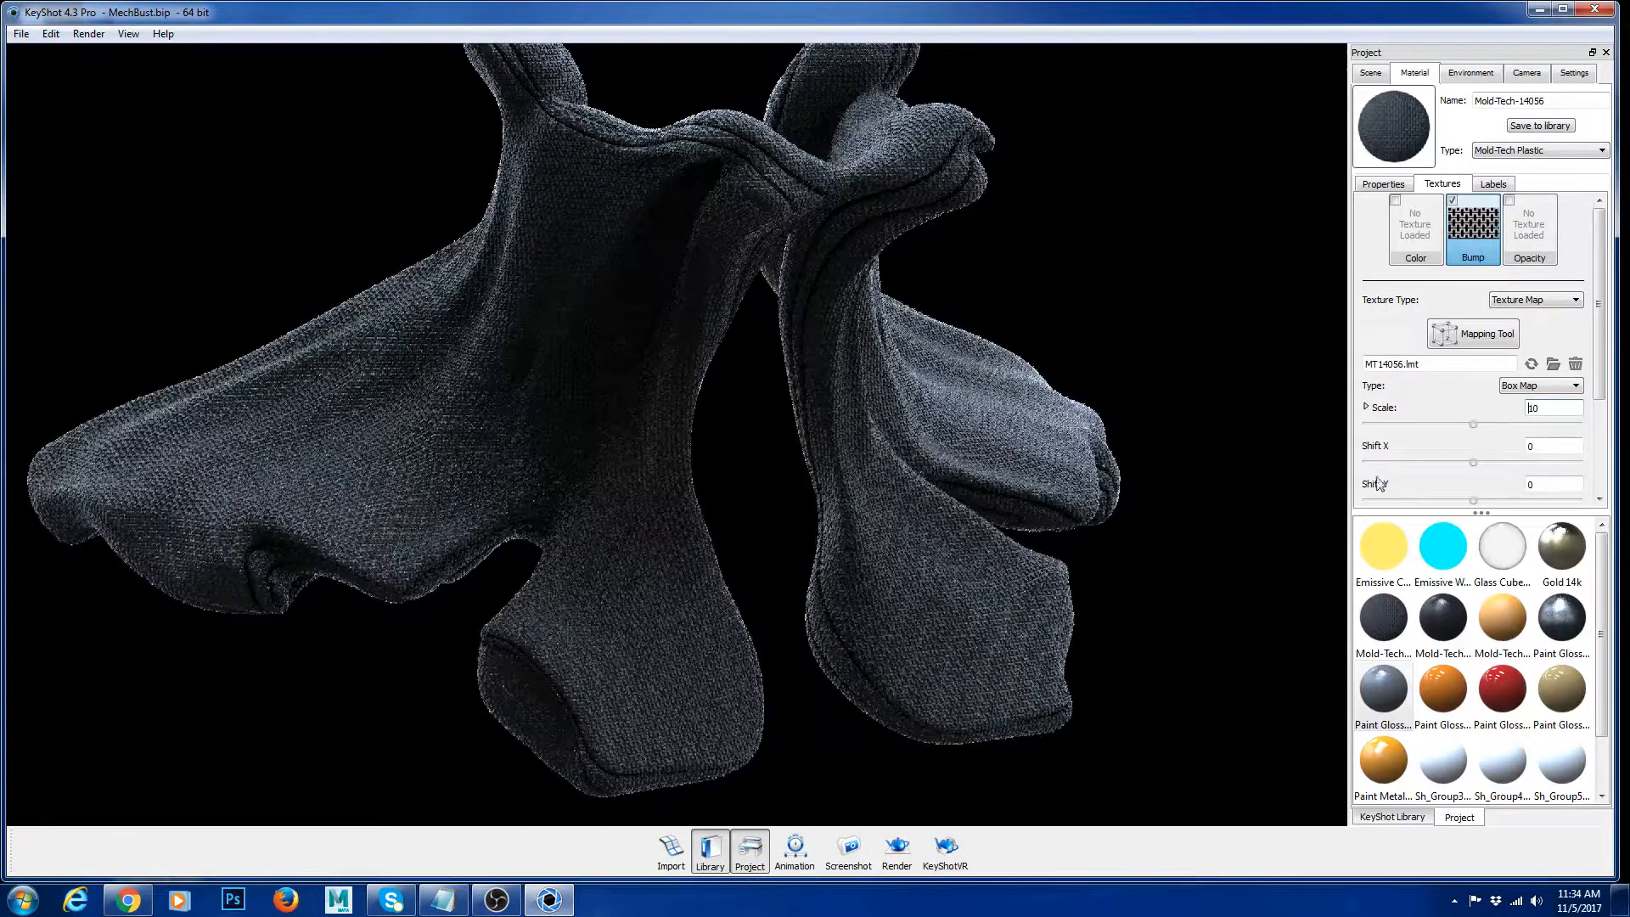
pyautogui.write('1')
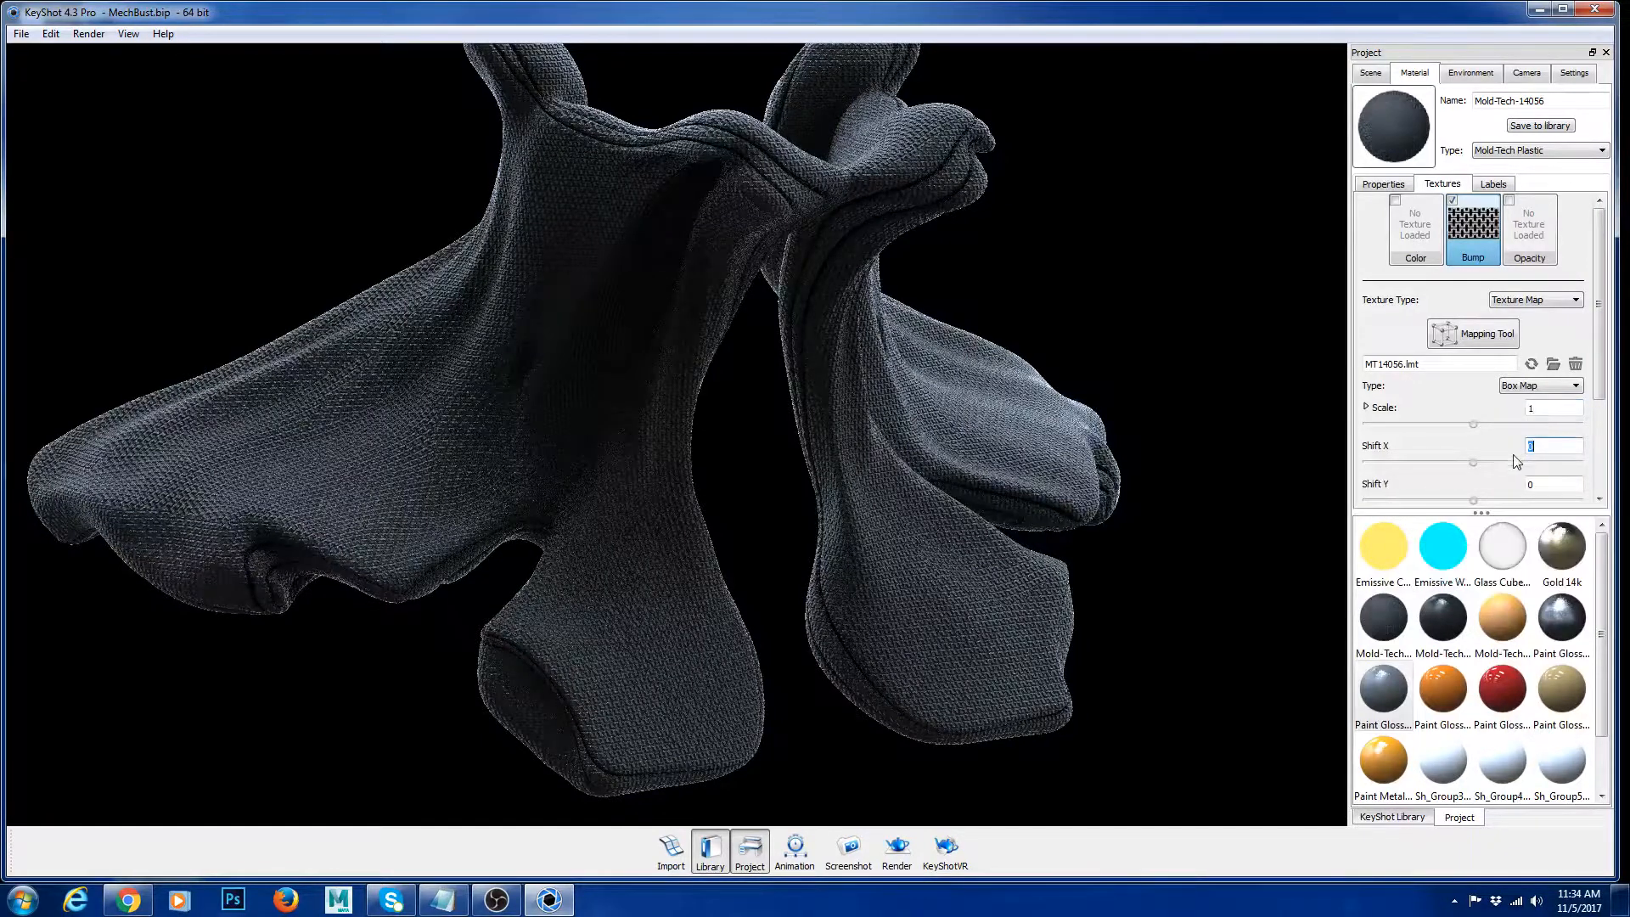
pyautogui.press('Tab')
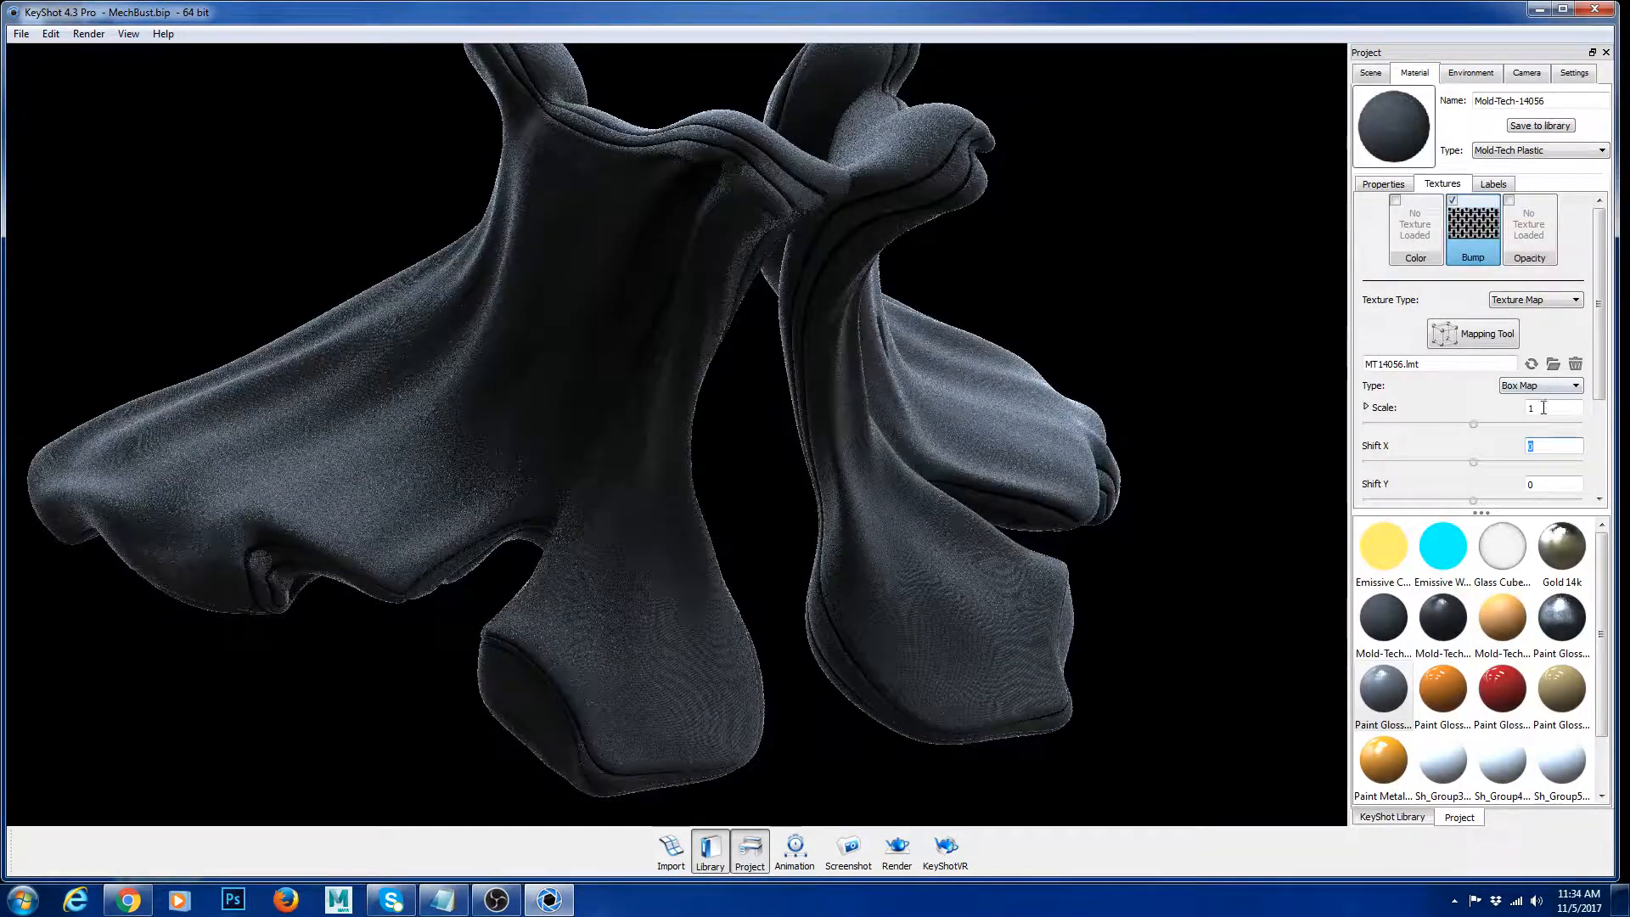
# Step: Set the scale of the cloth's bump texture to 8
pyautogui.hotkey('shift', 'Tab')
pyautogui.write('8')
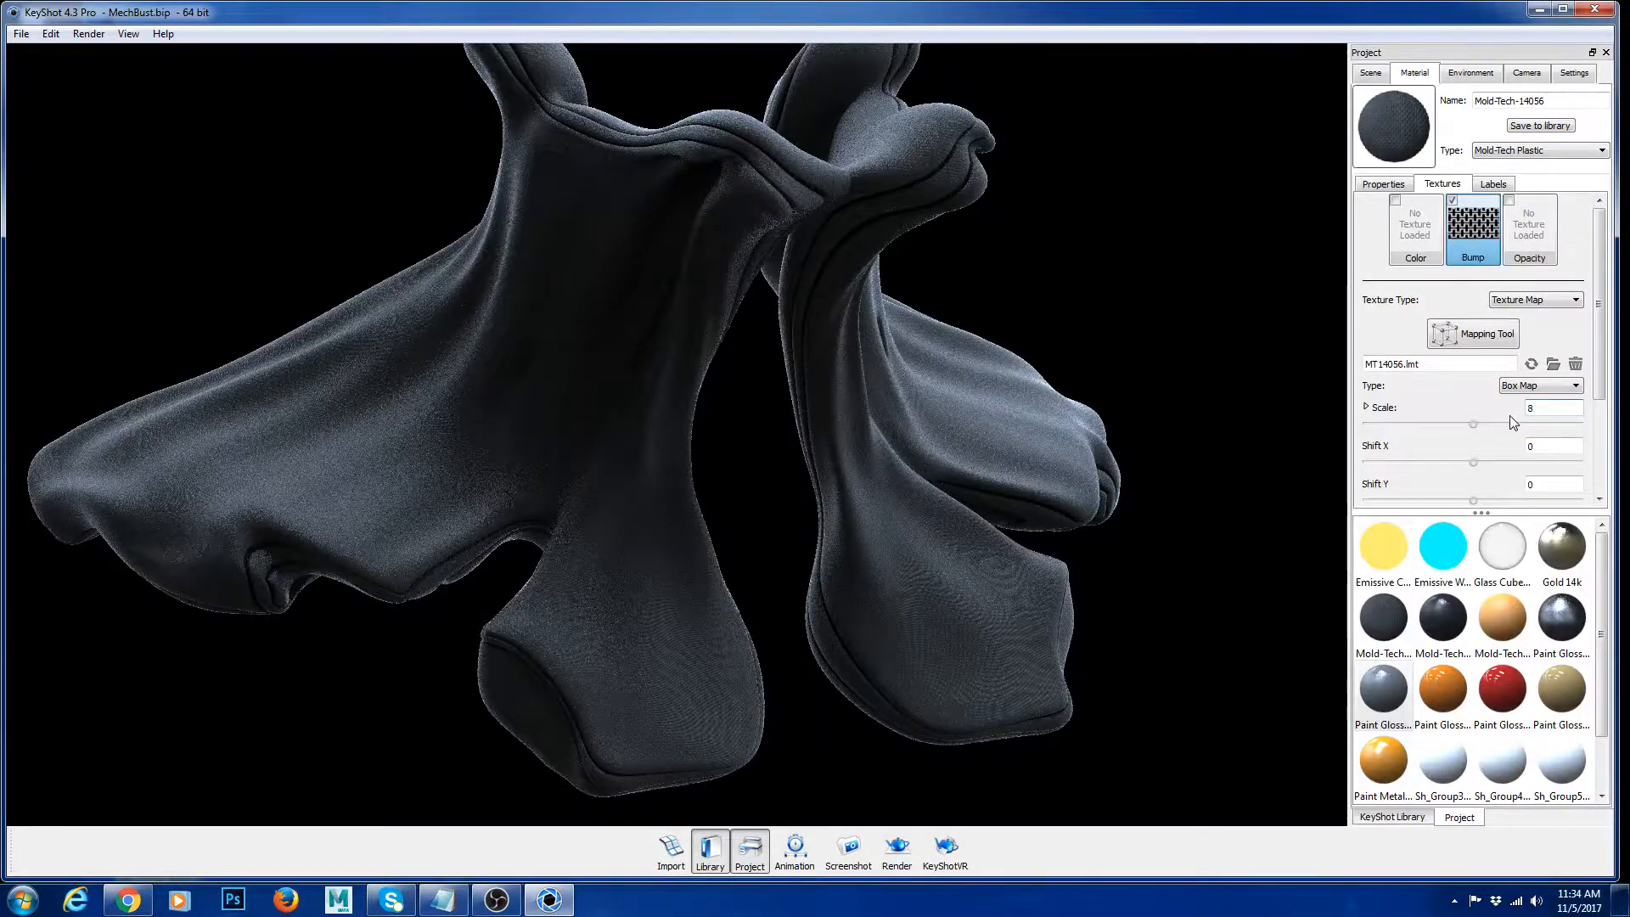
pyautogui.press('Return')
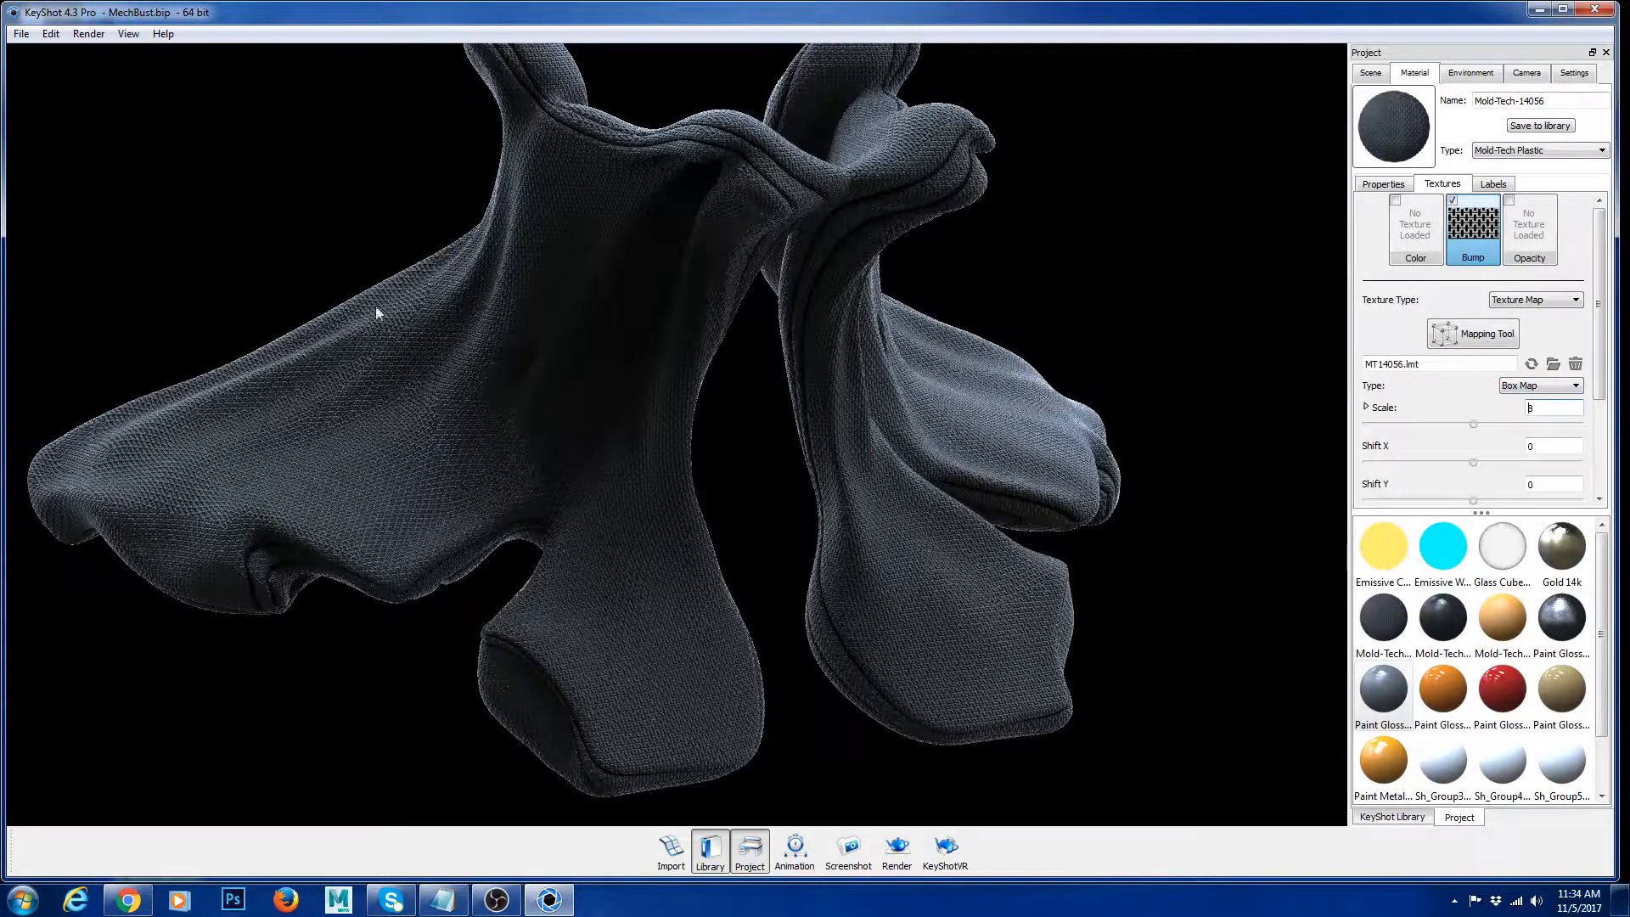
# Step: Review the mapping types offered for the cloth's bump texture and try a bump height of 0.25
pyautogui.click(1570, 389)
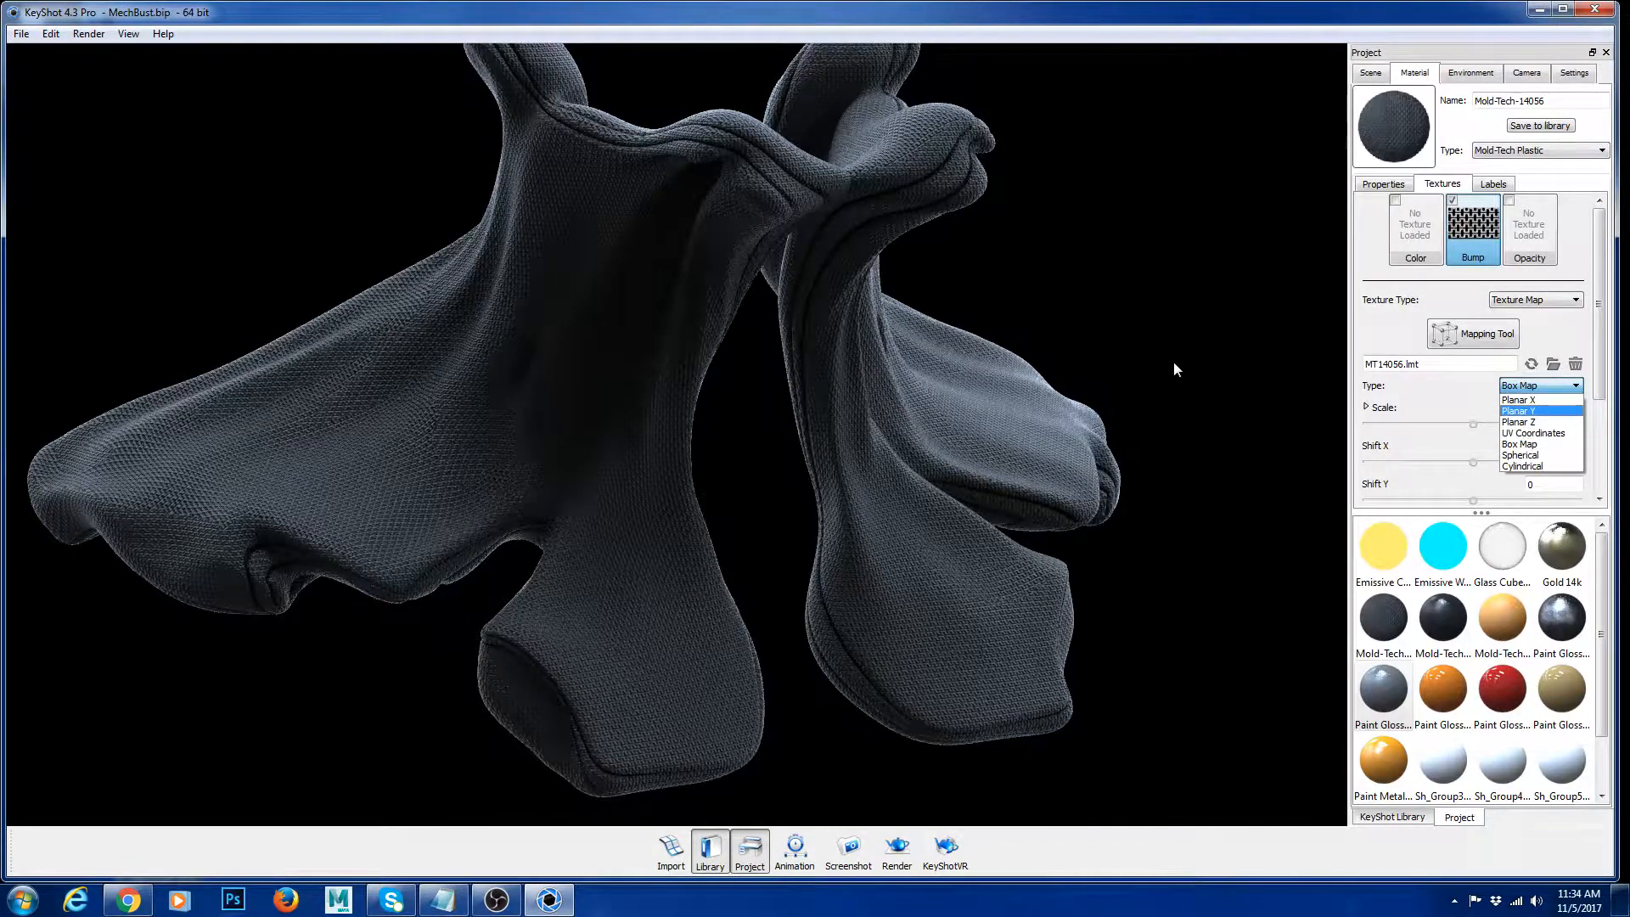
pyautogui.click(1023, 299)
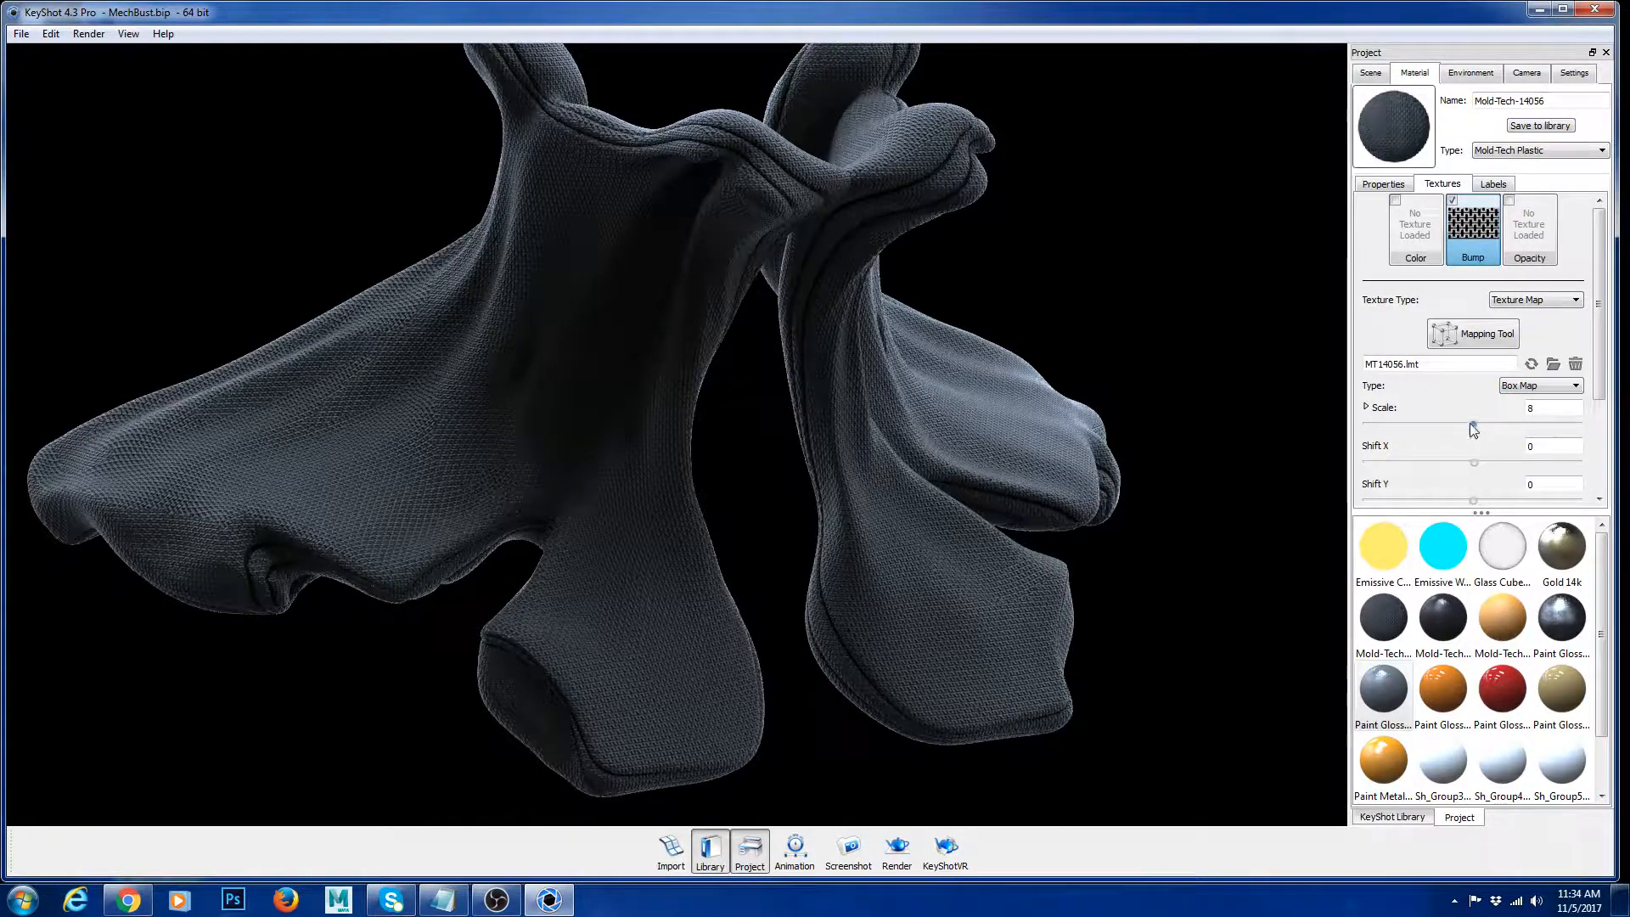
pyautogui.moveTo(1602, 378); pyautogui.dragTo(1607, 467)
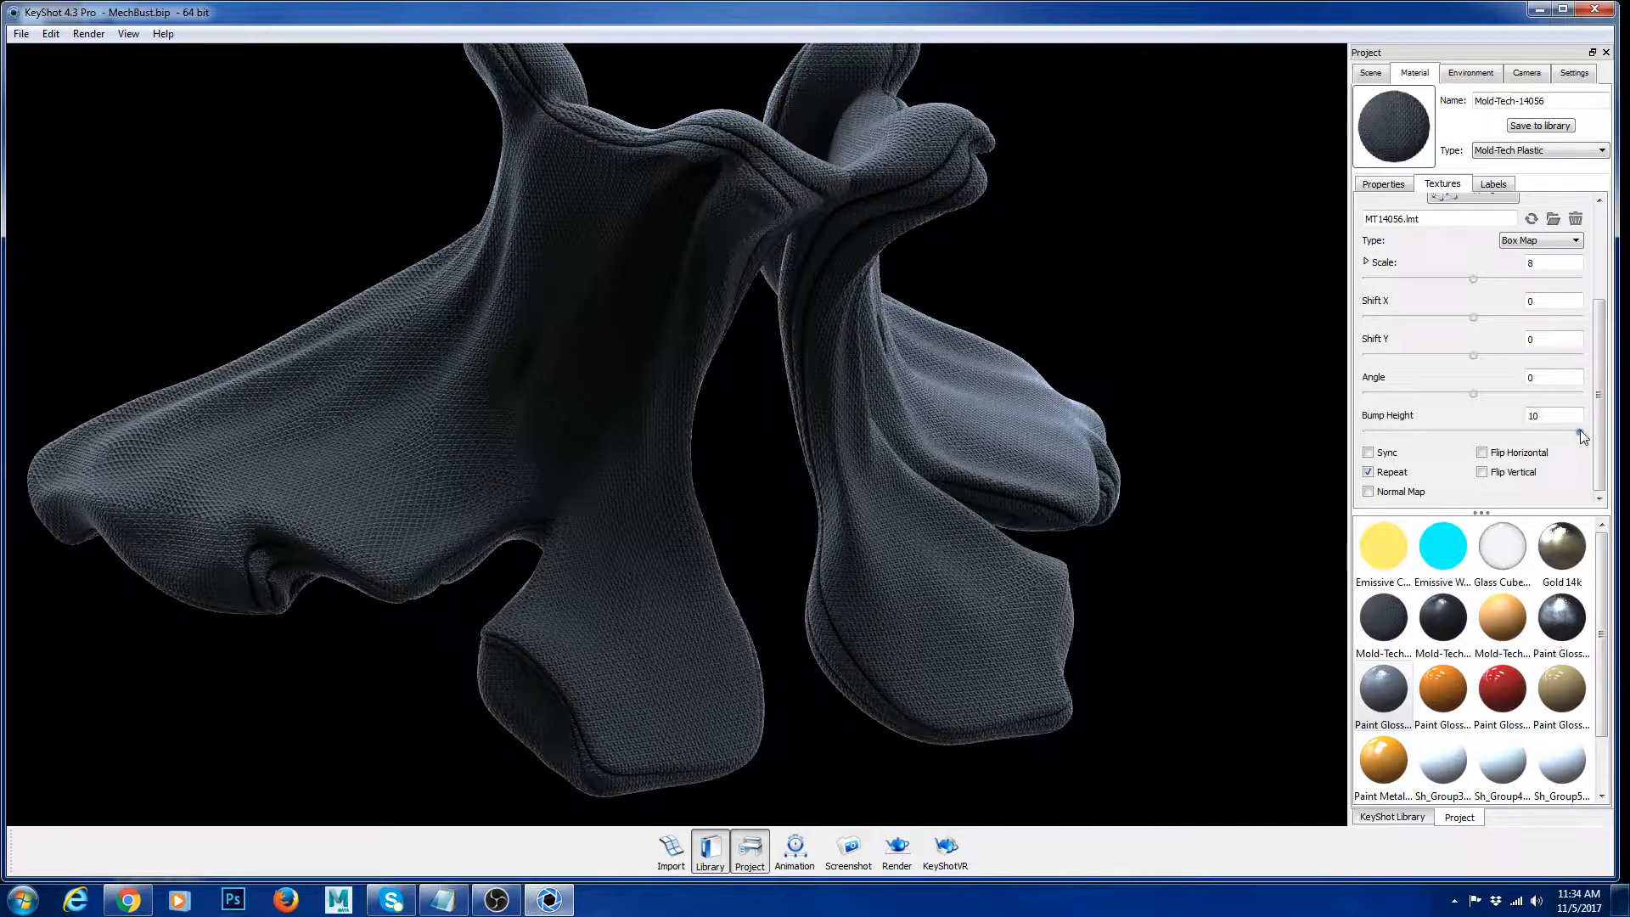
pyautogui.moveTo(1569, 418); pyautogui.dragTo(1468, 413)
pyautogui.write('0.25')
pyautogui.press('Tab')
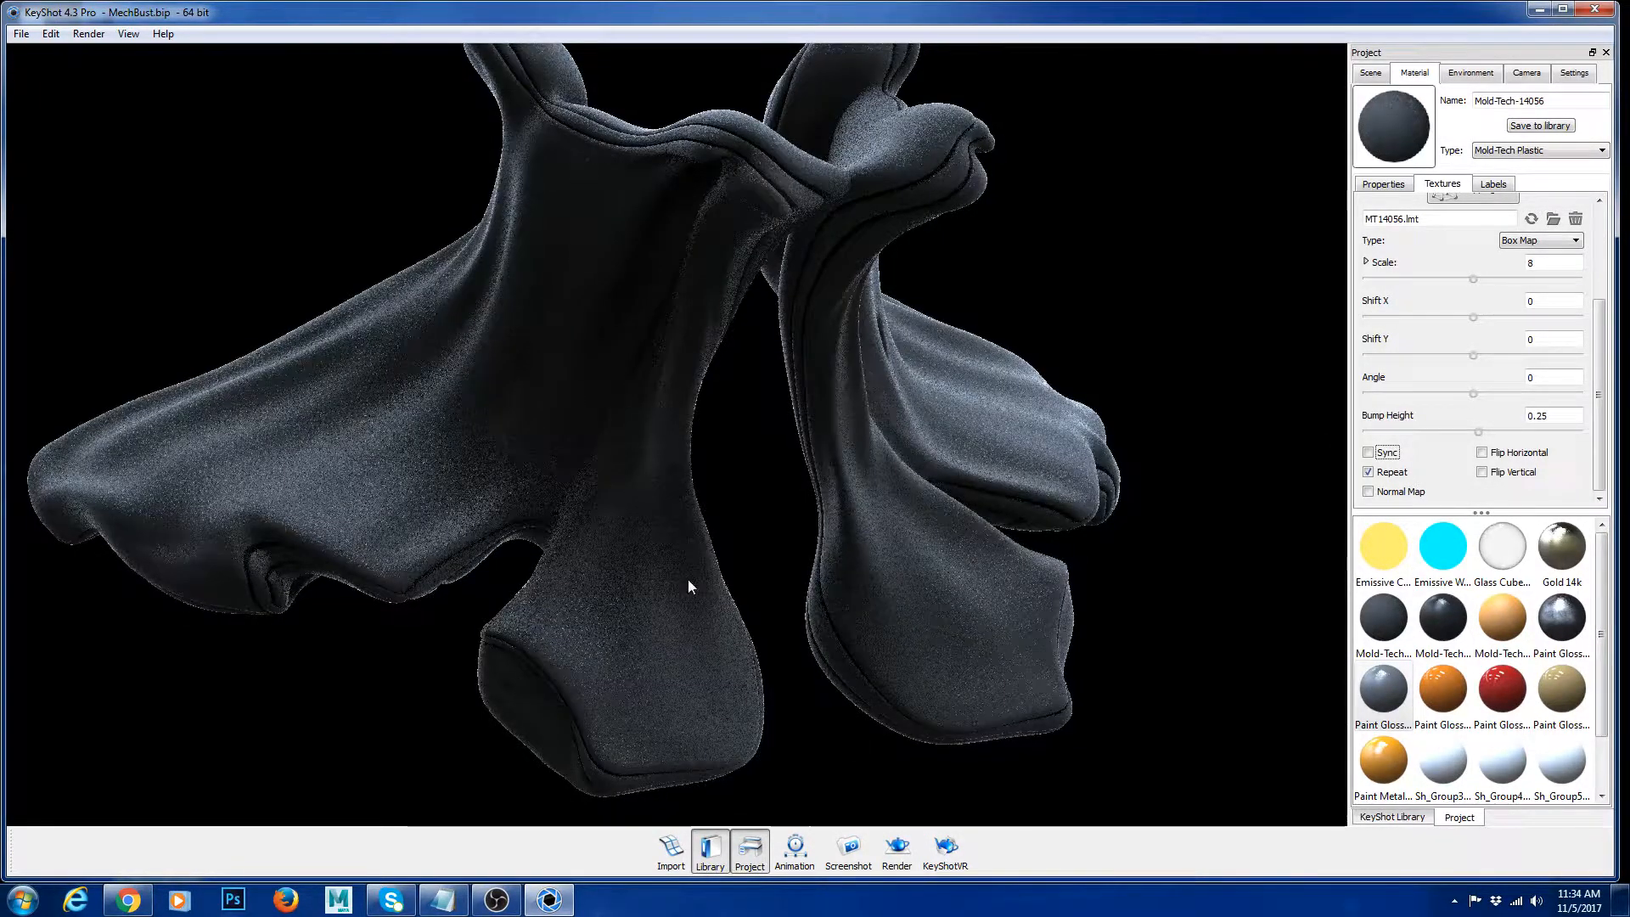
# Step: Set the bump height of the cloth's texture to 10
pyautogui.moveTo(1570, 415); pyautogui.dragTo(1511, 418)
pyautogui.write('1')
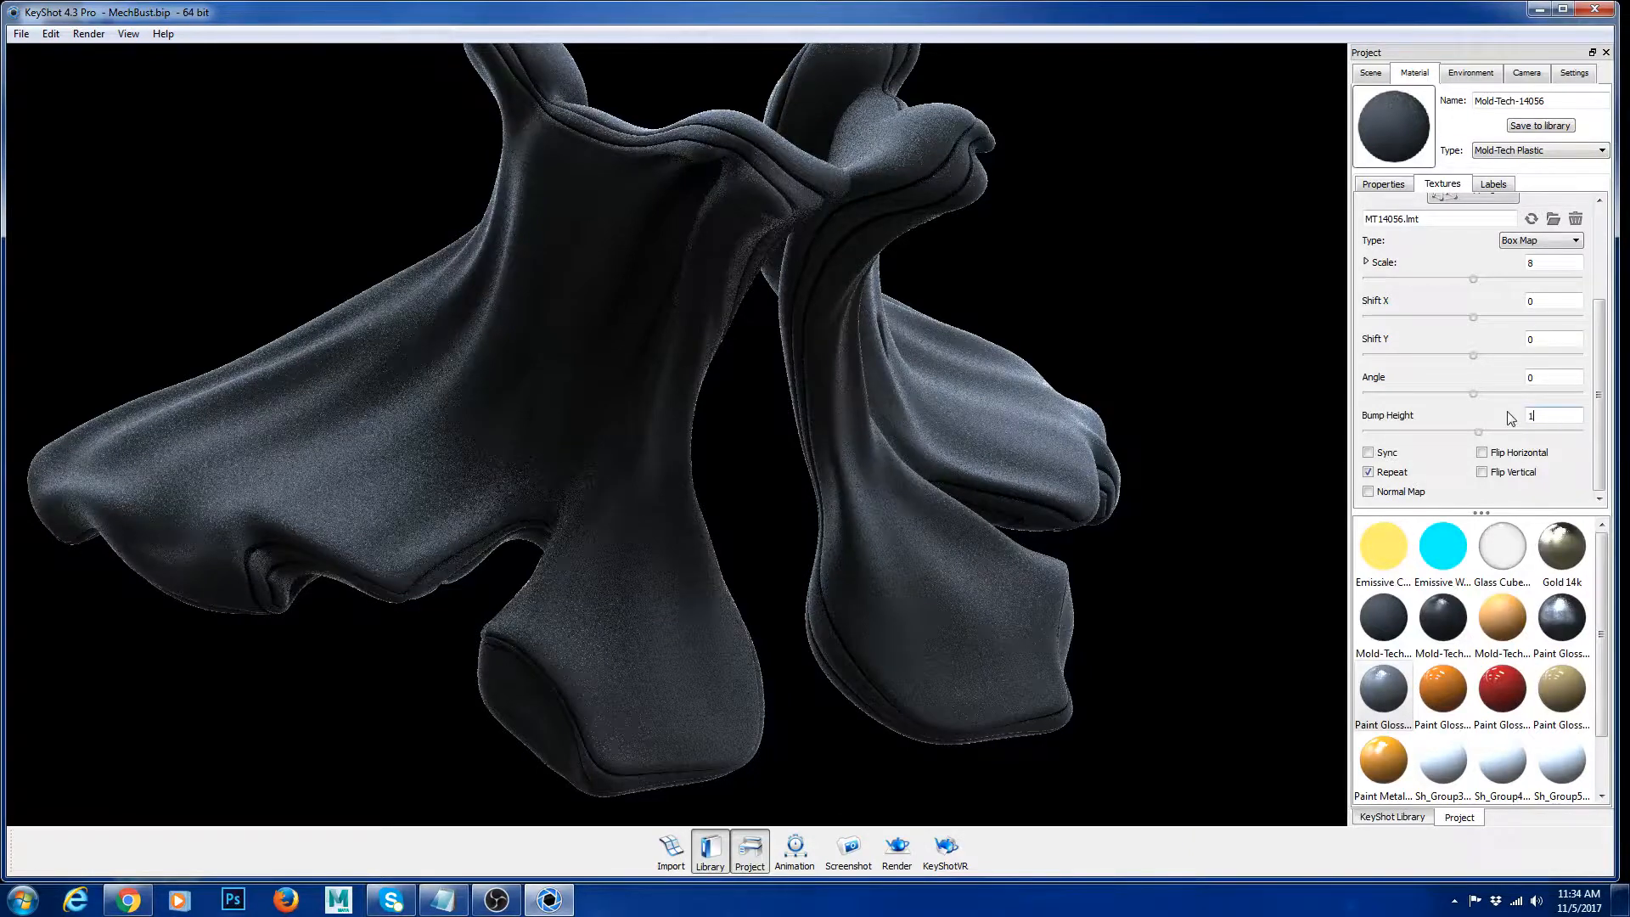
pyautogui.write('0')
pyautogui.press('Tab')
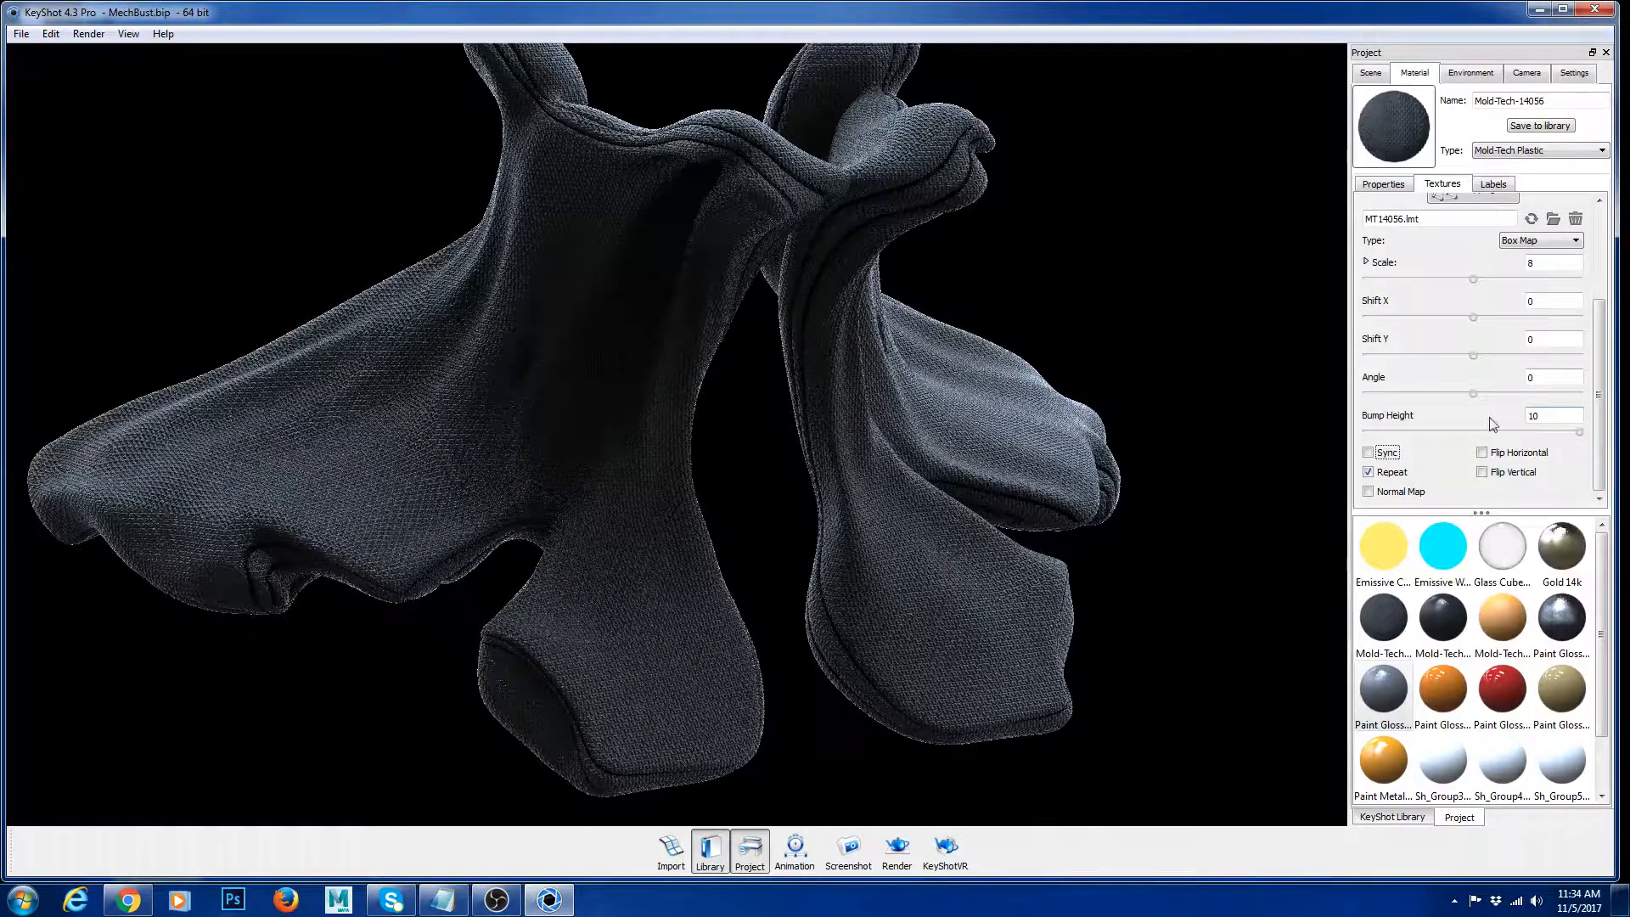
# Step: Try roughness values of 0 and 0.2 in the general properties of the cloth's Mold-Tech-14056 material
pyautogui.scroll(4, 1453, 280)
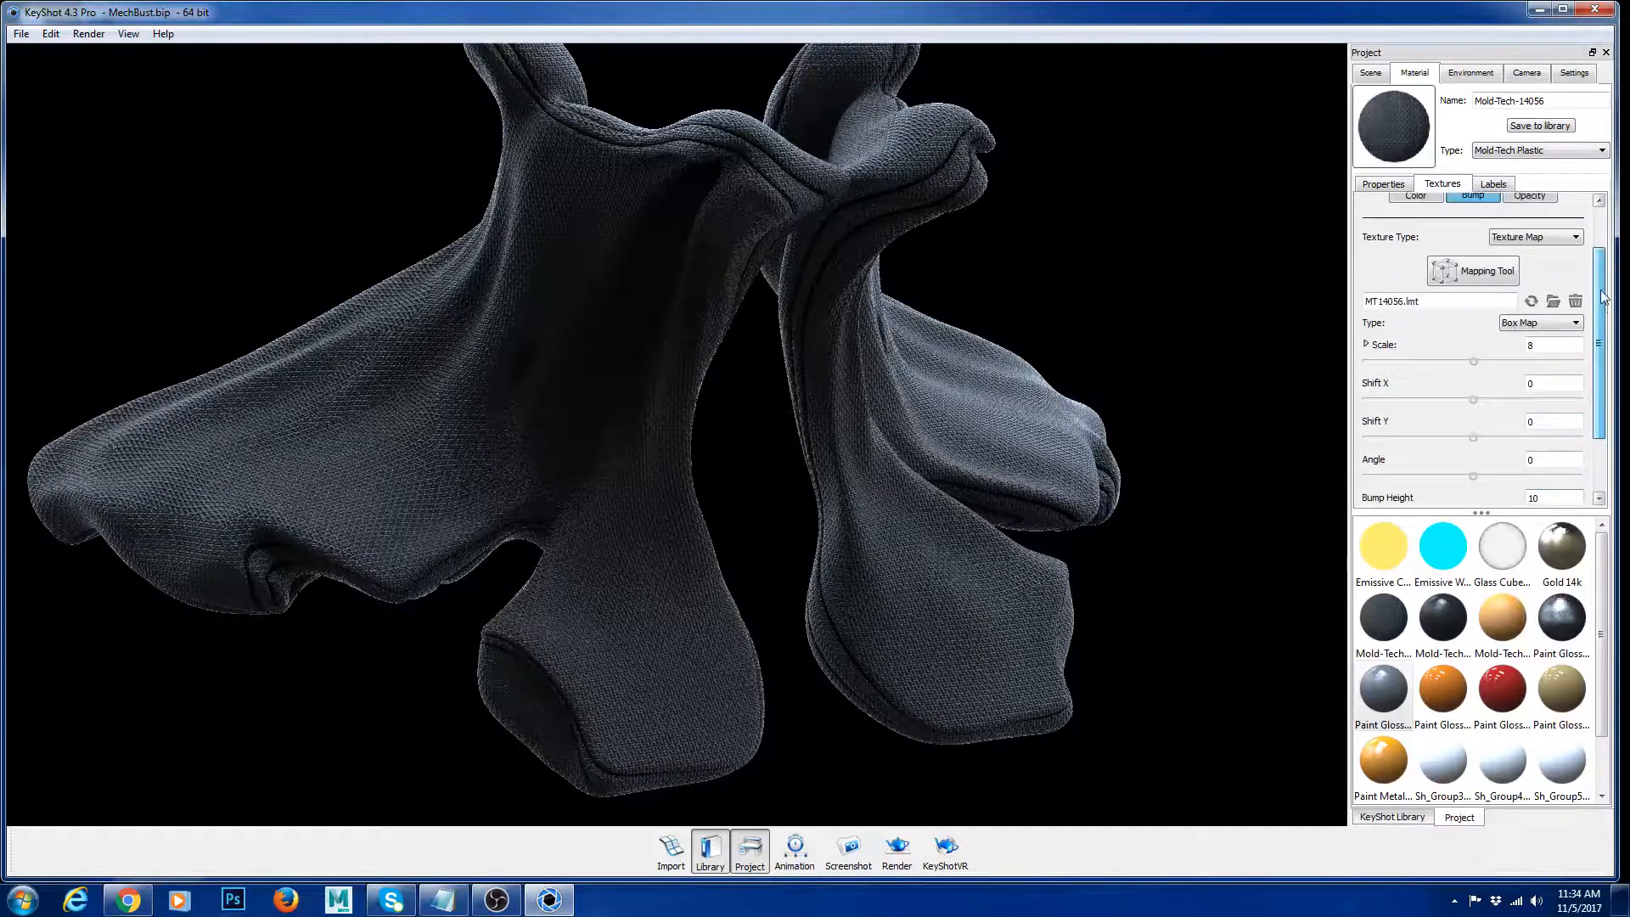
pyautogui.click(1386, 185)
pyautogui.moveTo(1563, 252); pyautogui.dragTo(1364, 252)
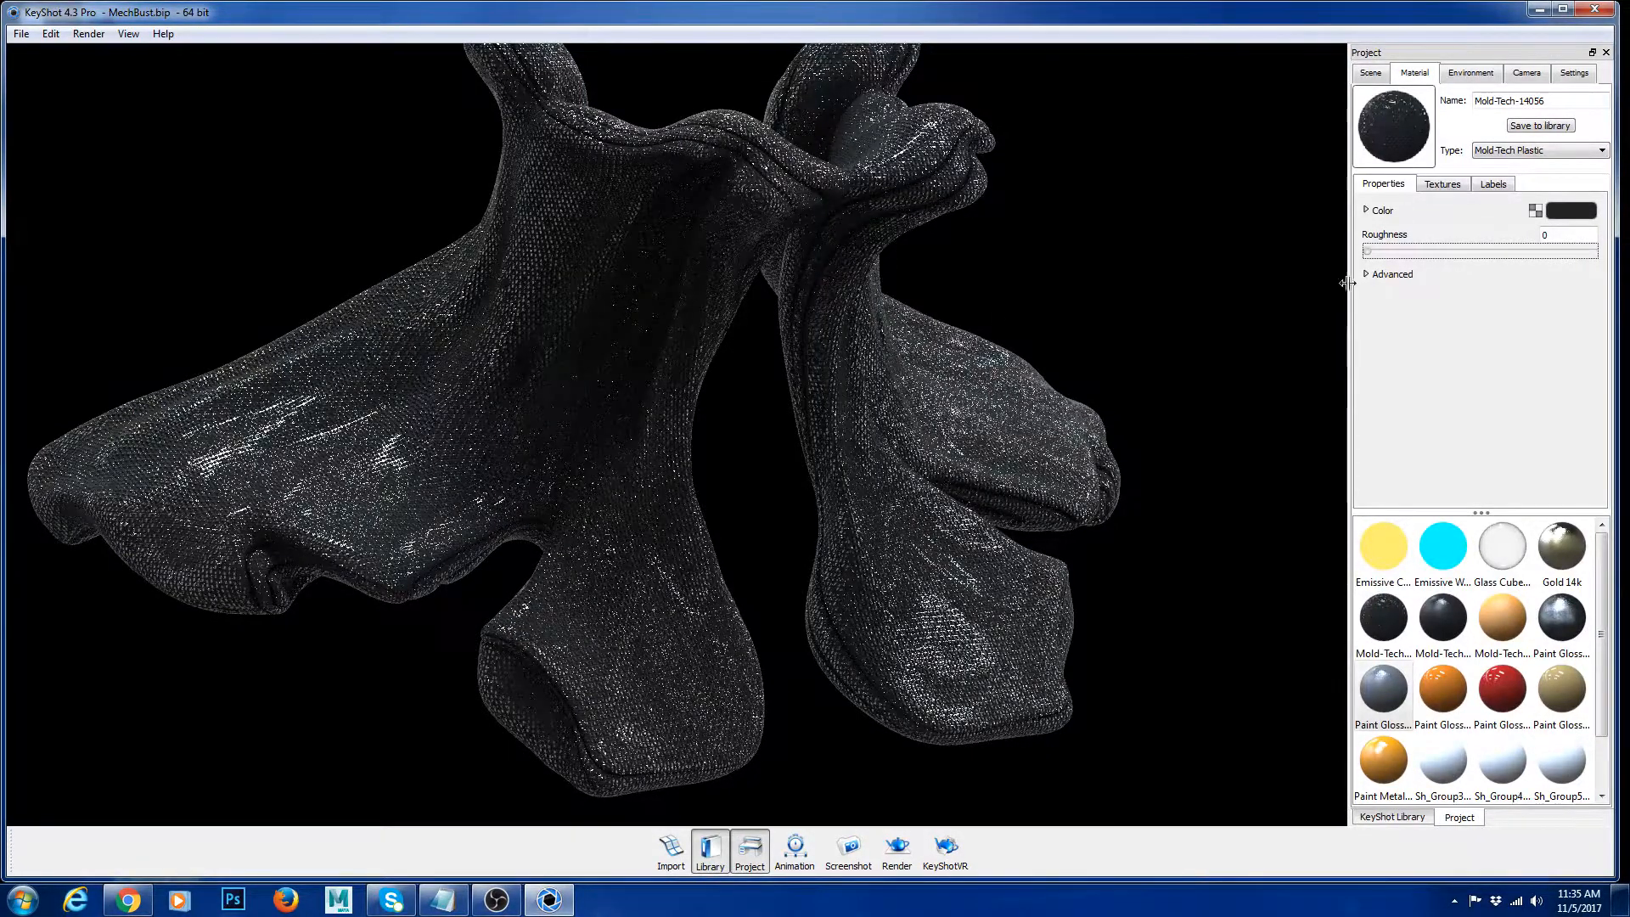
pyautogui.moveTo(1368, 253); pyautogui.dragTo(1568, 238)
pyautogui.press('BackSpace')
pyautogui.press('BackSpace')
pyautogui.write('2')
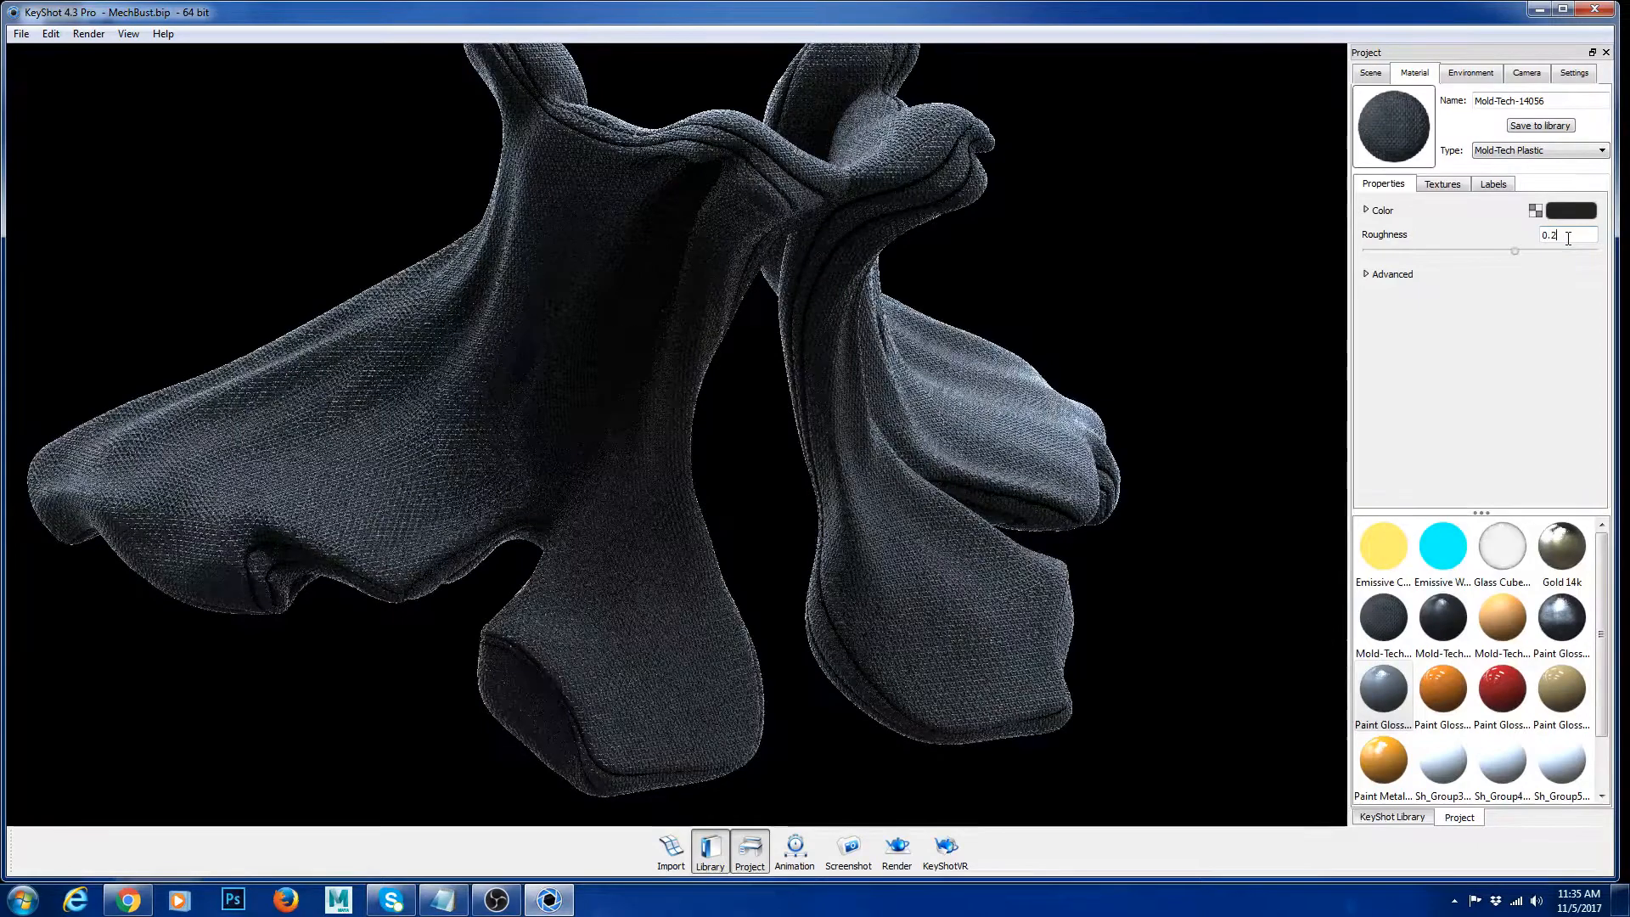
pyautogui.press('Return')
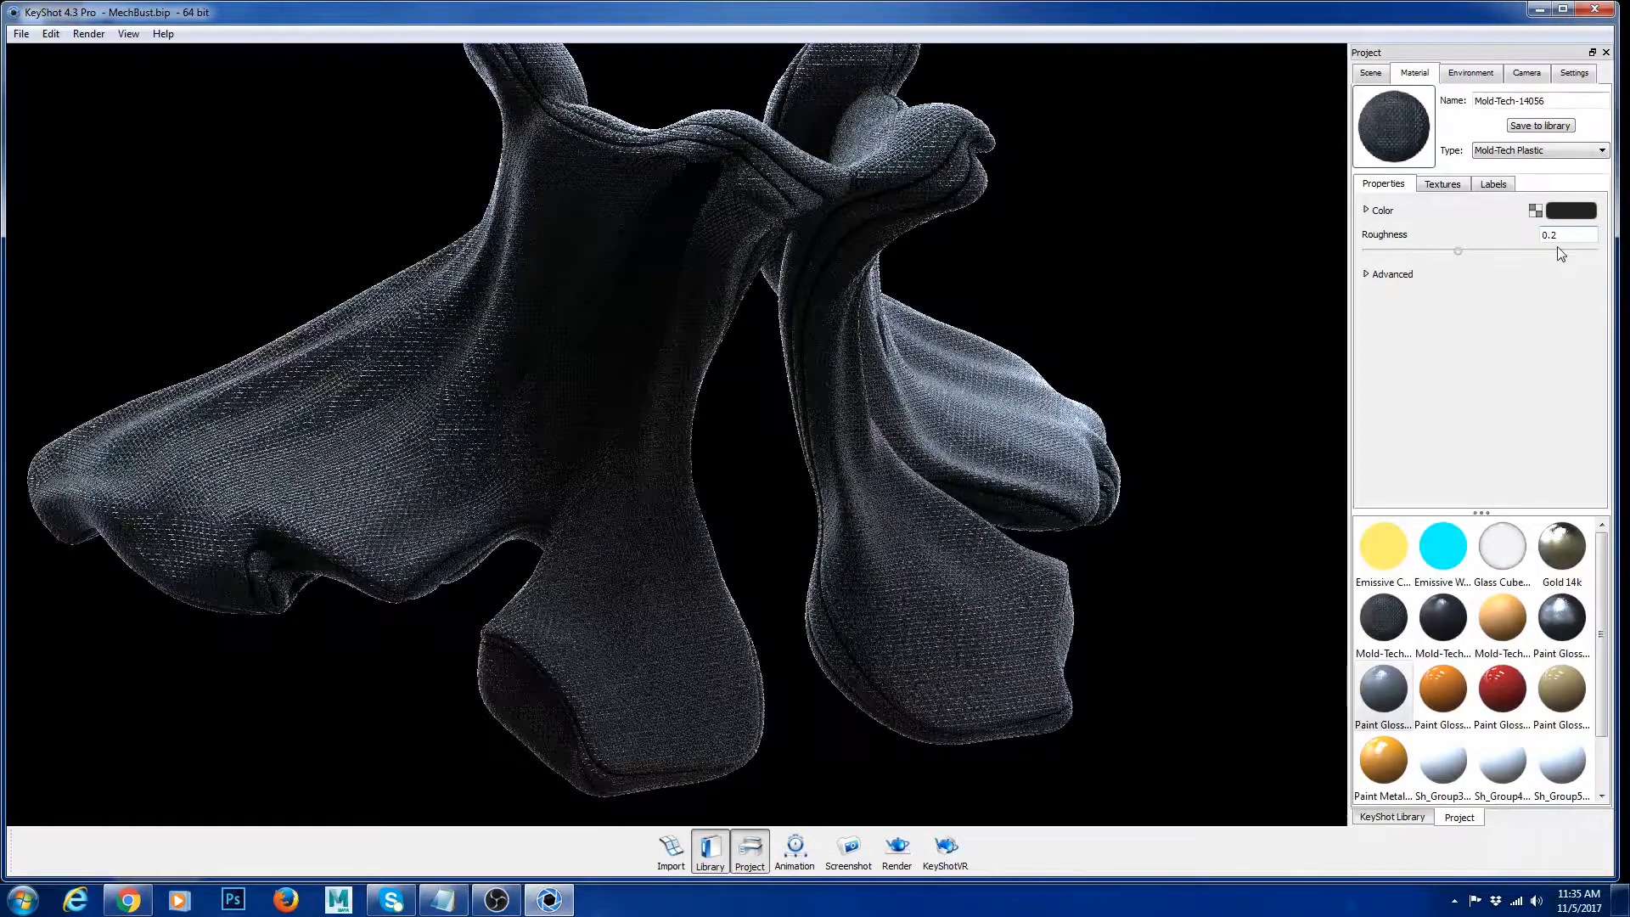
# Step: Try a roughness of 0.5 on the cloth material and settle on 0.4
pyautogui.press('BackSpace')
pyautogui.write('5')
pyautogui.press('Return')
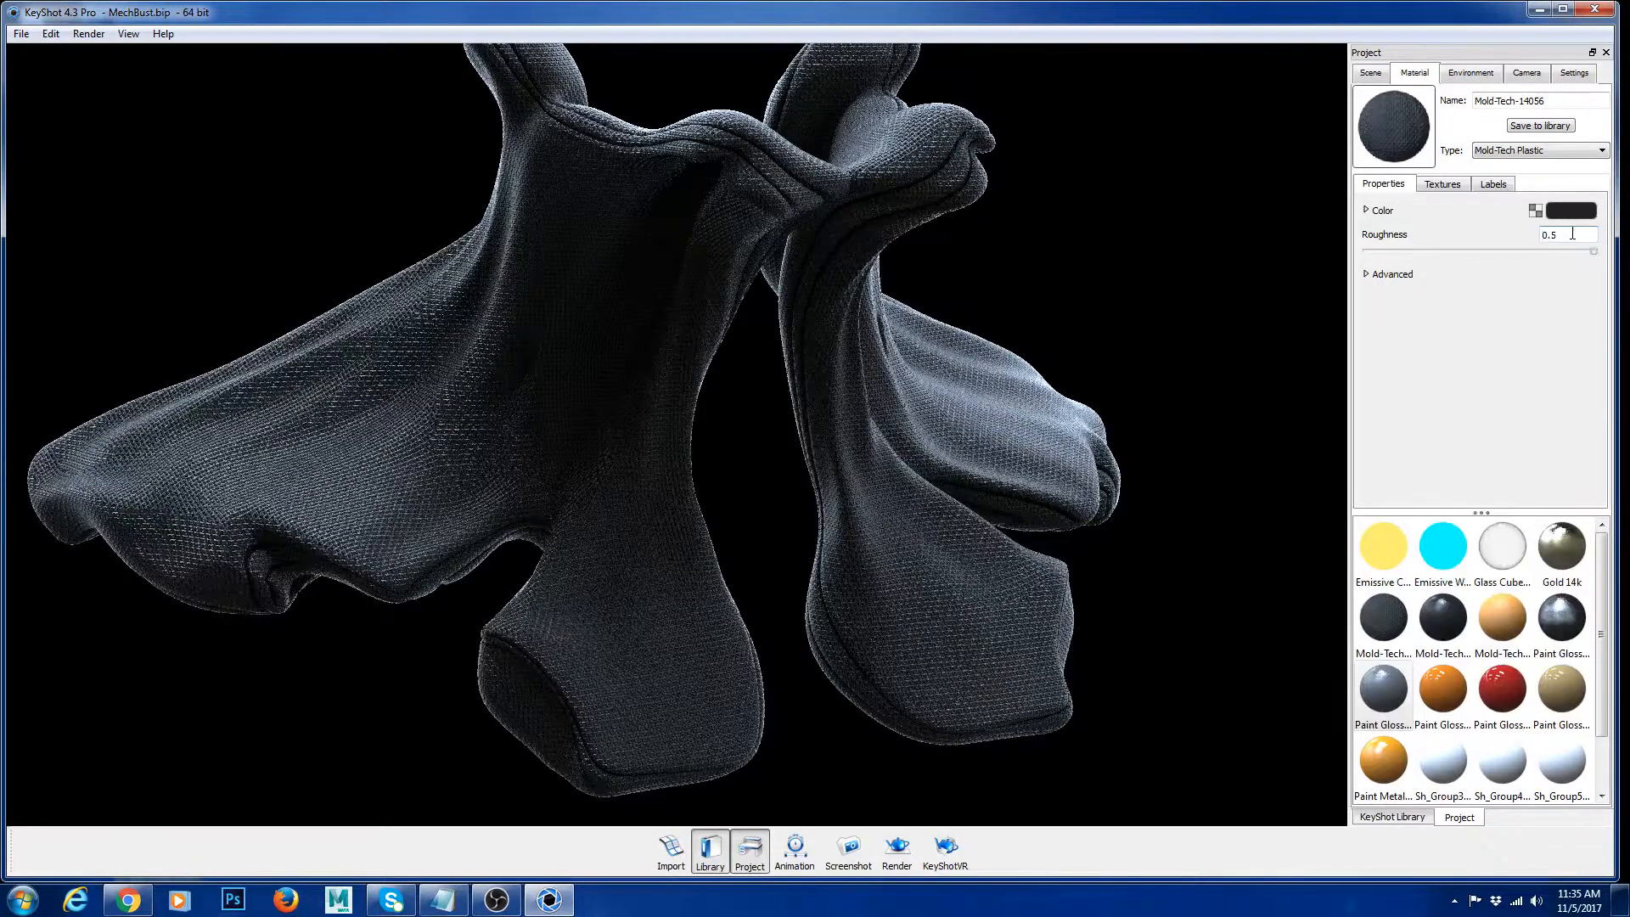
pyautogui.write('4')
pyautogui.press('Return')
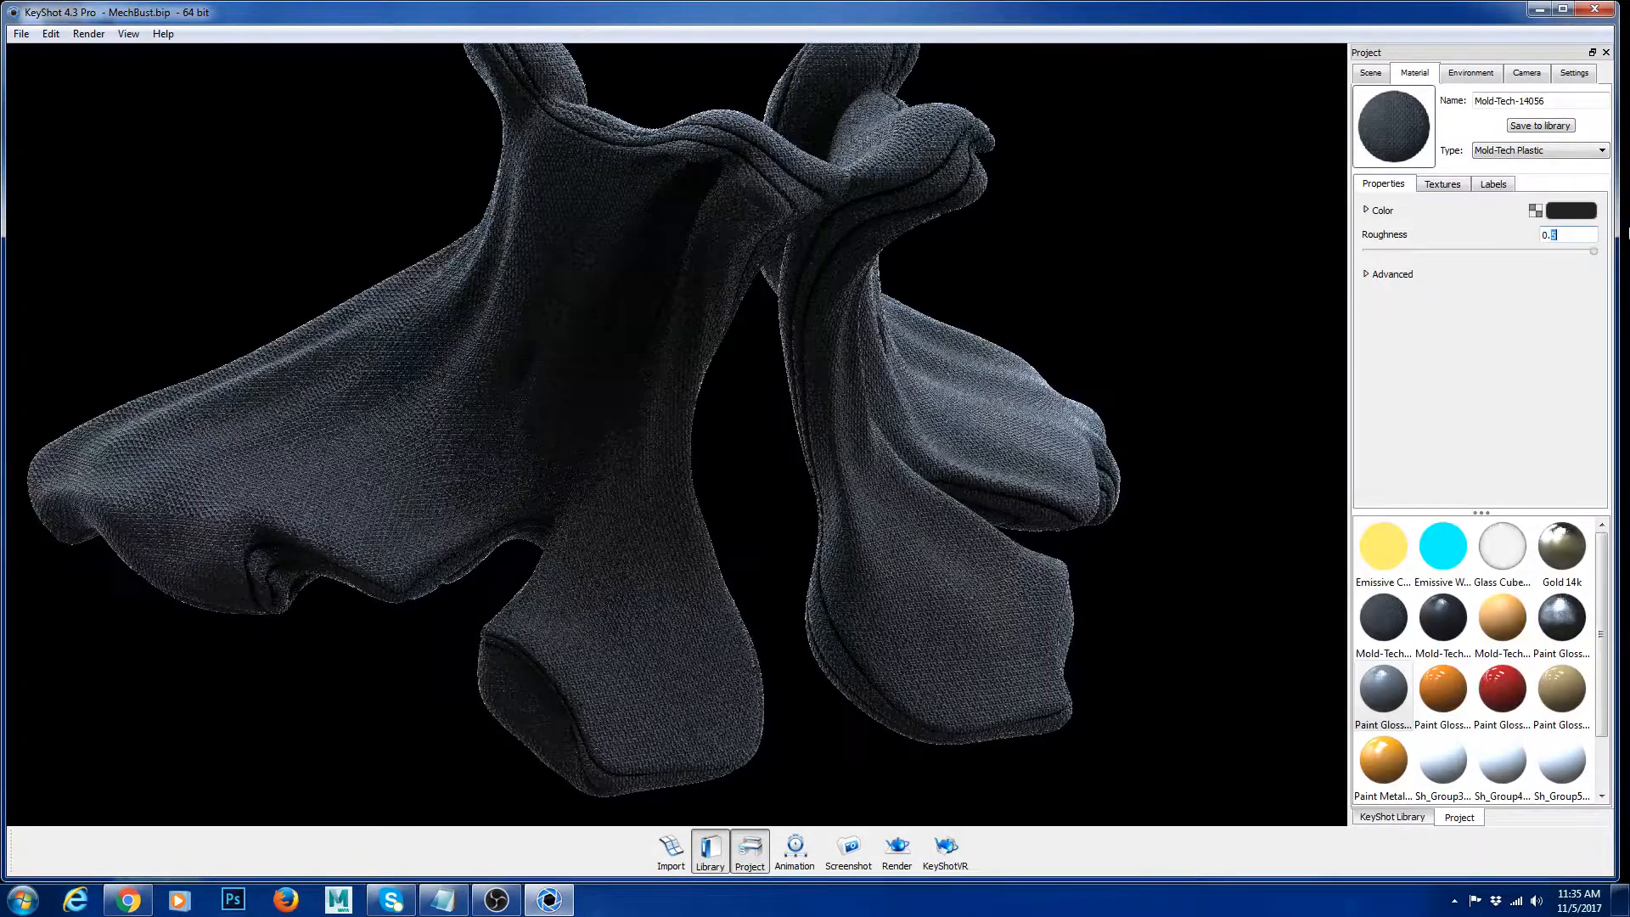
# Step: Try a saturated red for the cloth, and apply a grey with 7% saturation and 23% value
pyautogui.click(1571, 210)
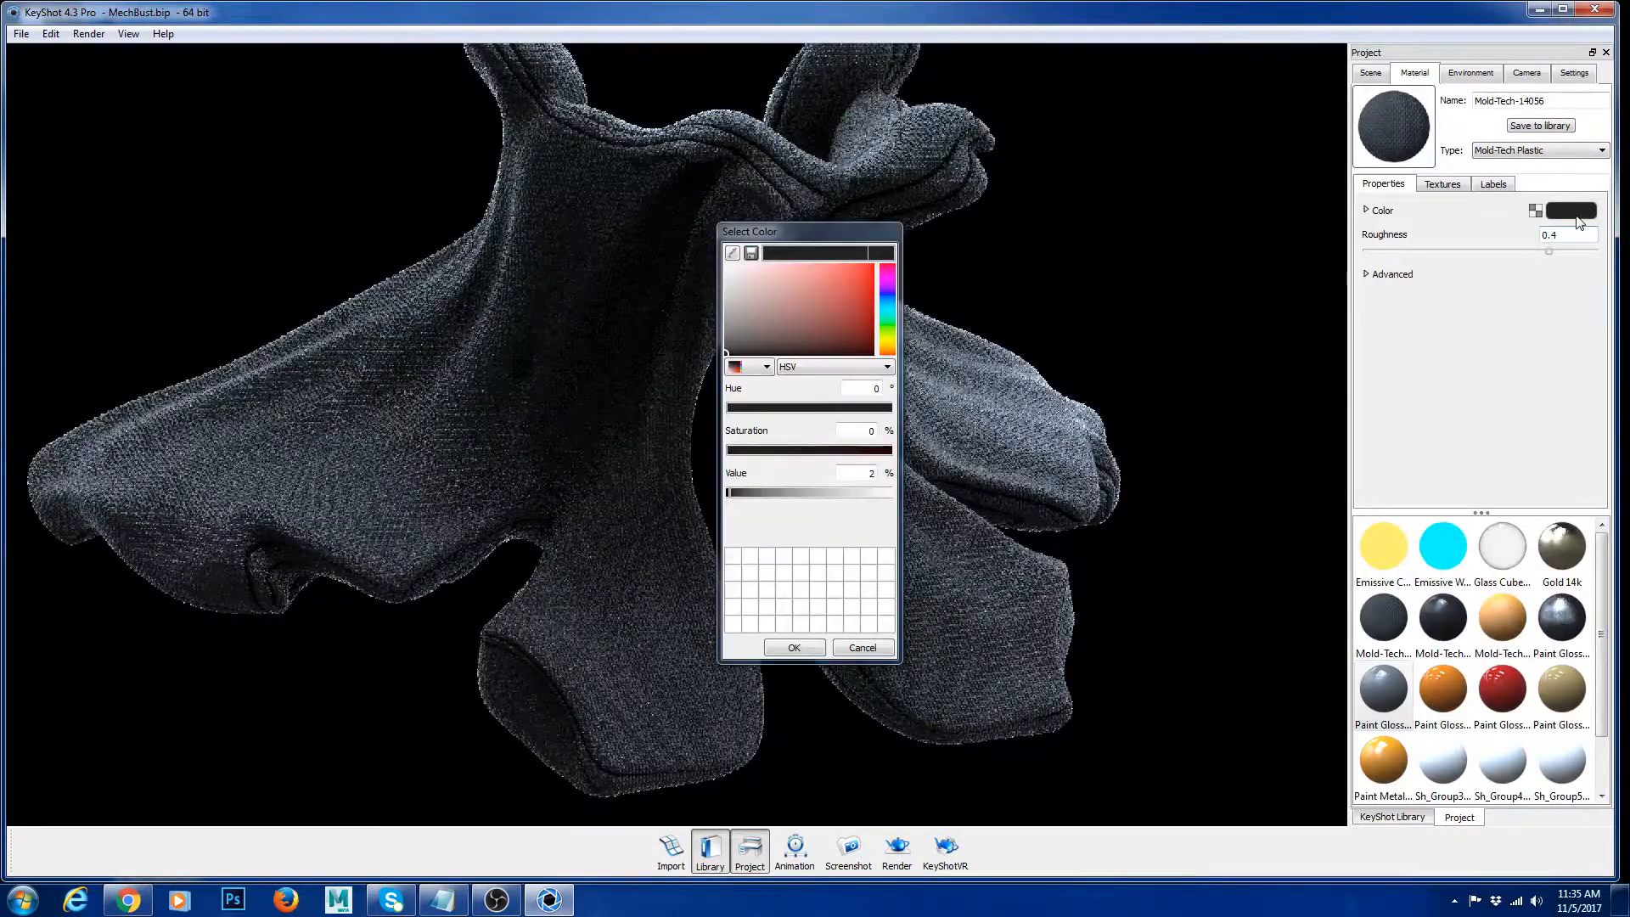
pyautogui.click(874, 321)
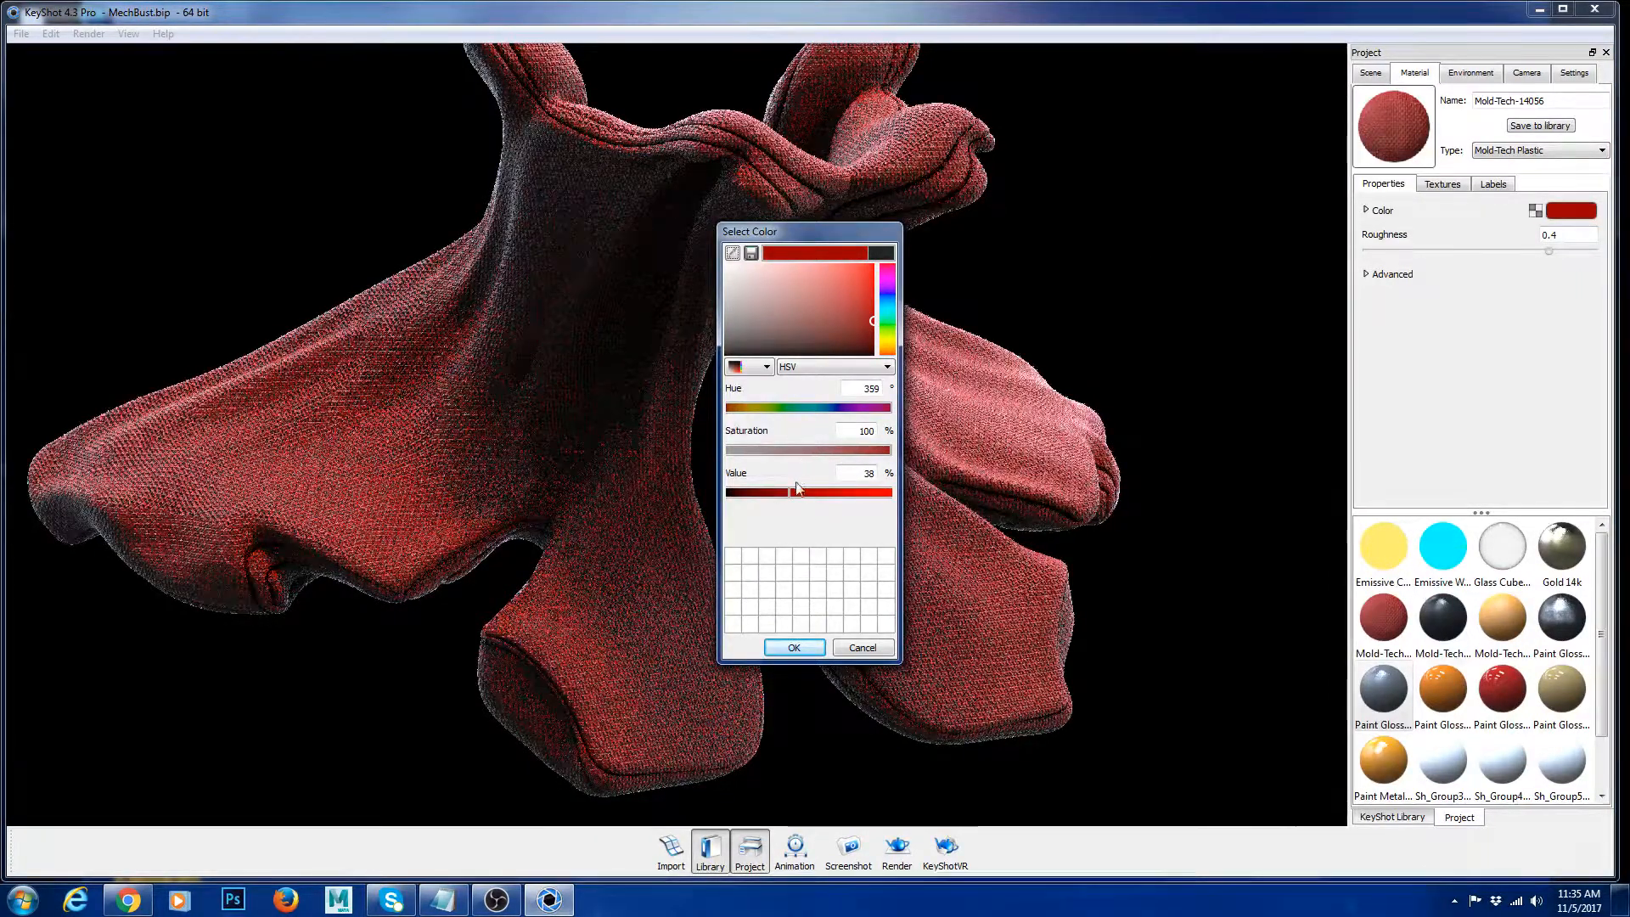
pyautogui.moveTo(788, 492); pyautogui.dragTo(766, 493)
pyautogui.click(740, 452)
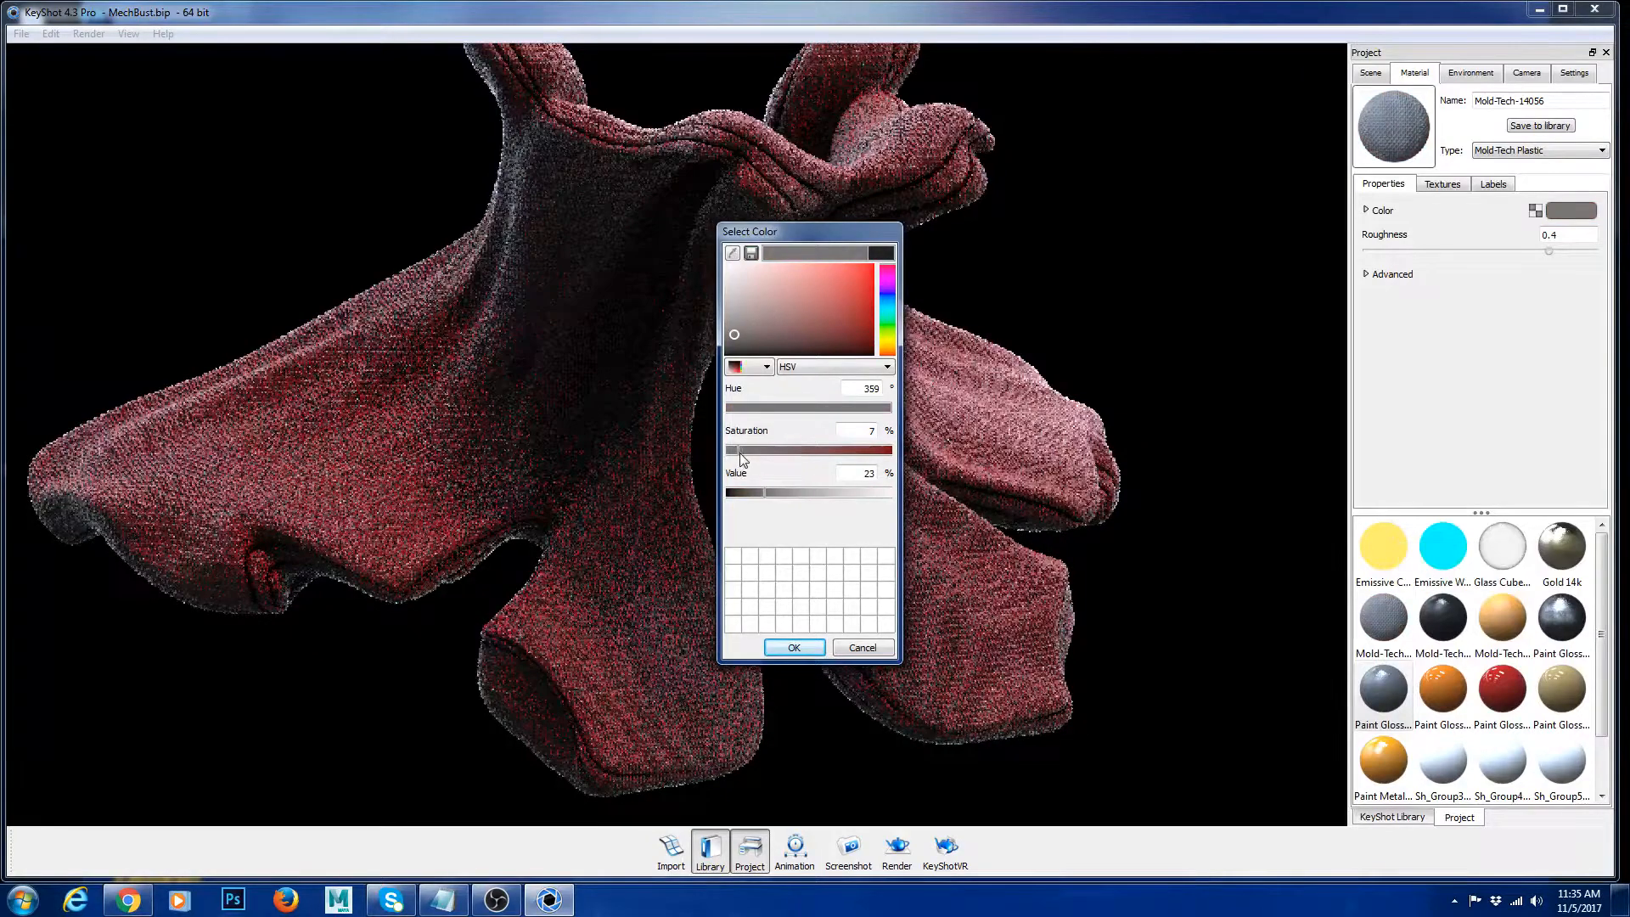
pyautogui.click(794, 648)
# Step: Change the cloth material's color to pure black with hue, saturation and value at 0
pyautogui.click(1581, 213)
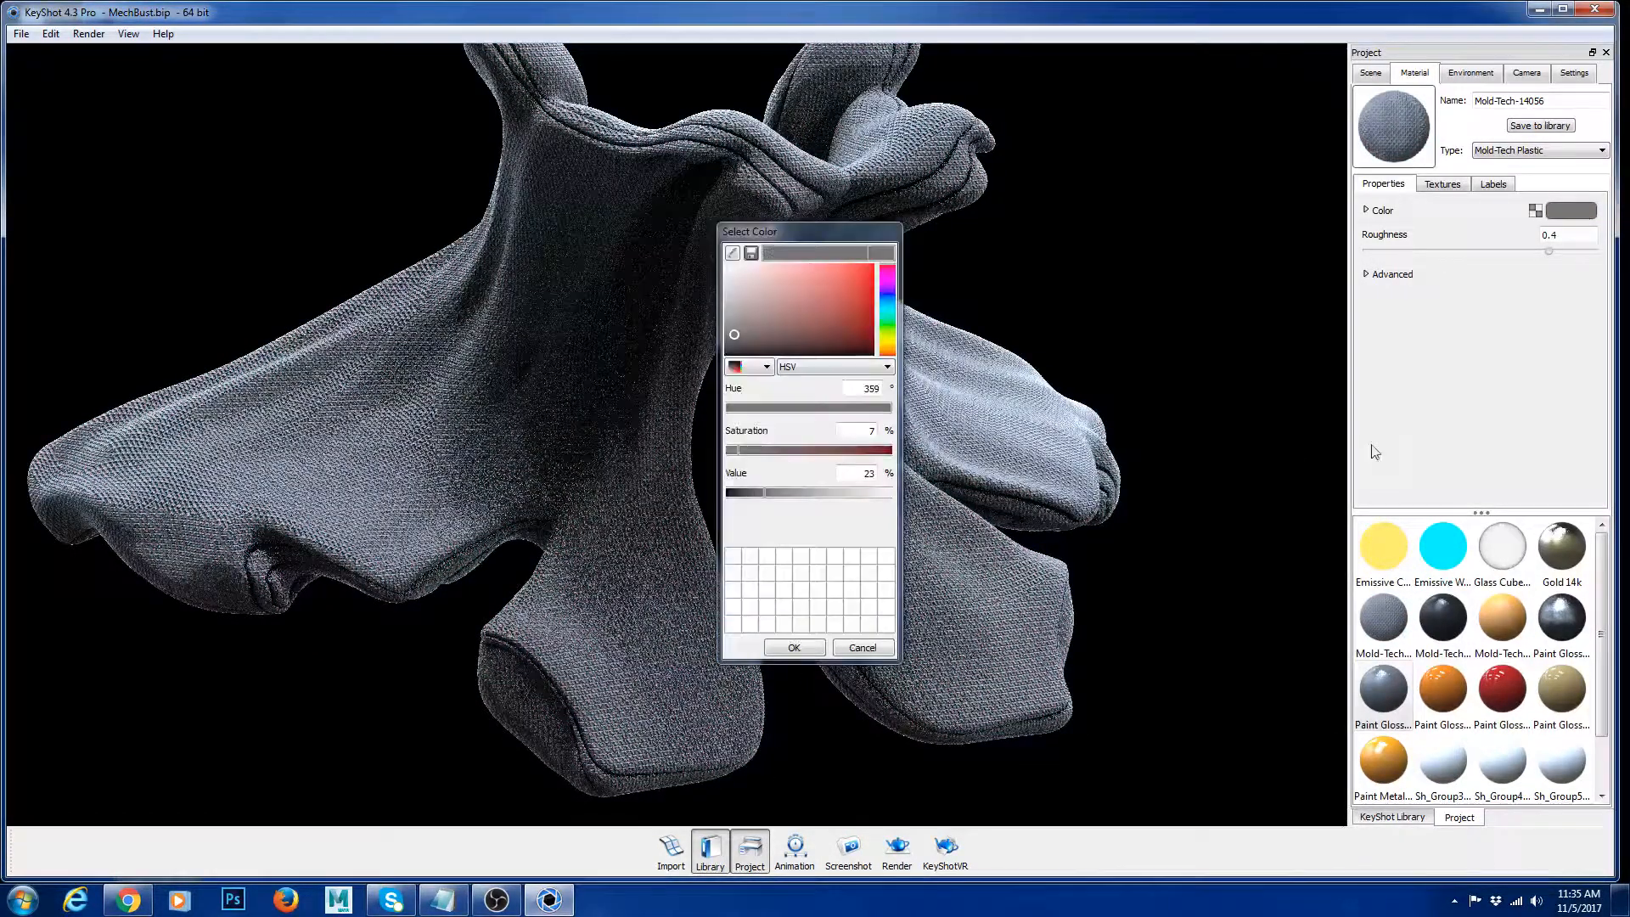
pyautogui.moveTo(837, 338); pyautogui.dragTo(834, 355)
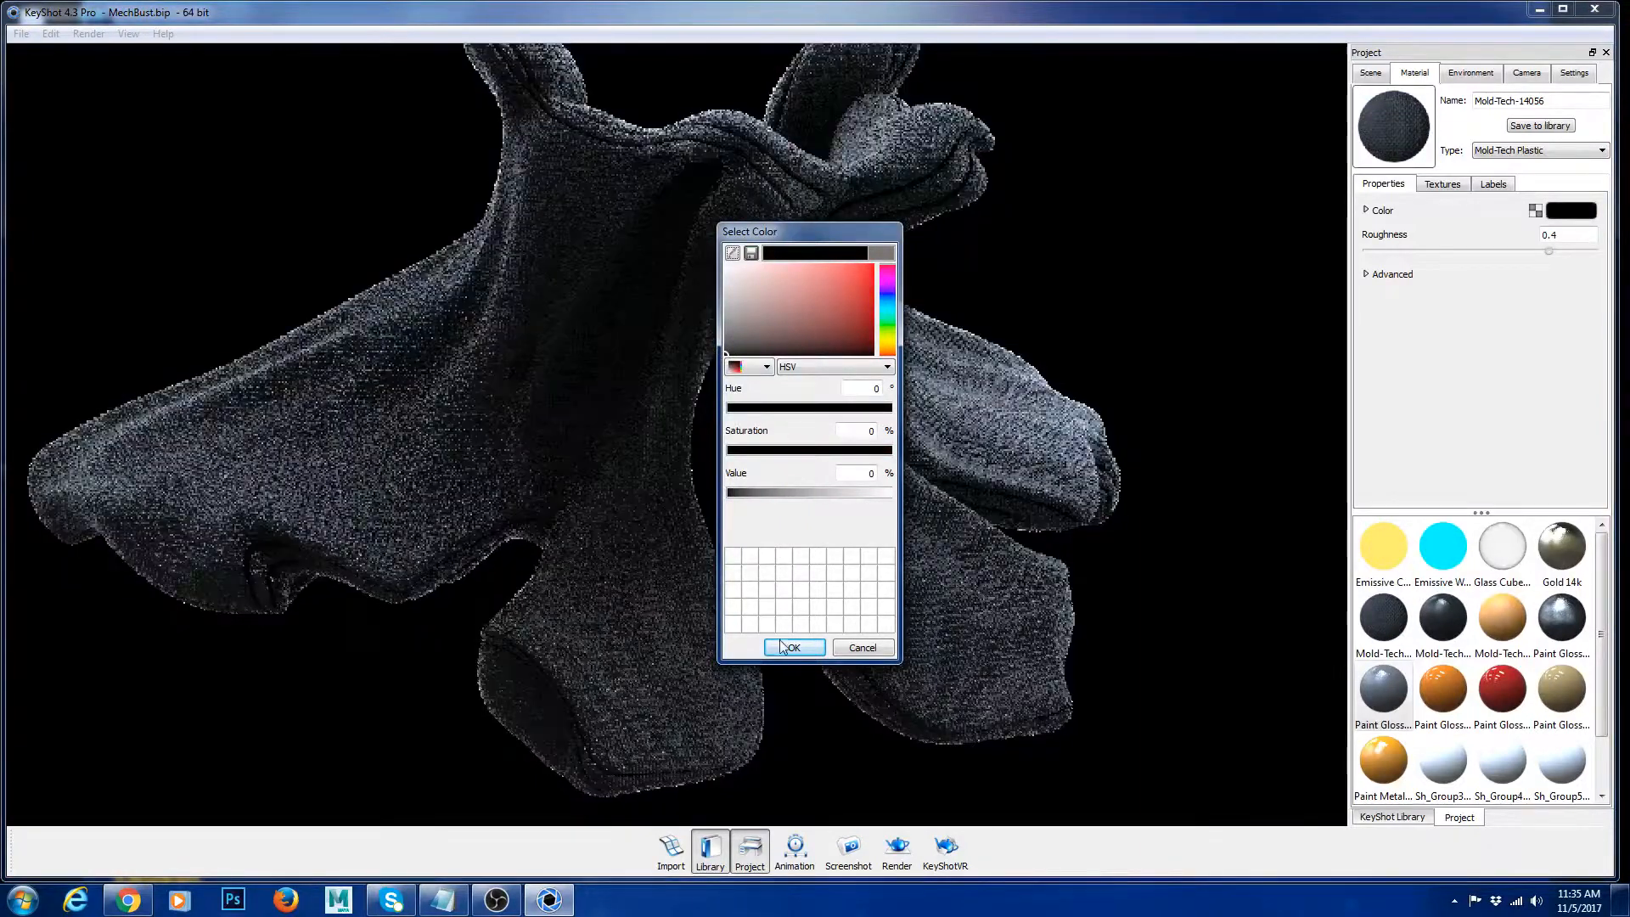
pyautogui.click(781, 645)
pyautogui.scroll(-5, 879, 340)
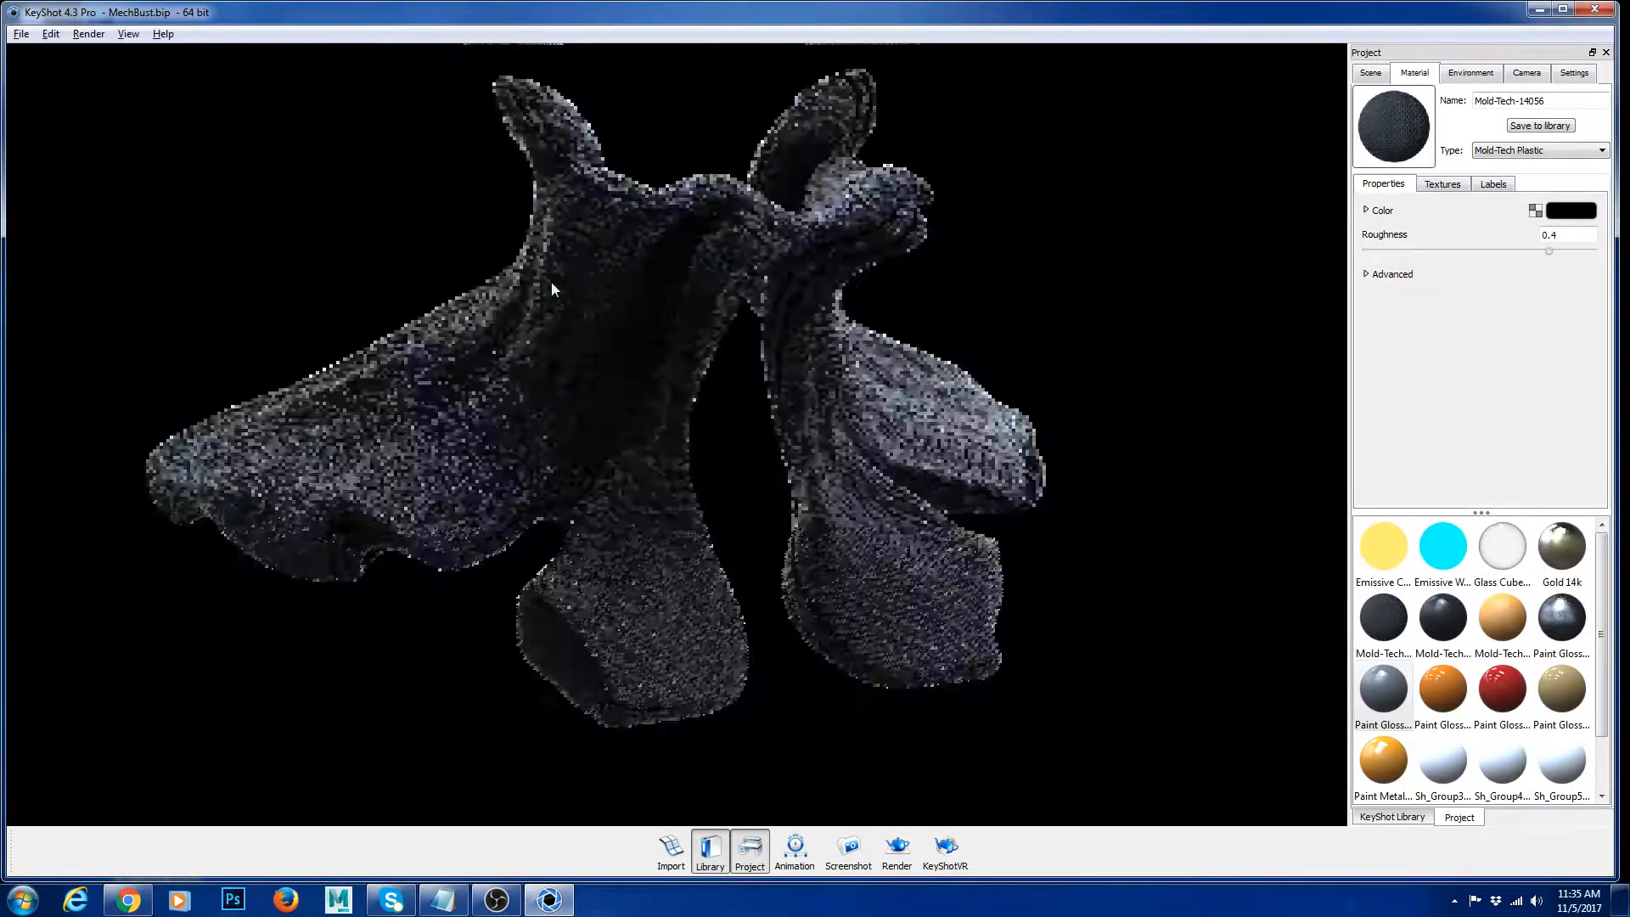
# Step: Show all hidden parts of the bust again around the isolated cloth
pyautogui.rightClick(1098, 318)
pyautogui.click(1159, 348)
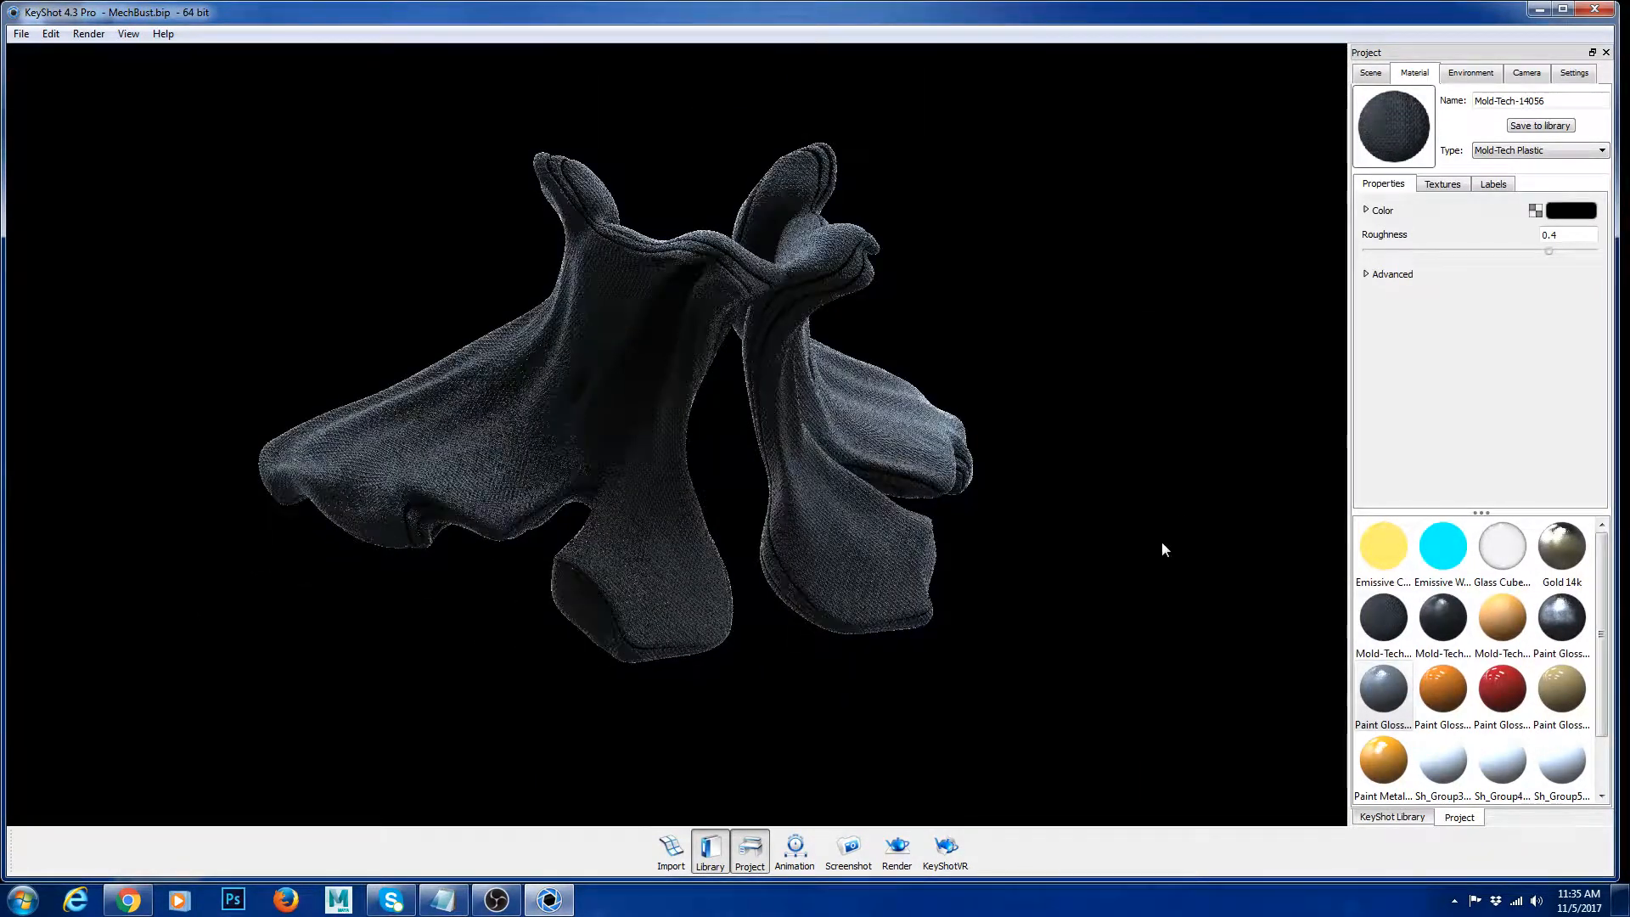
pyautogui.scroll(5, 1162, 542)
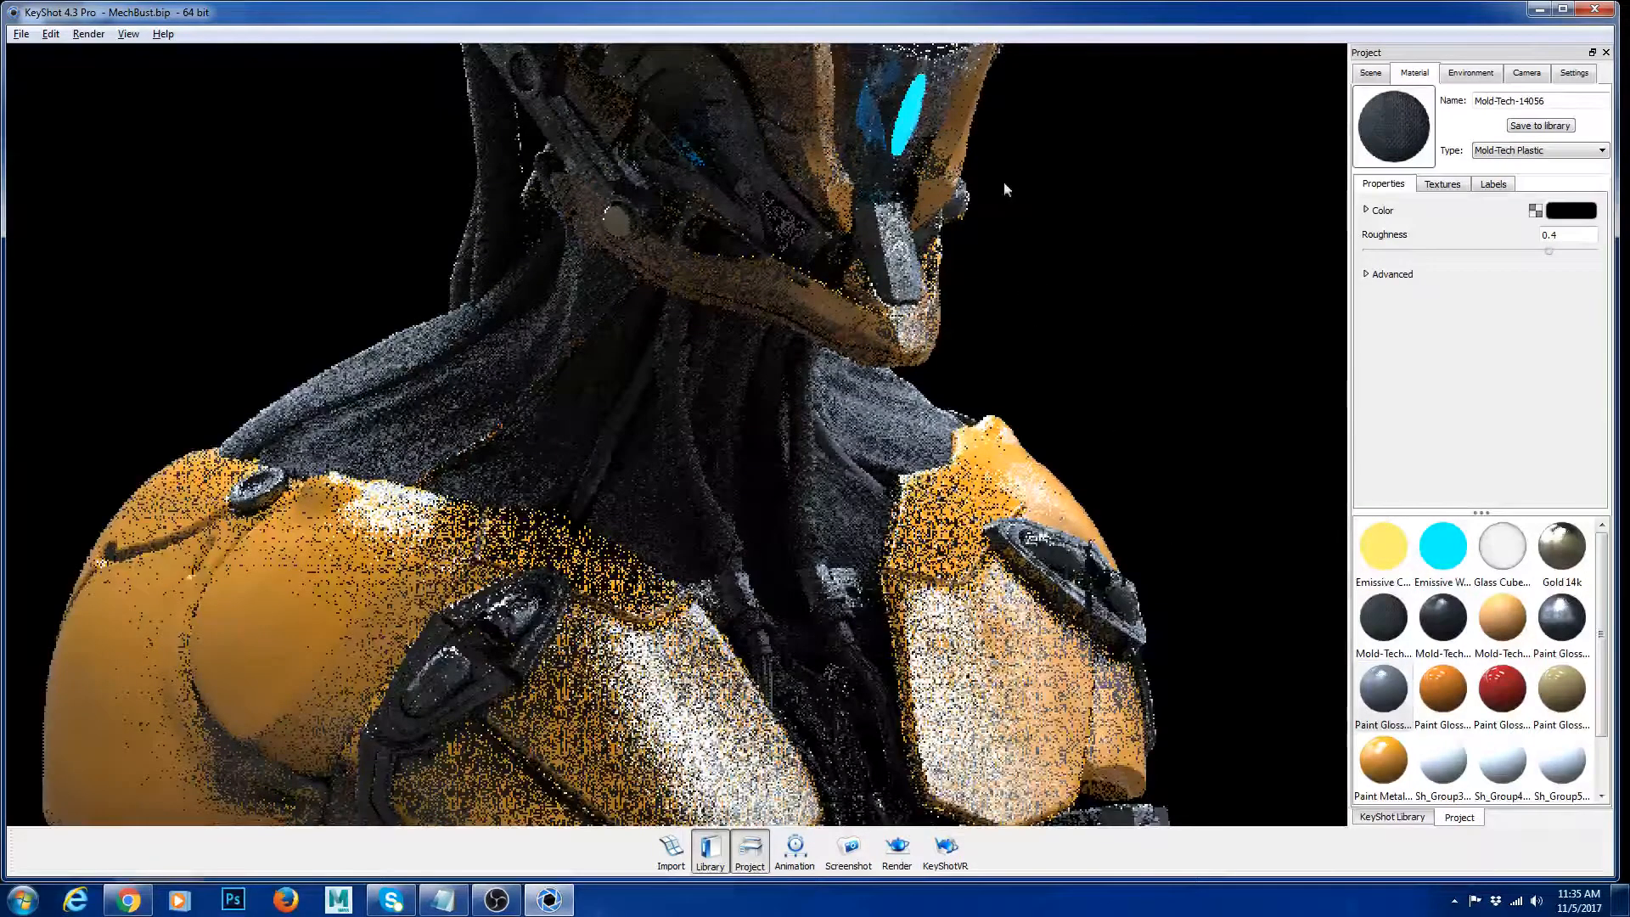
pyautogui.moveTo(1004, 182); pyautogui.dragTo(990, 372)
pyautogui.moveTo(888, 335); pyautogui.dragTo(868, 281)
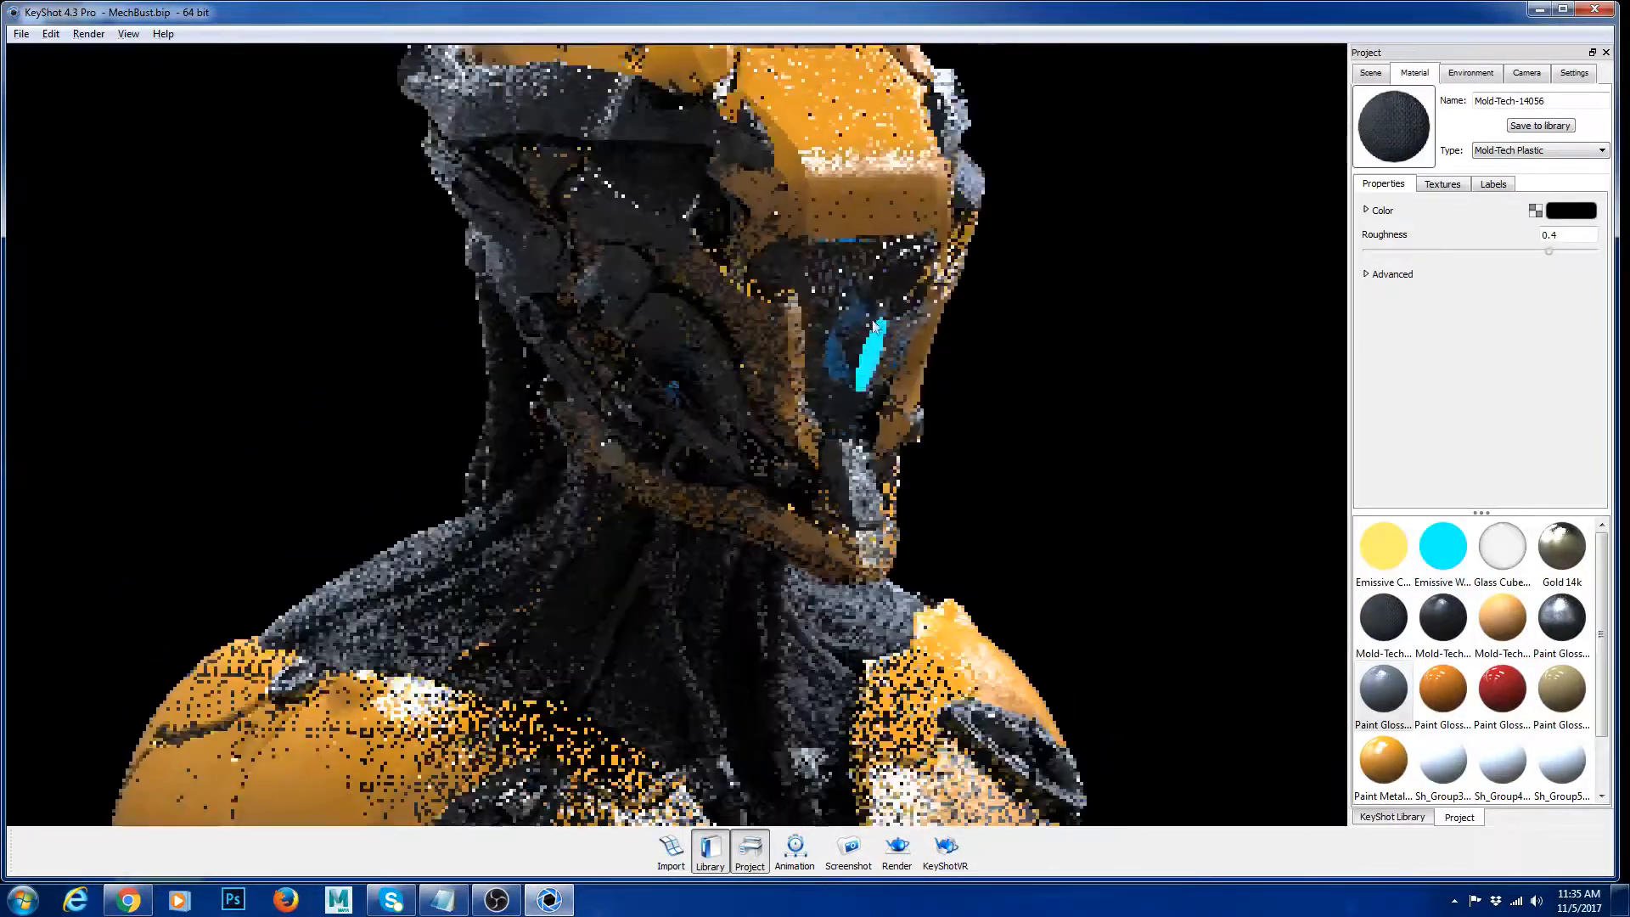
# Step: Isolate the glass visor of the helmet so that only this part is shown
pyautogui.rightClick(869, 281)
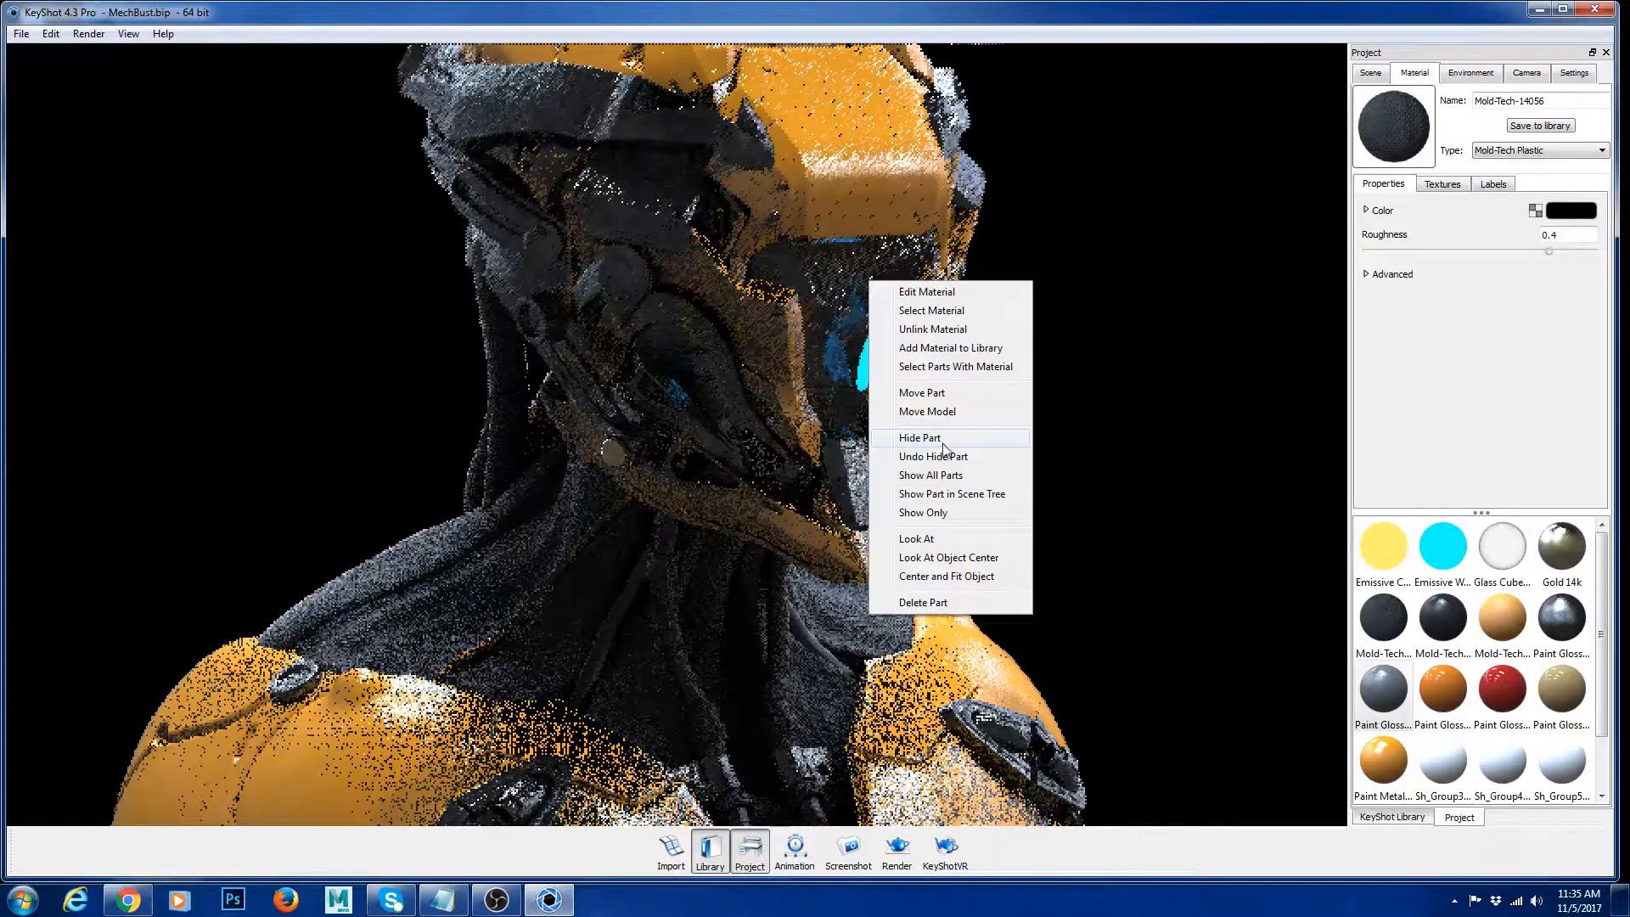
pyautogui.click(945, 509)
pyautogui.moveTo(981, 340); pyautogui.dragTo(710, 493)
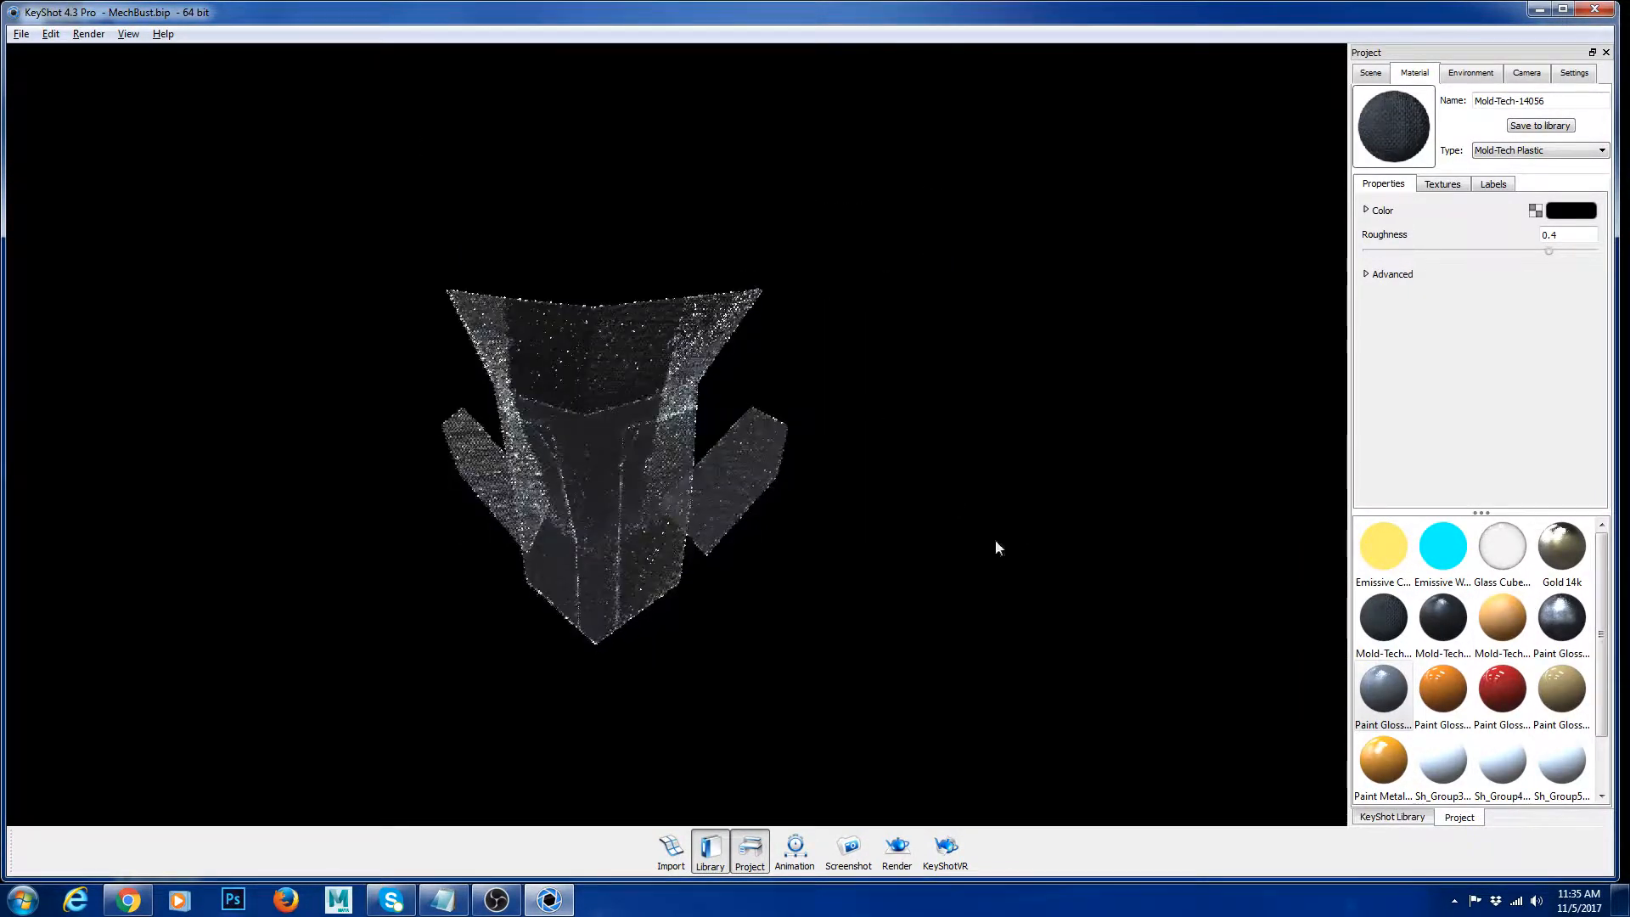
pyautogui.scroll(2, 1062, 594)
# Step: Collapse the Metal category in the material library and view the Glass materials
pyautogui.click(1402, 822)
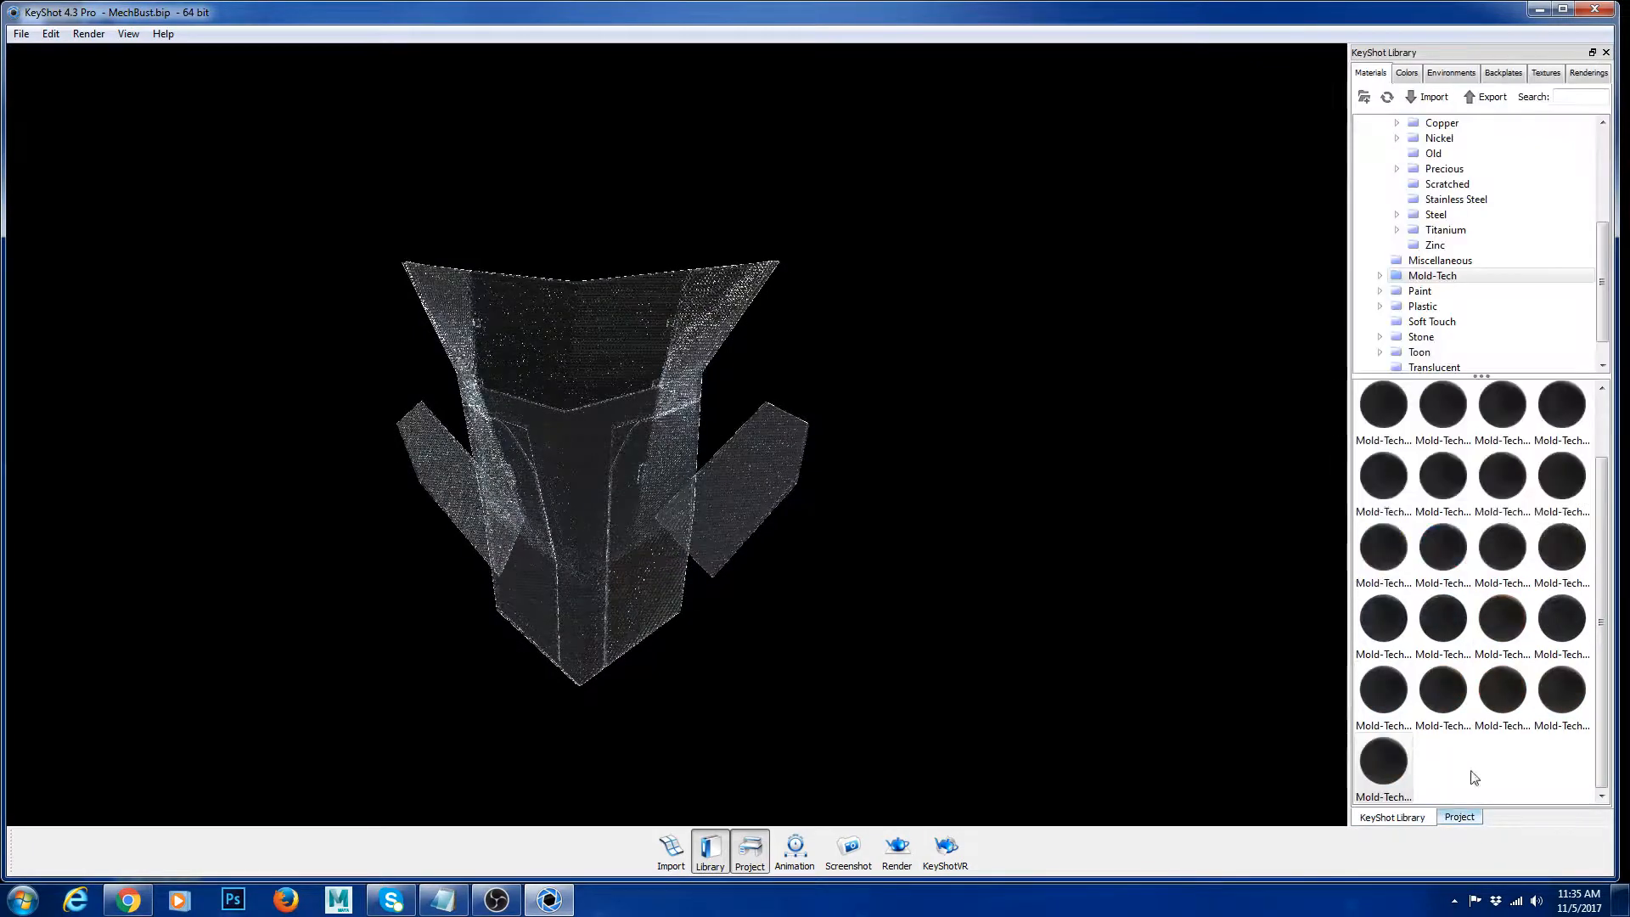
pyautogui.scroll(4, 1424, 229)
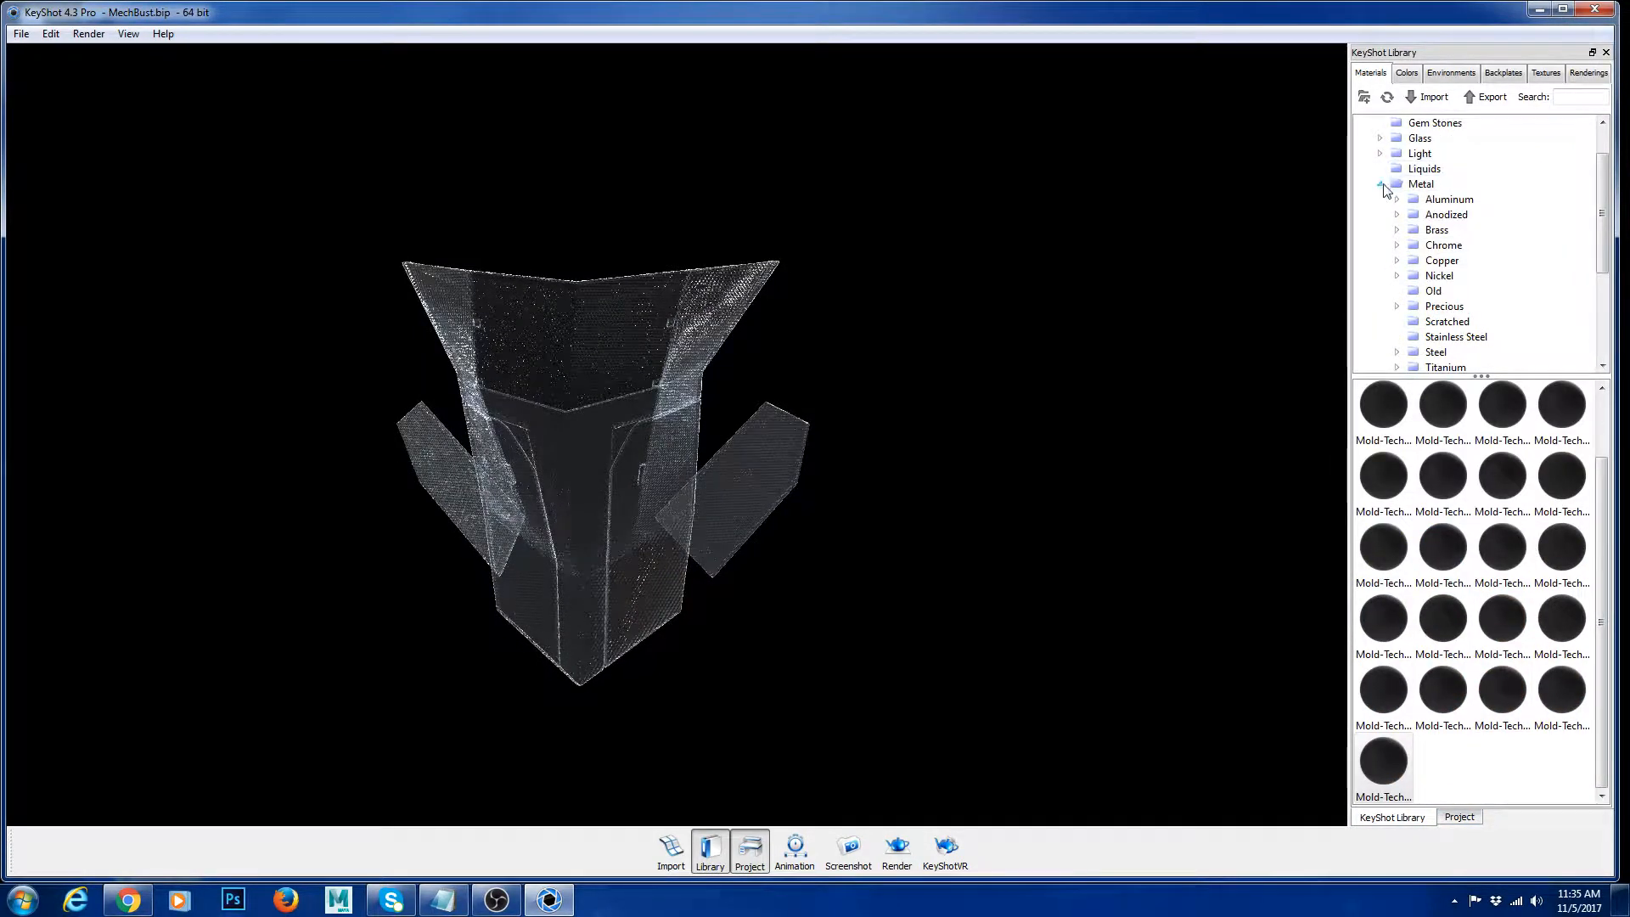
pyautogui.click(1380, 184)
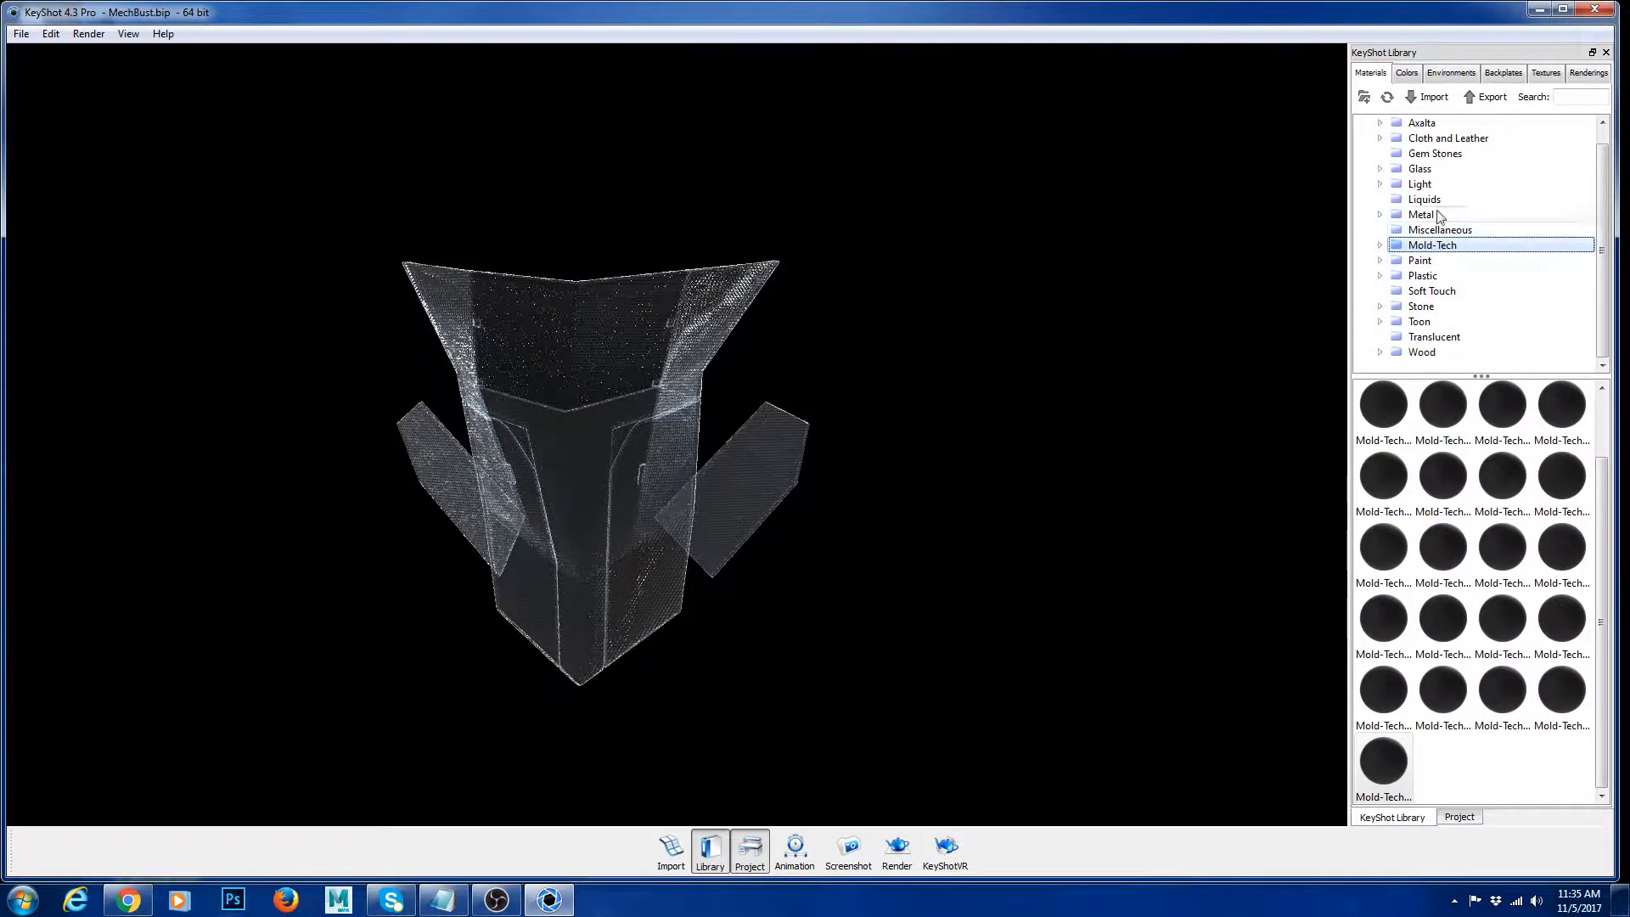
pyautogui.click(1421, 171)
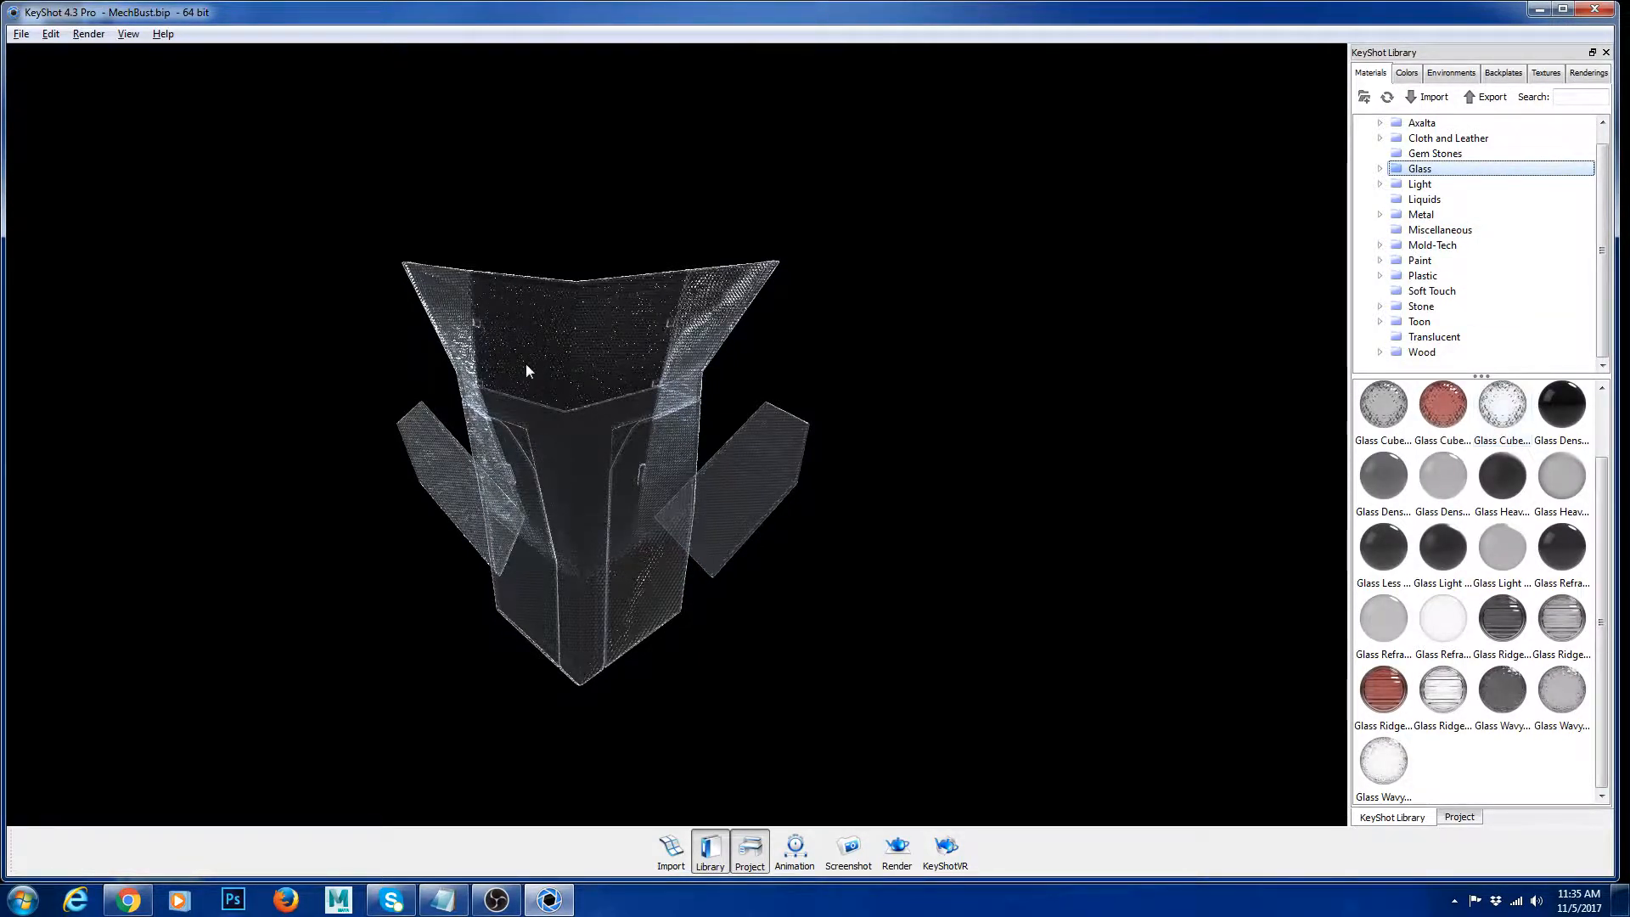
# Step: Open the visor's Glass Cubes White material for editing and view its bump texture settings
pyautogui.scroll(15, 527, 364)
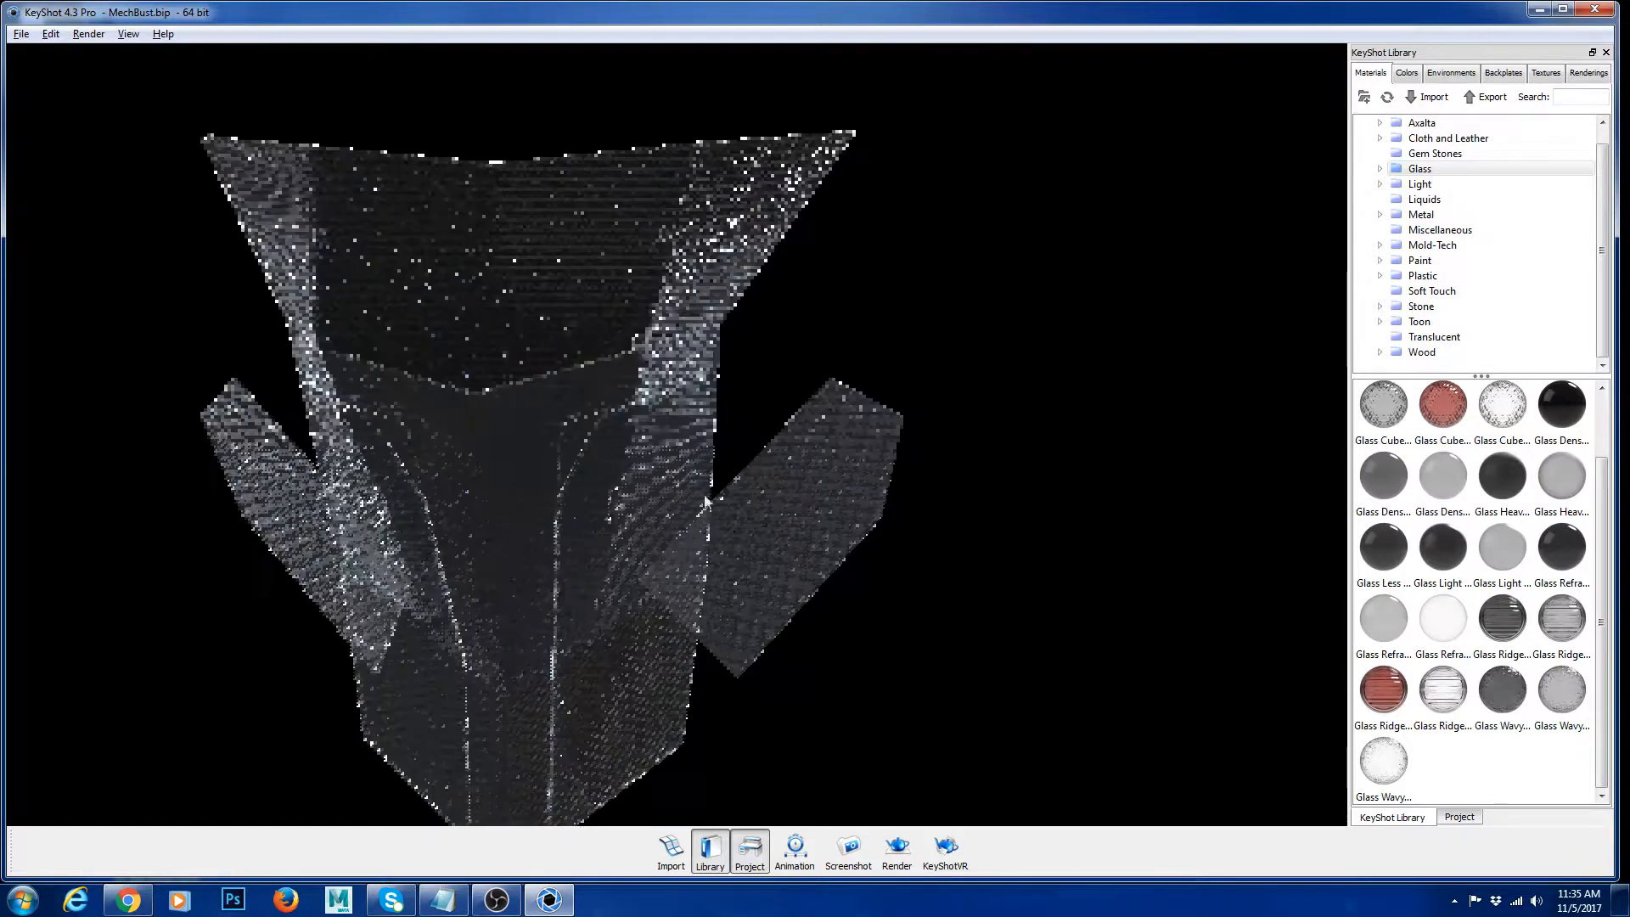
pyautogui.scroll(12, 705, 501)
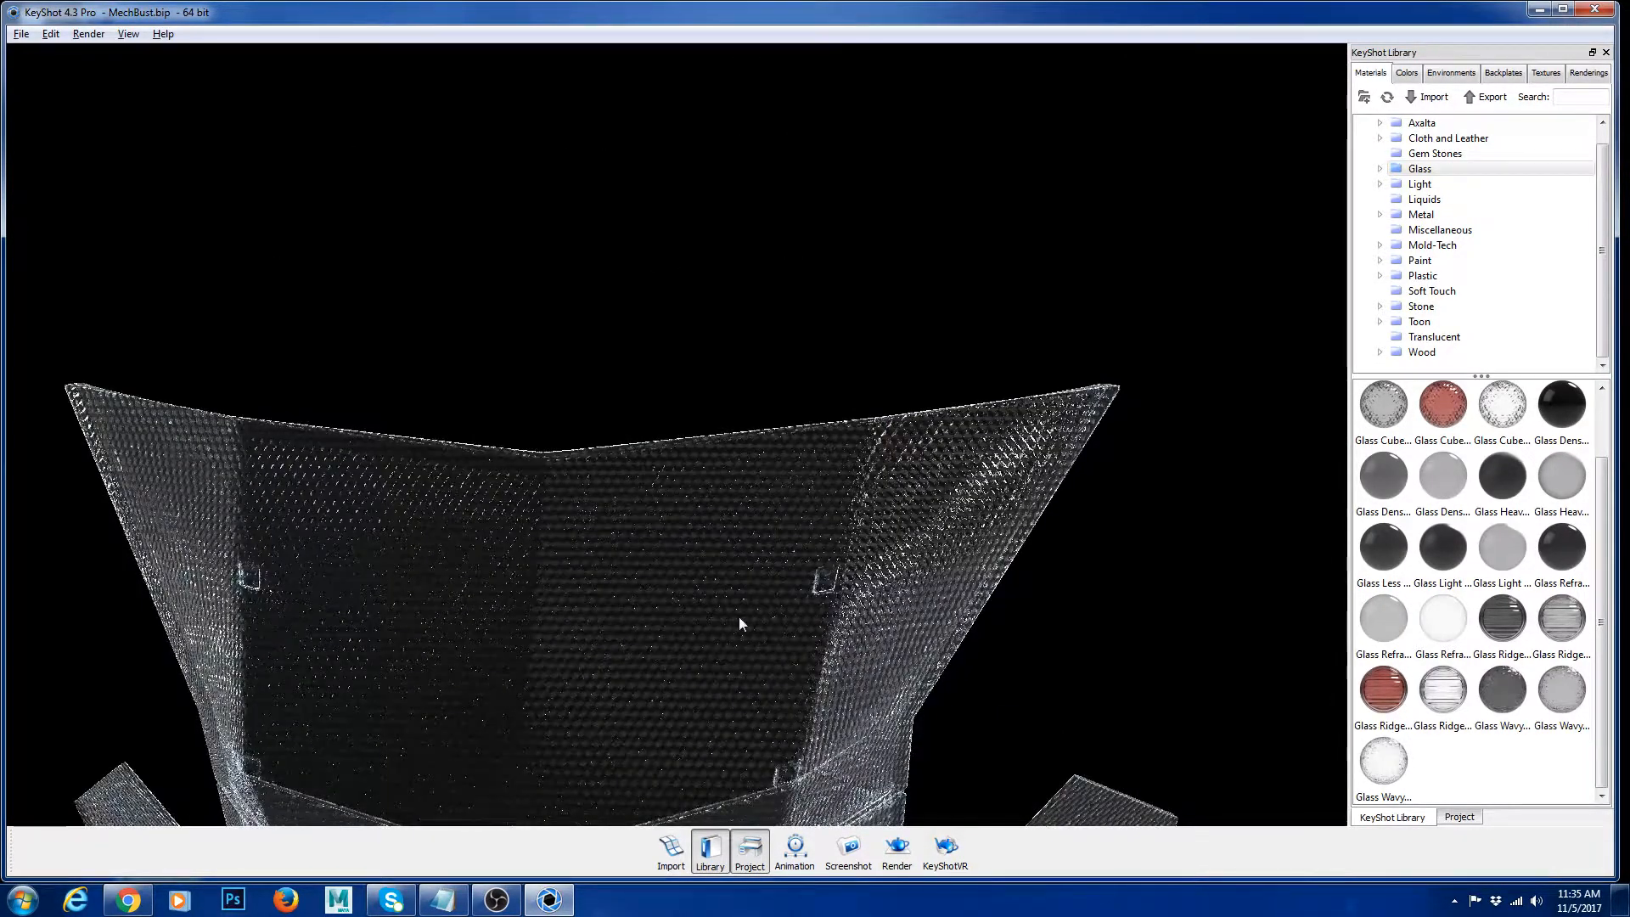
pyautogui.moveTo(738, 616); pyautogui.dragTo(765, 453, button='middle')
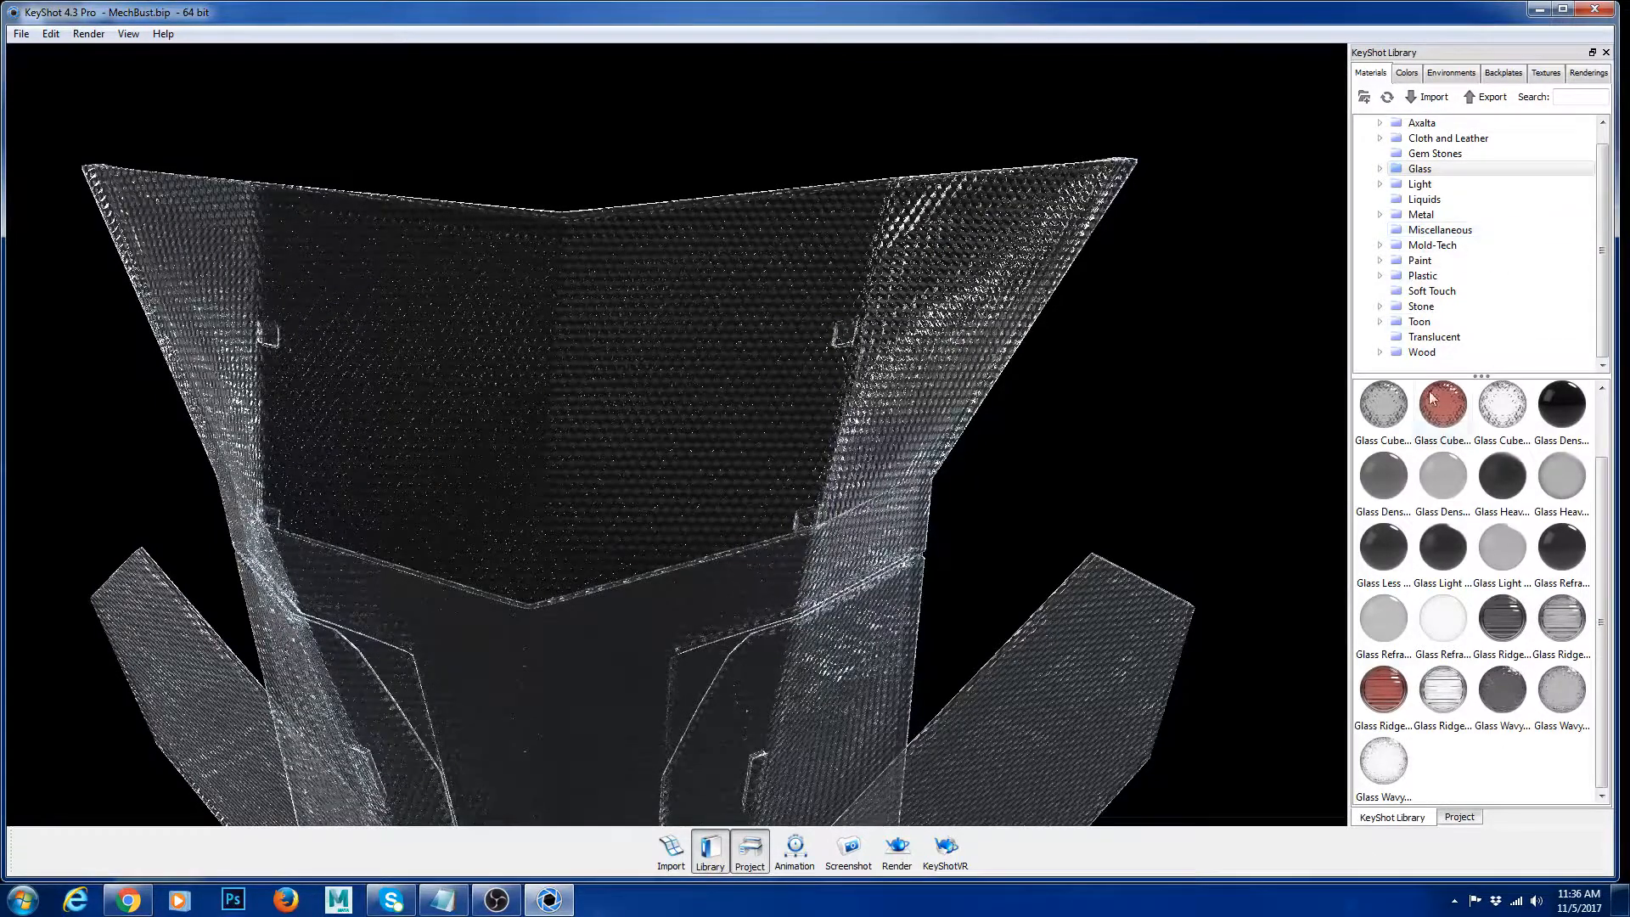
pyautogui.doubleClick(760, 348)
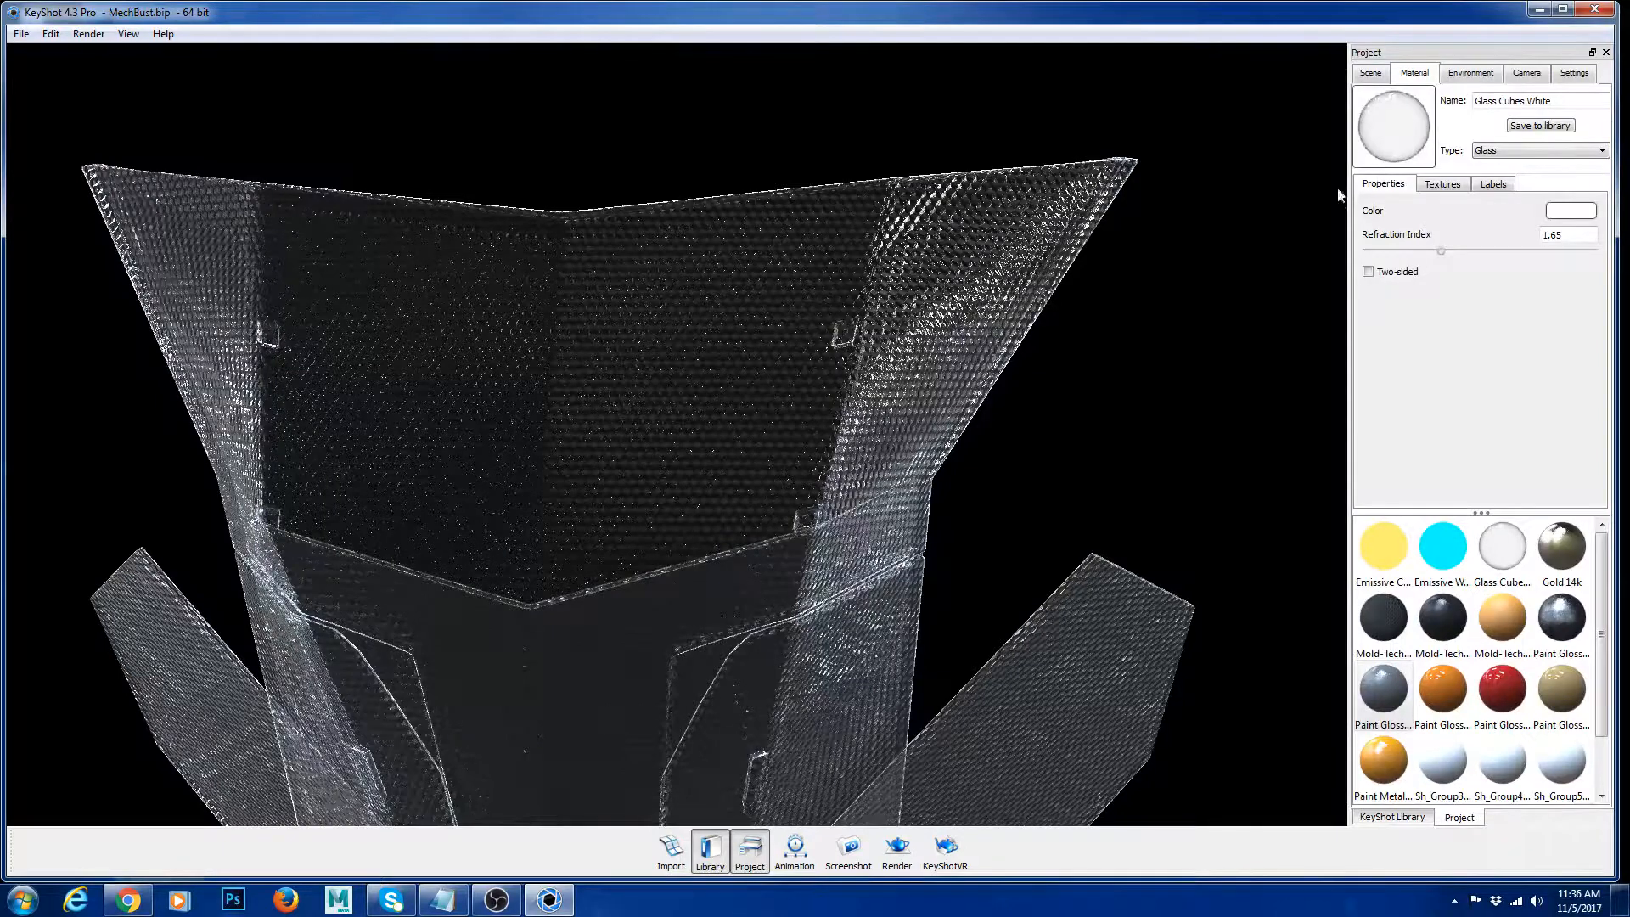
pyautogui.click(1443, 184)
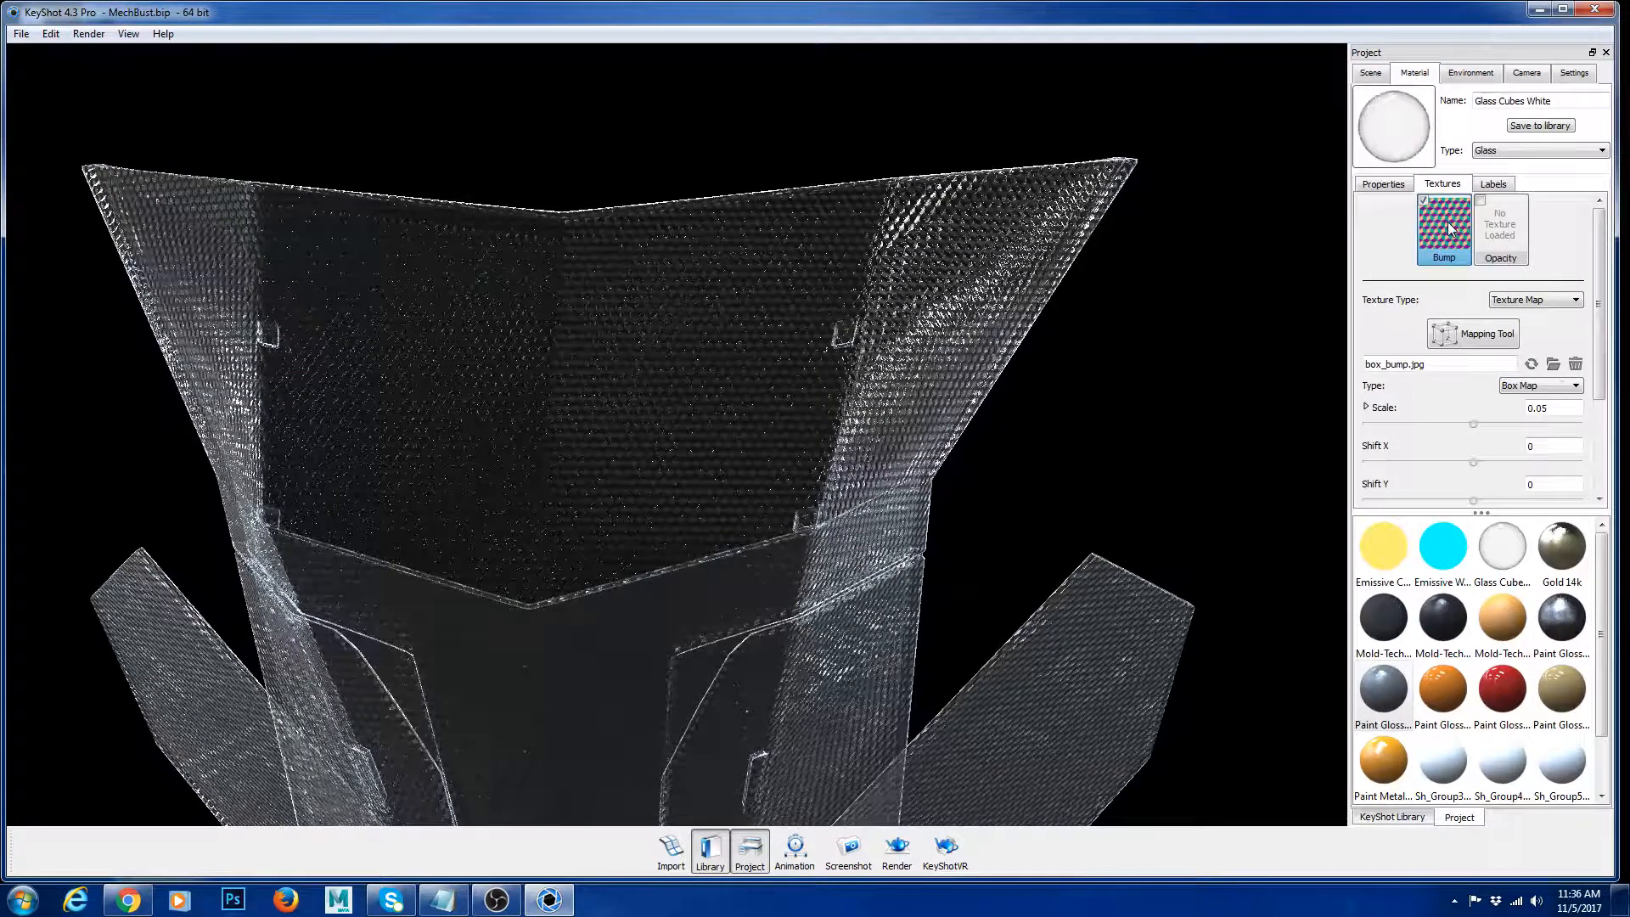
# Step: Try a scale of 1 for the visor's bump texture and set it back to 0.05
pyautogui.click(1544, 408)
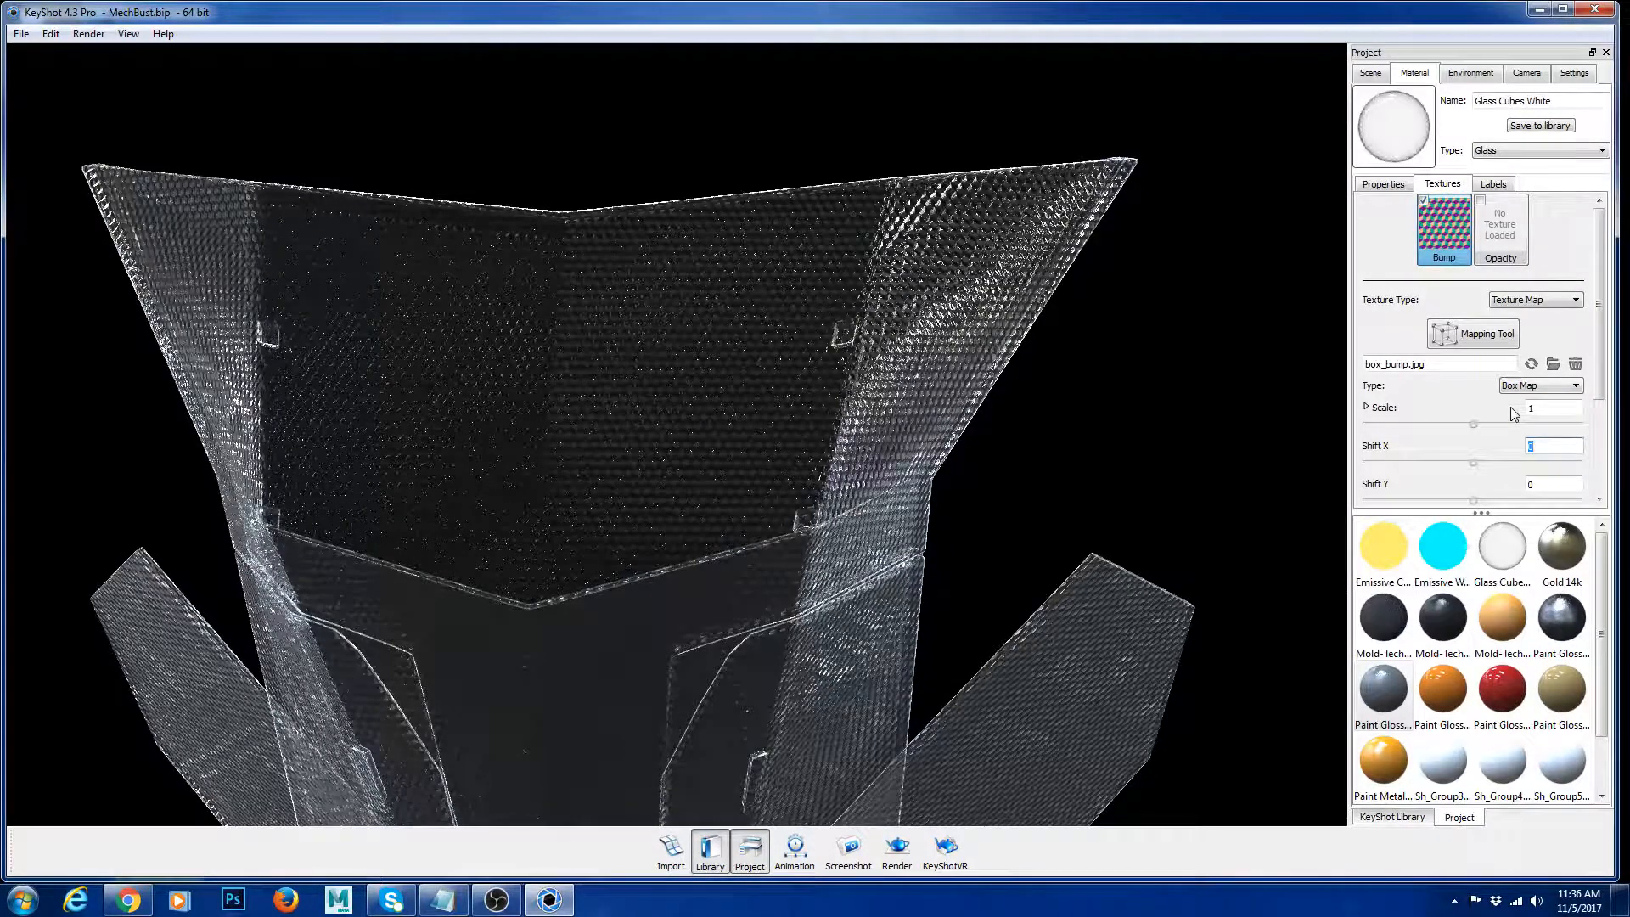
pyautogui.write('1')
pyautogui.press('Tab')
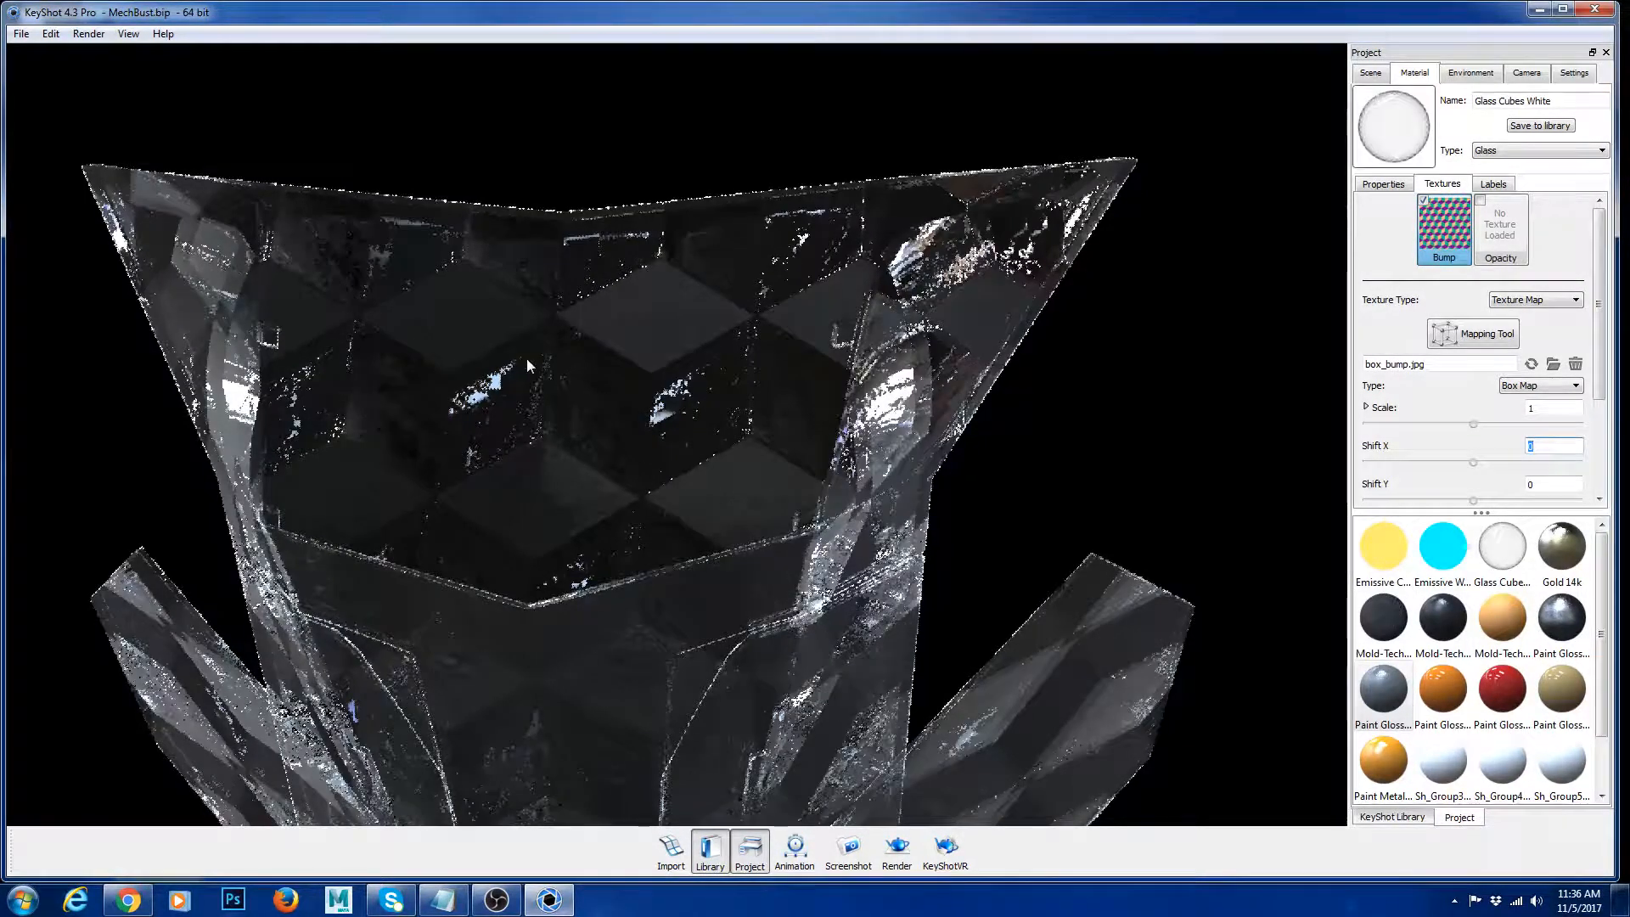
pyautogui.click(1561, 409)
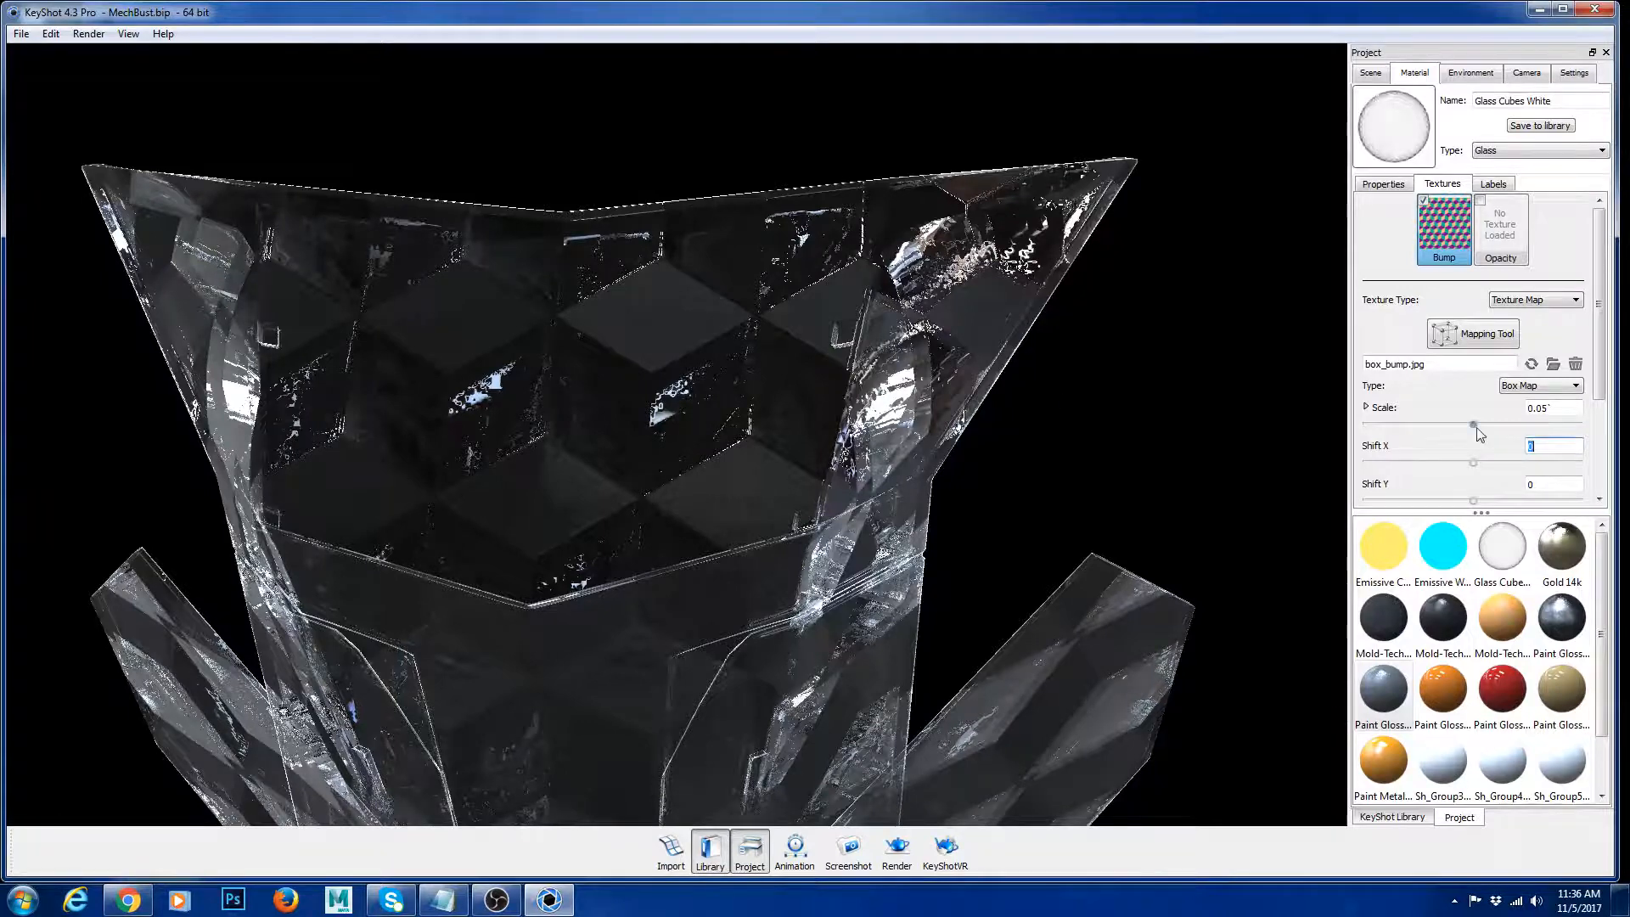
pyautogui.click(1565, 409)
pyautogui.press('Return')
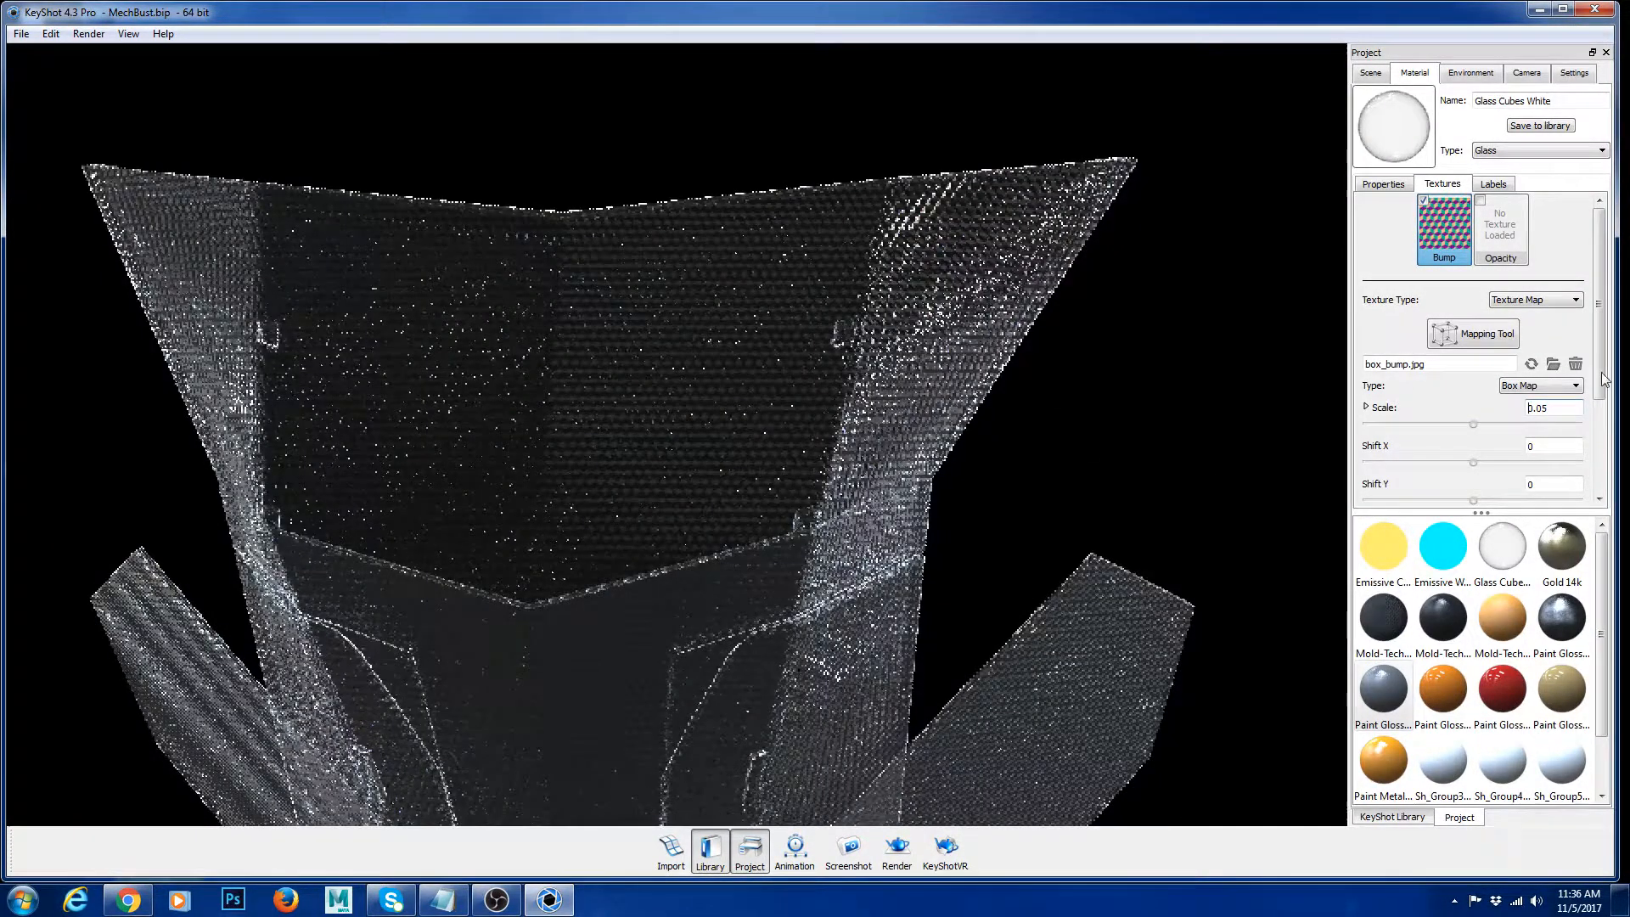
# Step: Try bump heights of 1 and -0.4 on the visor's glass texture
pyautogui.scroll(-3, 1605, 379)
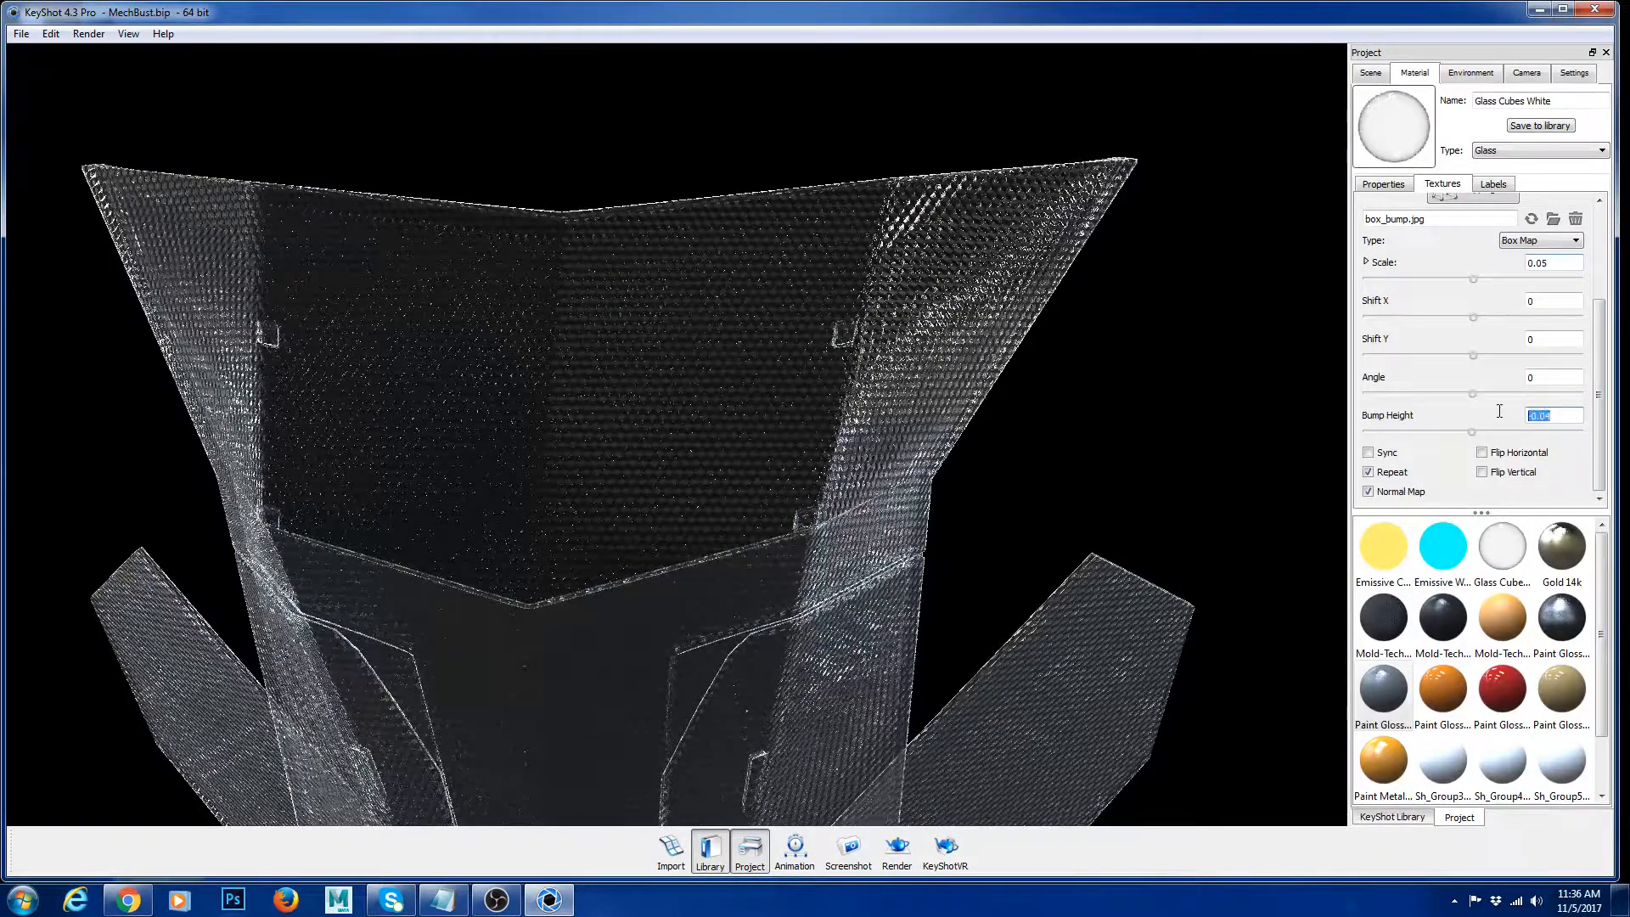
pyautogui.write('1')
pyautogui.press('Tab')
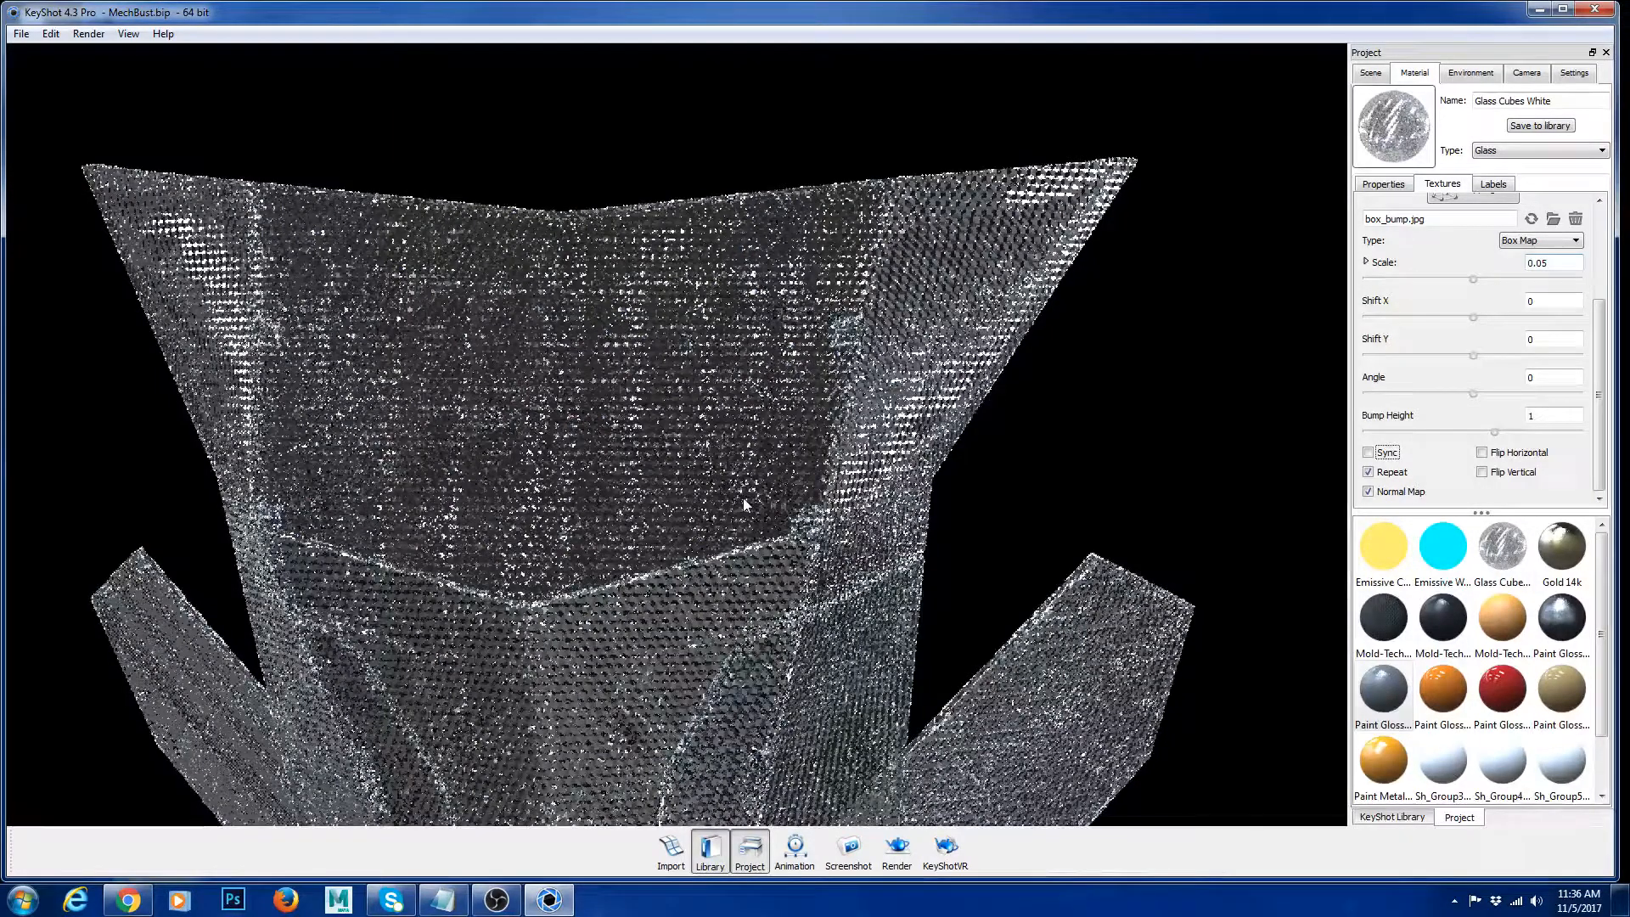
pyautogui.hotkey('shift', 'Tab')
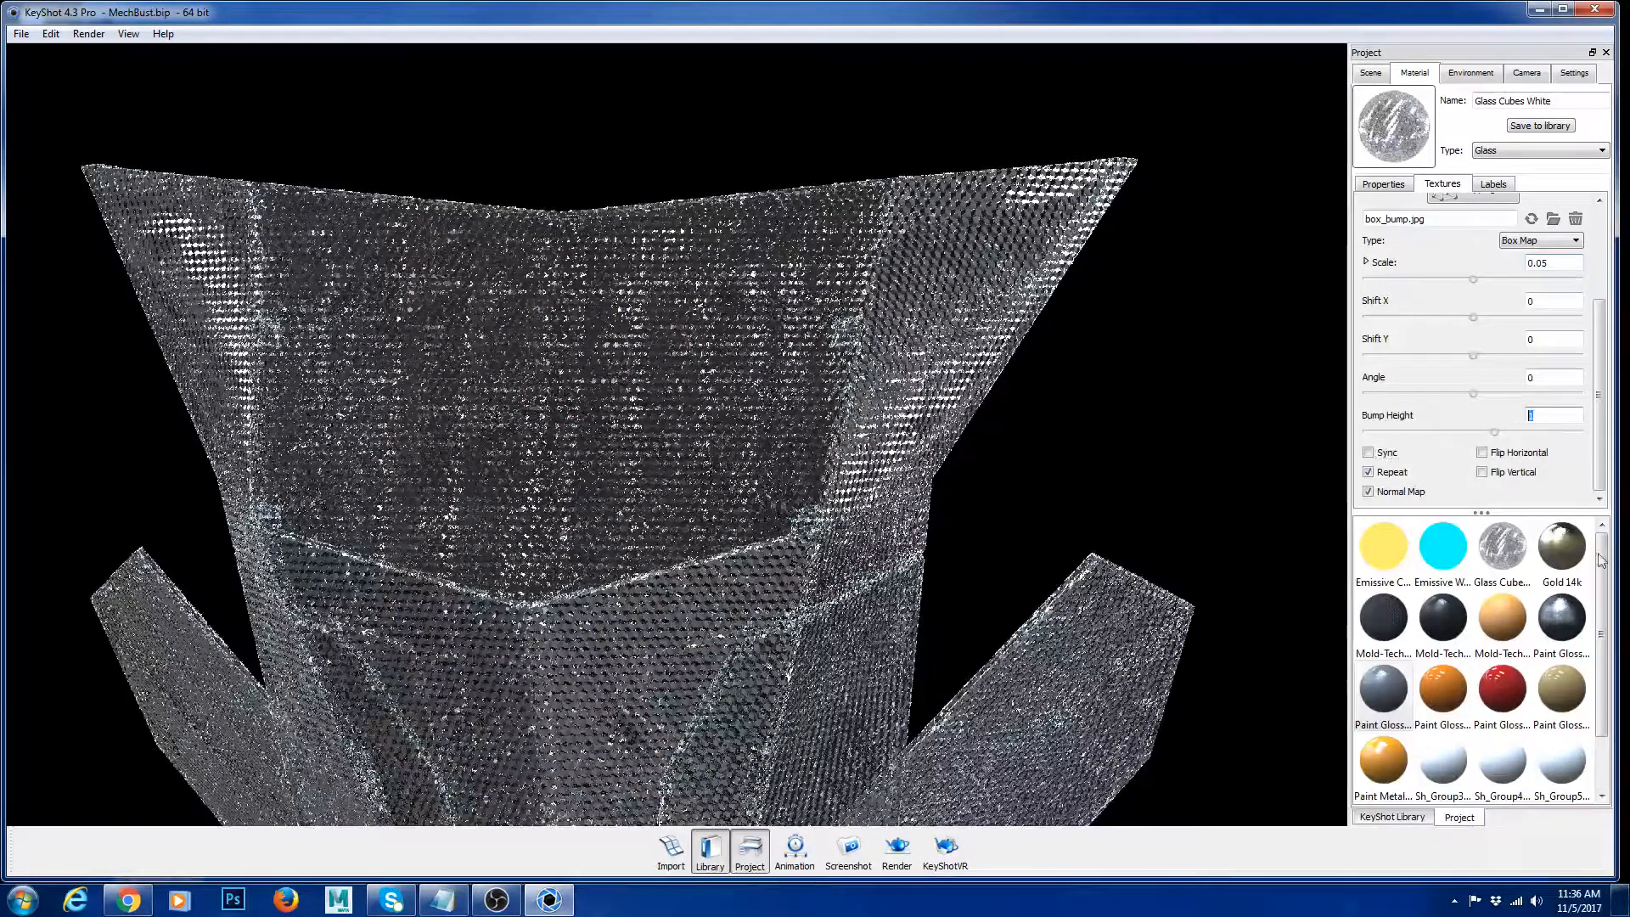
pyautogui.write('-0.4')
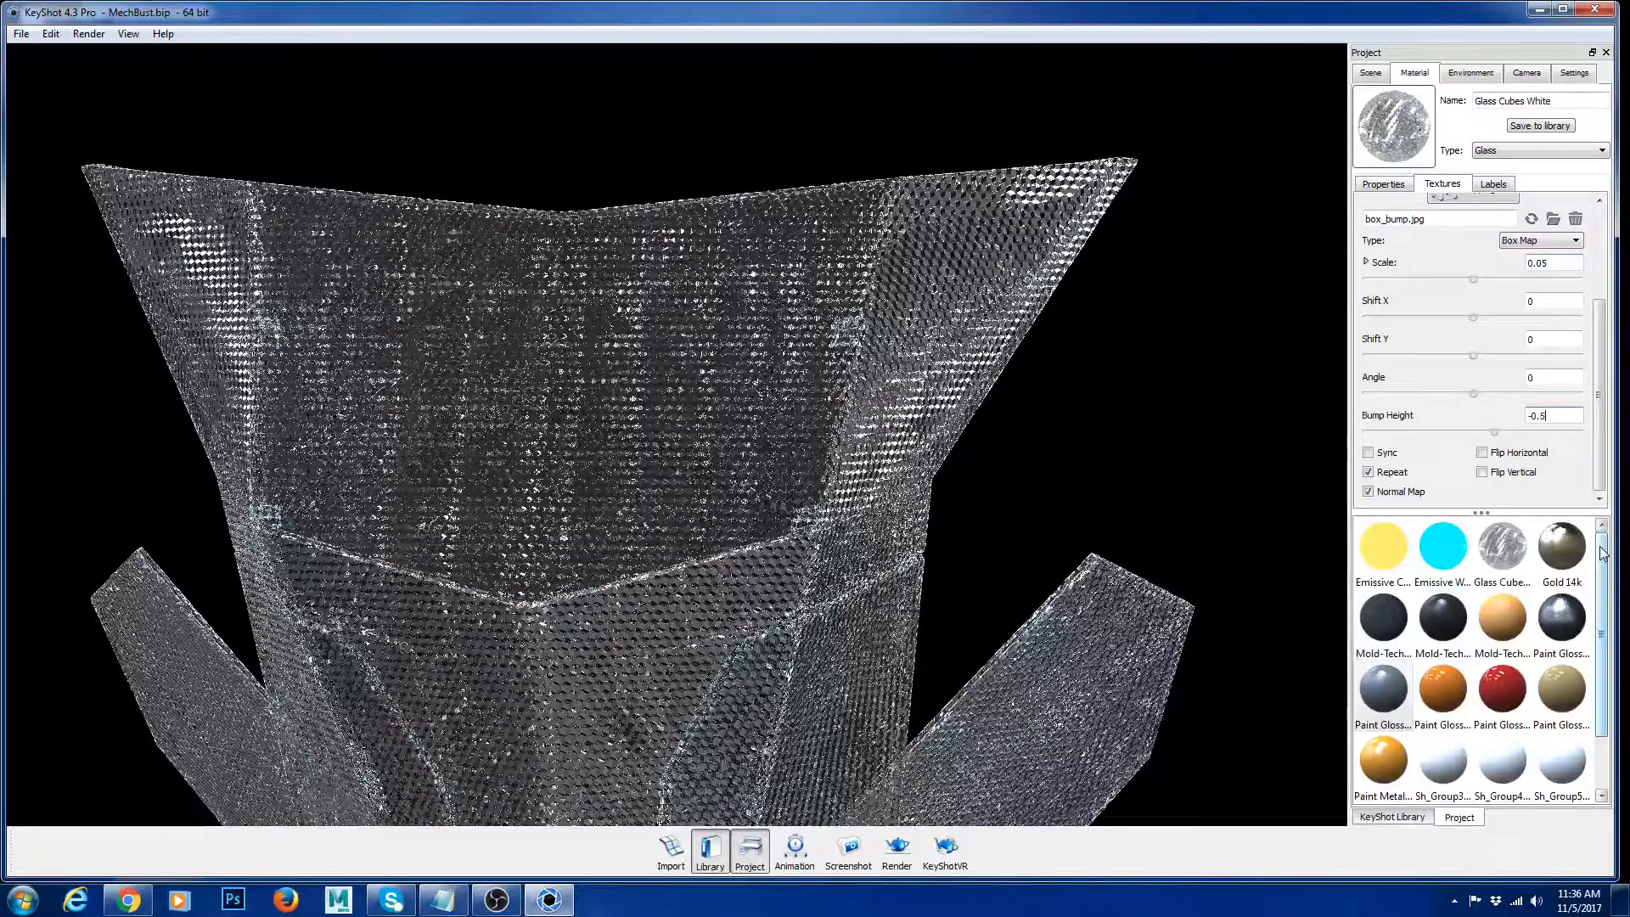
pyautogui.press('Tab')
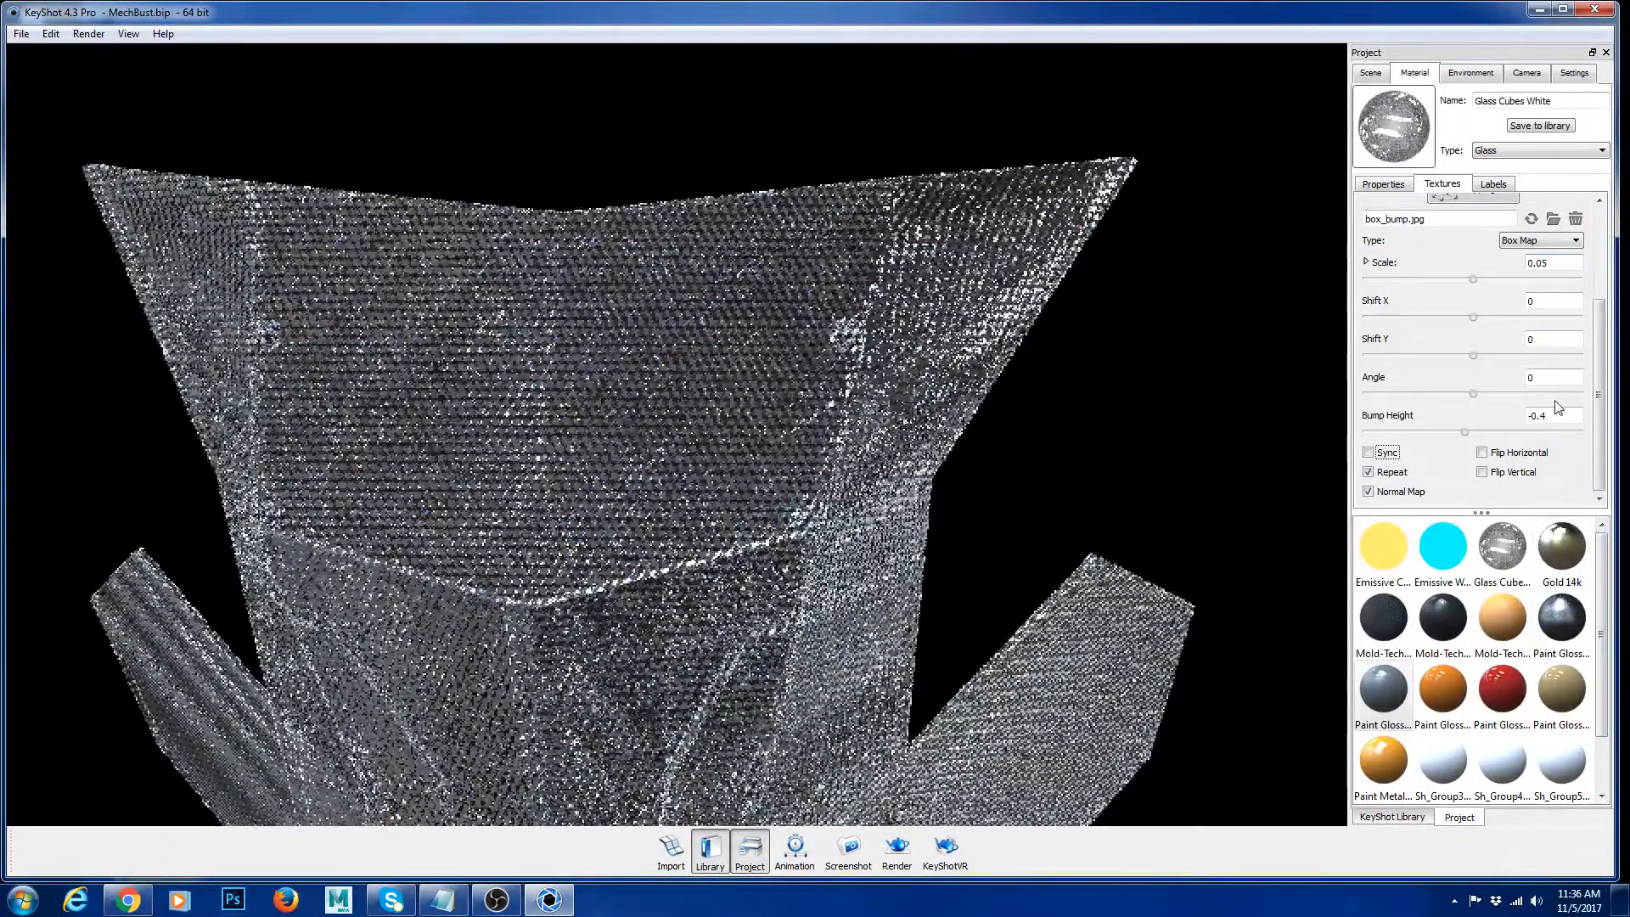
# Step: Set the bump height of the visor's glass texture to -0.05
pyautogui.click(1567, 415)
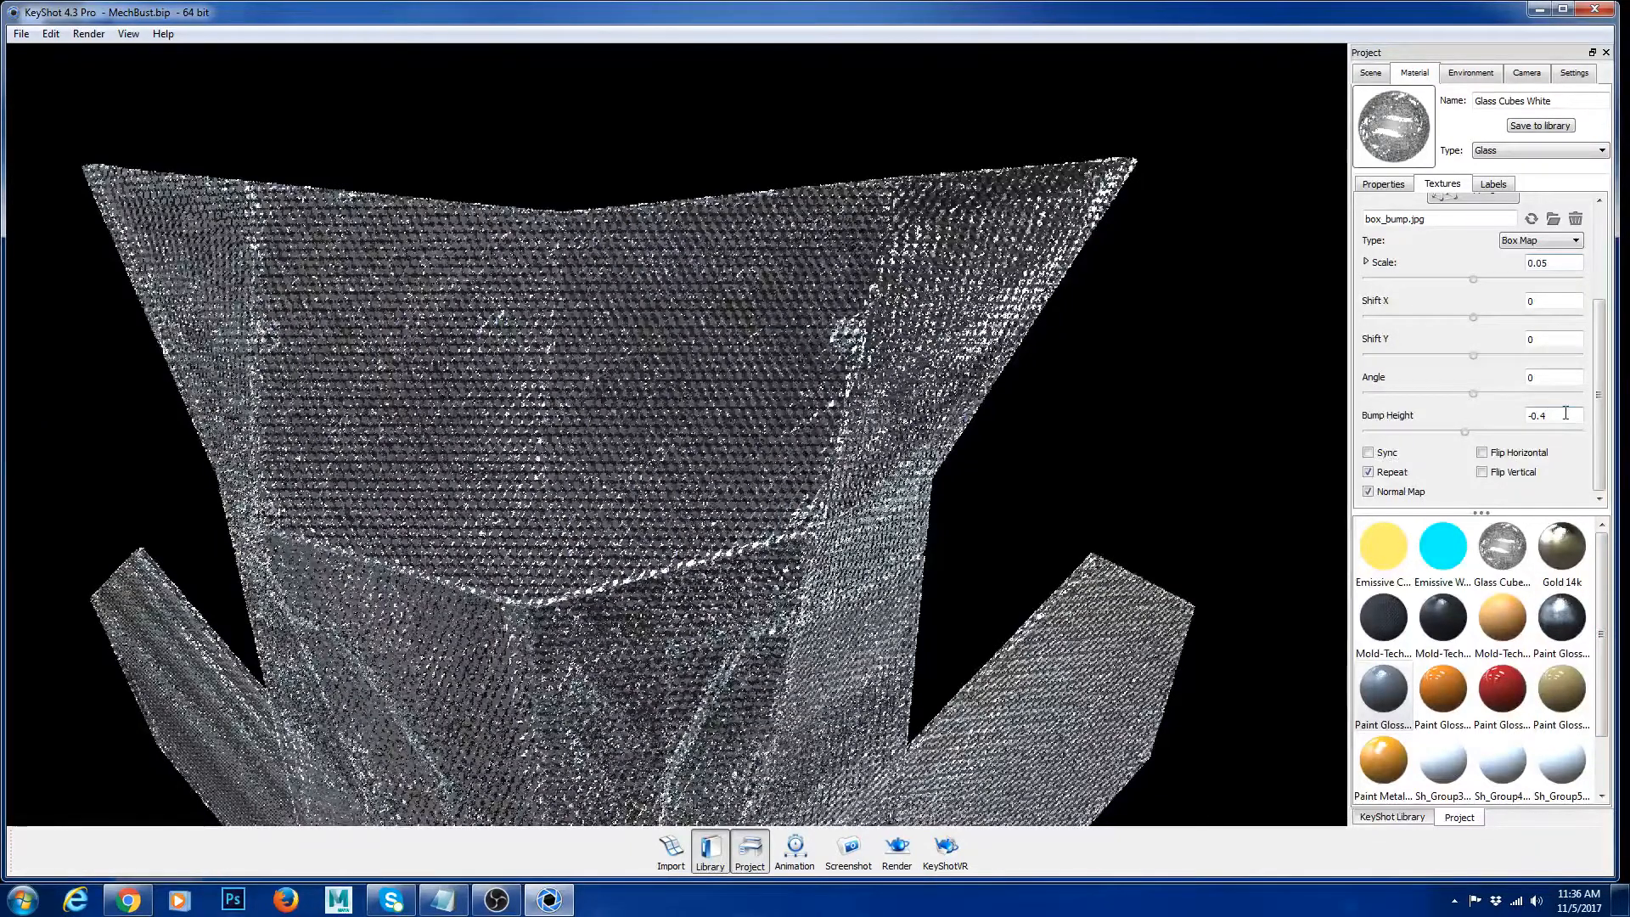
pyautogui.write('05')
pyautogui.press('Return')
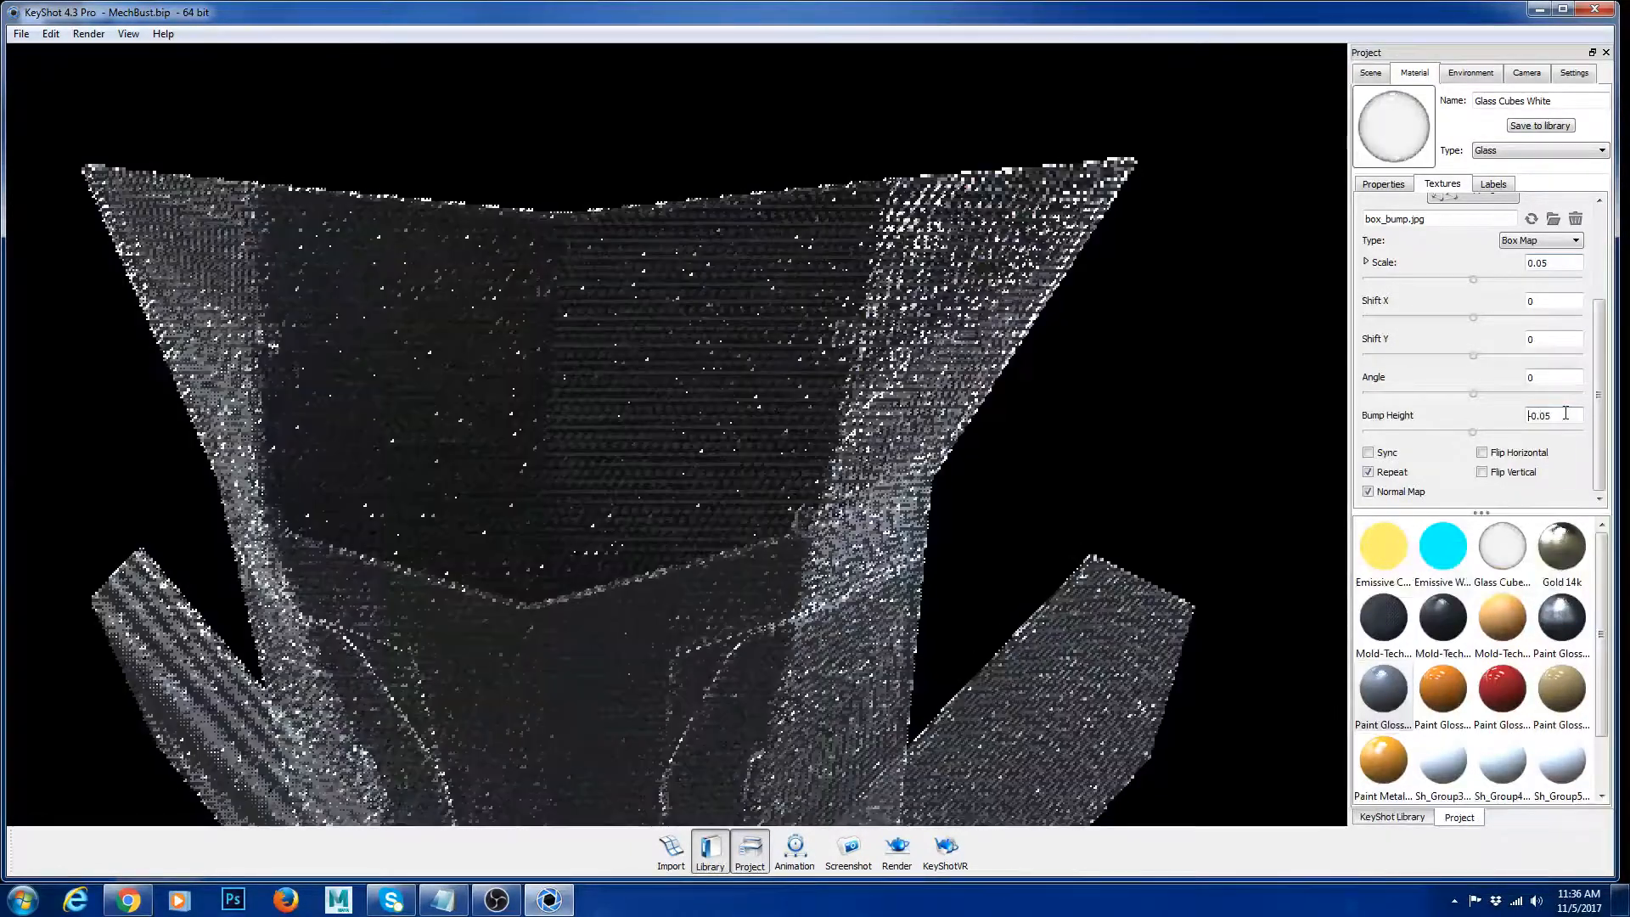
pyautogui.scroll(3, 1562, 392)
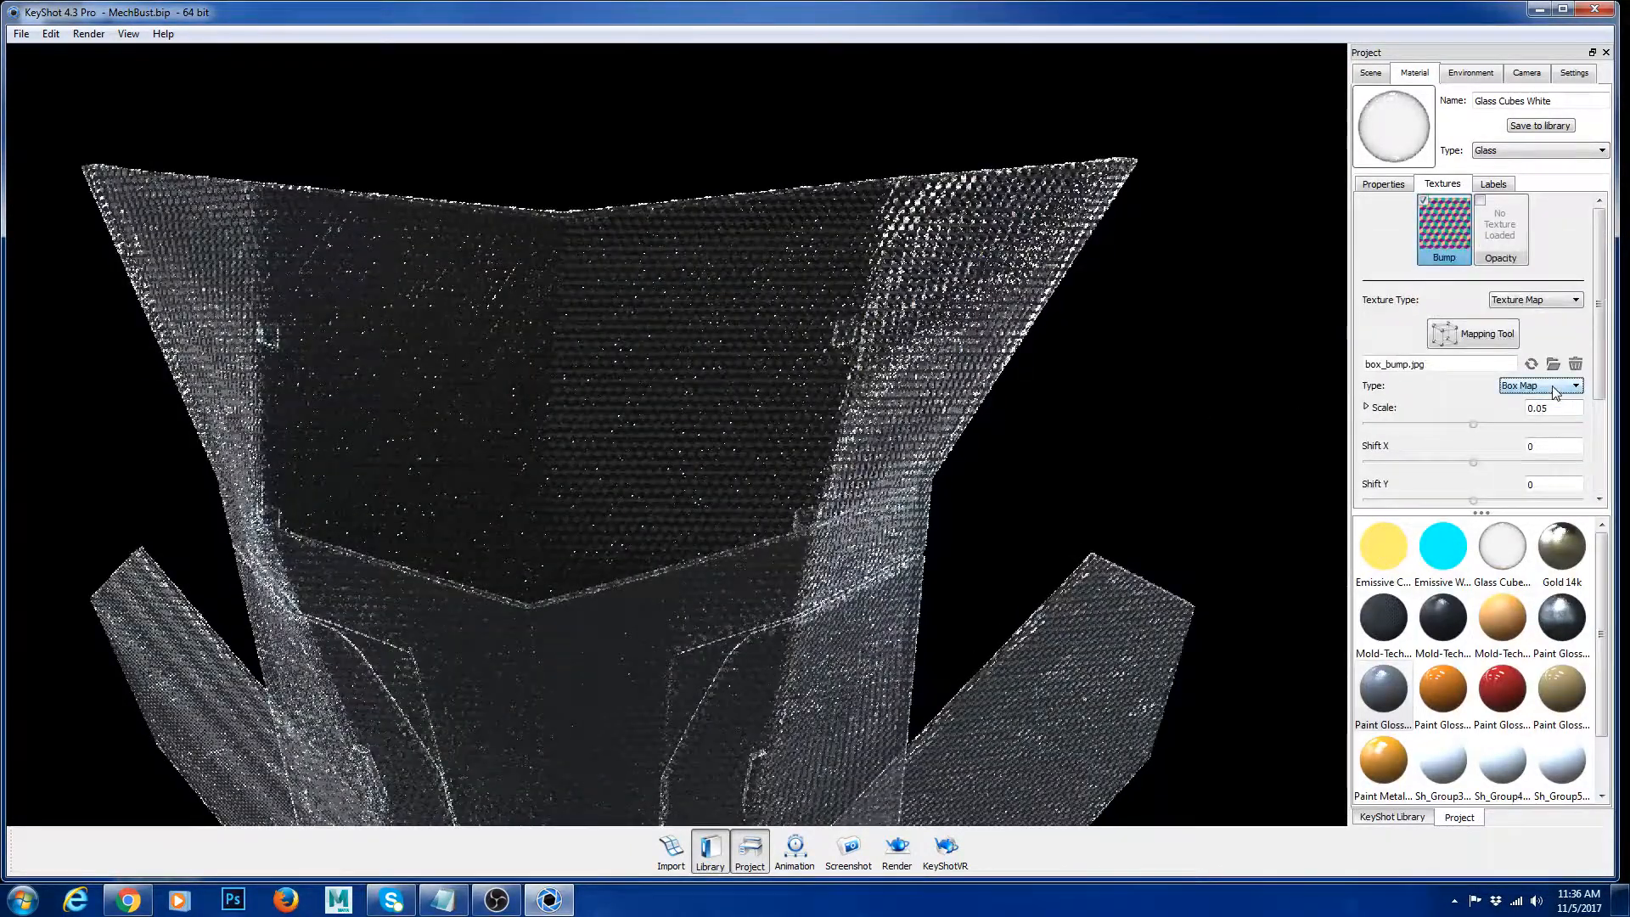
pyautogui.scroll(-3, 1463, 390)
pyautogui.scroll(2, 1475, 374)
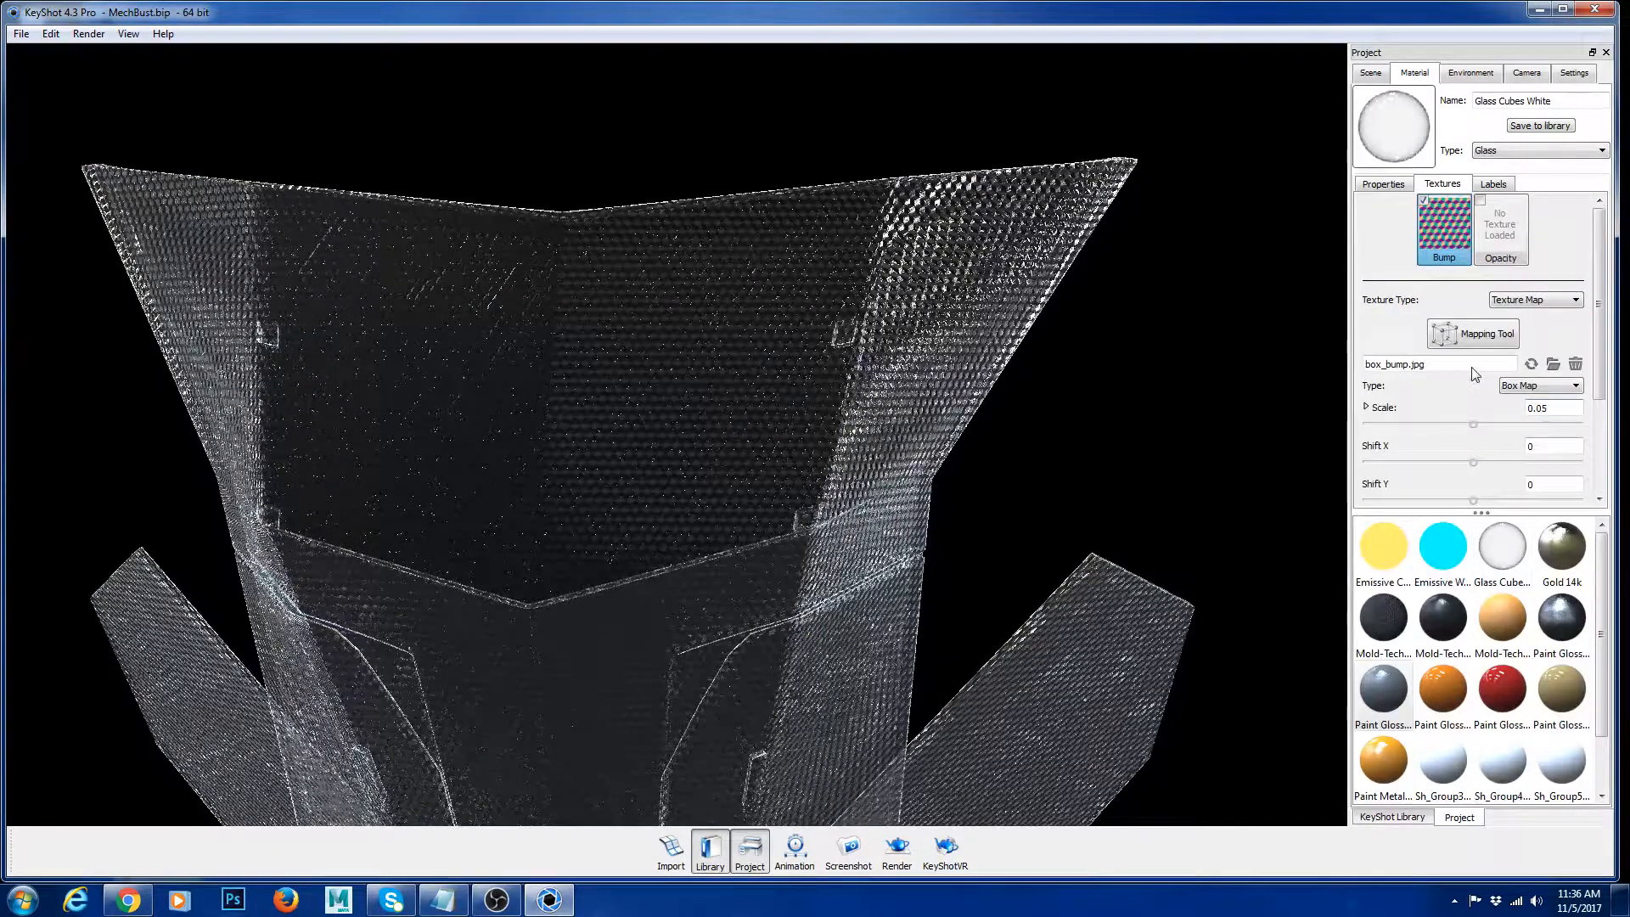
# Step: Try the visor glass's Two-sided option, turn it off again, and lower the refraction index to 1.292
pyautogui.click(1385, 183)
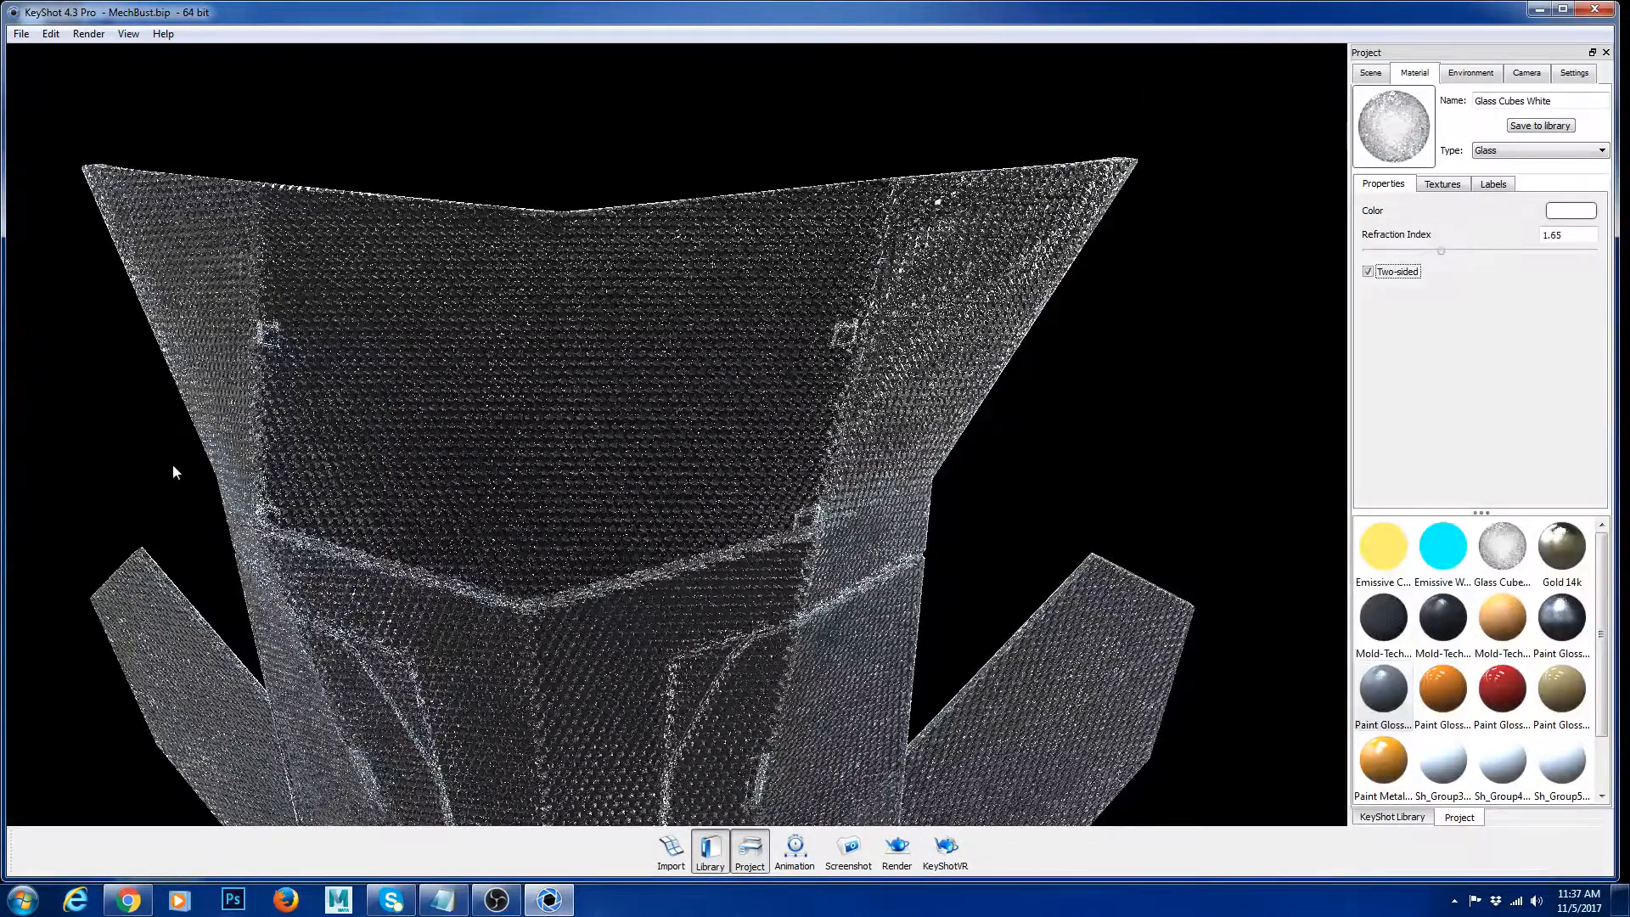
pyautogui.click(1370, 272)
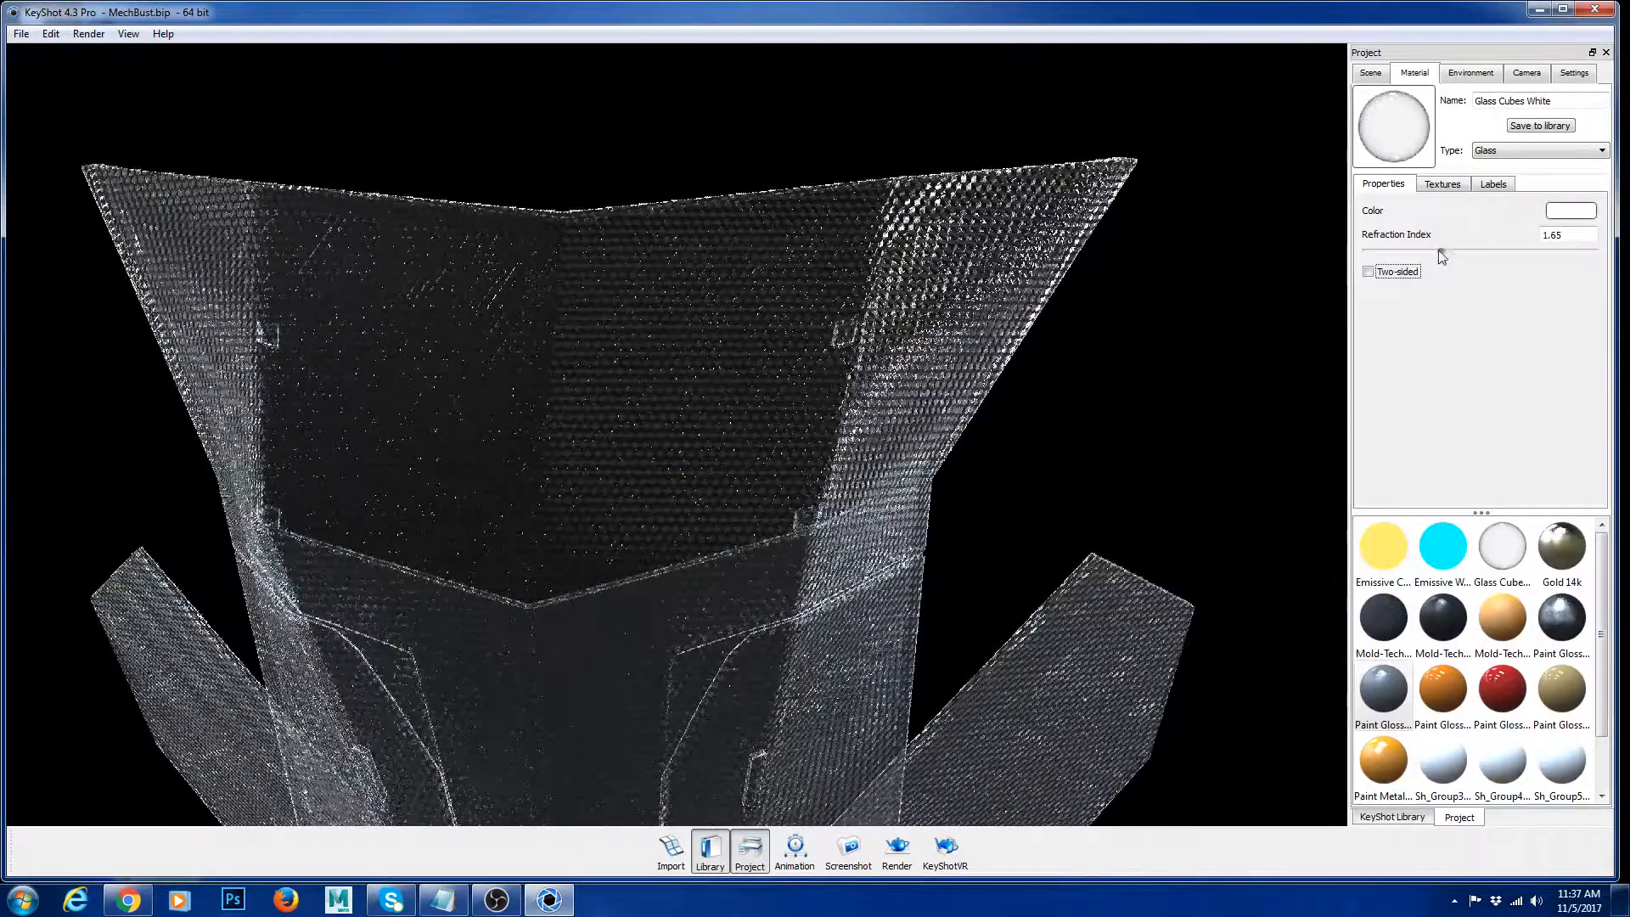
pyautogui.moveTo(1442, 252); pyautogui.dragTo(1381, 258)
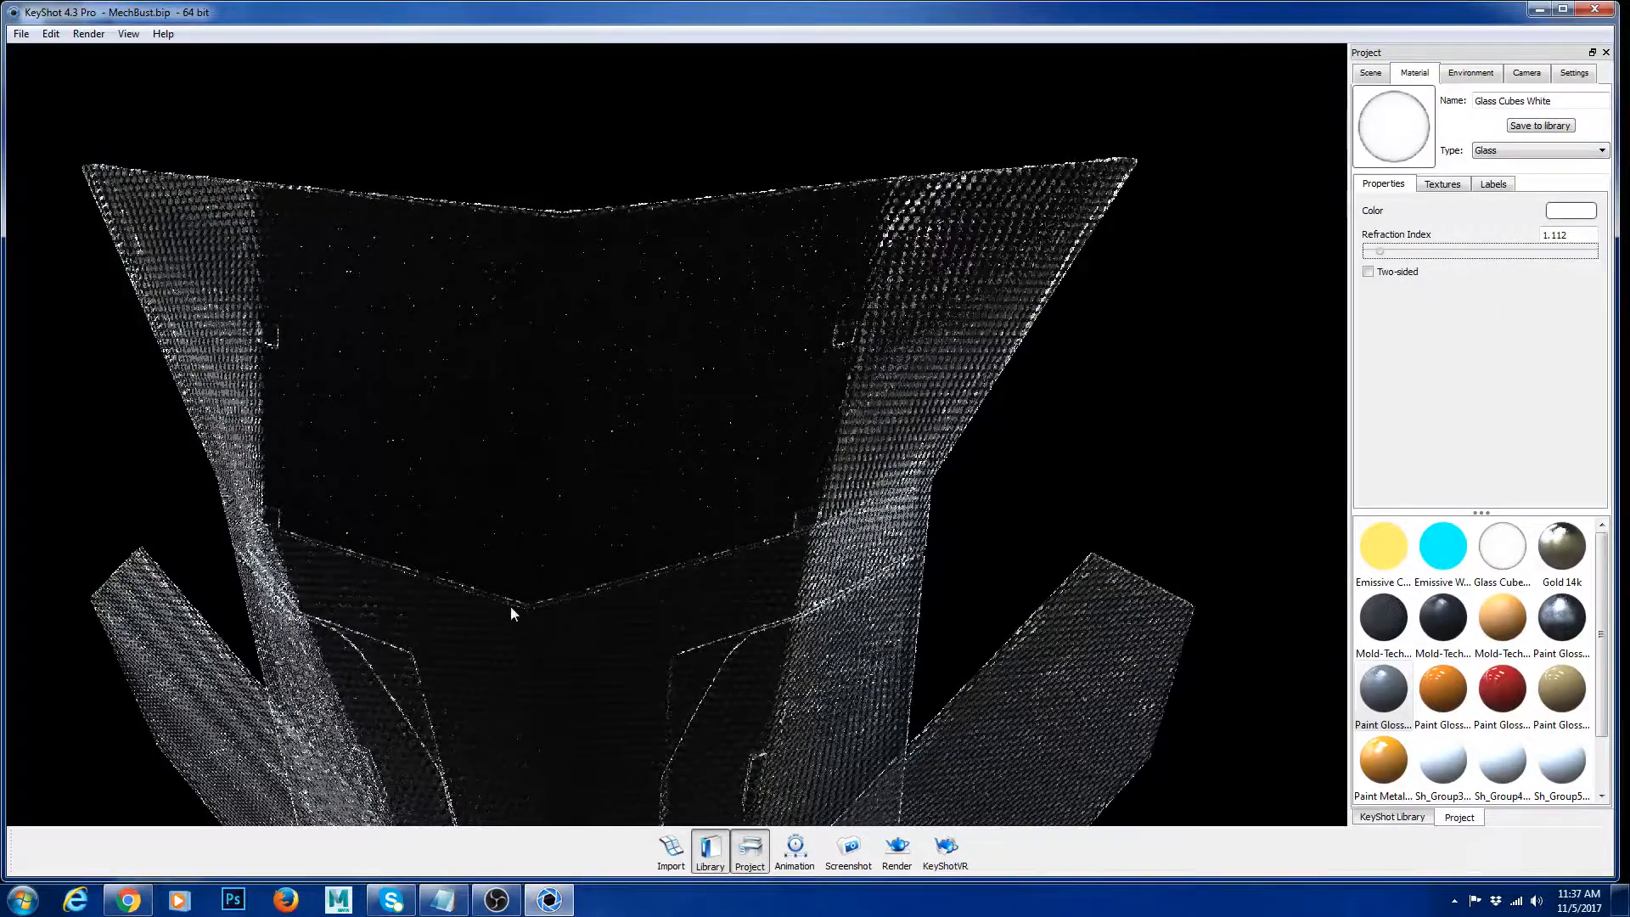
pyautogui.moveTo(1381, 253); pyautogui.dragTo(1390, 255)
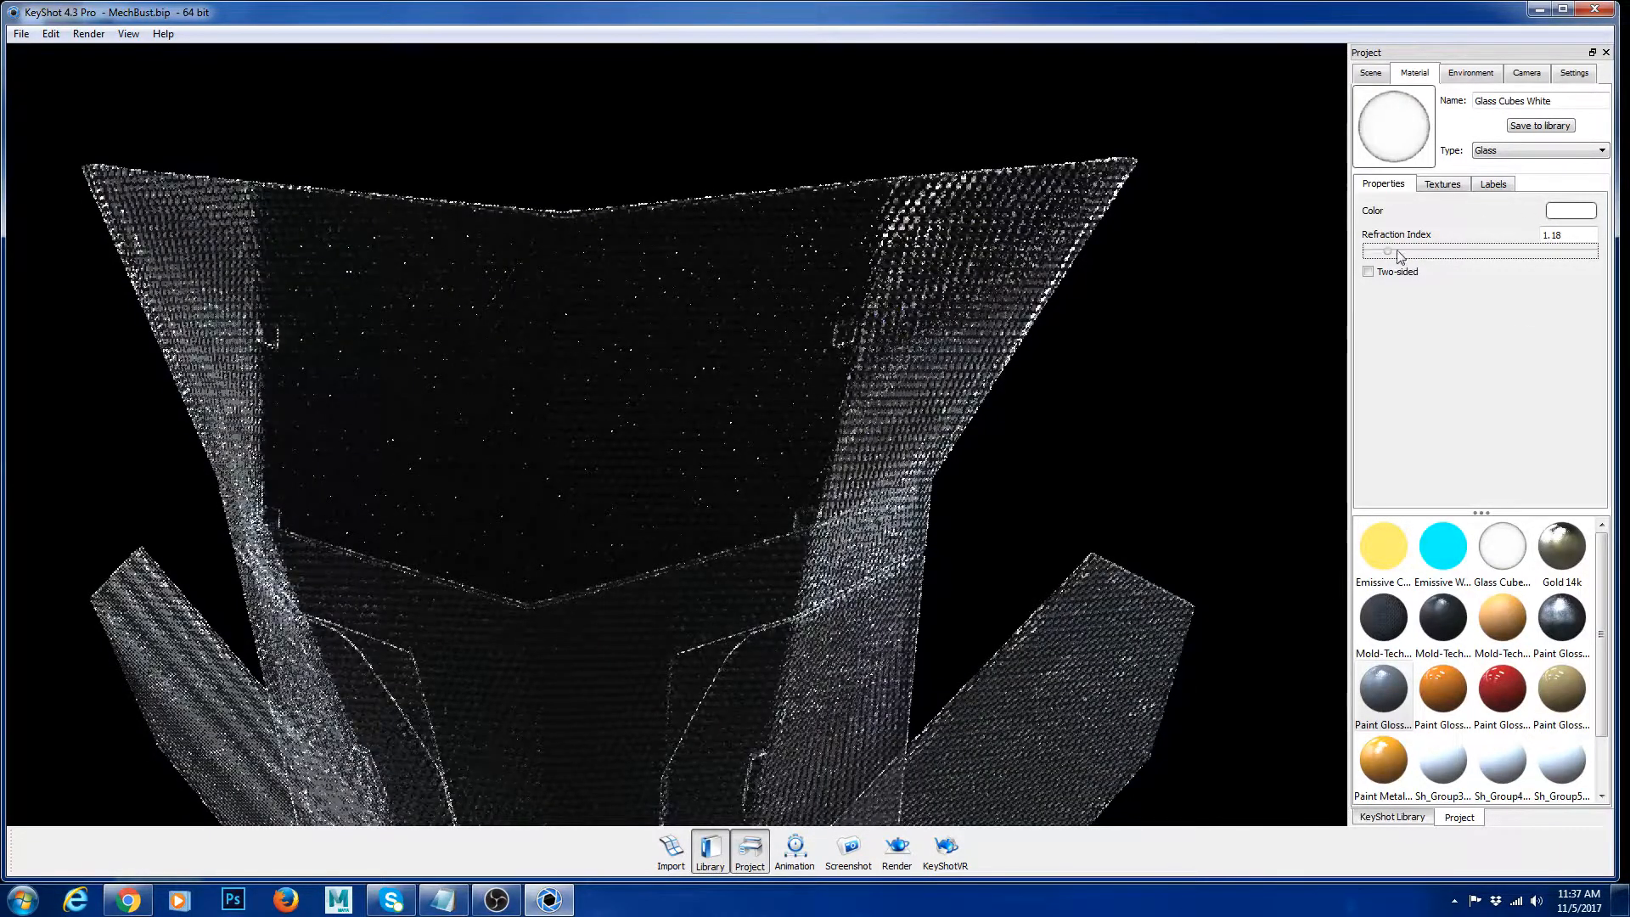
pyautogui.click(1399, 253)
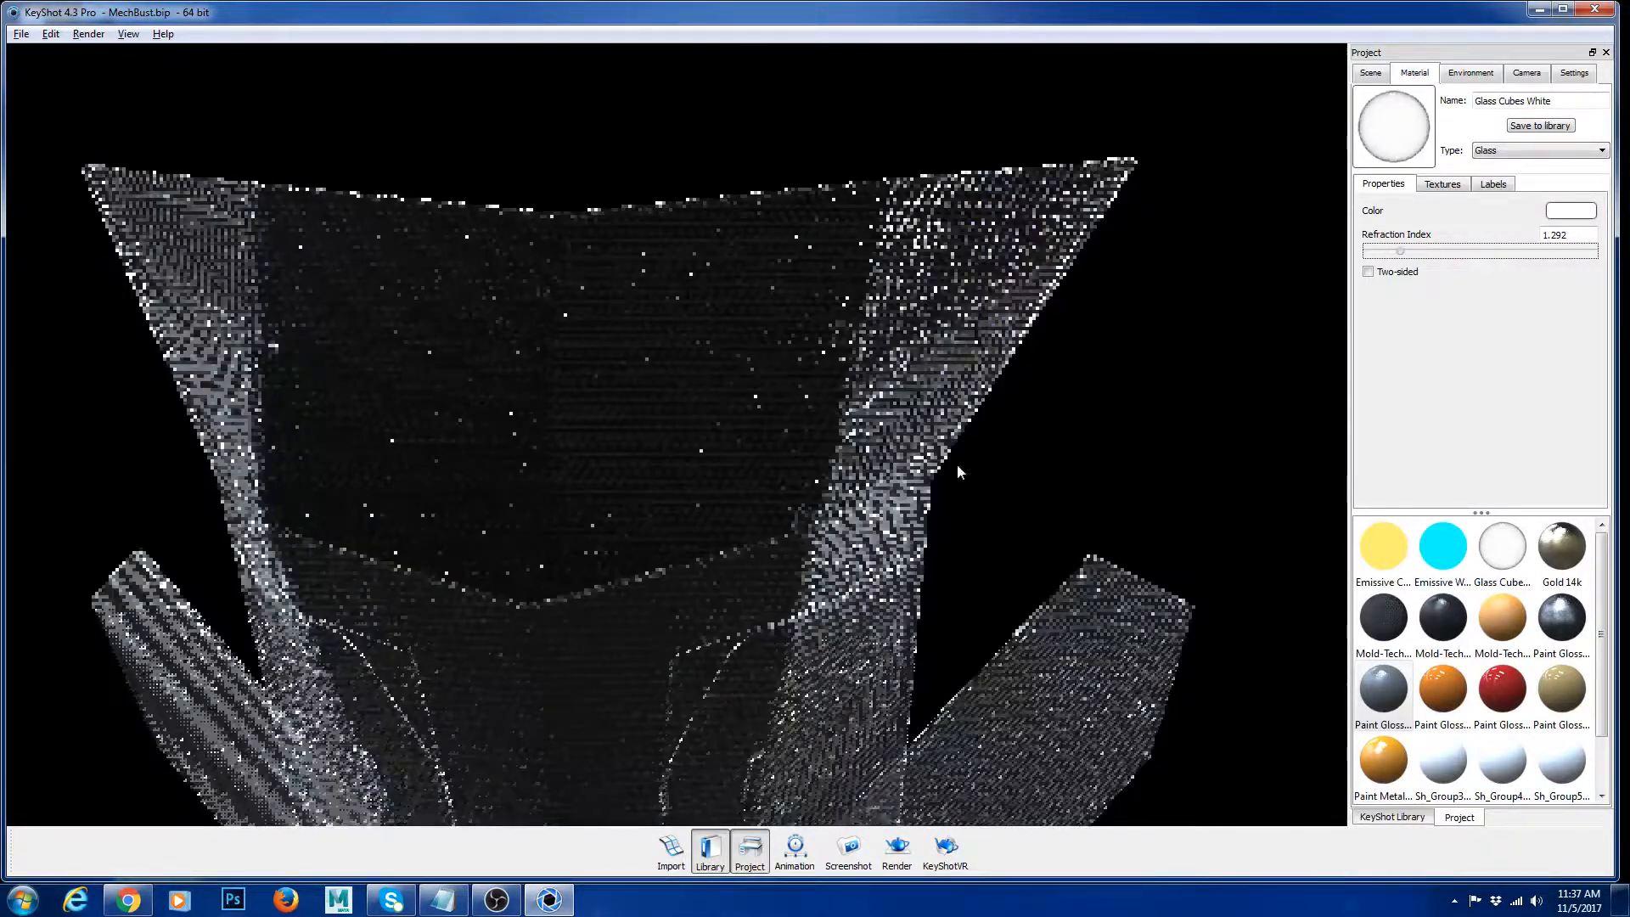
# Step: Bring back all parts of the bust around the isolated glass visor
pyautogui.scroll(-10, 958, 472)
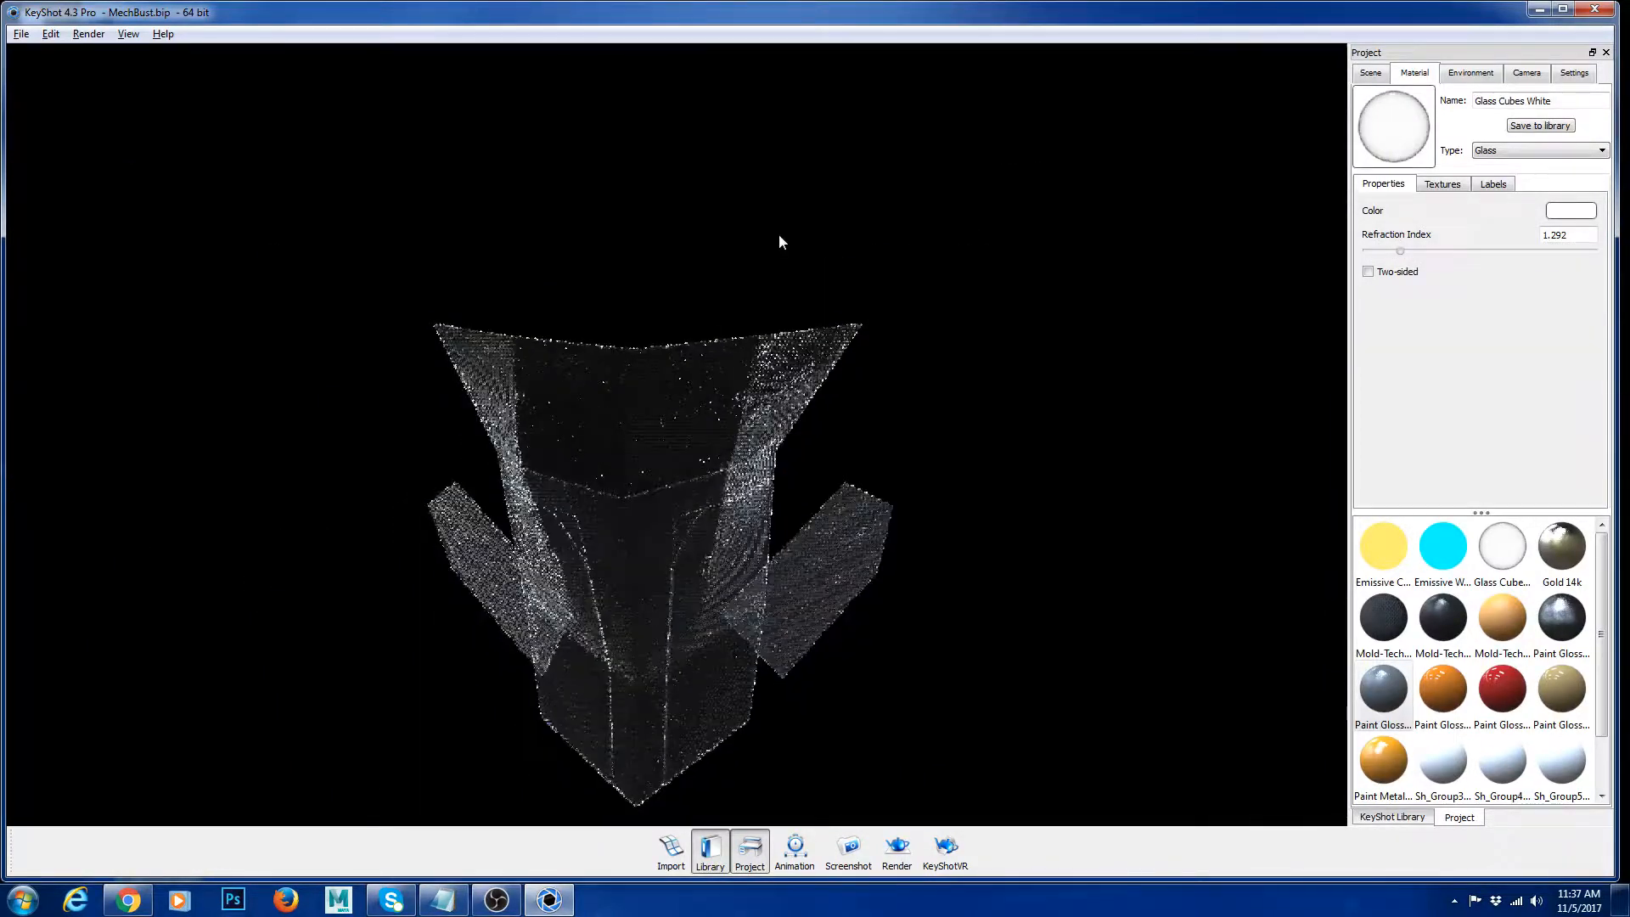
pyautogui.moveTo(781, 242); pyautogui.dragTo(1110, 327)
pyautogui.rightClick(1110, 328)
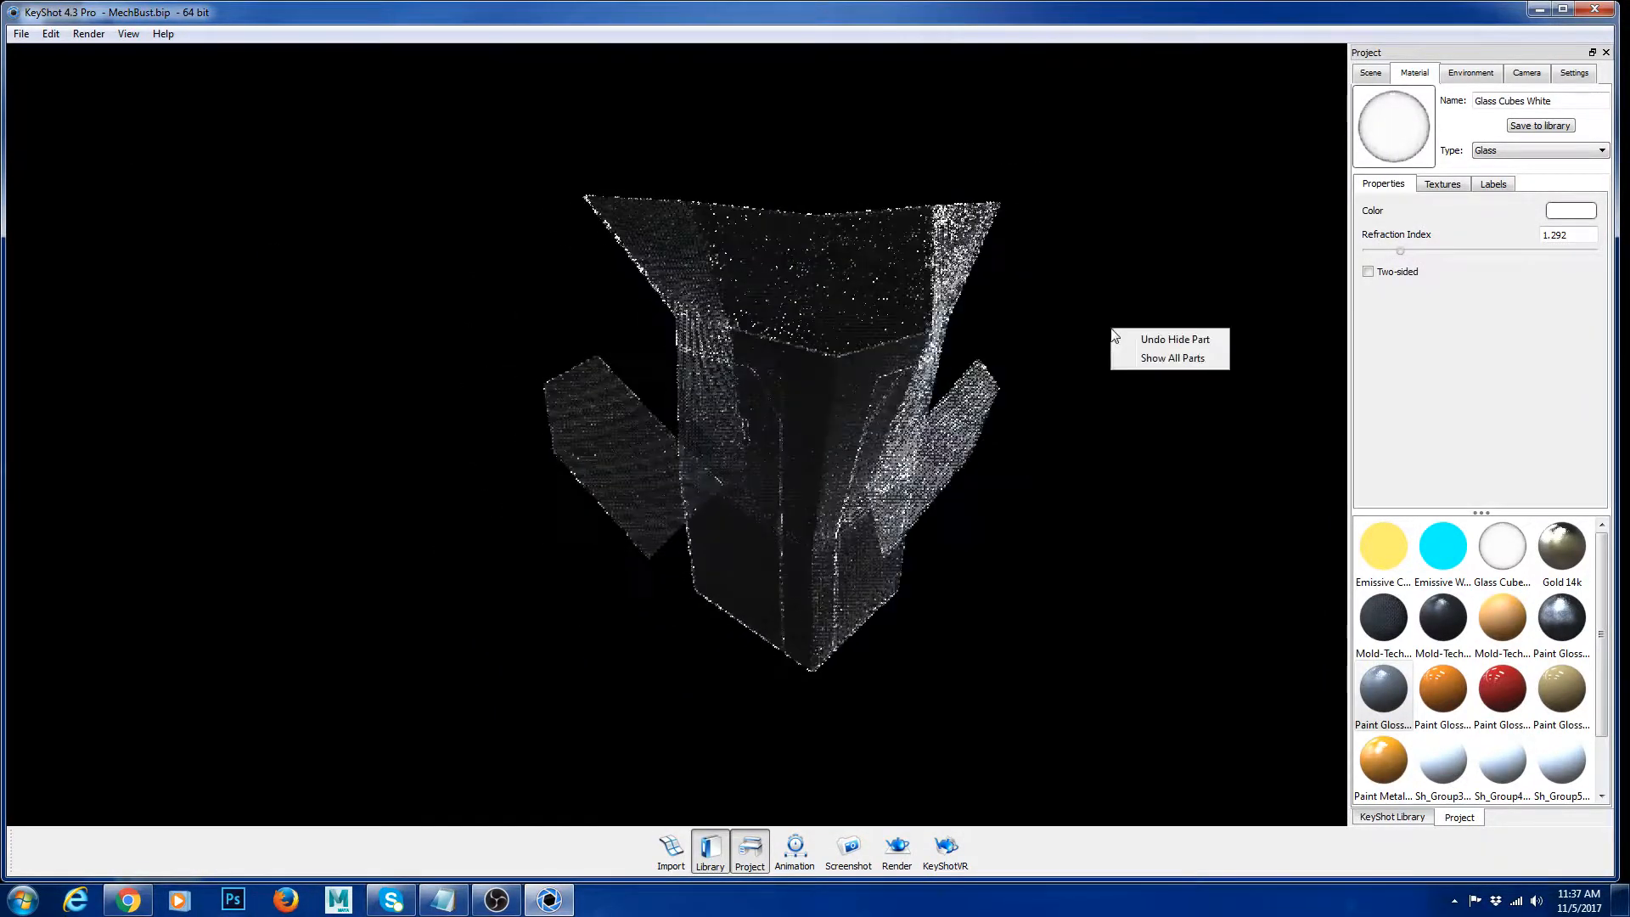
pyautogui.click(1186, 359)
pyautogui.scroll(4, 879, 445)
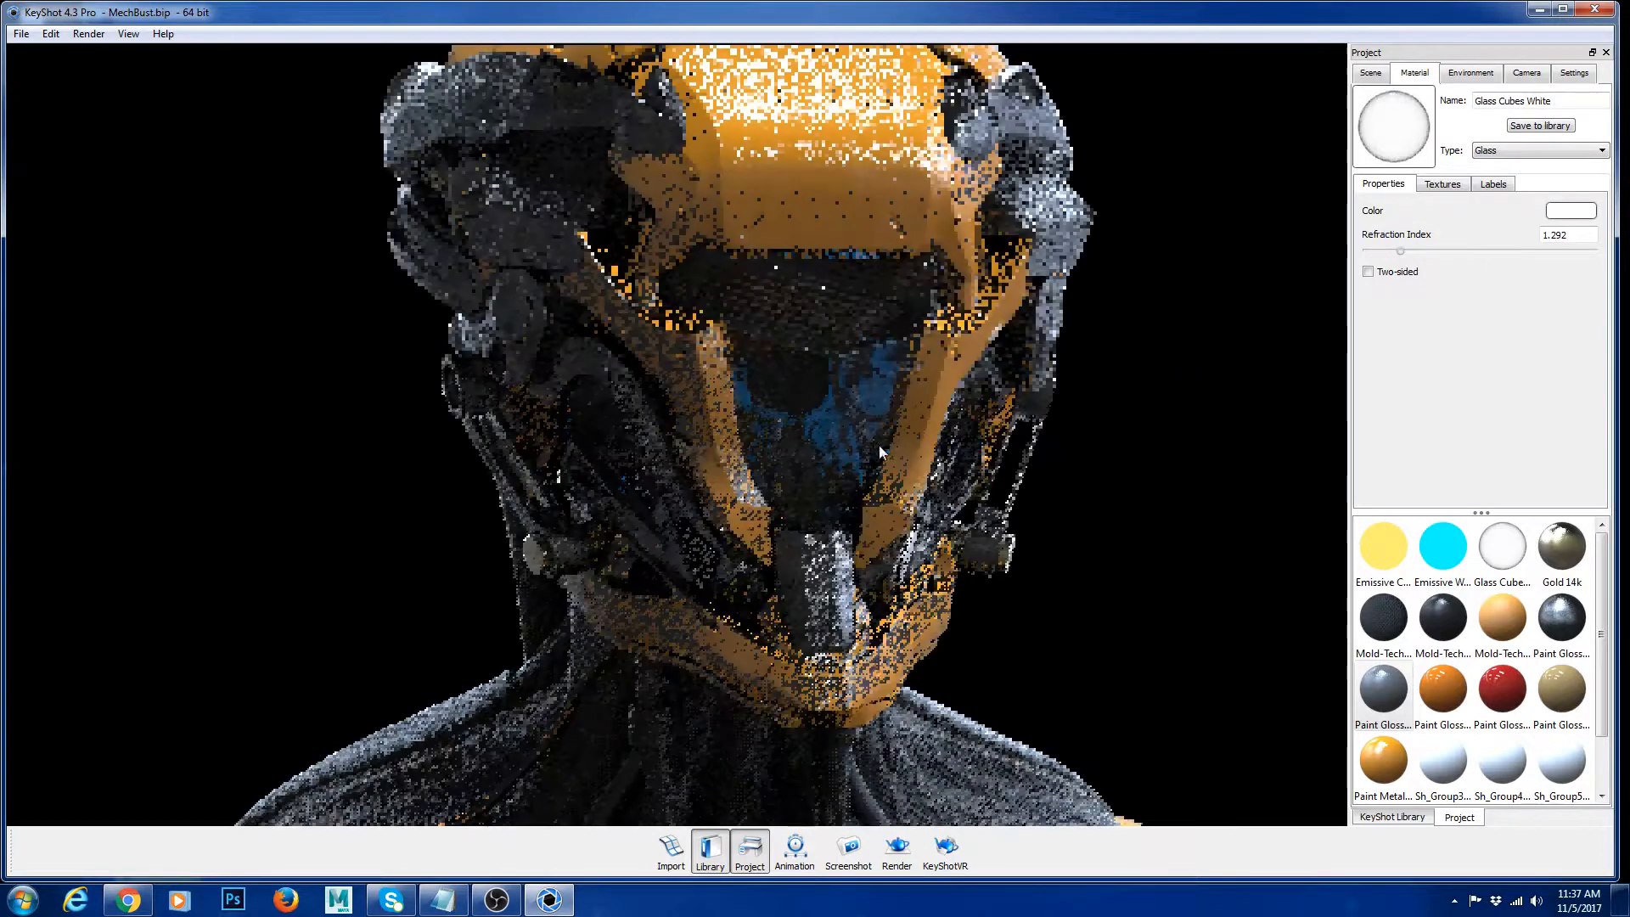
# Step: Isolate the skull part of the bust so that all other parts are hidden
pyautogui.scroll(-4, 558, 345)
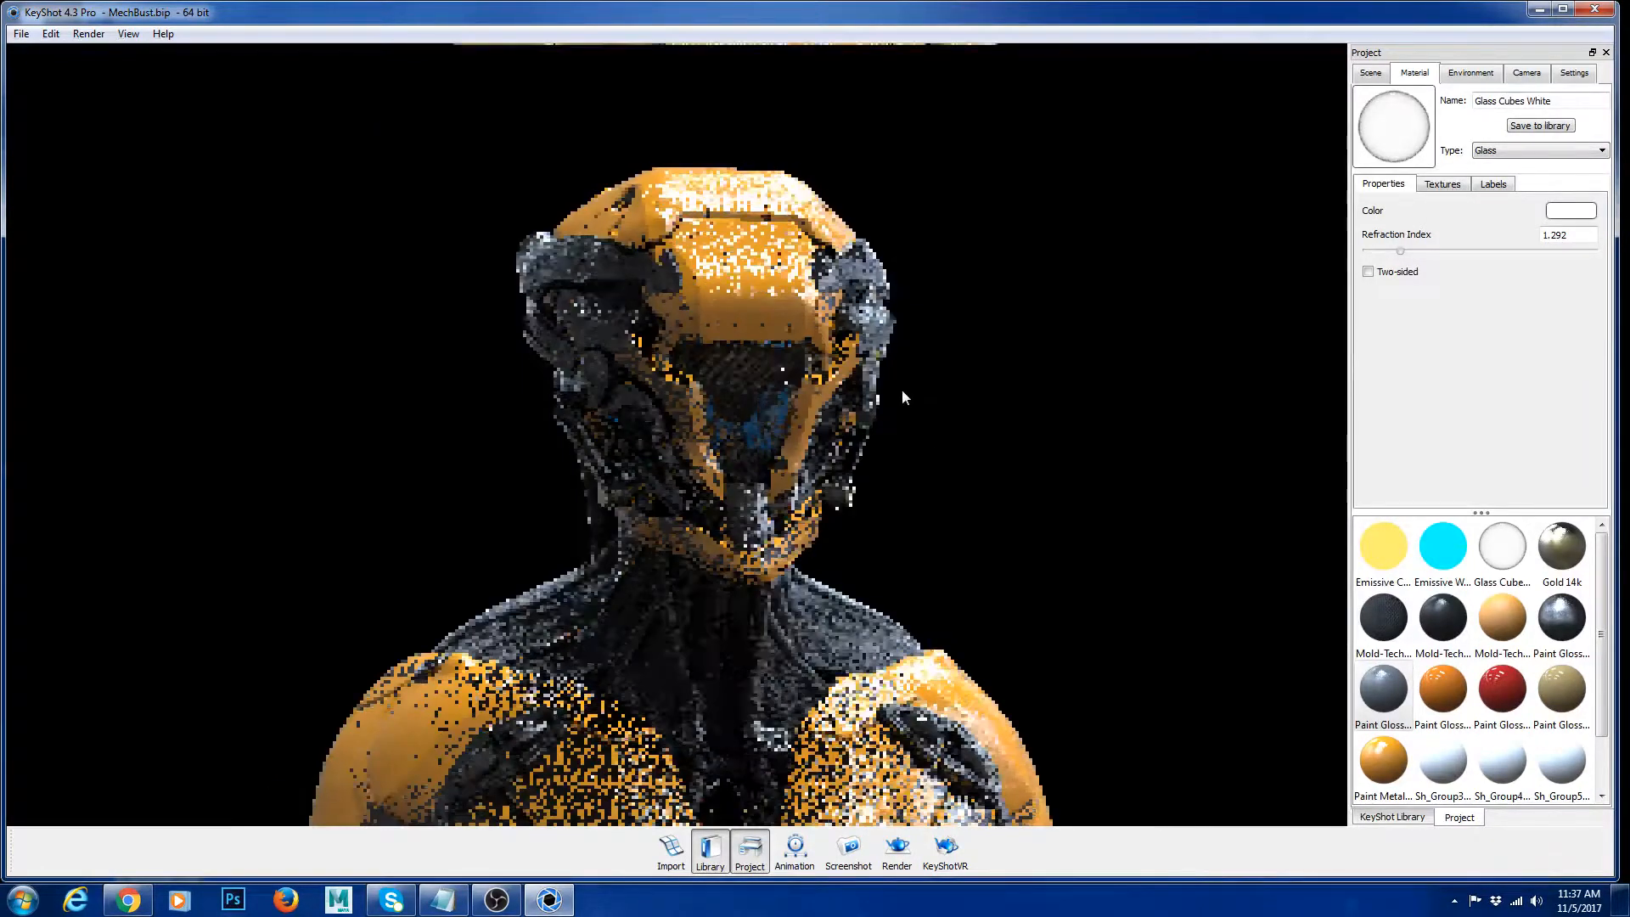
pyautogui.click(1384, 75)
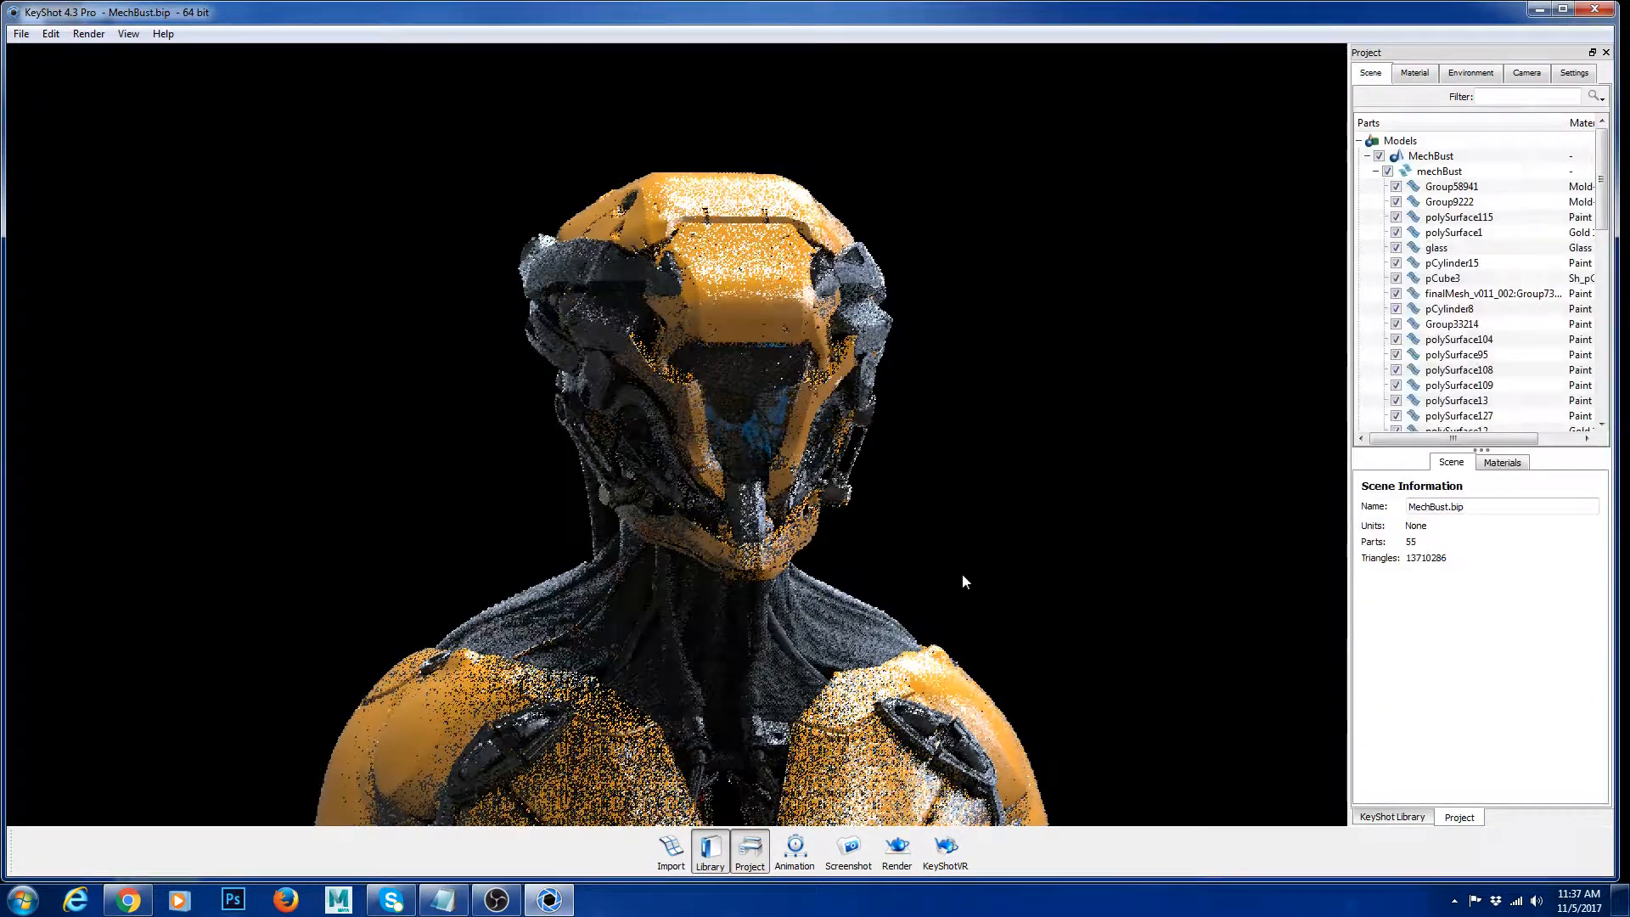
pyautogui.click(1368, 156)
pyautogui.click(1368, 156)
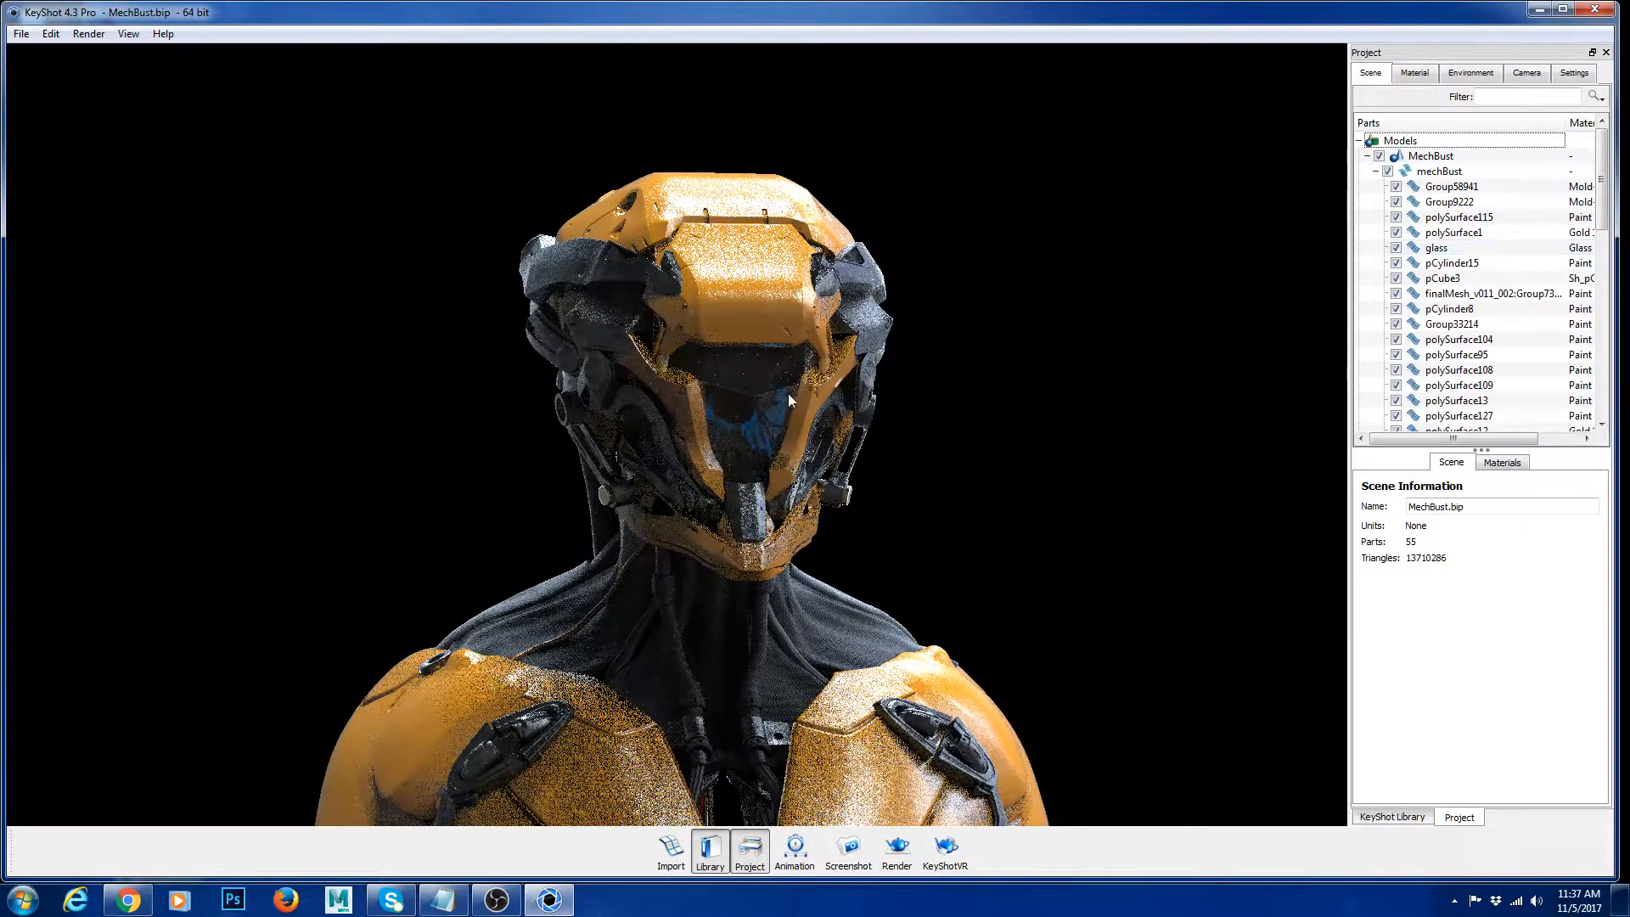
pyautogui.scroll(-3, 788, 394)
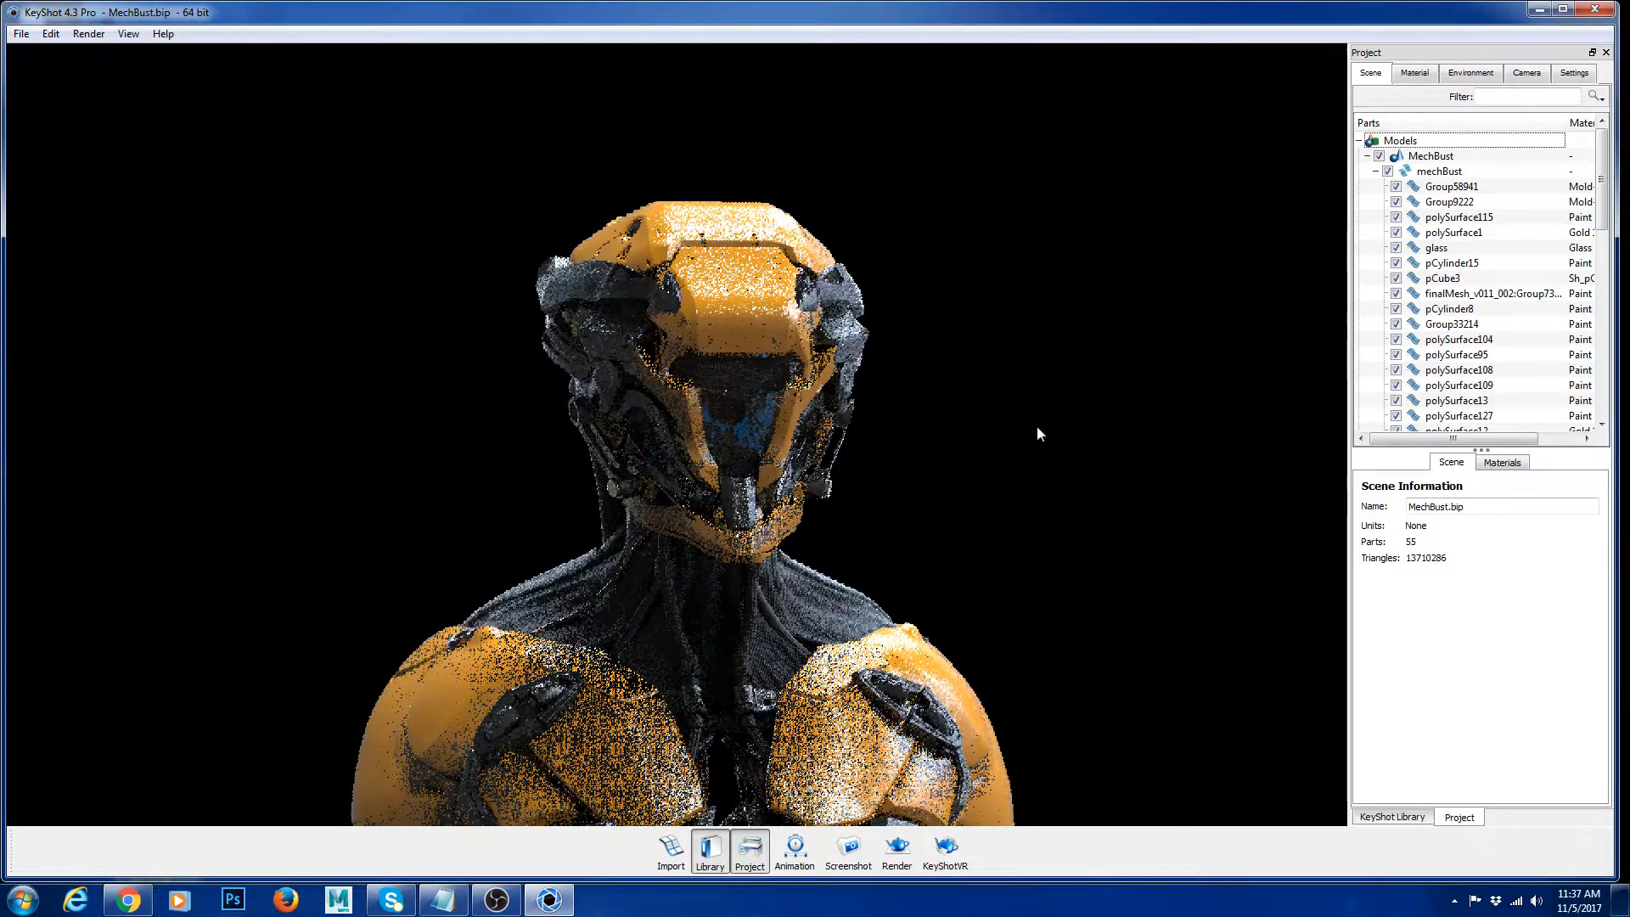
pyautogui.scroll(-2, 1461, 340)
pyautogui.rightClick(1441, 416)
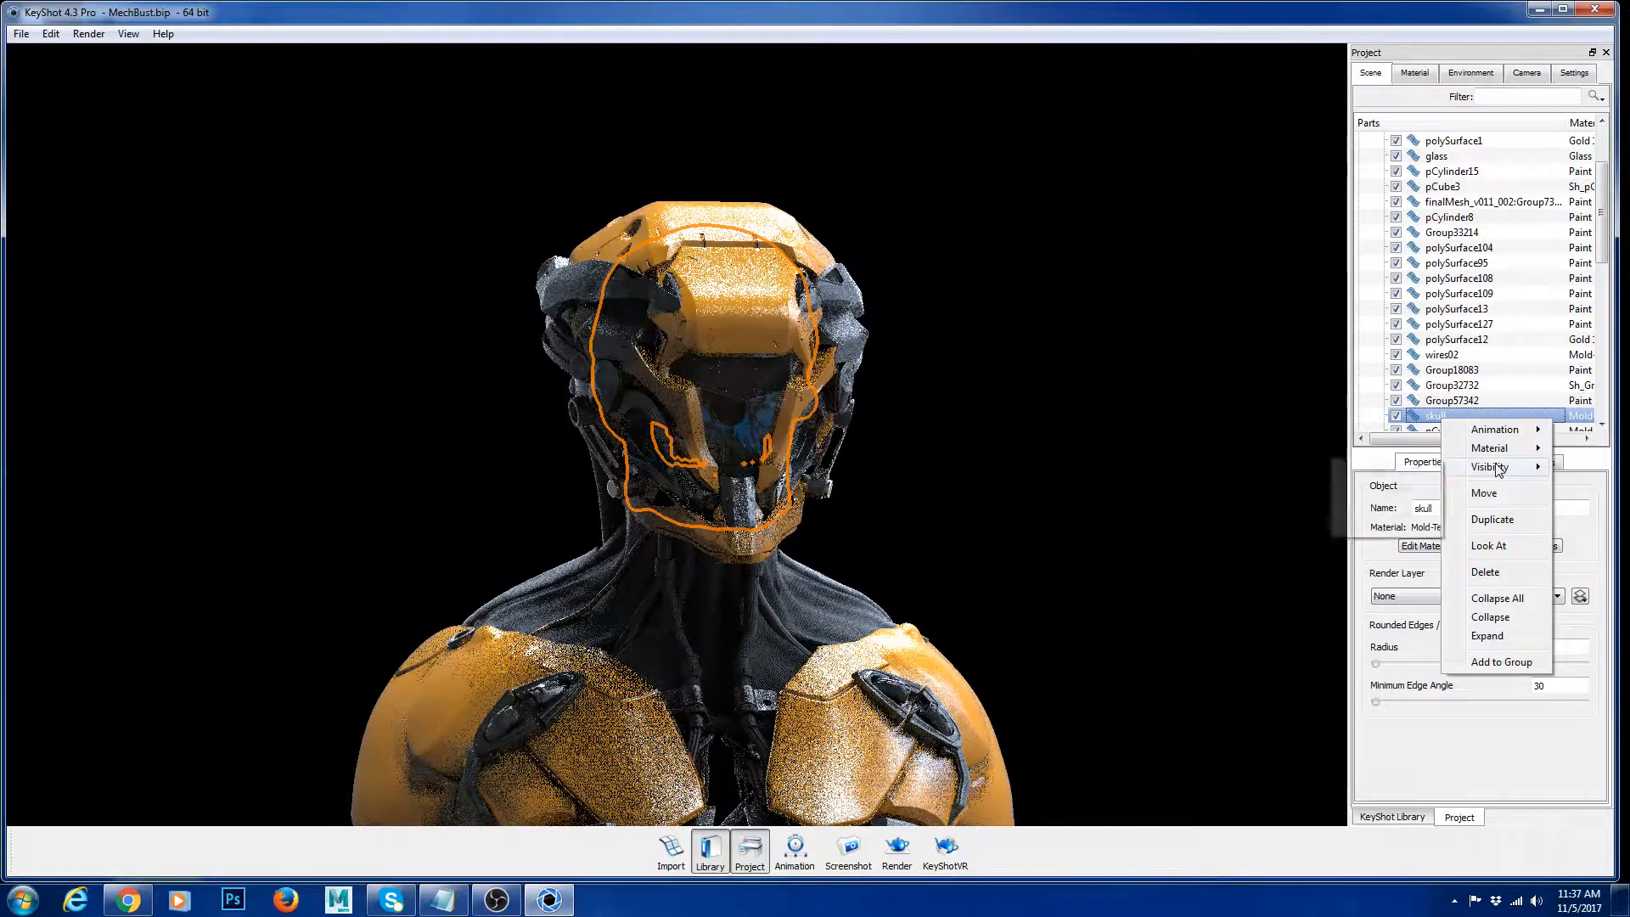
pyautogui.moveTo(1497, 468)
pyautogui.click(1379, 491)
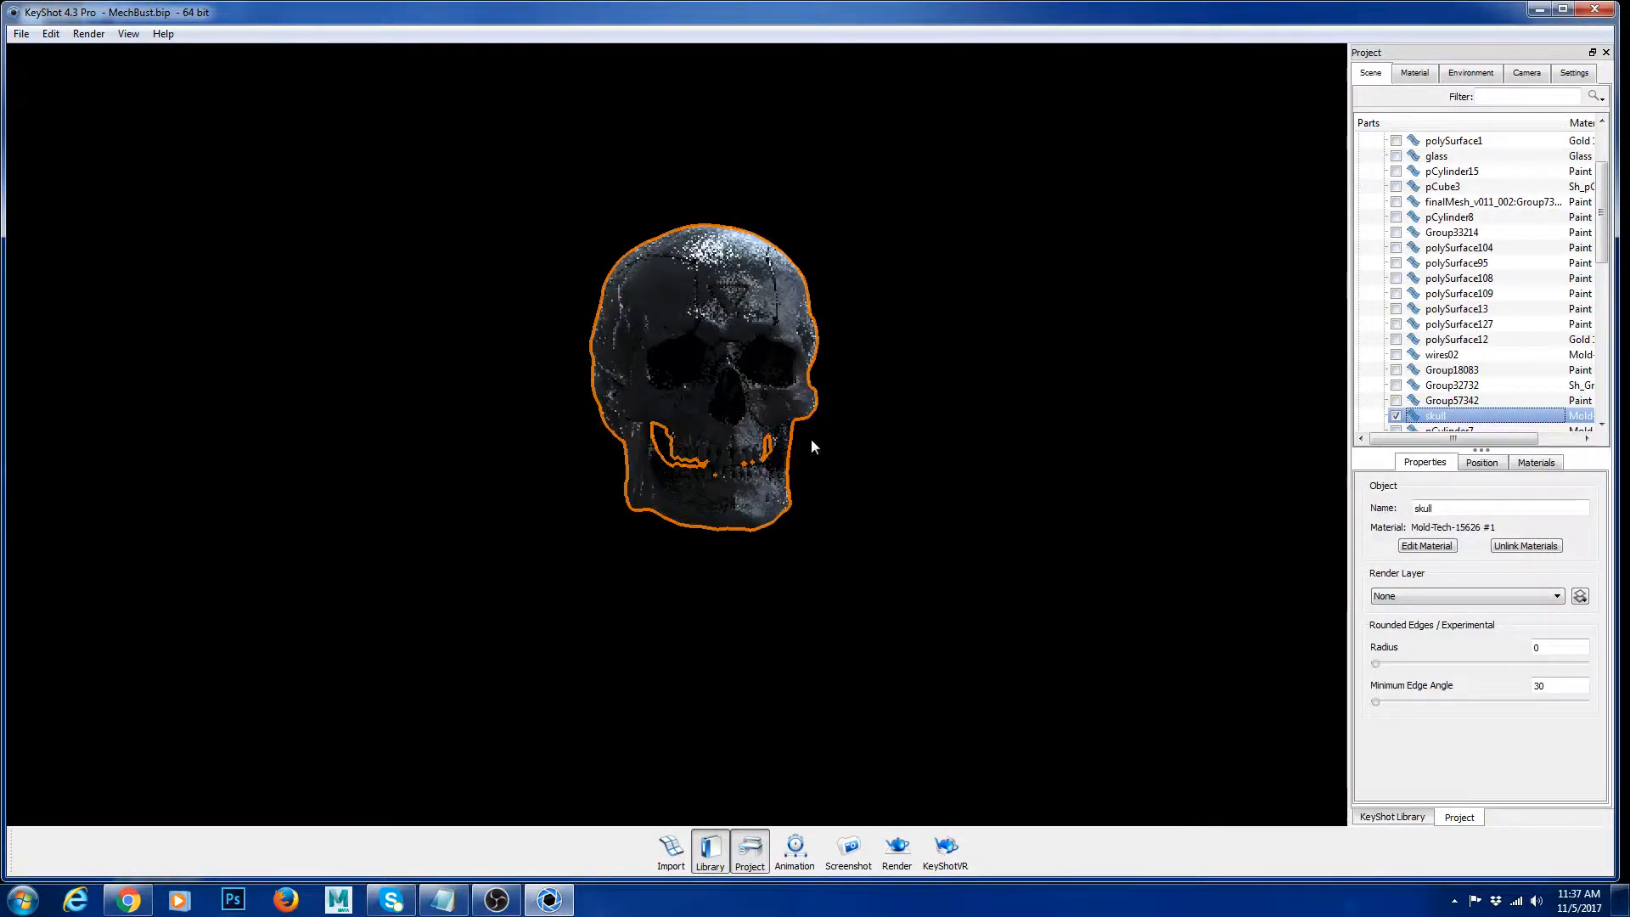
# Step: Examine the skull's Mold-Tech plastic material on the forehead, including its roughness and bump texture settings
pyautogui.scroll(8, 1098, 389)
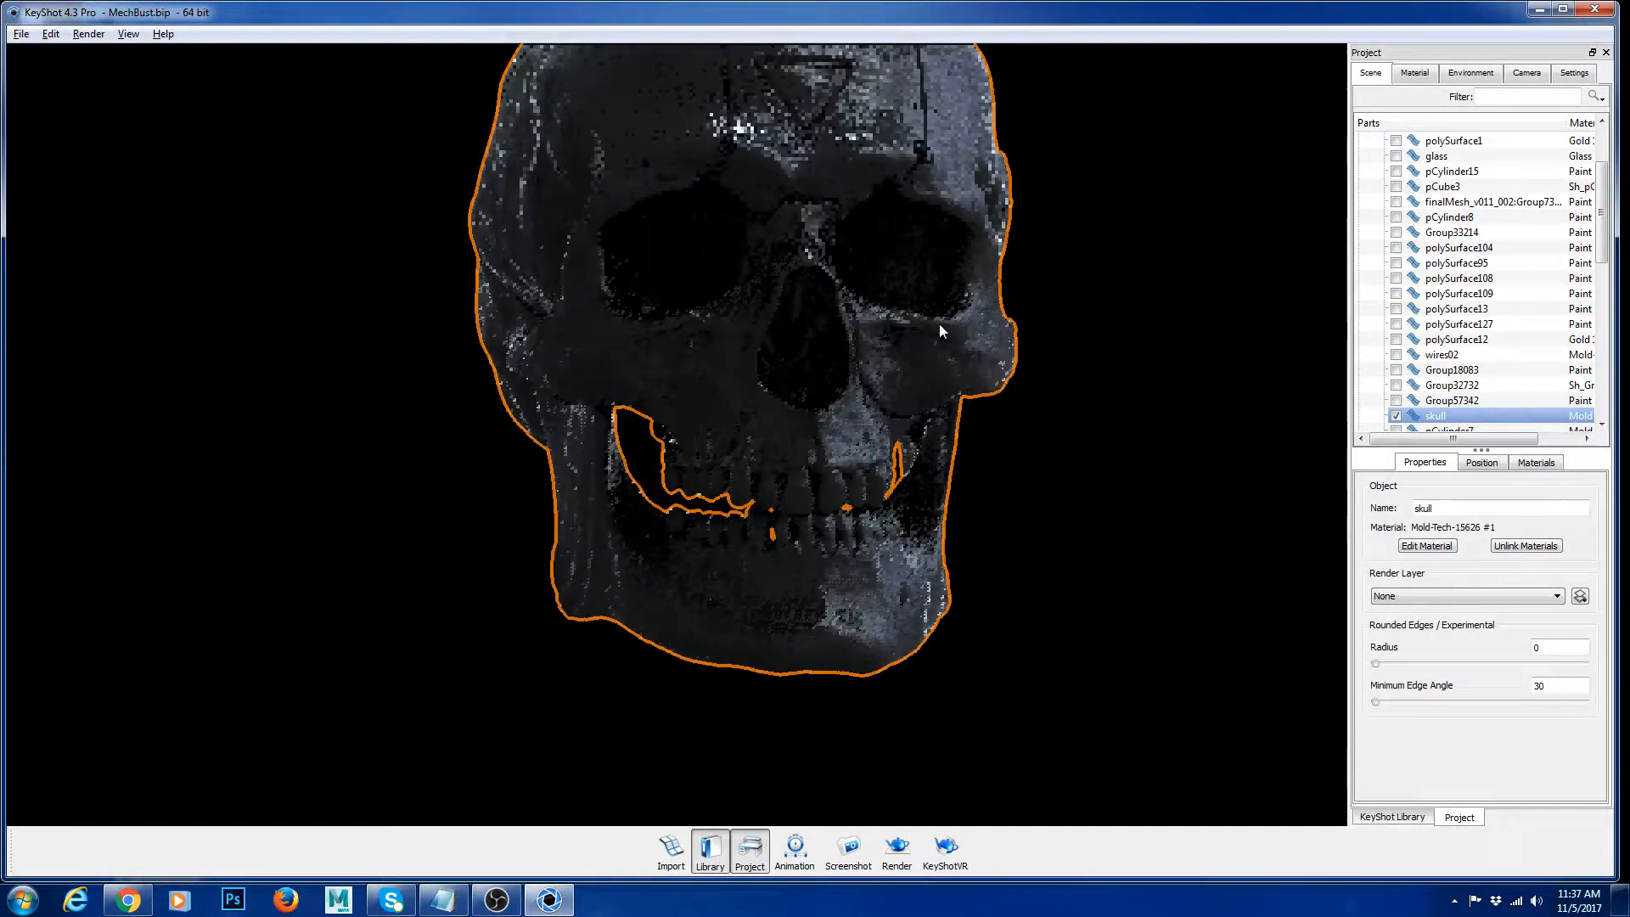
pyautogui.moveTo(872, 209); pyautogui.dragTo(863, 367, button='middle')
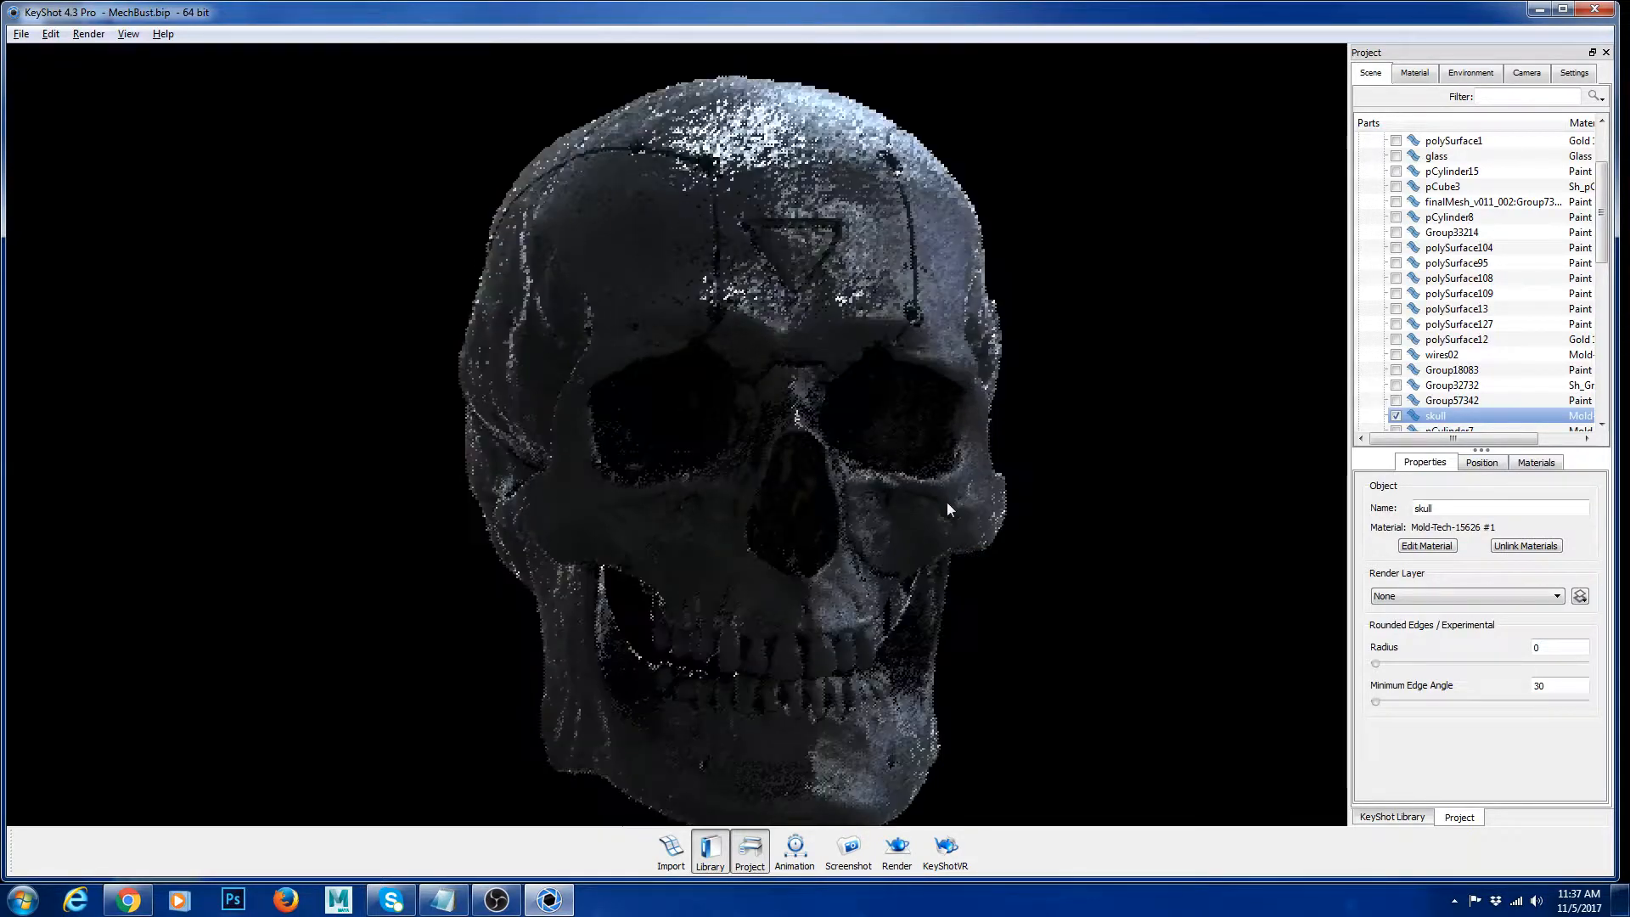
pyautogui.scroll(5, 1002, 520)
pyautogui.moveTo(897, 272); pyautogui.dragTo(802, 372)
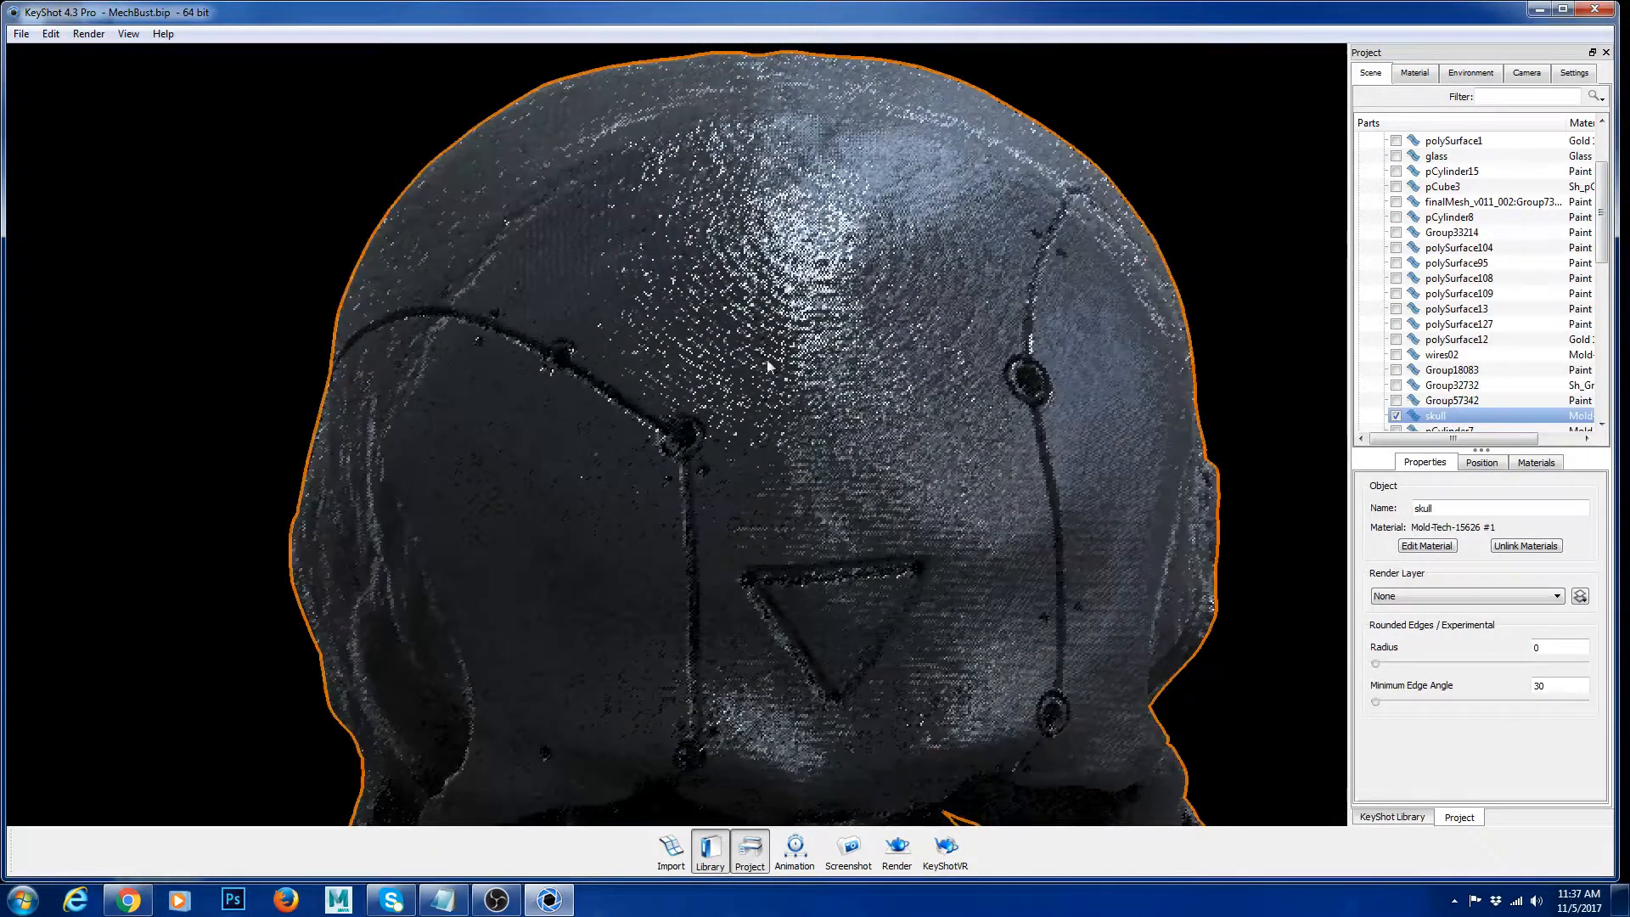
pyautogui.doubleClick(802, 372)
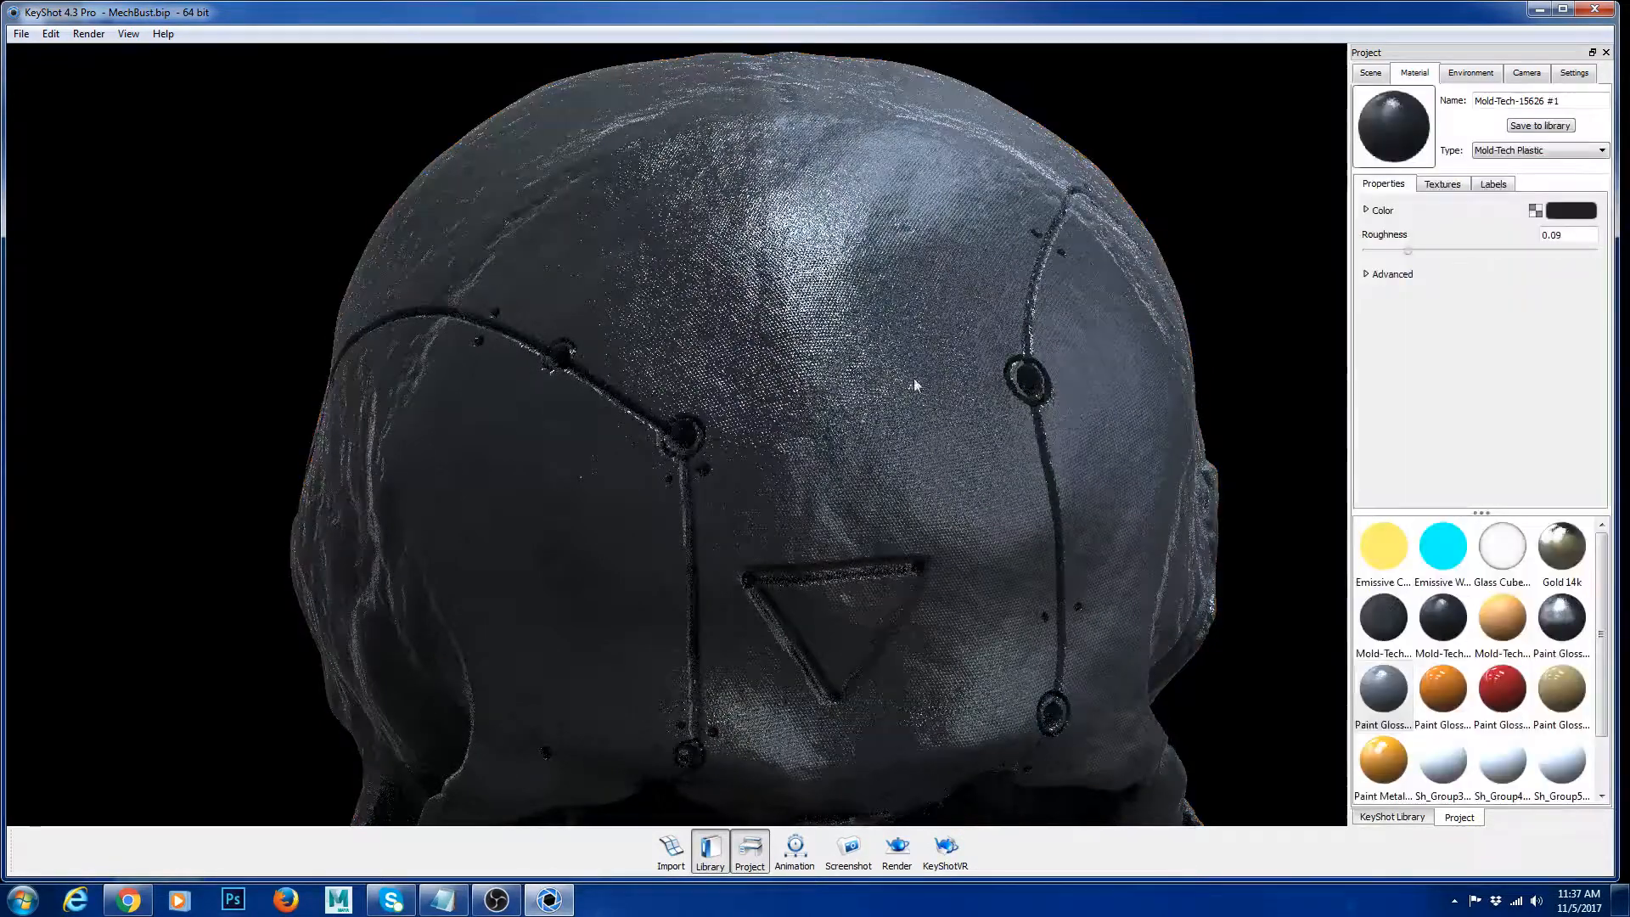
pyautogui.click(1447, 185)
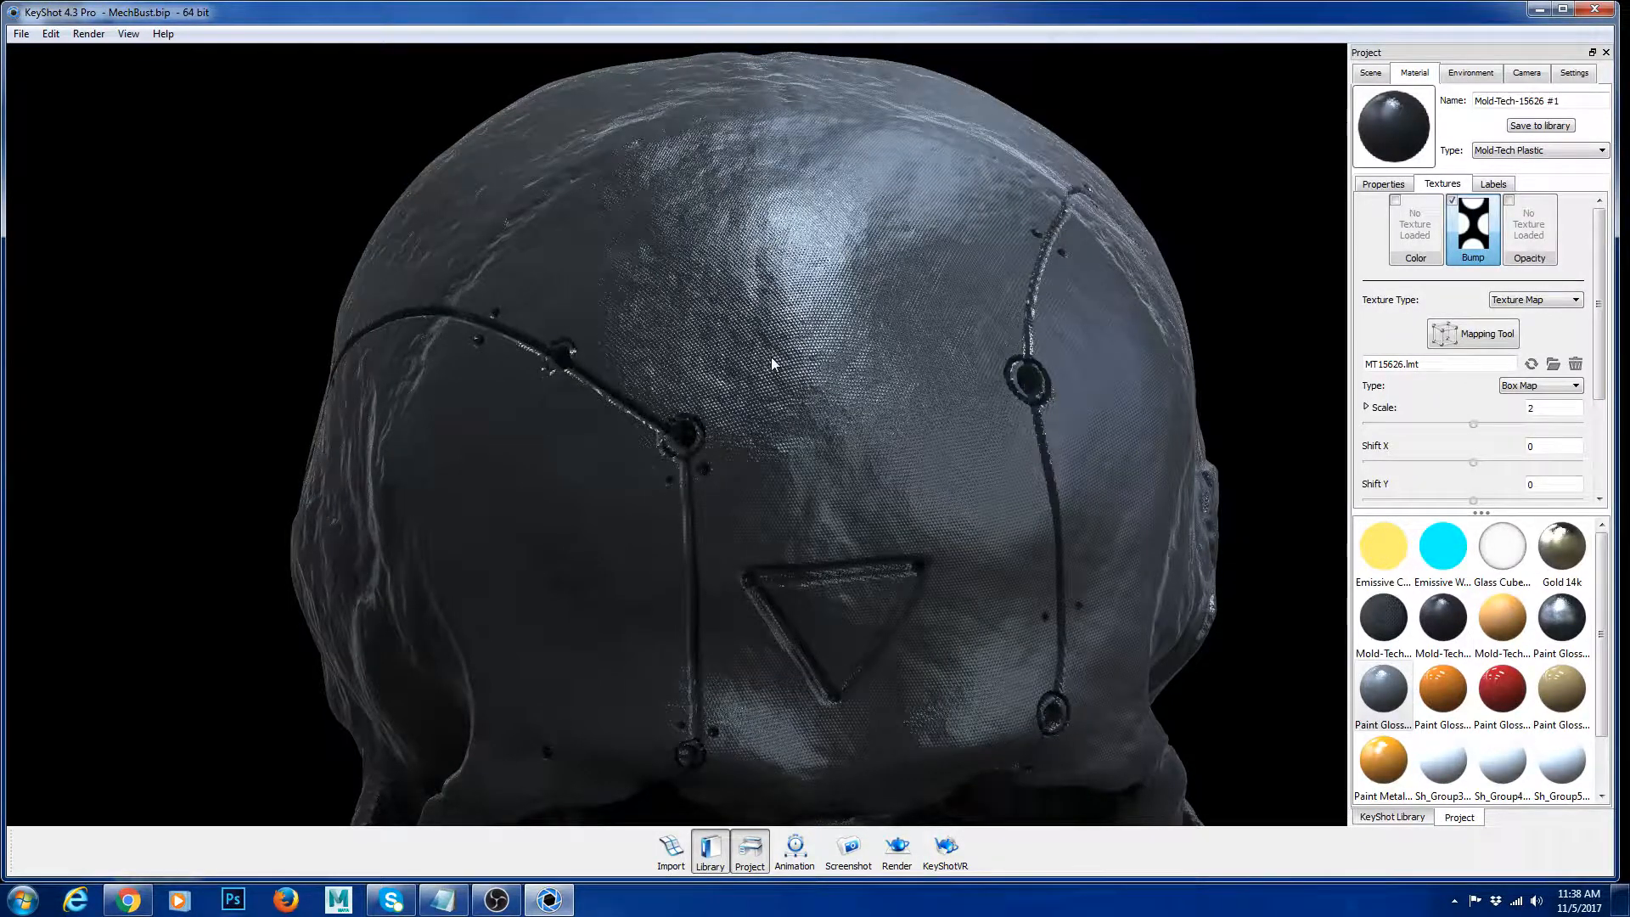
pyautogui.scroll(-10, 1021, 340)
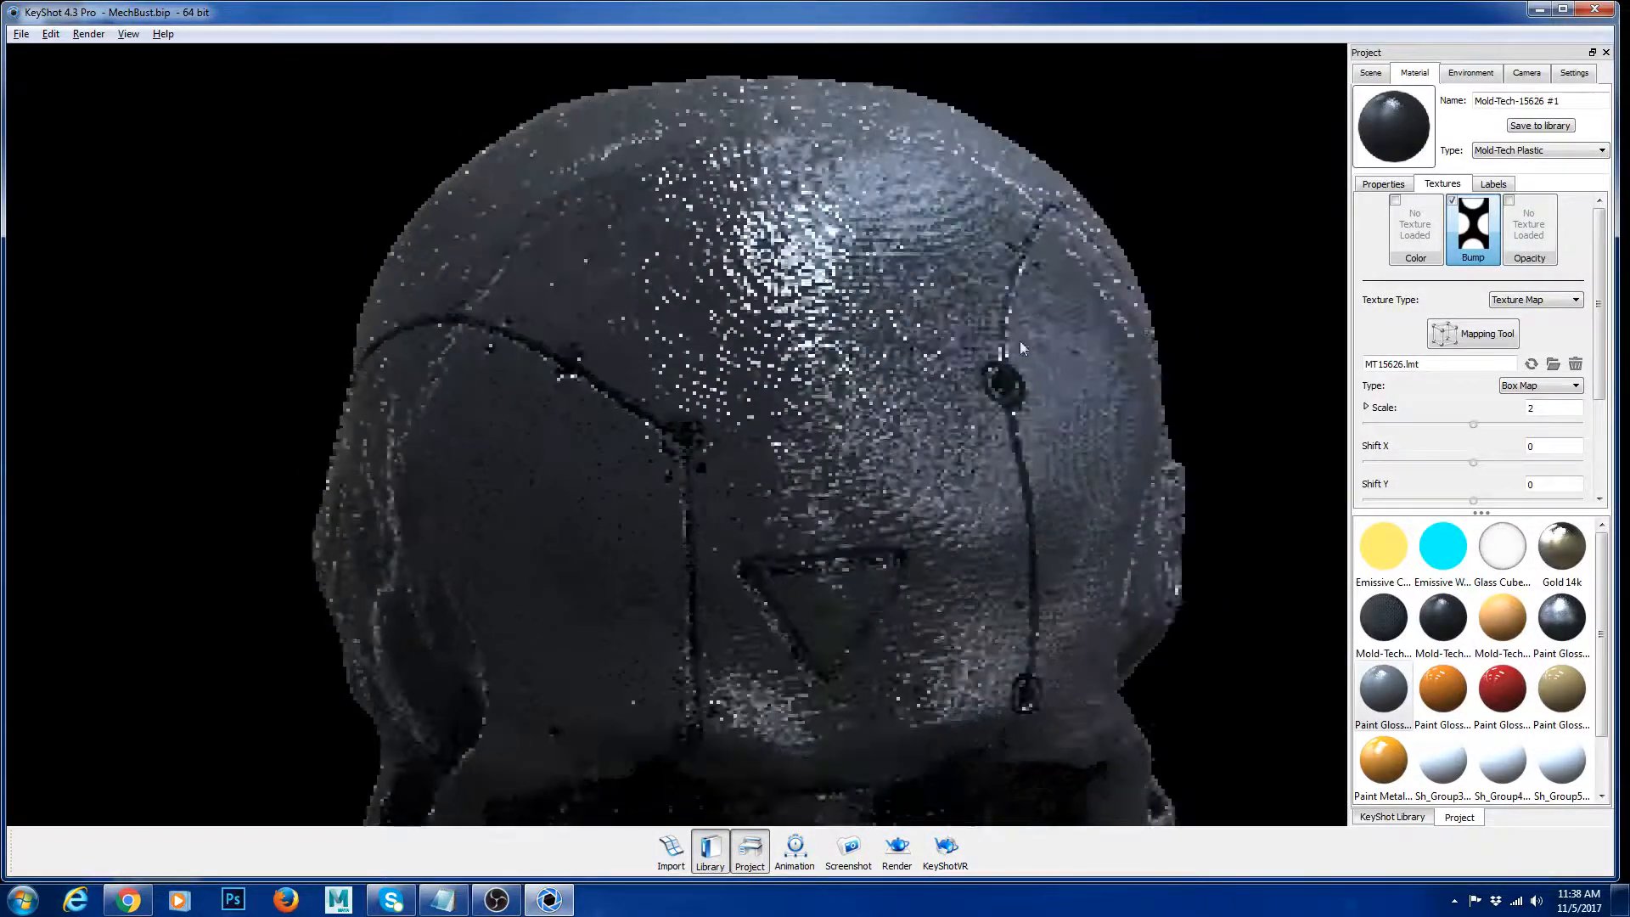
pyautogui.click(1386, 186)
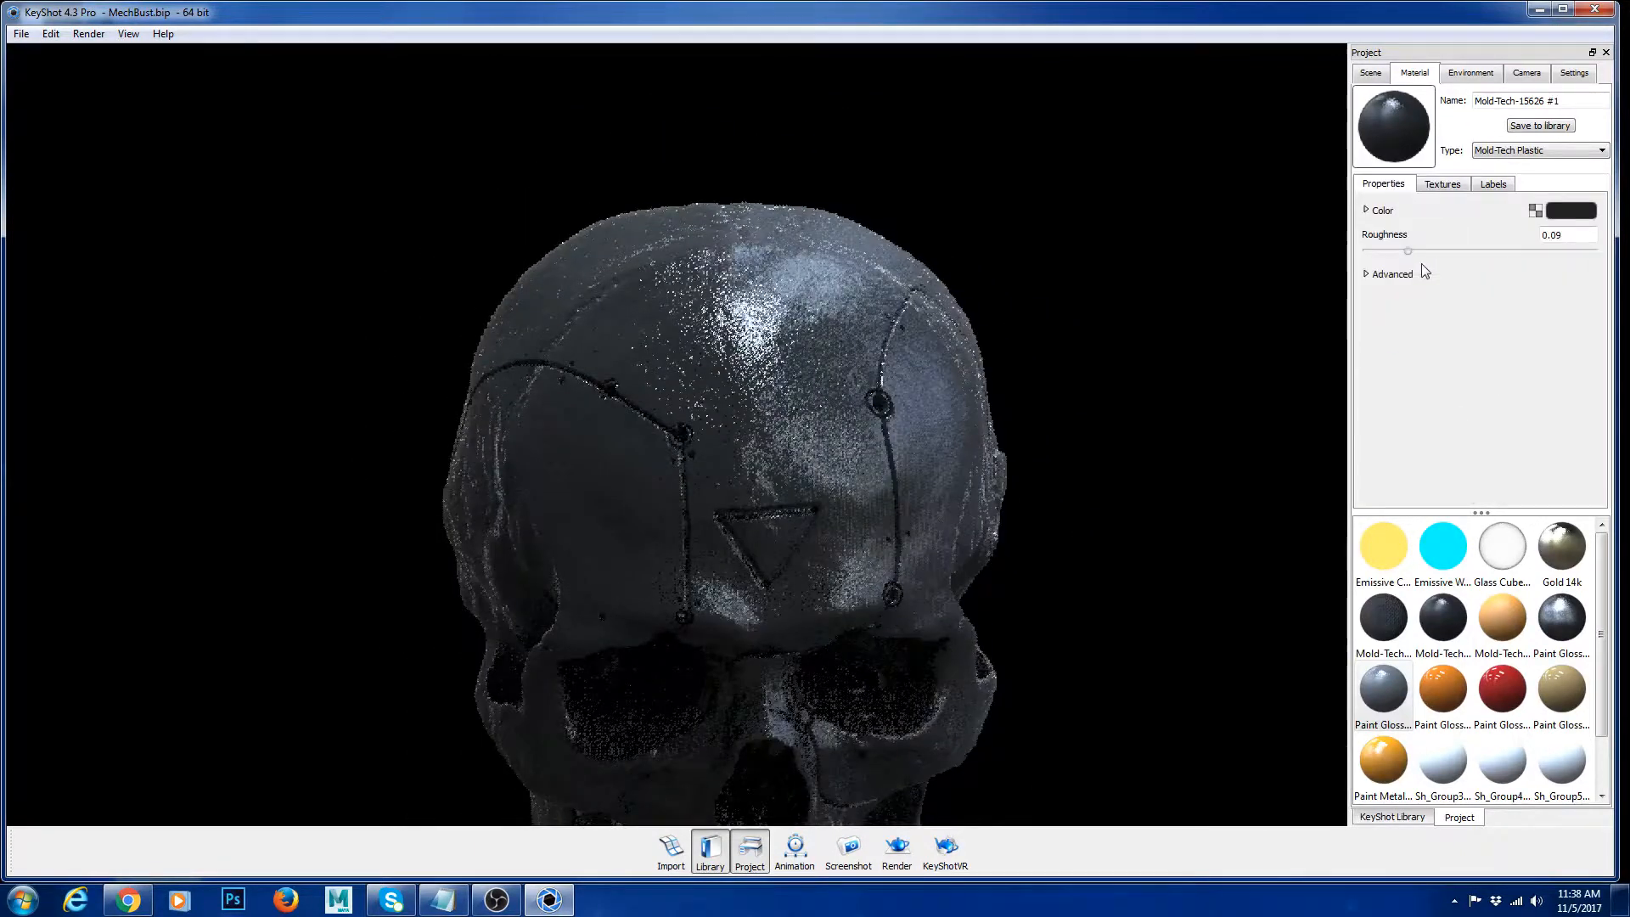
# Step: Examine the isolated skull's surface from the front, the side and close up on the forehead
pyautogui.moveTo(983, 543)
pyautogui.mouseDown(button='middle')
pyautogui.moveTo(964, 353)
pyautogui.moveTo(1002, 498)
pyautogui.moveTo(1014, 361)
pyautogui.moveTo(1016, 473)
pyautogui.mouseUp(button='middle')
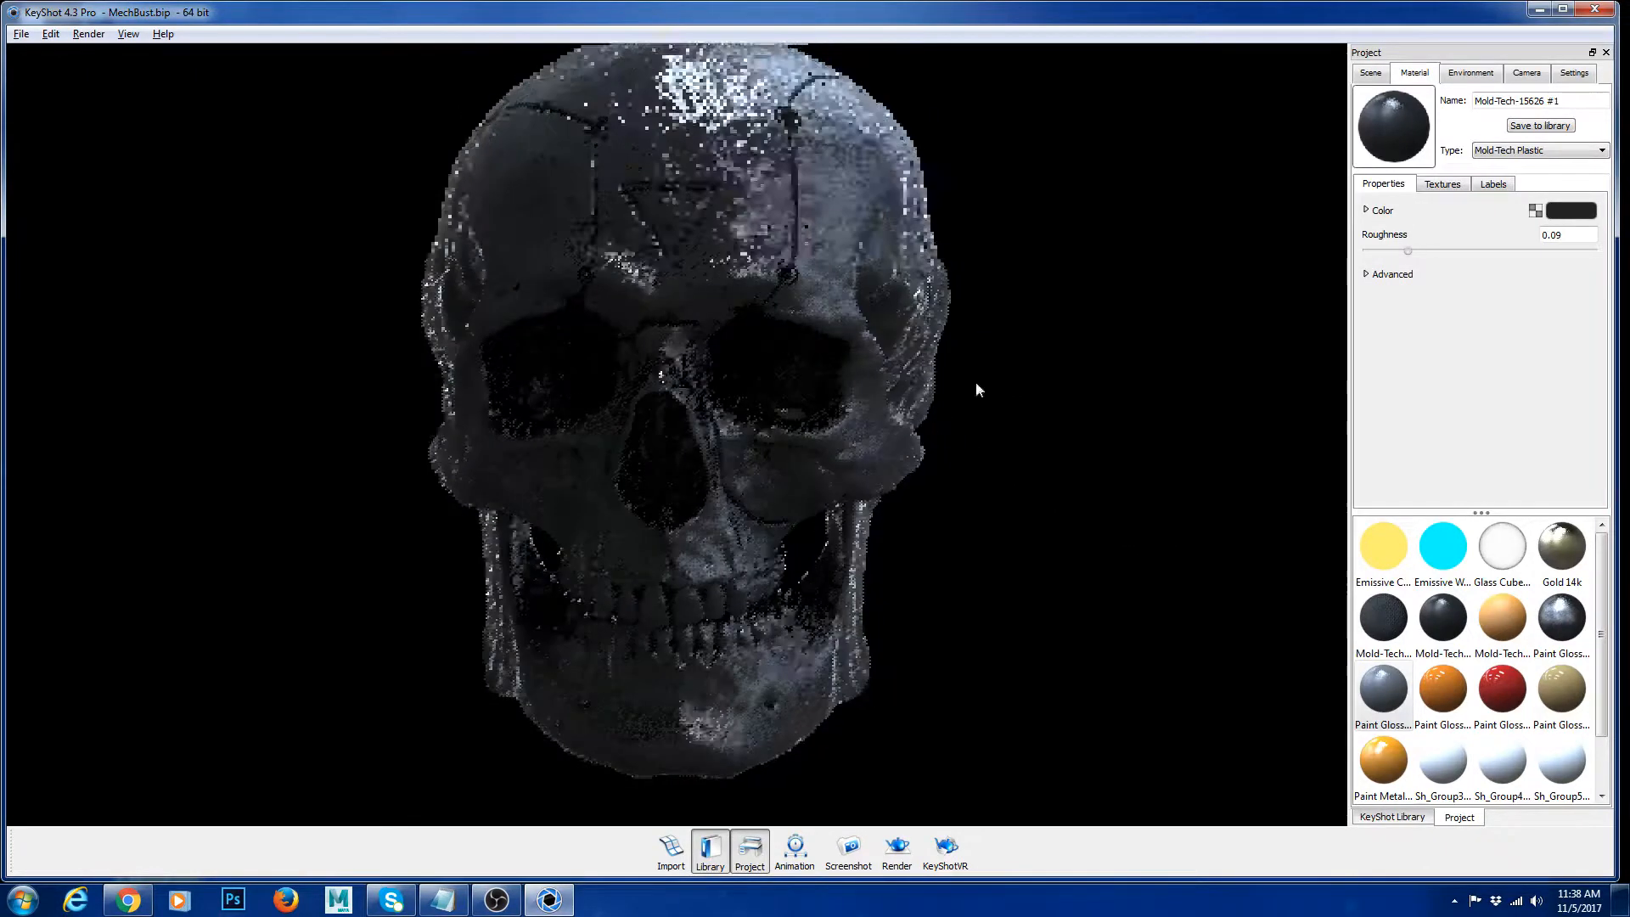
pyautogui.scroll(-5, 977, 382)
pyautogui.moveTo(1019, 442); pyautogui.dragTo(611, 450)
pyautogui.moveTo(837, 416); pyautogui.dragTo(907, 613, button='middle')
pyautogui.keyDown('alt'); pyautogui.moveTo(1023, 455); pyautogui.dragTo(1334, 605, button='right'); pyautogui.keyUp('alt')
pyautogui.keyDown('alt'); pyautogui.moveTo(383, 407); pyautogui.dragTo(538, 467, button='right'); pyautogui.keyUp('alt')
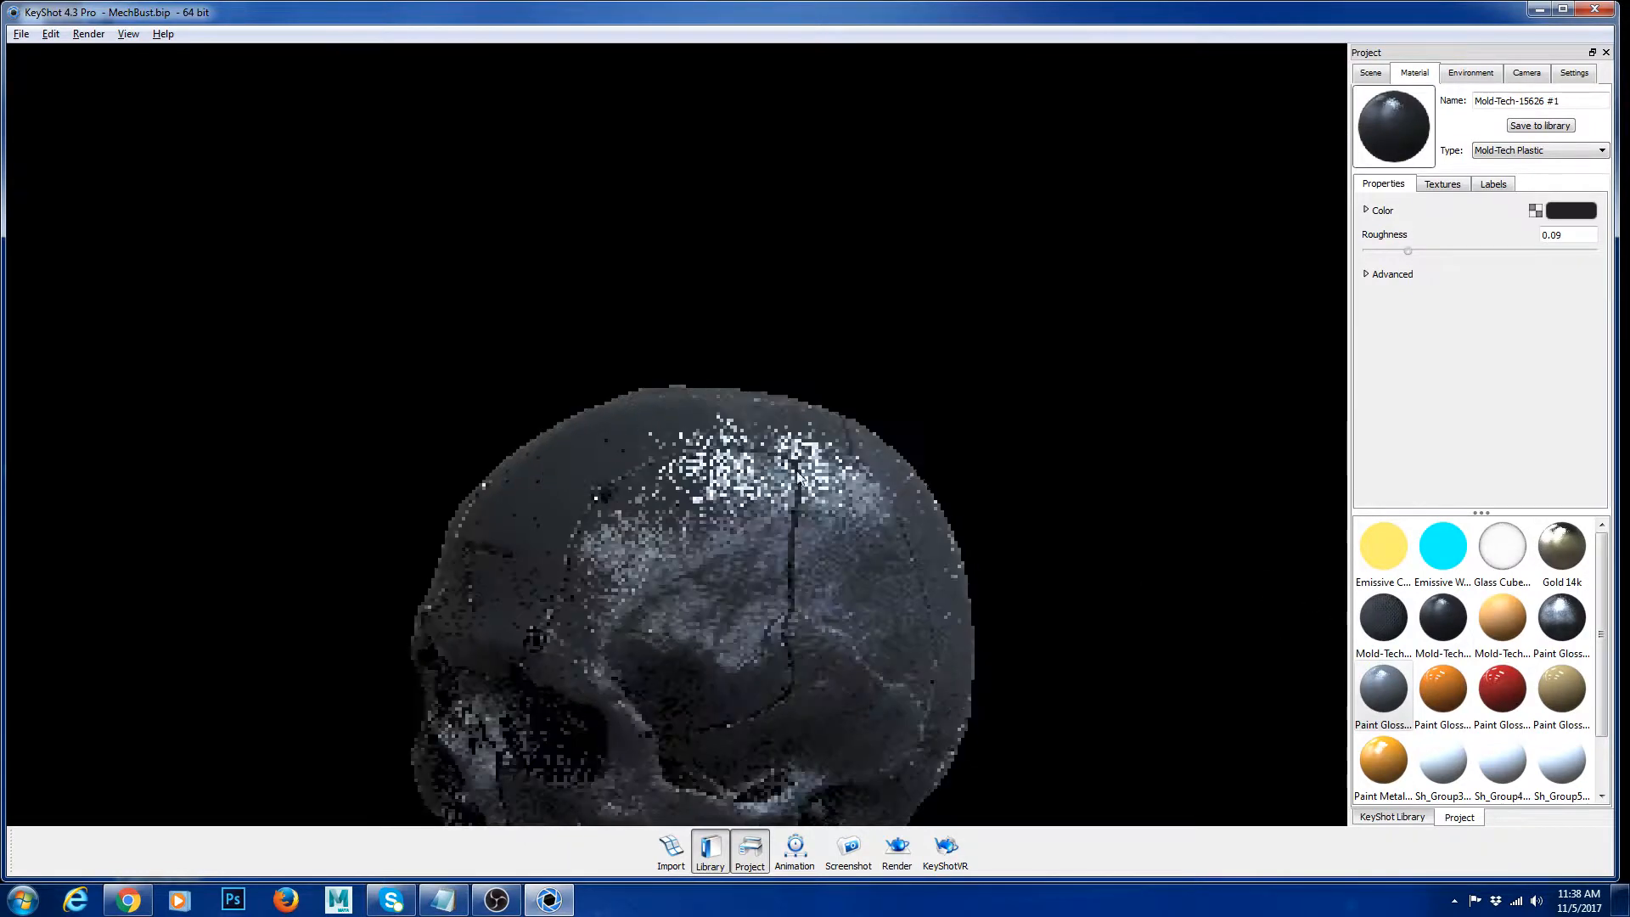
pyautogui.moveTo(541, 474); pyautogui.dragTo(663, 280)
pyautogui.keyDown('alt'); pyautogui.moveTo(792, 391); pyautogui.dragTo(1206, 573, button='right'); pyautogui.keyUp('alt')
pyautogui.moveTo(927, 531); pyautogui.dragTo(872, 419, button='middle')
pyautogui.moveTo(800, 599); pyautogui.dragTo(854, 594)
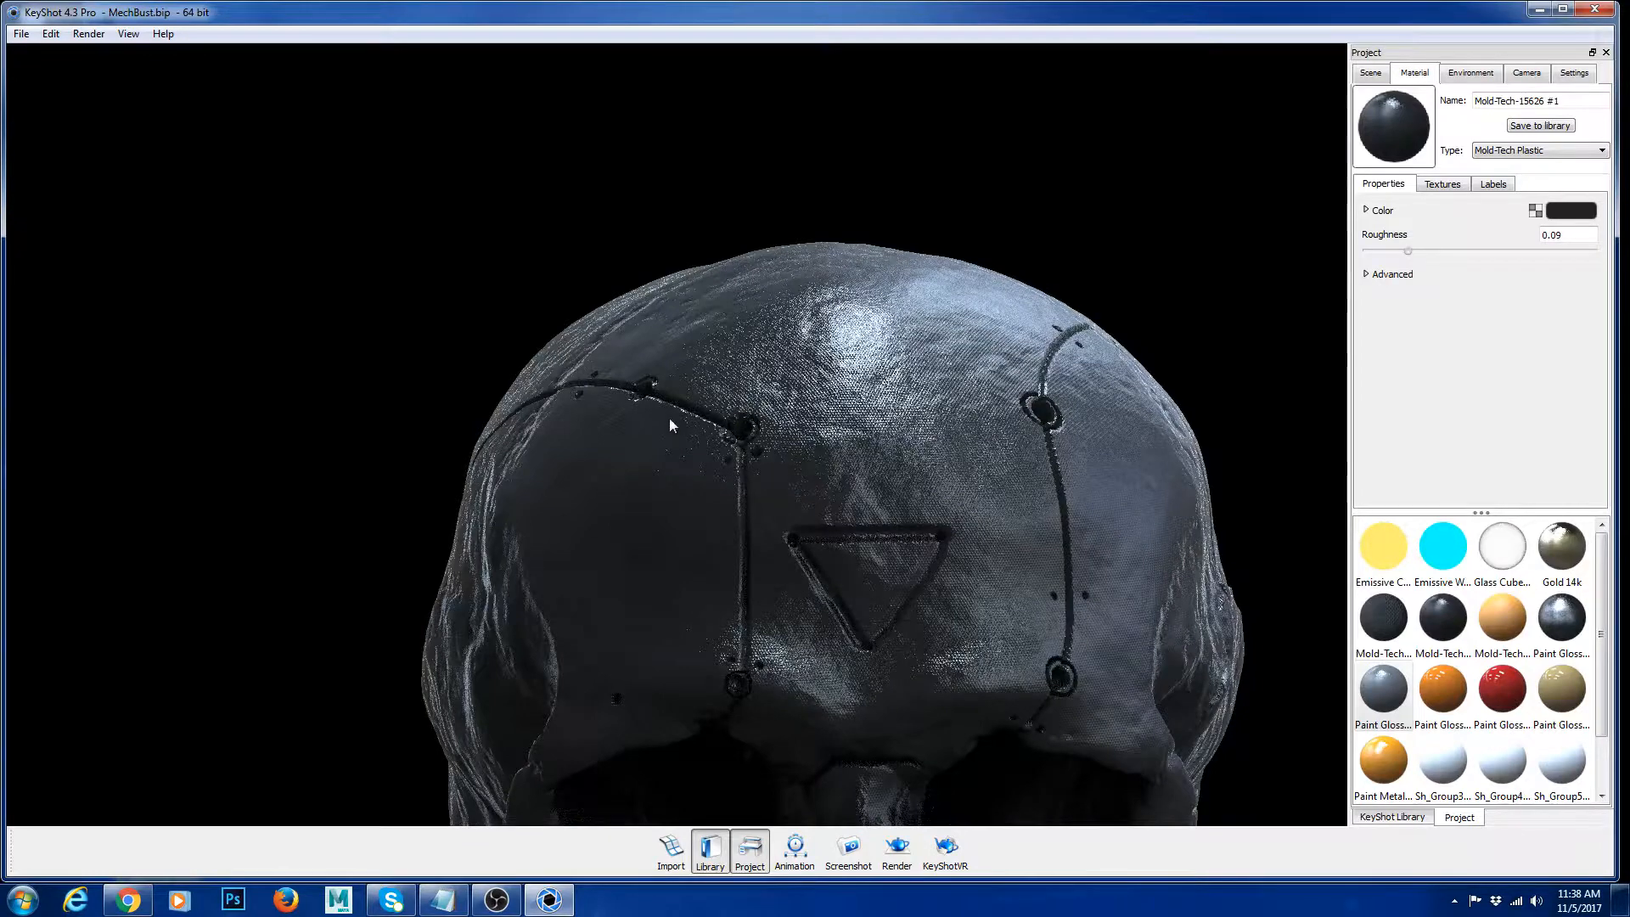
# Step: Show the emissive part together with the skull and open its Emissive Cool material for editing
pyautogui.click(1471, 72)
pyautogui.click(1370, 72)
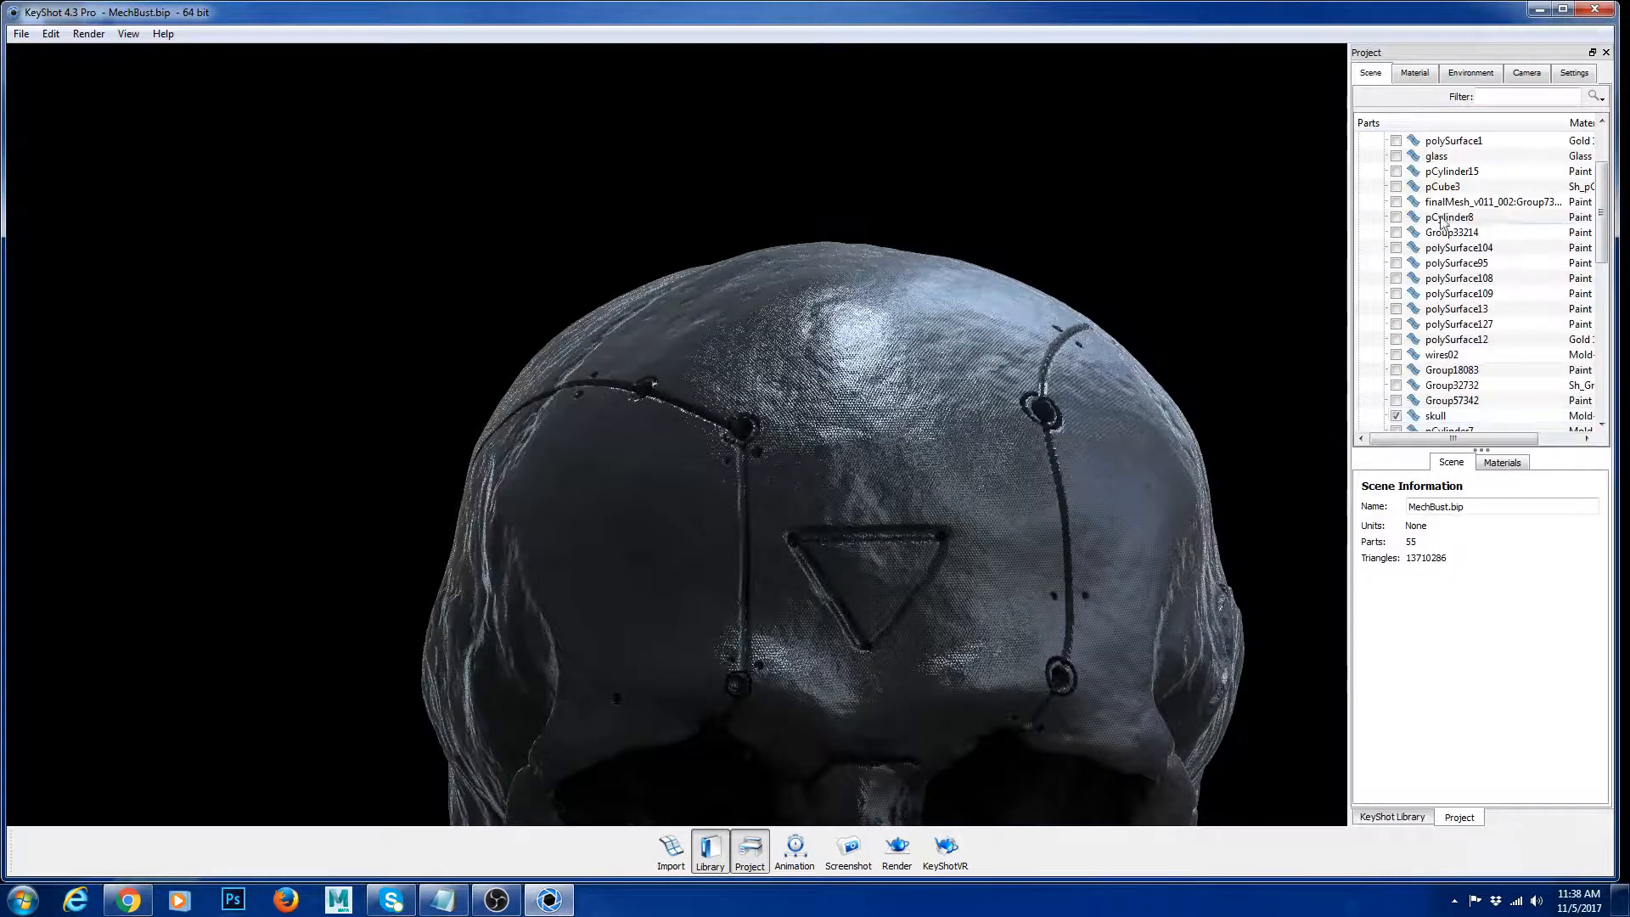
pyautogui.scroll(-9, 1490, 340)
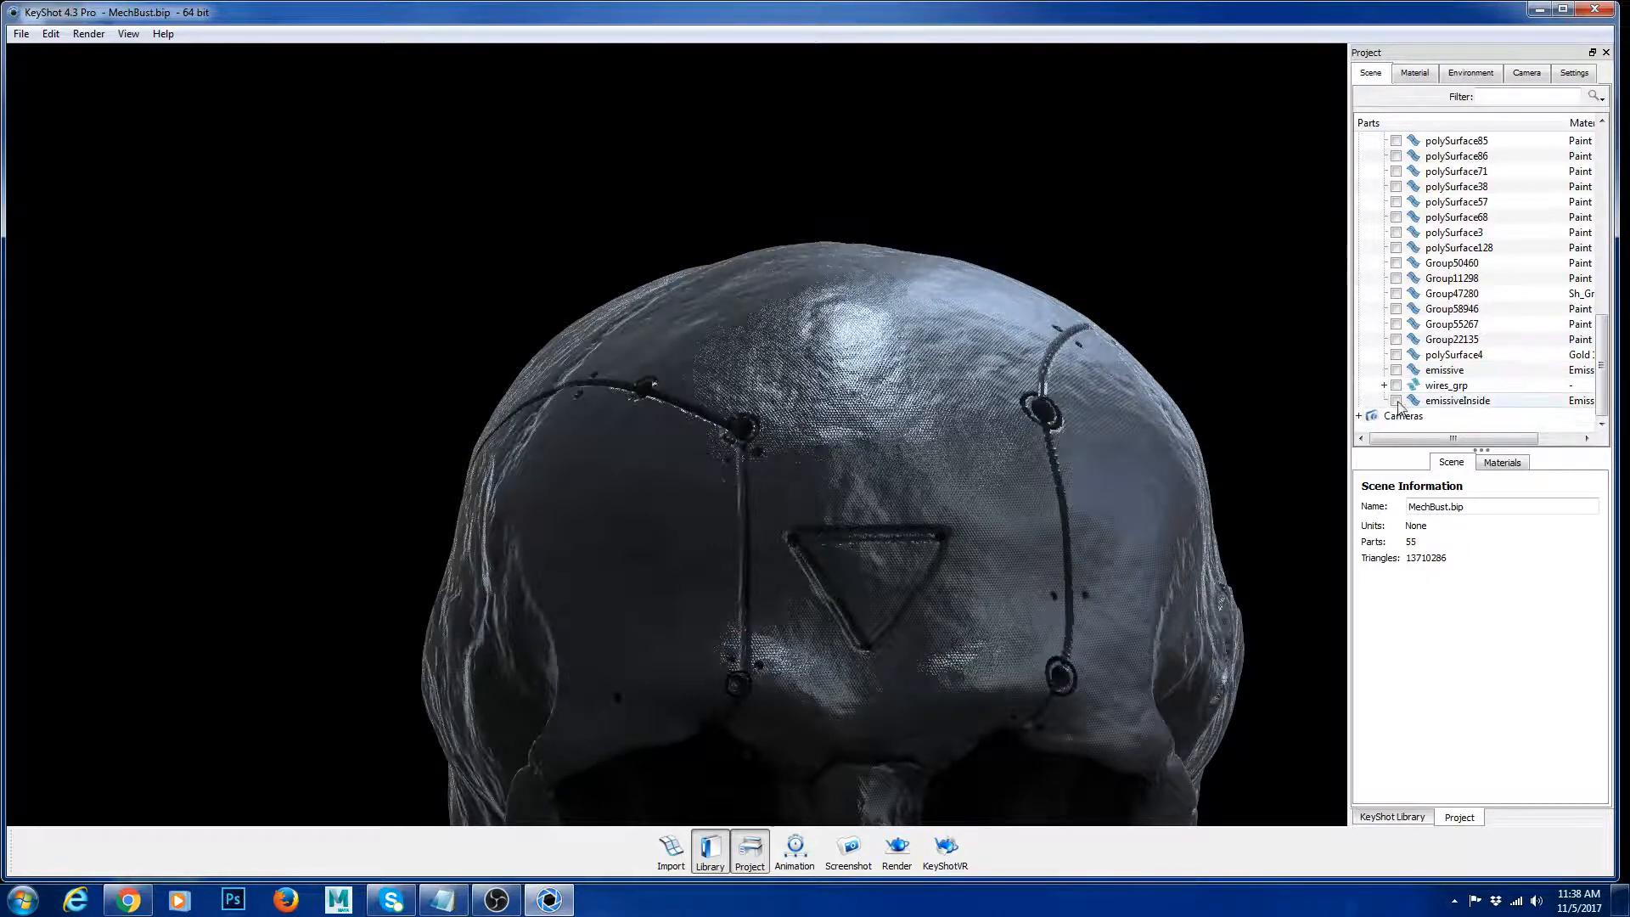
pyautogui.click(1397, 370)
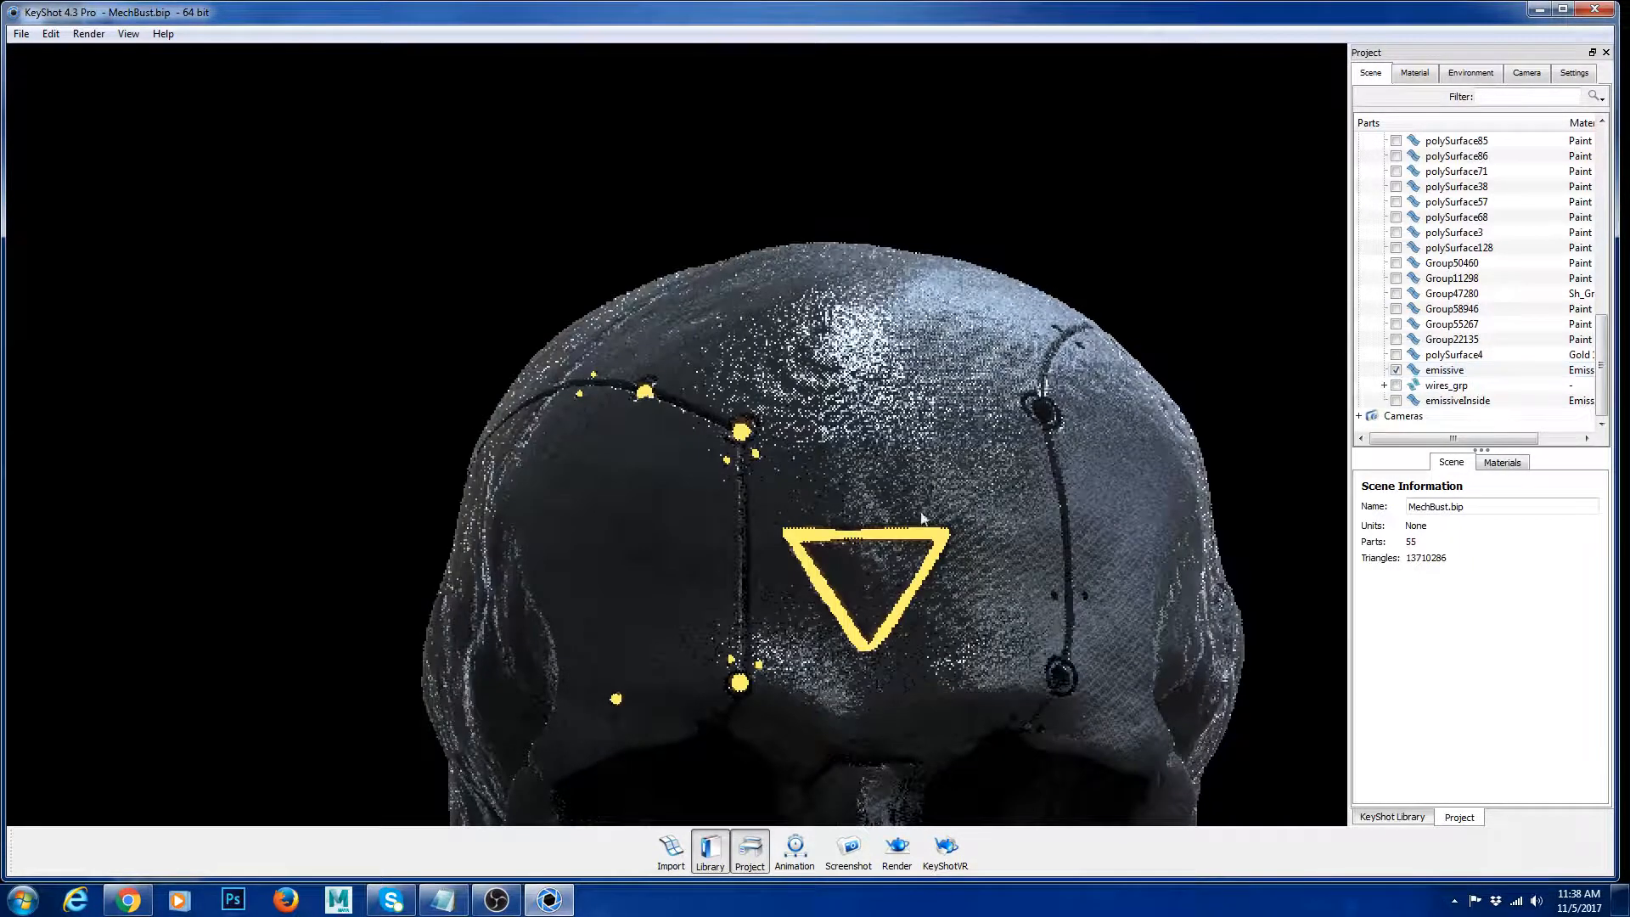
pyautogui.moveTo(676, 354); pyautogui.dragTo(928, 323)
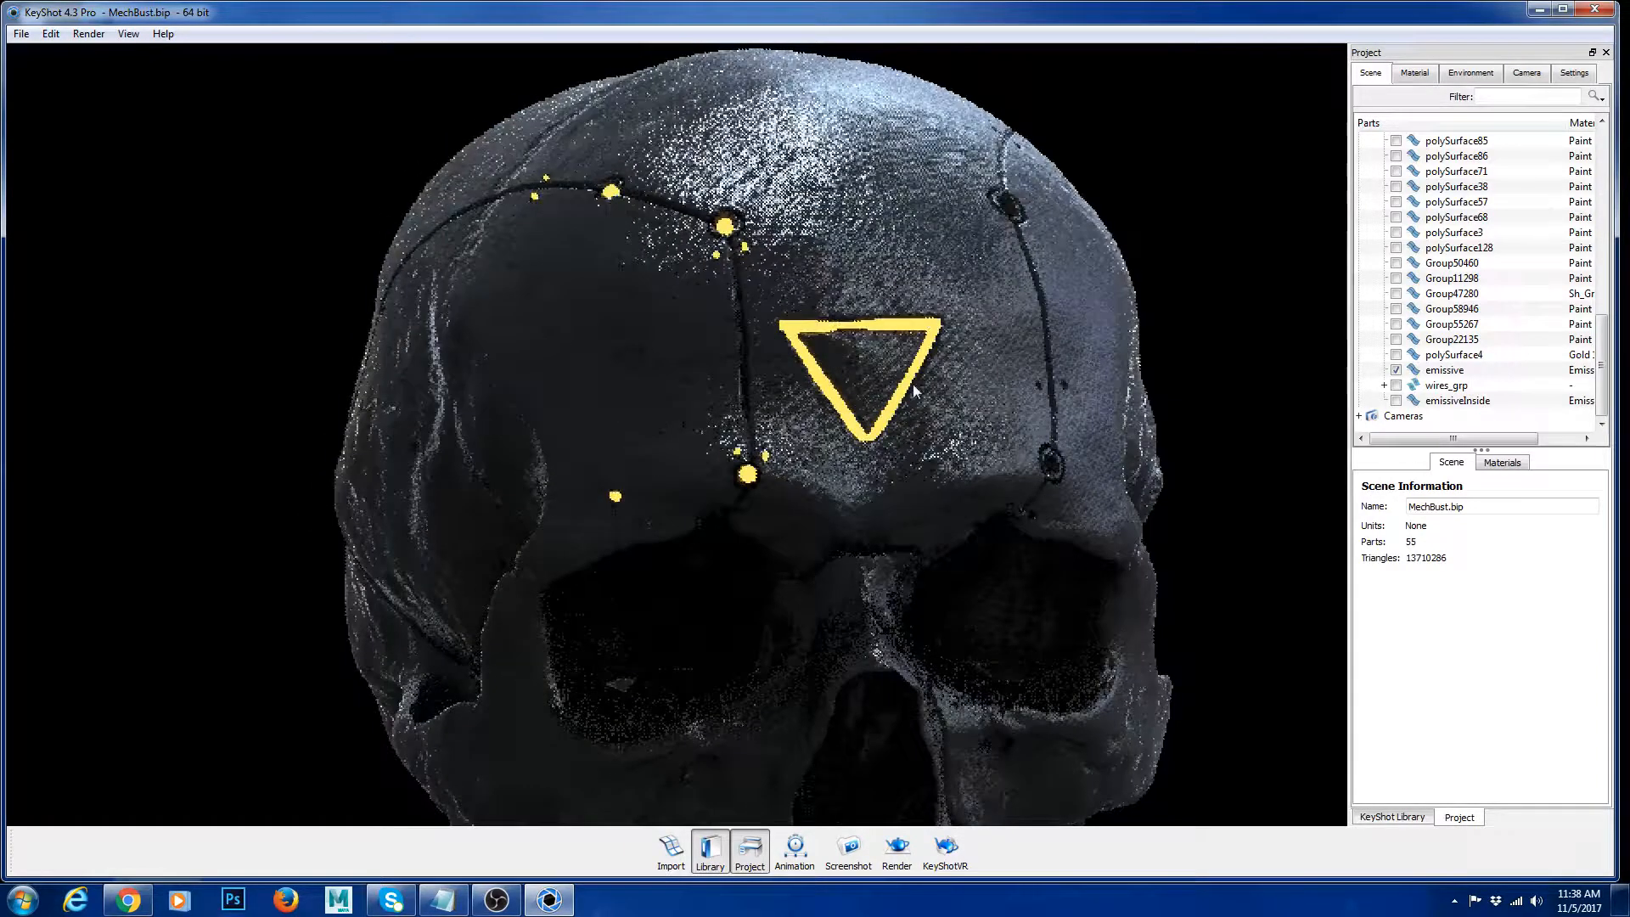
pyautogui.click(1453, 371)
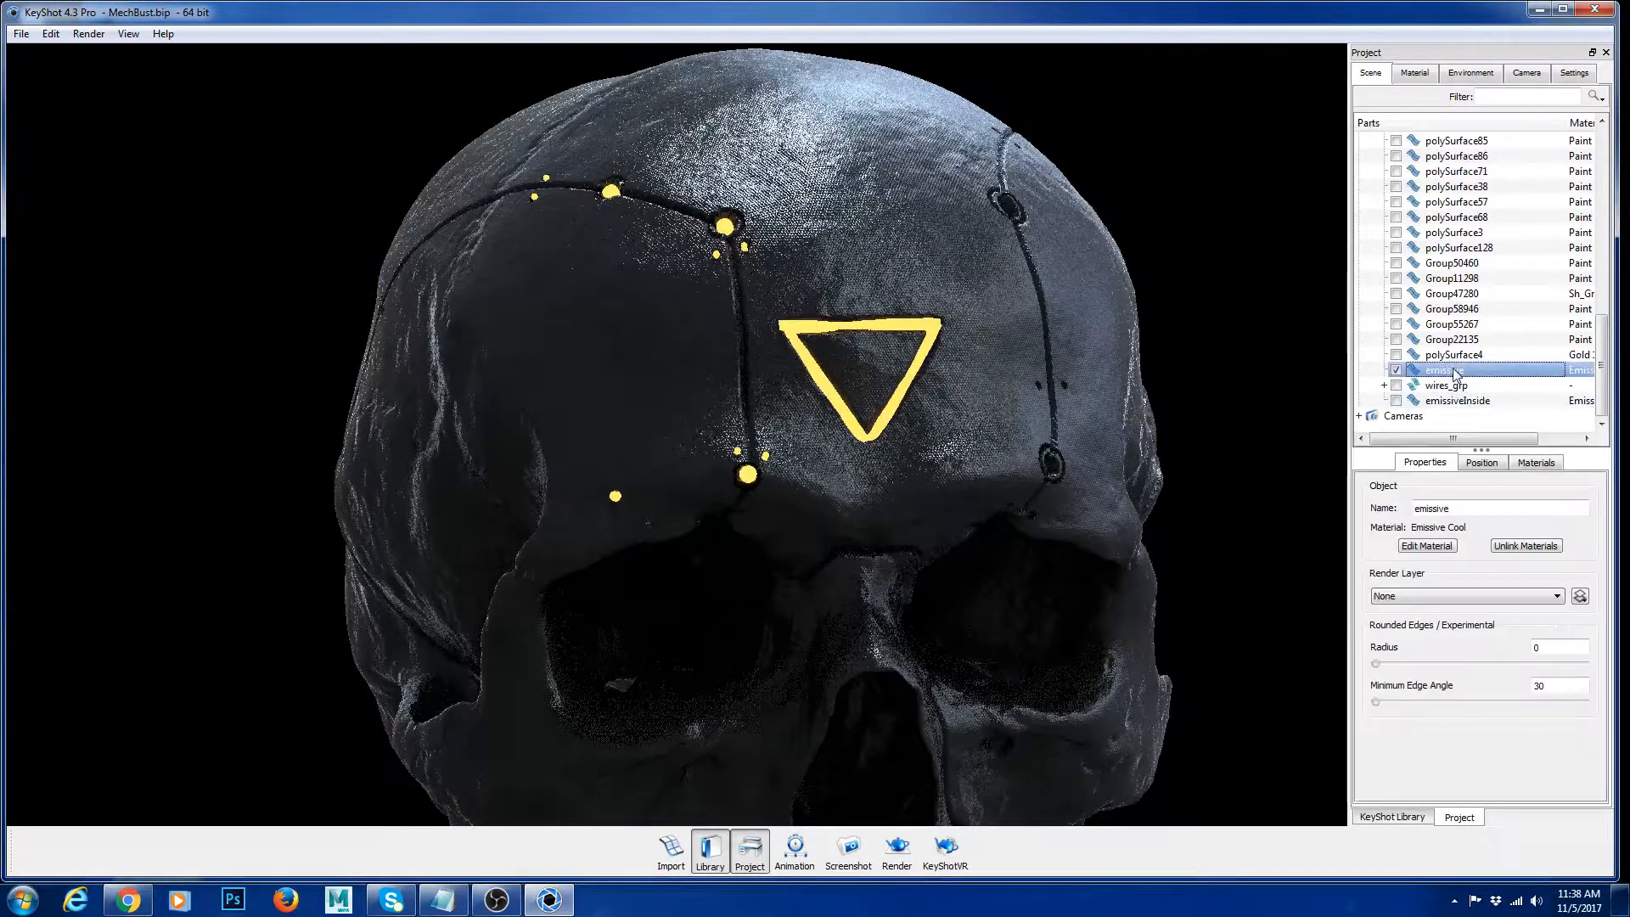
pyautogui.click(1416, 74)
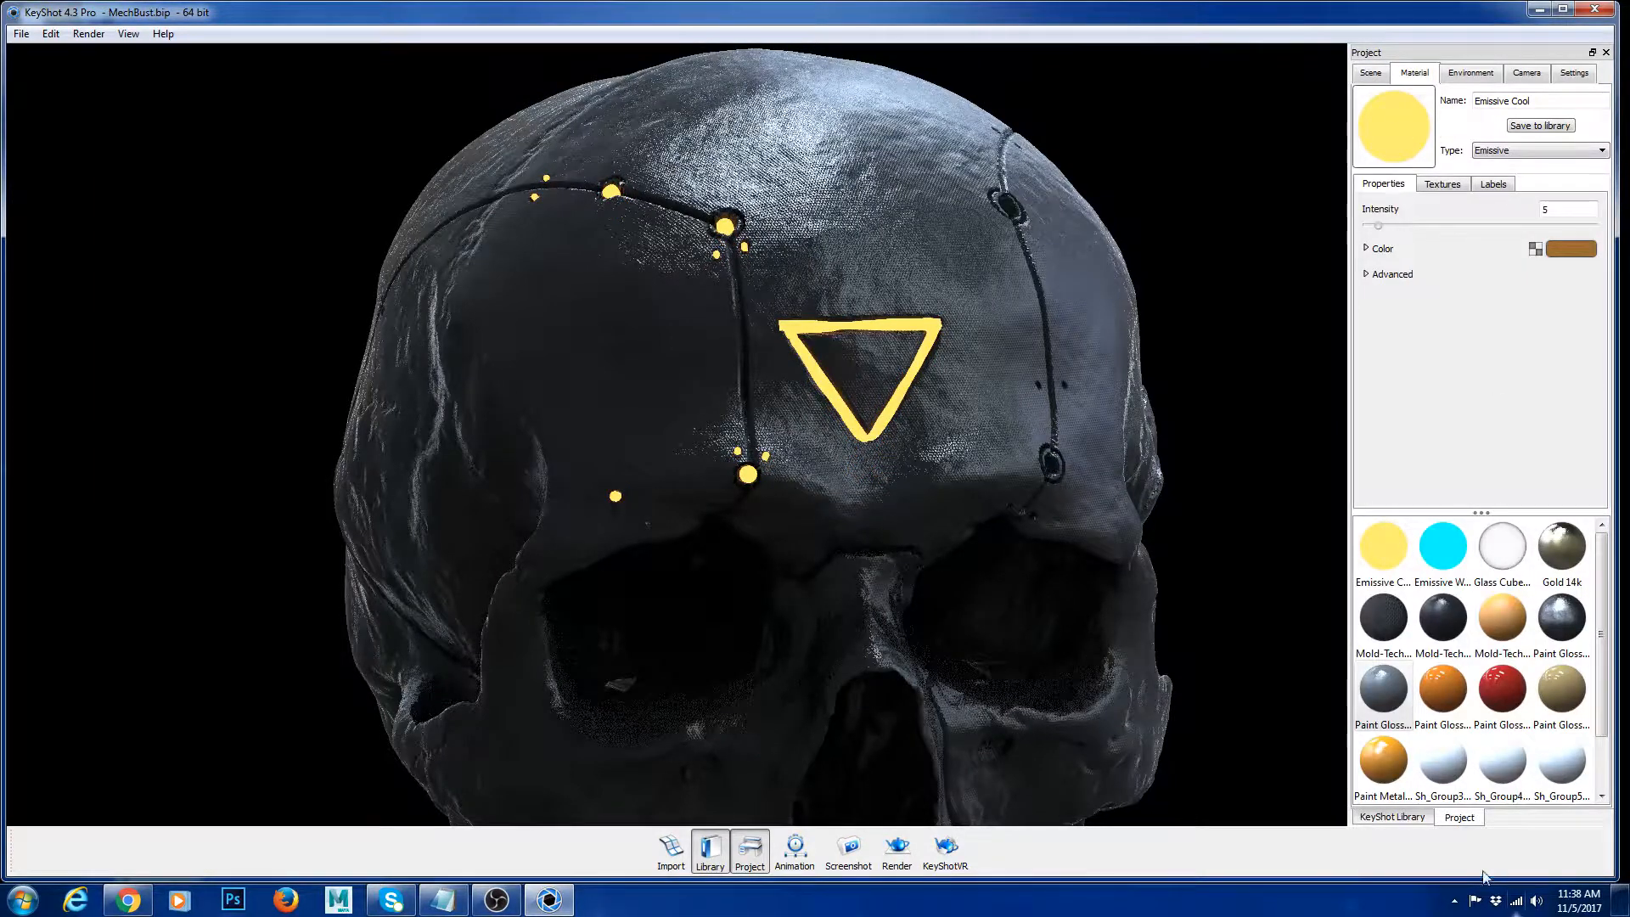
# Step: Search the material library for "em" to list the emissive materials
pyautogui.click(1413, 819)
pyautogui.click(1572, 99)
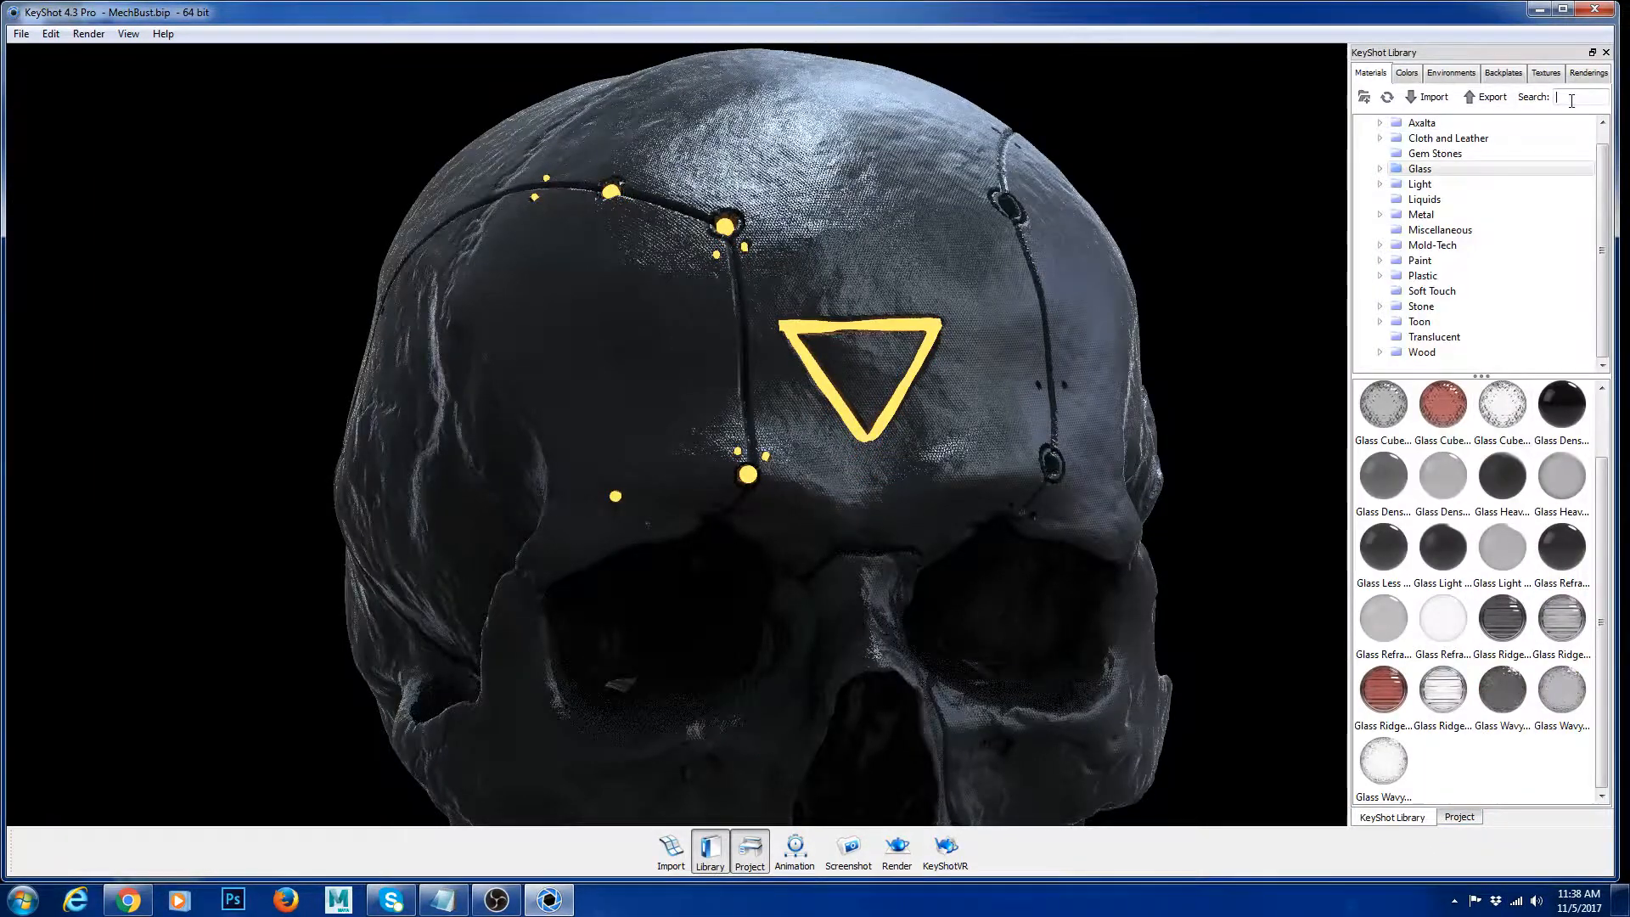
pyautogui.write('emiisive')
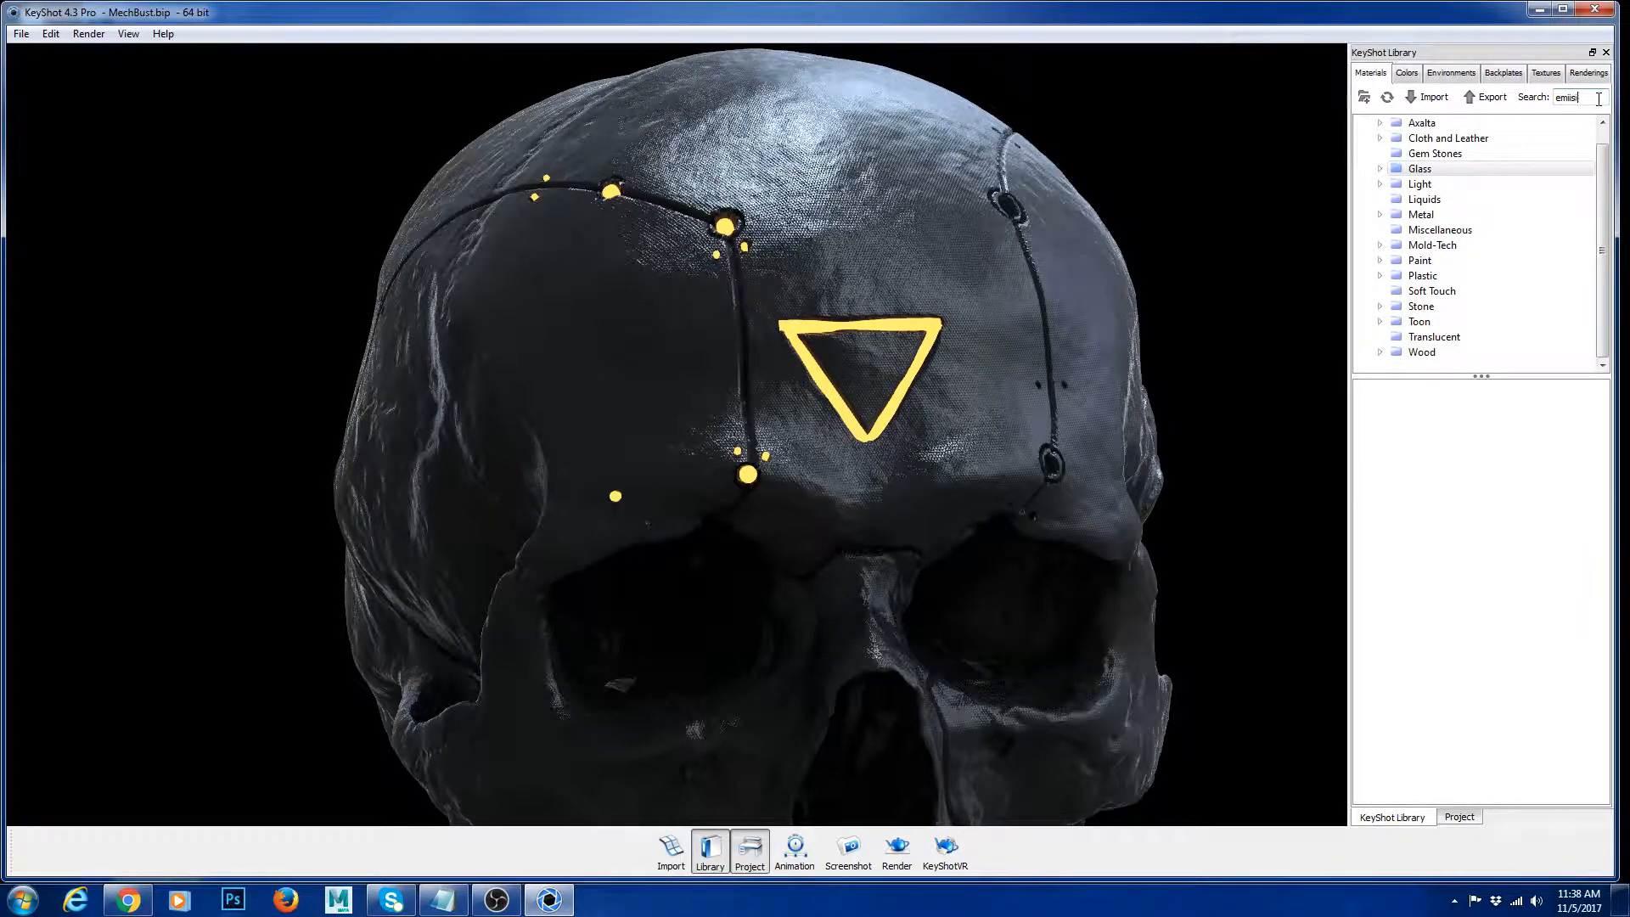
pyautogui.press('BackSpace')
pyautogui.press('BackSpace')
pyautogui.press('BackSpace')
pyautogui.press('BackSpace')
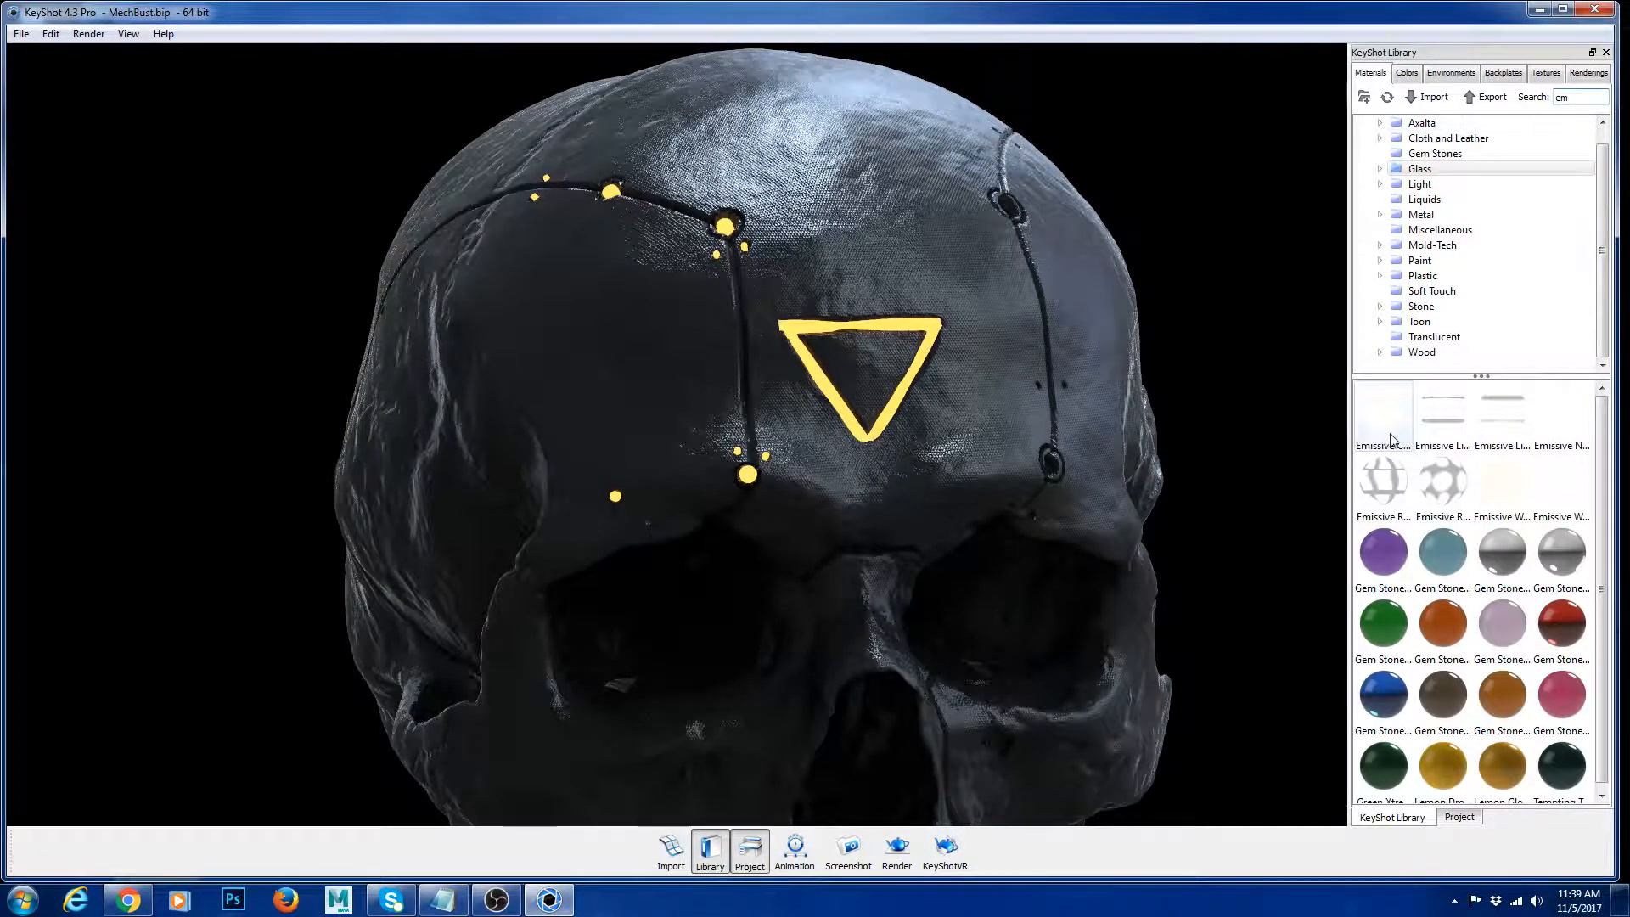
# Step: Apply the Emissive Warm library material to the triangle and dots of the emissive part on the skull
pyautogui.moveTo(1390, 440)
pyautogui.moveTo(1565, 417)
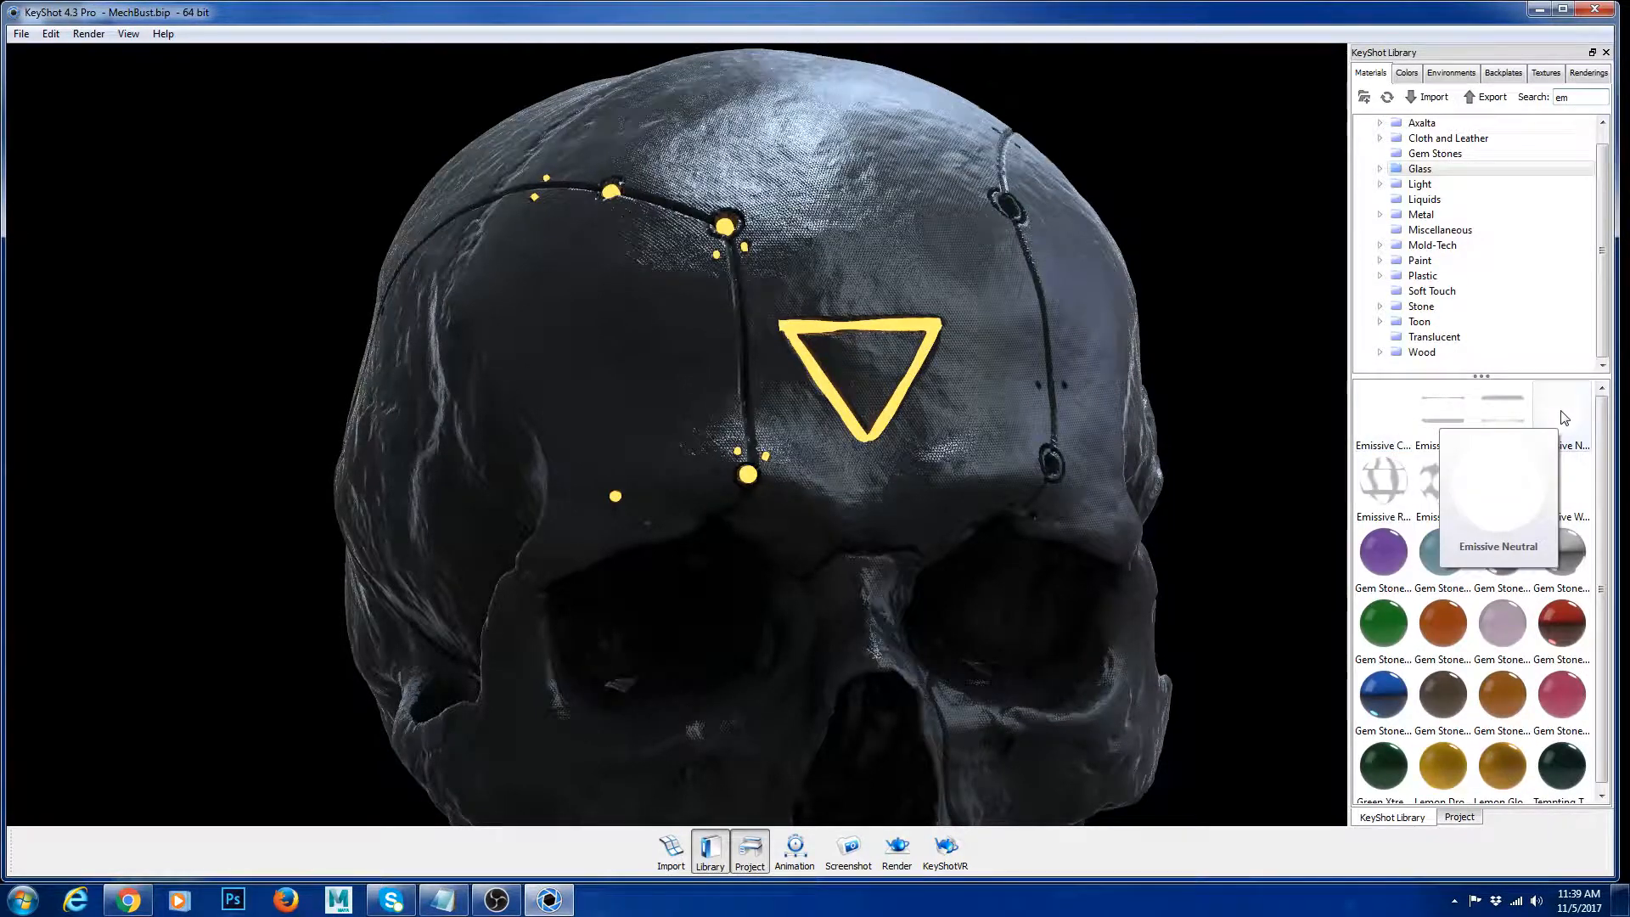
pyautogui.click(1565, 491)
pyautogui.click(1491, 504)
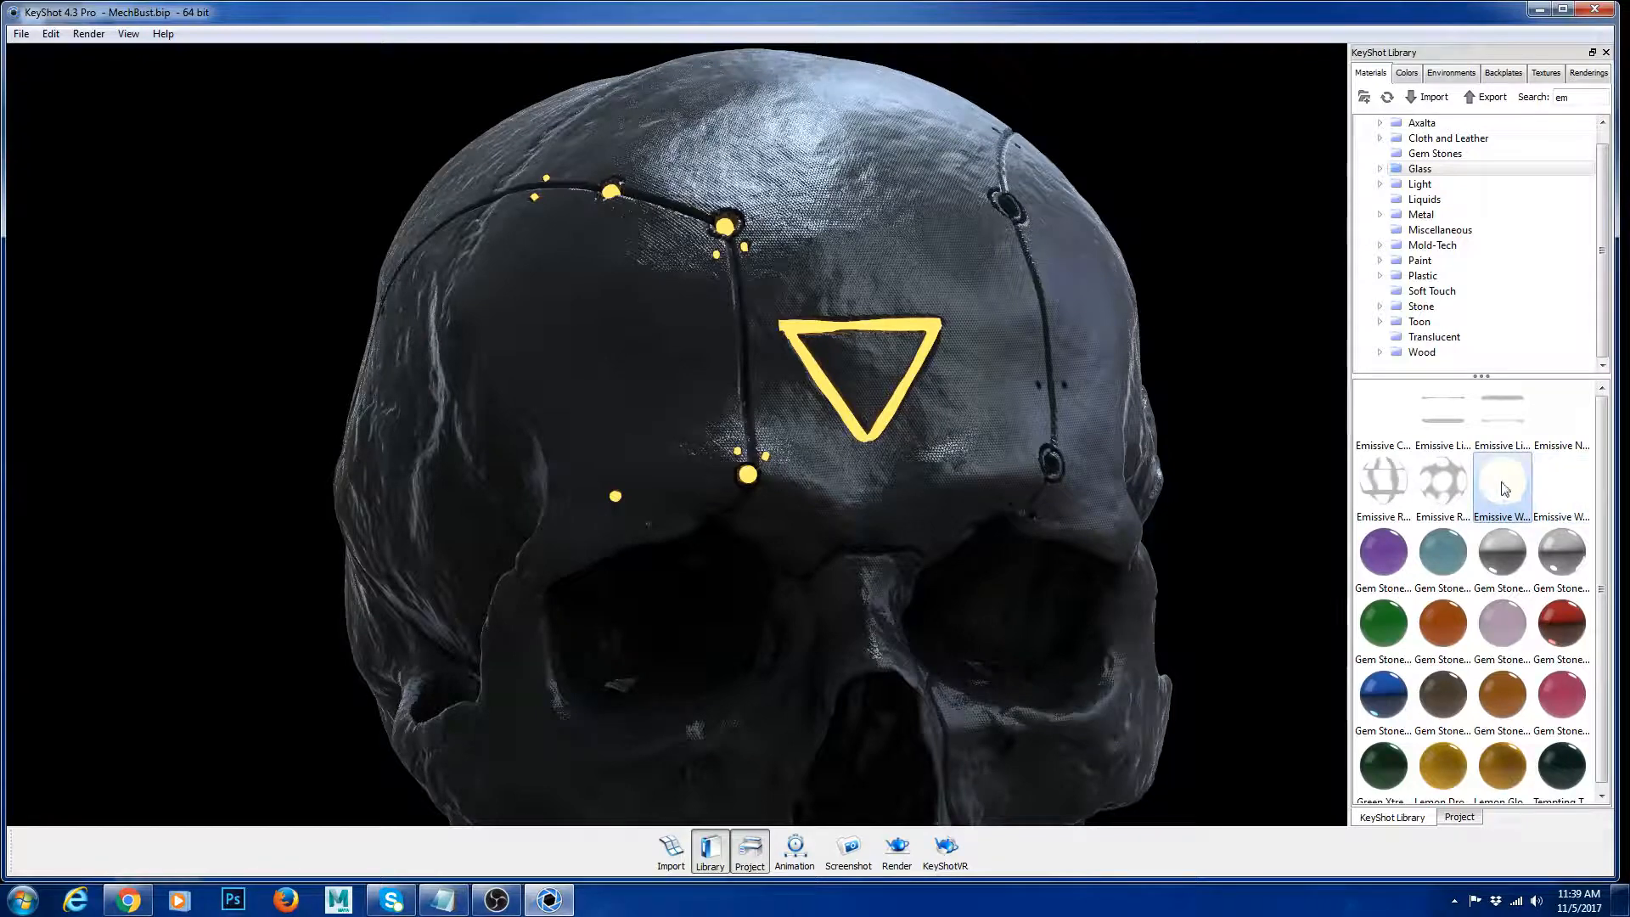
pyautogui.moveTo(1504, 489); pyautogui.dragTo(932, 330)
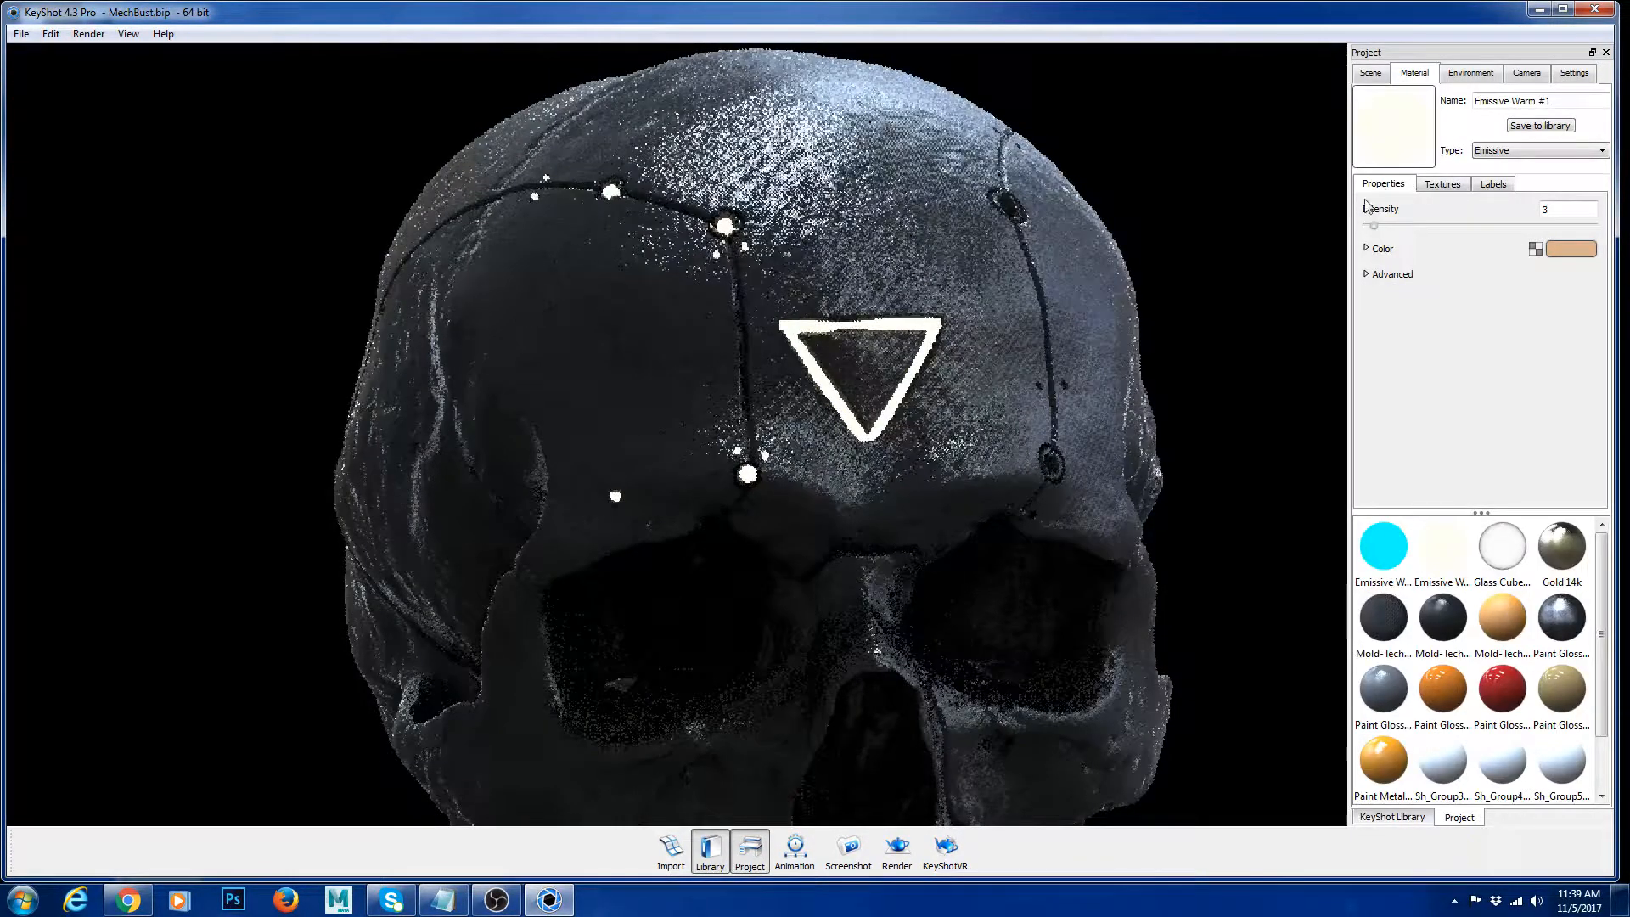
# Step: Set the Emissive Warm material's color to an orange with hue 28, saturation 100% and value 80%
pyautogui.click(1568, 251)
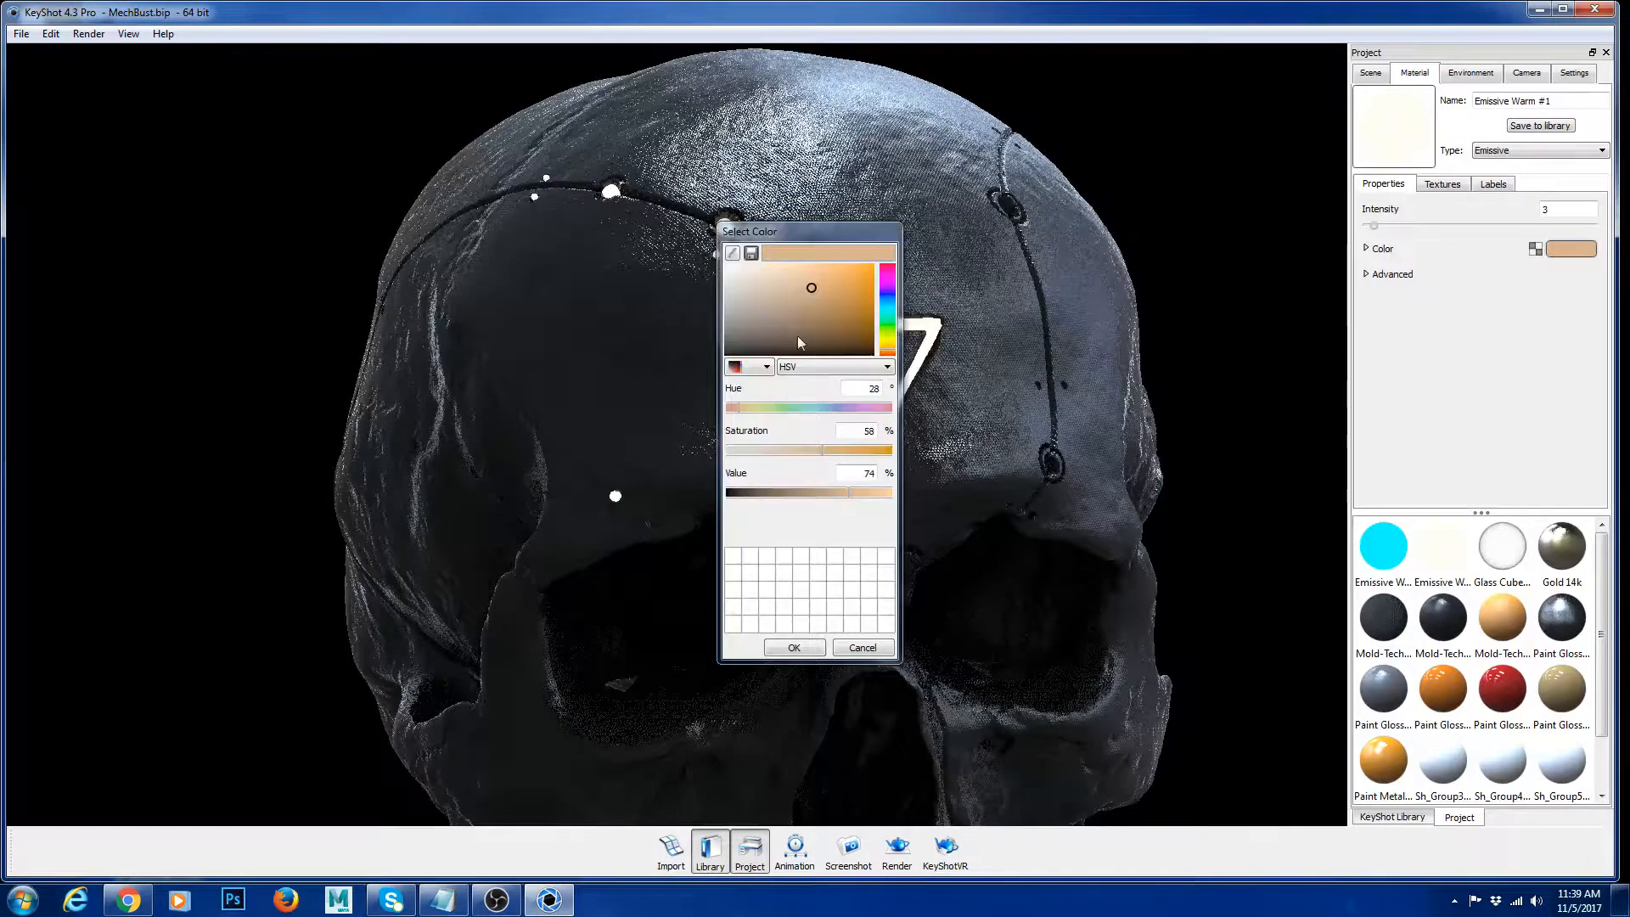
pyautogui.moveTo(799, 341); pyautogui.dragTo(873, 294)
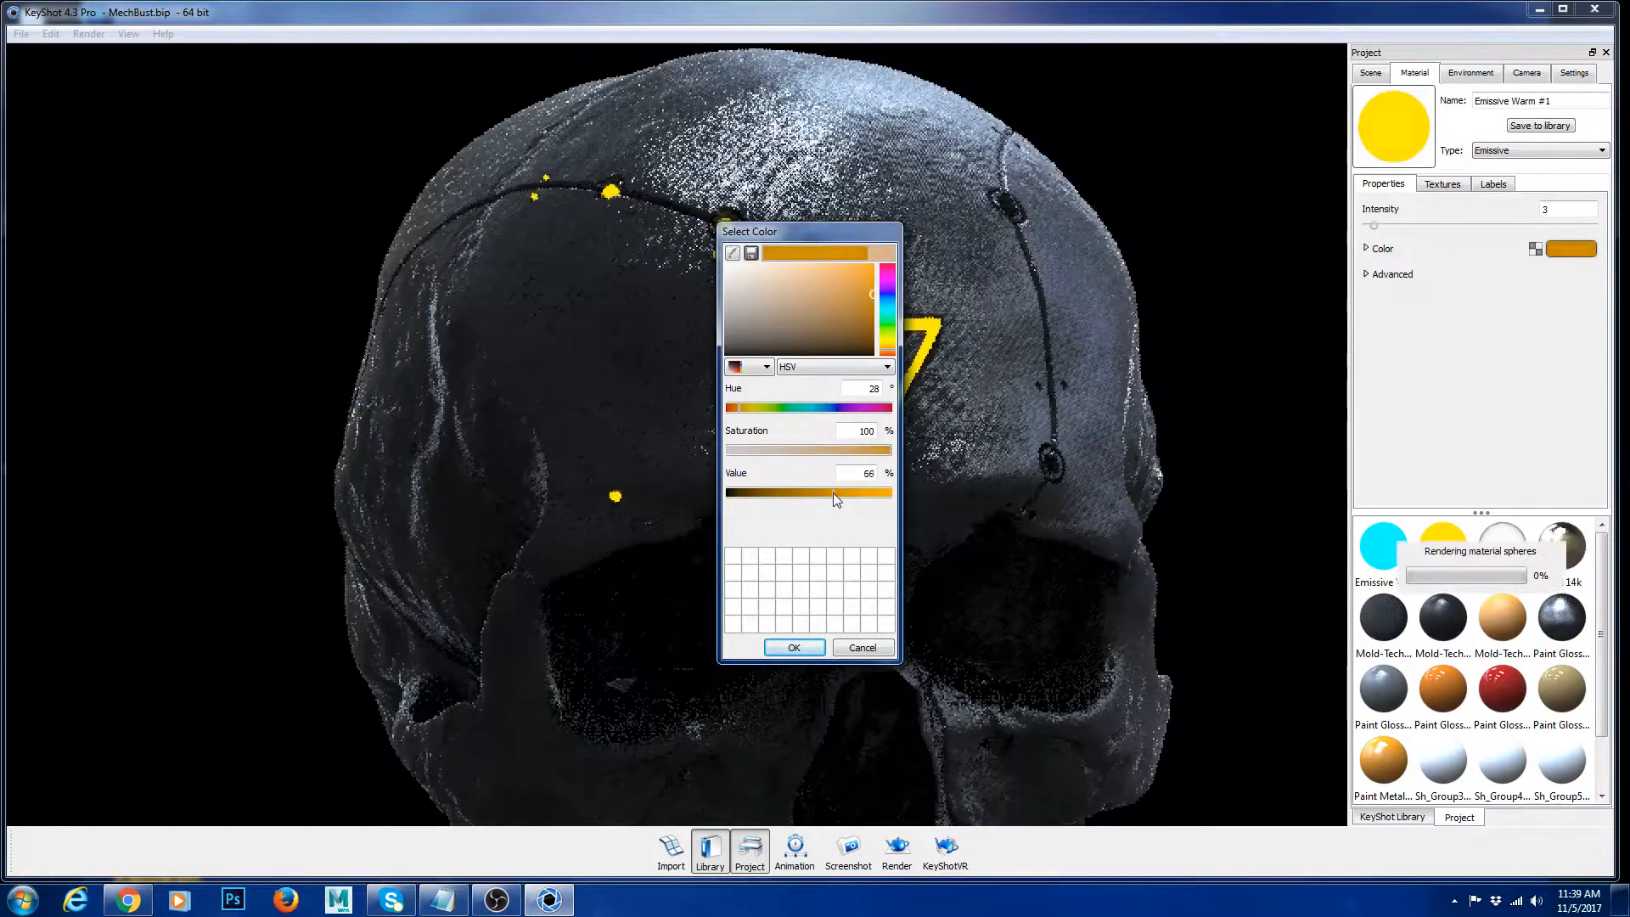
pyautogui.moveTo(833, 494); pyautogui.dragTo(851, 492)
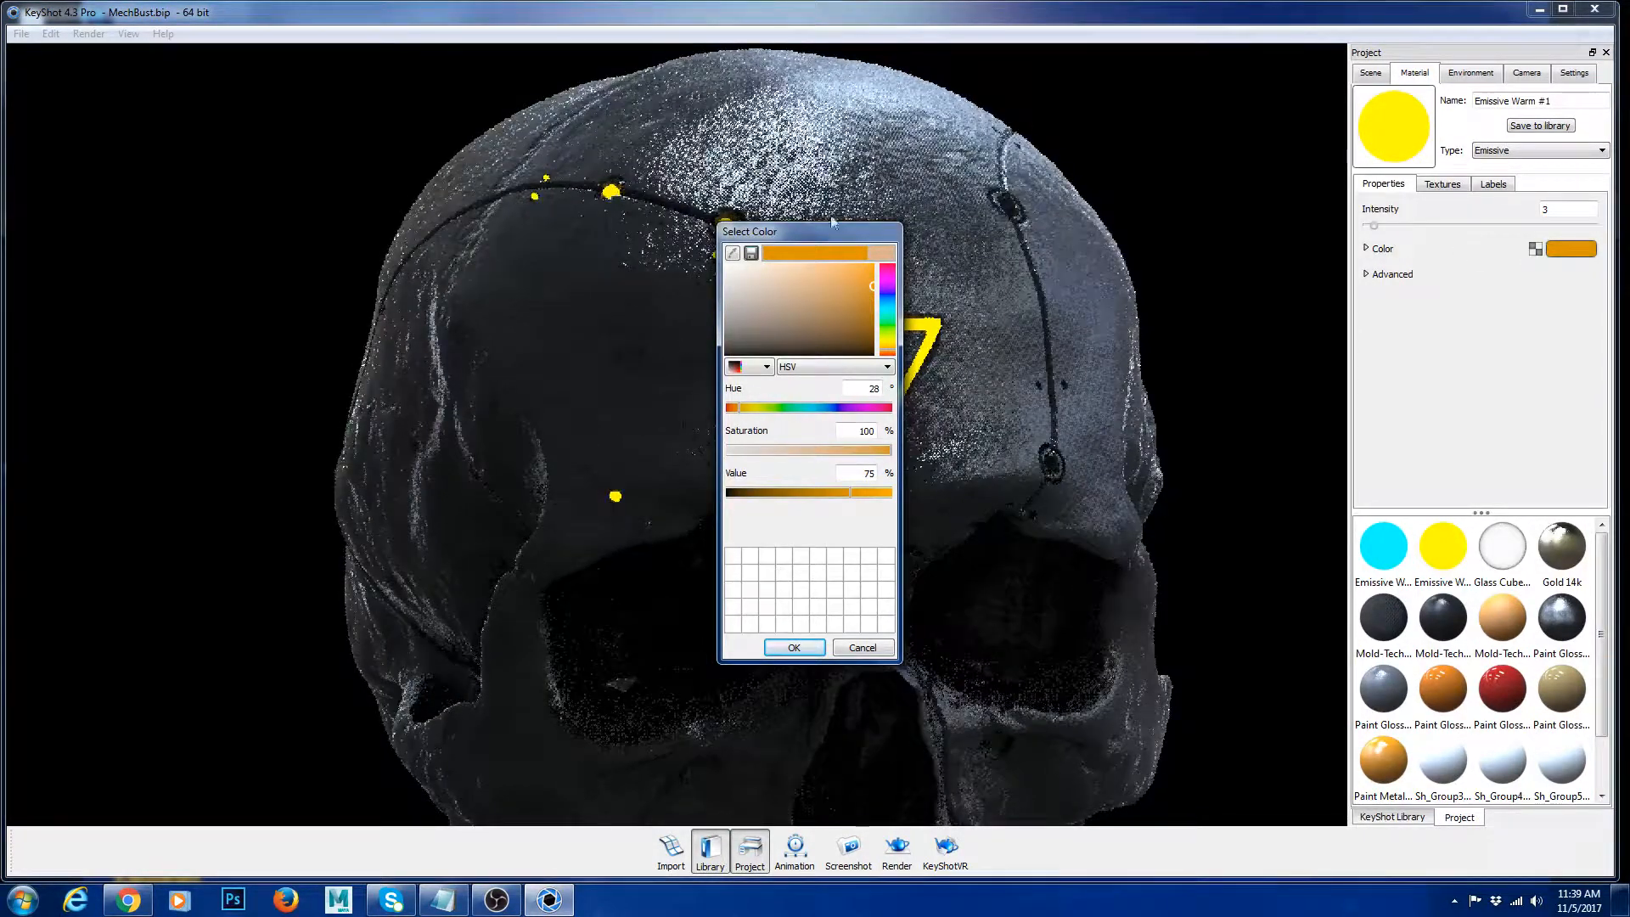
pyautogui.moveTo(833, 222); pyautogui.dragTo(1123, 213)
pyautogui.click(1145, 483)
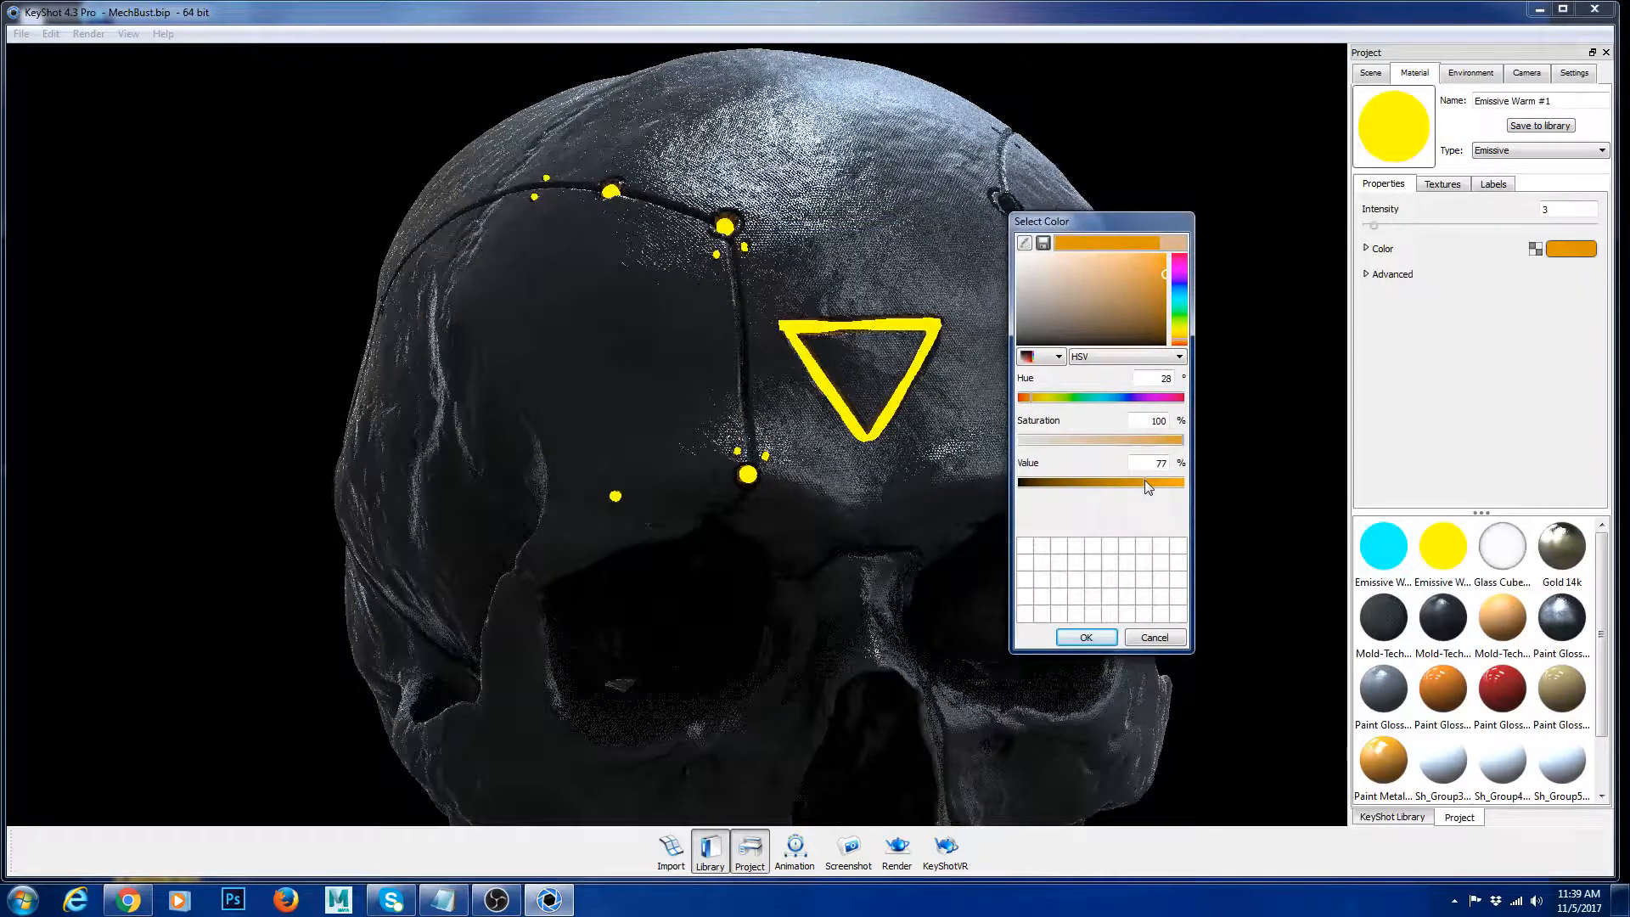
pyautogui.moveTo(1145, 480); pyautogui.dragTo(1148, 481)
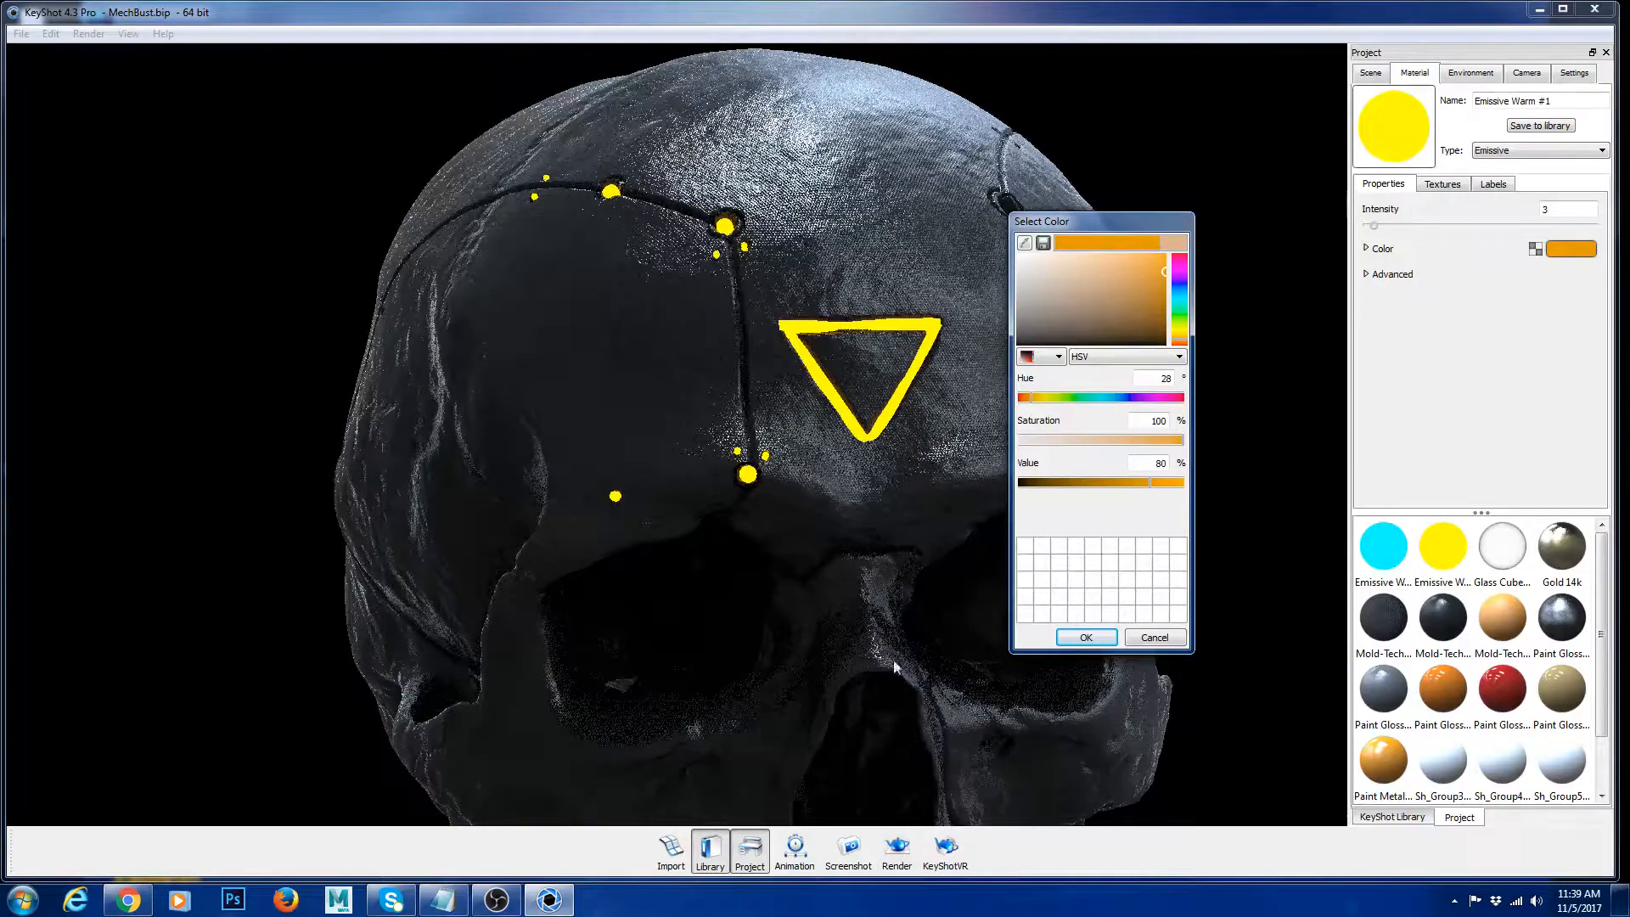
pyautogui.click(1087, 638)
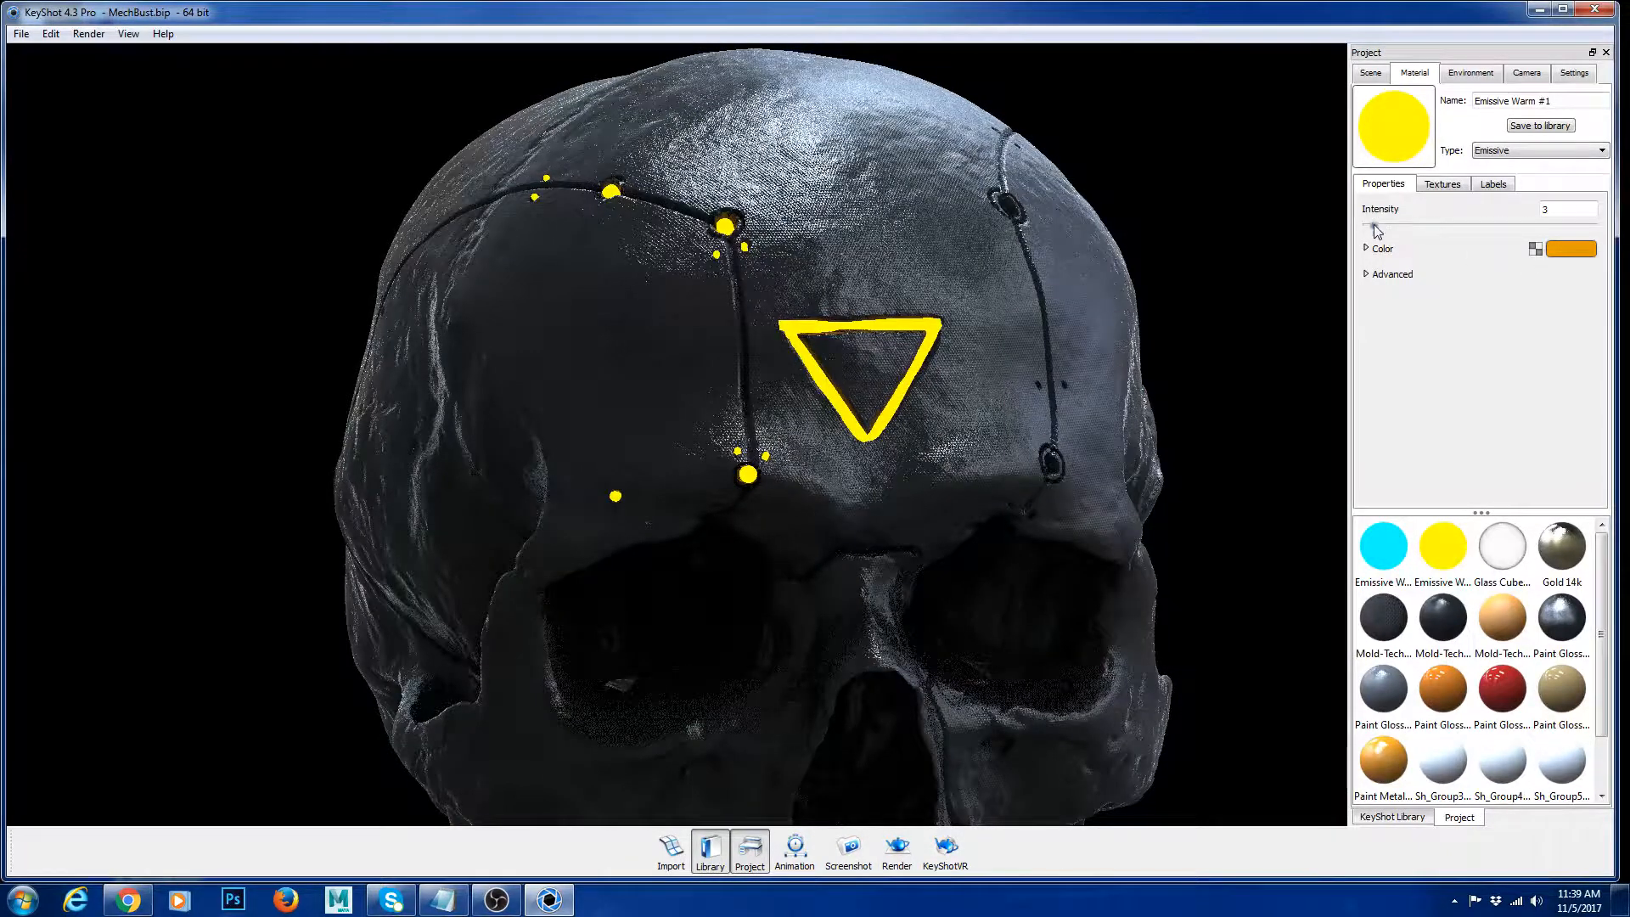
# Step: Set the intensity of the skull markings' Emissive Warm #1 material to 30.7 and change its color to a darker orange
pyautogui.moveTo(1374, 224); pyautogui.dragTo(1439, 226)
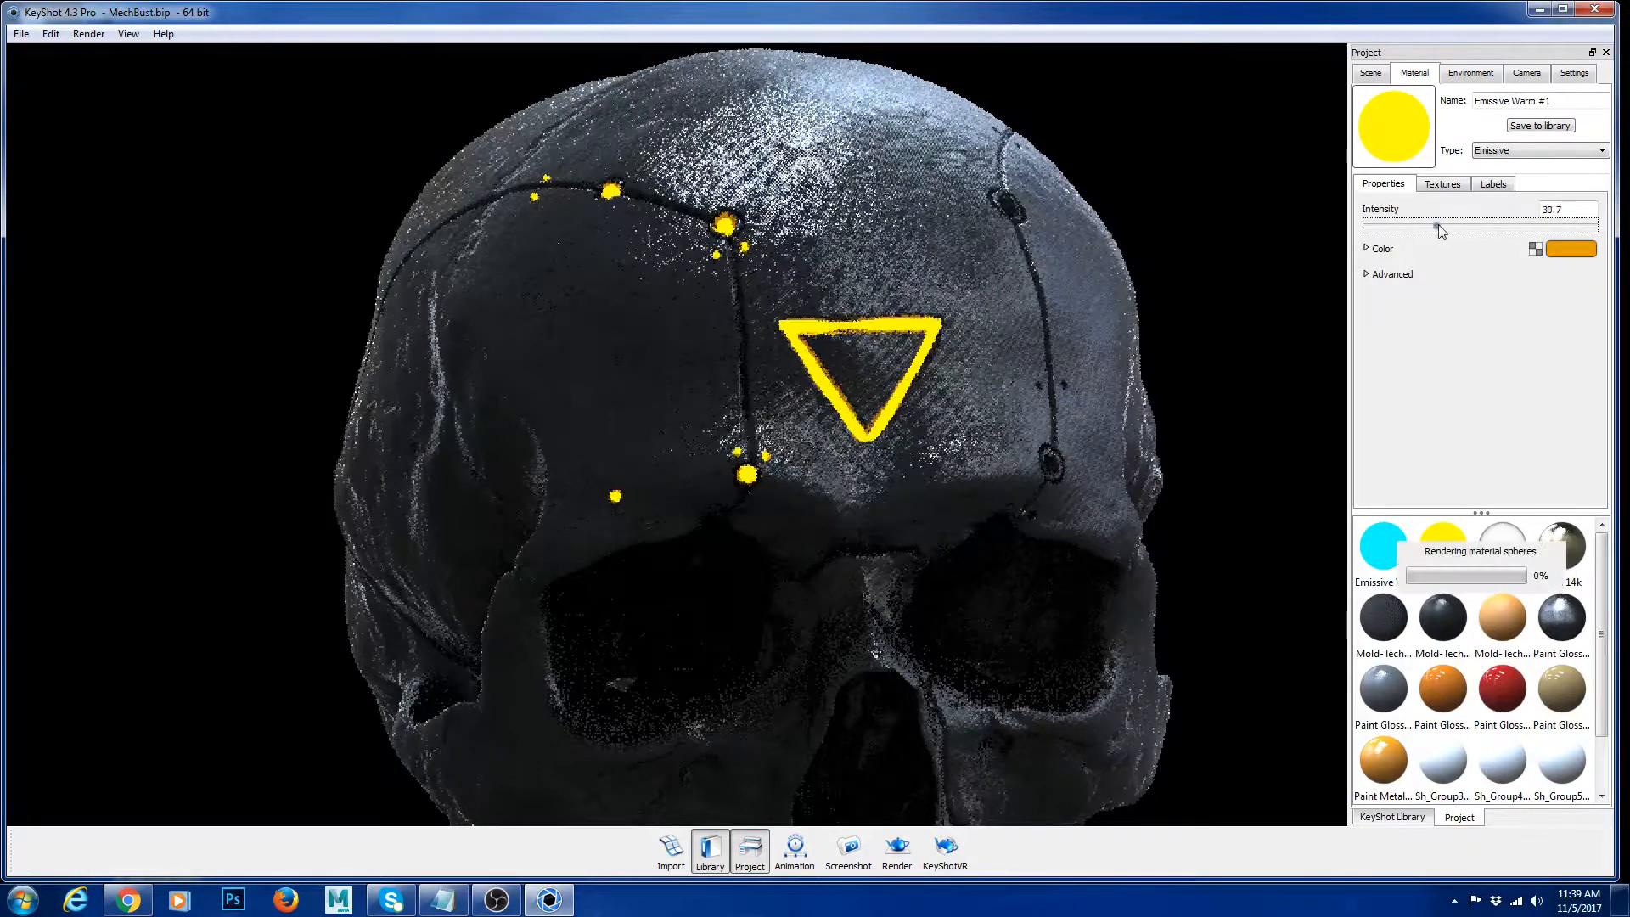
pyautogui.click(1571, 248)
pyautogui.click(846, 286)
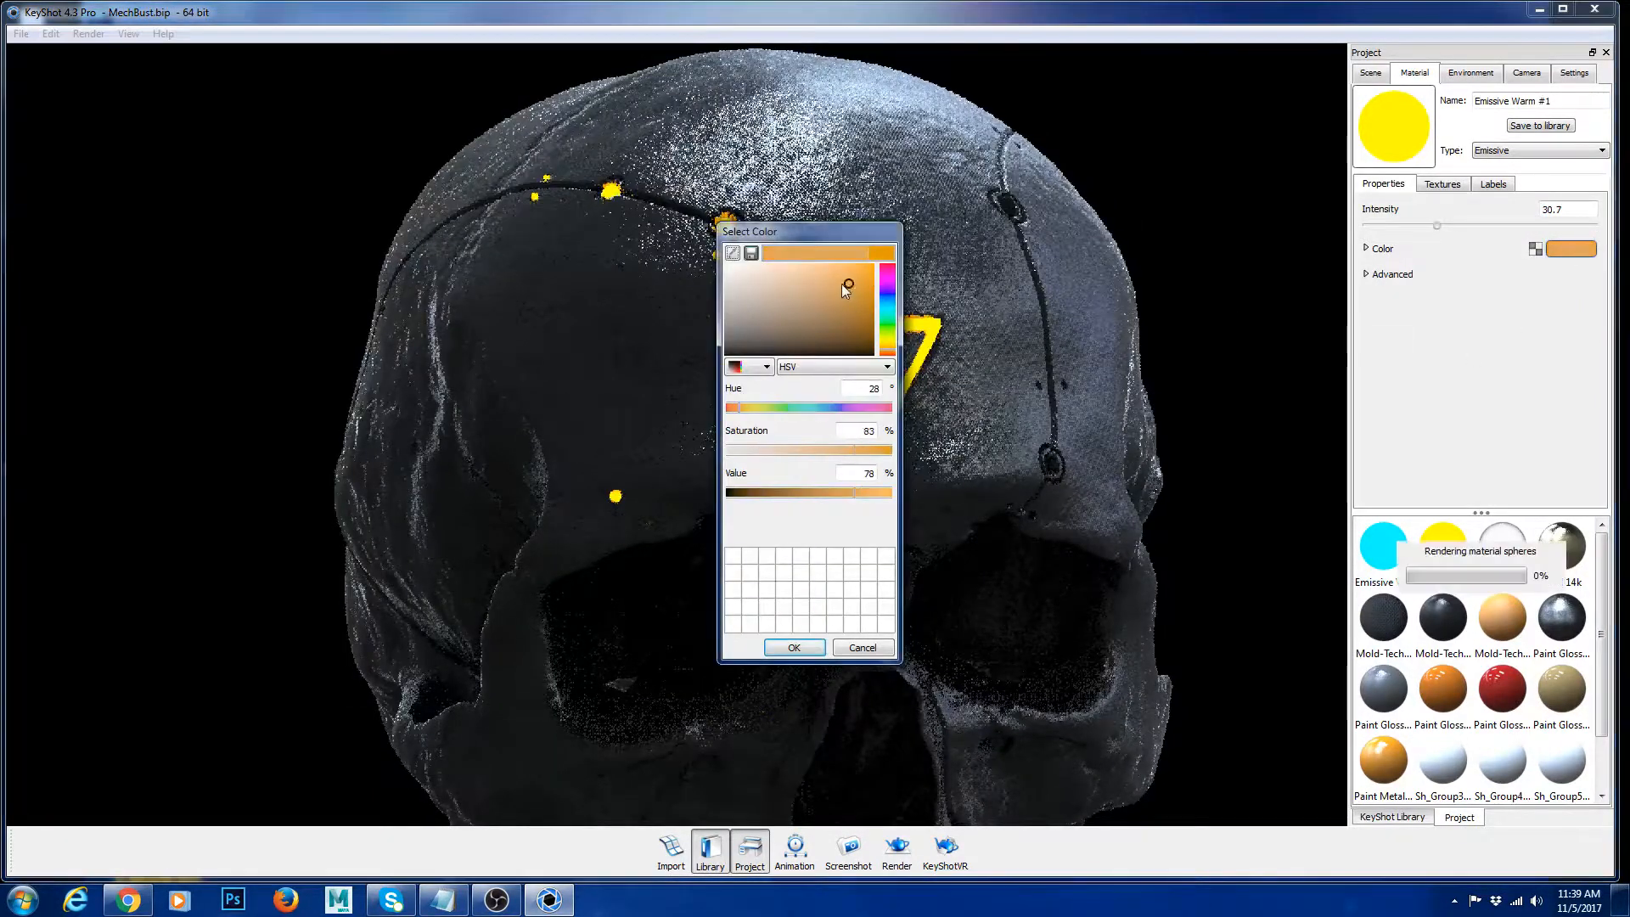
pyautogui.moveTo(843, 286); pyautogui.dragTo(868, 309)
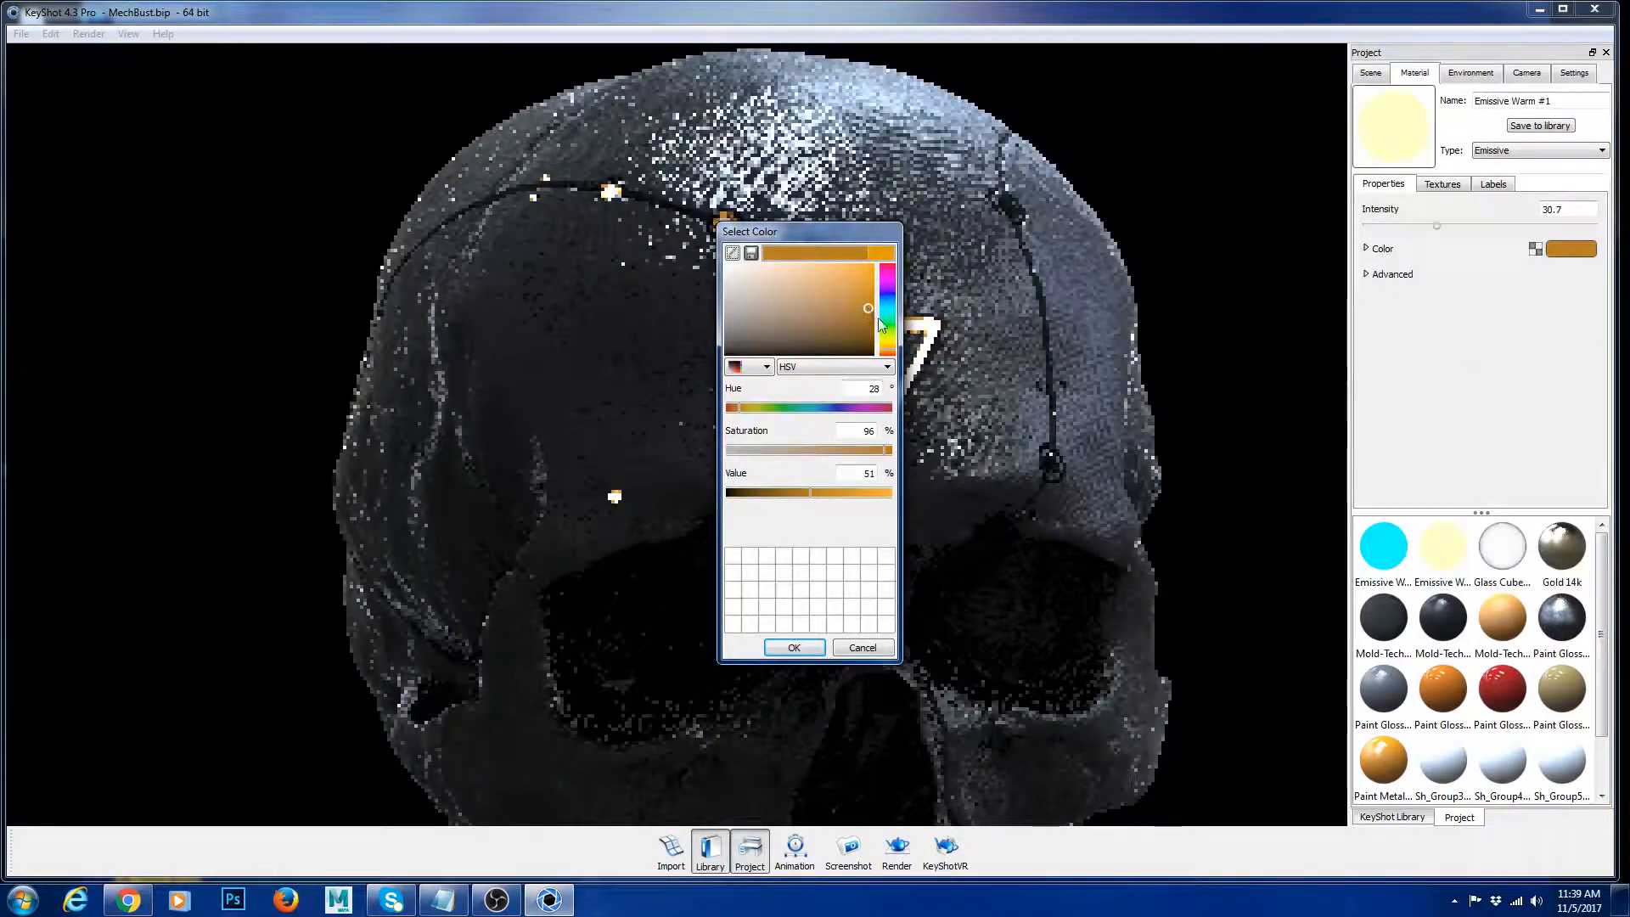
pyautogui.click(880, 652)
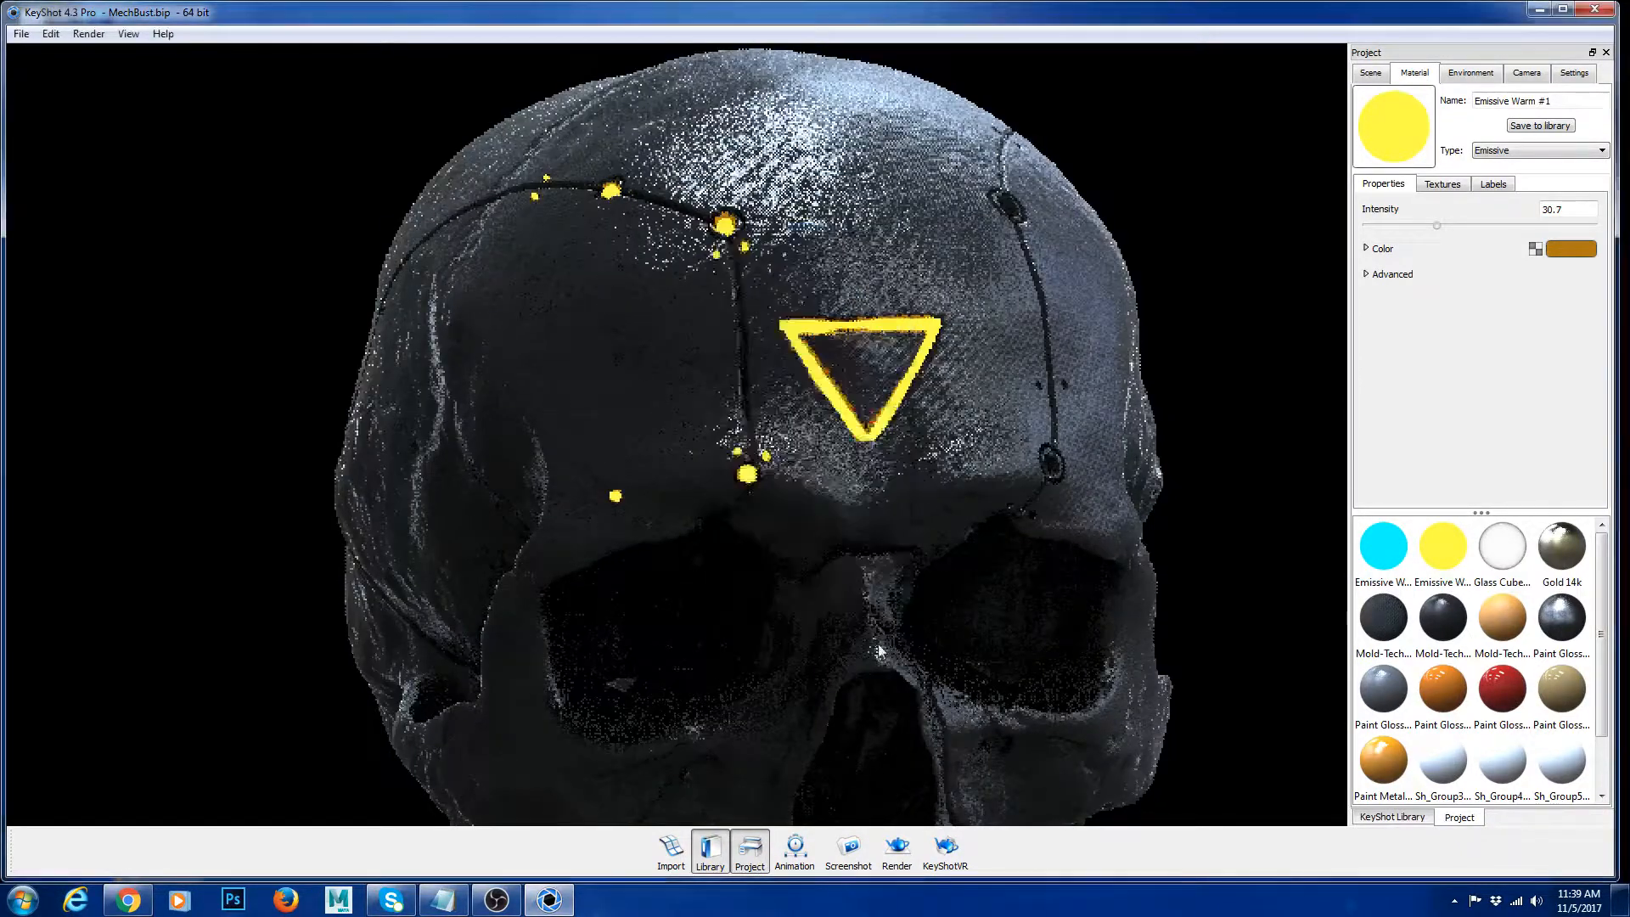
pyautogui.click(1443, 184)
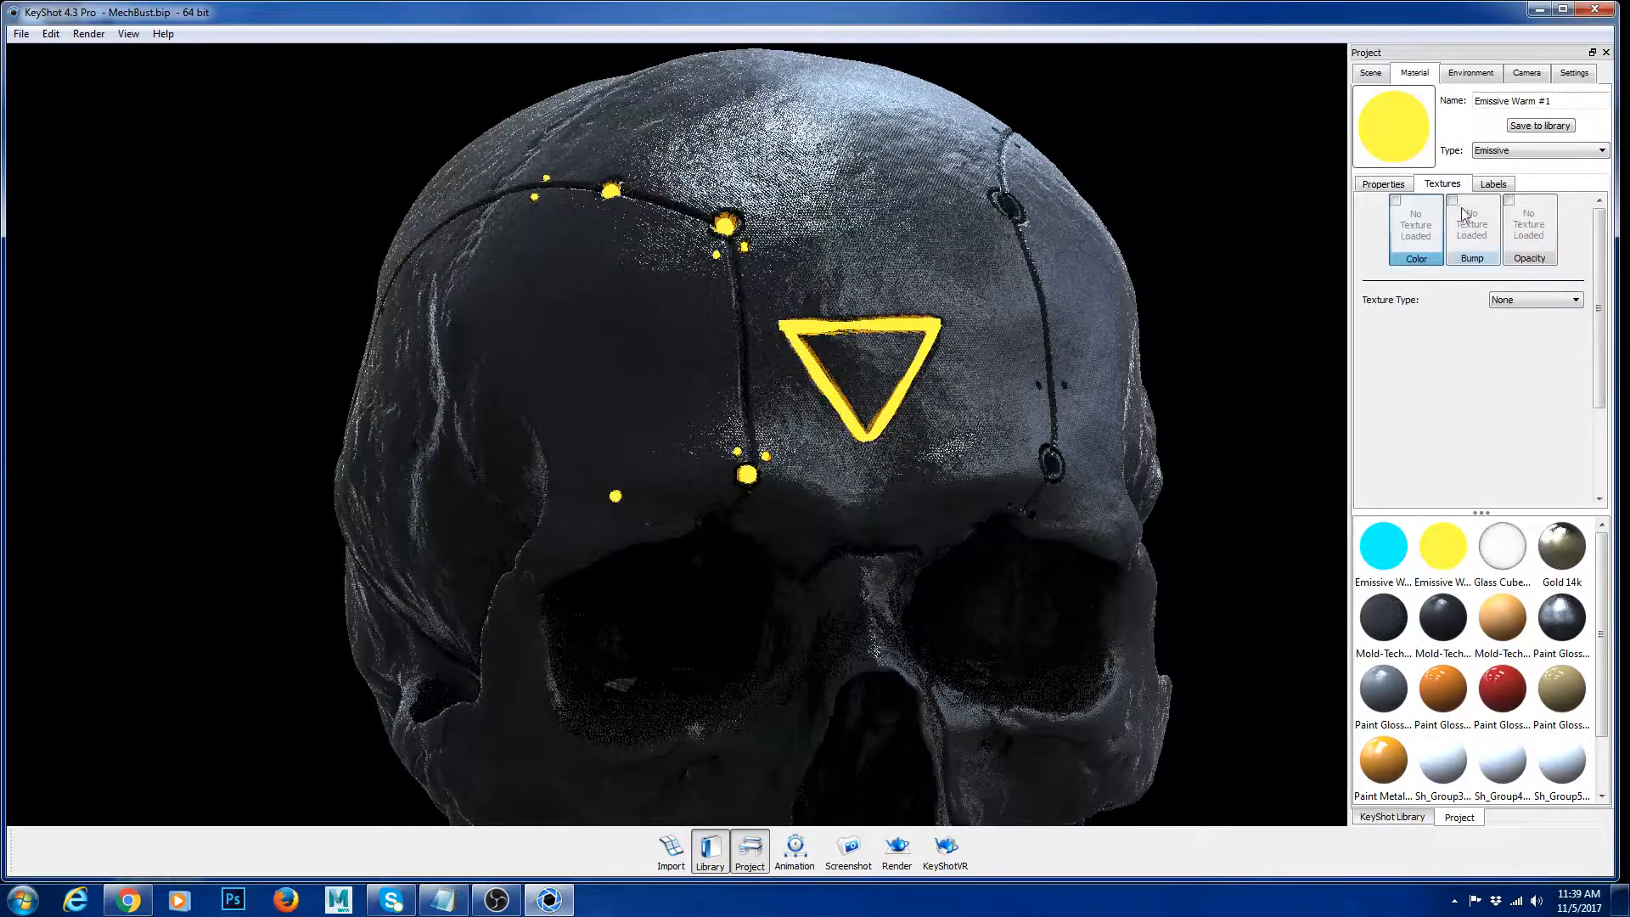
pyautogui.click(1391, 187)
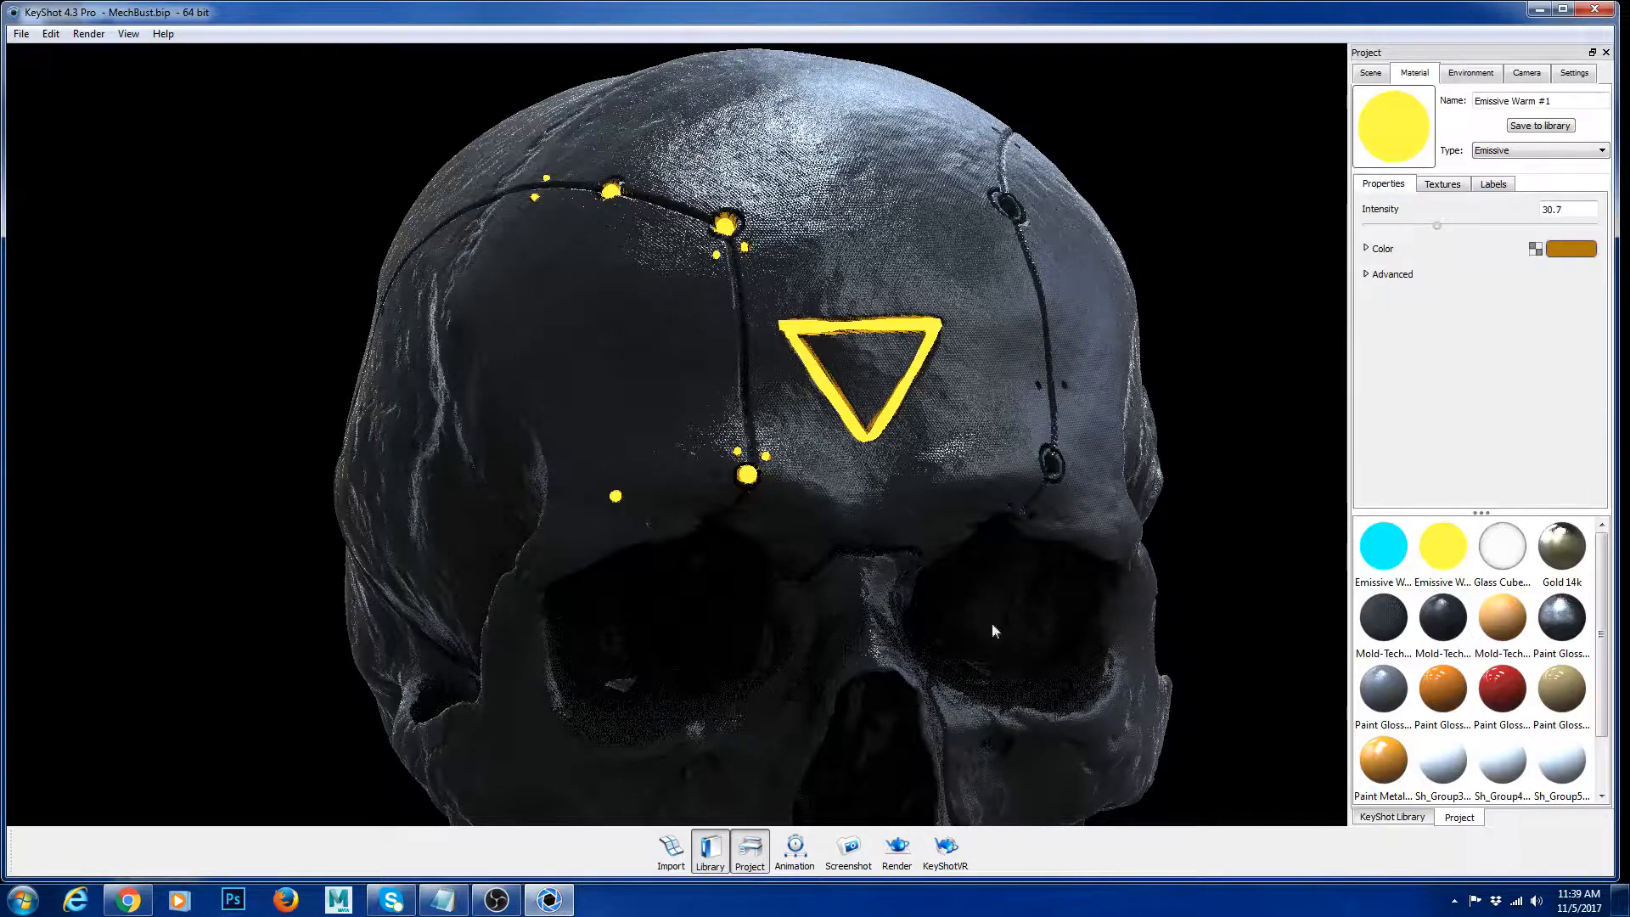
# Step: Show the emissiveInside part together with the skull and inspect the blue light it casts around the cheeks and teeth
pyautogui.scroll(-10, 807, 339)
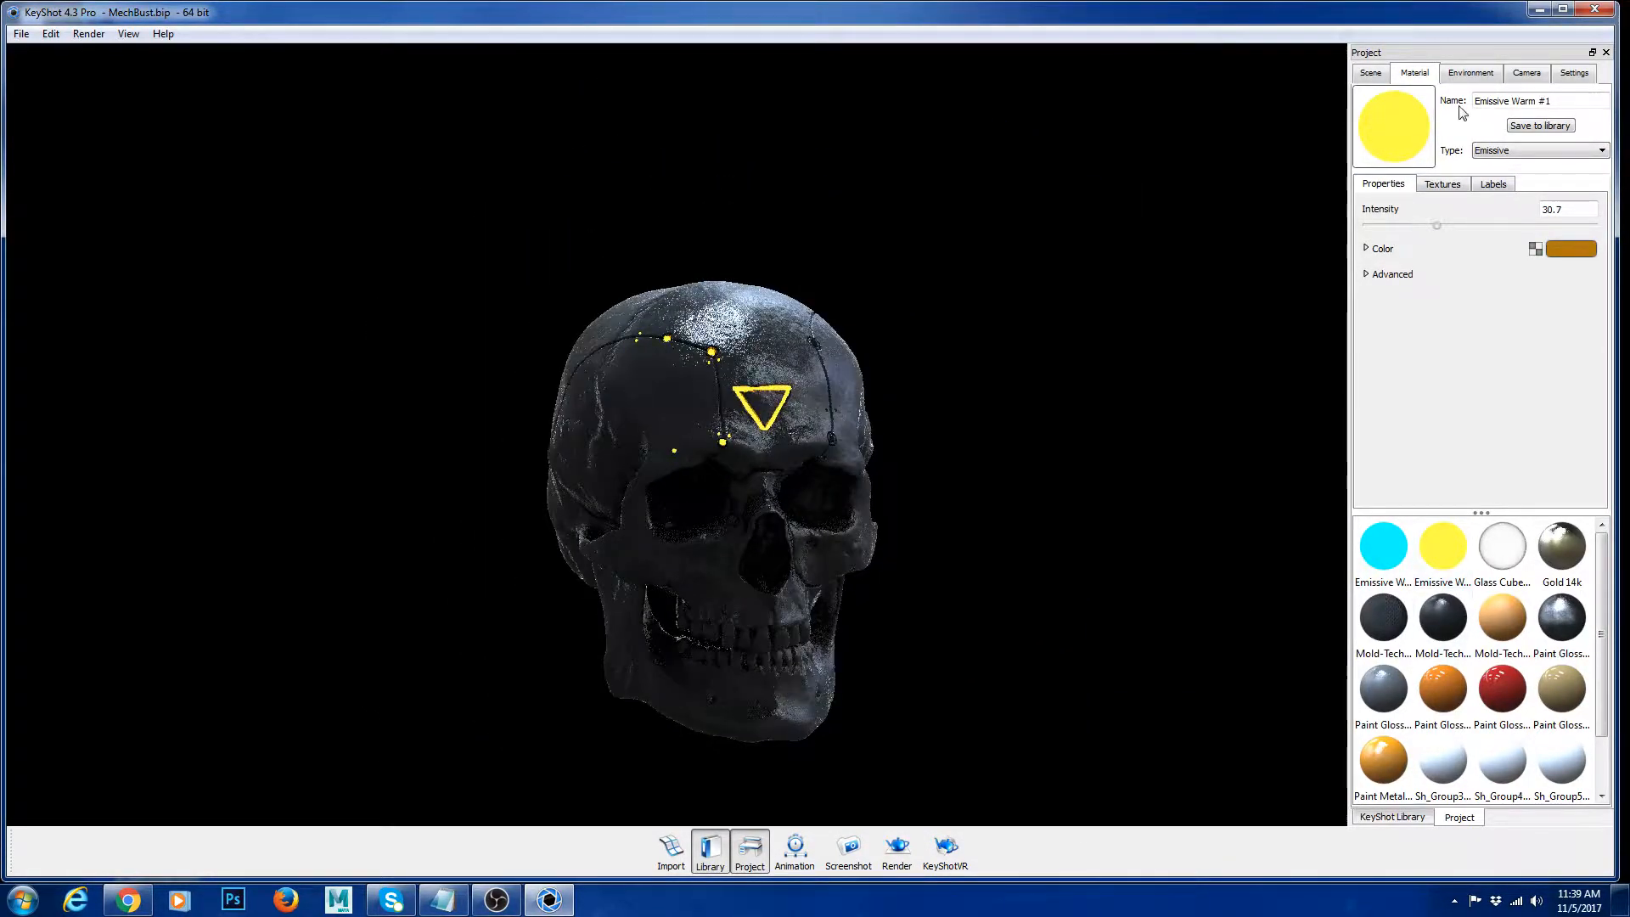
pyautogui.click(1371, 72)
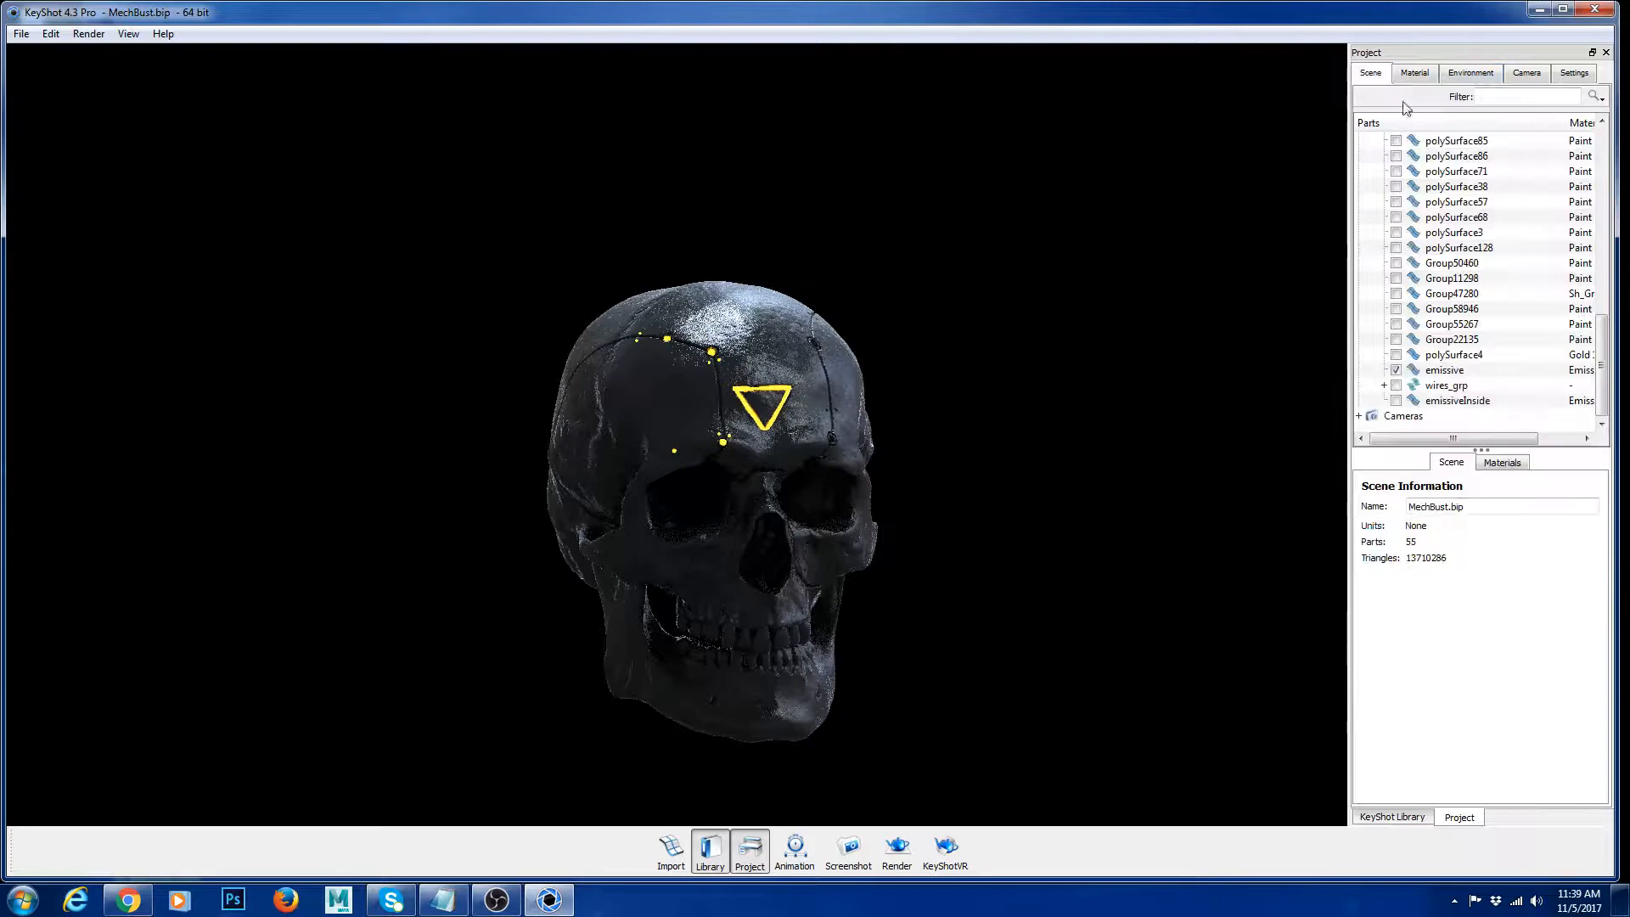
pyautogui.click(1397, 401)
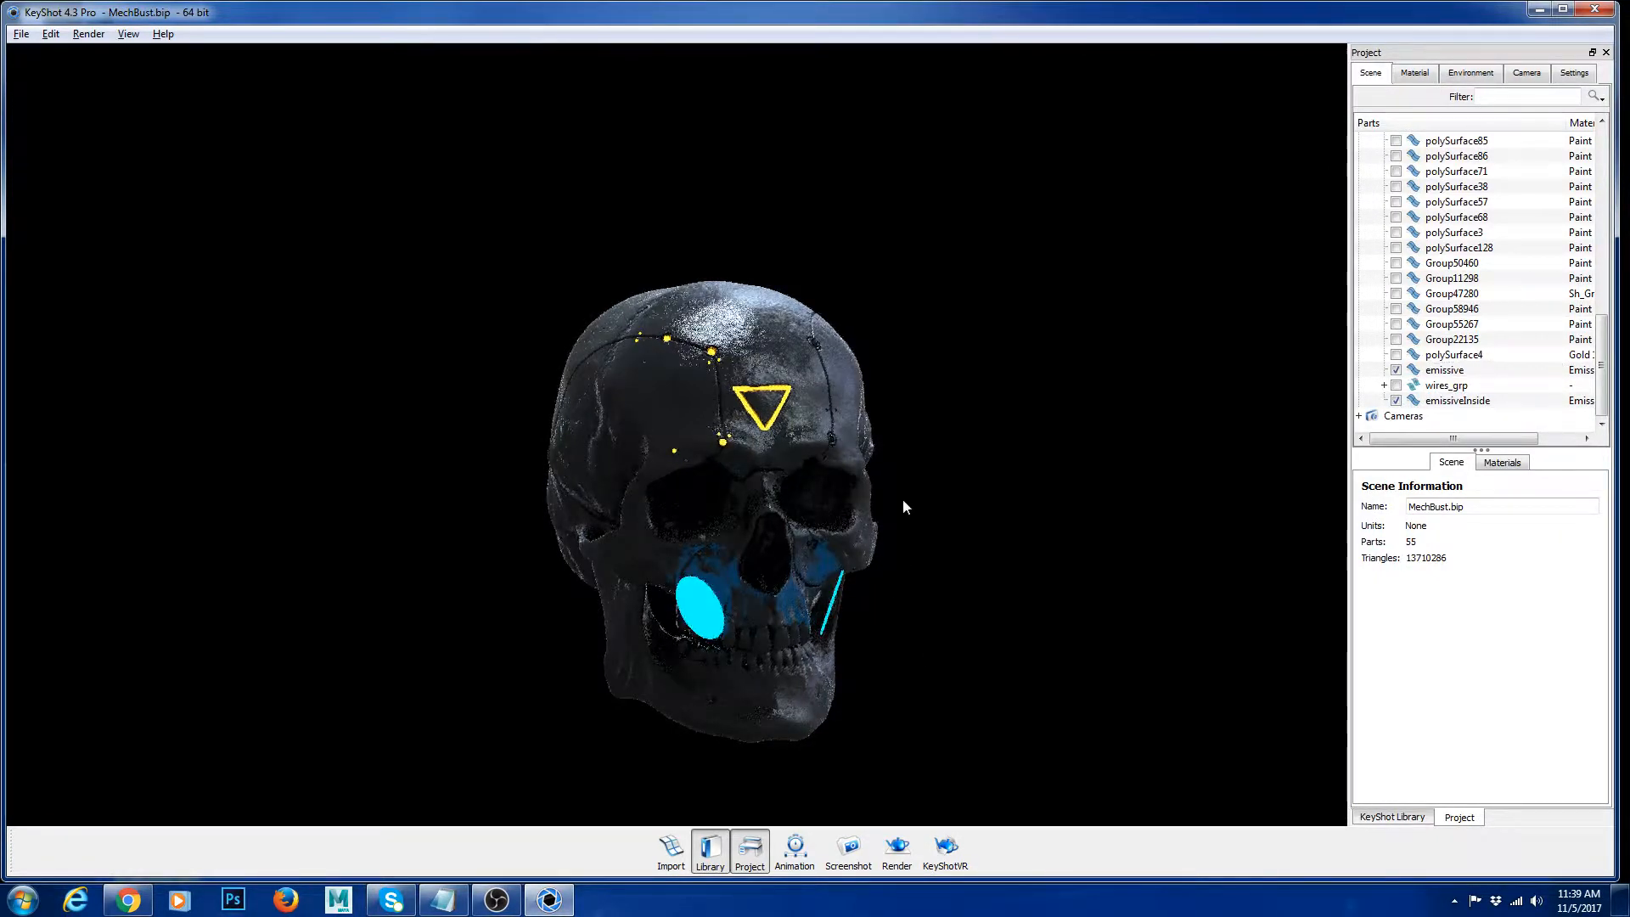
pyautogui.moveTo(903, 501); pyautogui.dragTo(879, 344, button='middle')
pyautogui.scroll(5, 1035, 493)
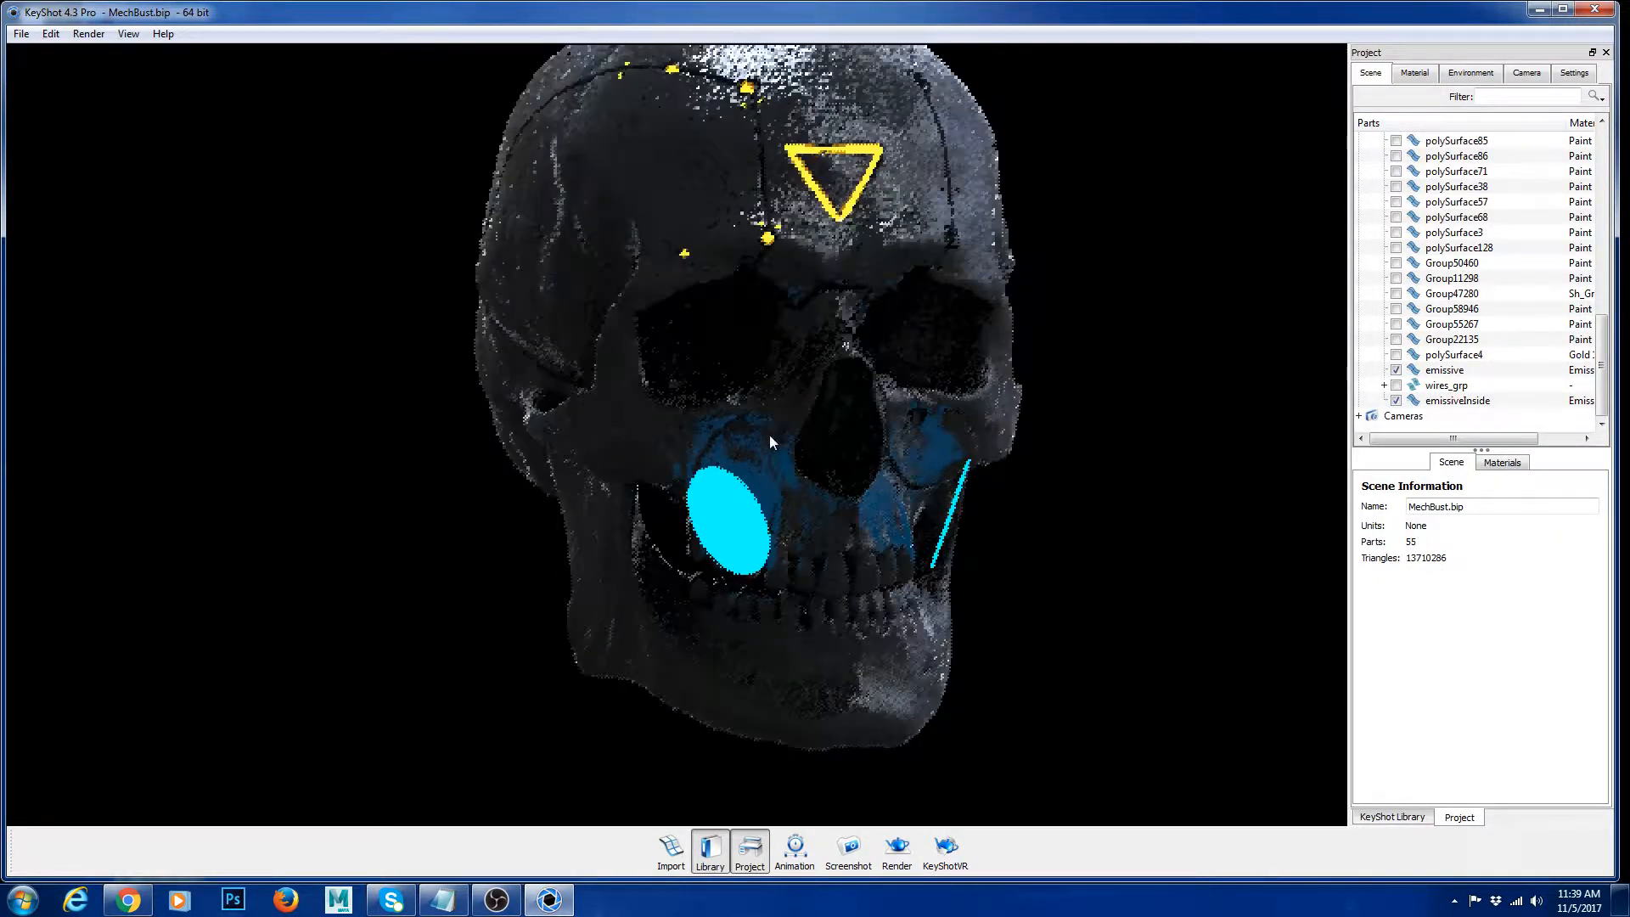
pyautogui.scroll(4, 1037, 556)
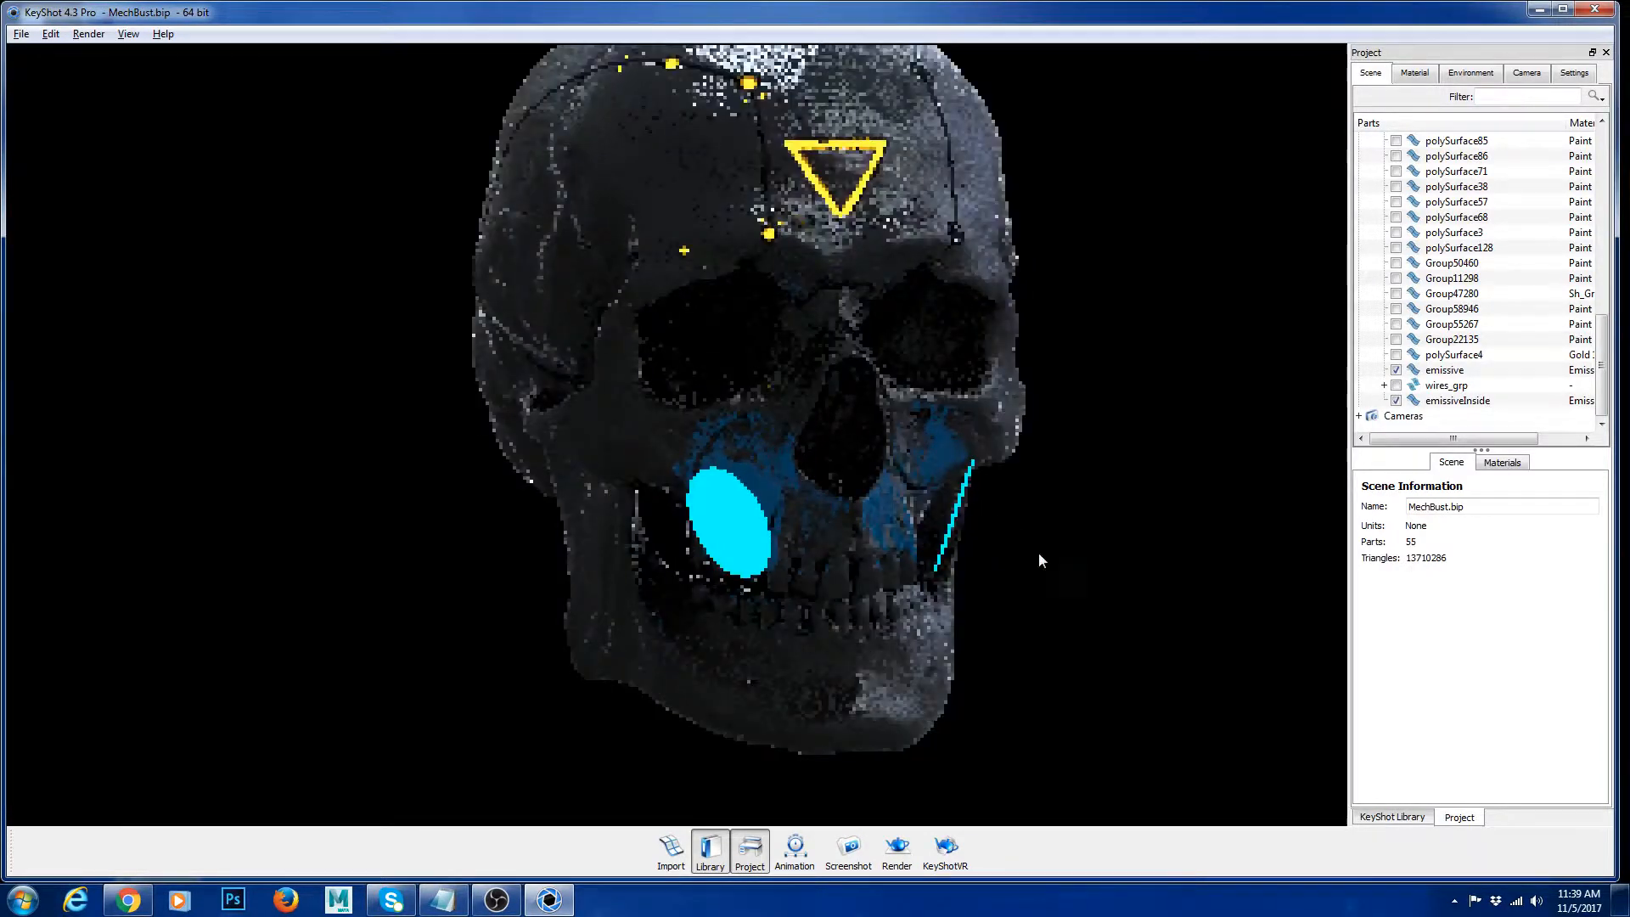
pyautogui.scroll(1, 1125, 608)
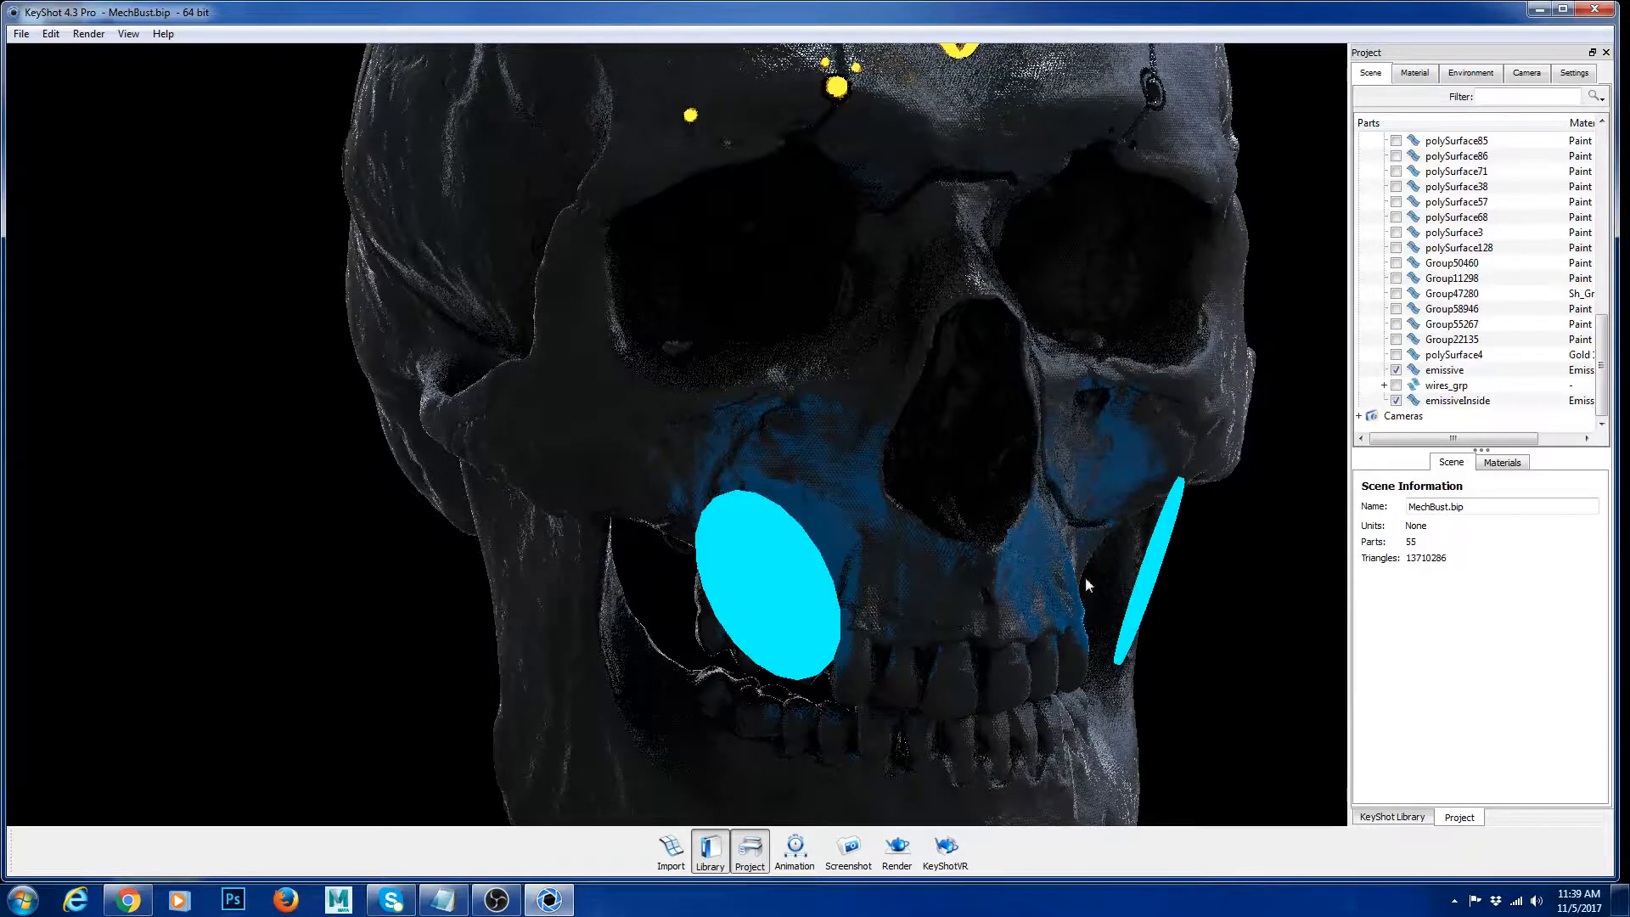
pyautogui.scroll(4, 1162, 677)
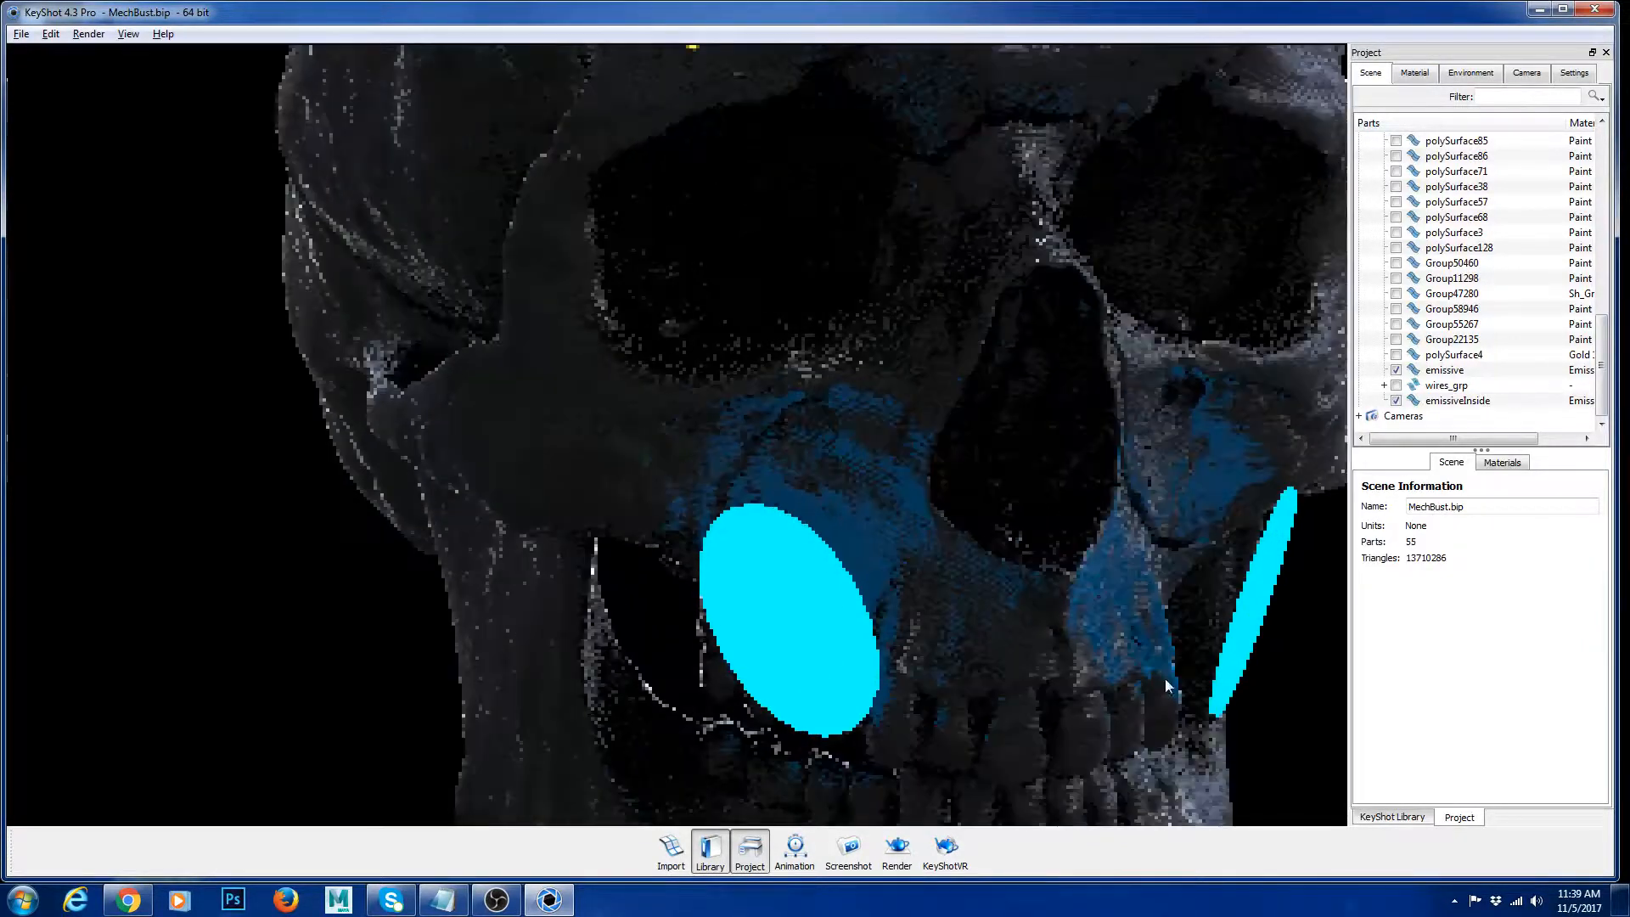
pyautogui.moveTo(917, 552); pyautogui.dragTo(707, 472, button='middle')
pyautogui.scroll(-6, 706, 472)
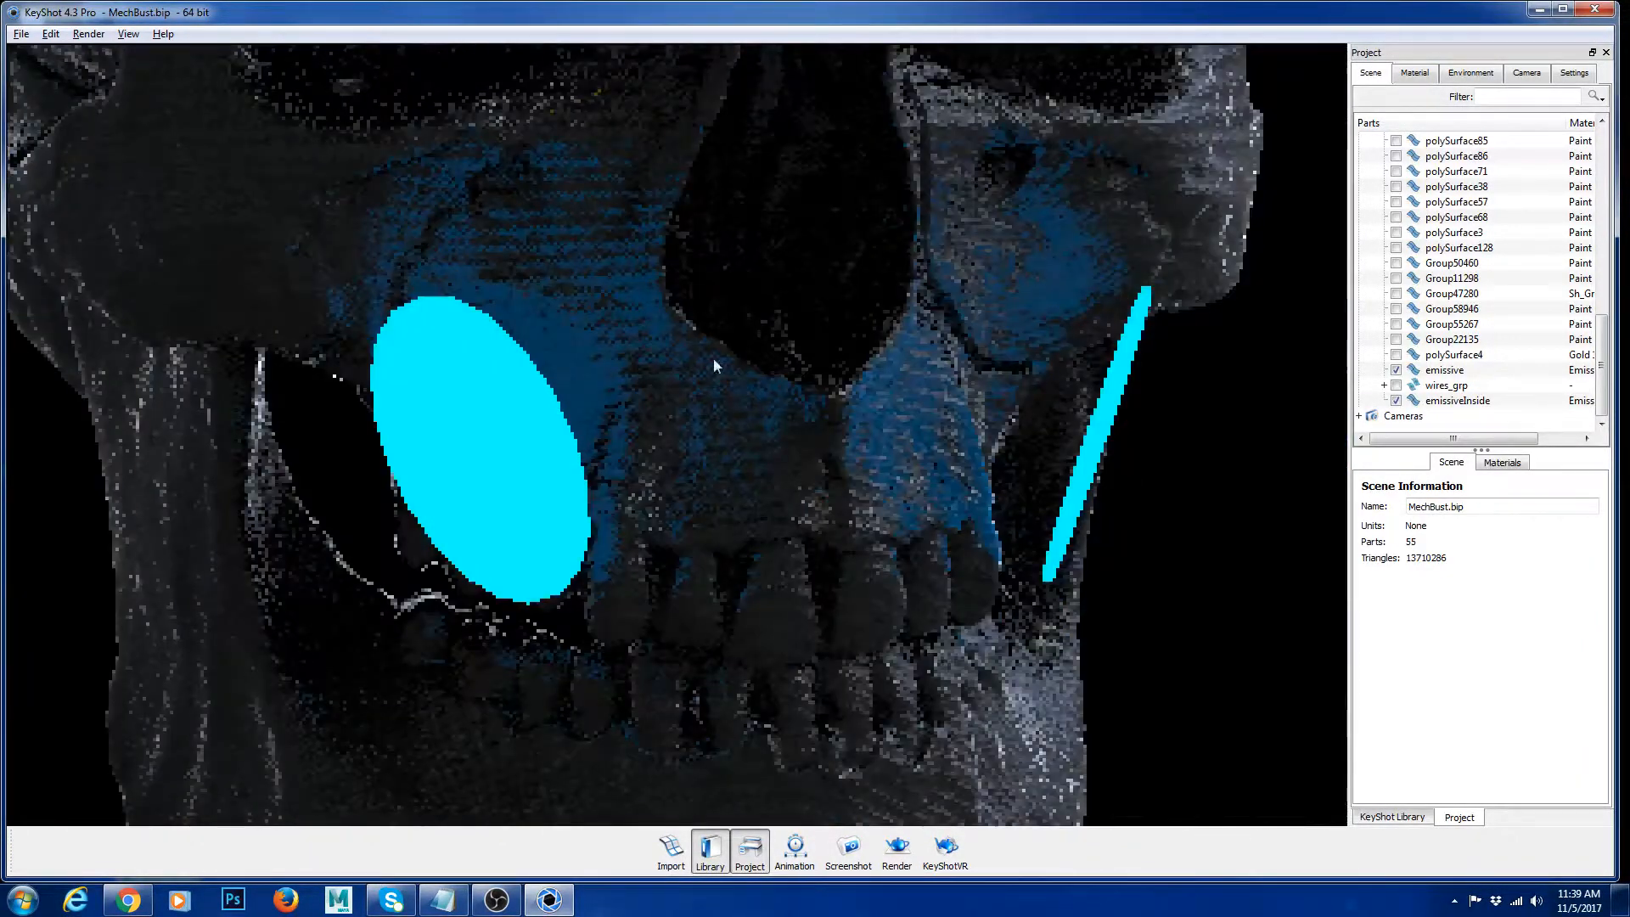
# Step: Show all parts of the bust, then hide the visor glass to view the lit skull inside the helmet
pyautogui.rightClick(1142, 392)
pyautogui.click(1205, 426)
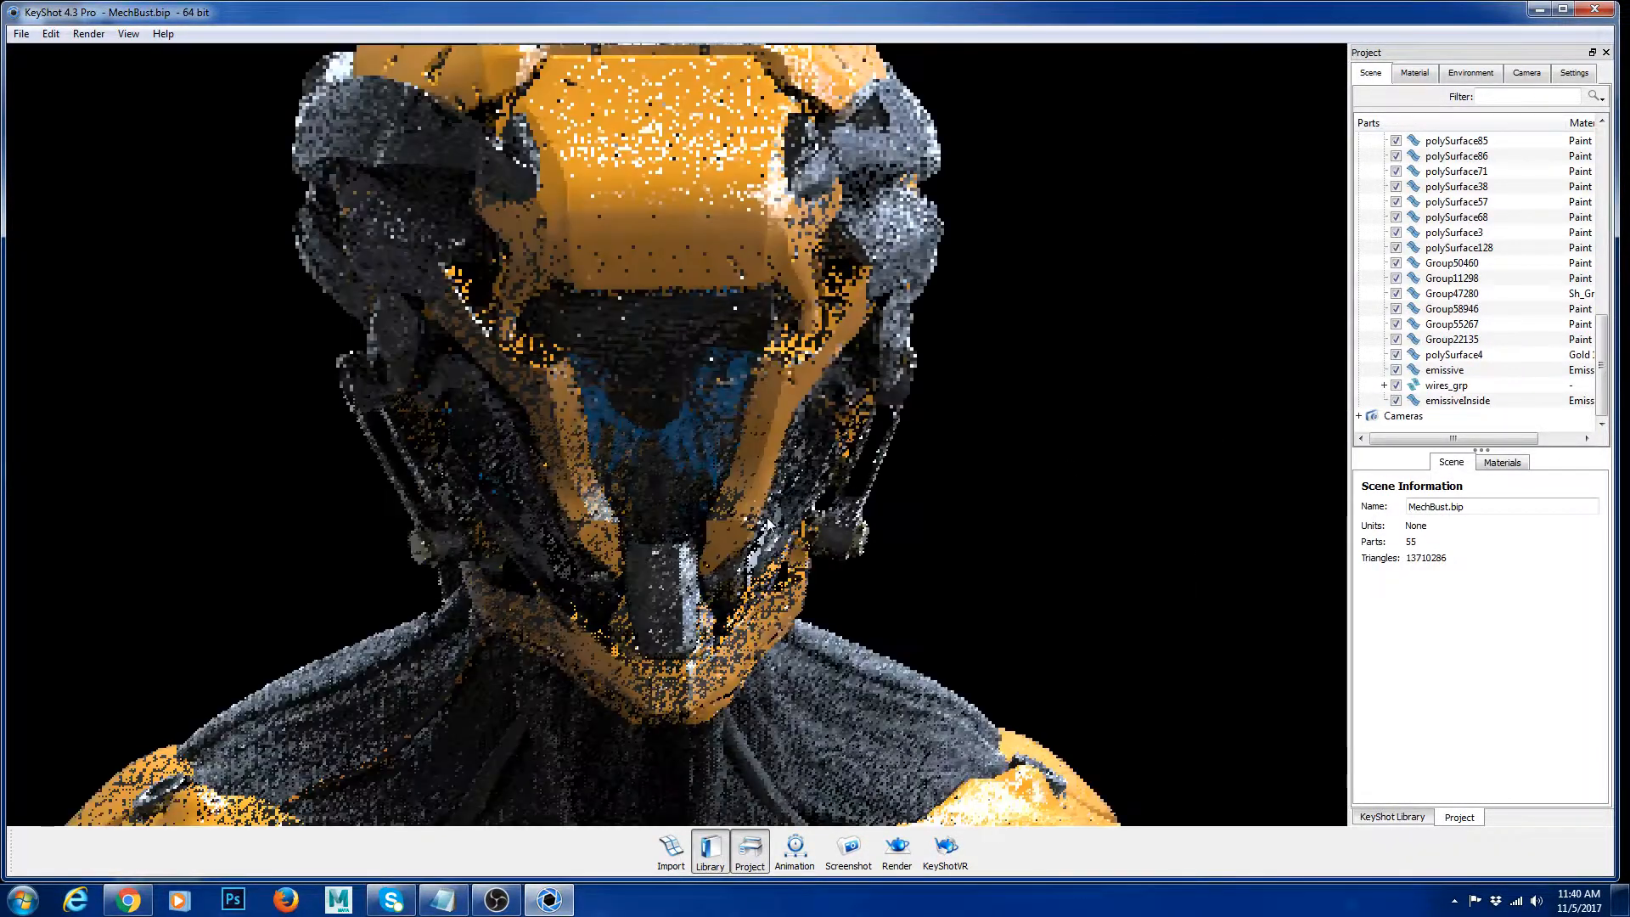
pyautogui.rightClick(650, 364)
pyautogui.click(705, 523)
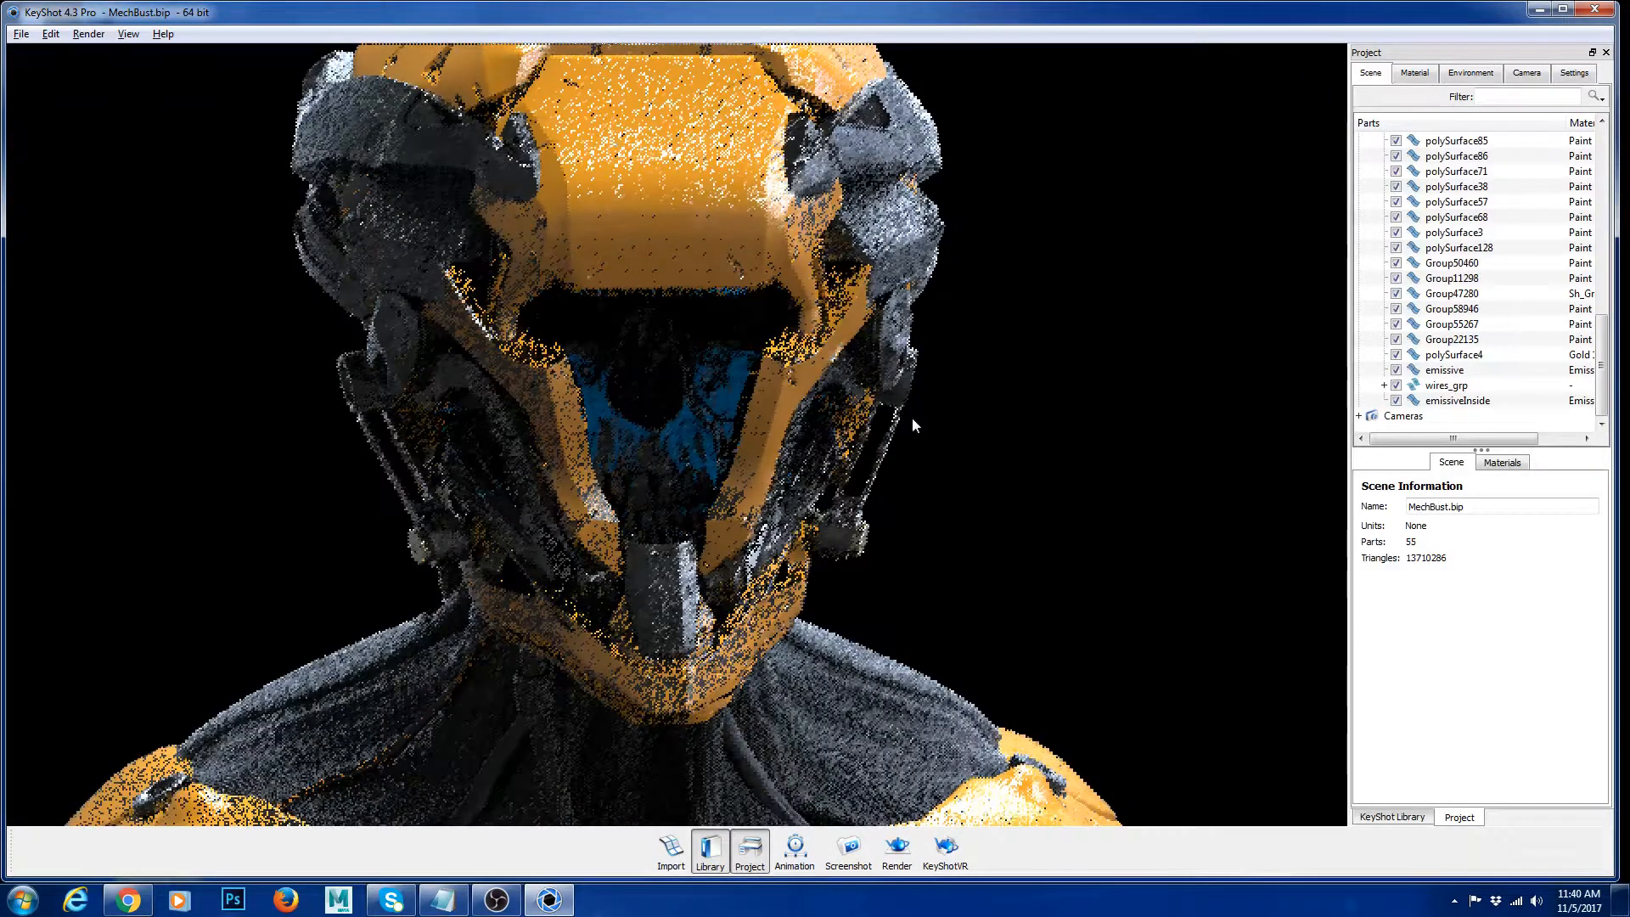
pyautogui.scroll(5, 693, 437)
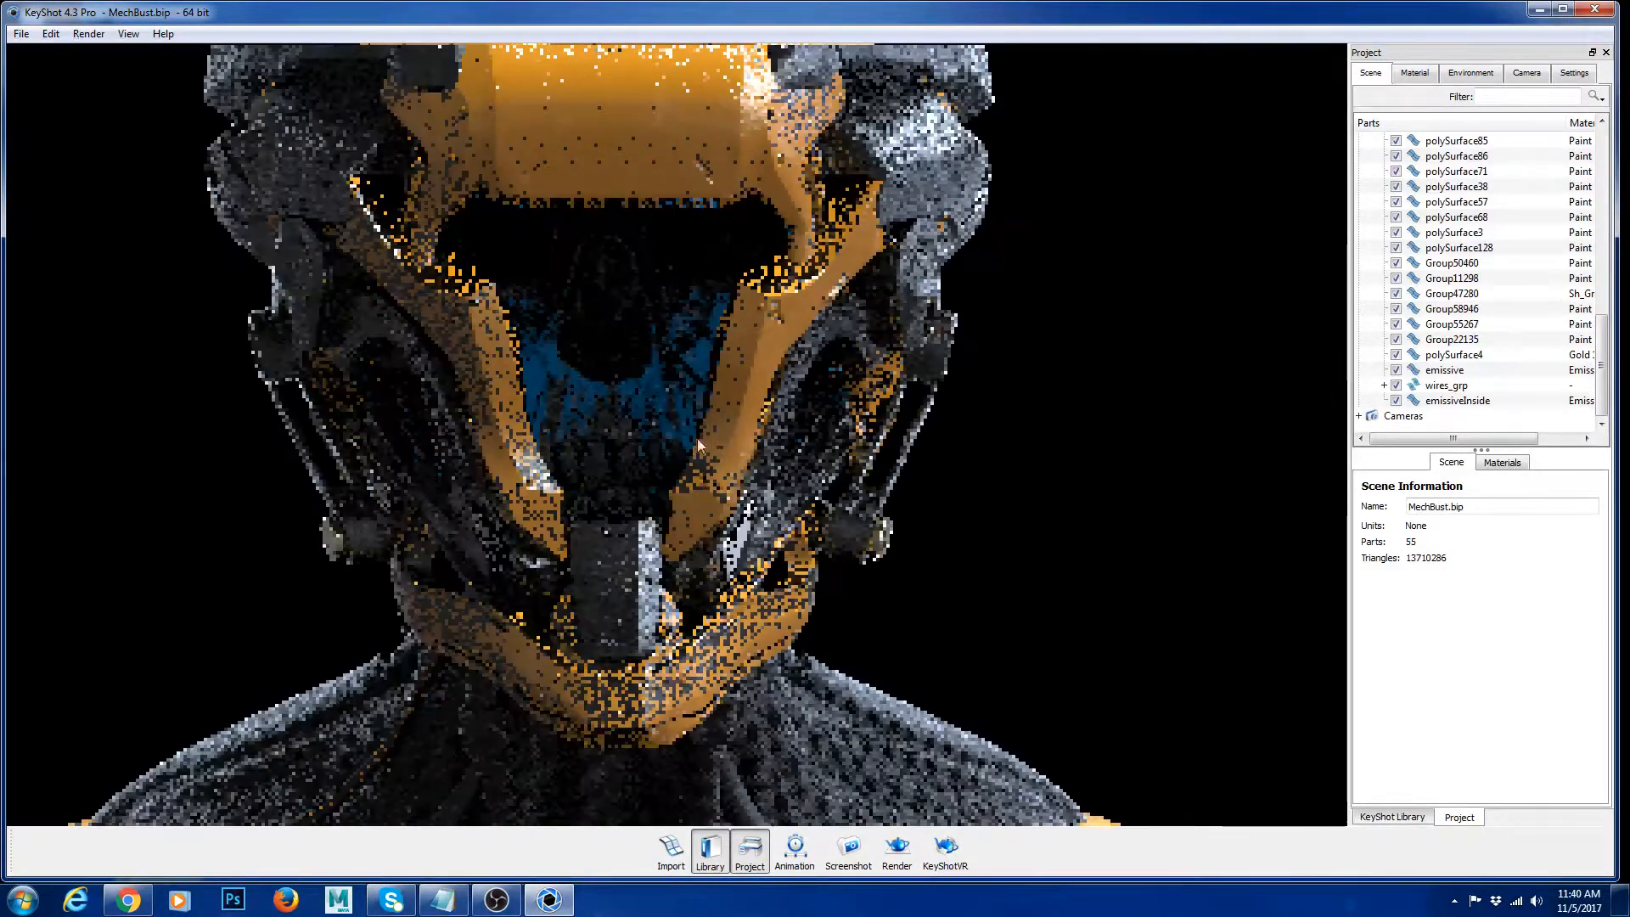
# Step: Show only the emissiveInside part and open its blue Emissive Warm material for editing
pyautogui.click(1459, 400)
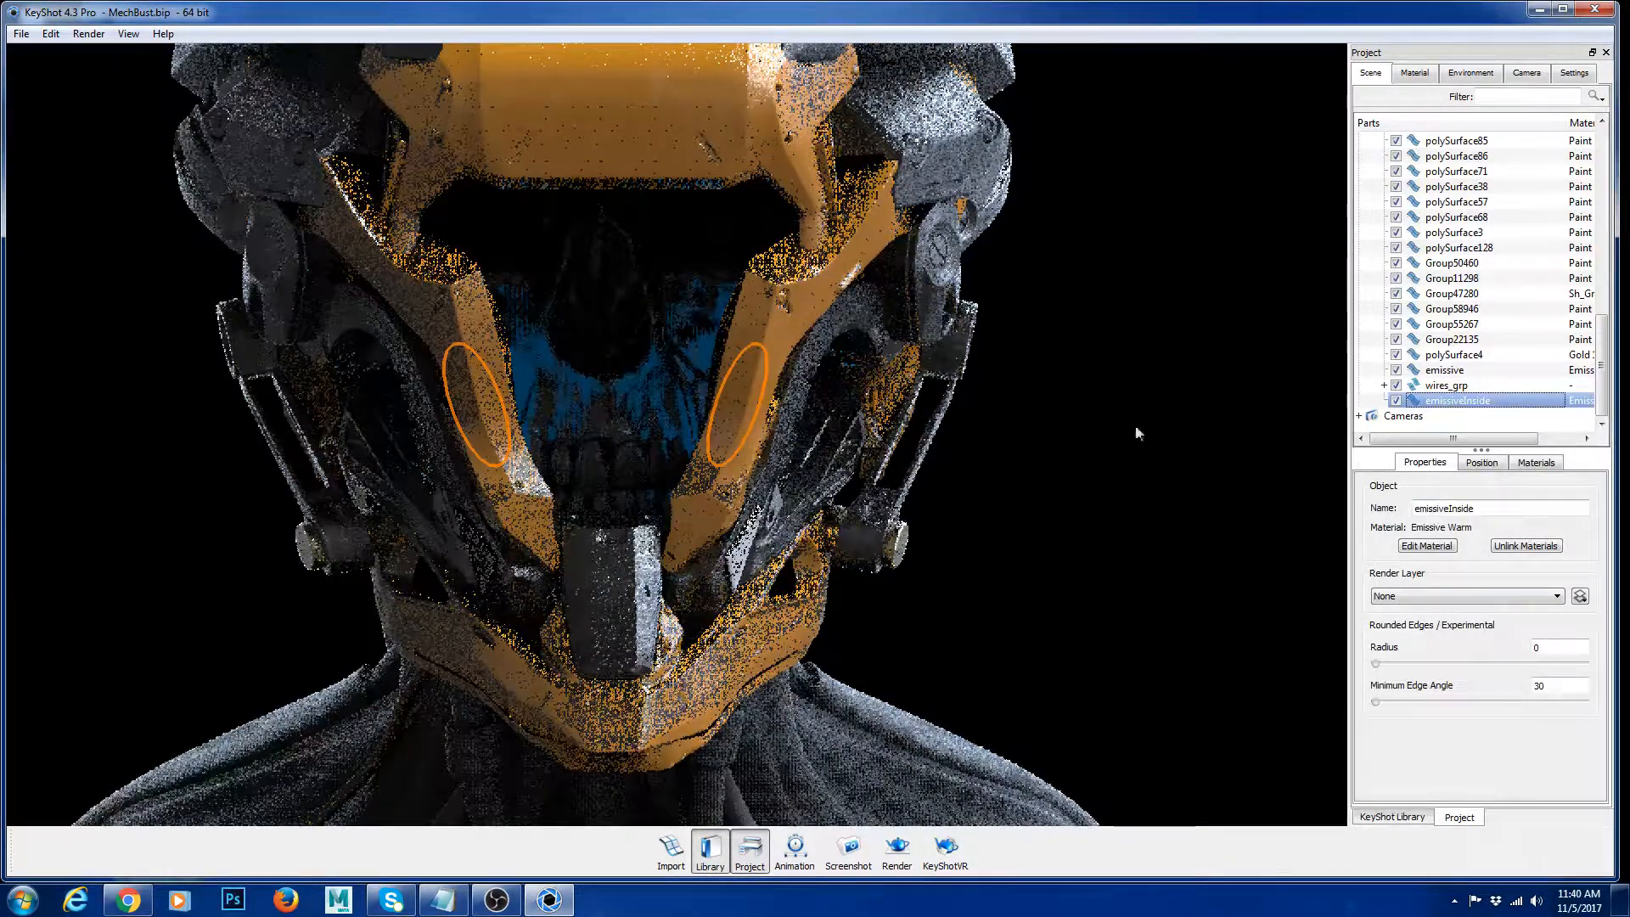
pyautogui.rightClick(1445, 401)
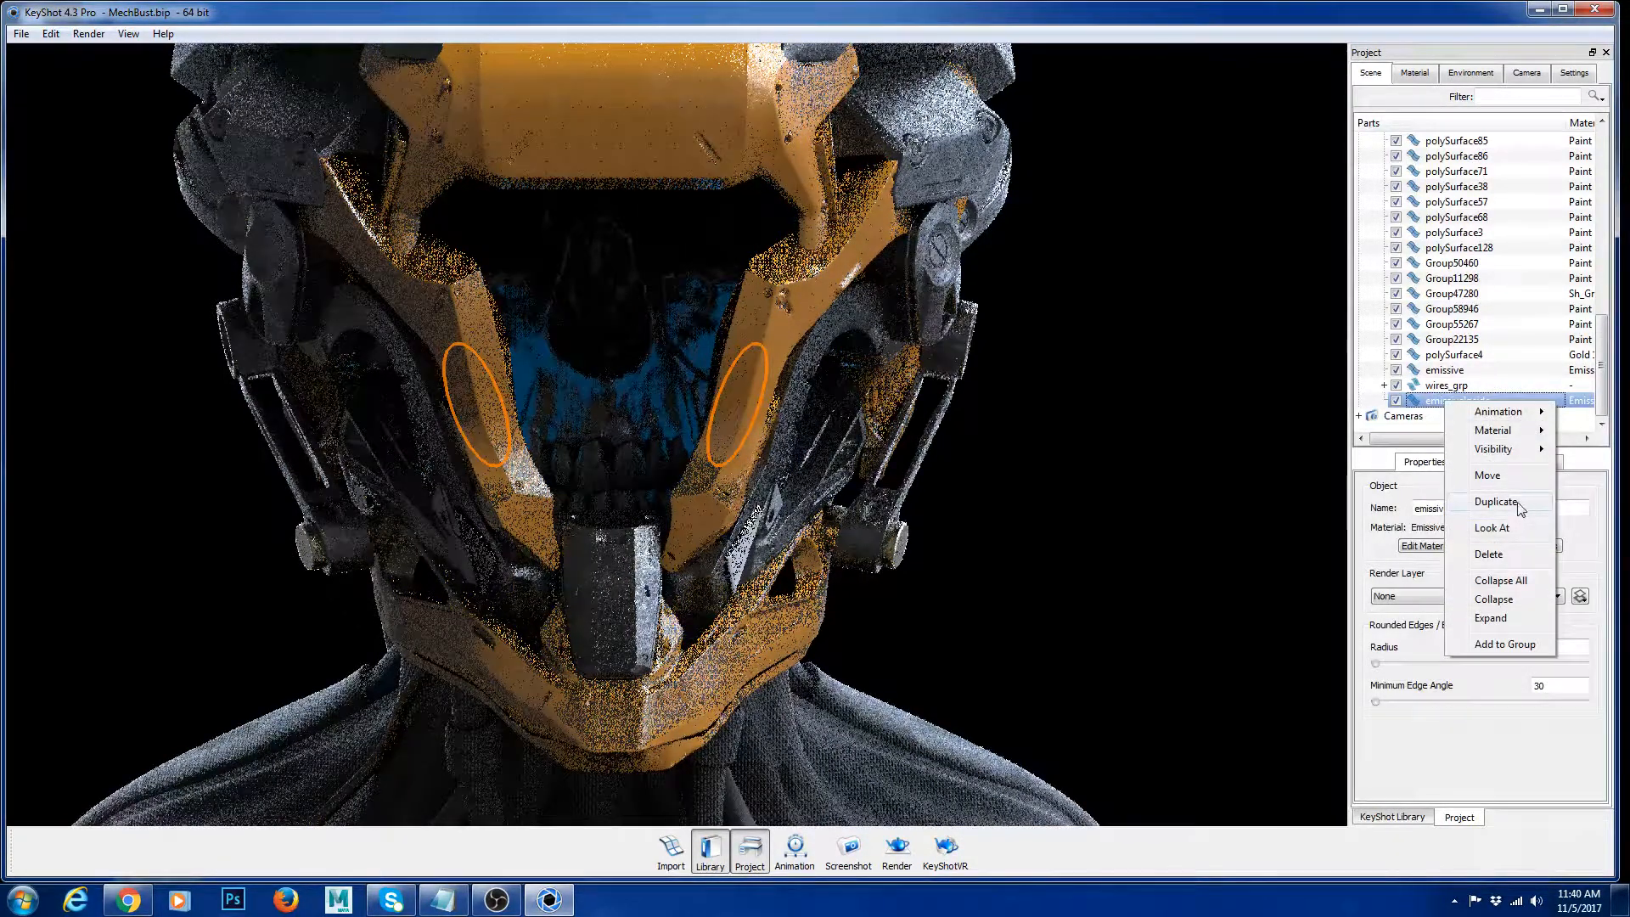
pyautogui.moveTo(1516, 450)
pyautogui.click(1388, 471)
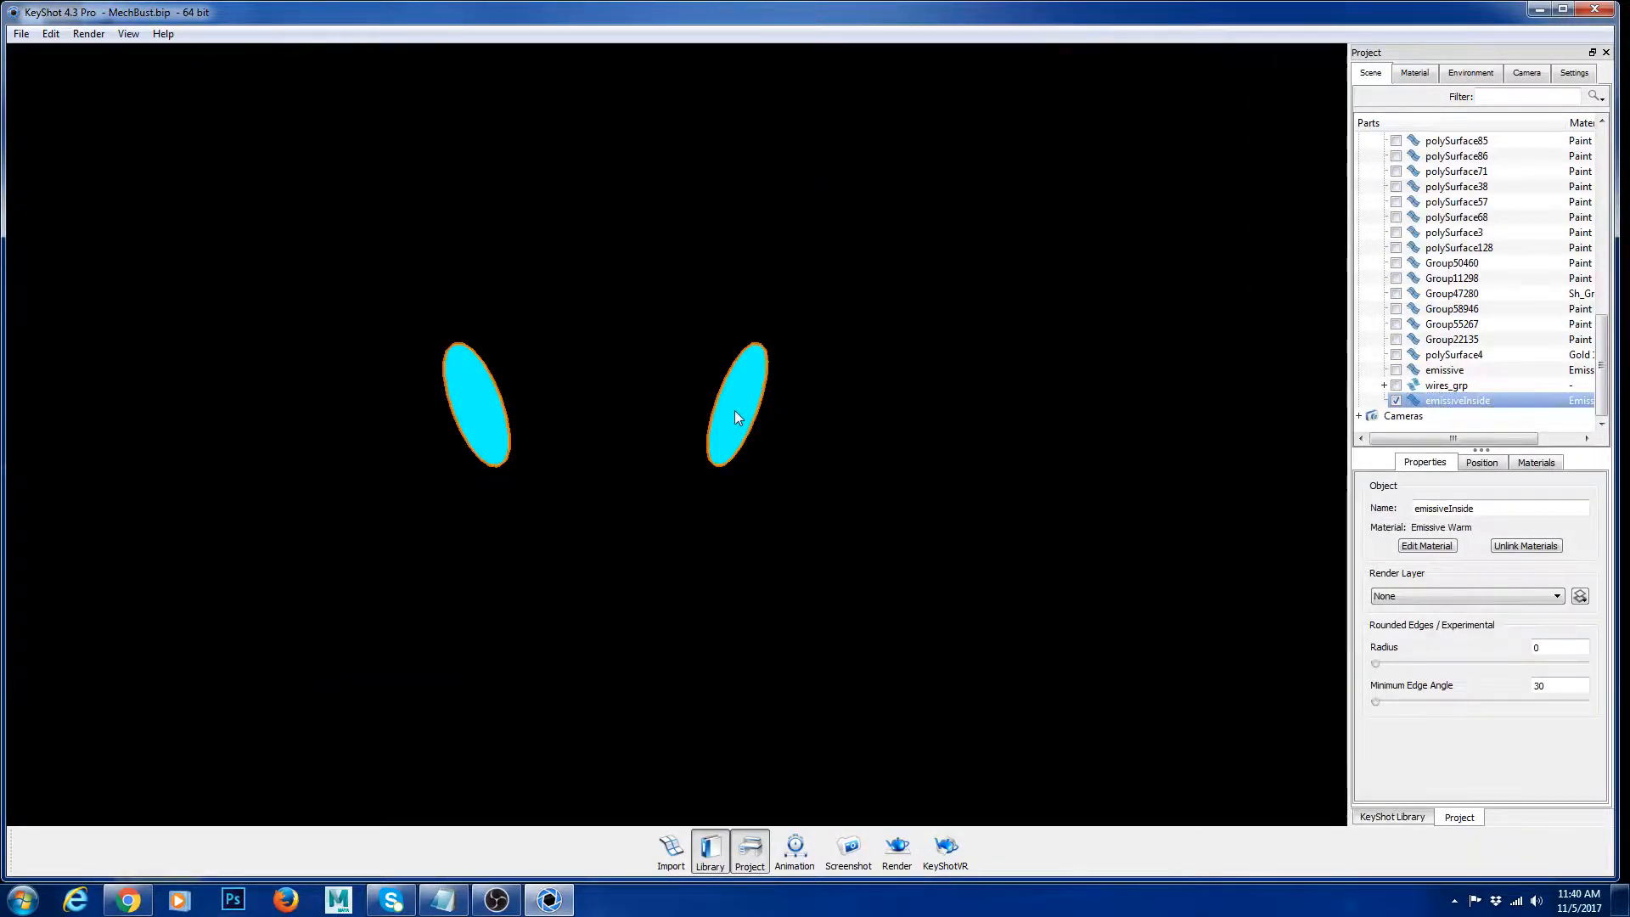
pyautogui.doubleClick(737, 411)
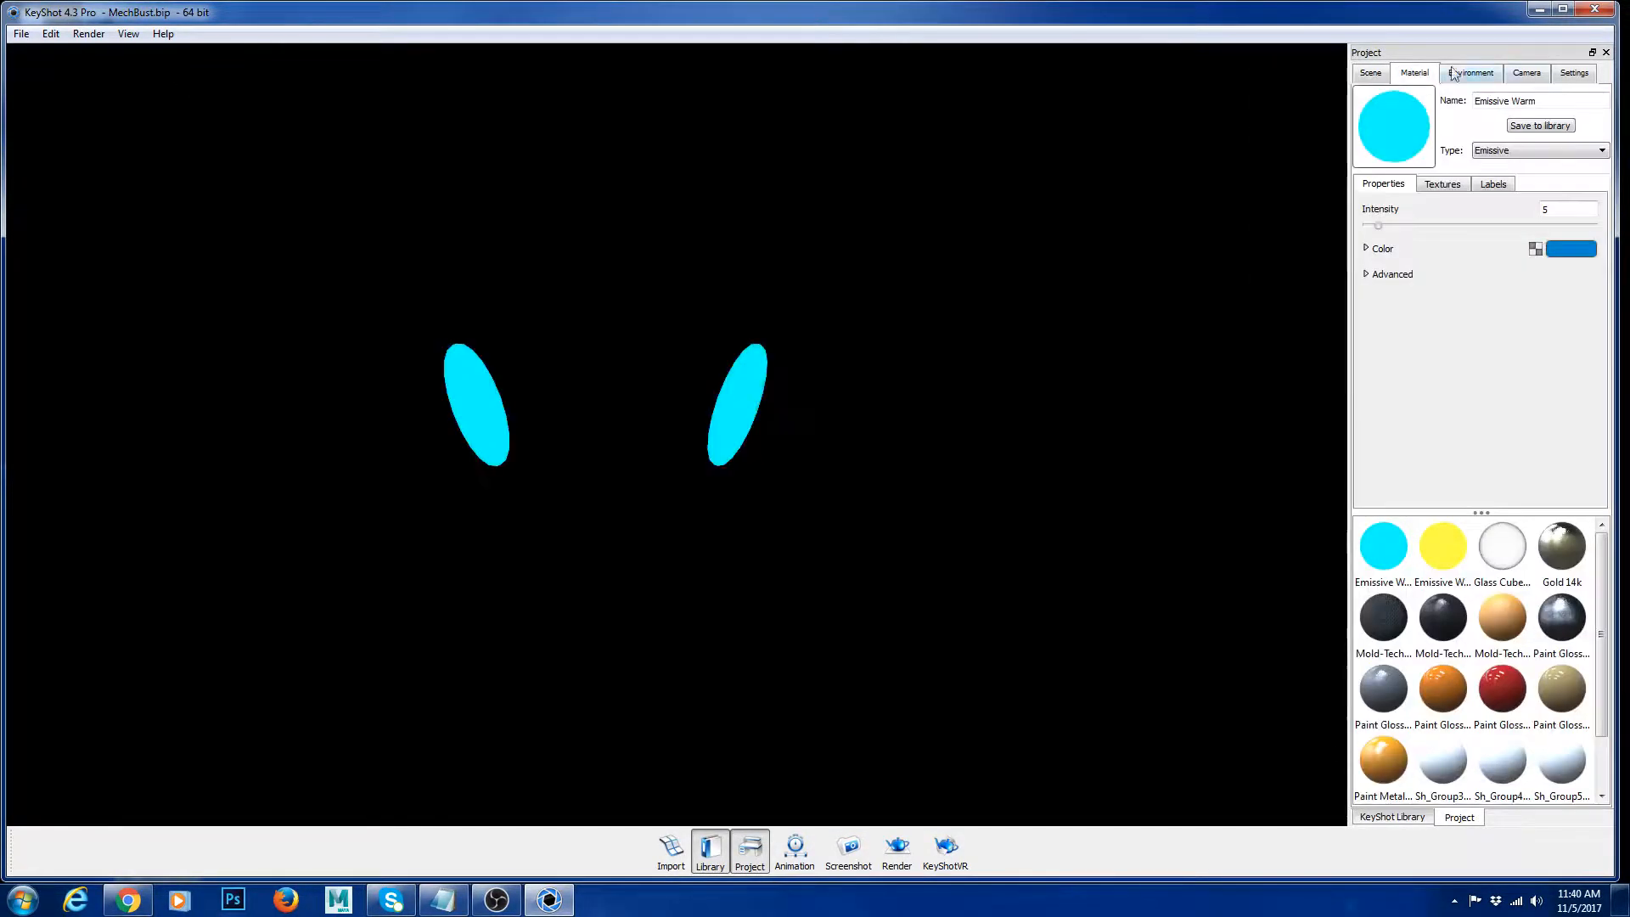
pyautogui.moveTo(954, 535); pyautogui.dragTo(1128, 648)
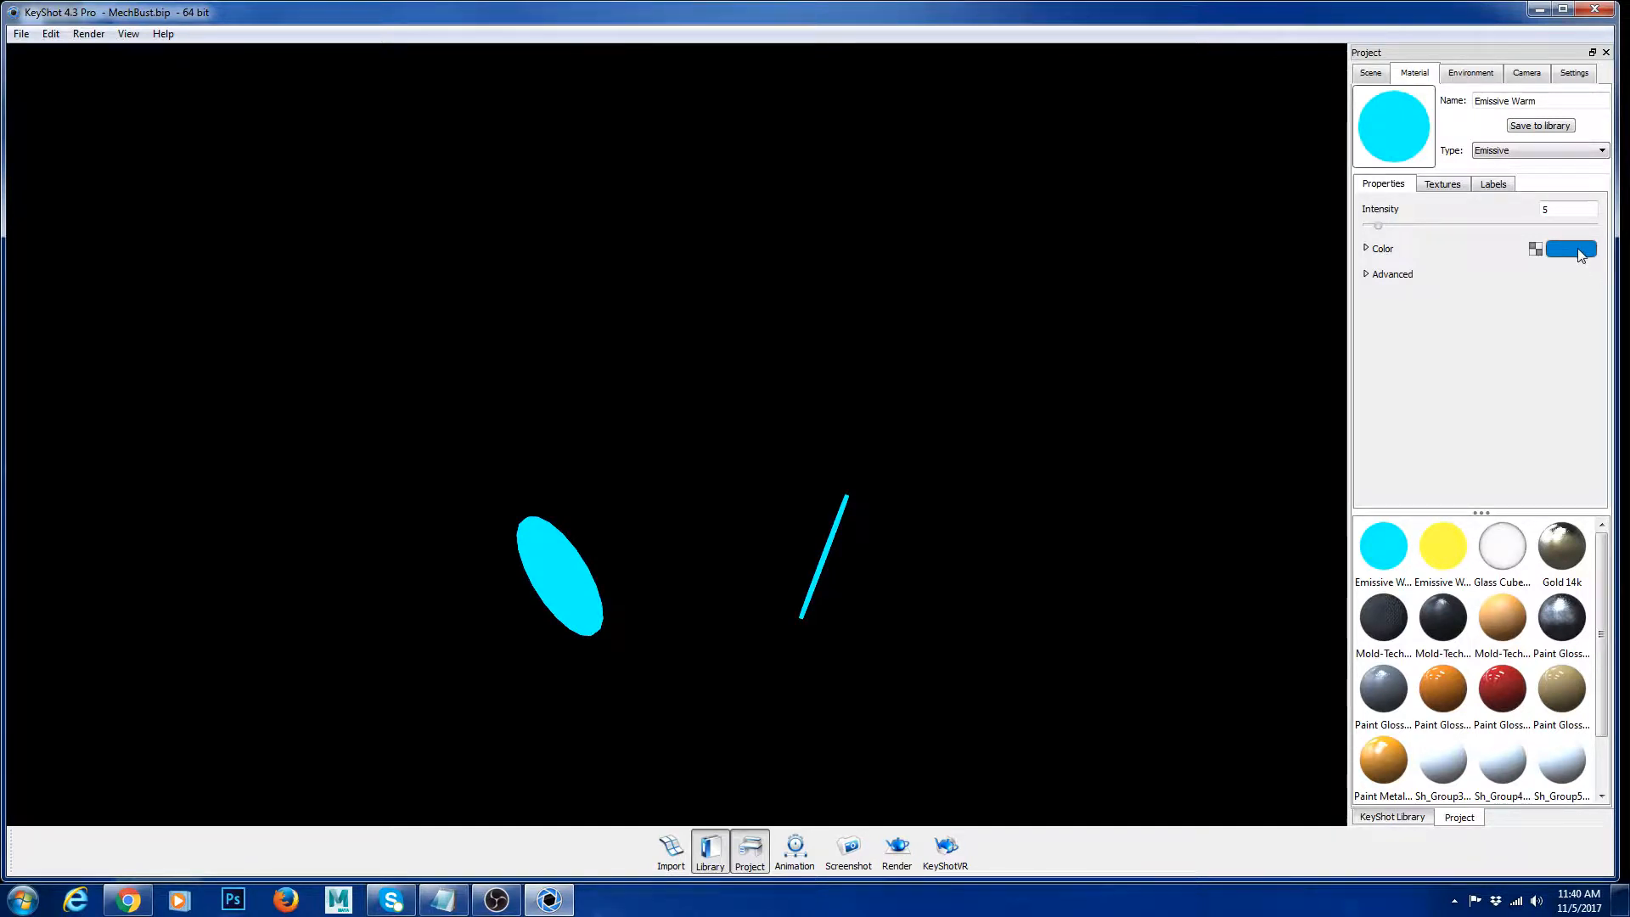
pyautogui.keyDown('alt'); pyautogui.moveTo(1126, 512); pyautogui.dragTo(1133, 448, button='middle'); pyautogui.keyUp('alt')
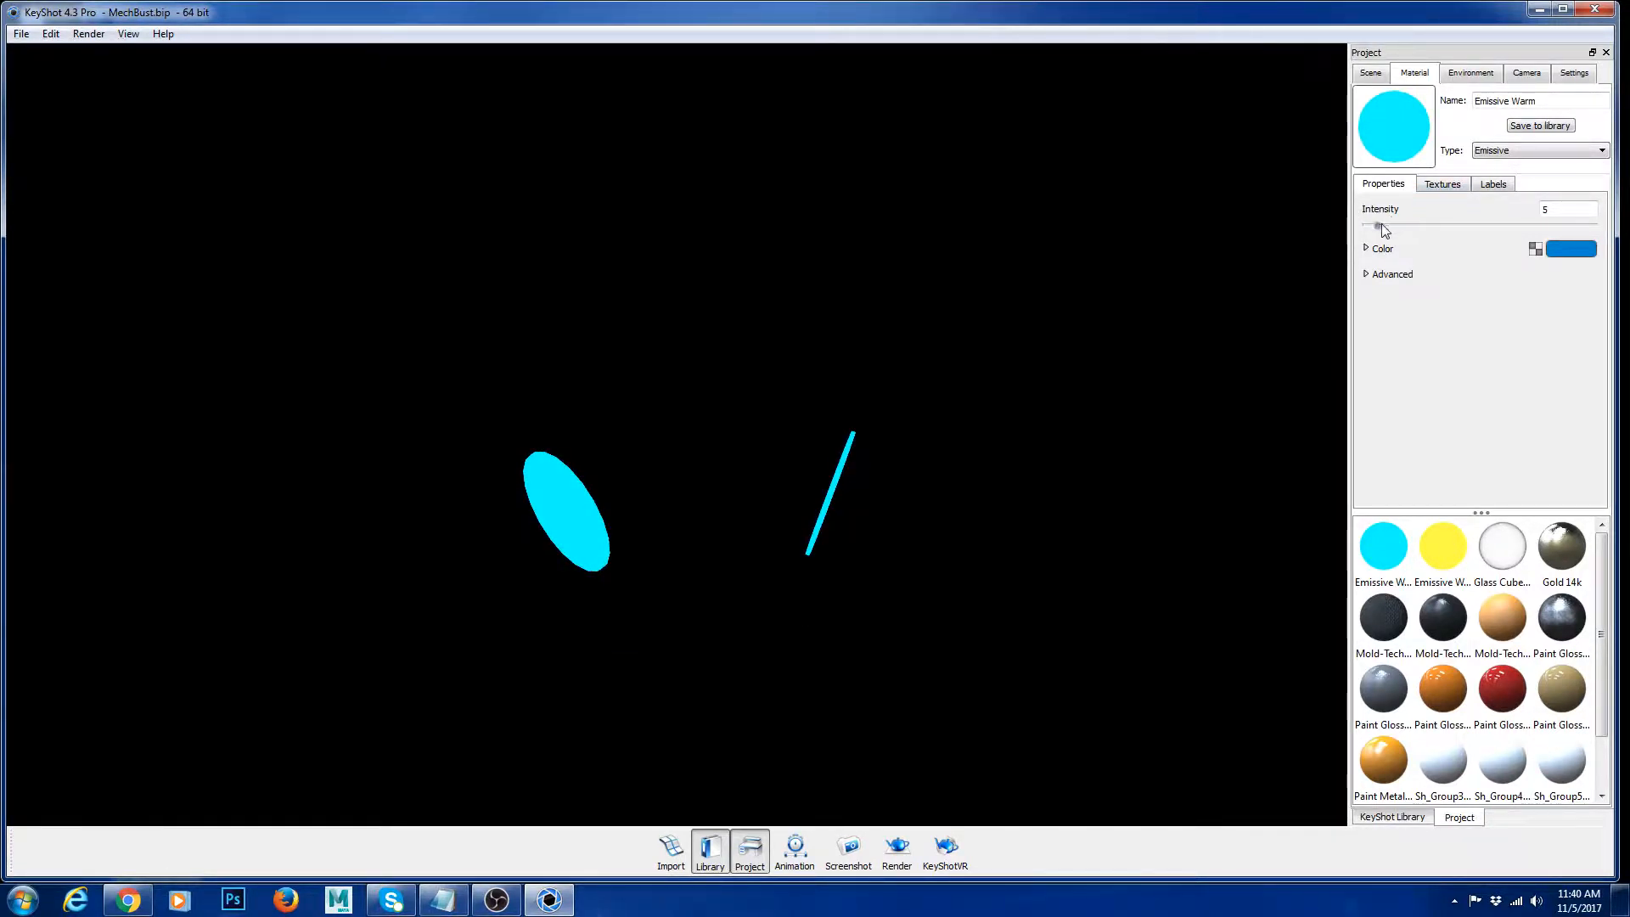
# Step: Set the blue Emissive Warm material's intensity to 79 and show all parts of the bust again
pyautogui.moveTo(1379, 226); pyautogui.dragTo(1443, 231)
pyautogui.moveTo(973, 584); pyautogui.dragTo(1053, 538)
pyautogui.click(1549, 227)
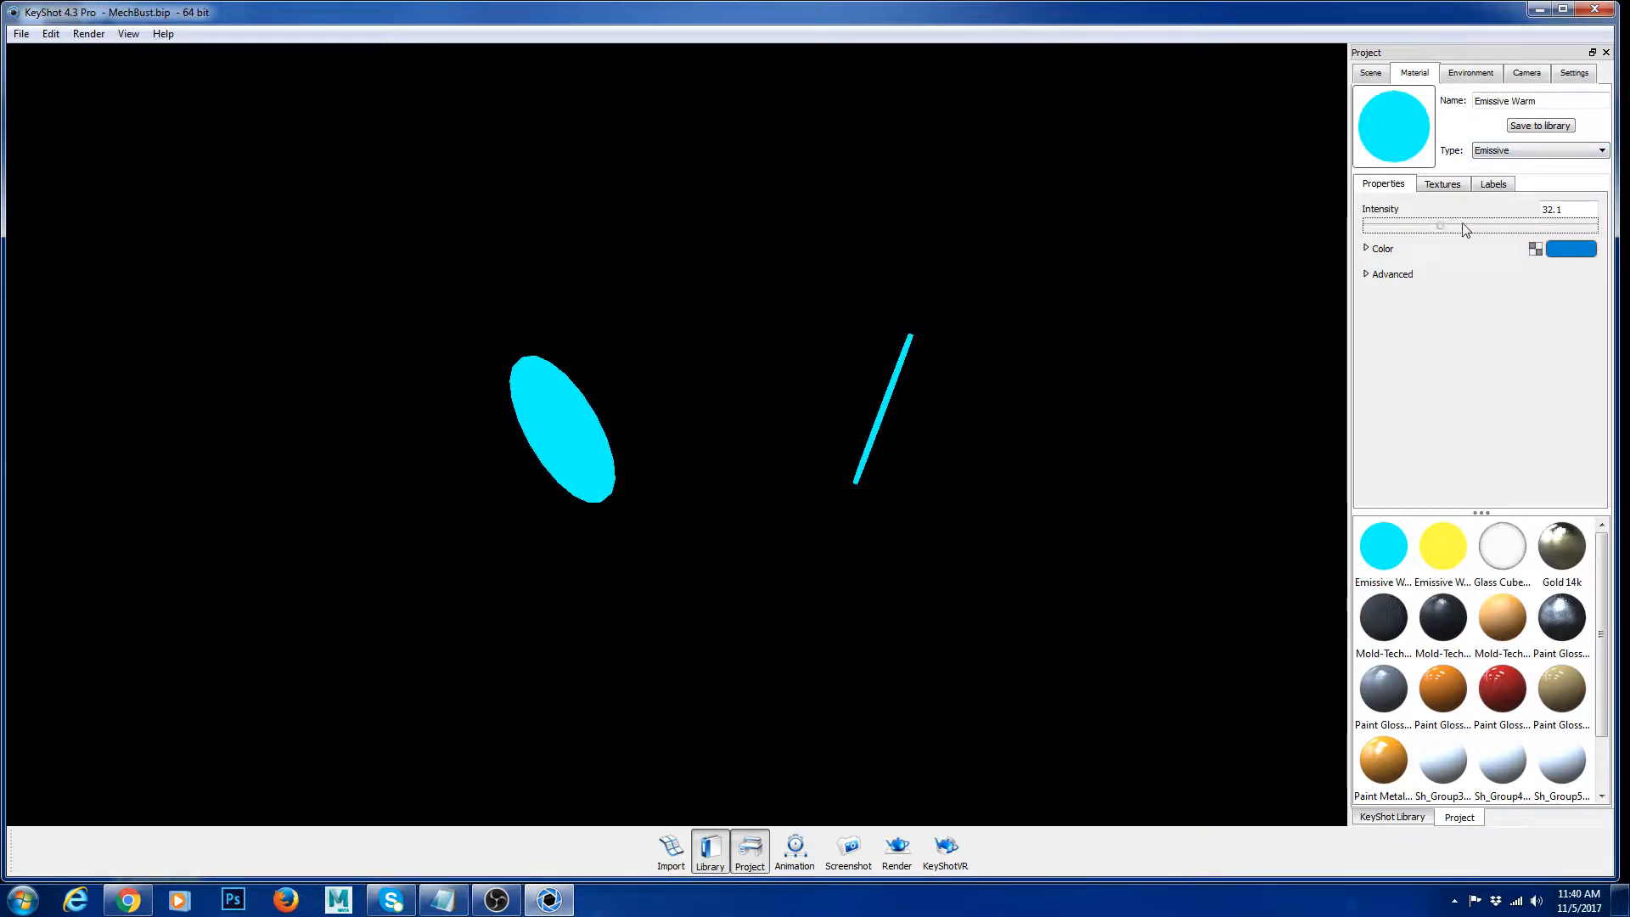
pyautogui.moveTo(1466, 230); pyautogui.dragTo(1624, 233)
pyautogui.moveTo(1590, 225); pyautogui.dragTo(1545, 231)
pyautogui.rightClick(1074, 442)
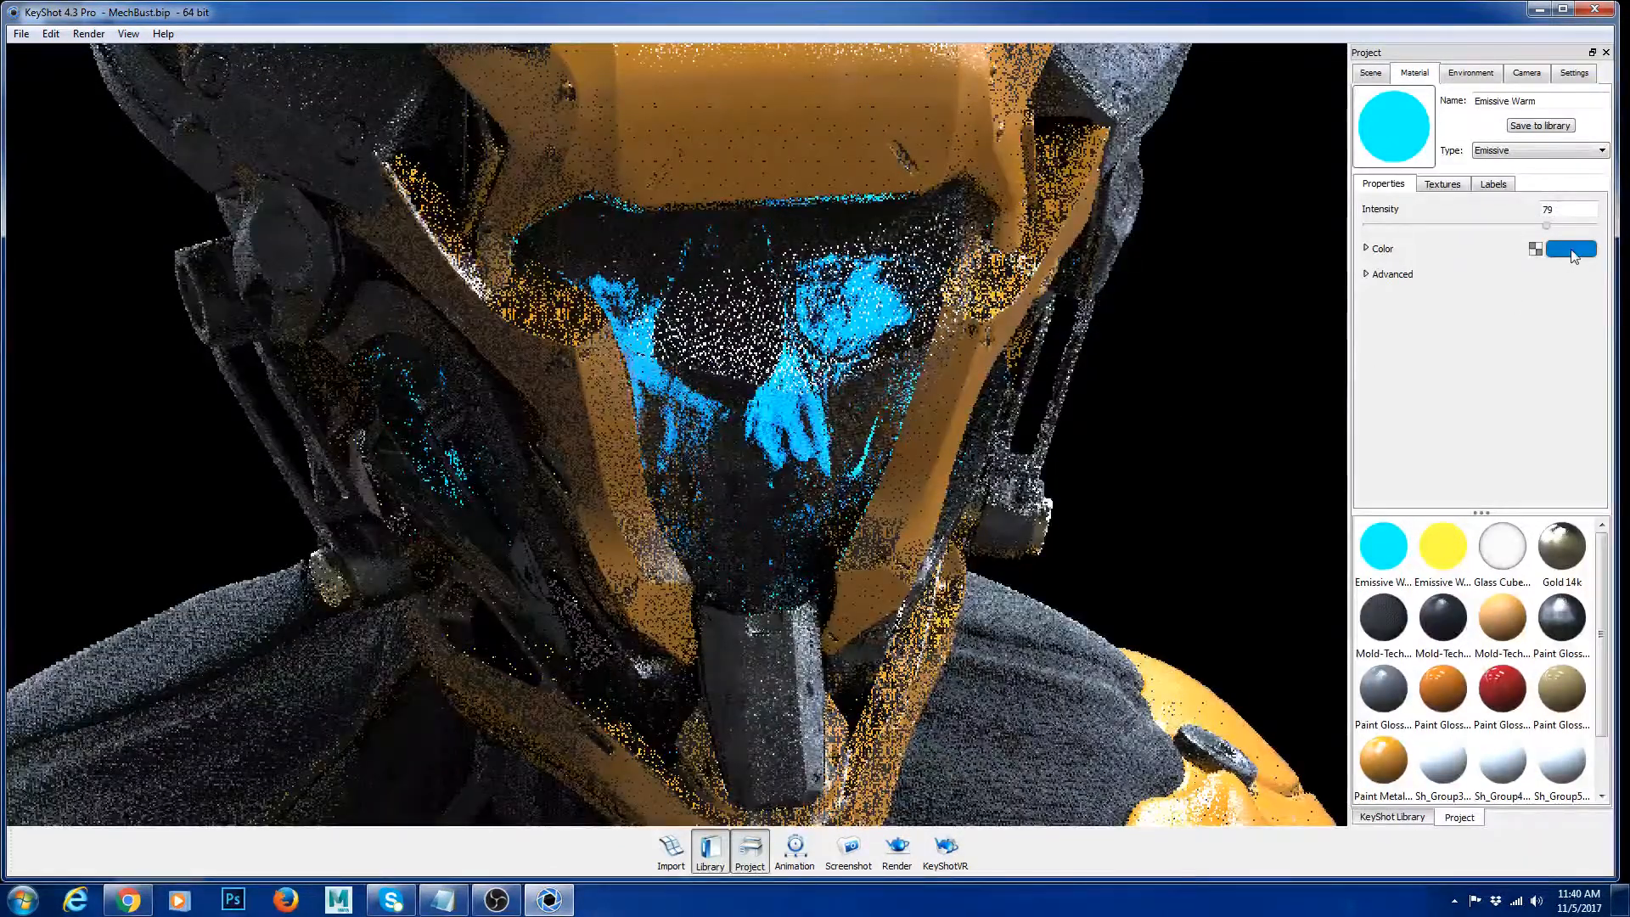
# Step: Lower the blue Emissive Warm material's intensity to 10 and check the glow on the whole bust
pyautogui.moveTo(1547, 226); pyautogui.dragTo(1449, 226)
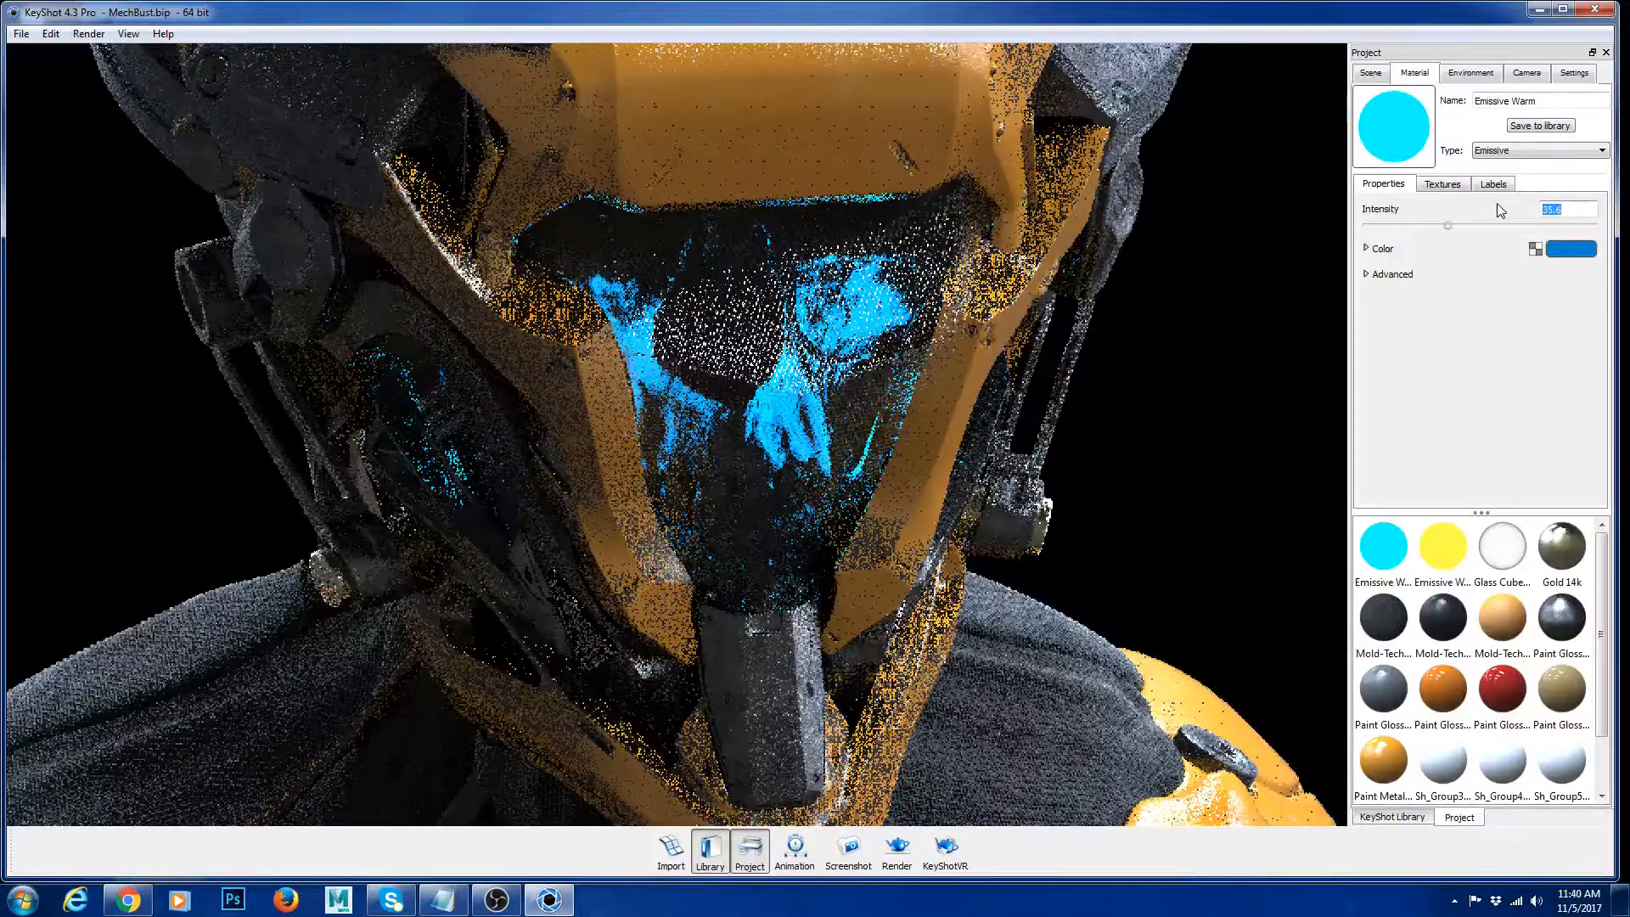
pyautogui.write('10')
pyautogui.press('Return')
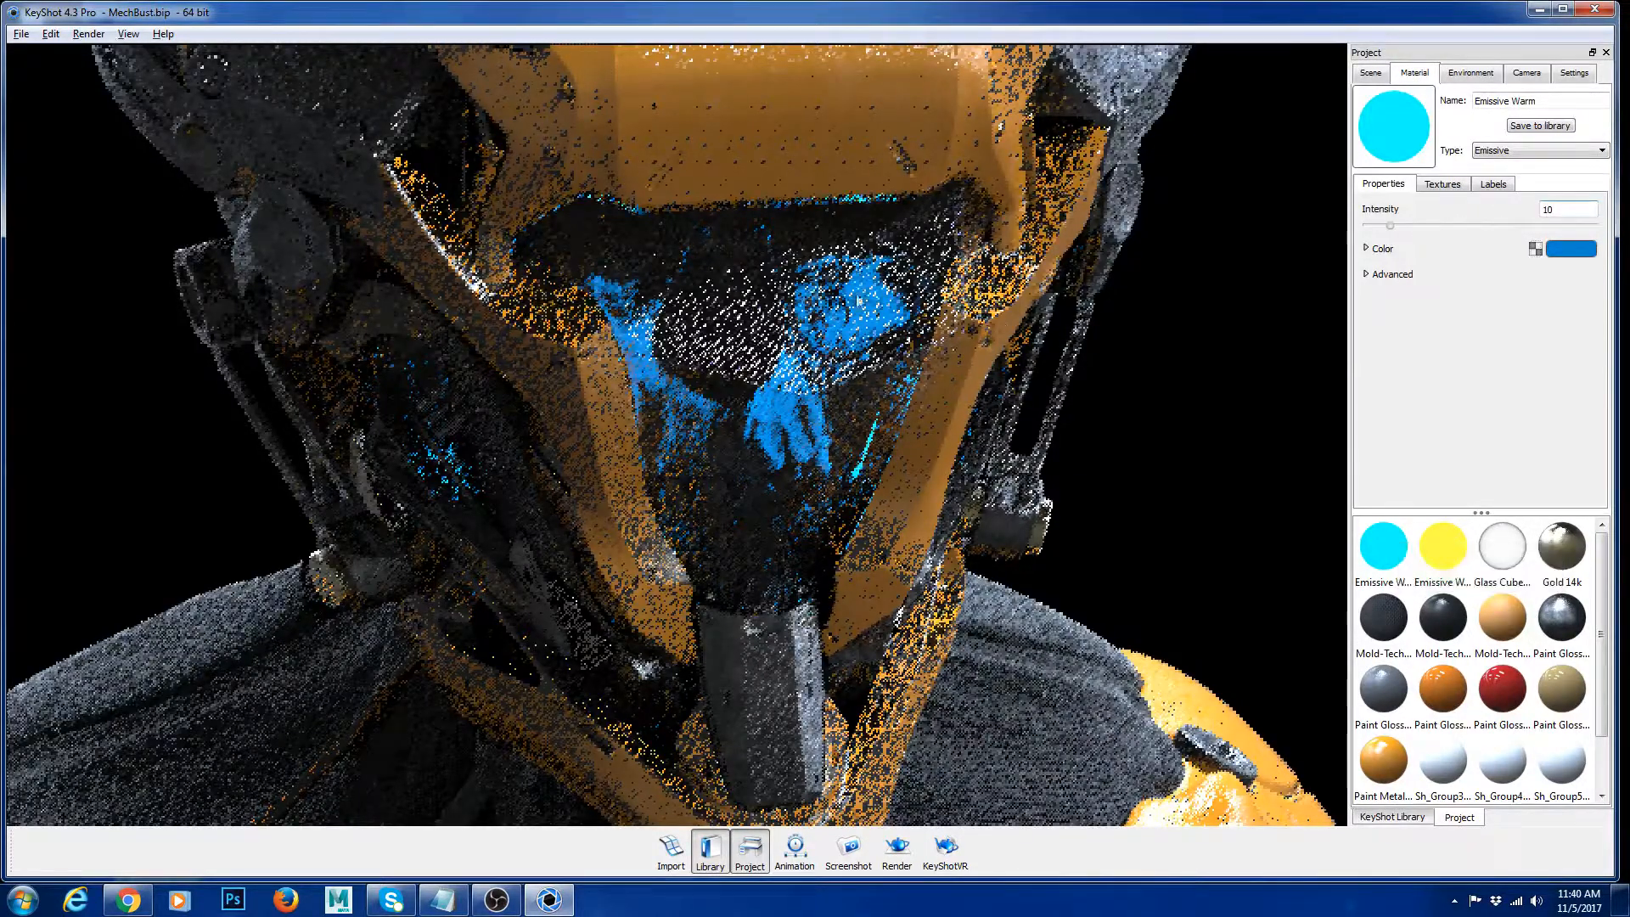
pyautogui.scroll(-10, 1077, 483)
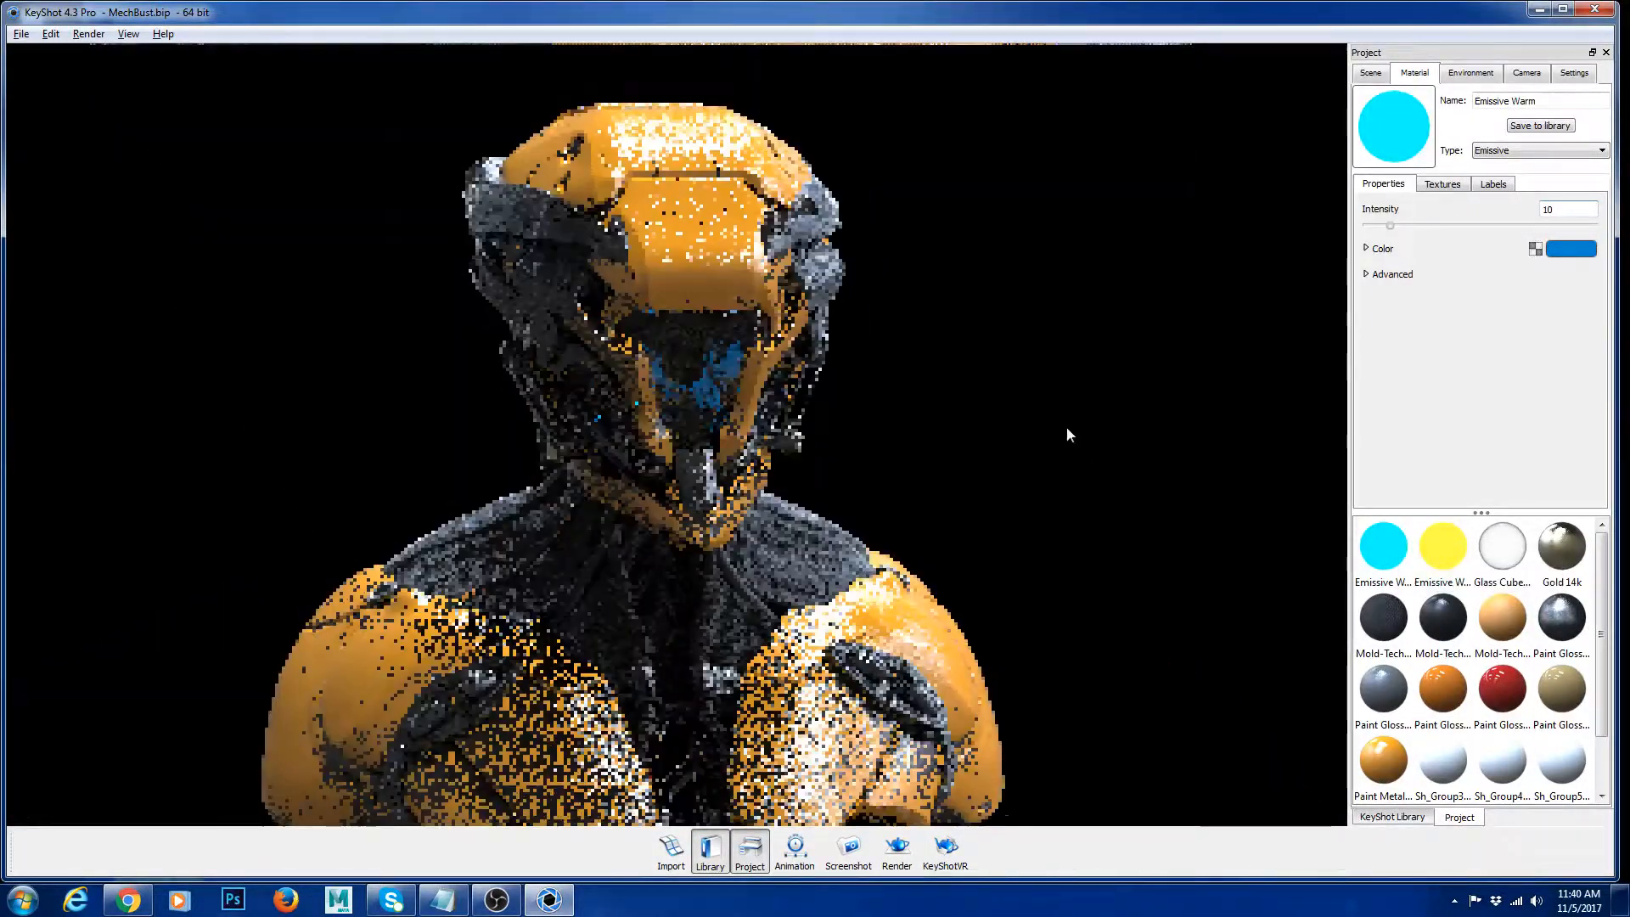
# Step: Set the blue Emissive Warm material's intensity to 27
pyautogui.moveTo(1390, 226); pyautogui.dragTo(1428, 226)
pyautogui.scroll(2, 710, 378)
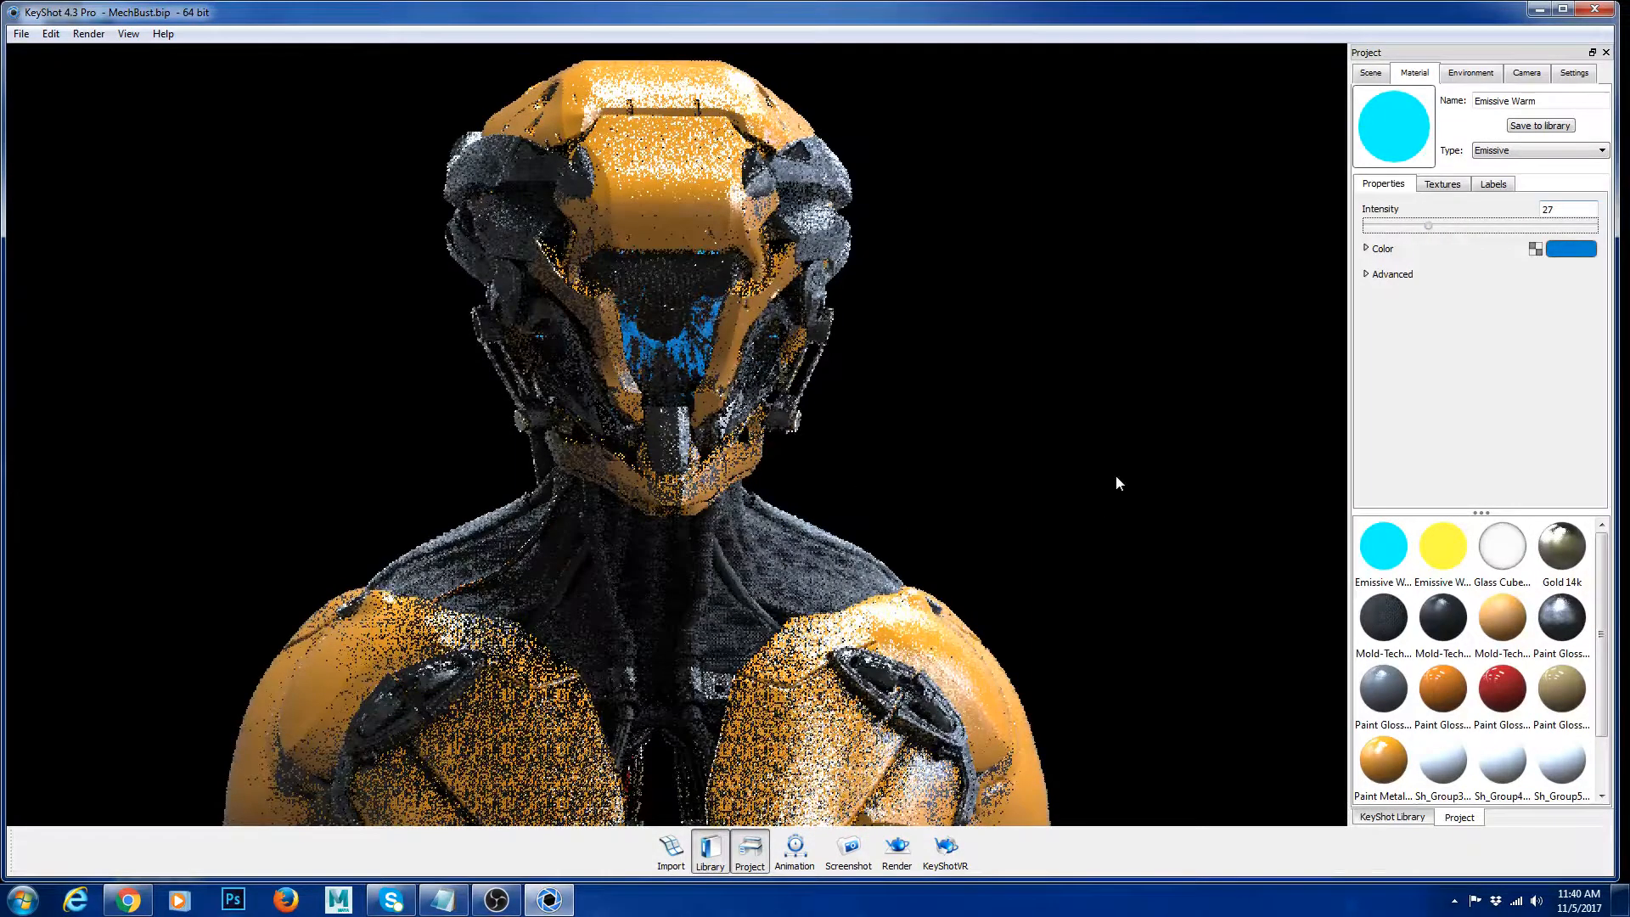
pyautogui.scroll(-5, 1031, 309)
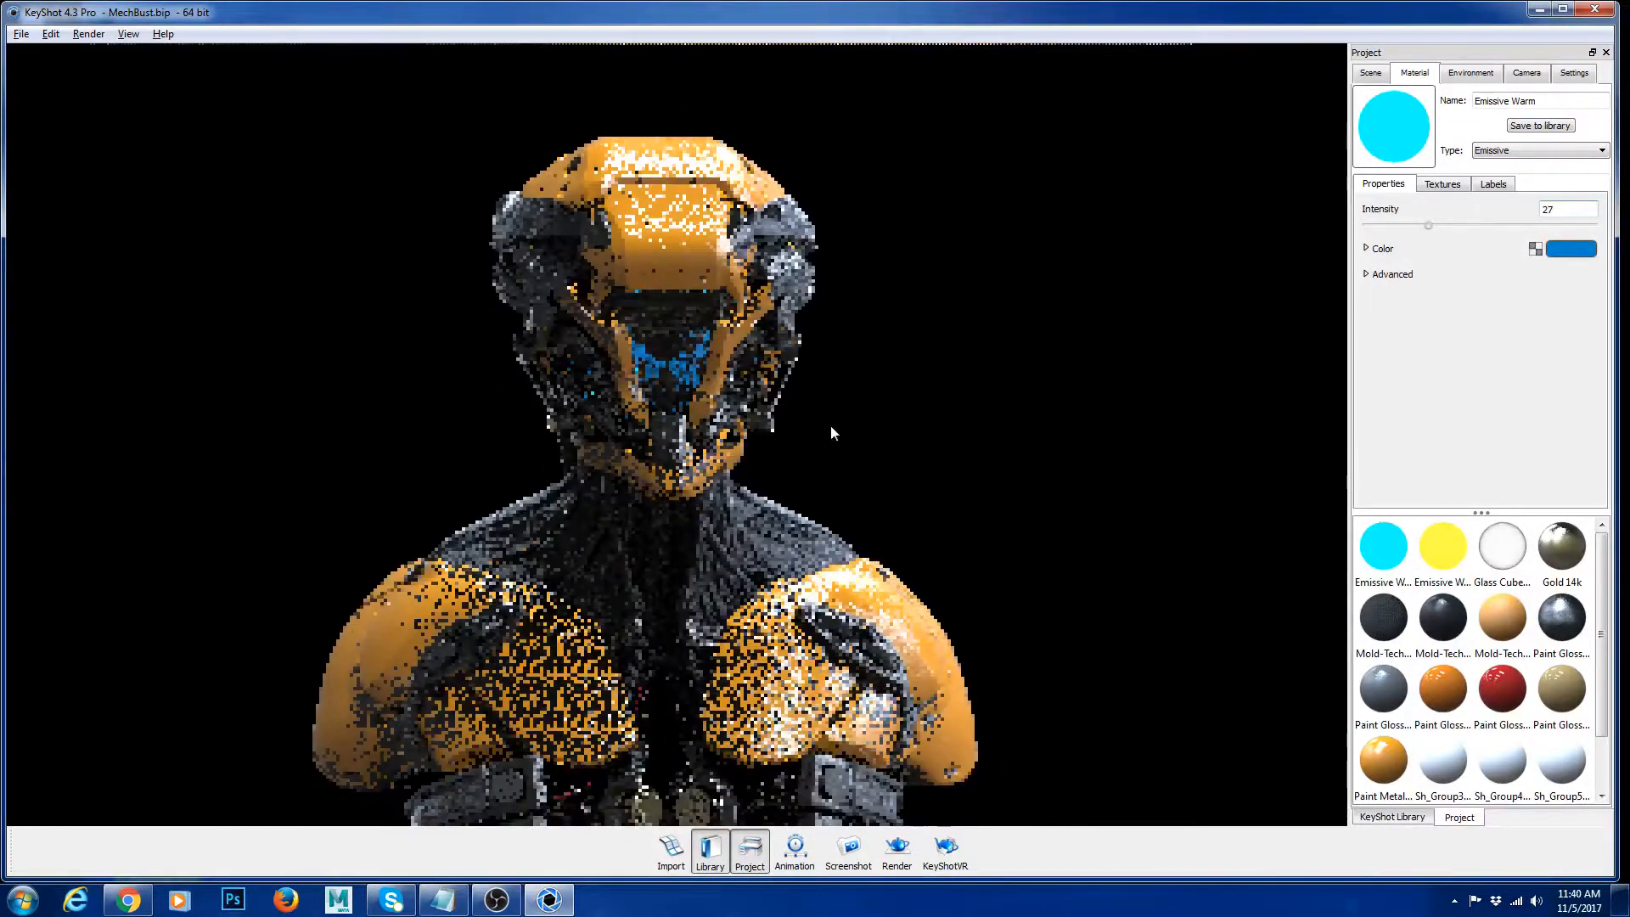
# Step: Examine the chest, neck cloth and orange shoulder armor of the bust up close from the front and side
pyautogui.moveTo(808, 492); pyautogui.dragTo(893, 293)
pyautogui.moveTo(893, 293); pyautogui.dragTo(926, 114, button='middle')
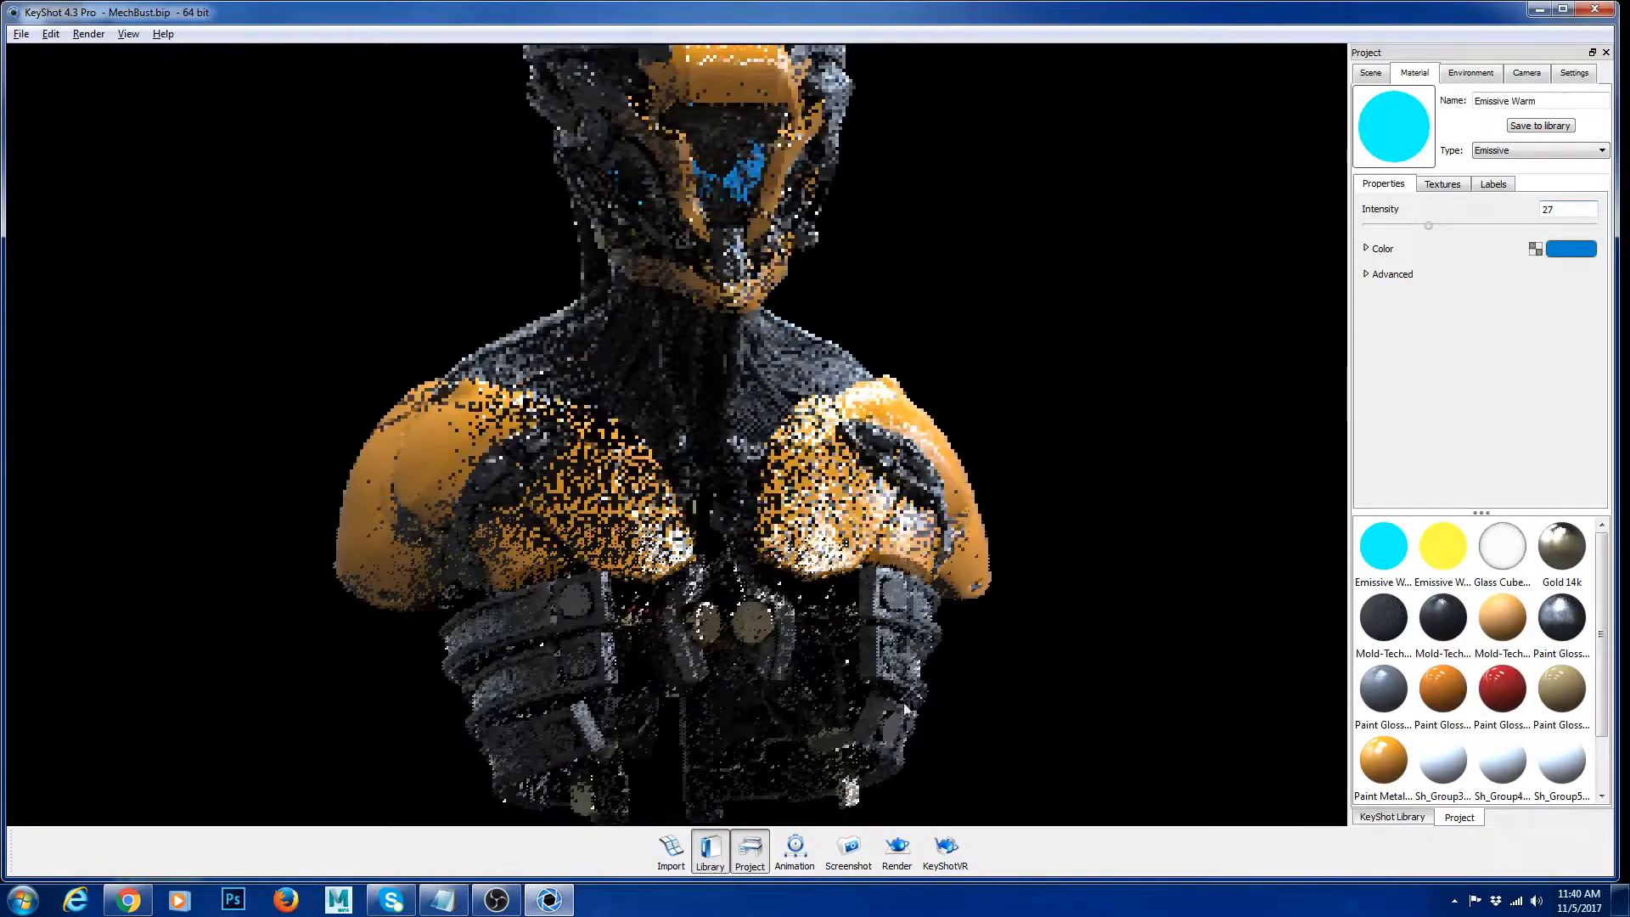
pyautogui.scroll(3, 873, 634)
pyautogui.scroll(3, 757, 505)
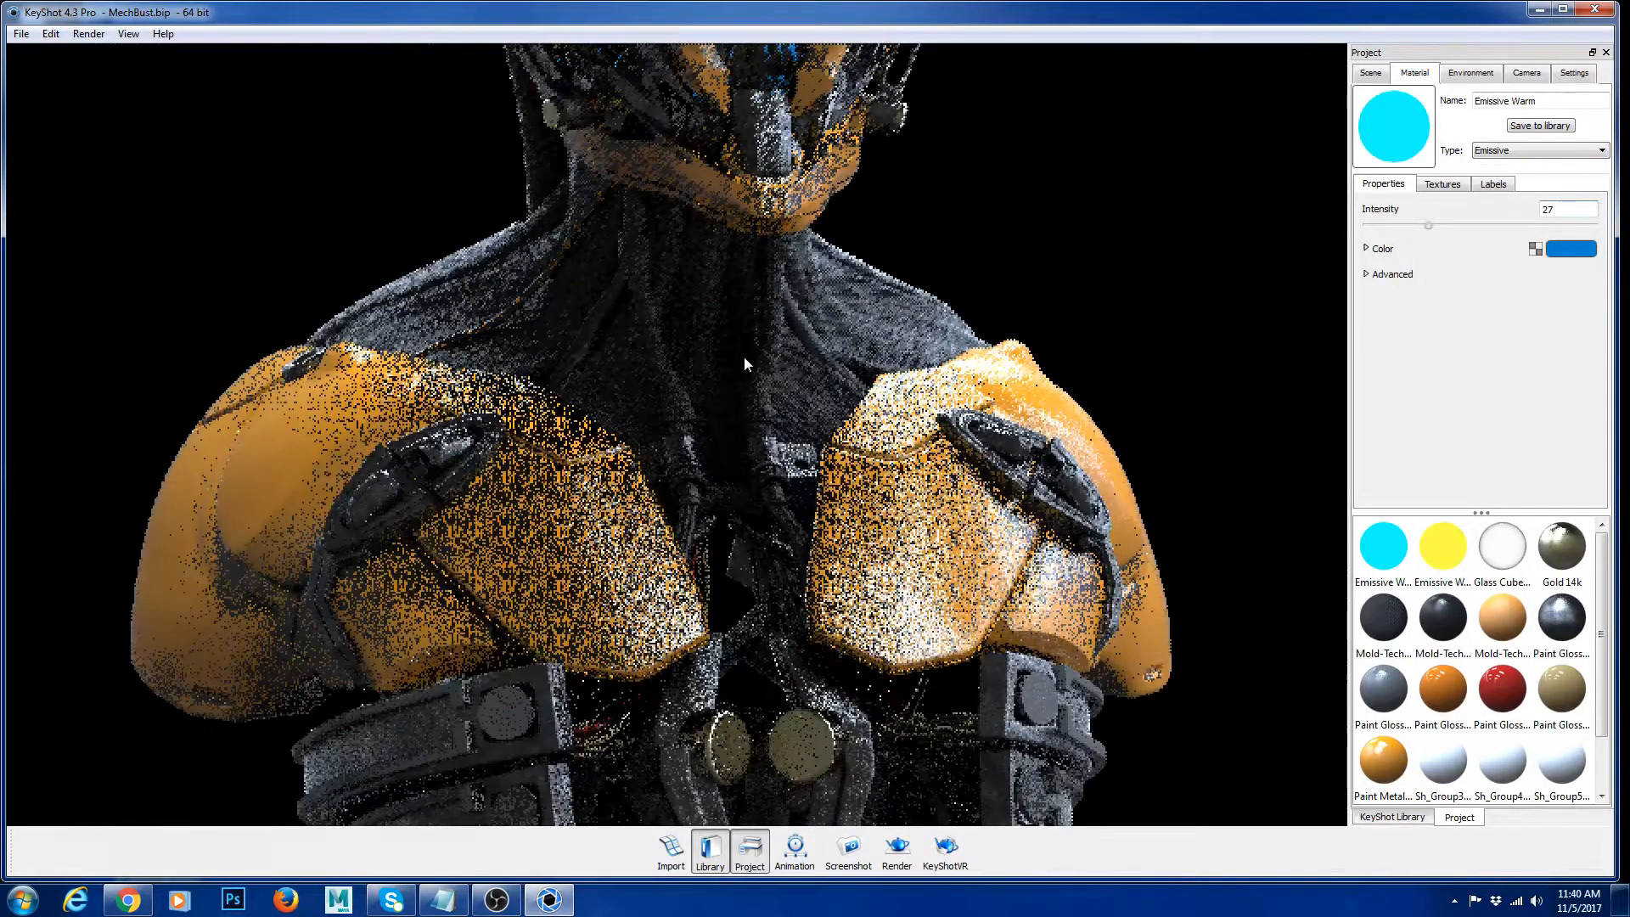
pyautogui.moveTo(607, 380); pyautogui.dragTo(797, 556)
pyautogui.scroll(3, 611, 304)
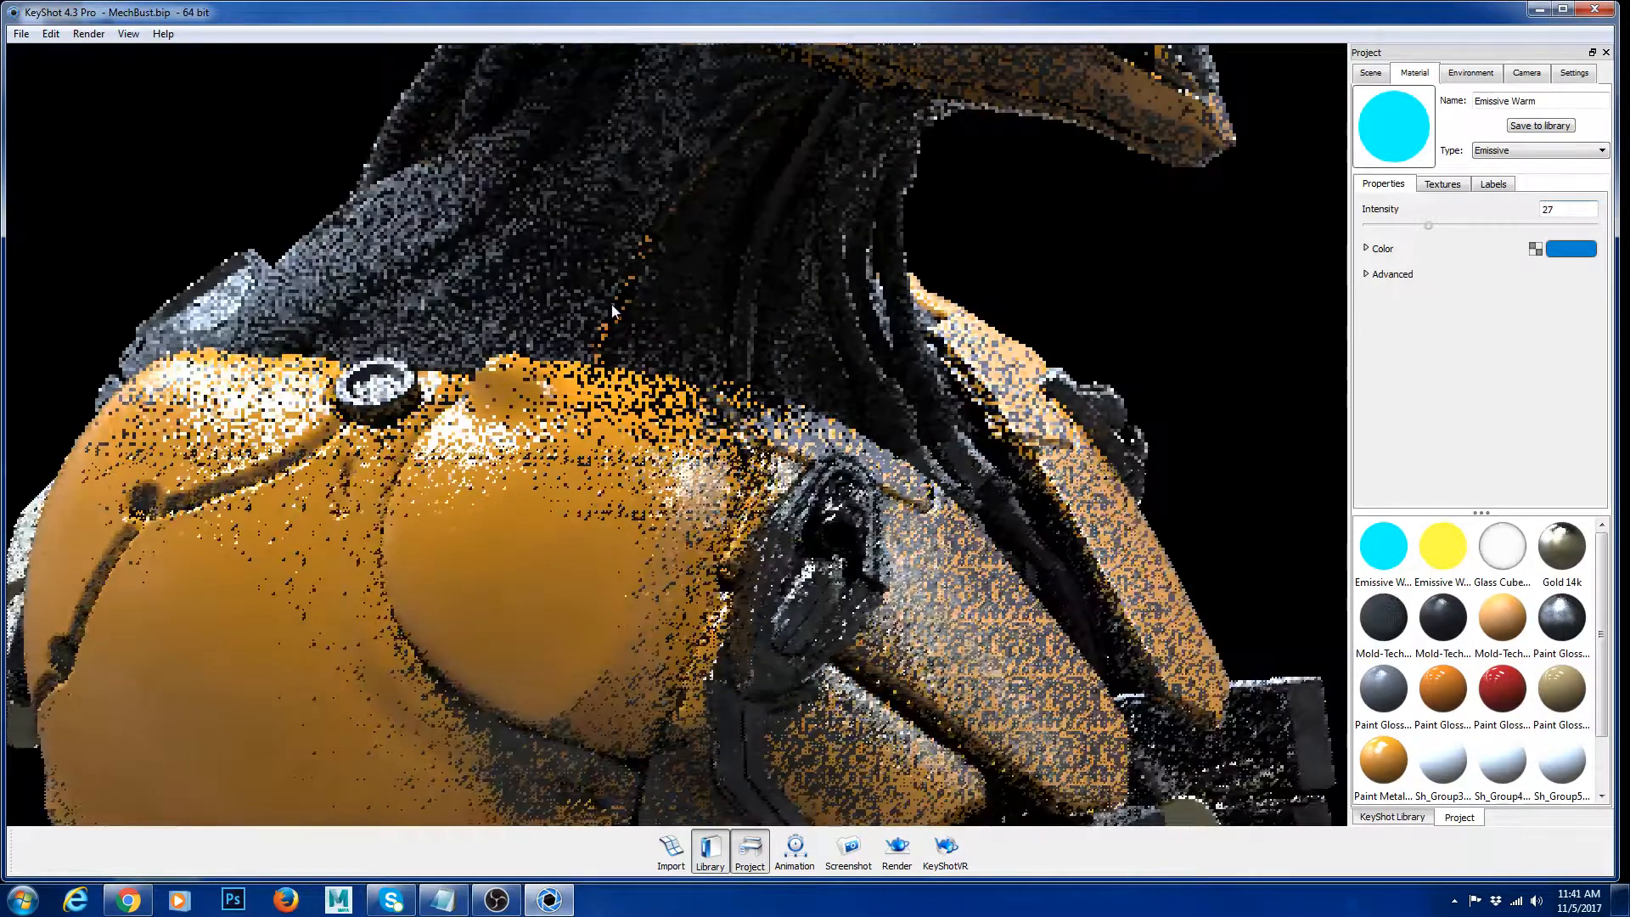
pyautogui.scroll(3, 612, 304)
pyautogui.rightClick(617, 304)
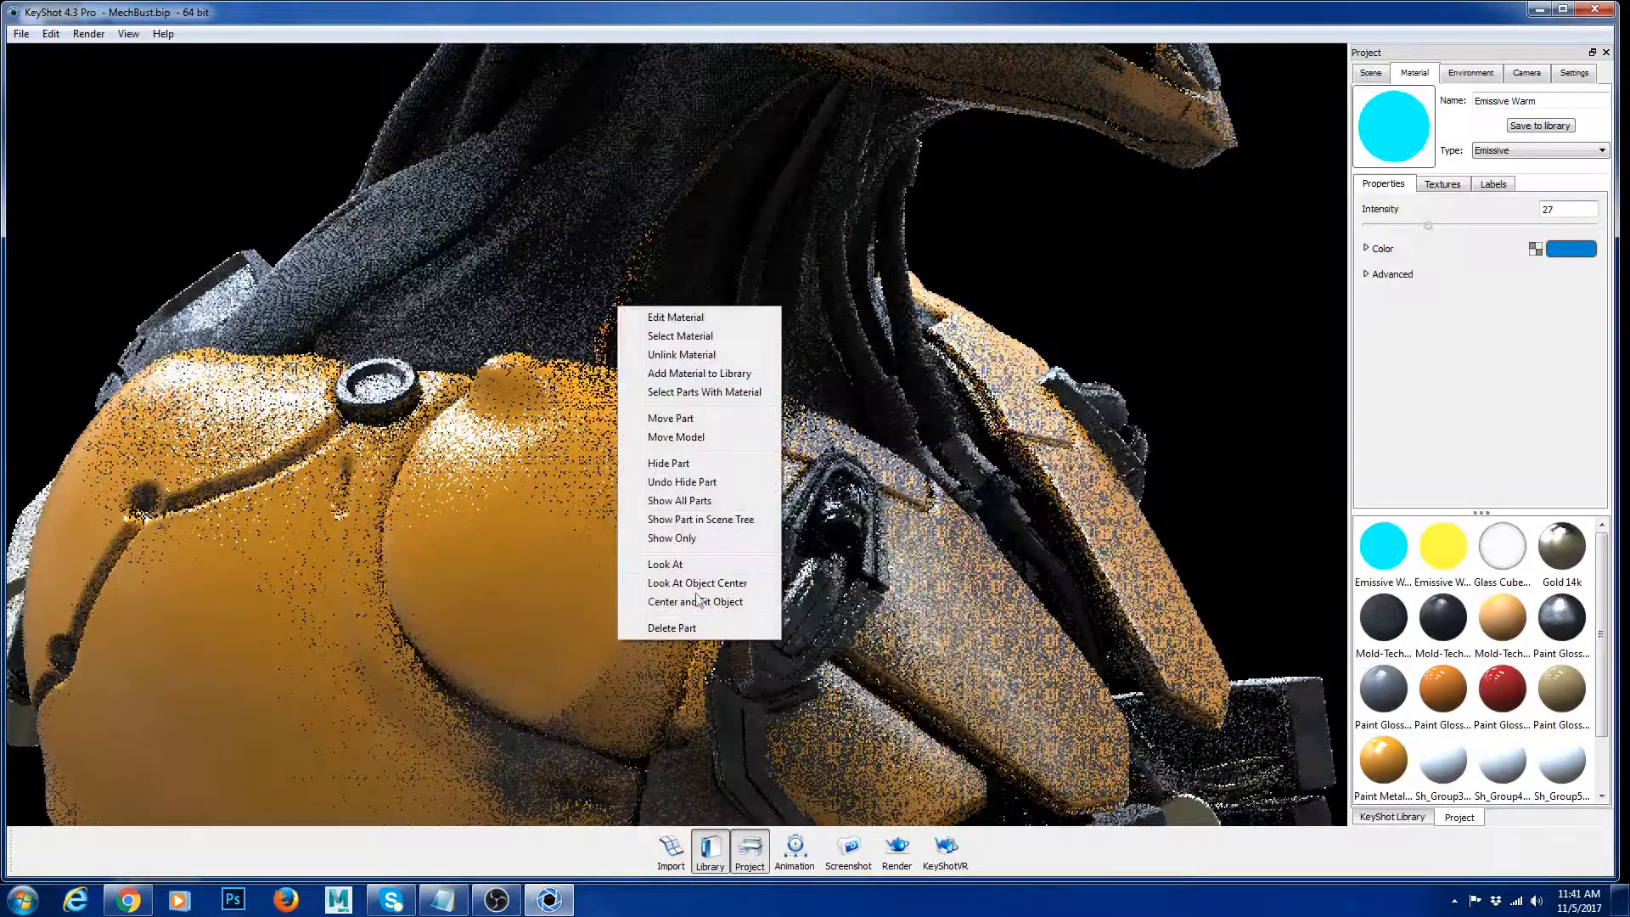
pyautogui.click(827, 496)
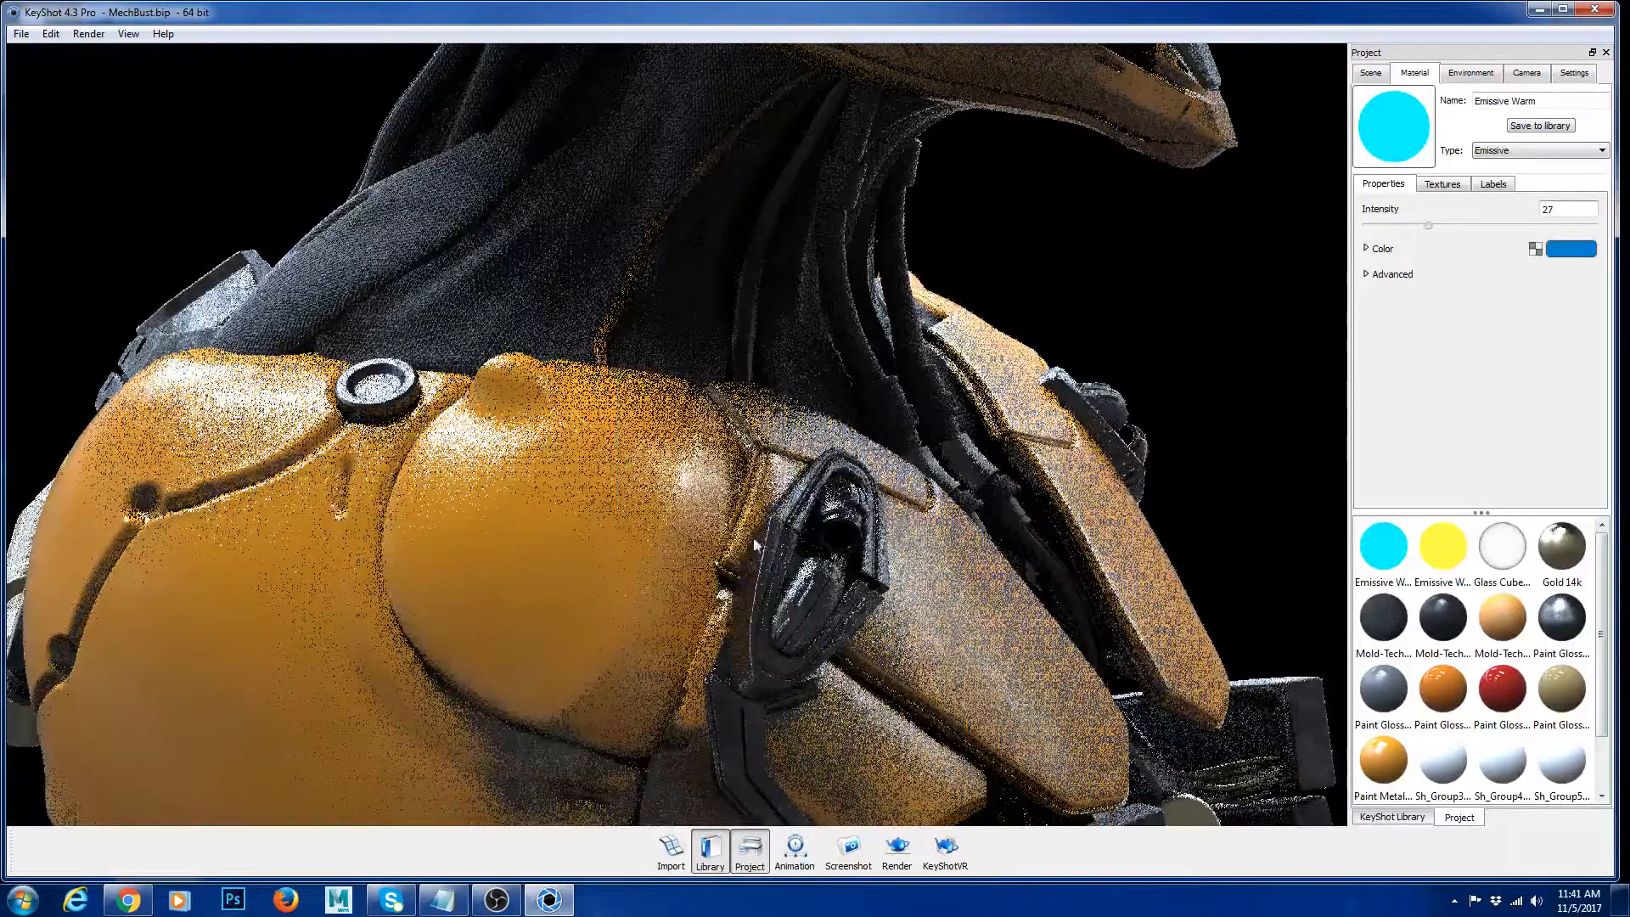
# Step: Try hiding a part around the neck cloth, look underneath the helmet's jaw, and show all parts of the bust again
pyautogui.scroll(3, 681, 284)
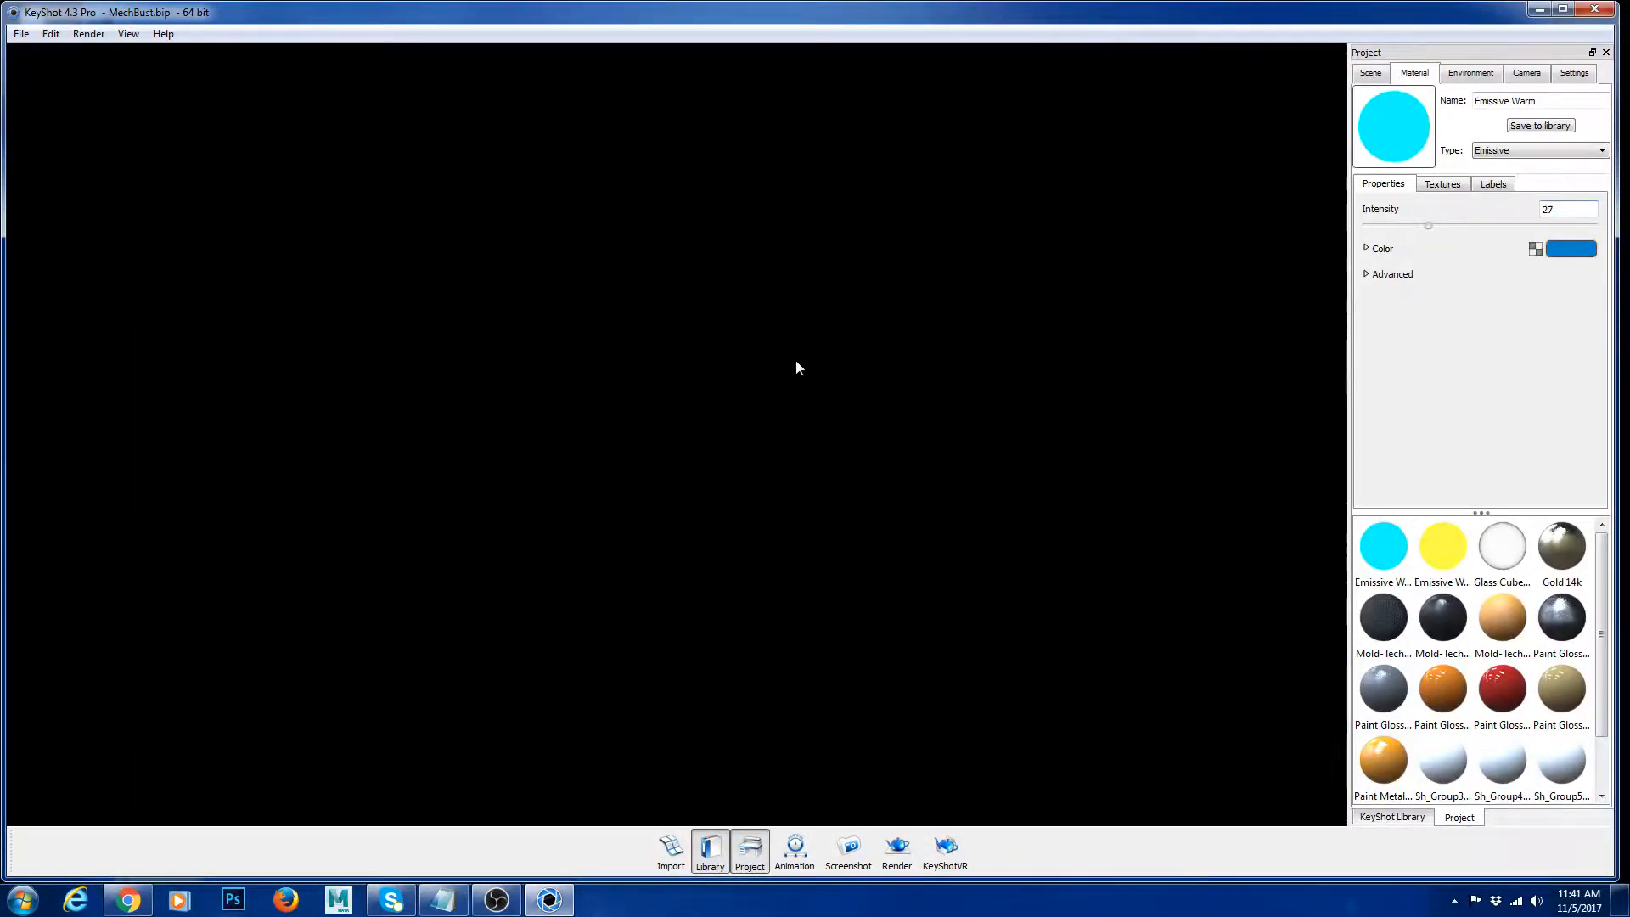
pyautogui.scroll(-3, 637, 256)
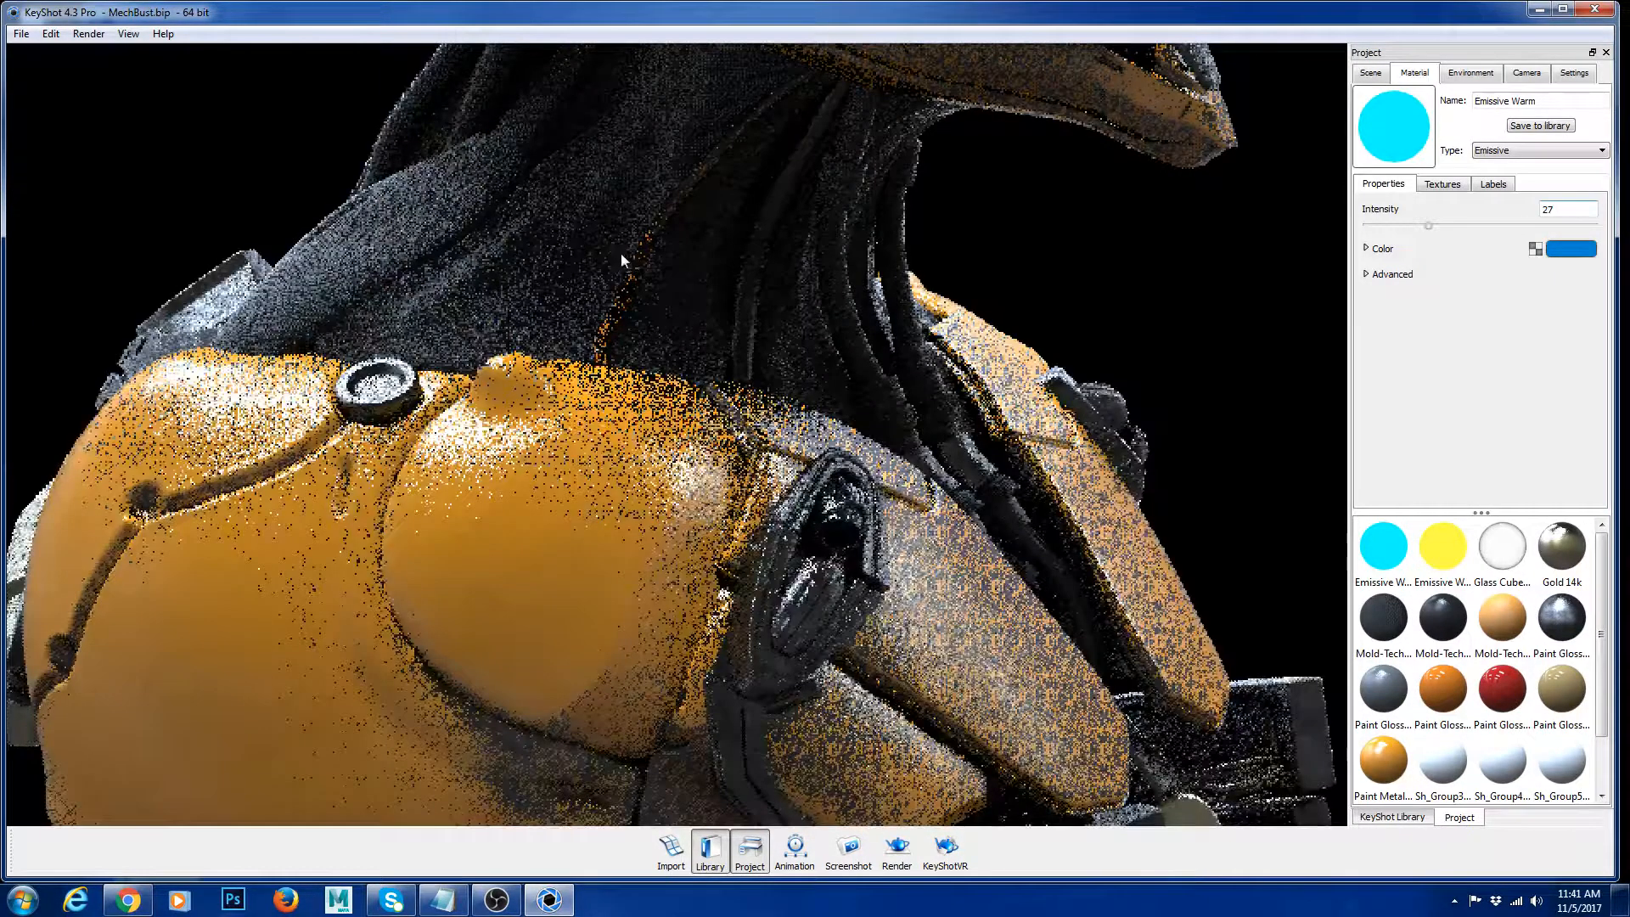
pyautogui.rightClick(635, 263)
pyautogui.click(713, 497)
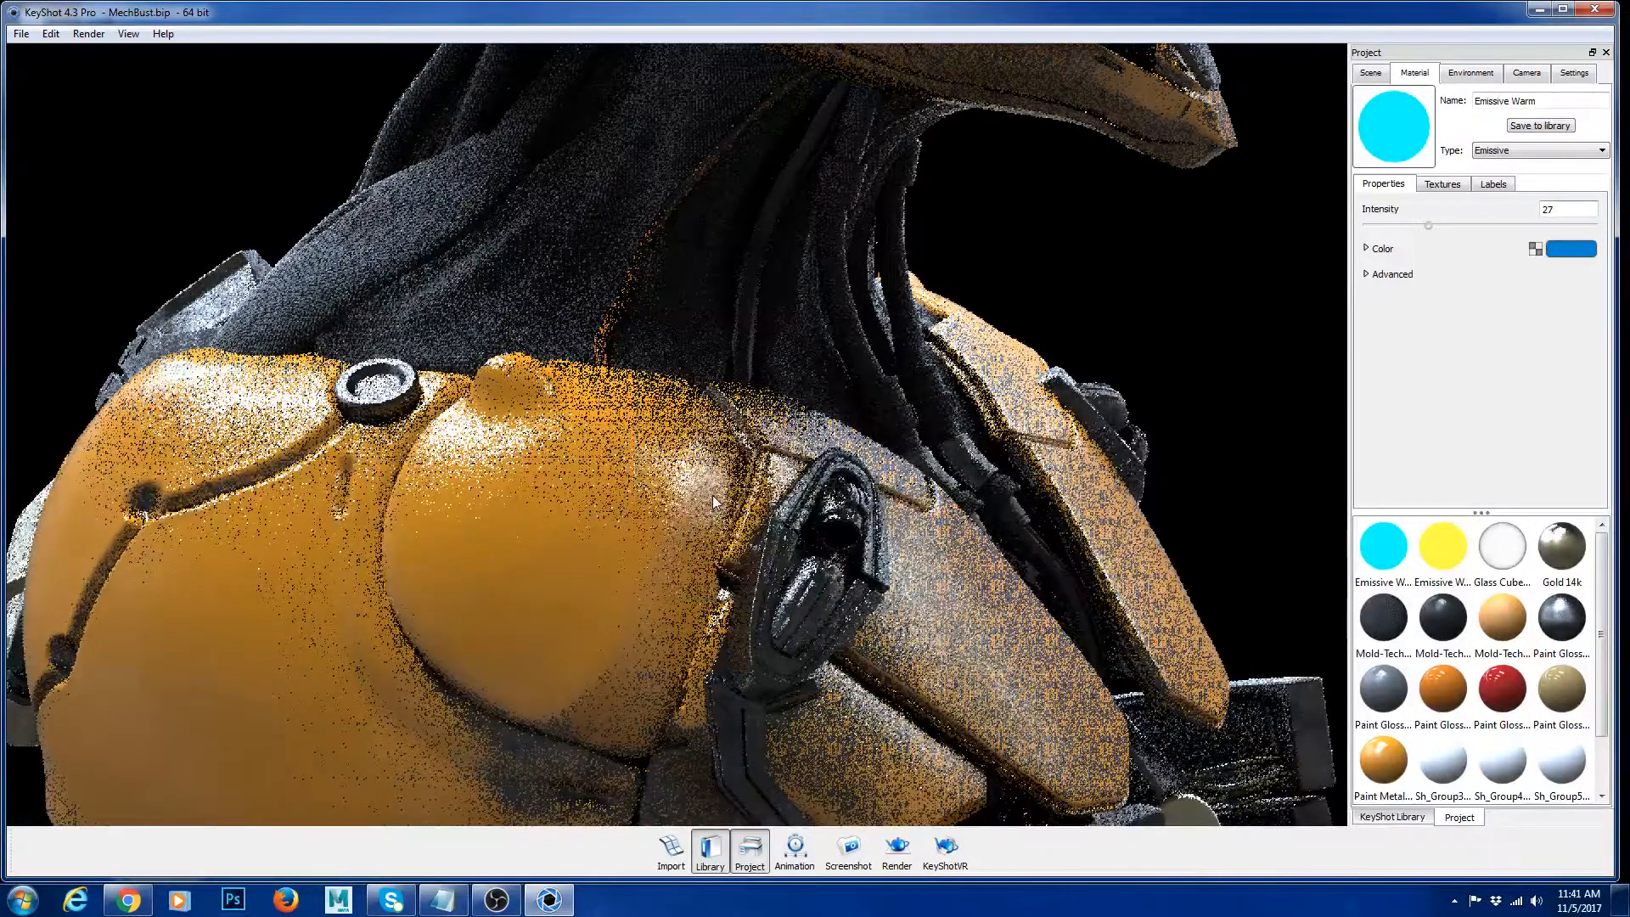
pyautogui.moveTo(608, 302); pyautogui.dragTo(734, 578, button='middle')
pyautogui.scroll(3, 748, 488)
pyautogui.moveTo(793, 429); pyautogui.dragTo(584, 656, button='middle')
pyautogui.rightClick(780, 467)
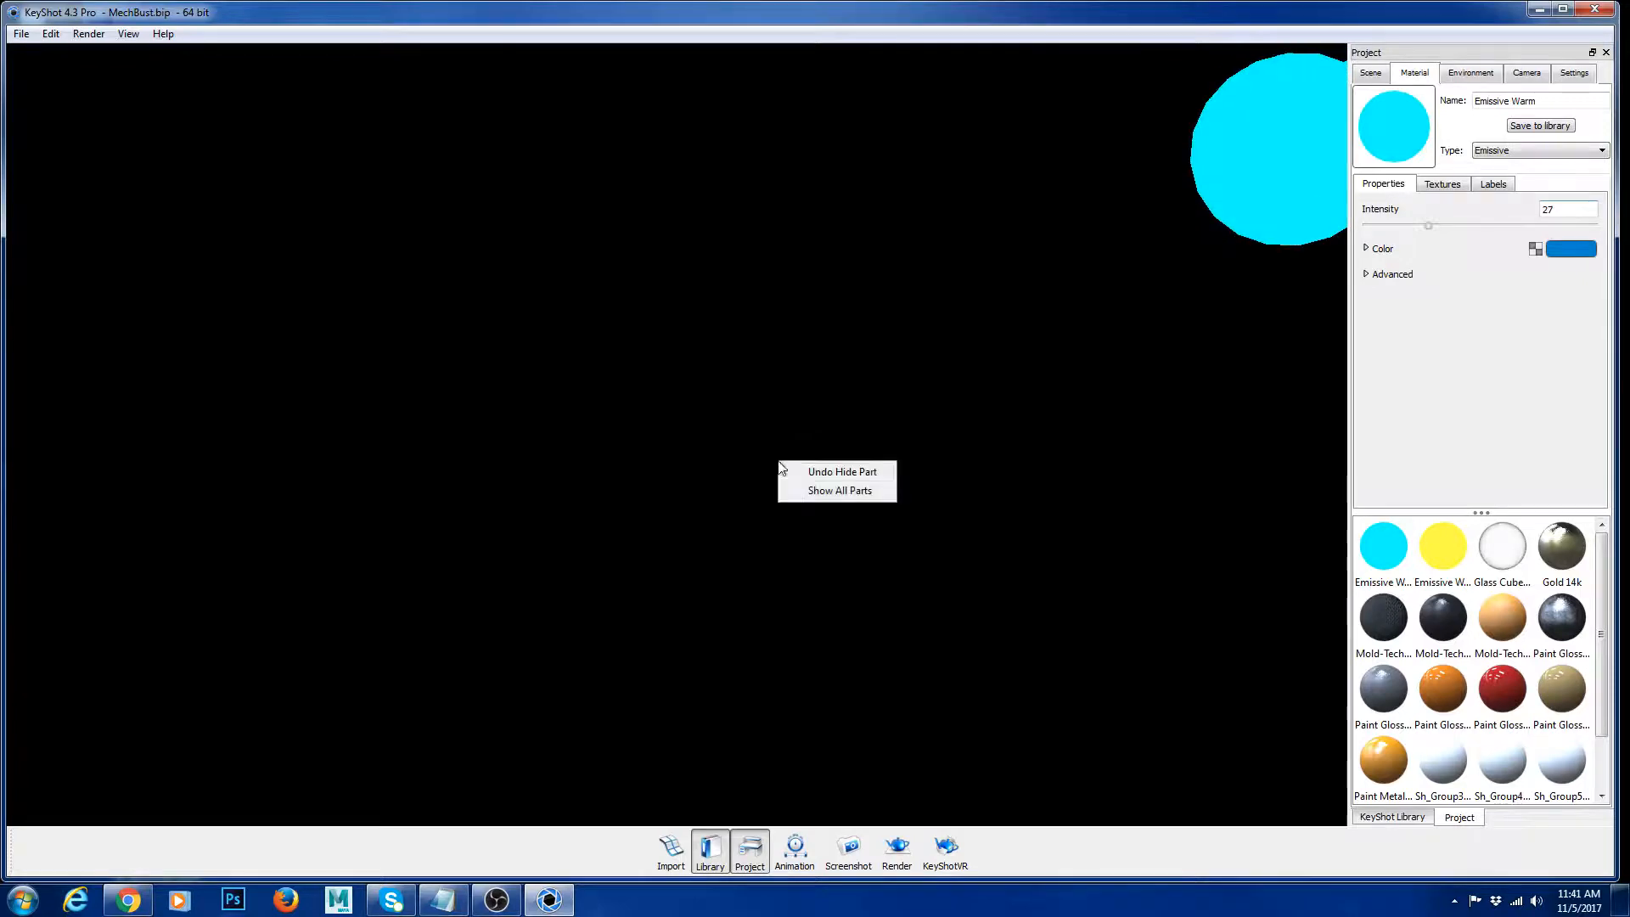
pyautogui.click(844, 491)
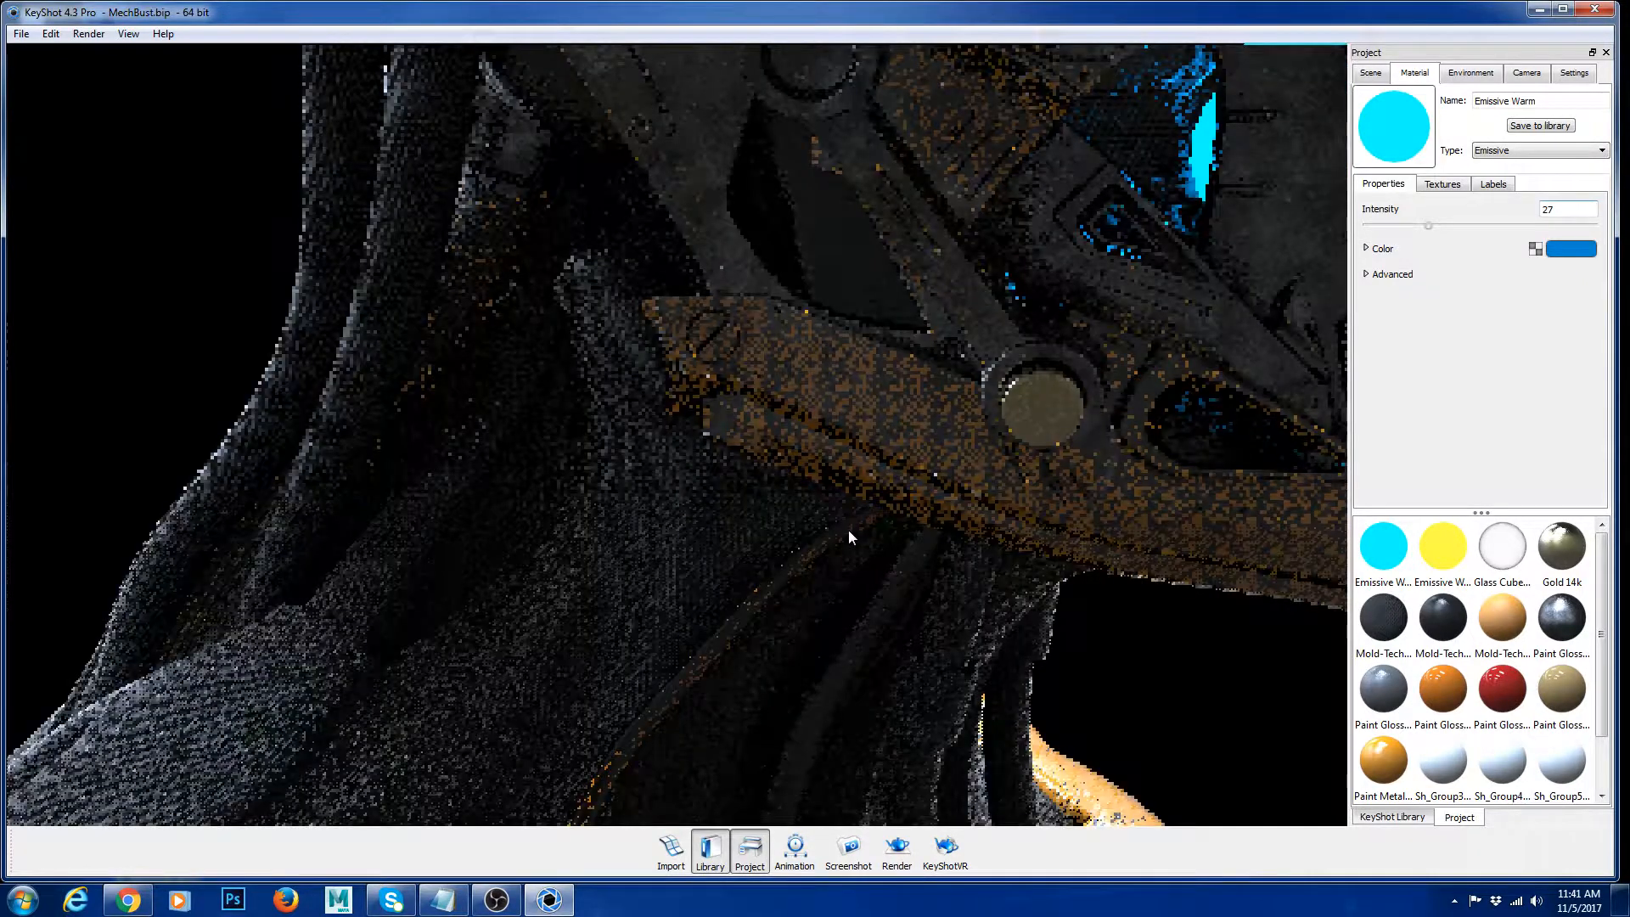
# Step: Try hiding the dark cloth around the two light orange cables at the back of the neck, and undo it
pyautogui.moveTo(710, 473); pyautogui.dragTo(750, 584)
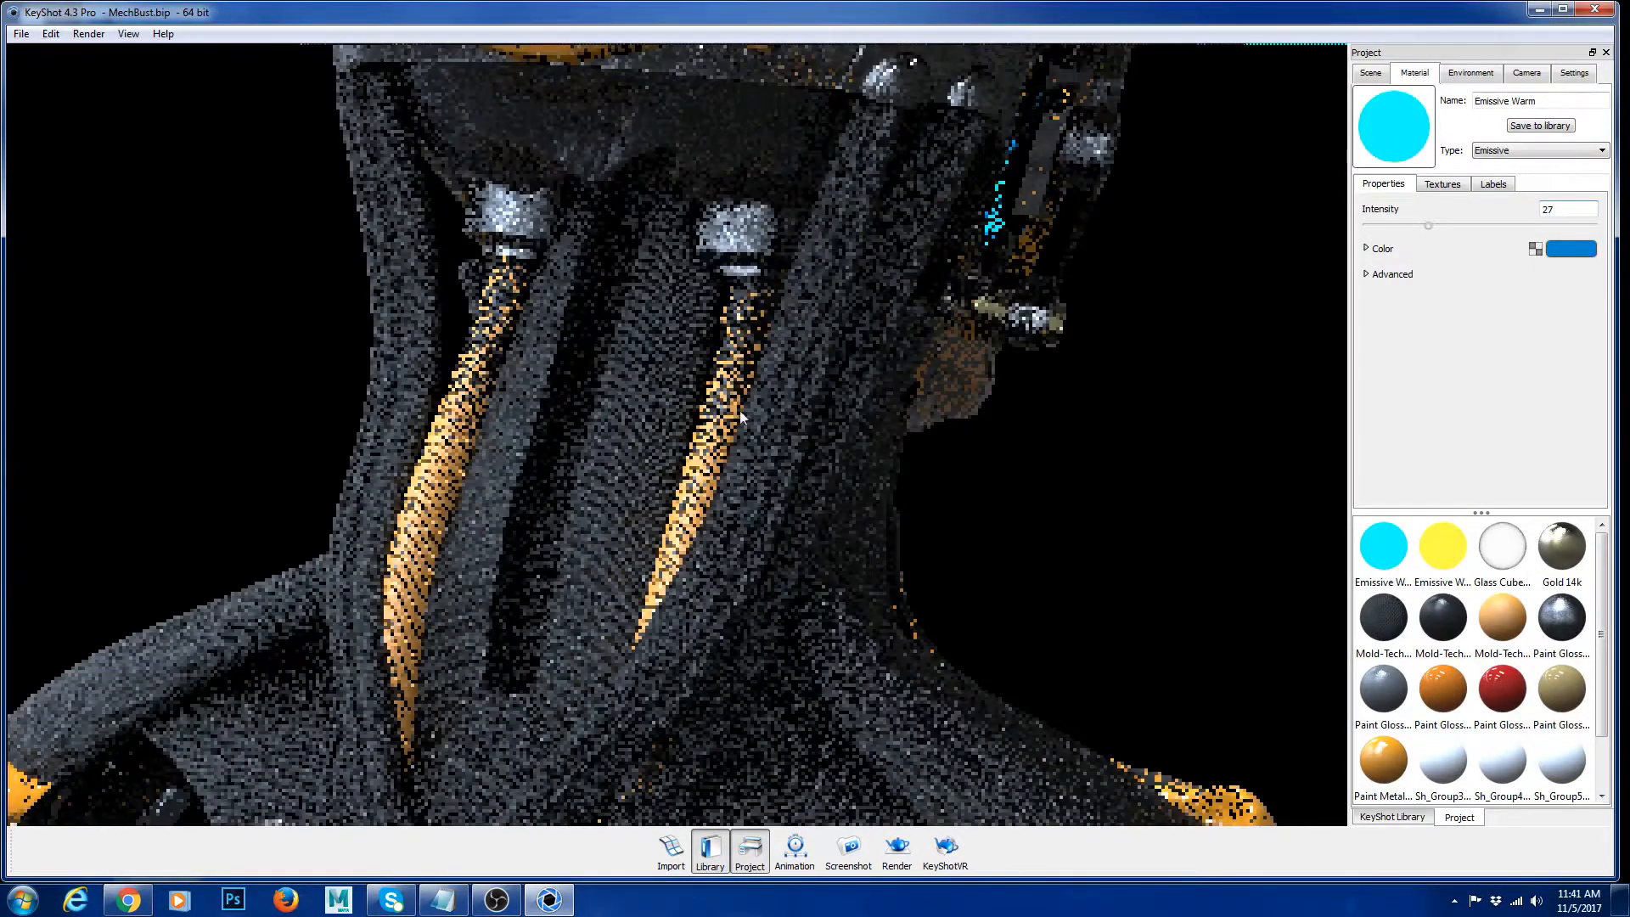
pyautogui.moveTo(741, 410); pyautogui.dragTo(746, 353)
pyautogui.rightClick(746, 353)
pyautogui.click(820, 584)
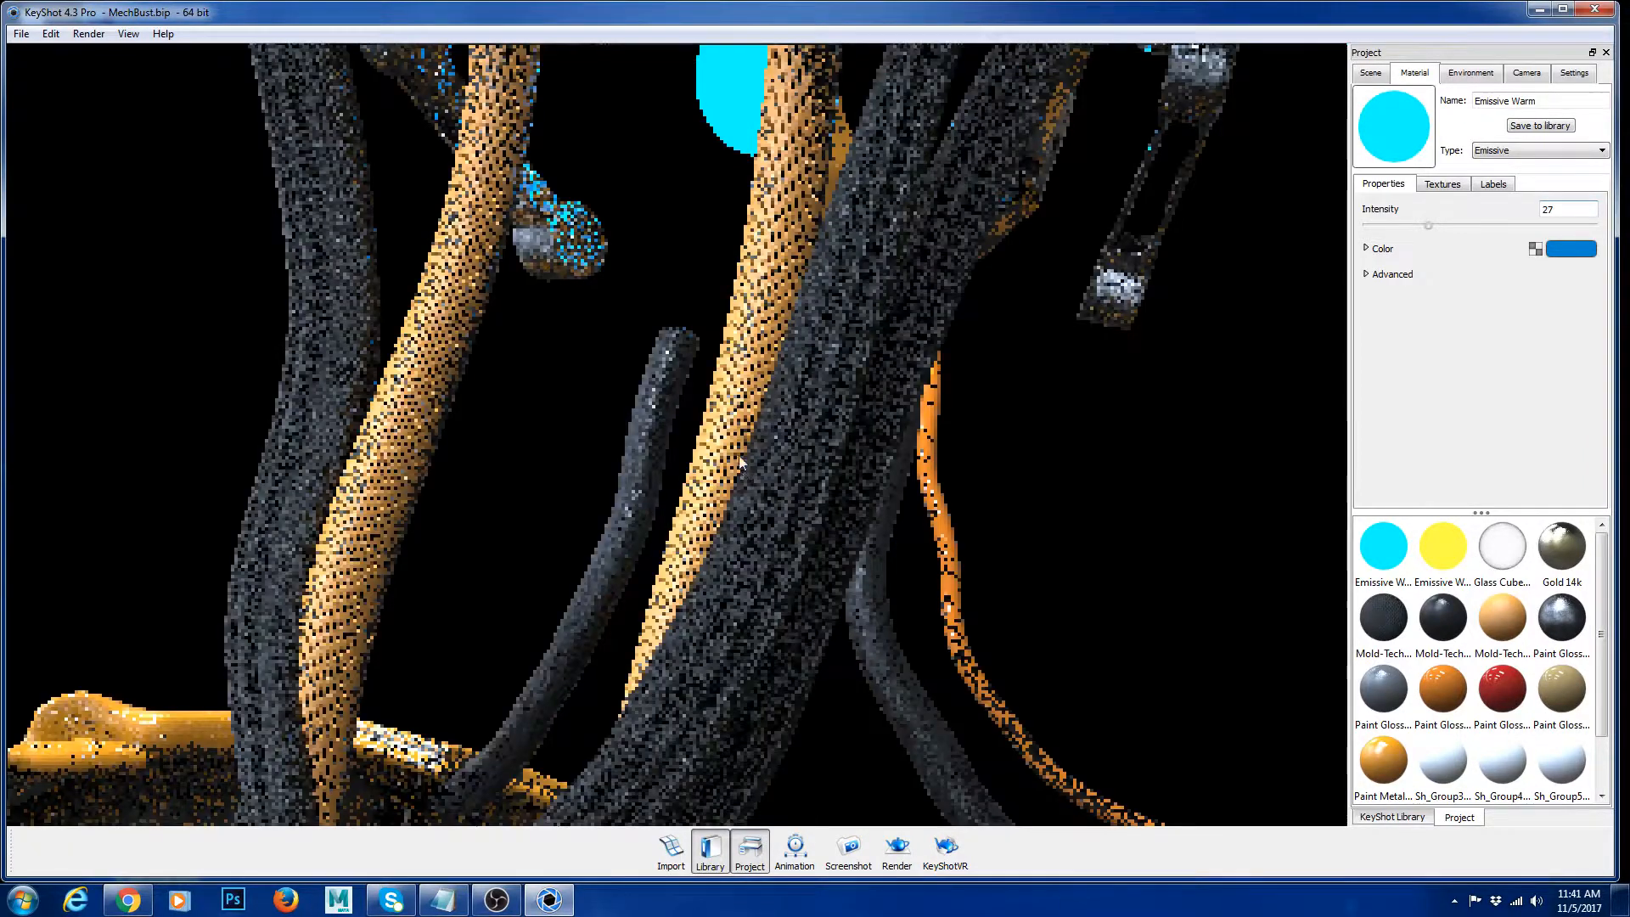
pyautogui.hotkey('ctrl', 'z')
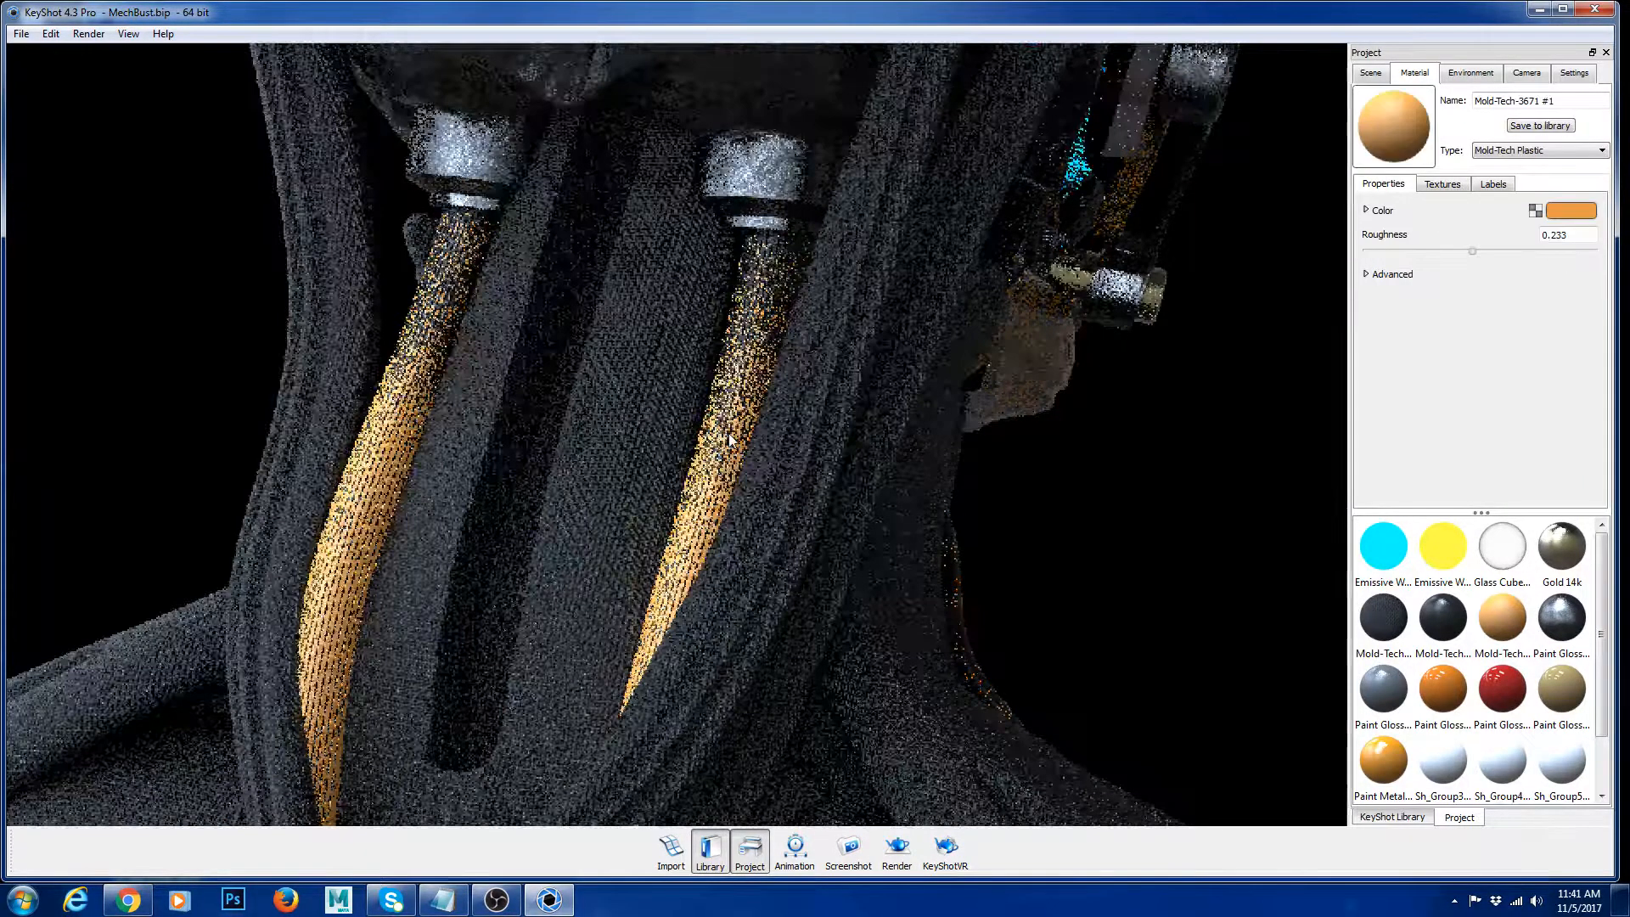
# Step: Try hiding a part at the right-hand neck cable, and show all parts again
pyautogui.rightClick(728, 434)
pyautogui.click(791, 661)
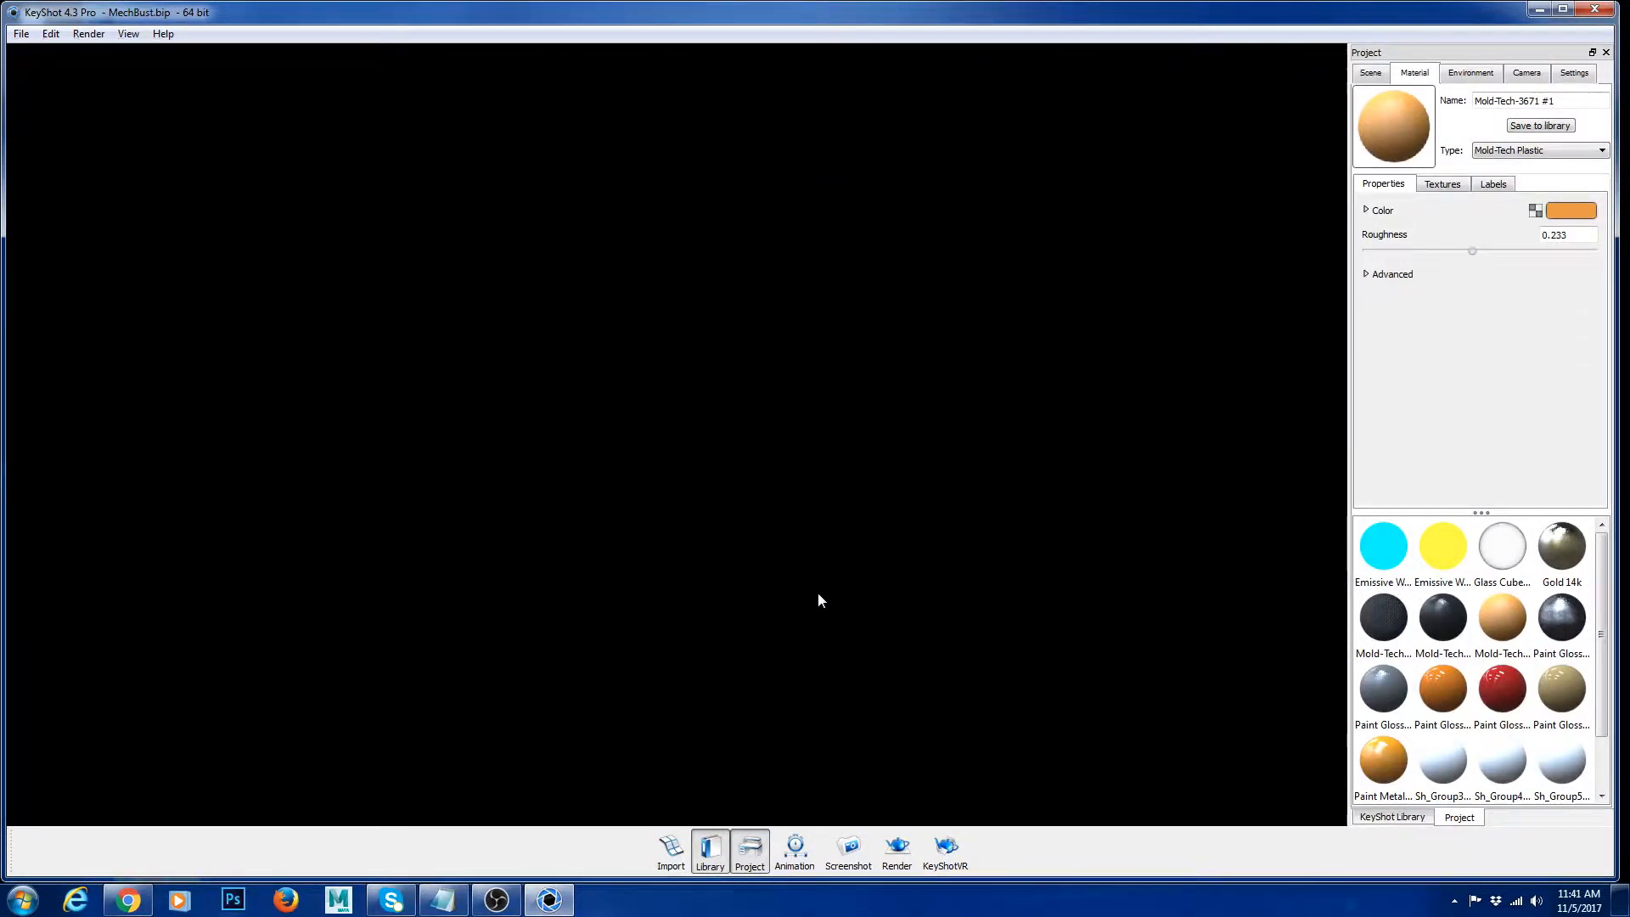
pyautogui.press('f')
pyautogui.rightClick(869, 429)
pyautogui.click(899, 460)
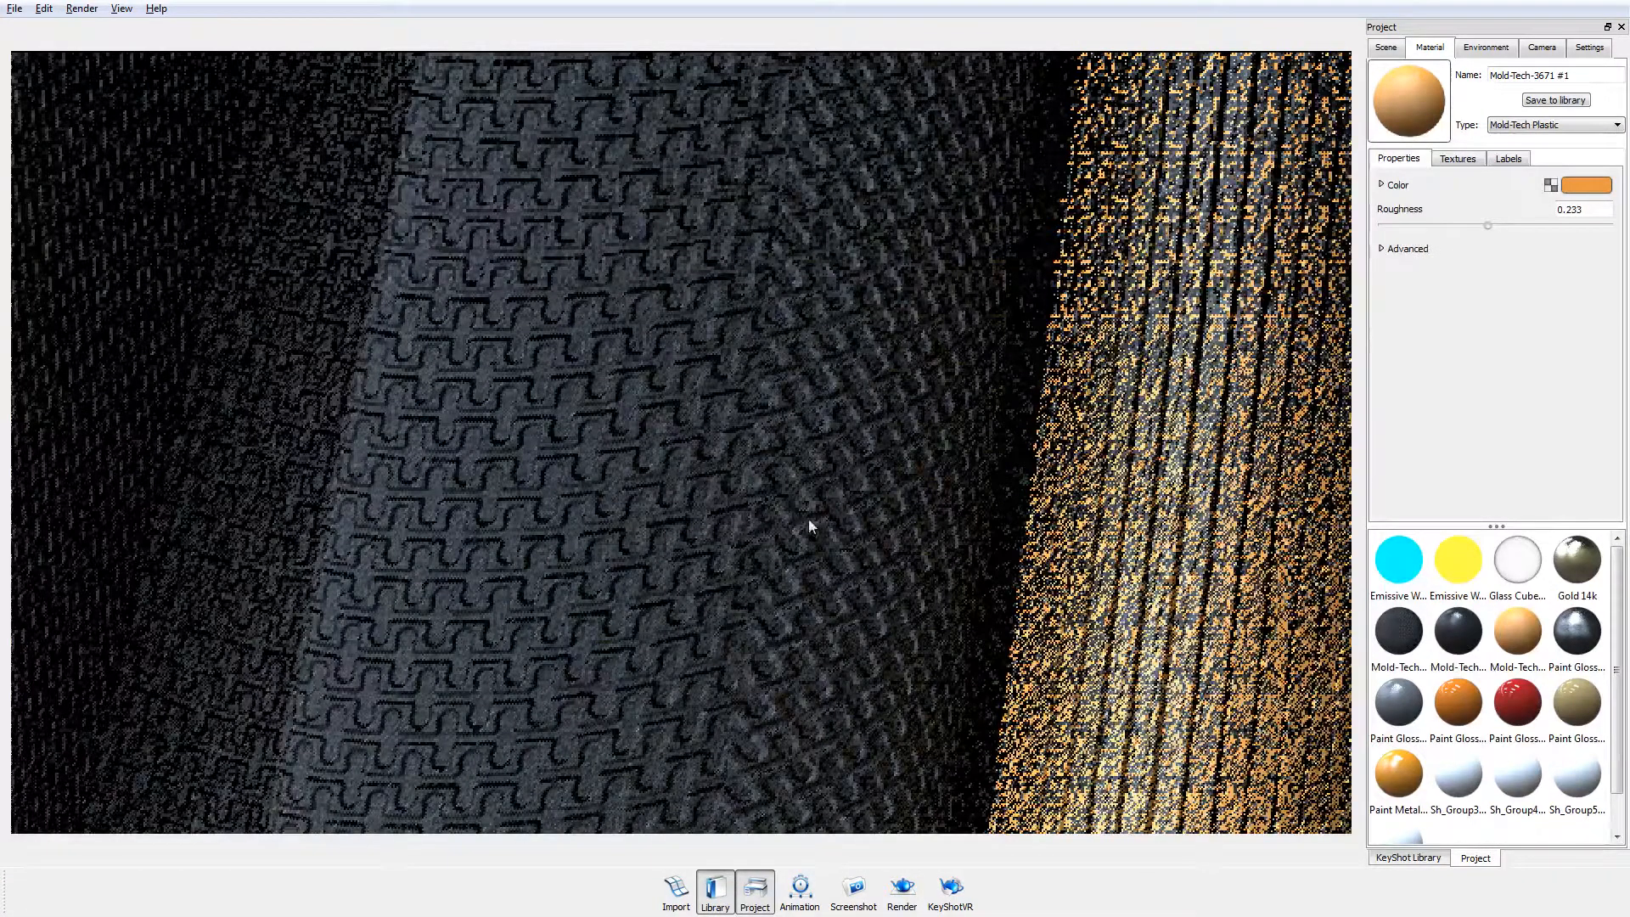
# Step: Apply the Paint Gloss Yellow library material to the two light orange cables at the back of the neck
pyautogui.scroll(-3, 757, 531)
pyautogui.scroll(-3, 457, 501)
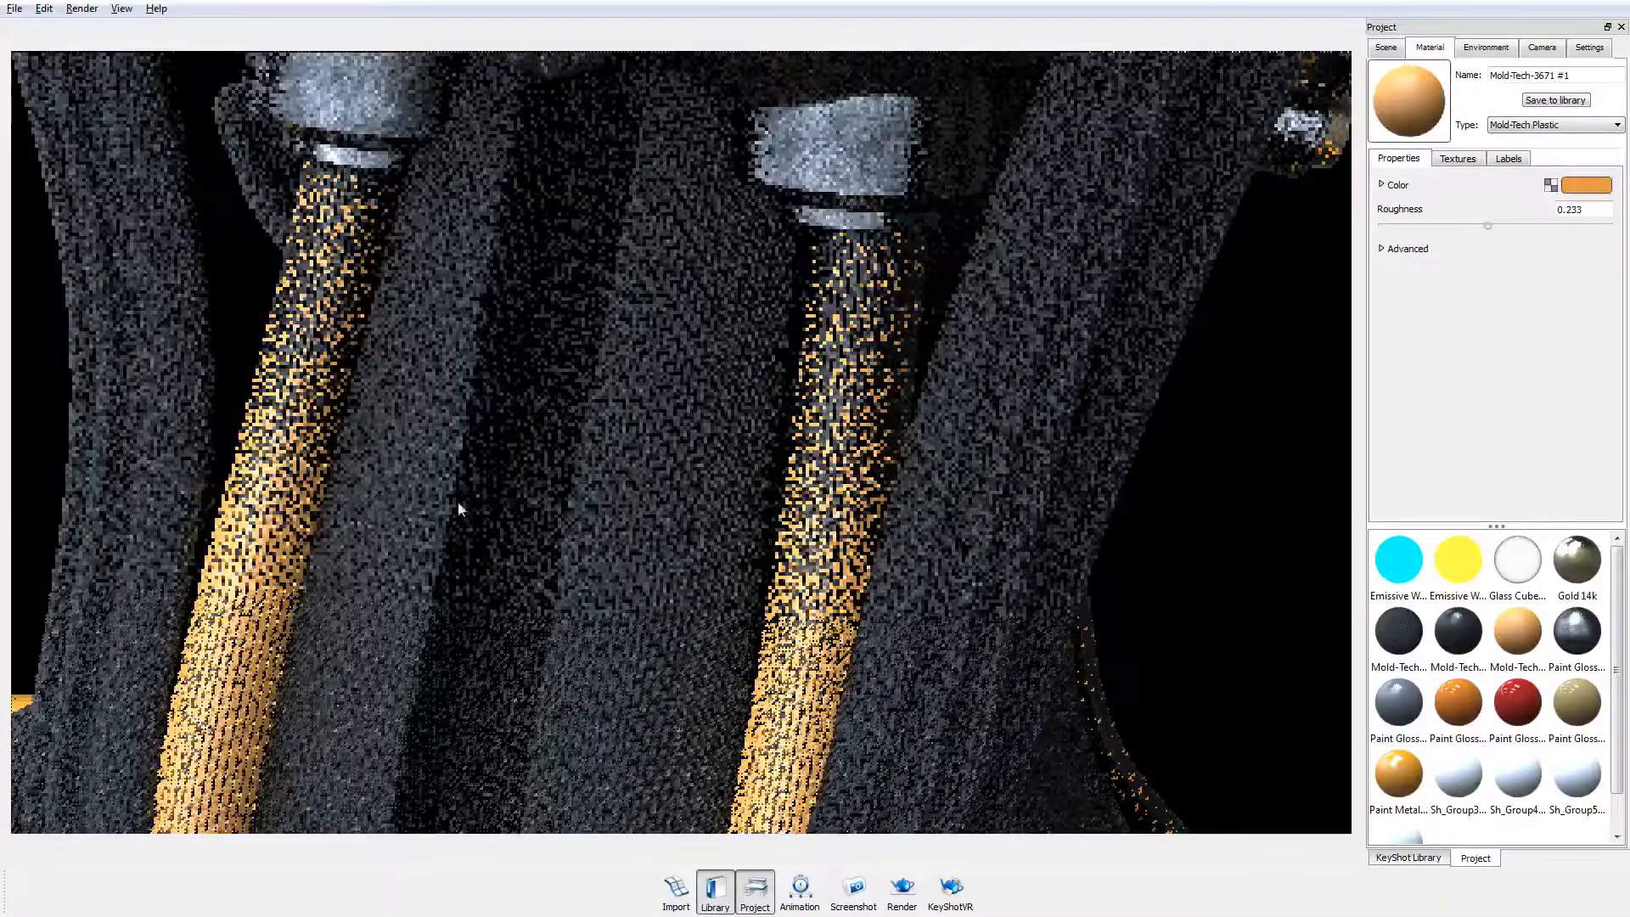
pyautogui.scroll(-3, 778, 451)
pyautogui.click(1415, 859)
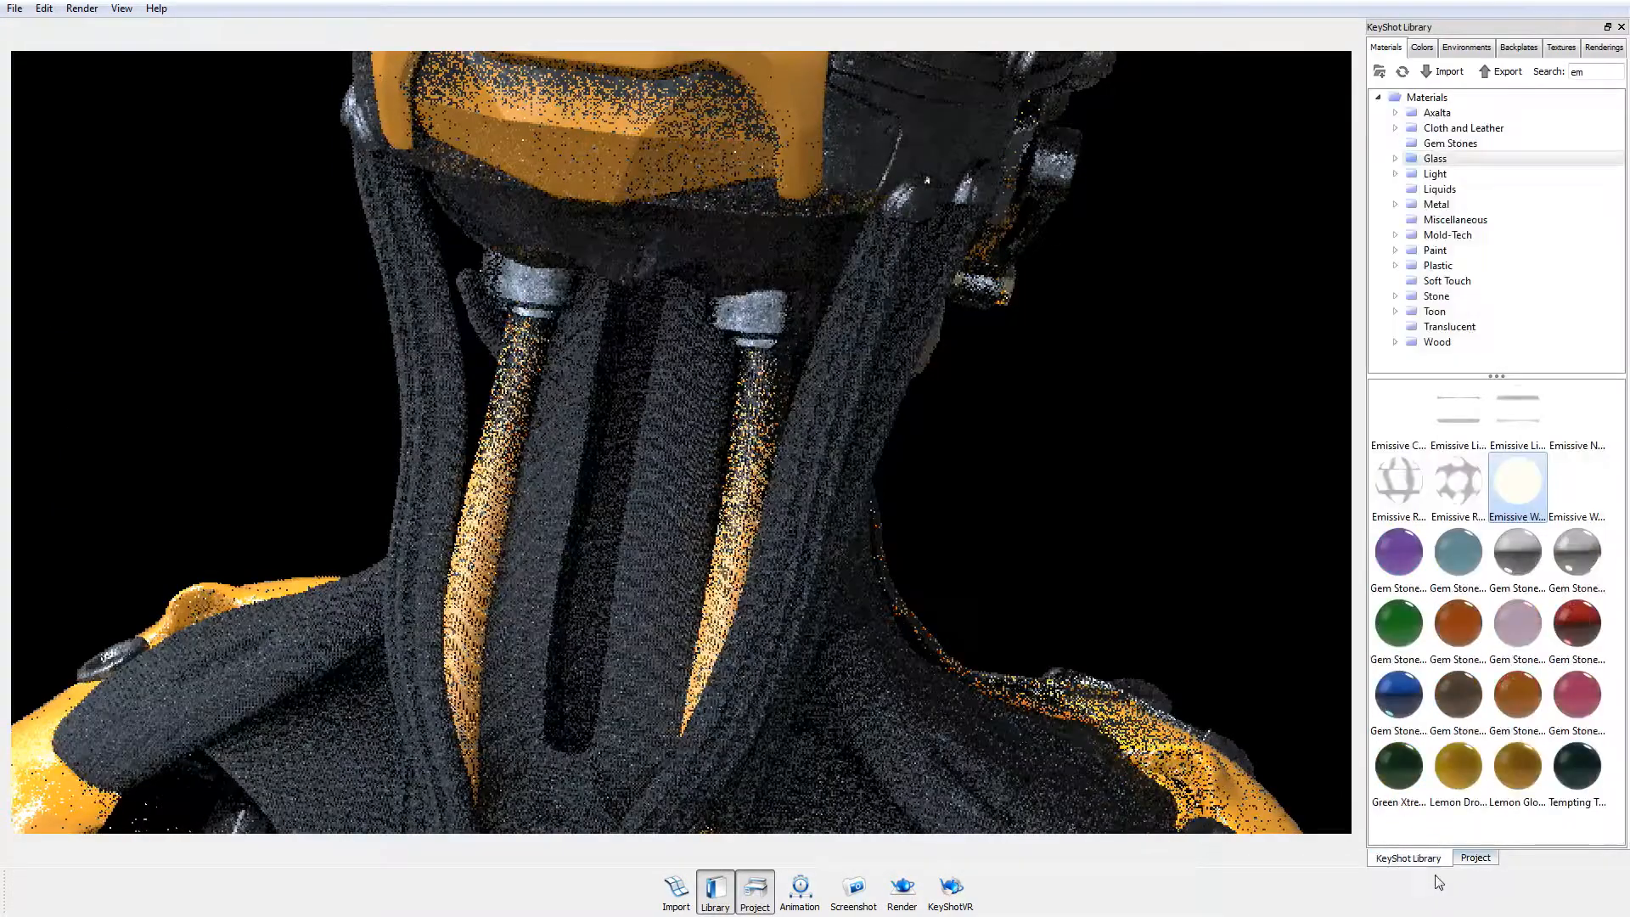
pyautogui.click(1435, 250)
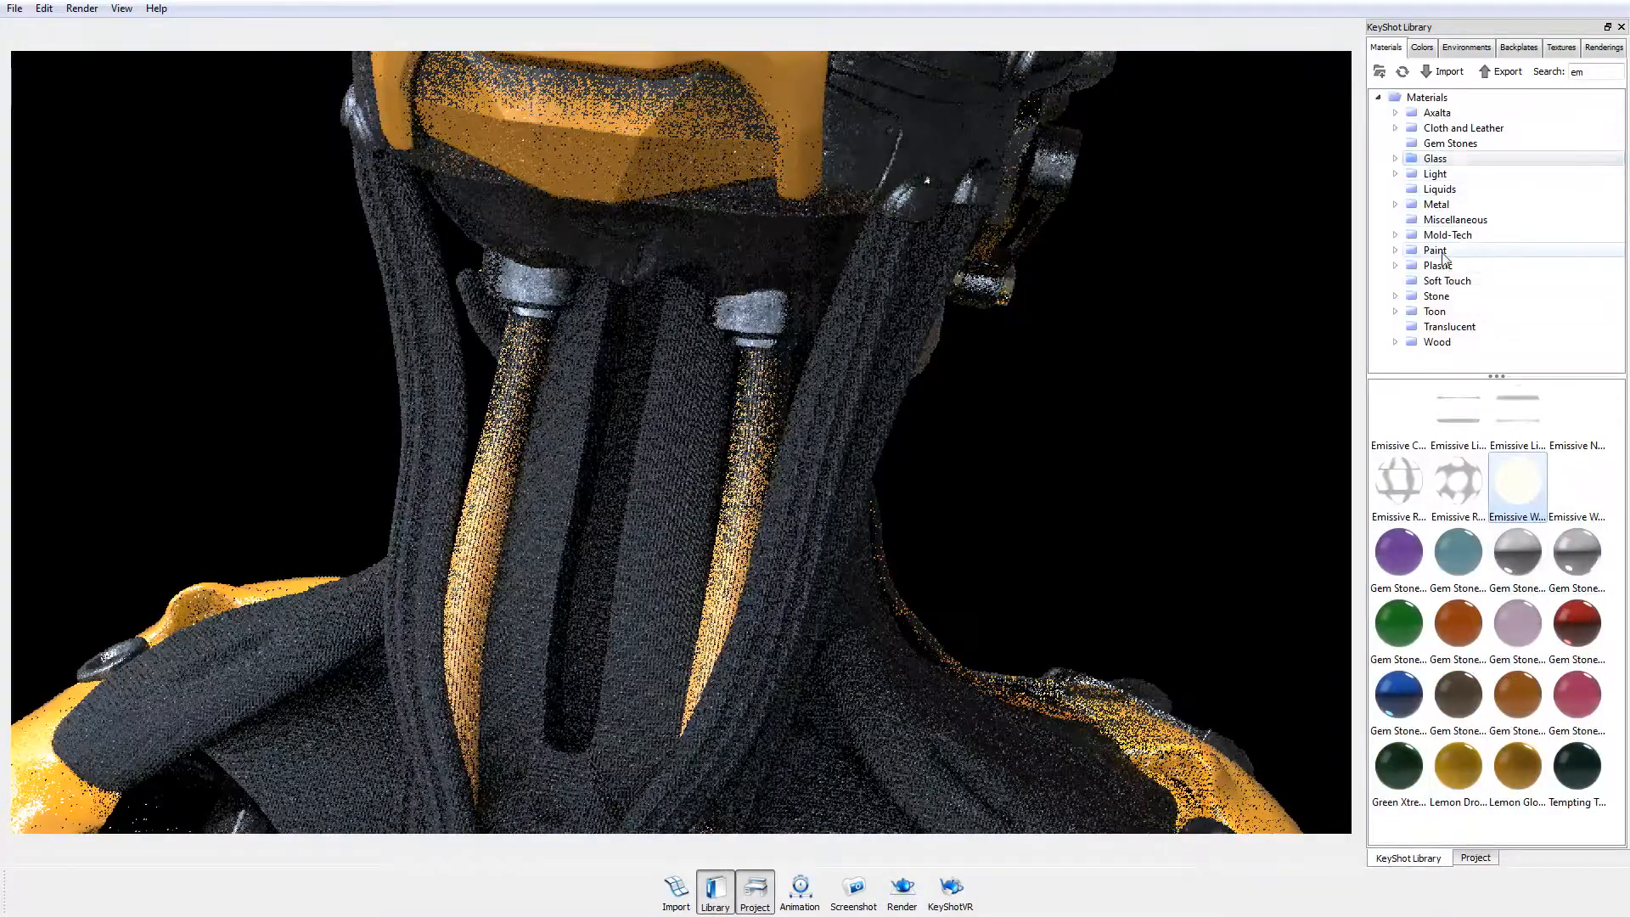
pyautogui.moveTo(1399, 625); pyautogui.dragTo(1007, 588)
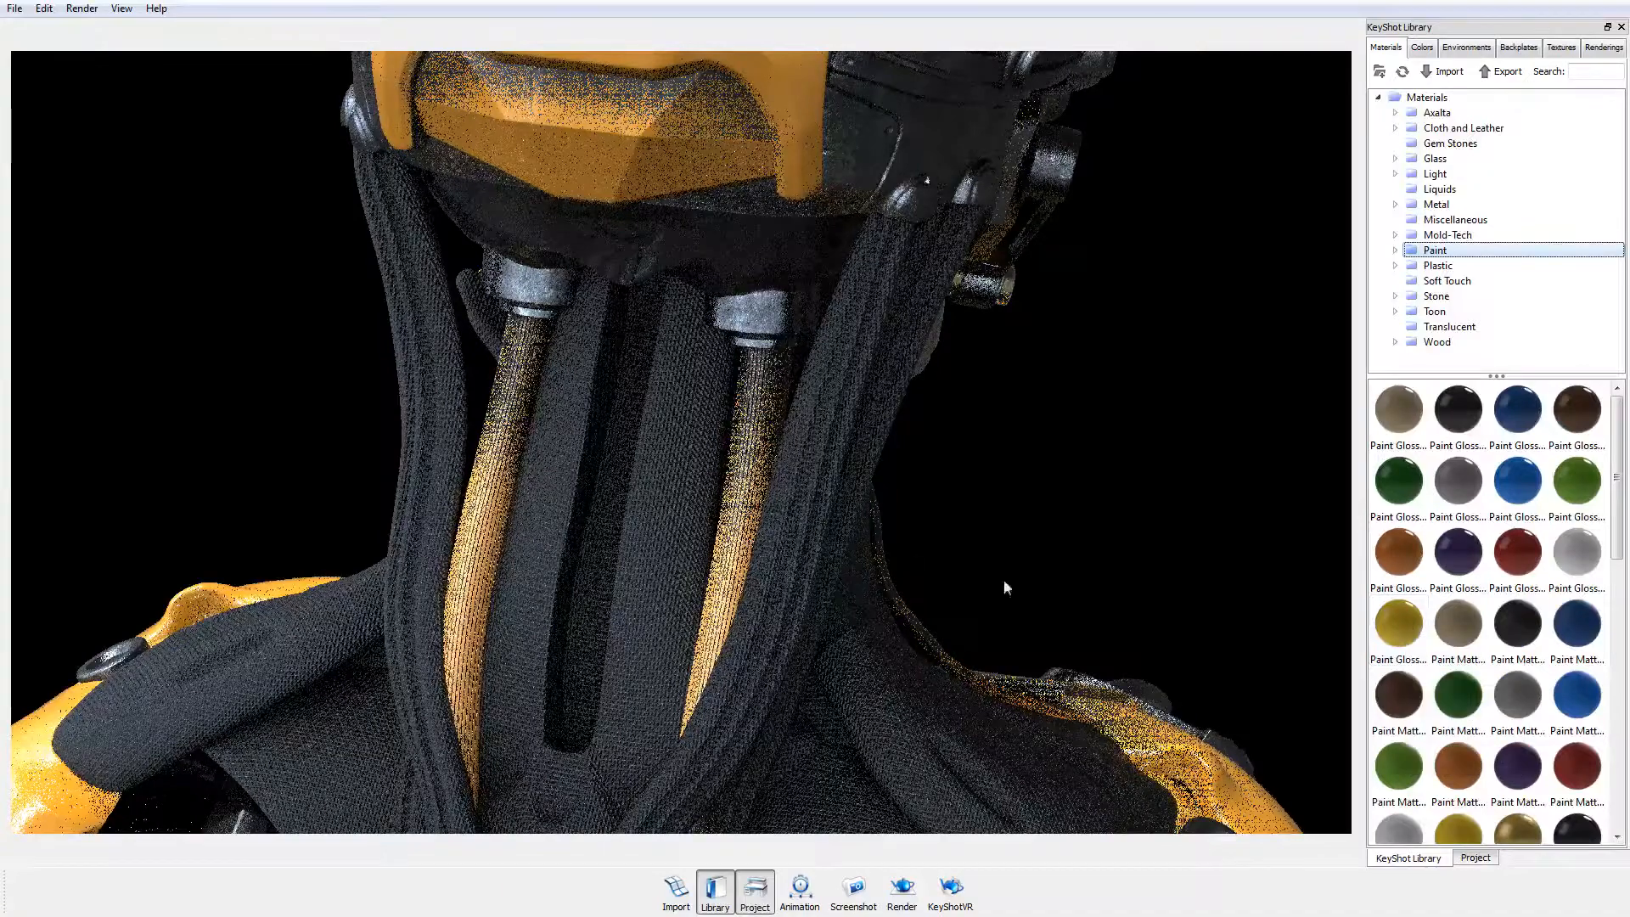
pyautogui.moveTo(1399, 624)
pyautogui.mouseDown()
pyautogui.moveTo(743, 377)
pyautogui.moveTo(767, 401)
pyautogui.mouseUp()
# Step: Change the neck cables' yellow paint to dark amber with hue 33, saturation 100% and value 63%, and set its roughness to 0.058
pyautogui.doubleClick(767, 401)
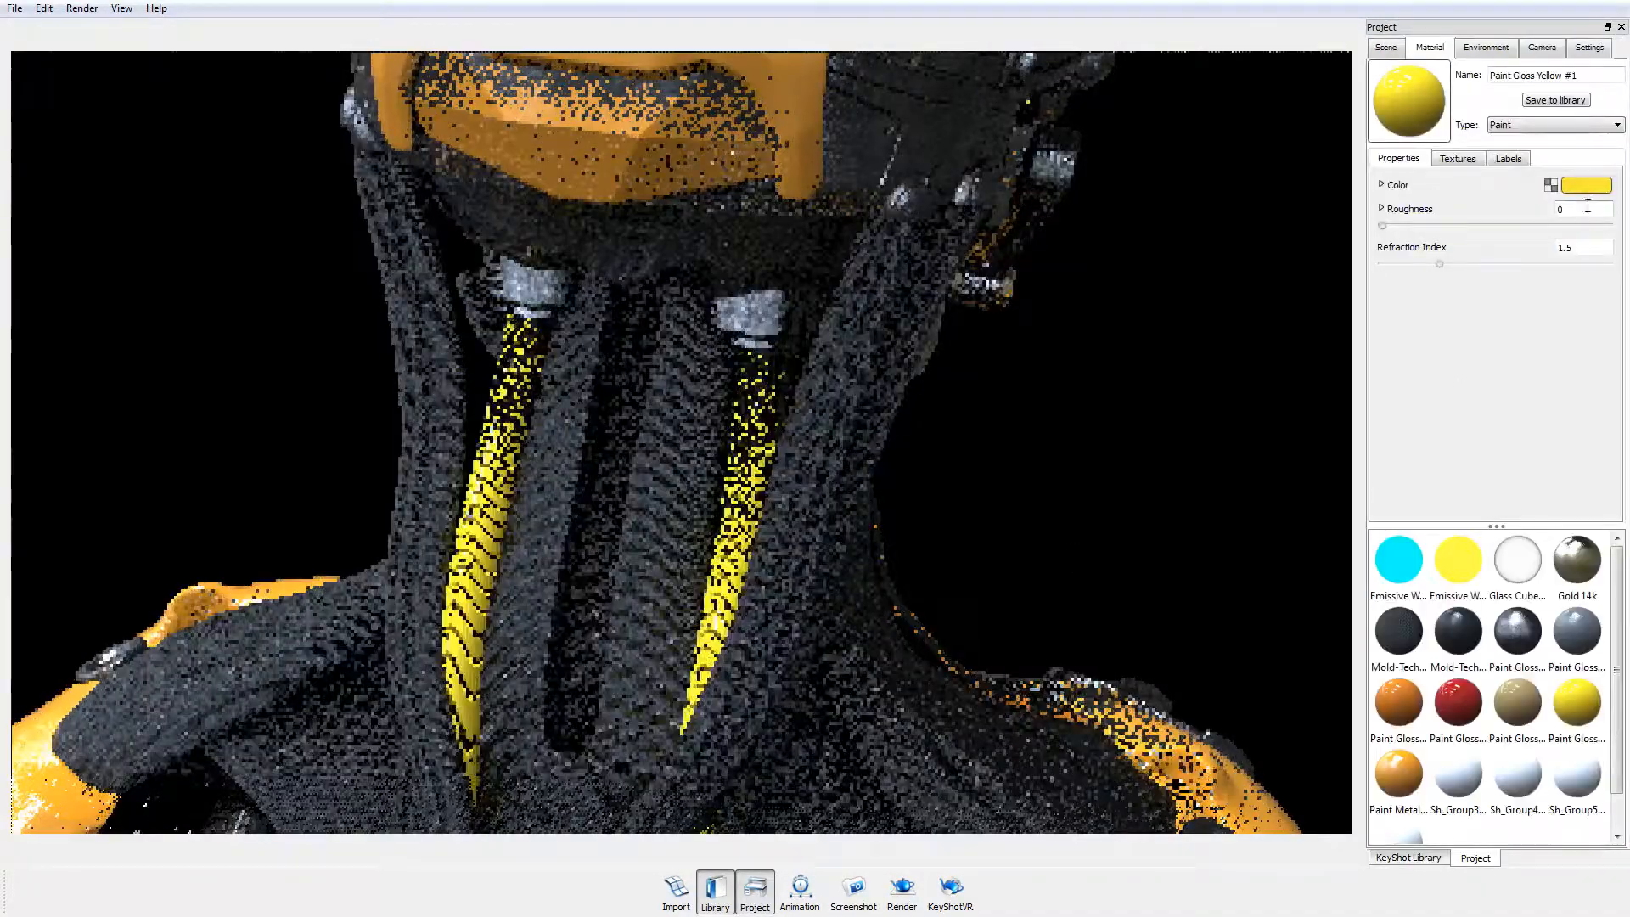
pyautogui.click(1586, 185)
pyautogui.click(893, 359)
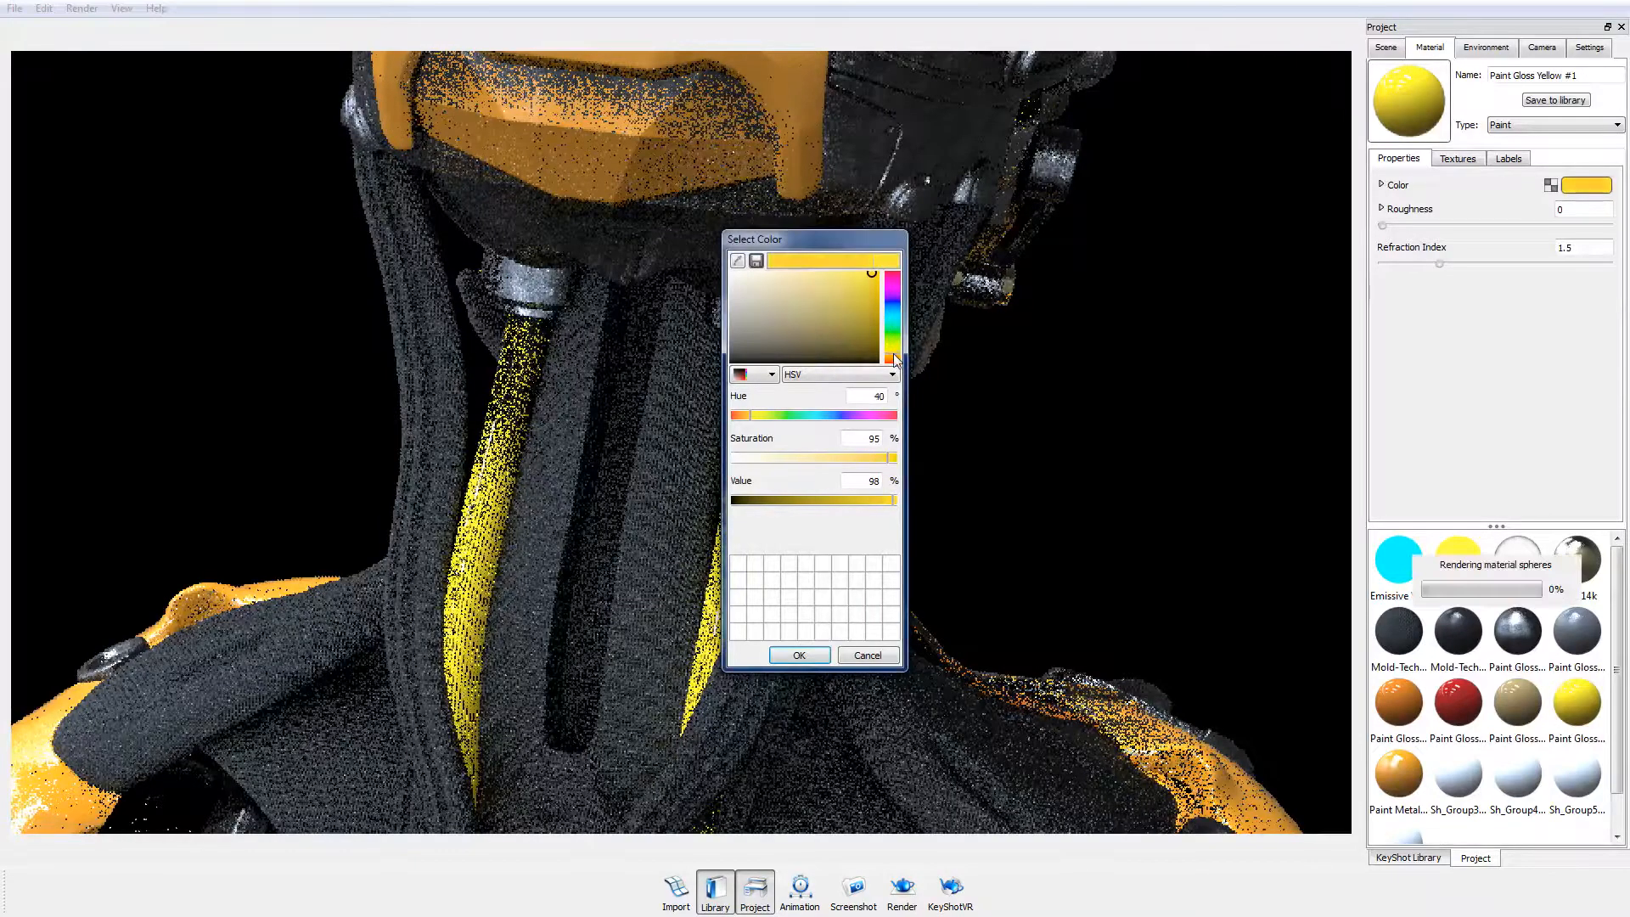
pyautogui.moveTo(894, 355); pyautogui.dragTo(894, 356)
pyautogui.moveTo(851, 302); pyautogui.dragTo(880, 304)
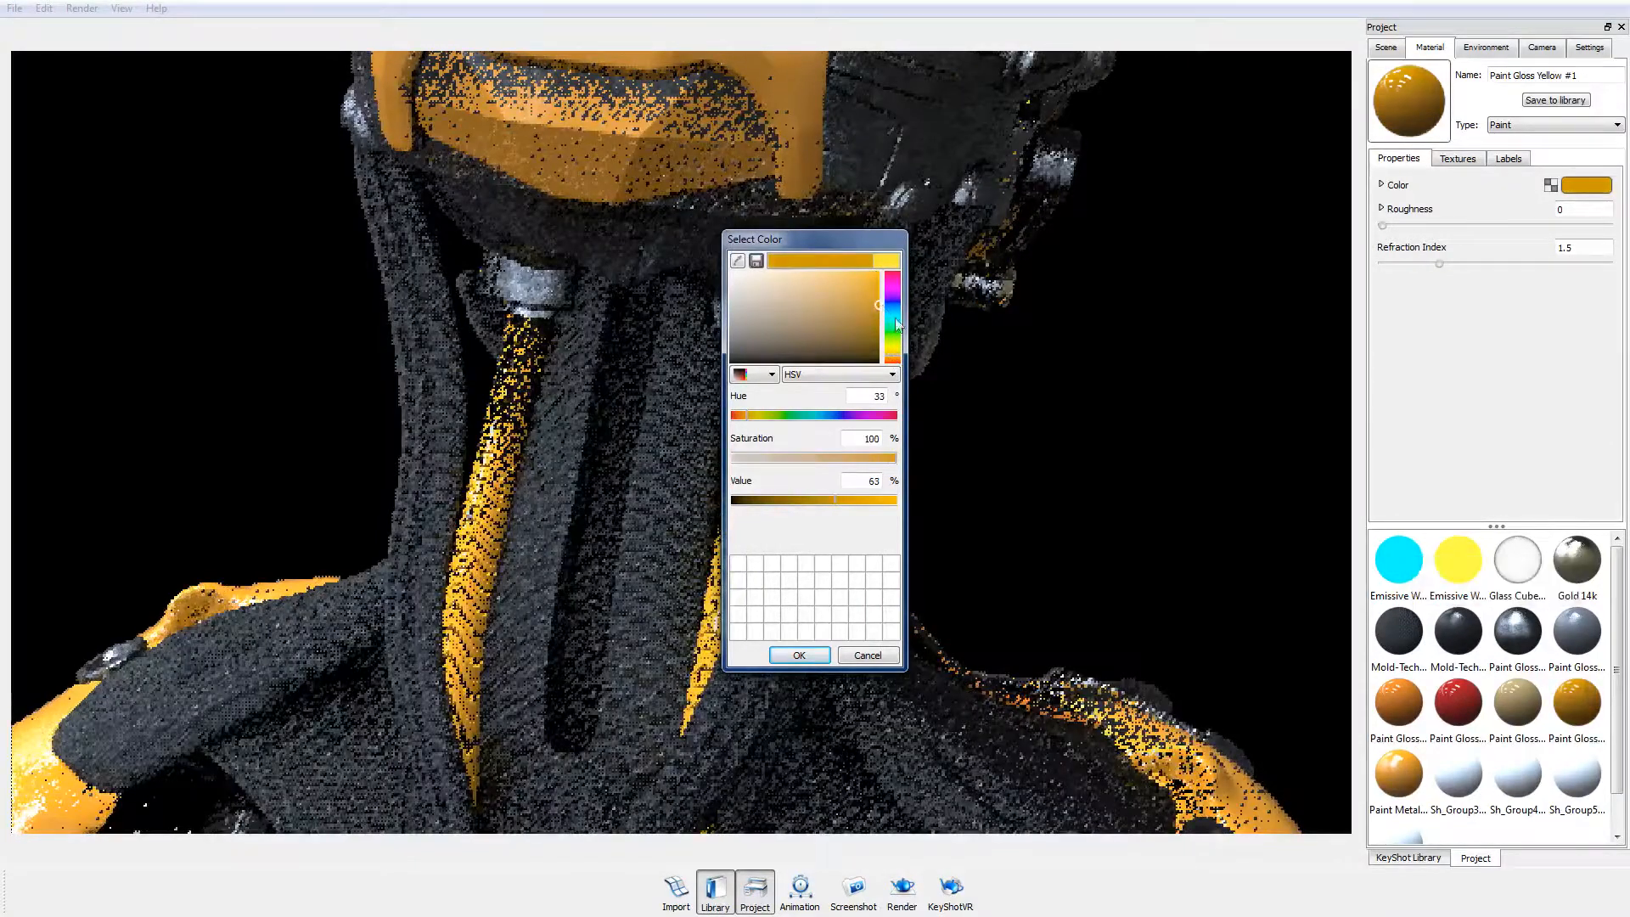
pyautogui.click(799, 655)
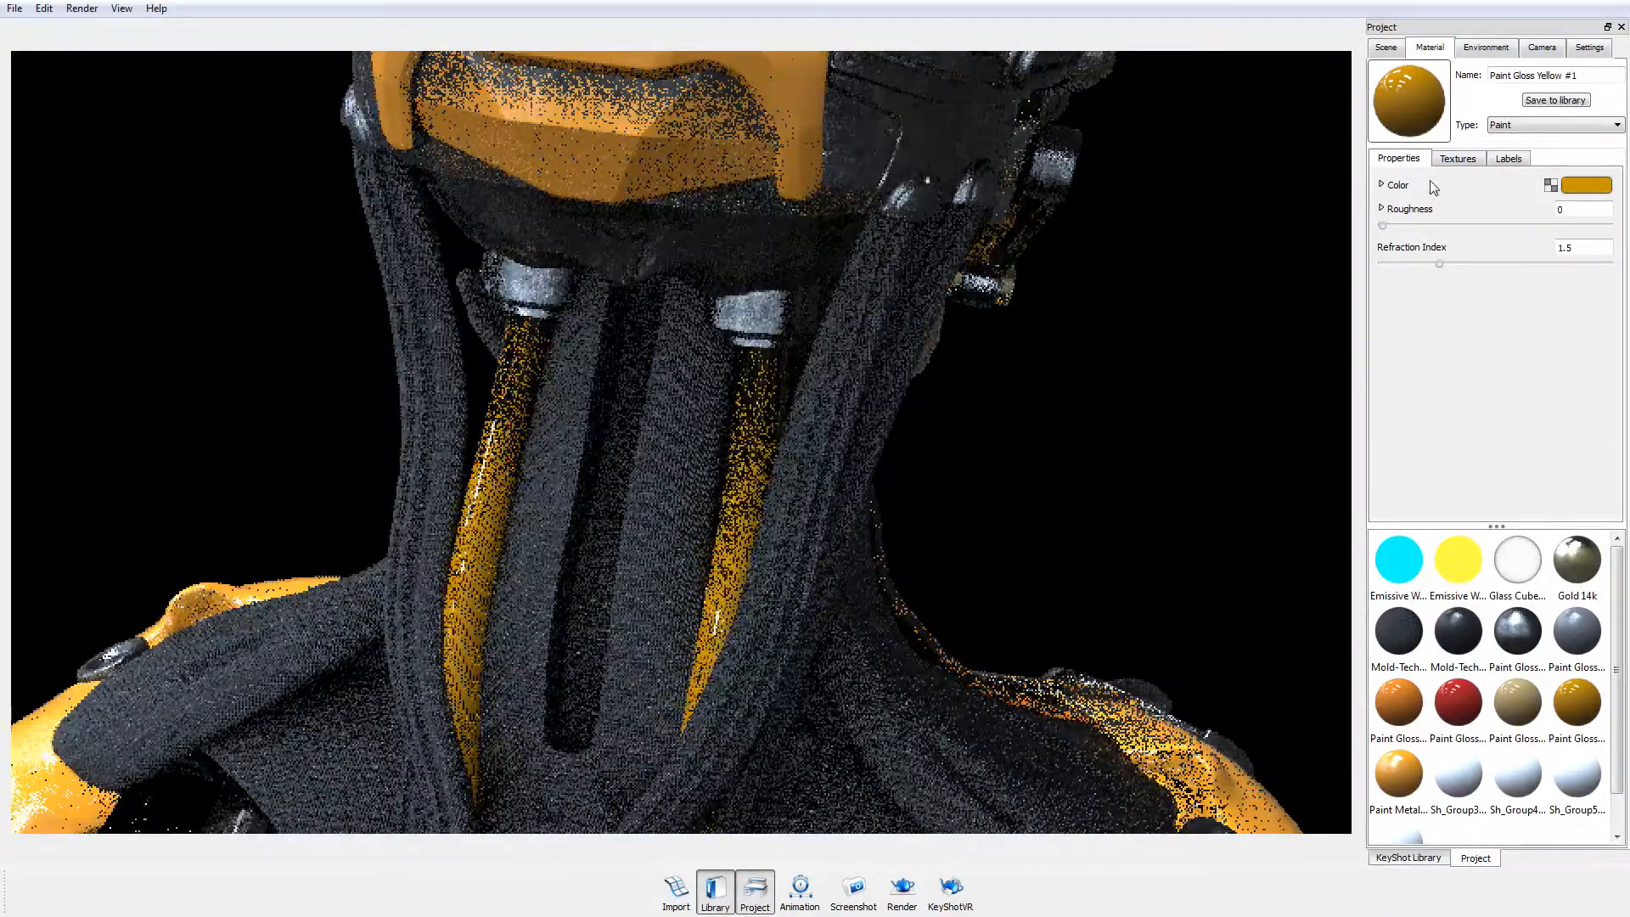
pyautogui.moveTo(1384, 226); pyautogui.dragTo(1411, 226)
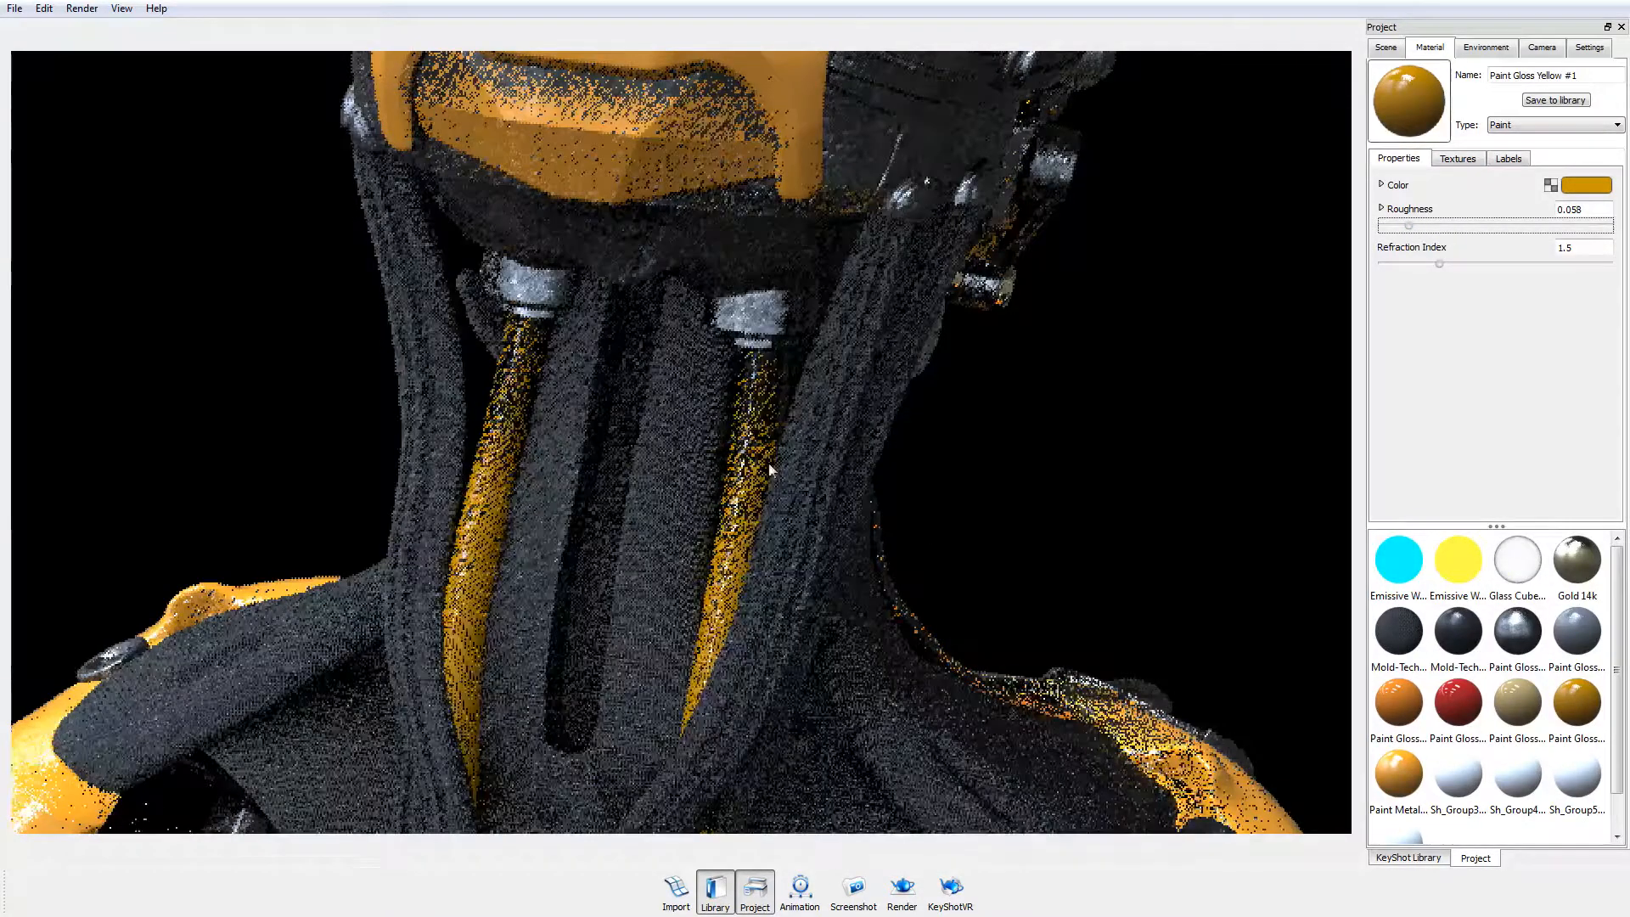
# Step: Examine the whole bust with the amber neck cables from the back, the side and the front
pyautogui.moveTo(855, 397); pyautogui.dragTo(798, 536)
pyautogui.scroll(-6, 724, 387)
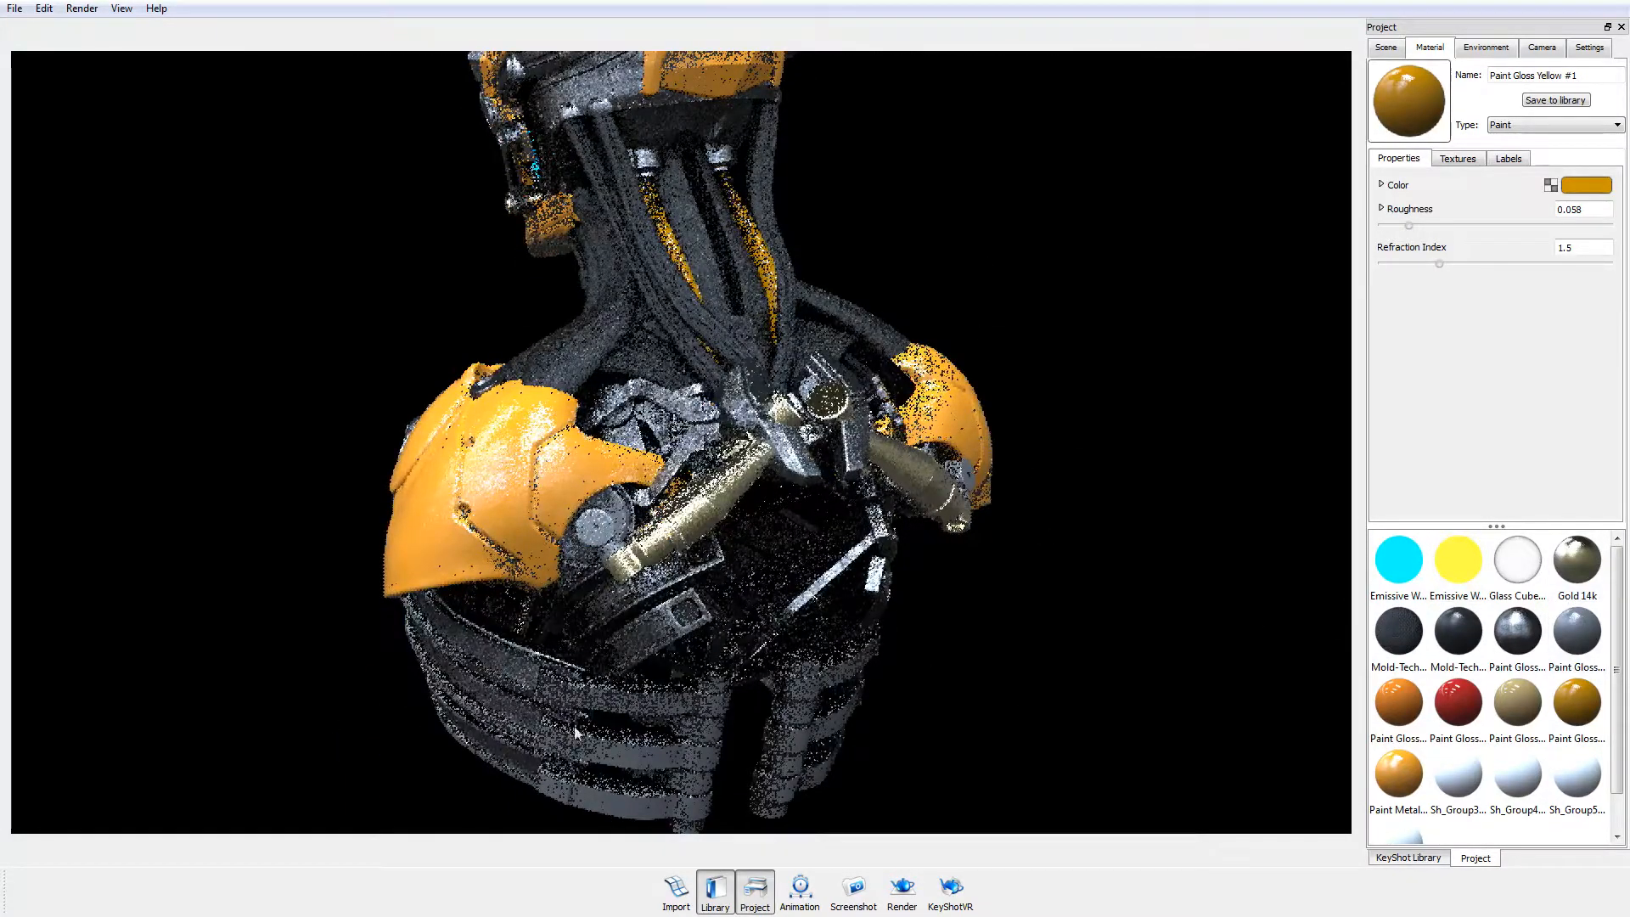
pyautogui.moveTo(1135, 591); pyautogui.dragTo(1169, 589)
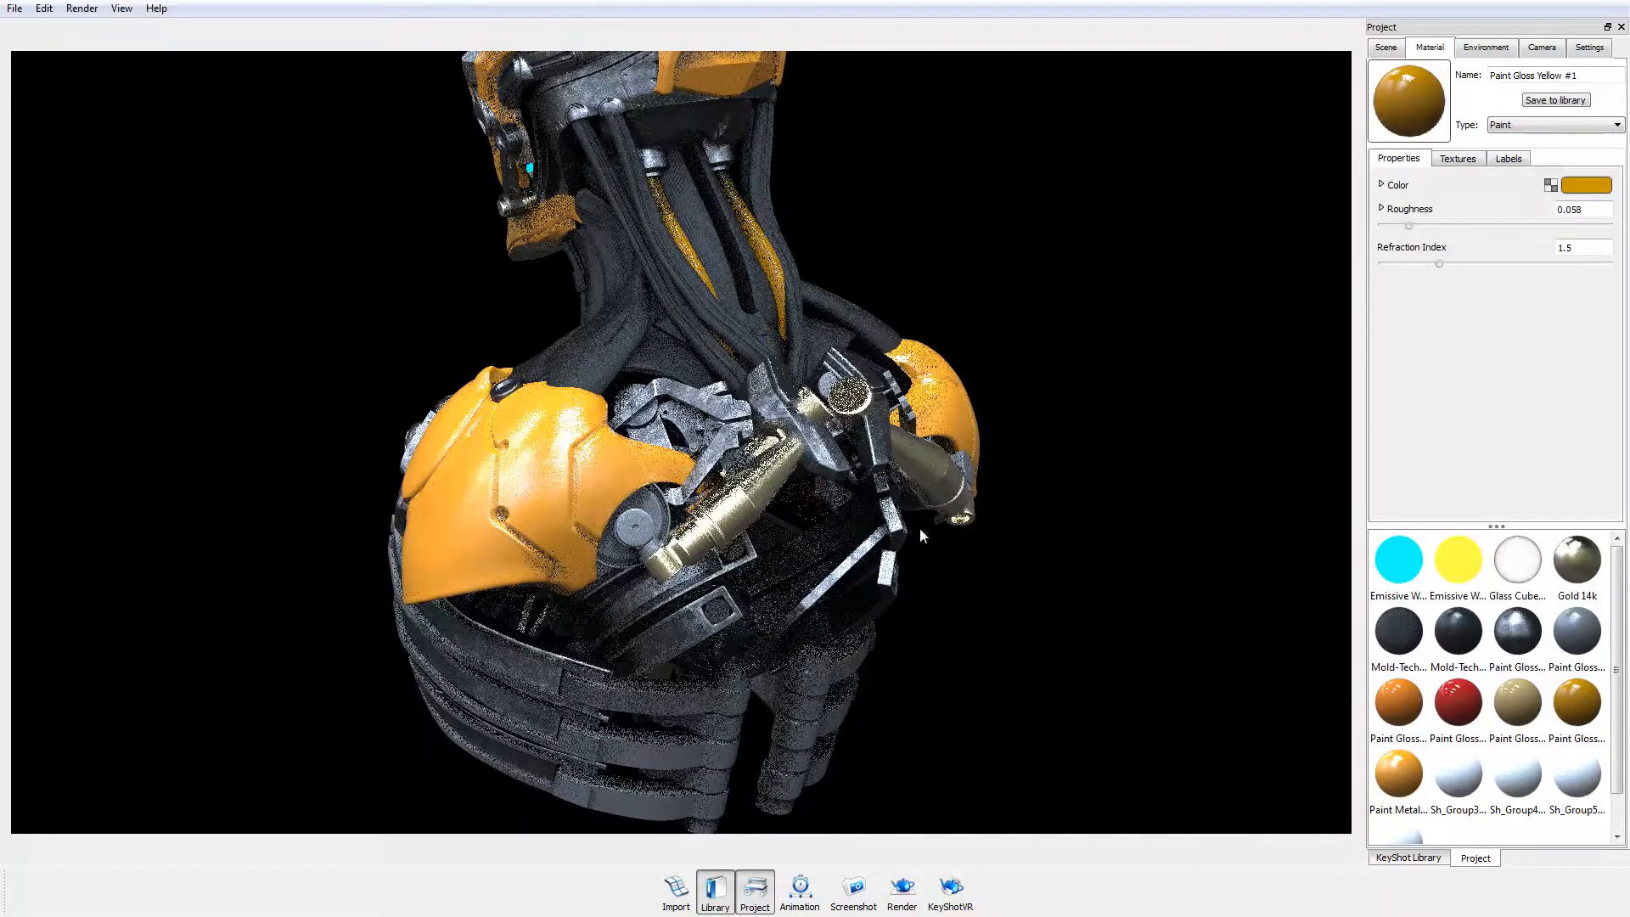
pyautogui.moveTo(385, 339); pyautogui.dragTo(841, 431)
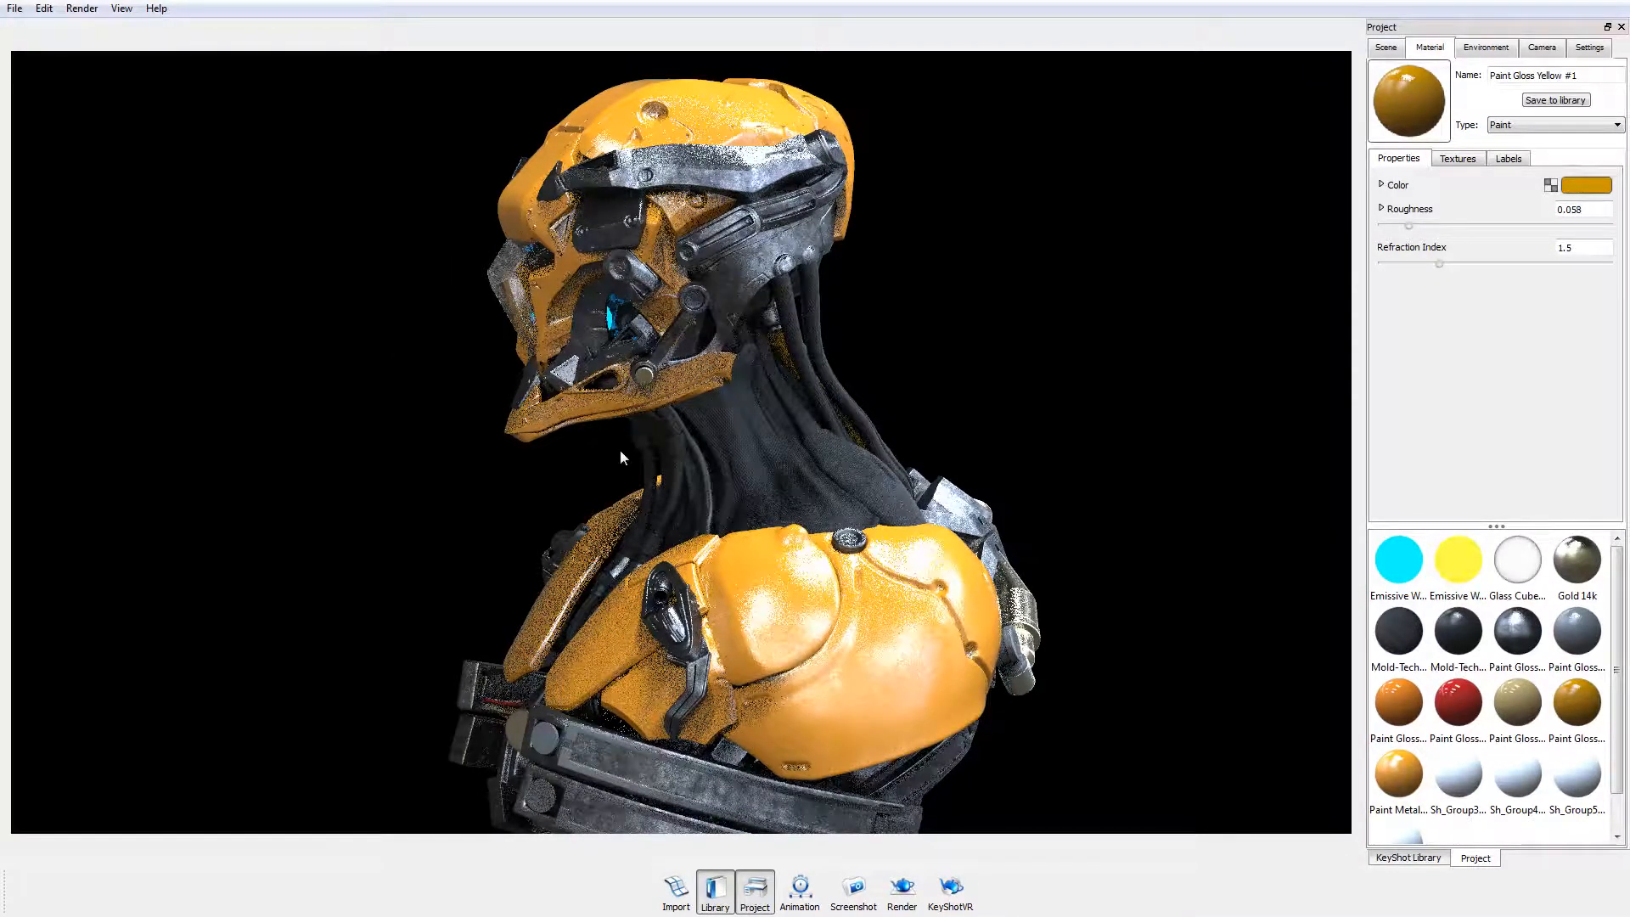
pyautogui.moveTo(236, 598); pyautogui.dragTo(543, 409)
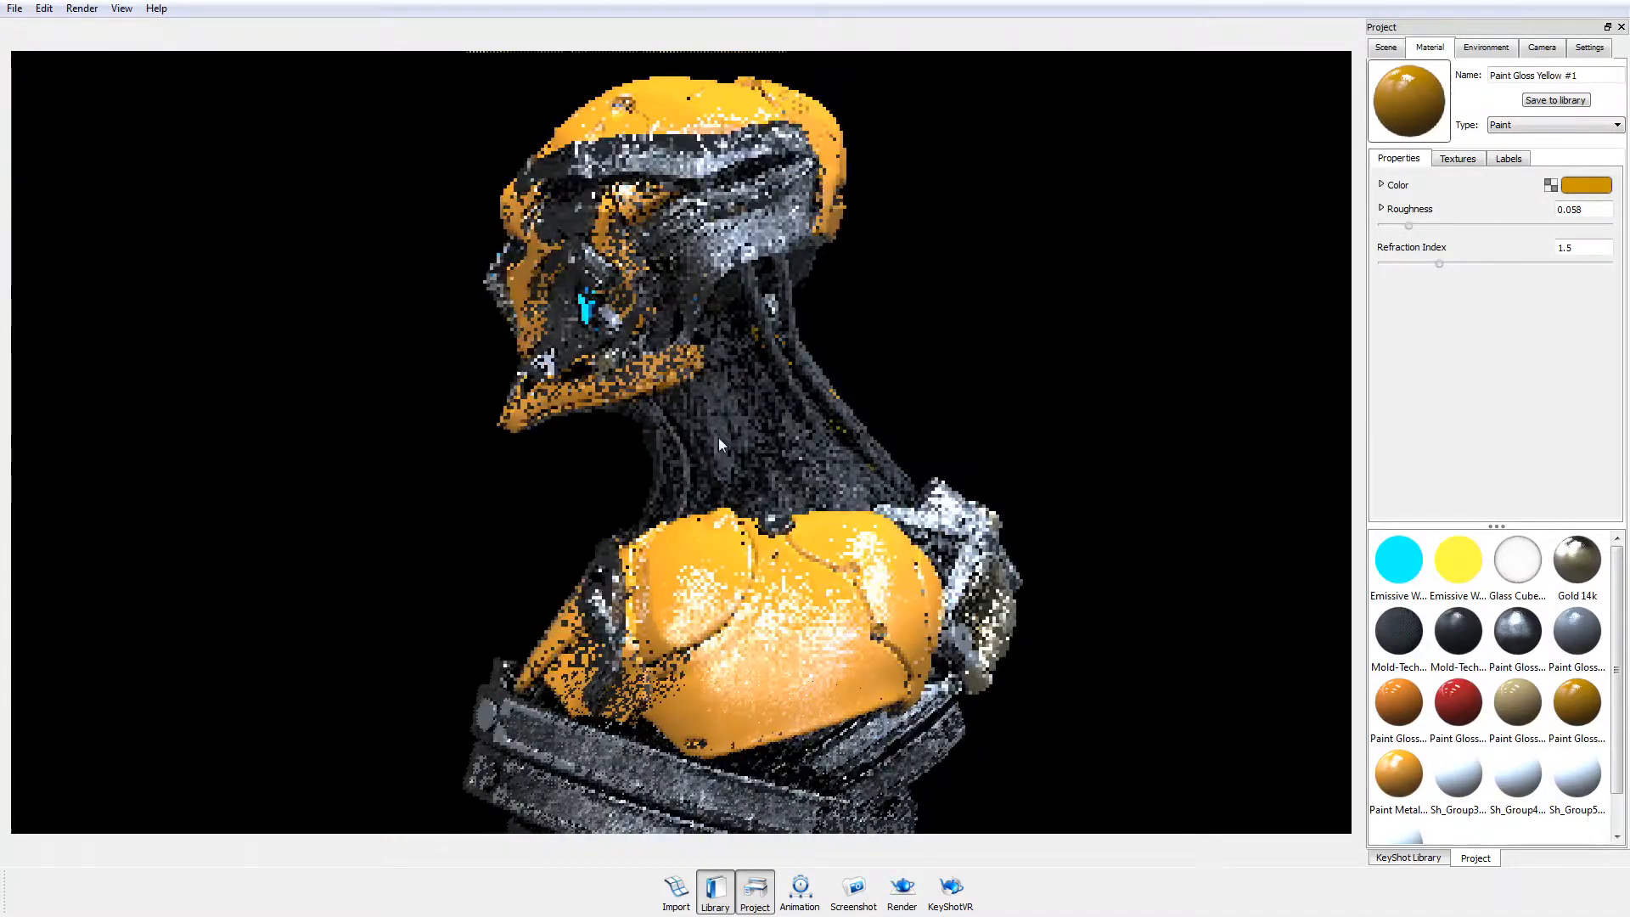
pyautogui.moveTo(1108, 478); pyautogui.dragTo(1030, 473)
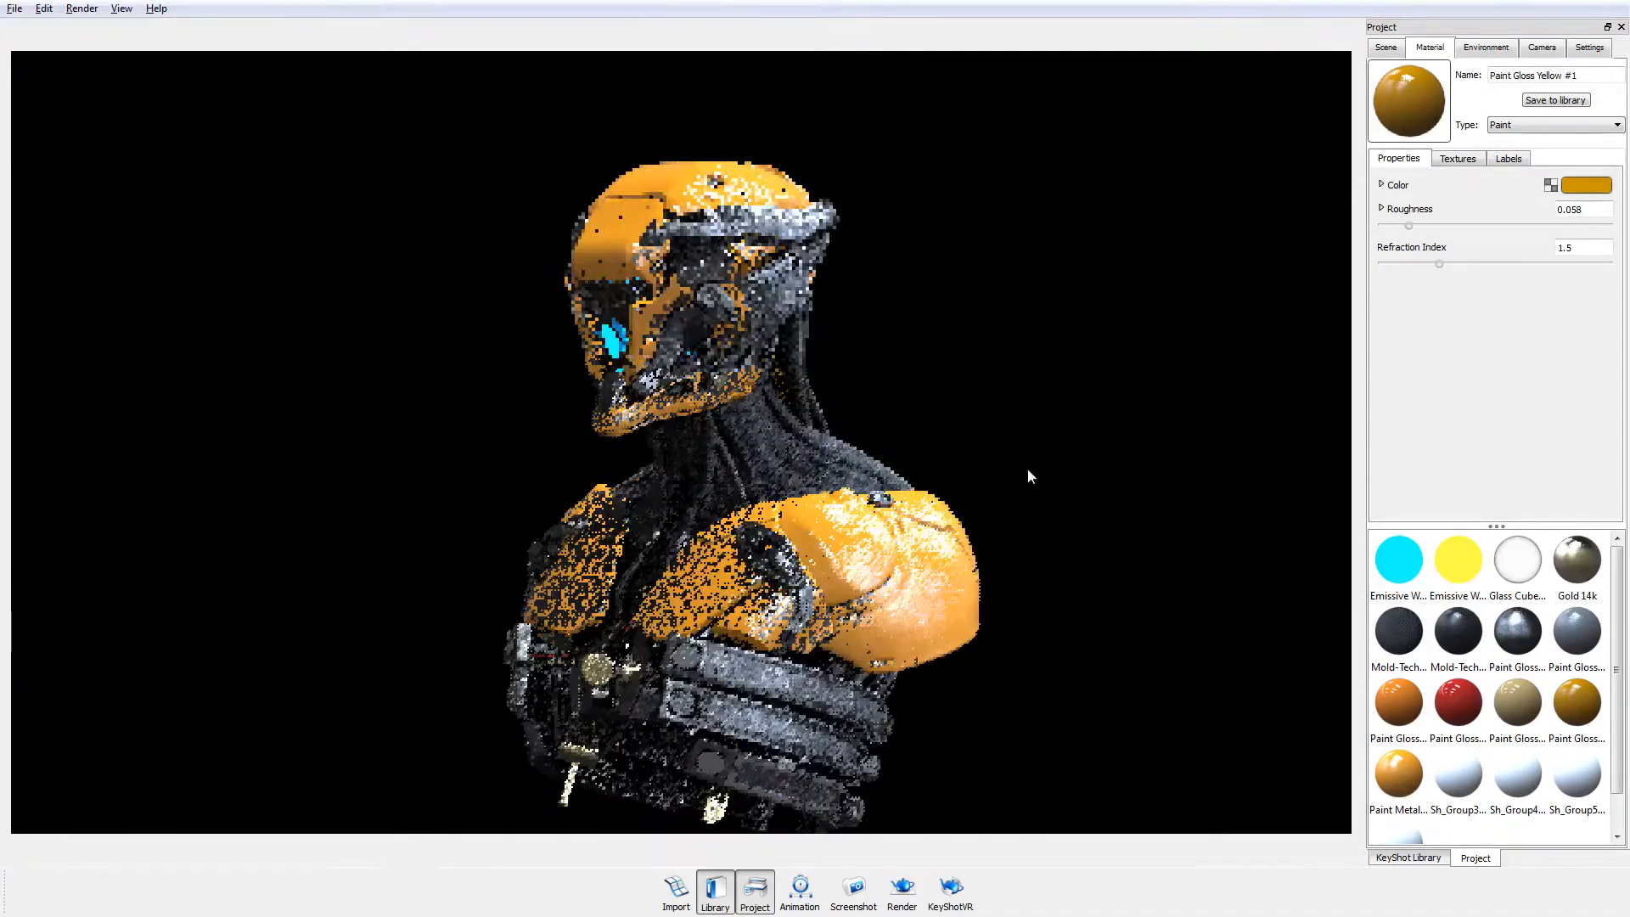
pyautogui.moveTo(873, 442); pyautogui.dragTo(477, 351)
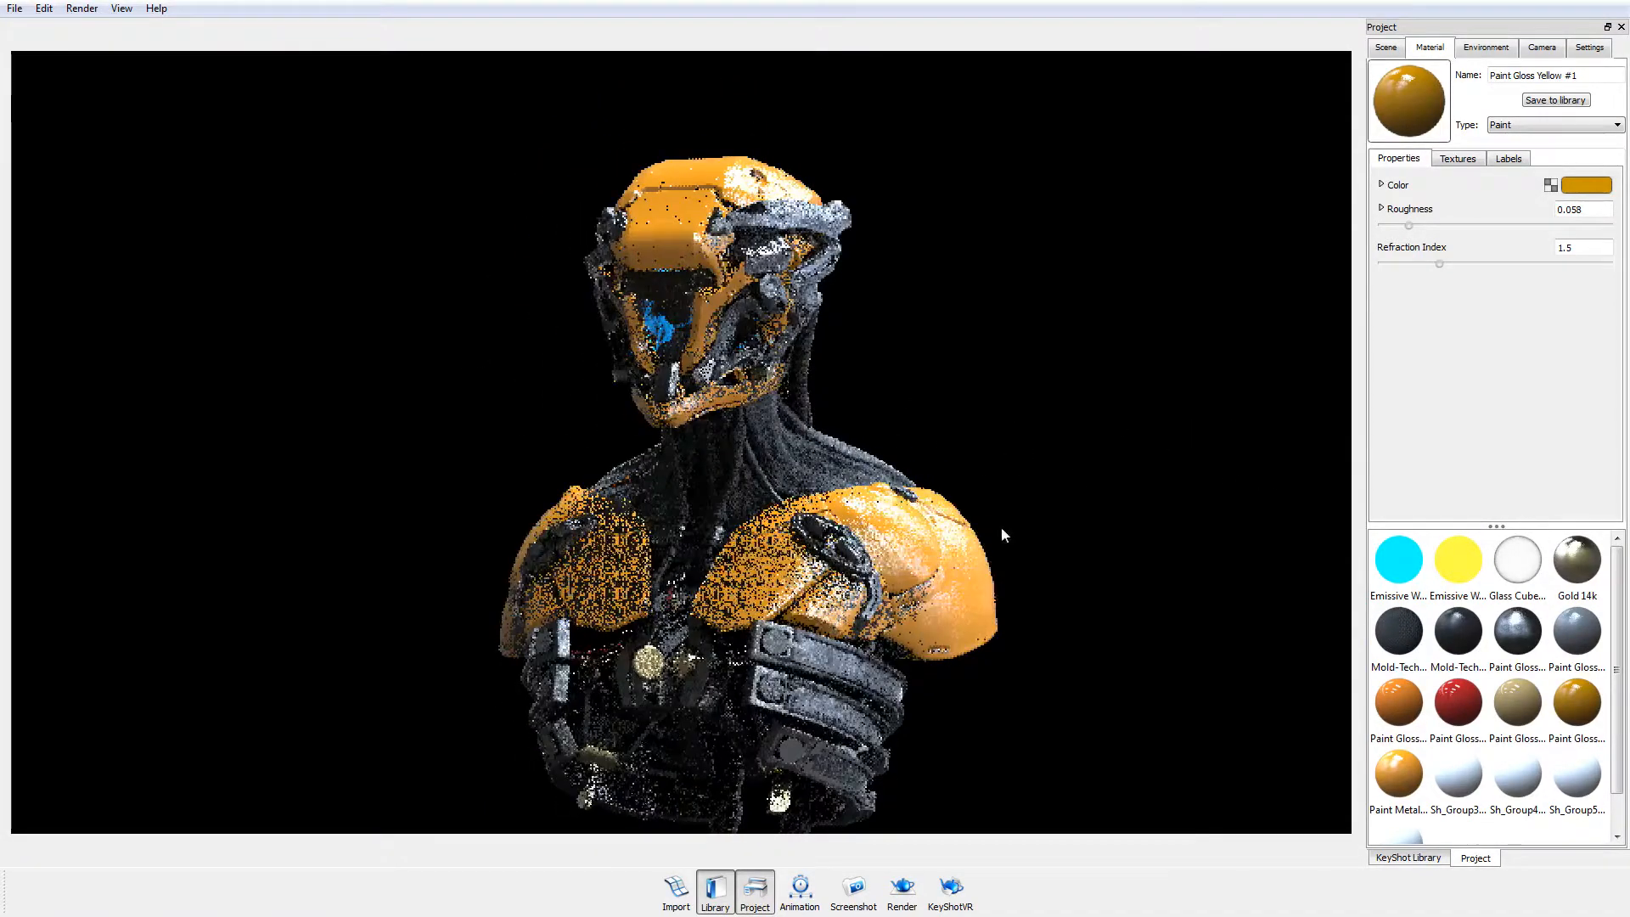
# Step: Open the render options and set the still image output to TIFF format at a resolution of 4000 x 2336
pyautogui.click(902, 888)
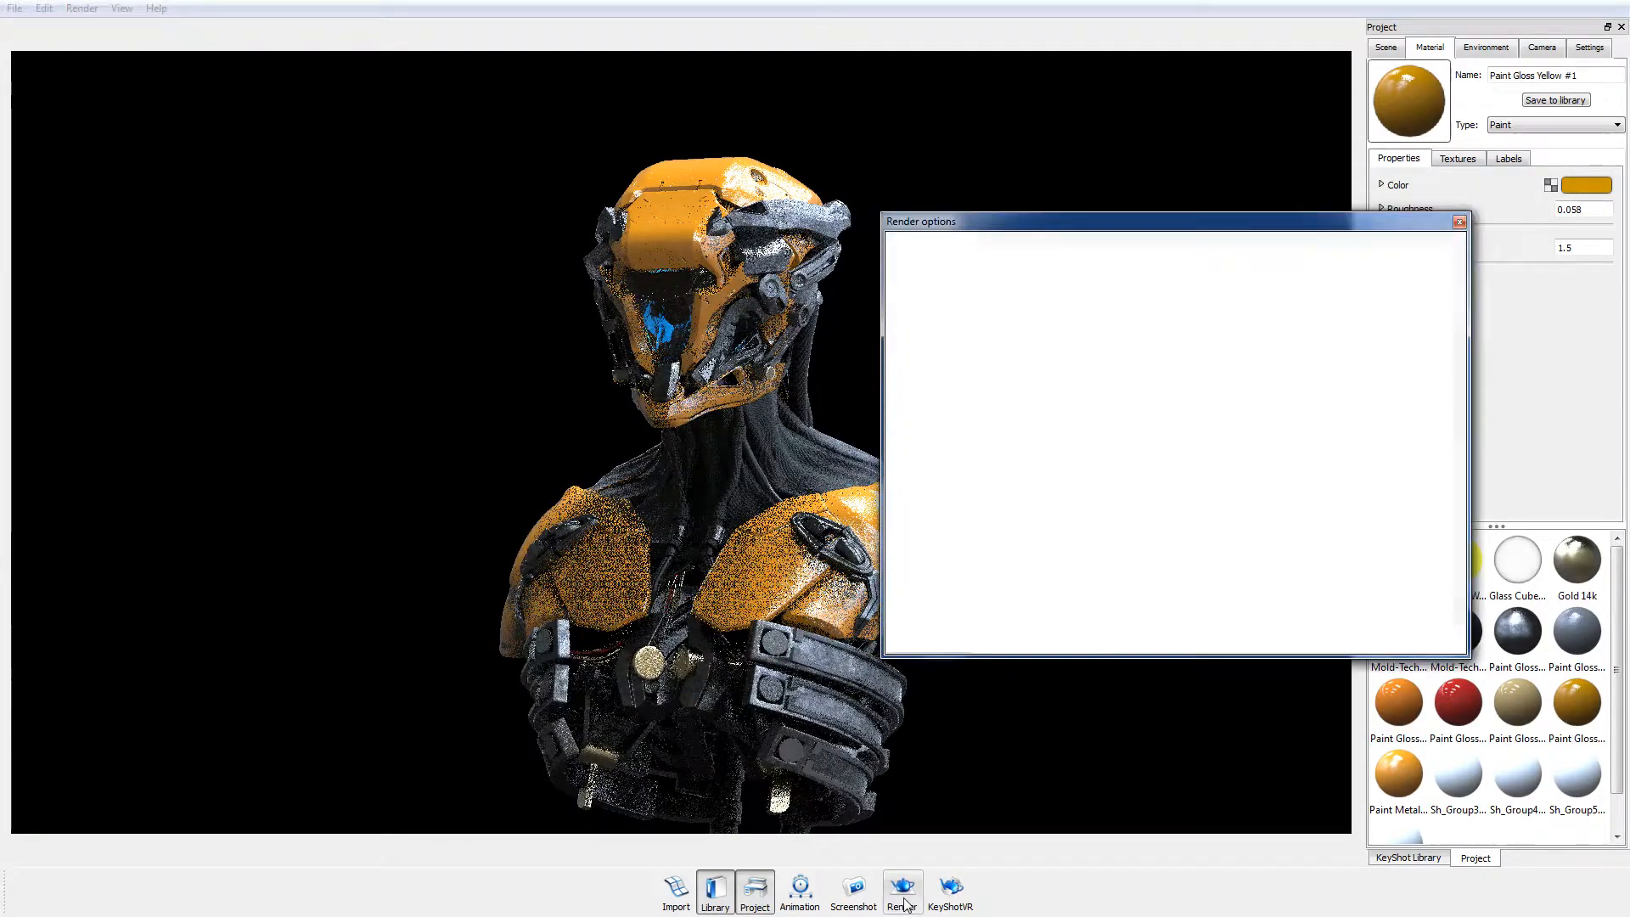
pyautogui.moveTo(1035, 229); pyautogui.dragTo(789, 215)
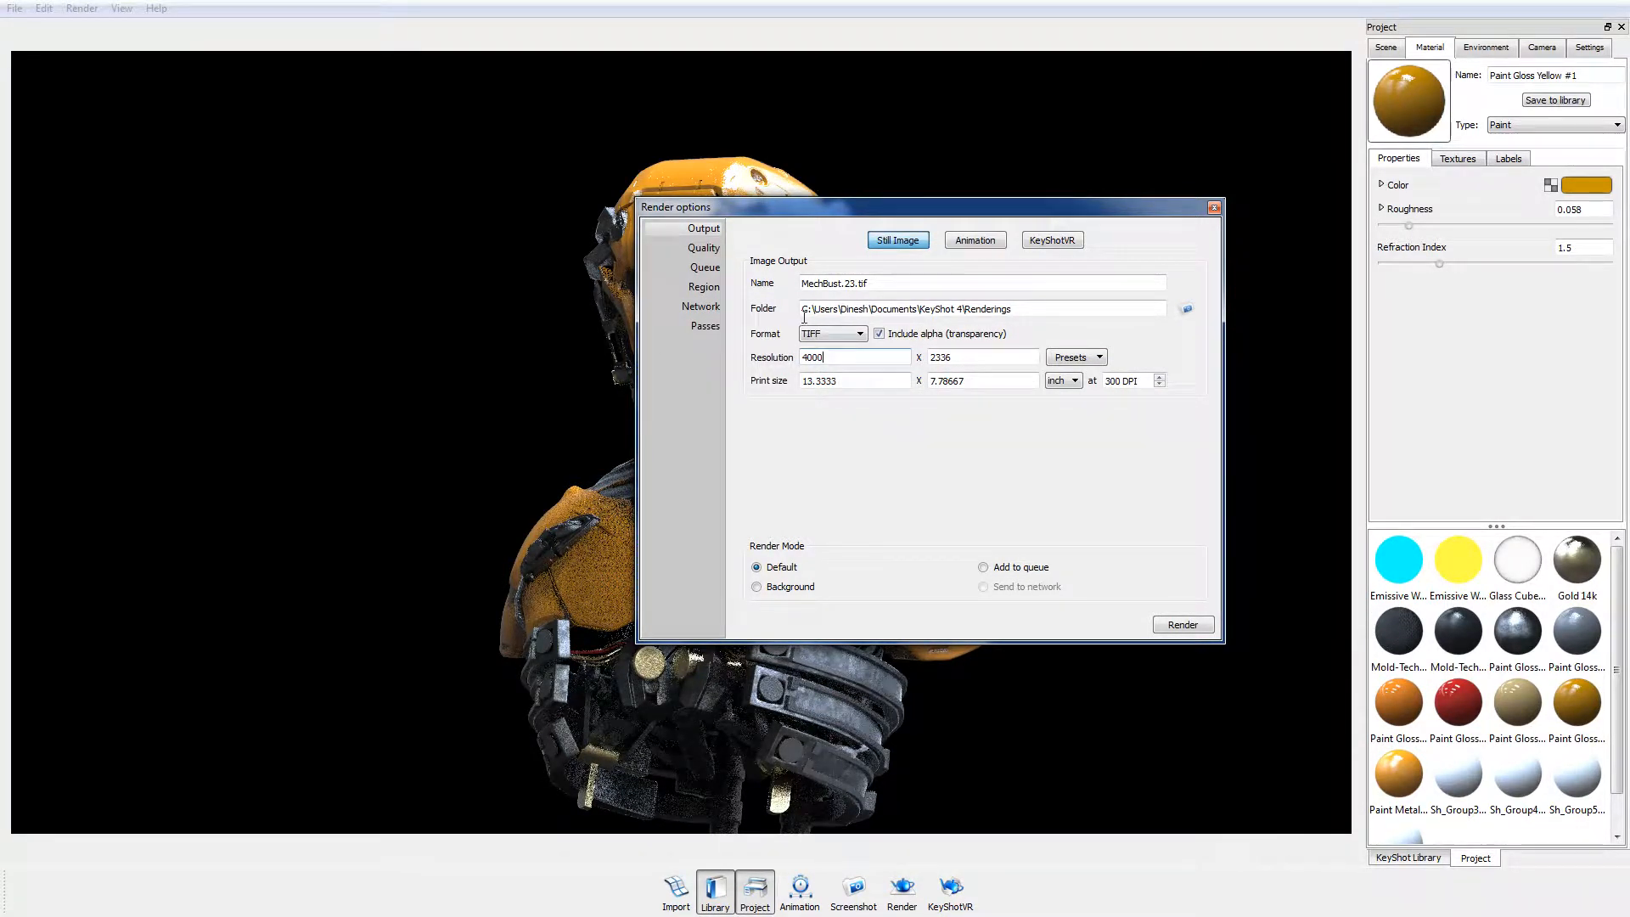
pyautogui.click(841, 335)
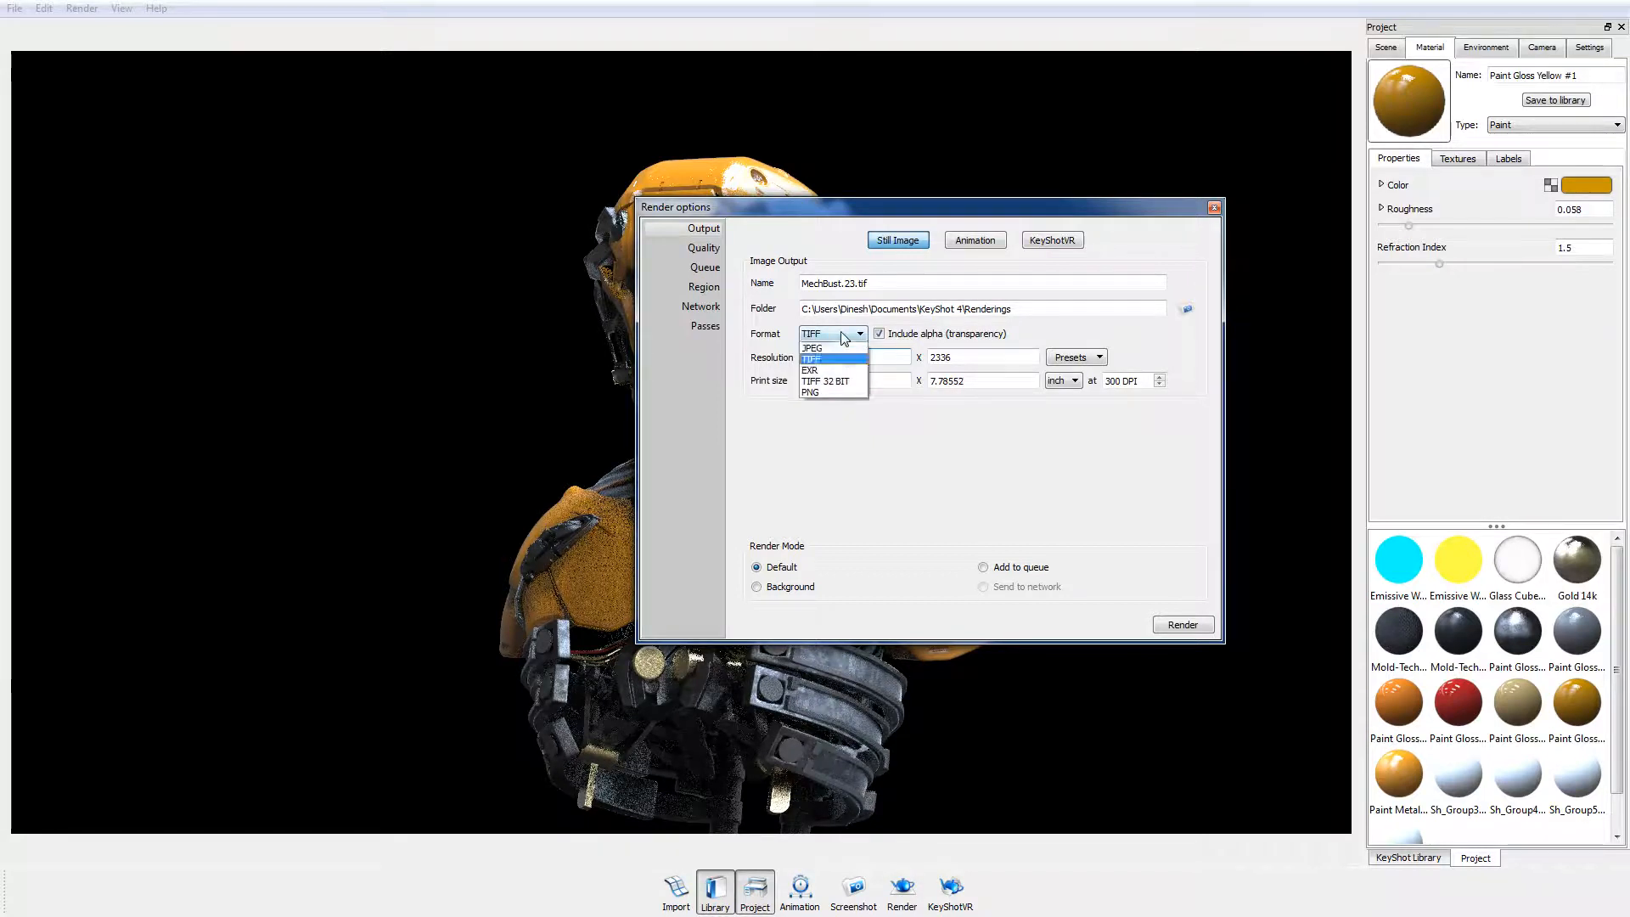
pyautogui.click(843, 337)
pyautogui.click(843, 336)
pyautogui.click(839, 359)
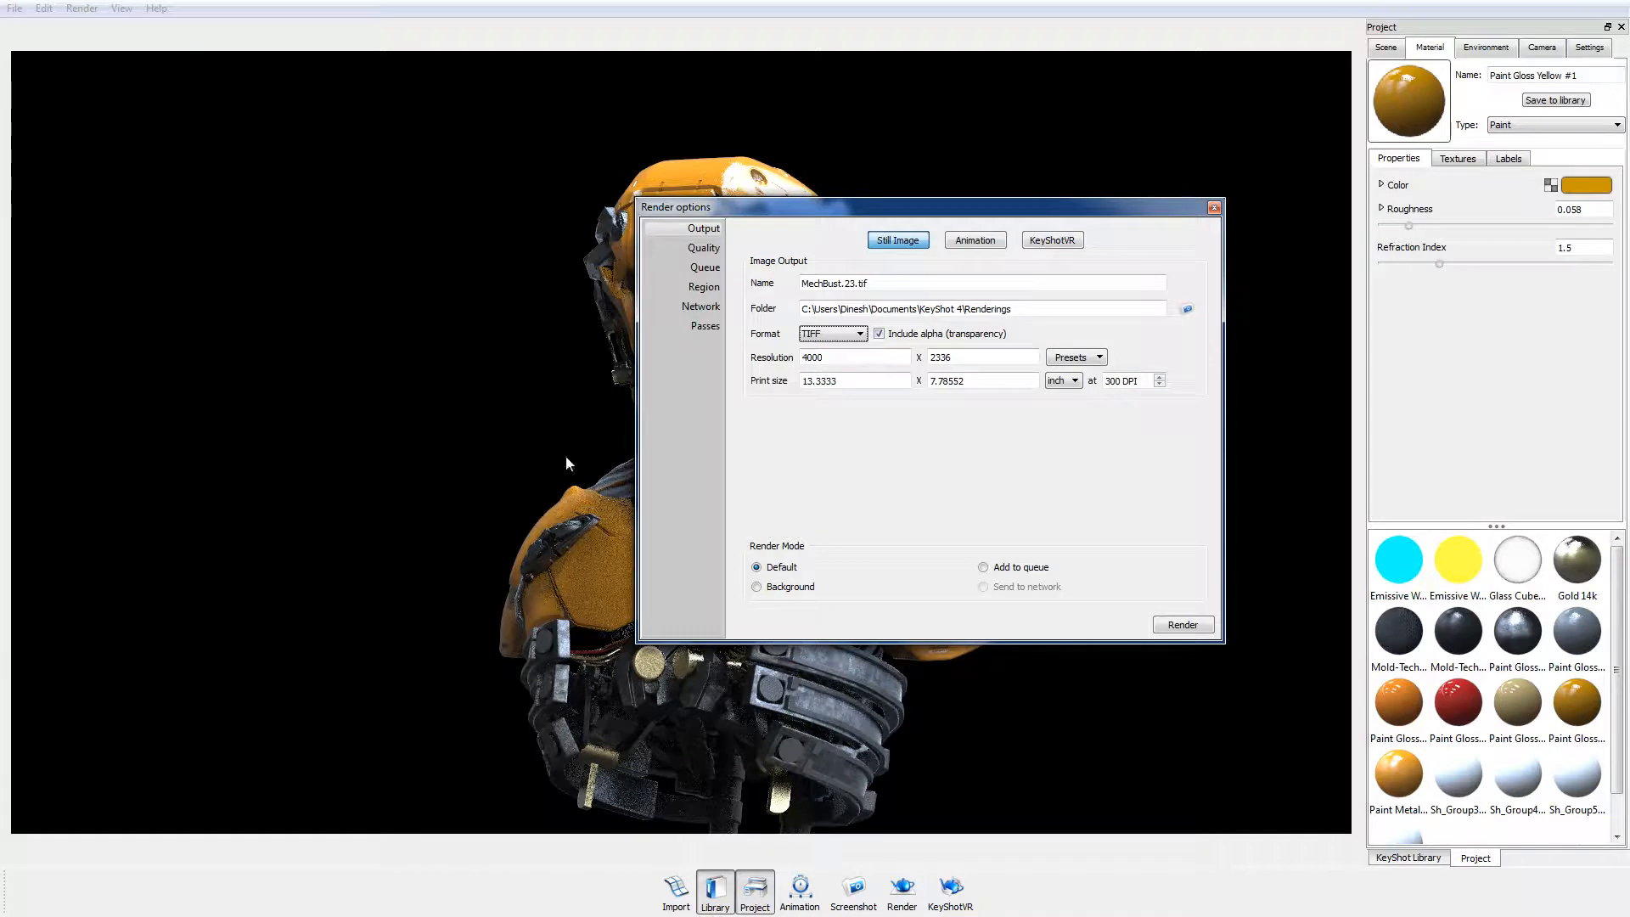
# Step: Review the quality, queue, region and passes settings of the render, and close the render options
pyautogui.click(701, 249)
pyautogui.click(705, 267)
pyautogui.click(704, 249)
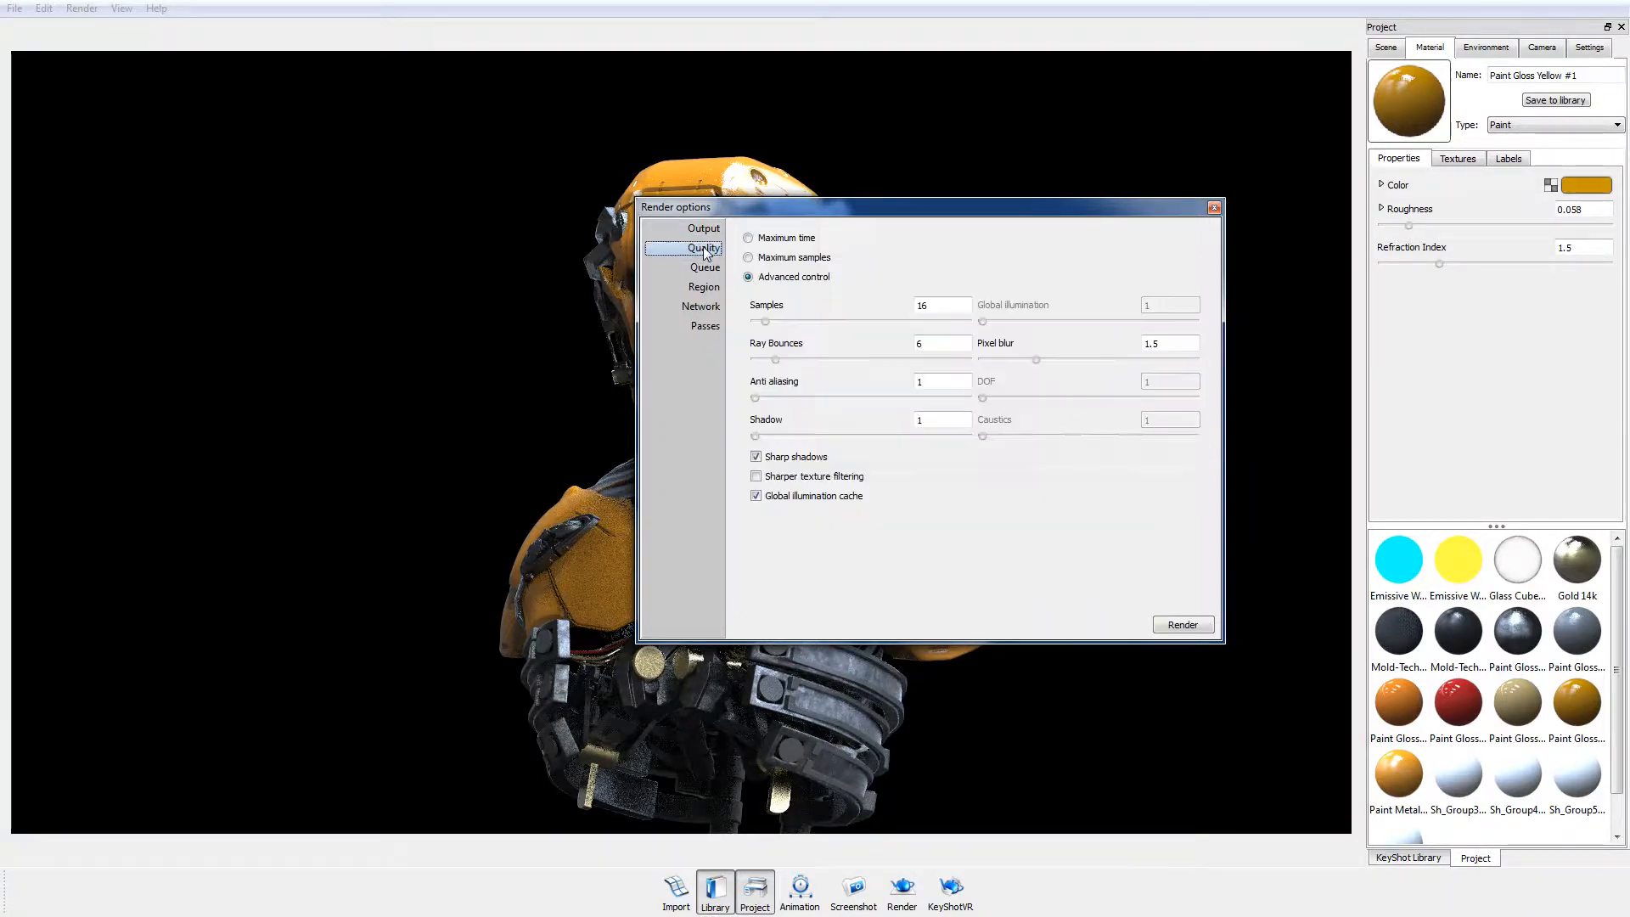
pyautogui.click(704, 267)
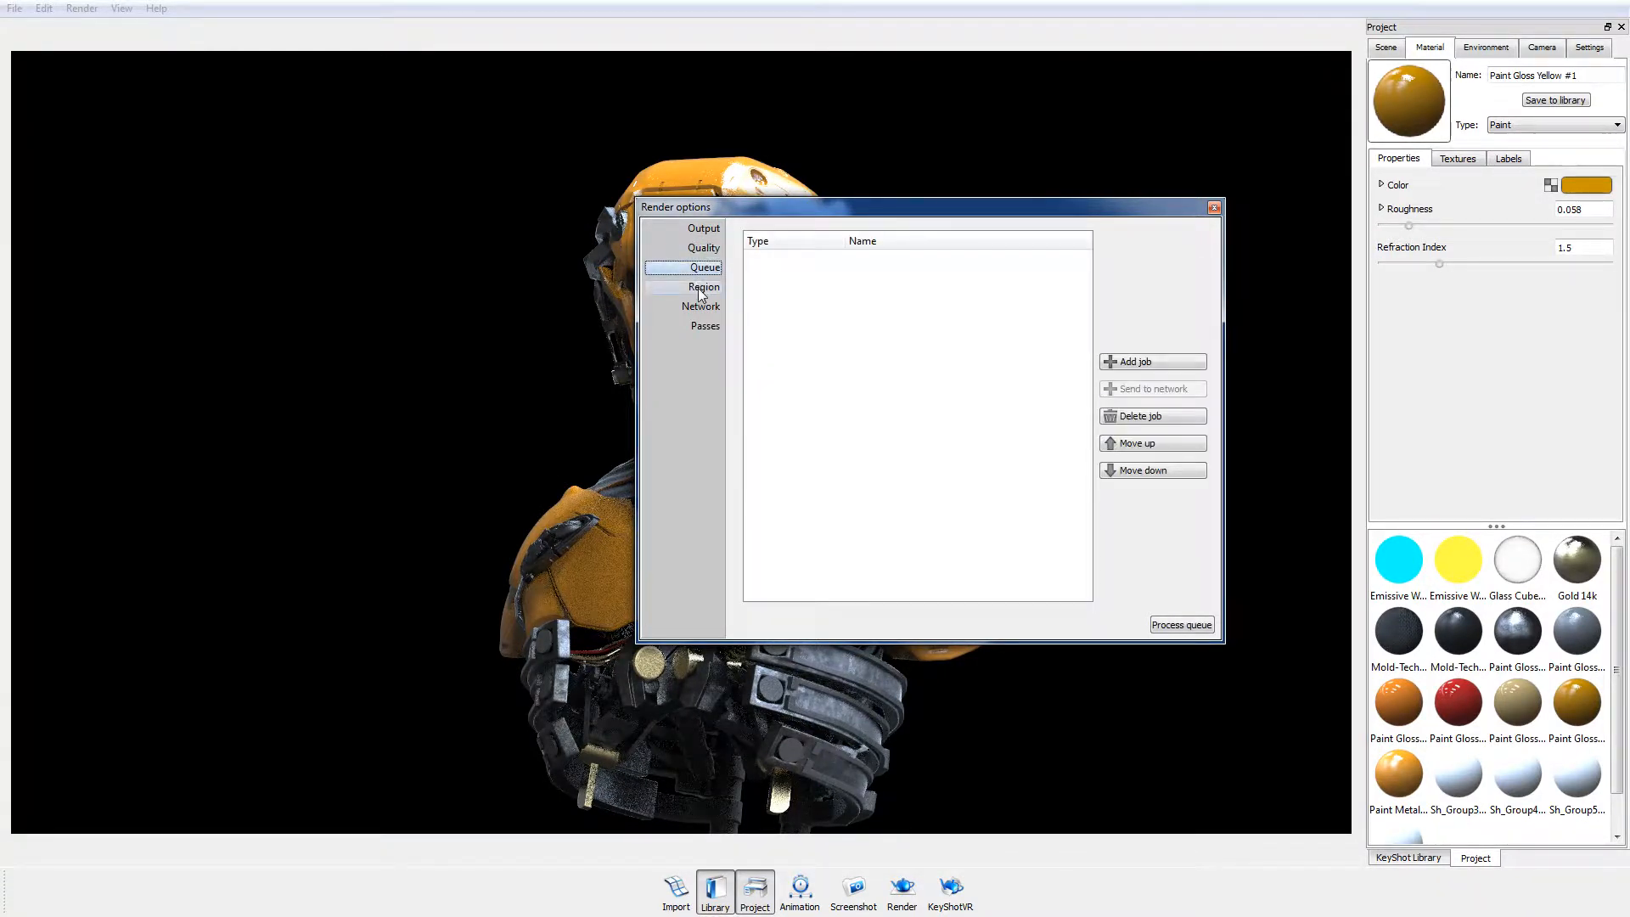
pyautogui.click(698, 288)
pyautogui.click(698, 326)
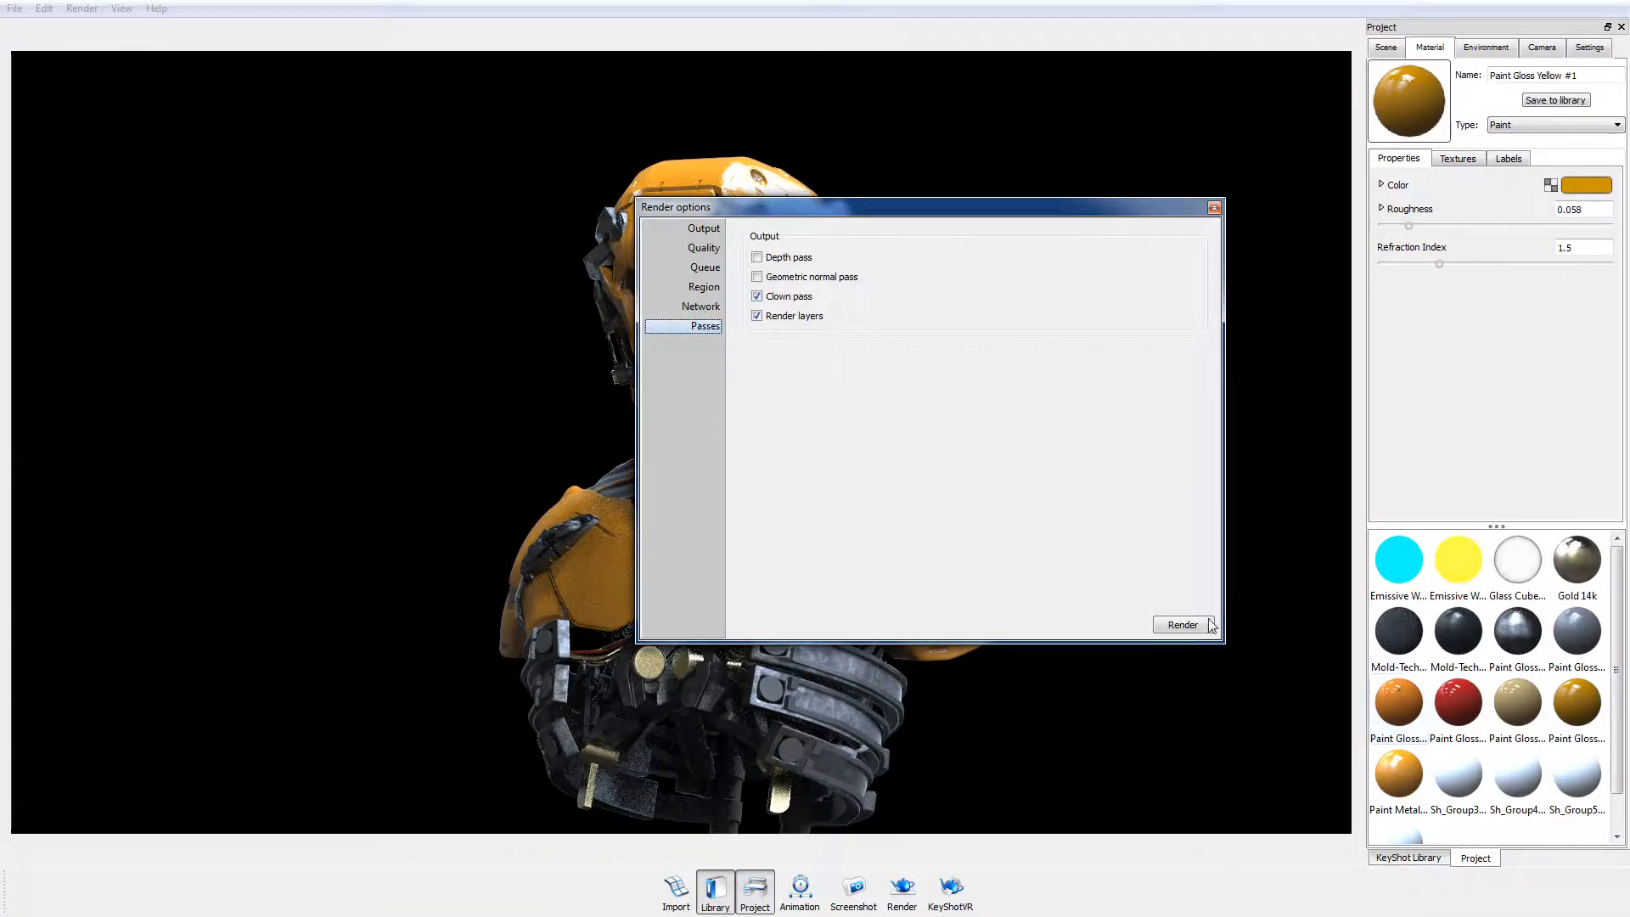
pyautogui.click(1214, 207)
# Step: Switch the active camera from Free Camera to the saved shotCam view
pyautogui.click(1542, 47)
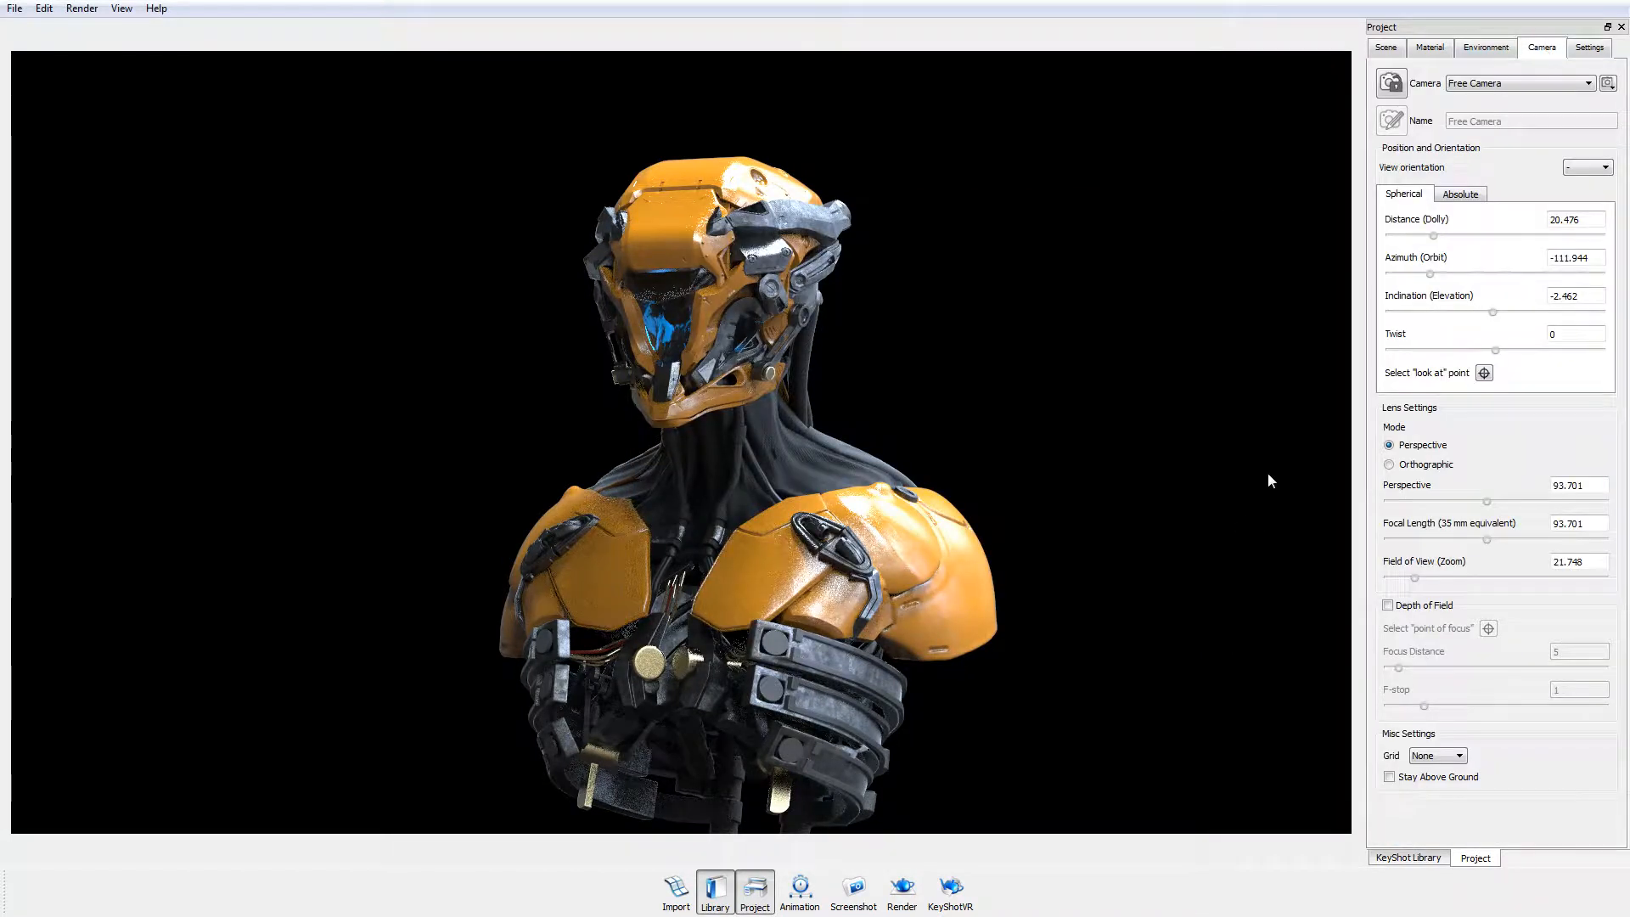
pyautogui.click(1526, 83)
pyautogui.click(1526, 83)
pyautogui.moveTo(523, 395); pyautogui.dragTo(552, 413)
pyautogui.click(1526, 83)
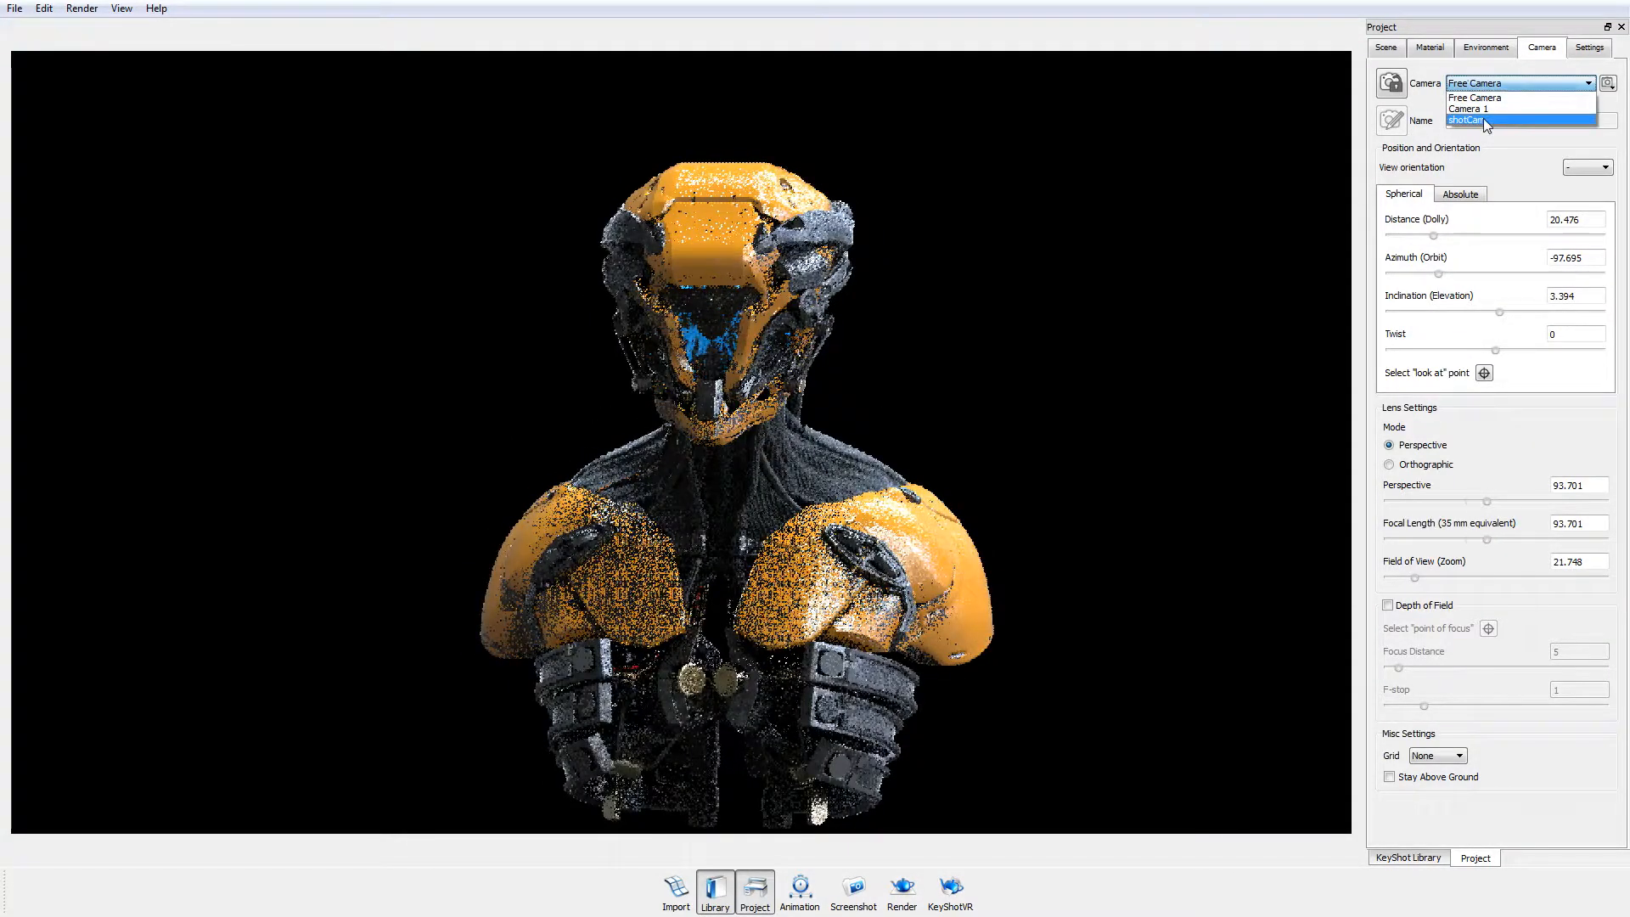
pyautogui.click(1467, 119)
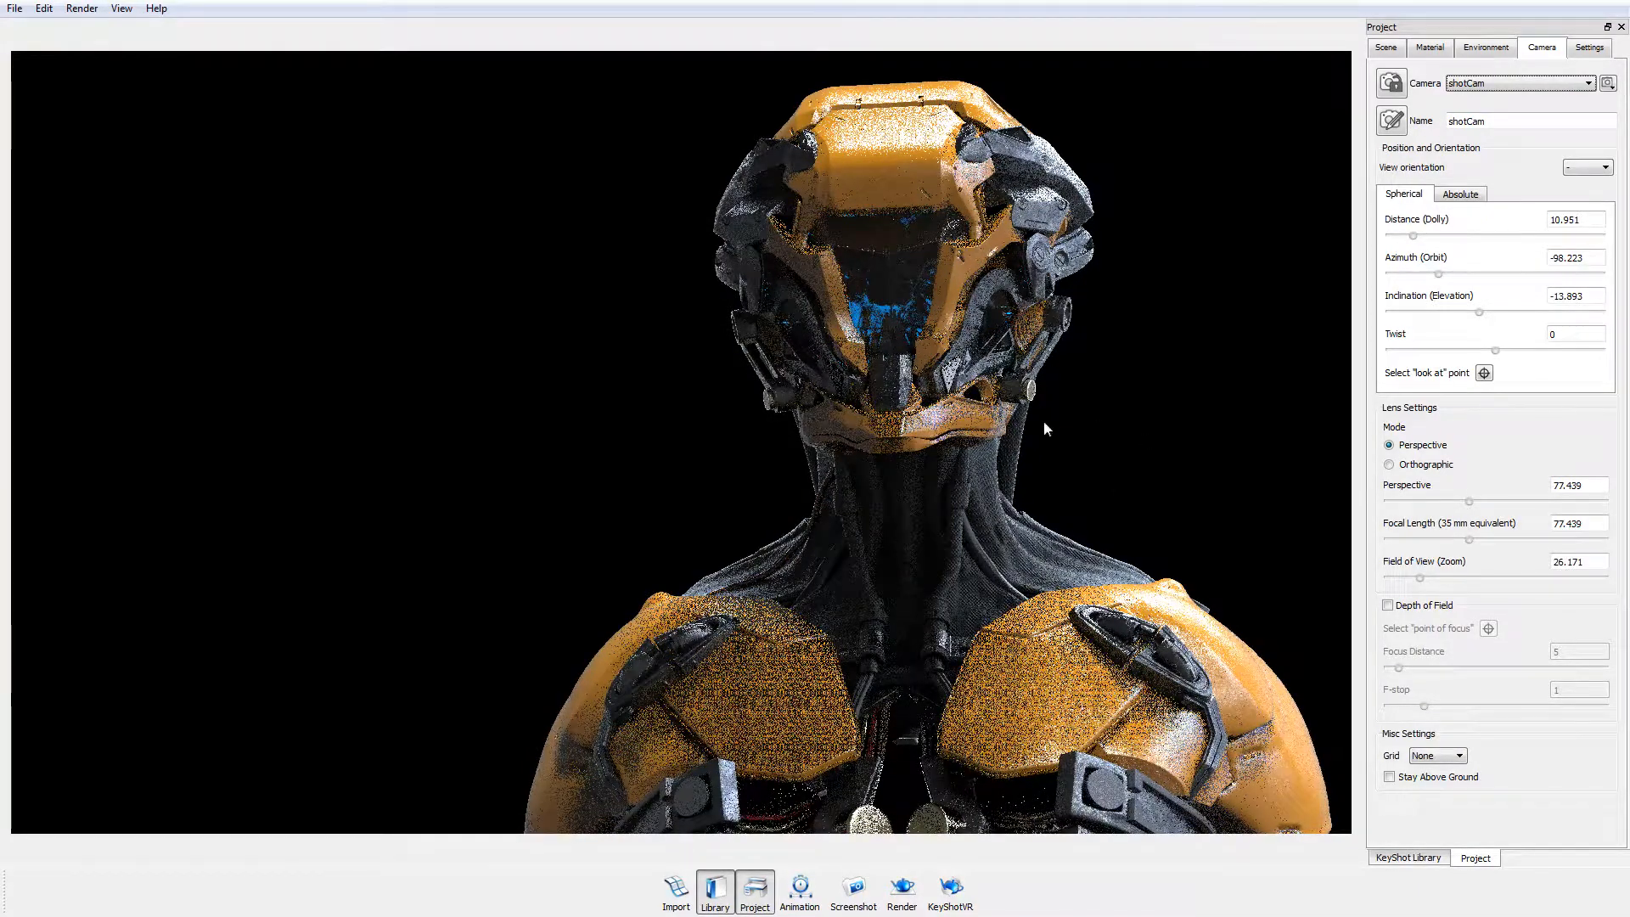
# Step: Check the options for adding and removing cameras, and lock the shotCam camera
pyautogui.click(1609, 84)
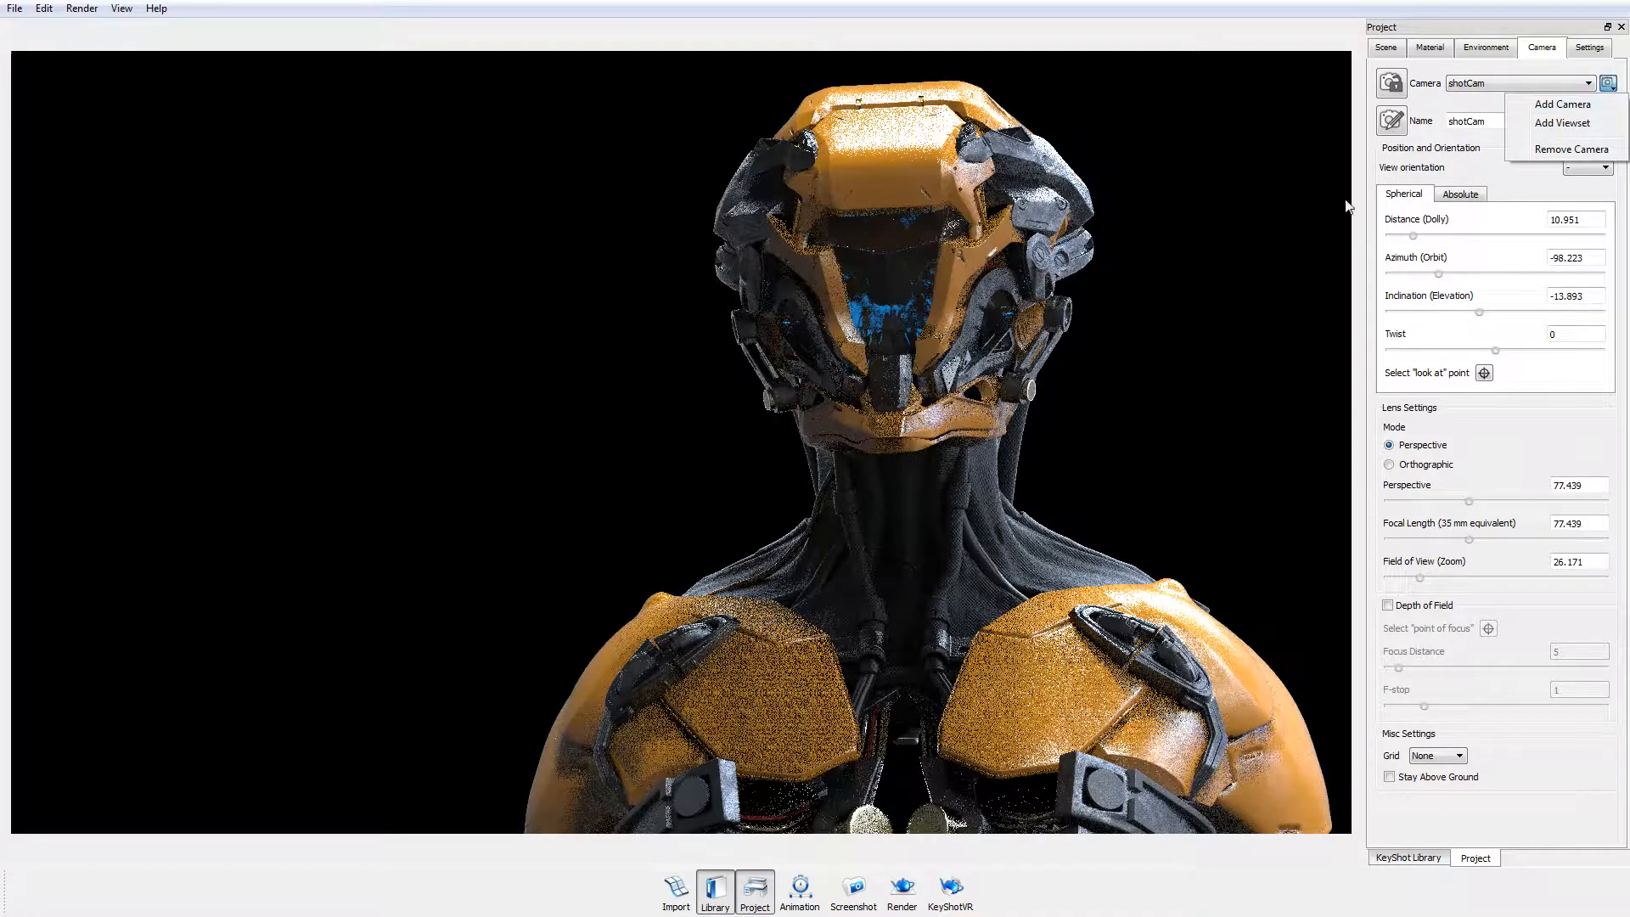
pyautogui.click(1428, 115)
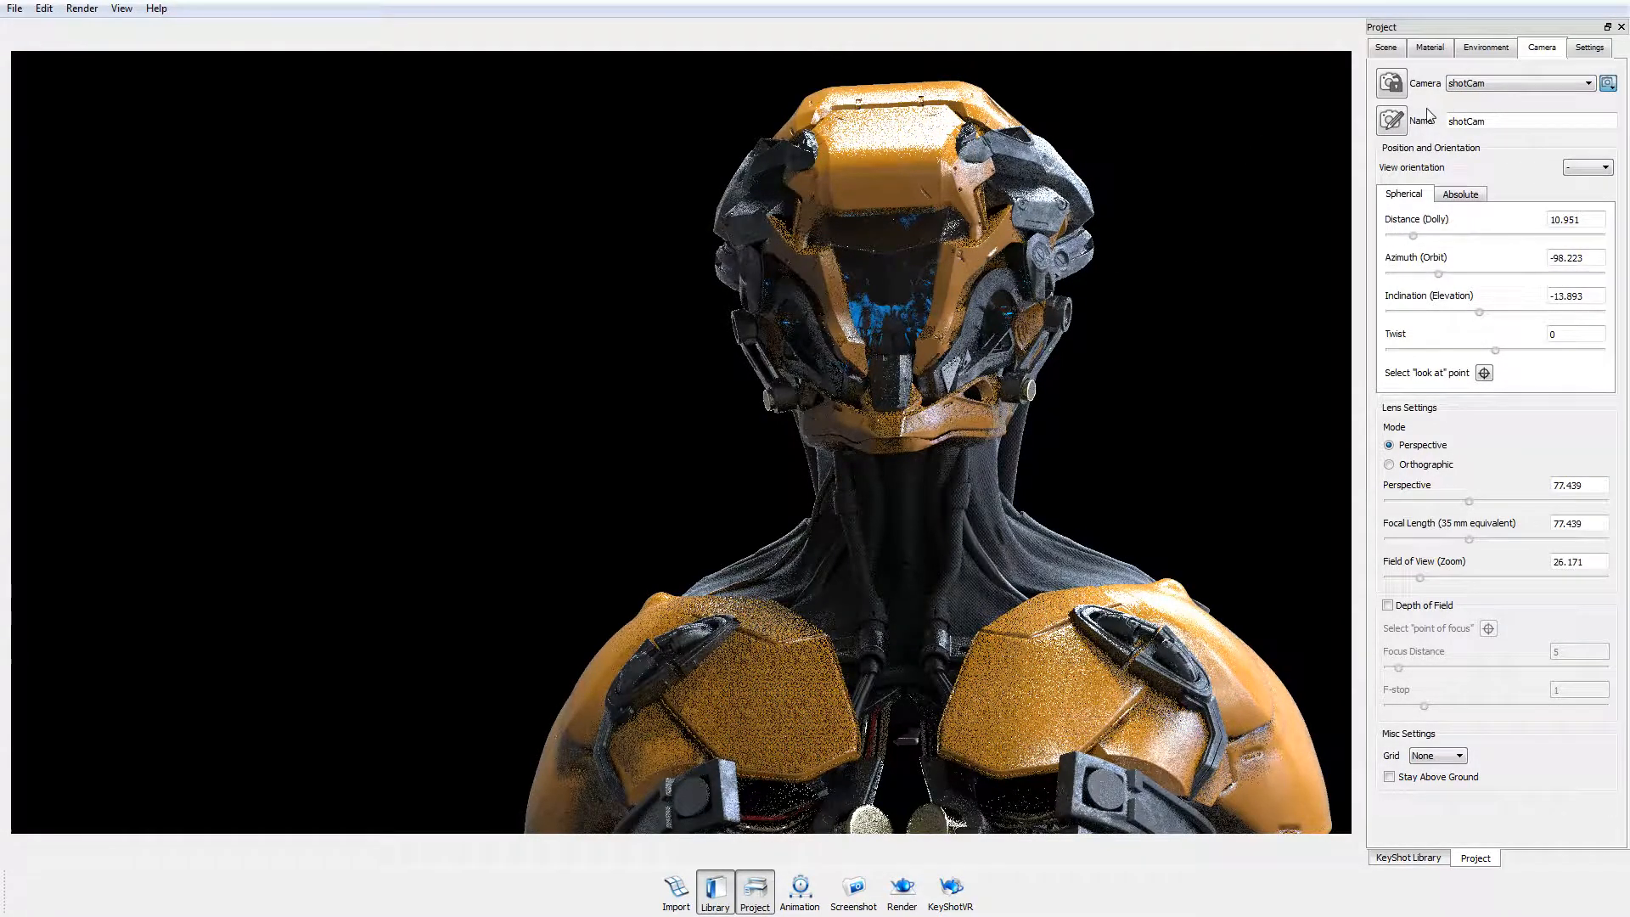
pyautogui.click(1392, 84)
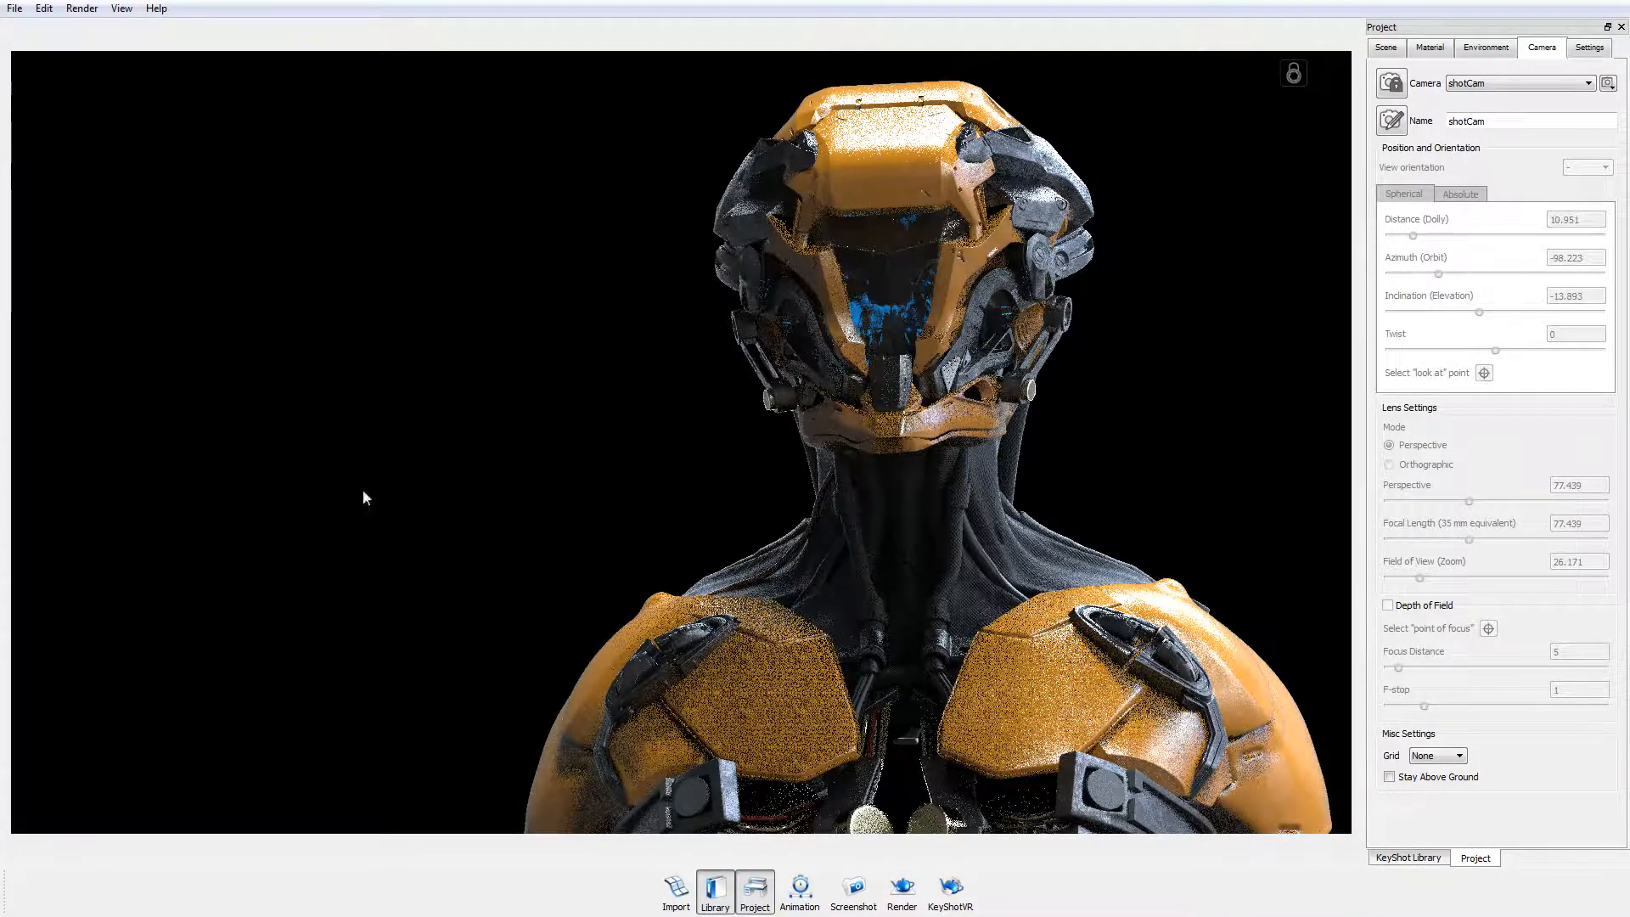
pyautogui.click(1392, 83)
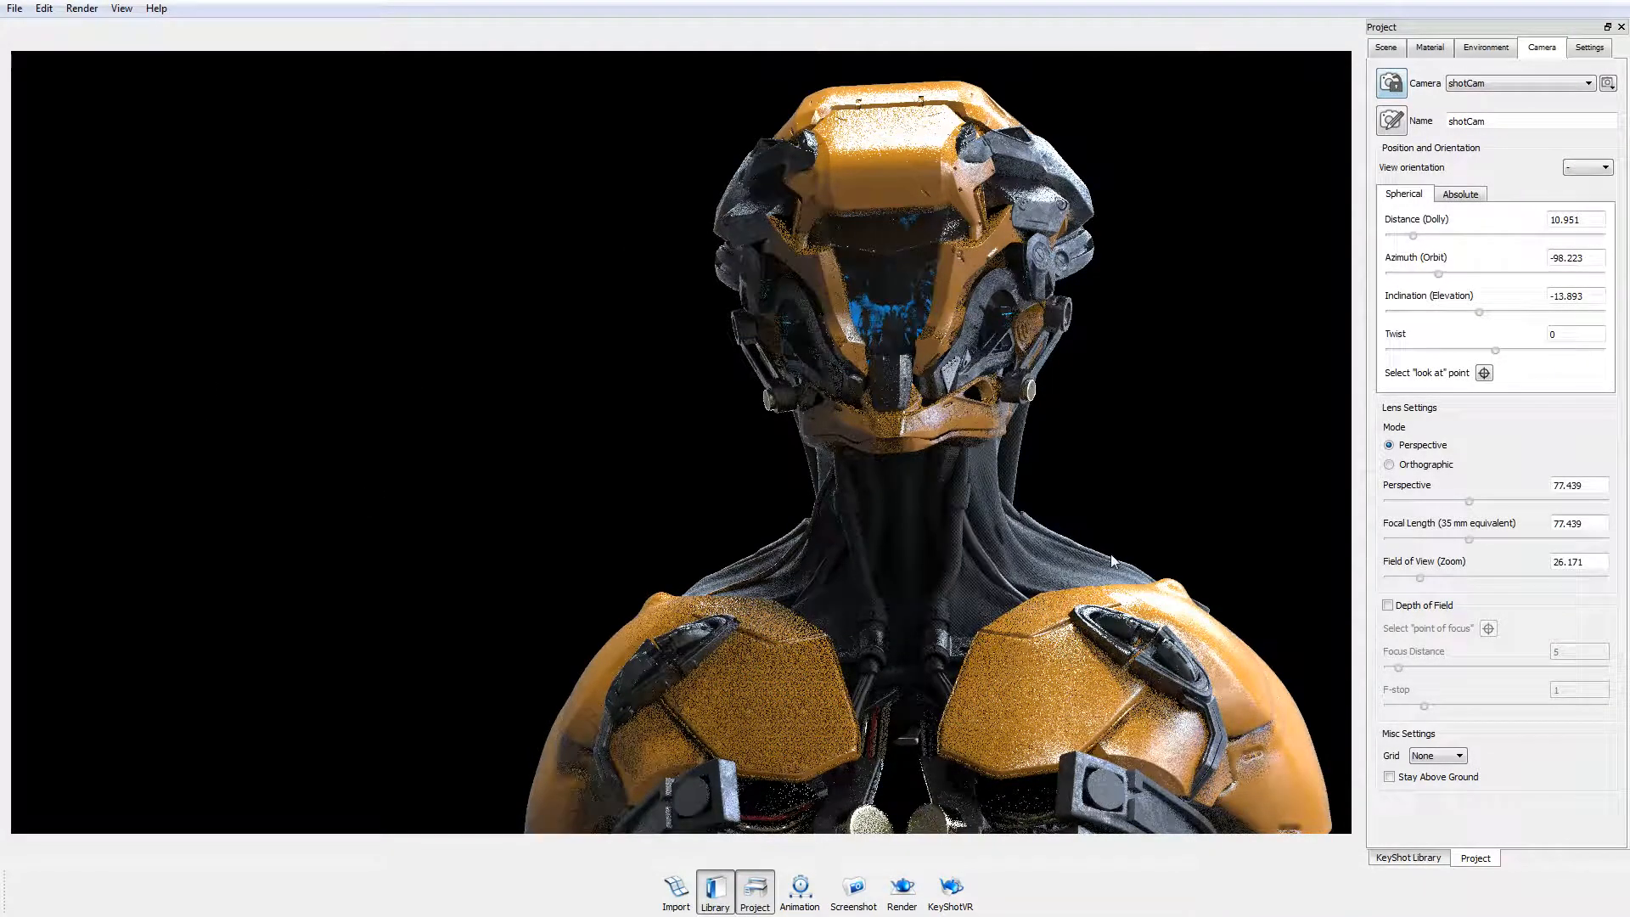
pyautogui.click(1392, 83)
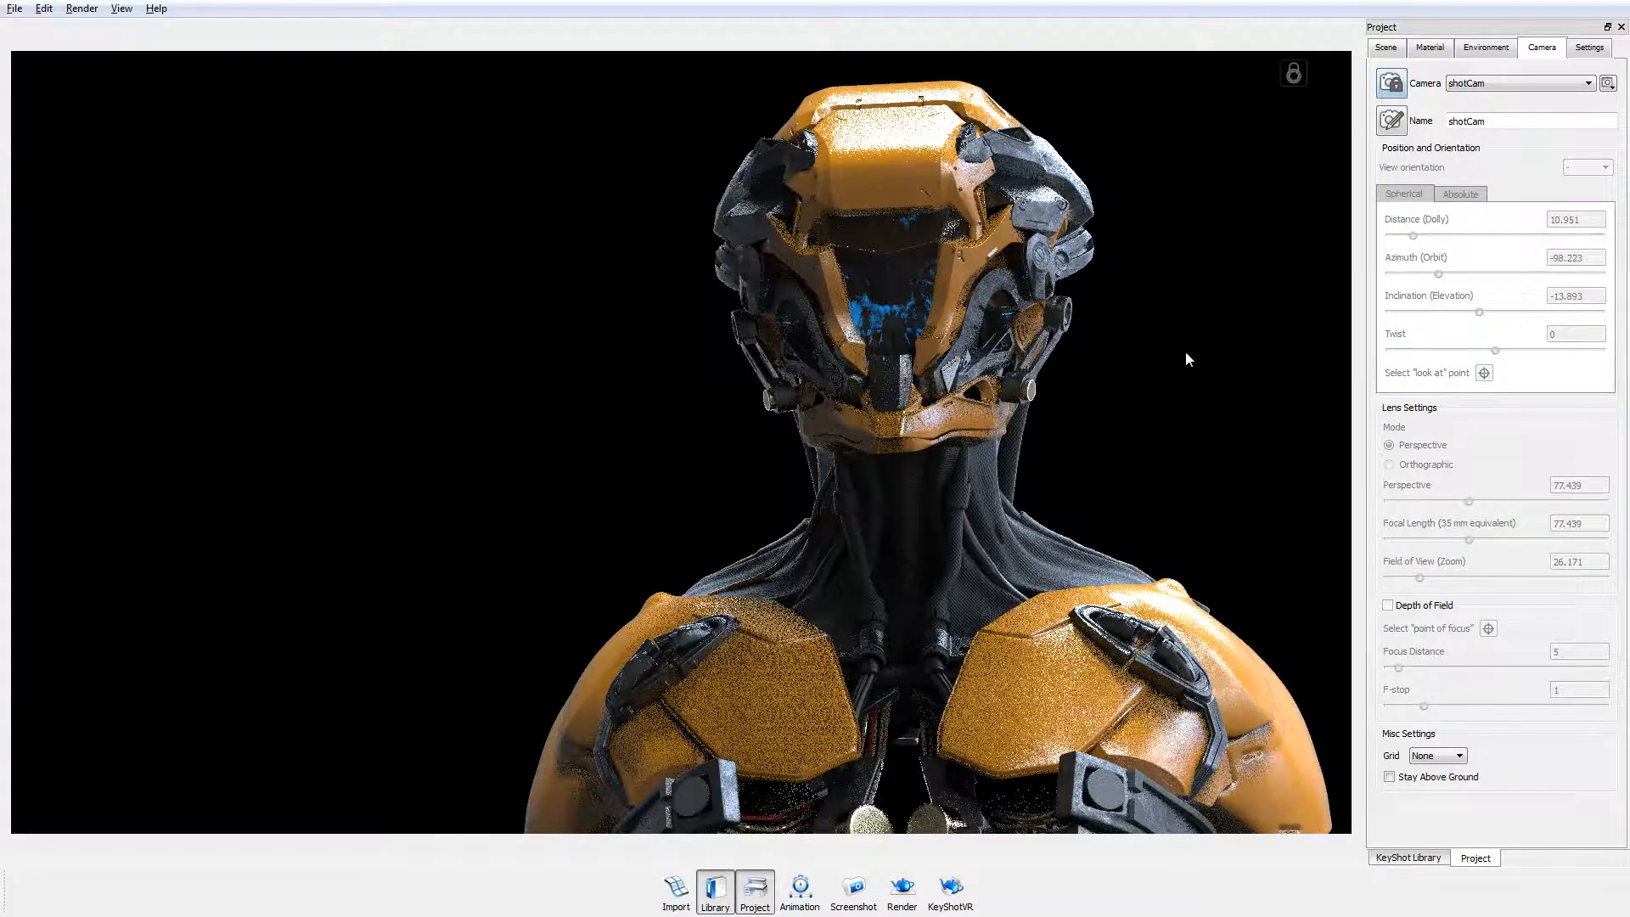
# Step: Switch the active camera to Free Camera and frame the head closely from a three-quarter angle
pyautogui.click(1482, 83)
pyautogui.click(1482, 98)
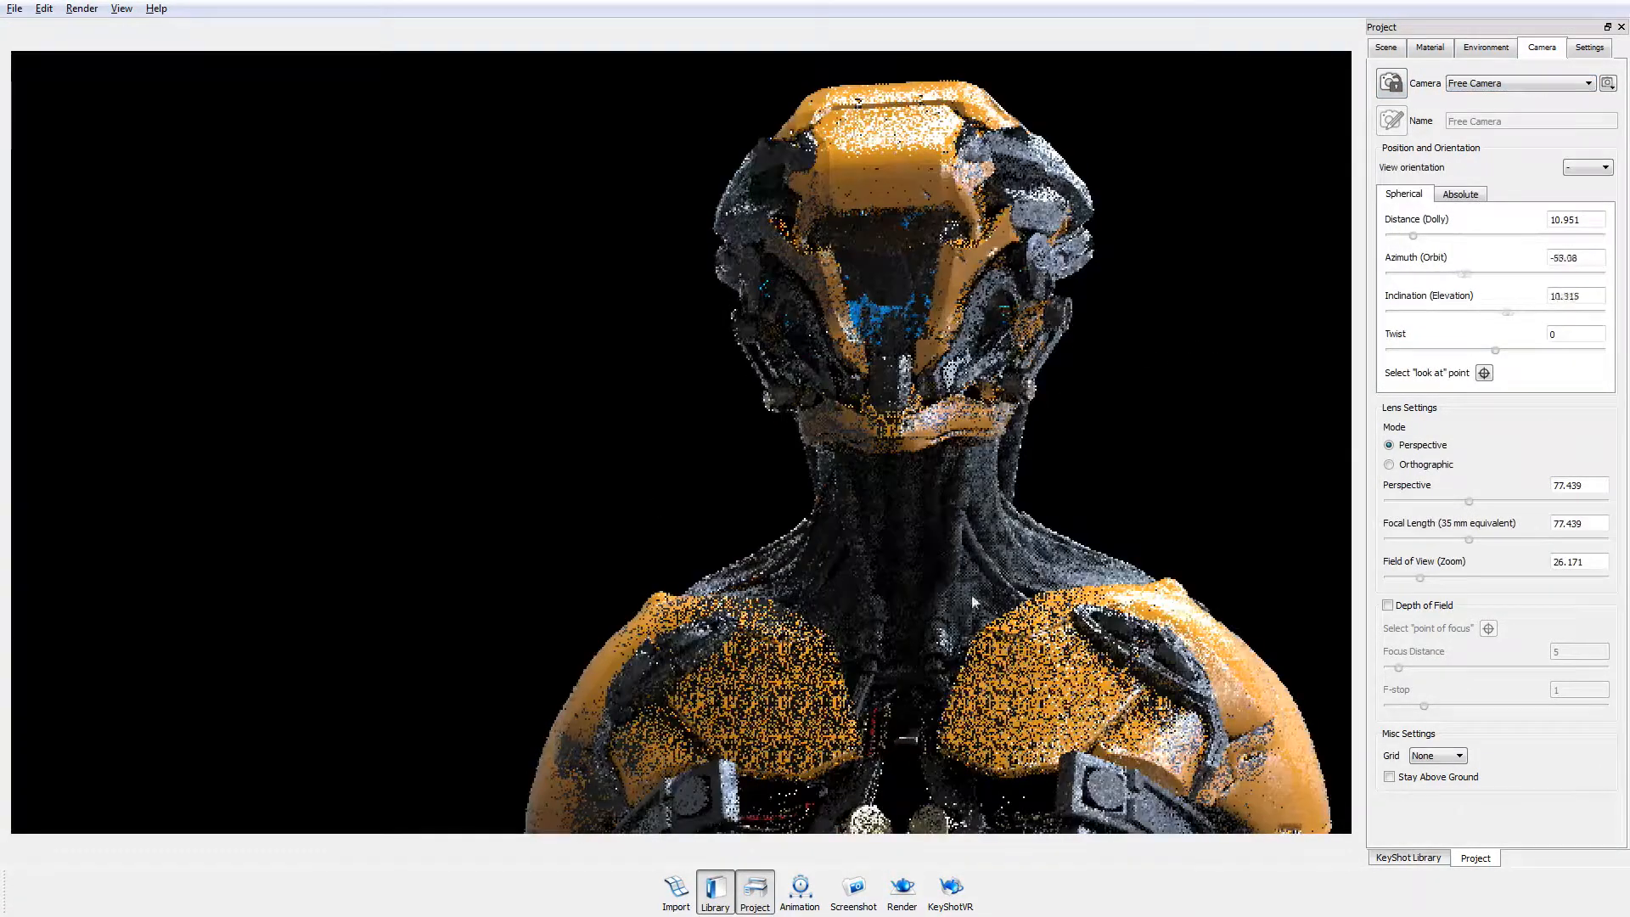
pyautogui.moveTo(972, 594); pyautogui.dragTo(828, 579)
pyautogui.scroll(3, 829, 579)
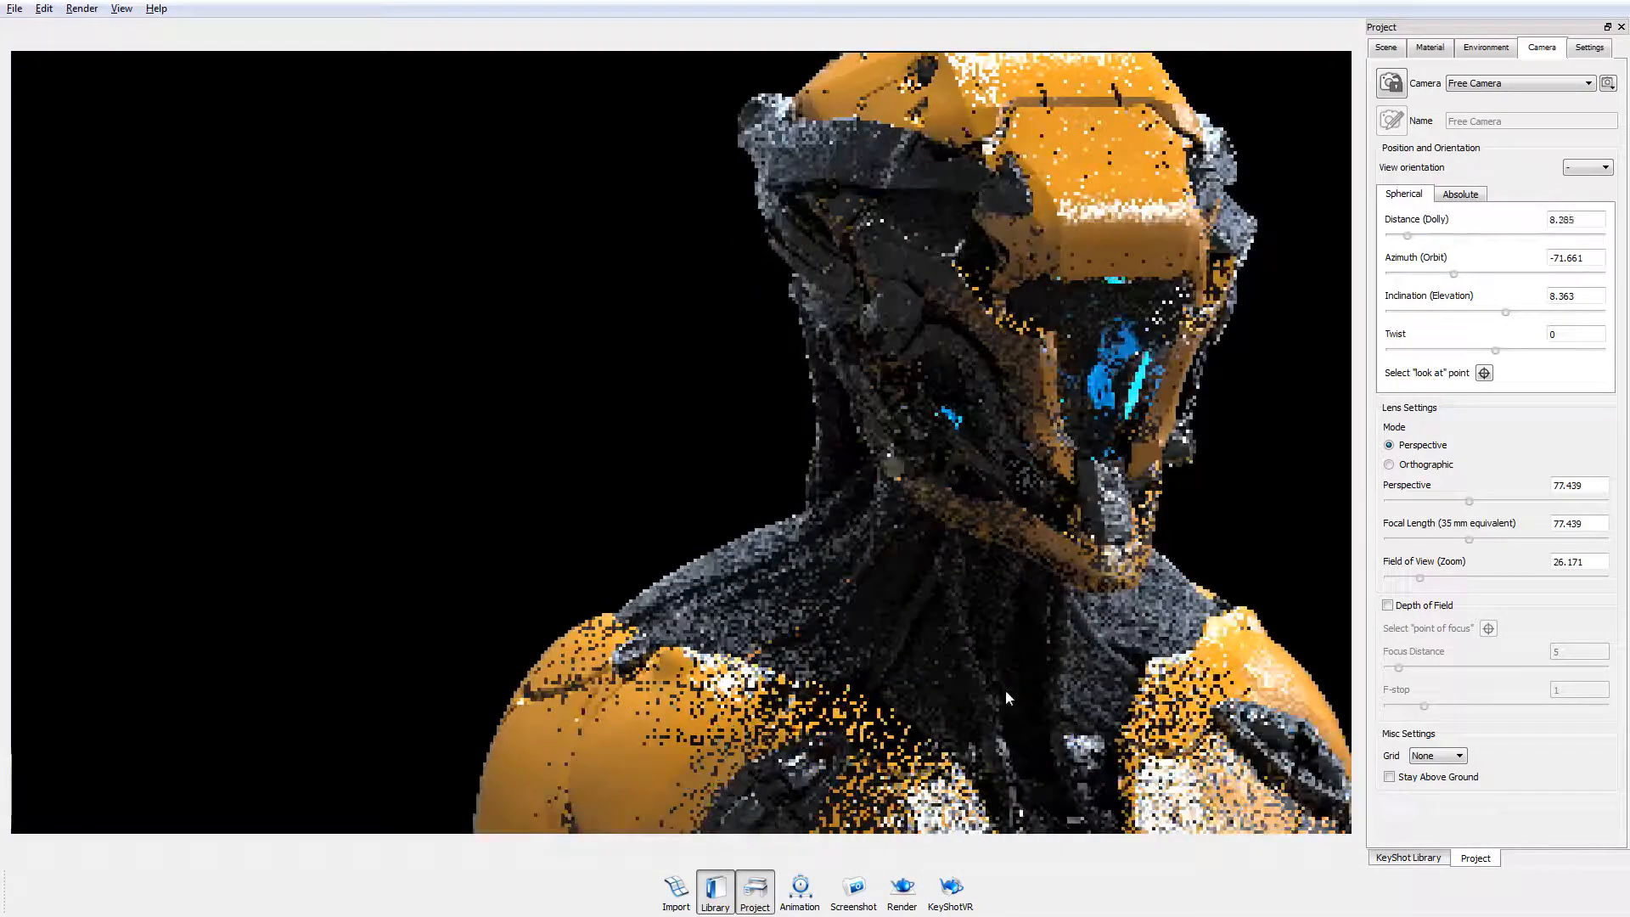
pyautogui.moveTo(983, 543); pyautogui.dragTo(945, 604, button='middle')
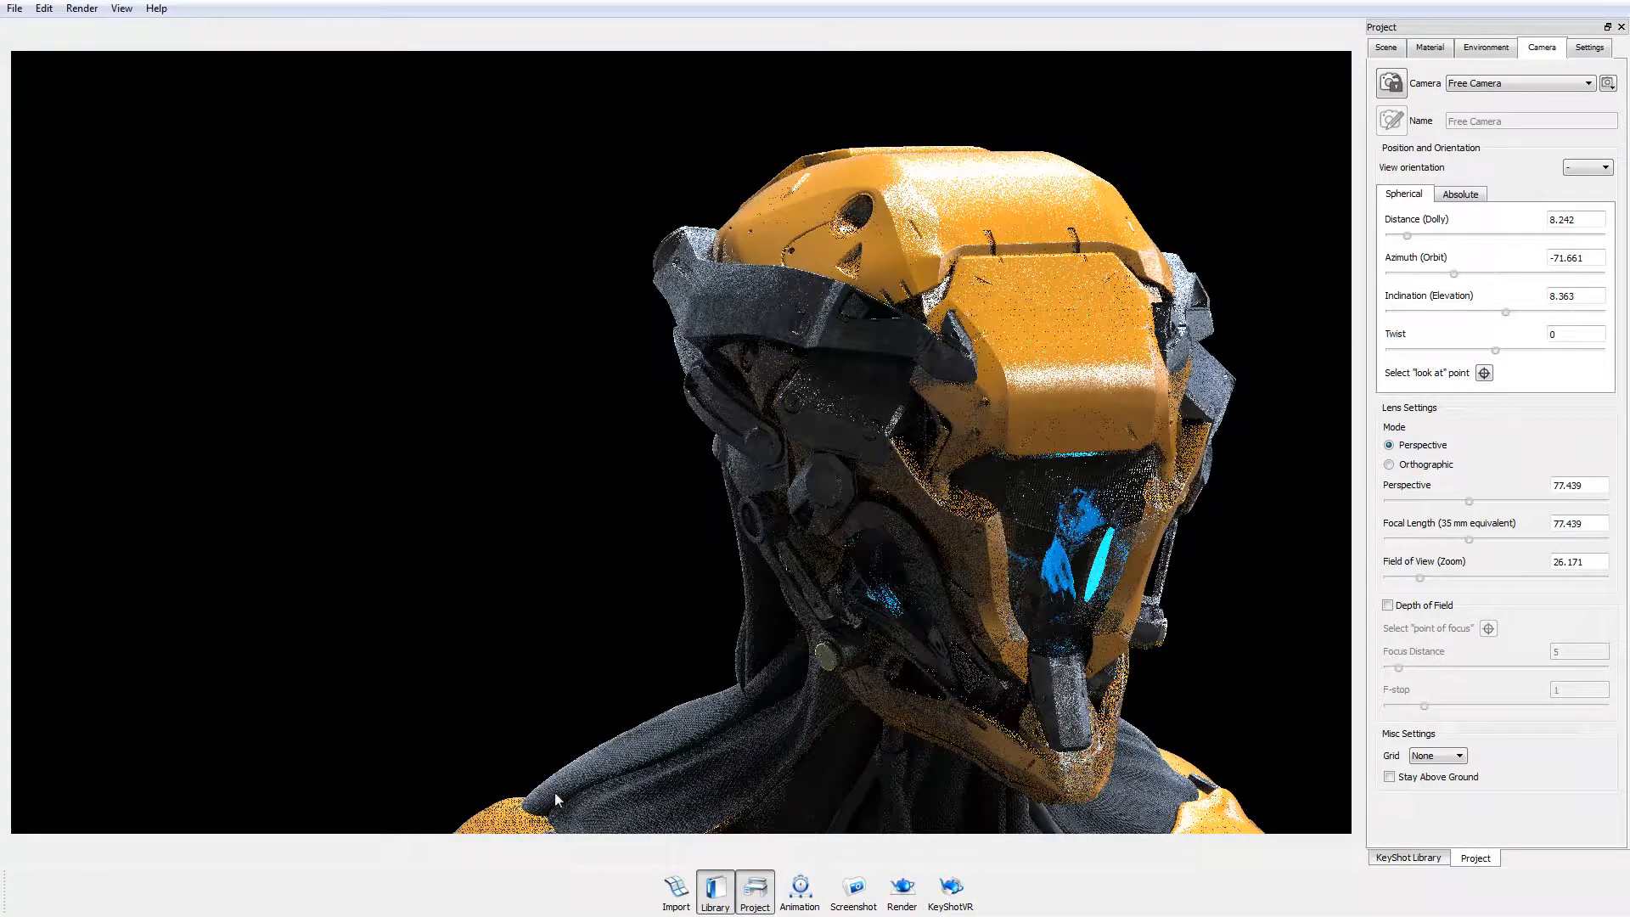
# Step: Open the KeyShot 4 Renderings folder from the Documents library in the file explorer
pyautogui.press('super')
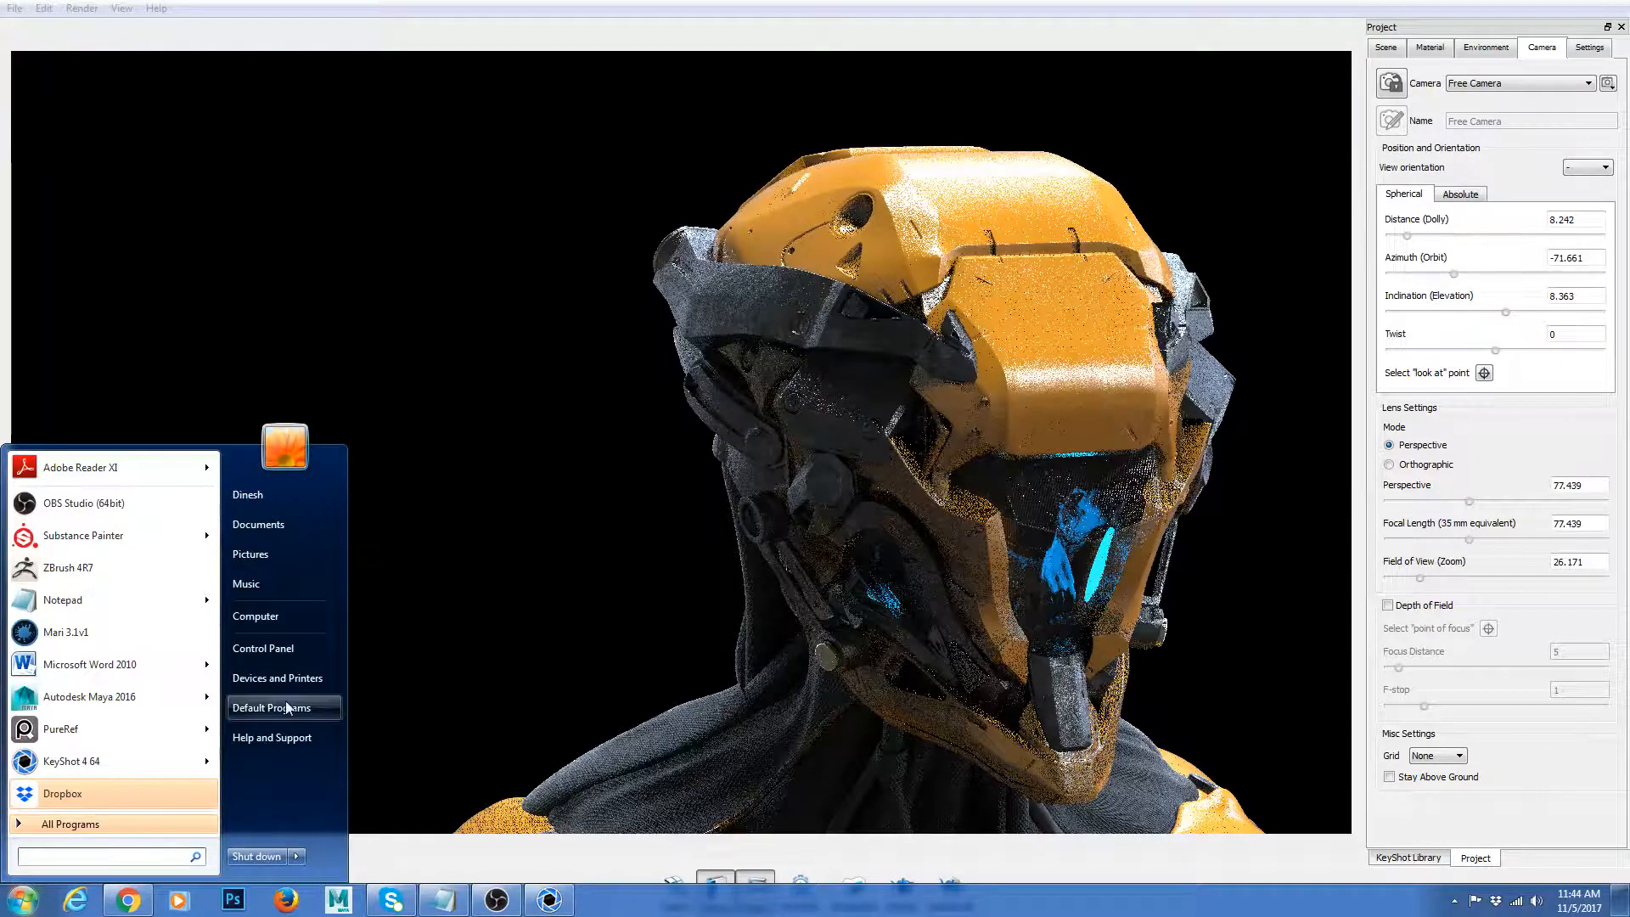
pyautogui.click(277, 590)
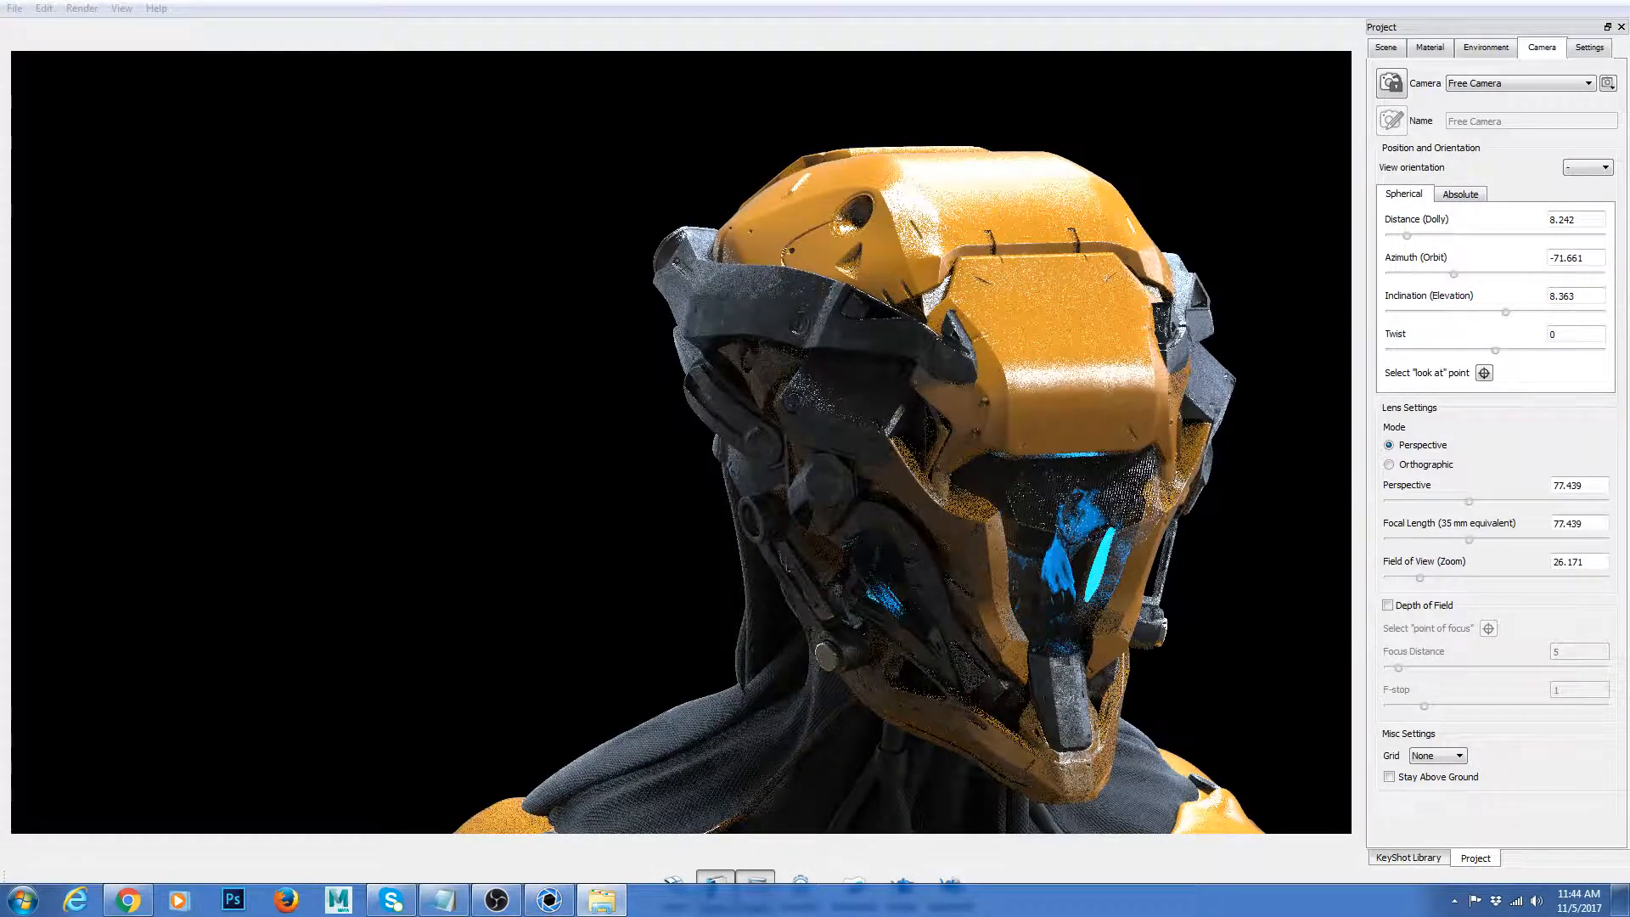
pyautogui.moveTo(0, 214); pyautogui.dragTo(948, 248)
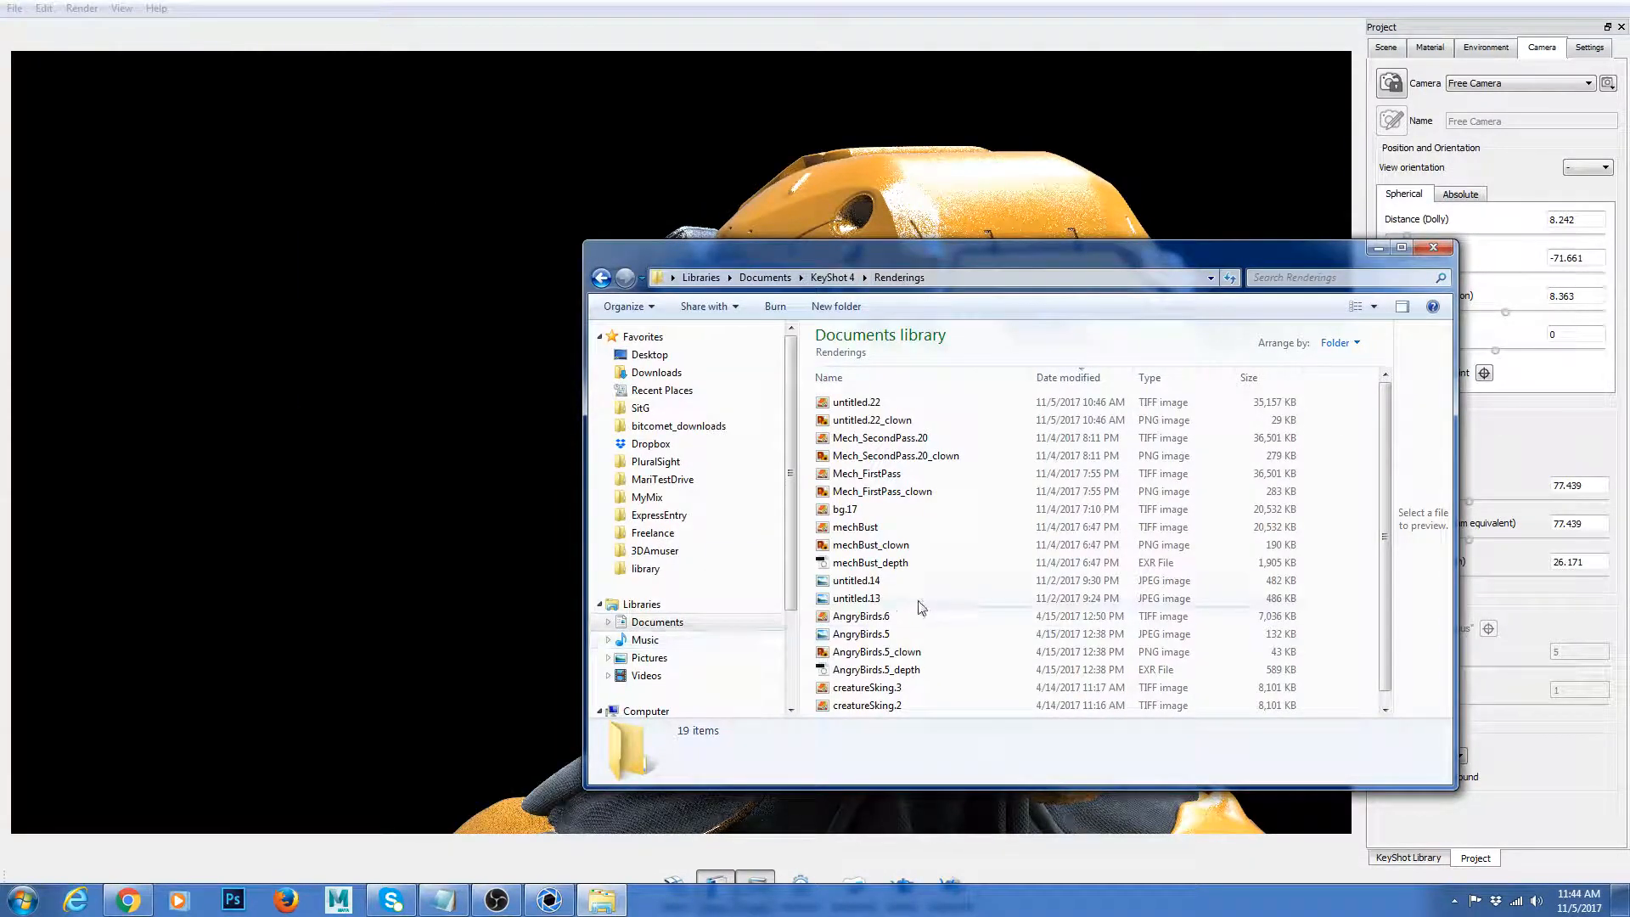
# Step: Preview the mechBust and Mech_SecondPass.20 renders in the maximized folder window, and select the Mech_SecondPass.20_clown image
pyautogui.click(878, 530)
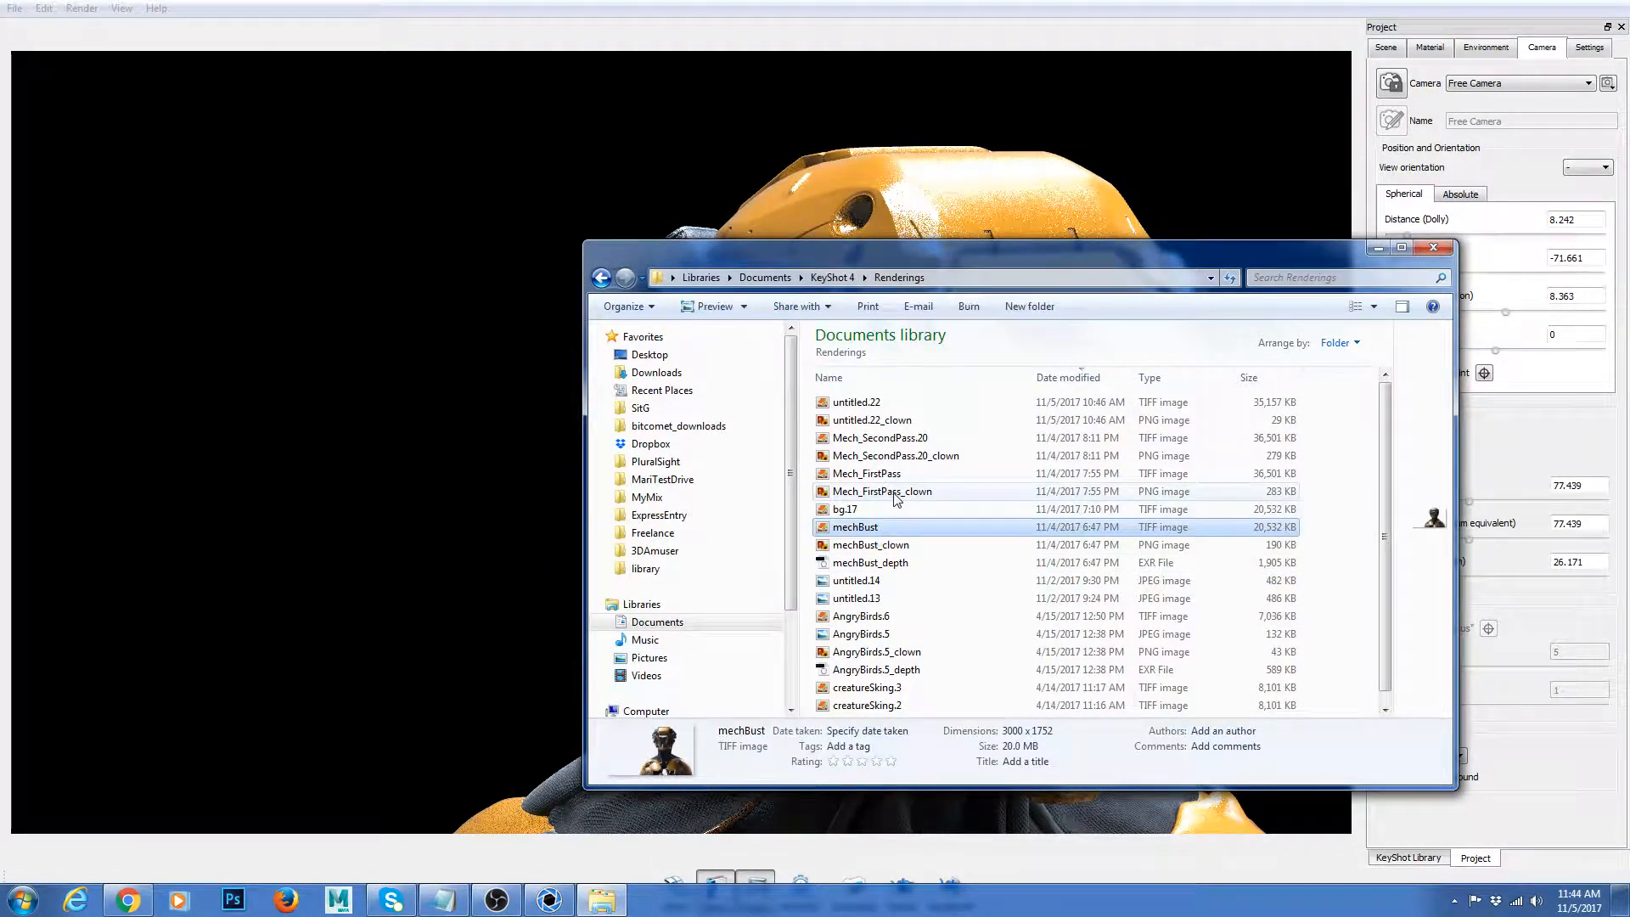
pyautogui.click(911, 440)
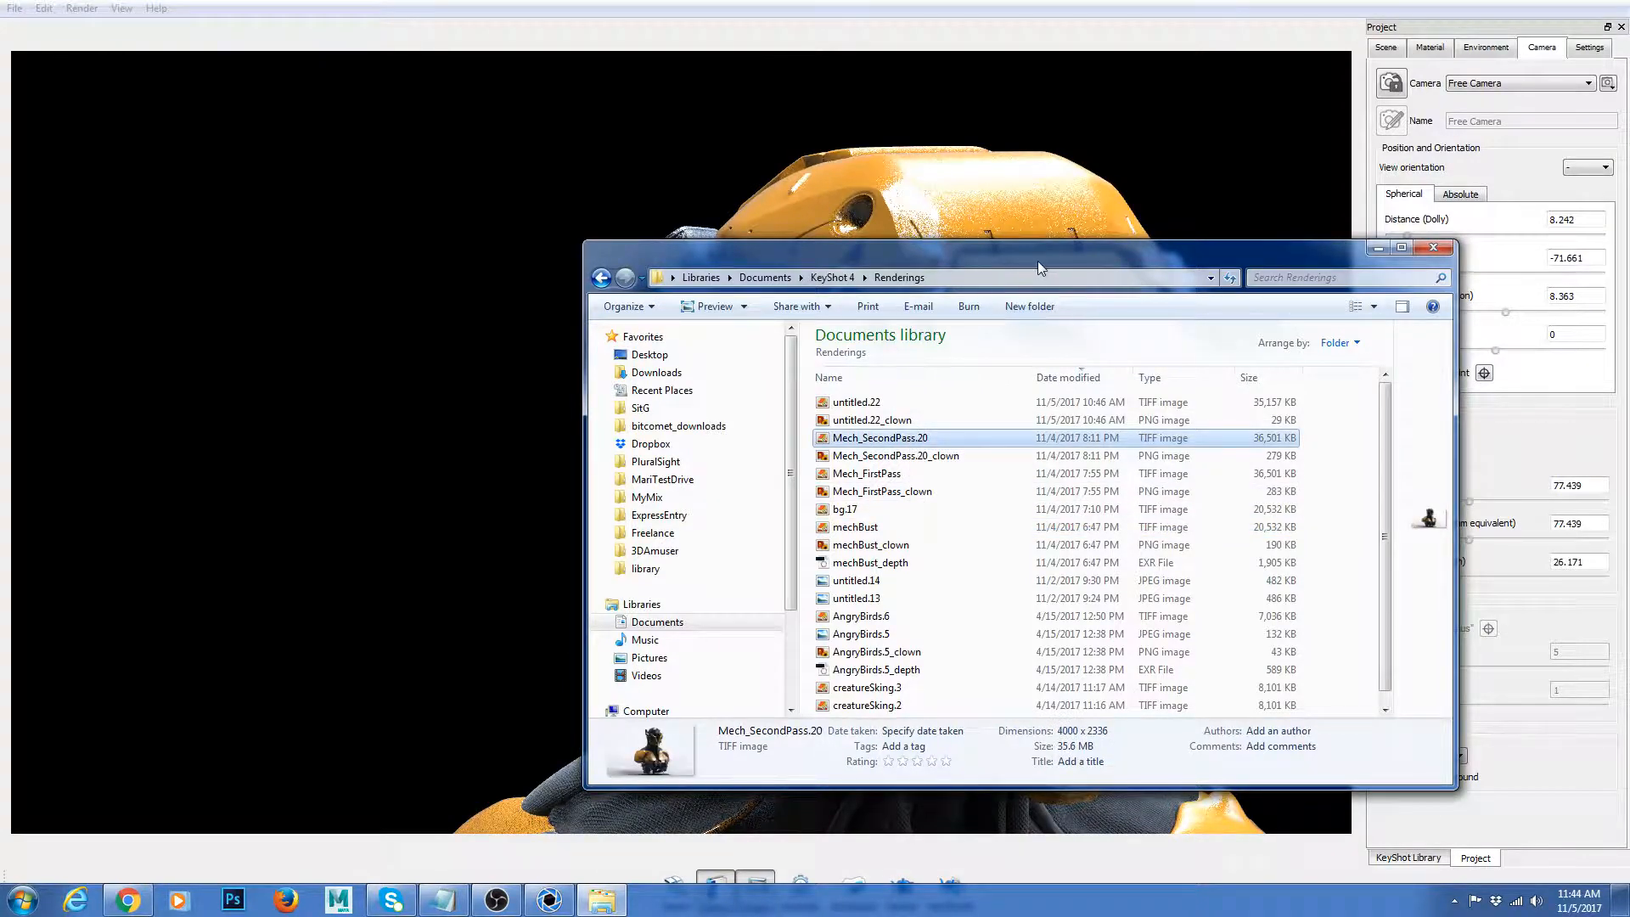
pyautogui.moveTo(1038, 261); pyautogui.dragTo(828, 251)
pyautogui.doubleClick(828, 251)
pyautogui.click(323, 217)
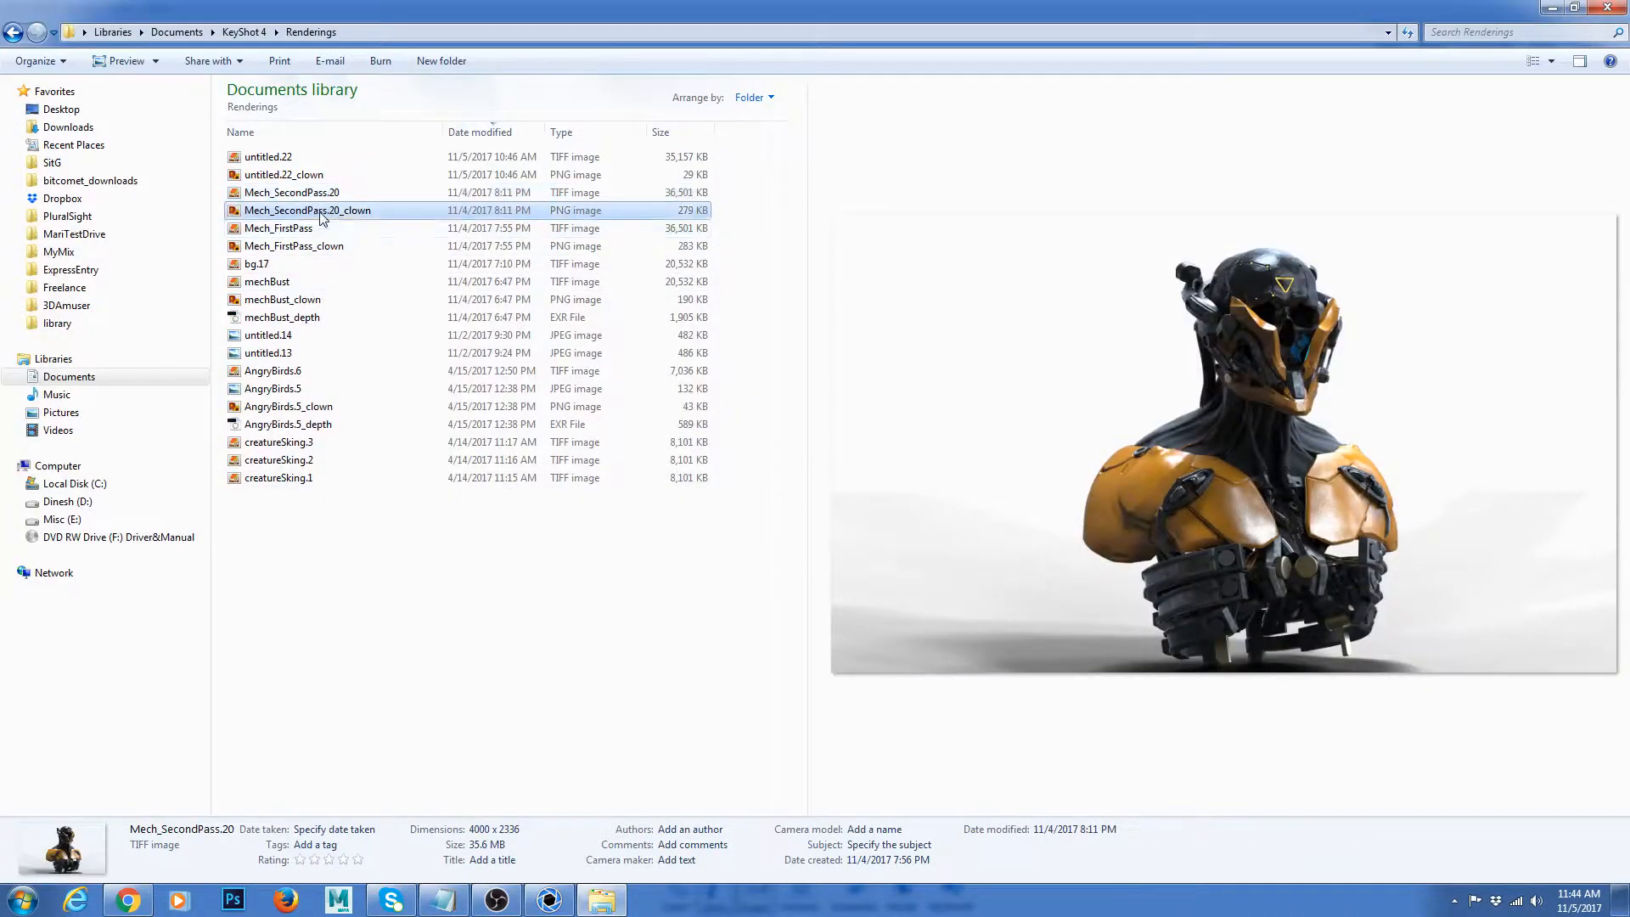
# Step: View the Mech_FirstPass render in Windows Photo Viewer and close it
pyautogui.click(305, 231)
pyautogui.doubleClick(308, 231)
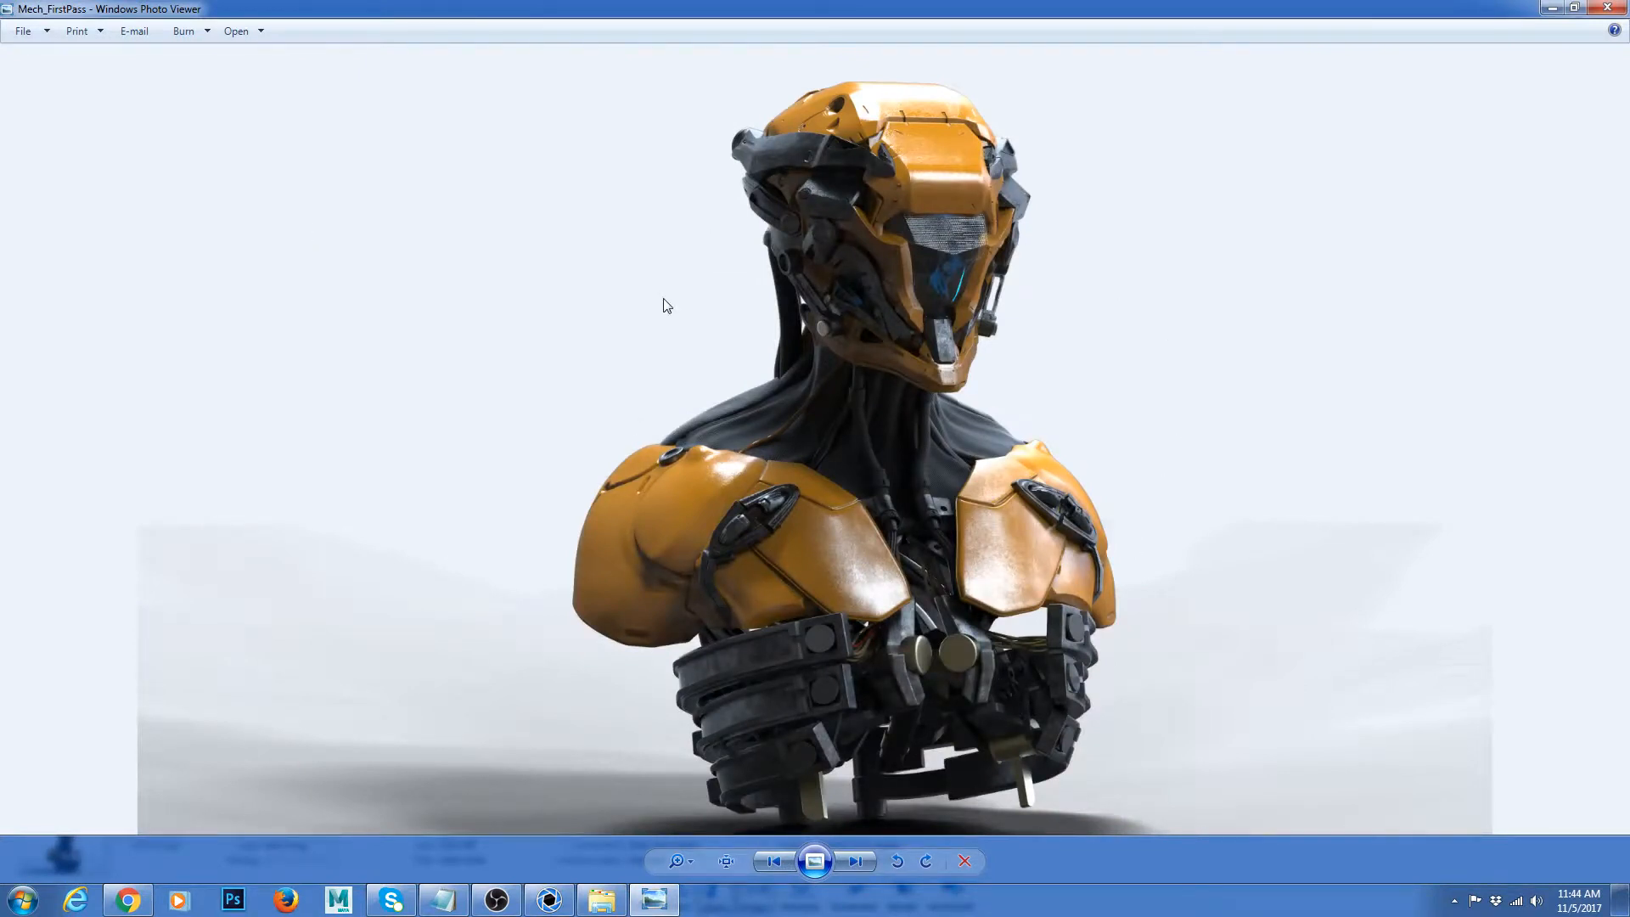
pyautogui.click(1604, 13)
# Step: Open the Mech_FirstPass_clown image and examine its flat colour regions on the head, arms and chest
pyautogui.click(314, 247)
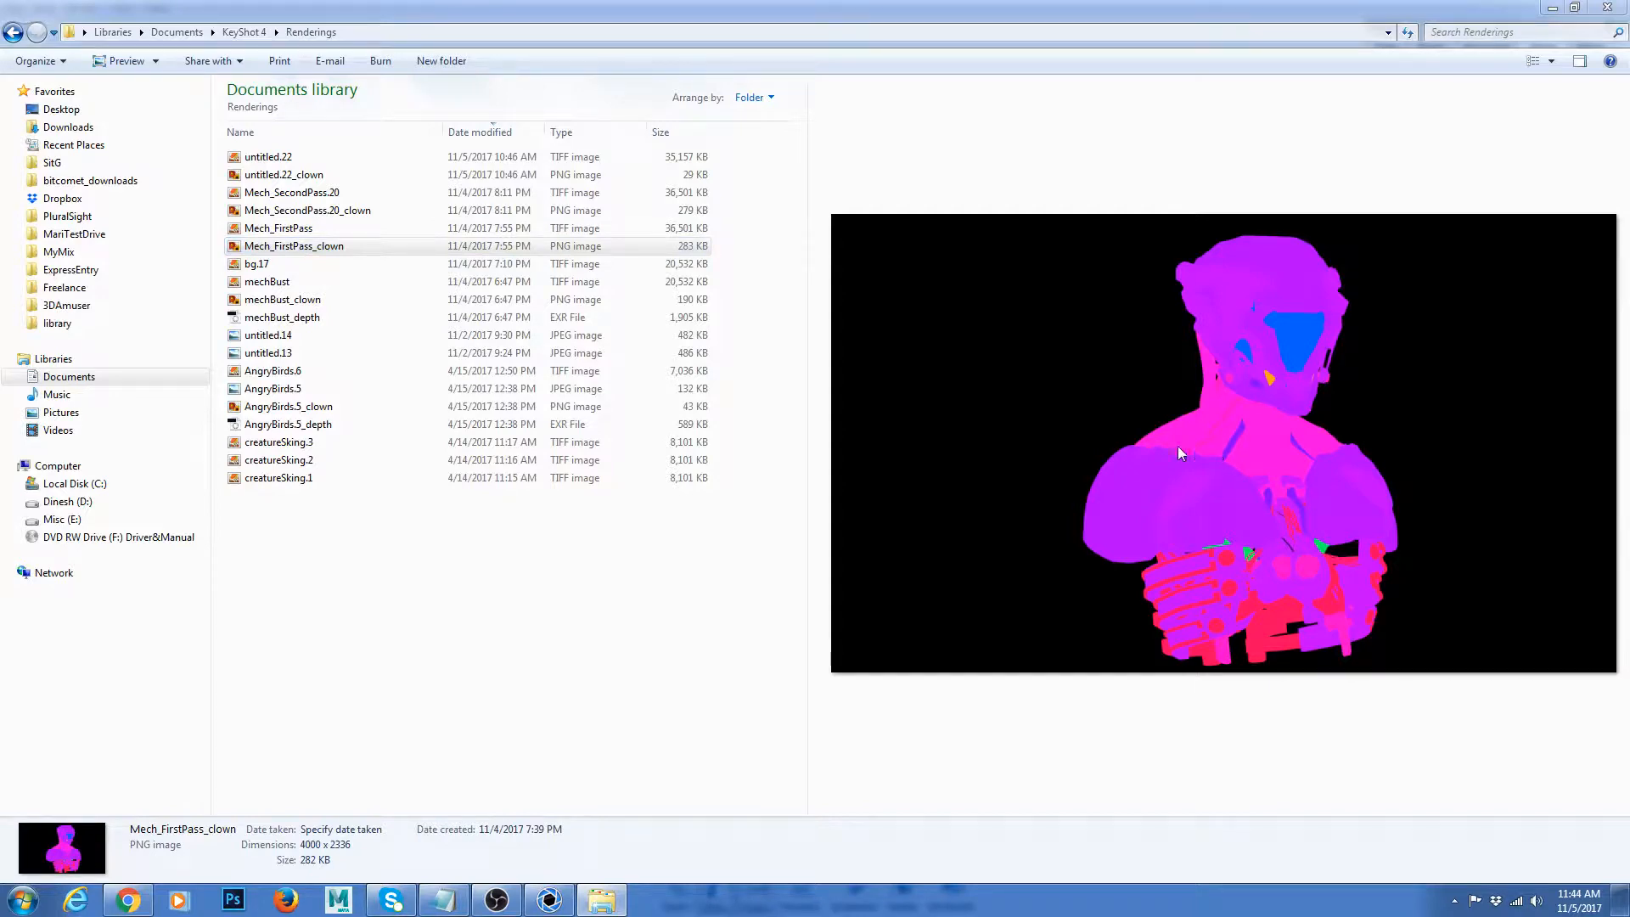
pyautogui.doubleClick(520, 246)
pyautogui.scroll(3, 911, 253)
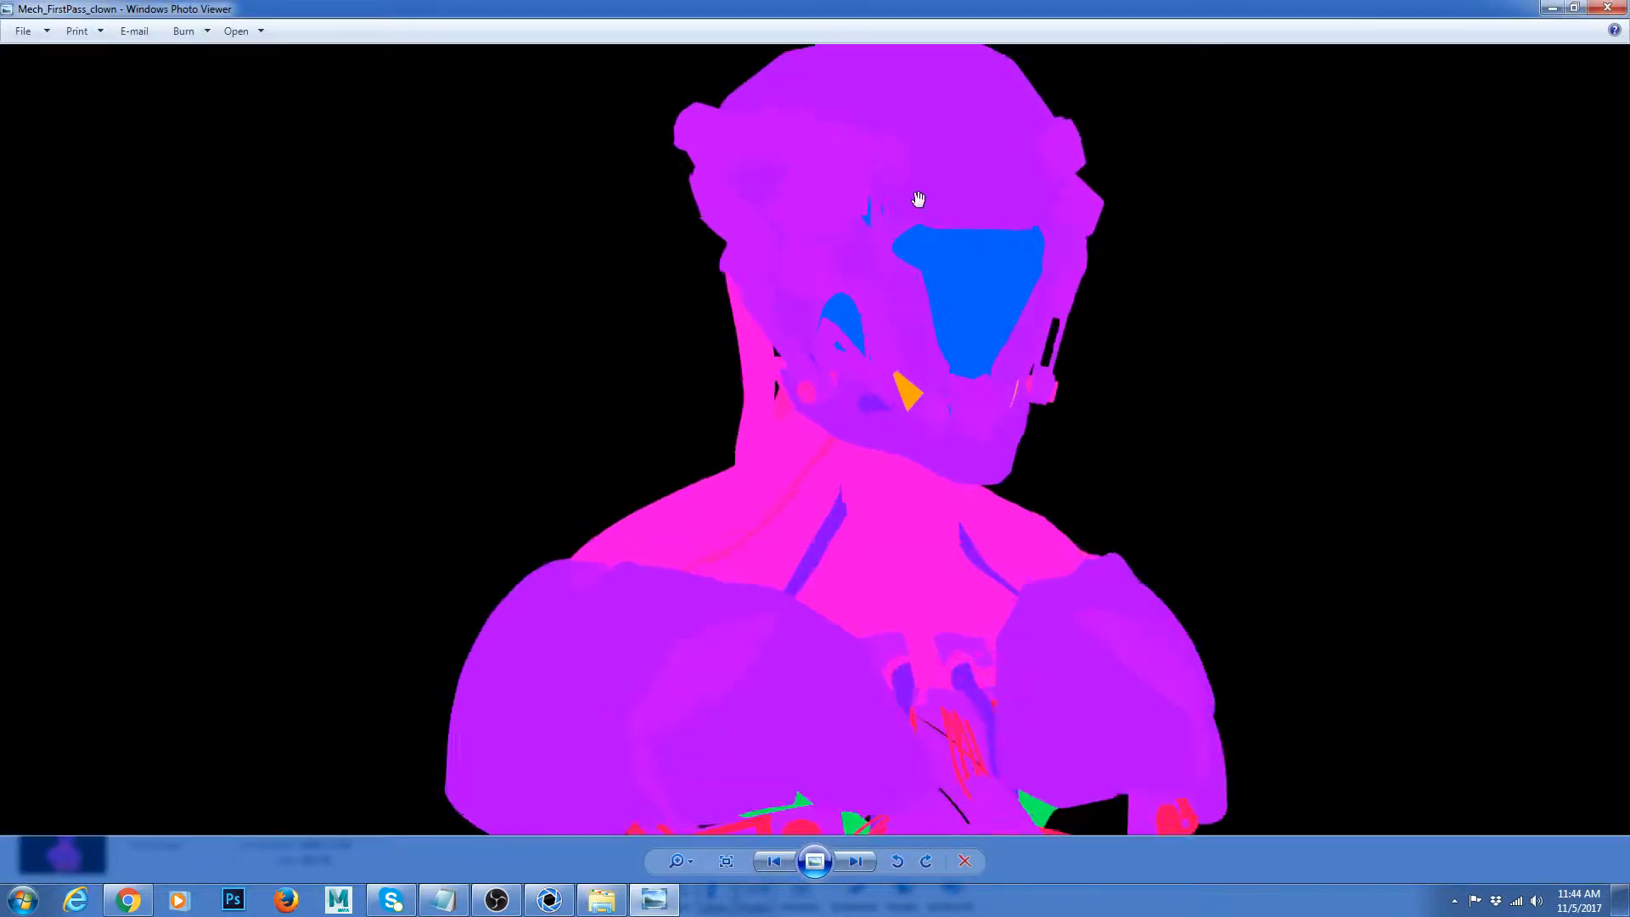
pyautogui.scroll(3, 895, 422)
pyautogui.scroll(-6, 693, 366)
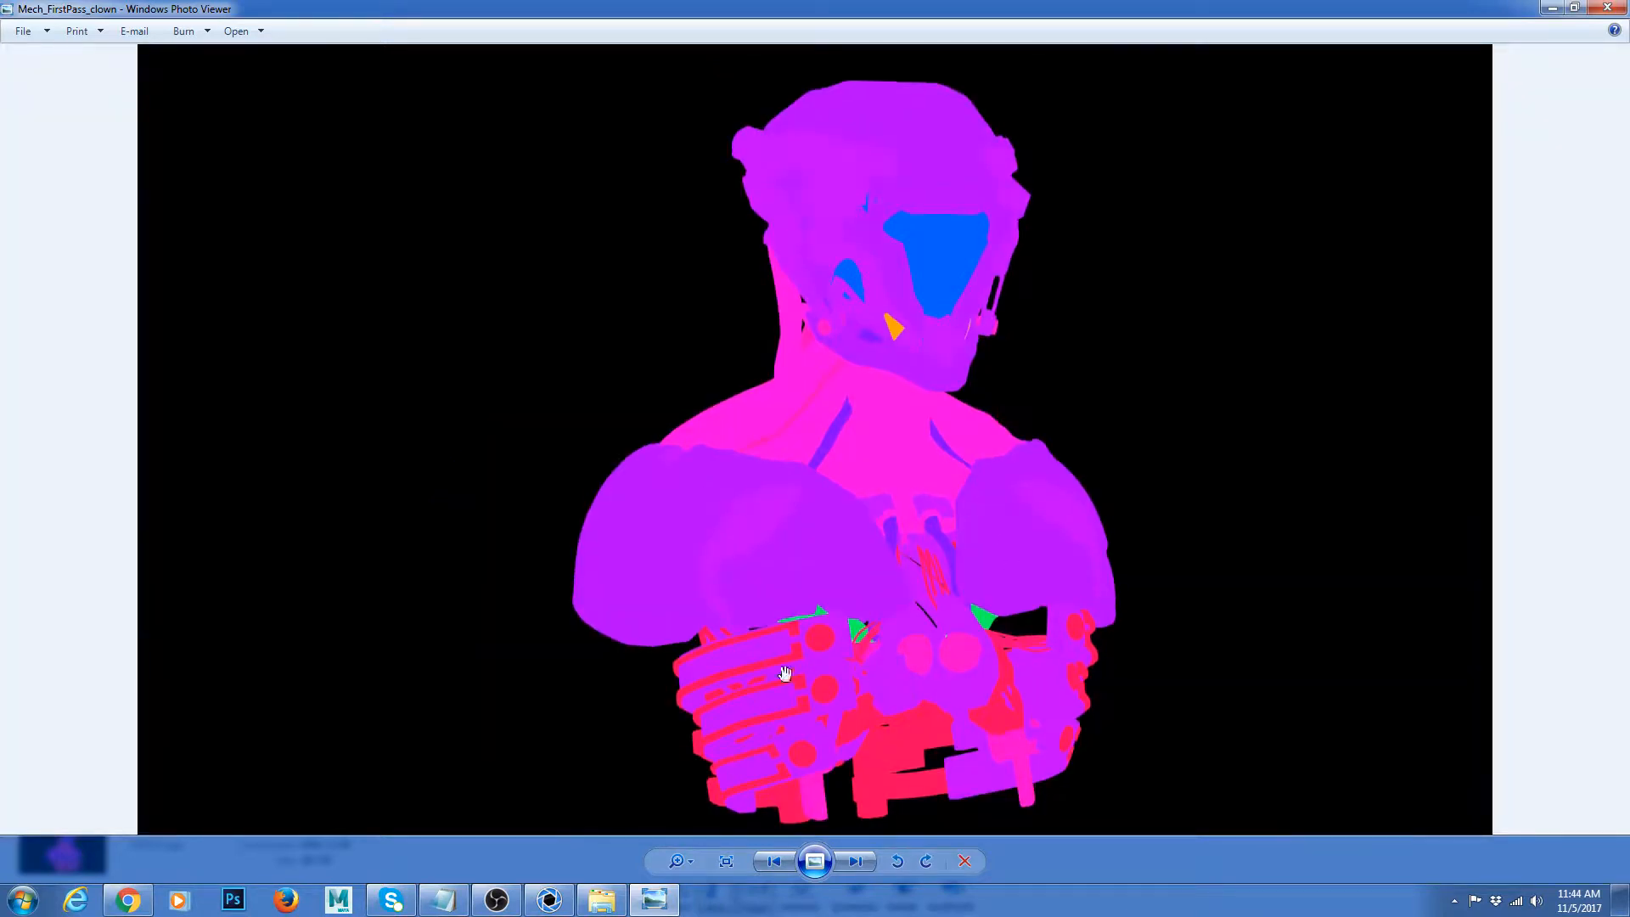
pyautogui.scroll(3, 839, 538)
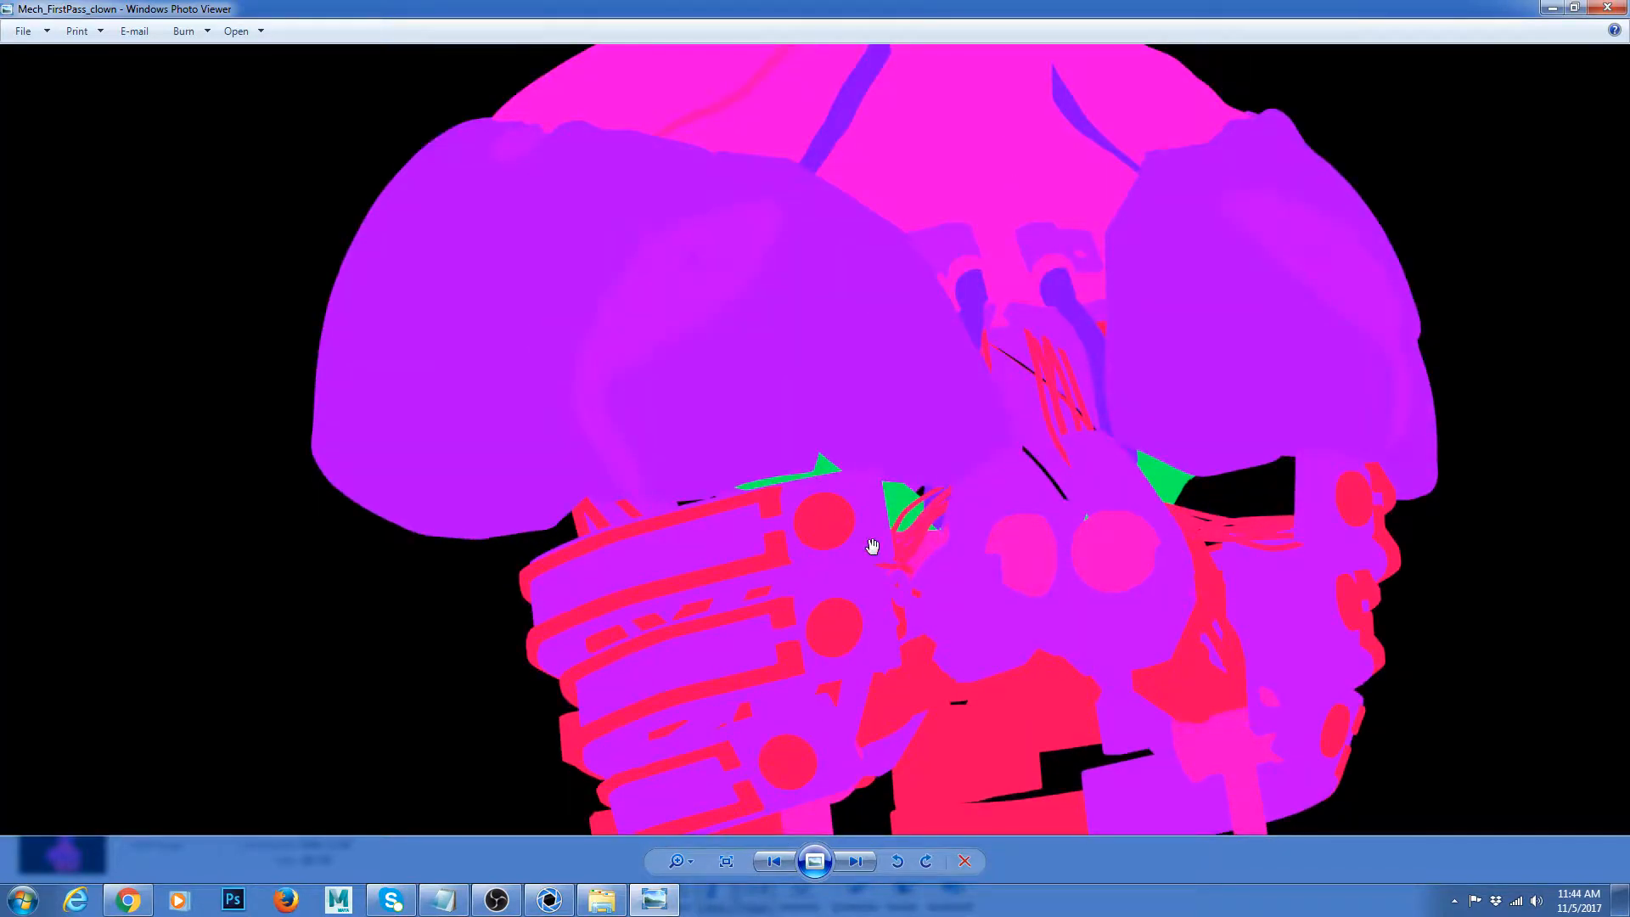
pyautogui.moveTo(1015, 259); pyautogui.dragTo(925, 603)
pyautogui.scroll(-1, 905, 419)
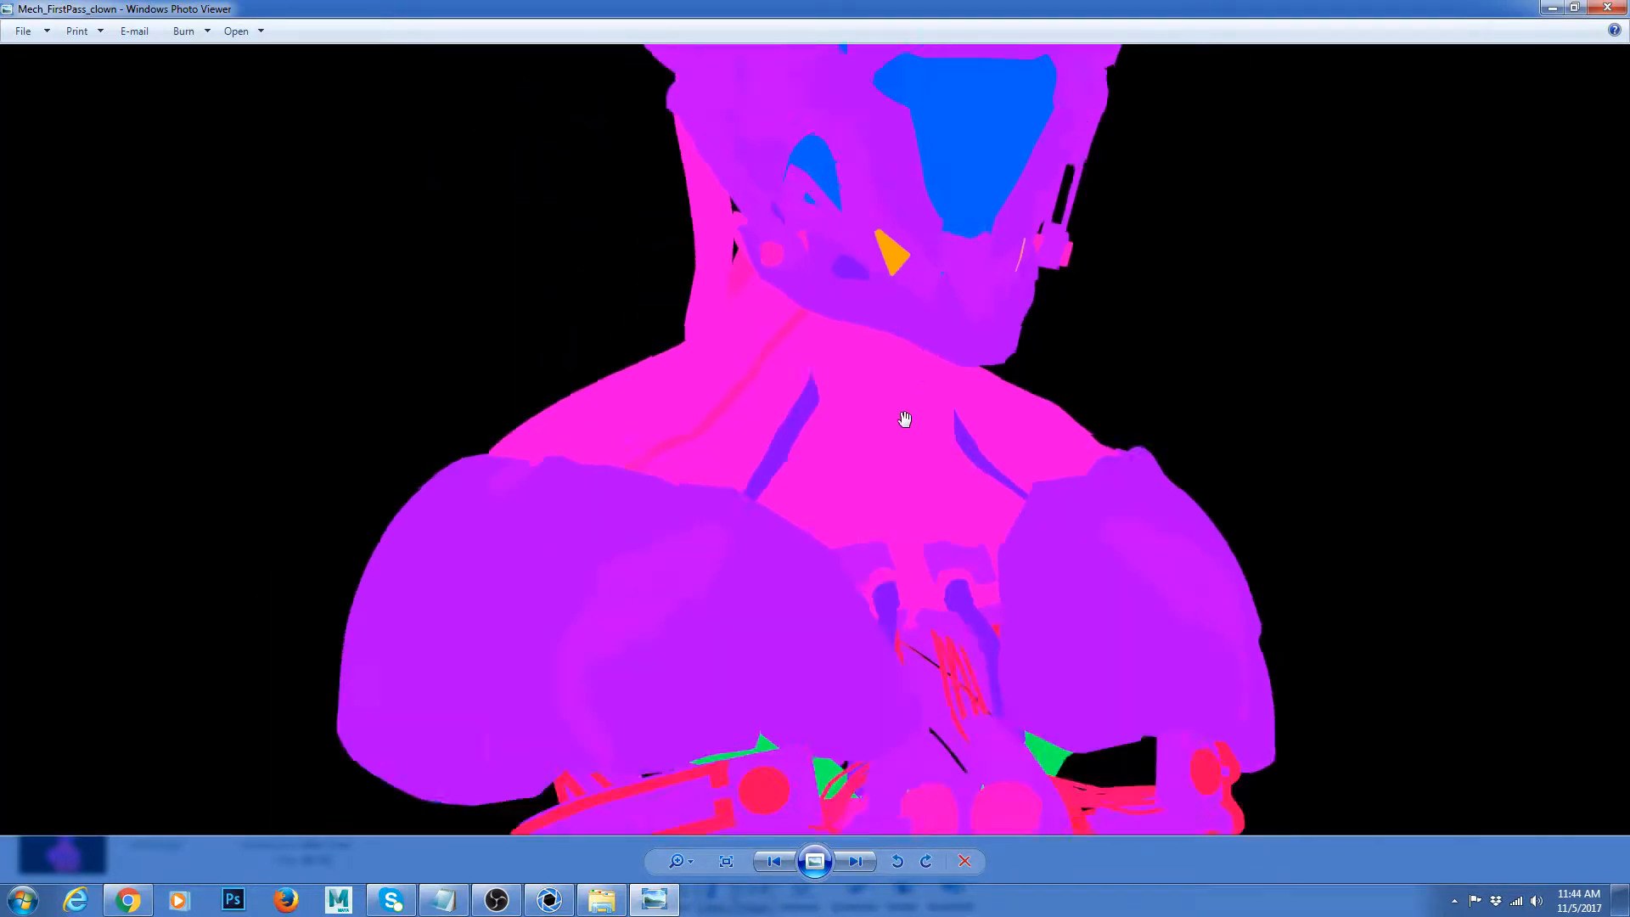
pyautogui.scroll(-2, 891, 412)
# Step: Examine the colour masks of the neck, shoulders and helmet in the clown pass, and close the image
pyautogui.scroll(4, 867, 432)
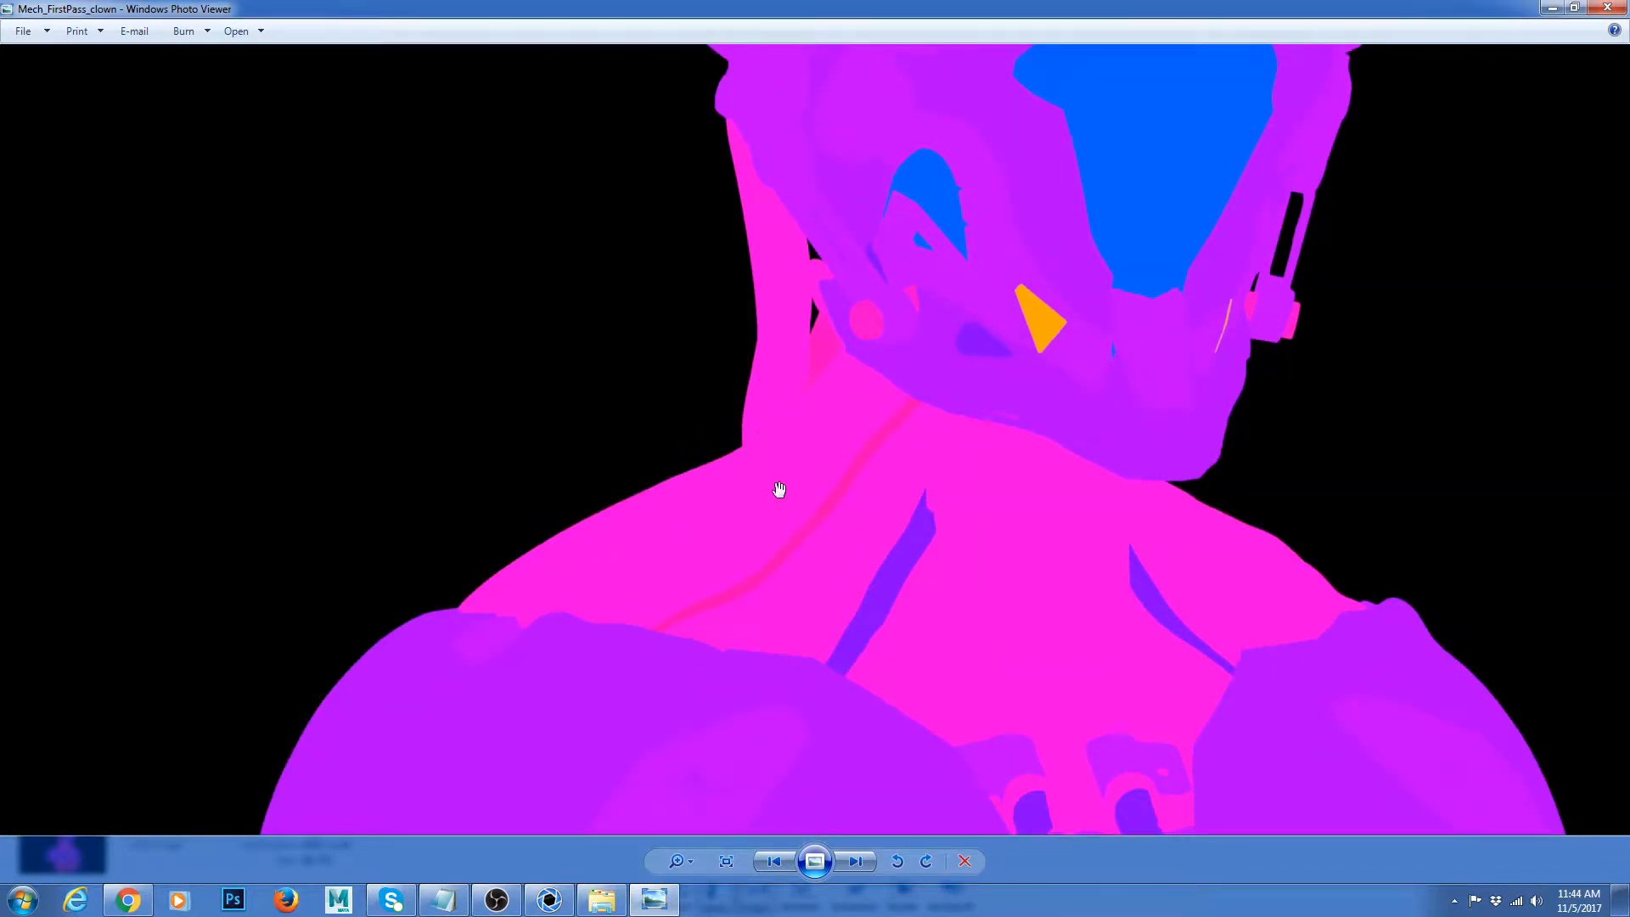
pyautogui.scroll(-1, 849, 480)
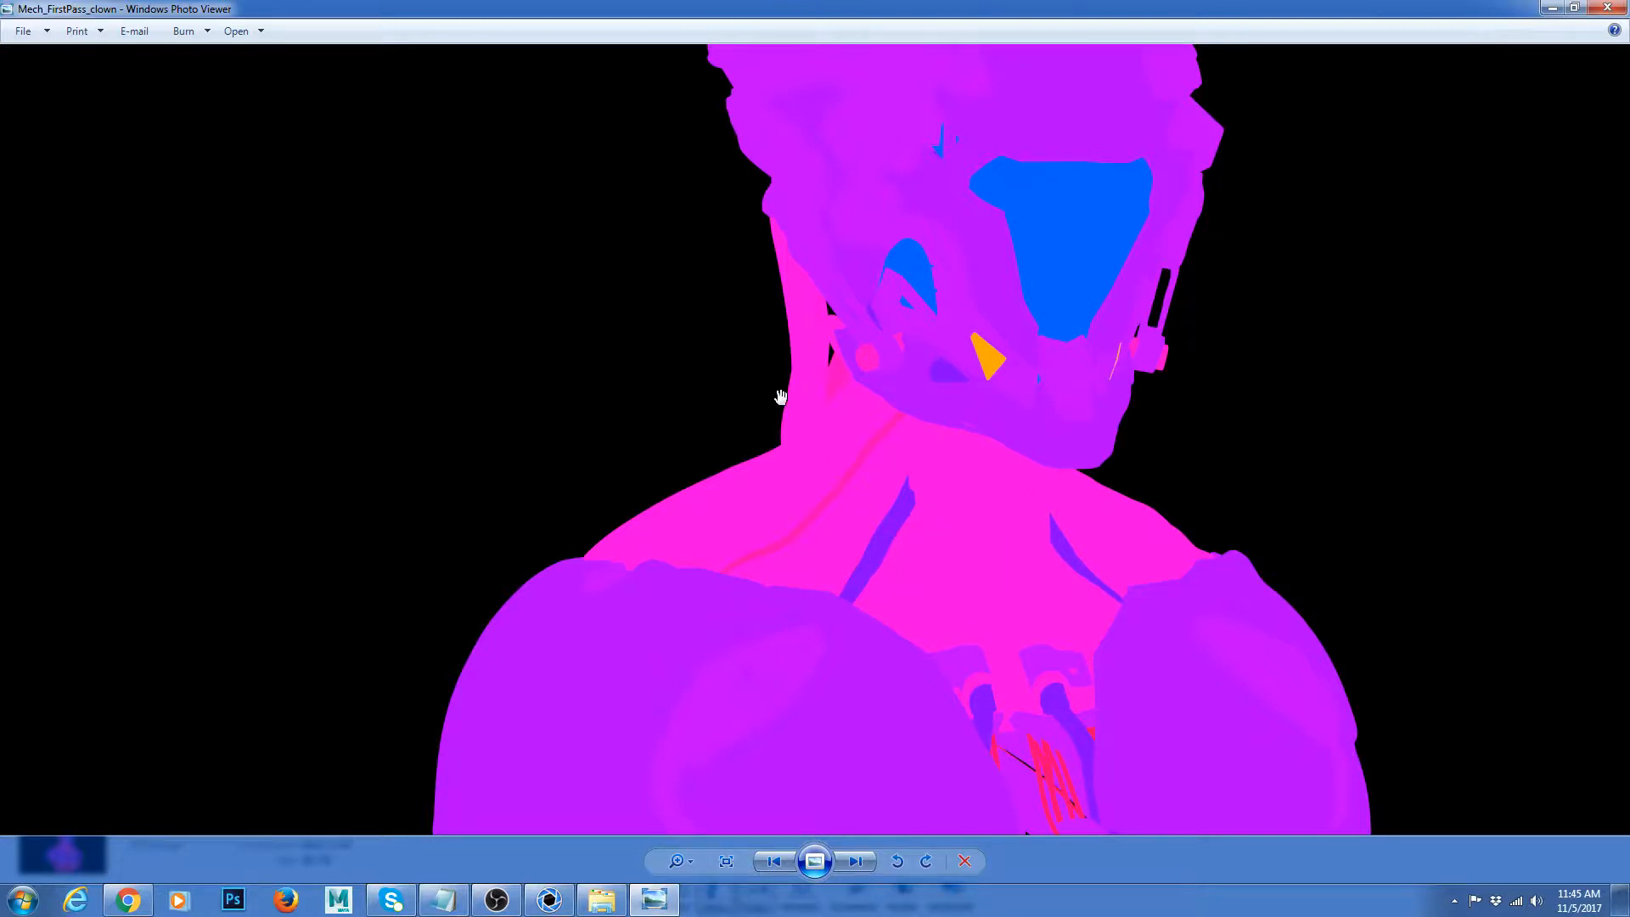
pyautogui.scroll(-1, 903, 508)
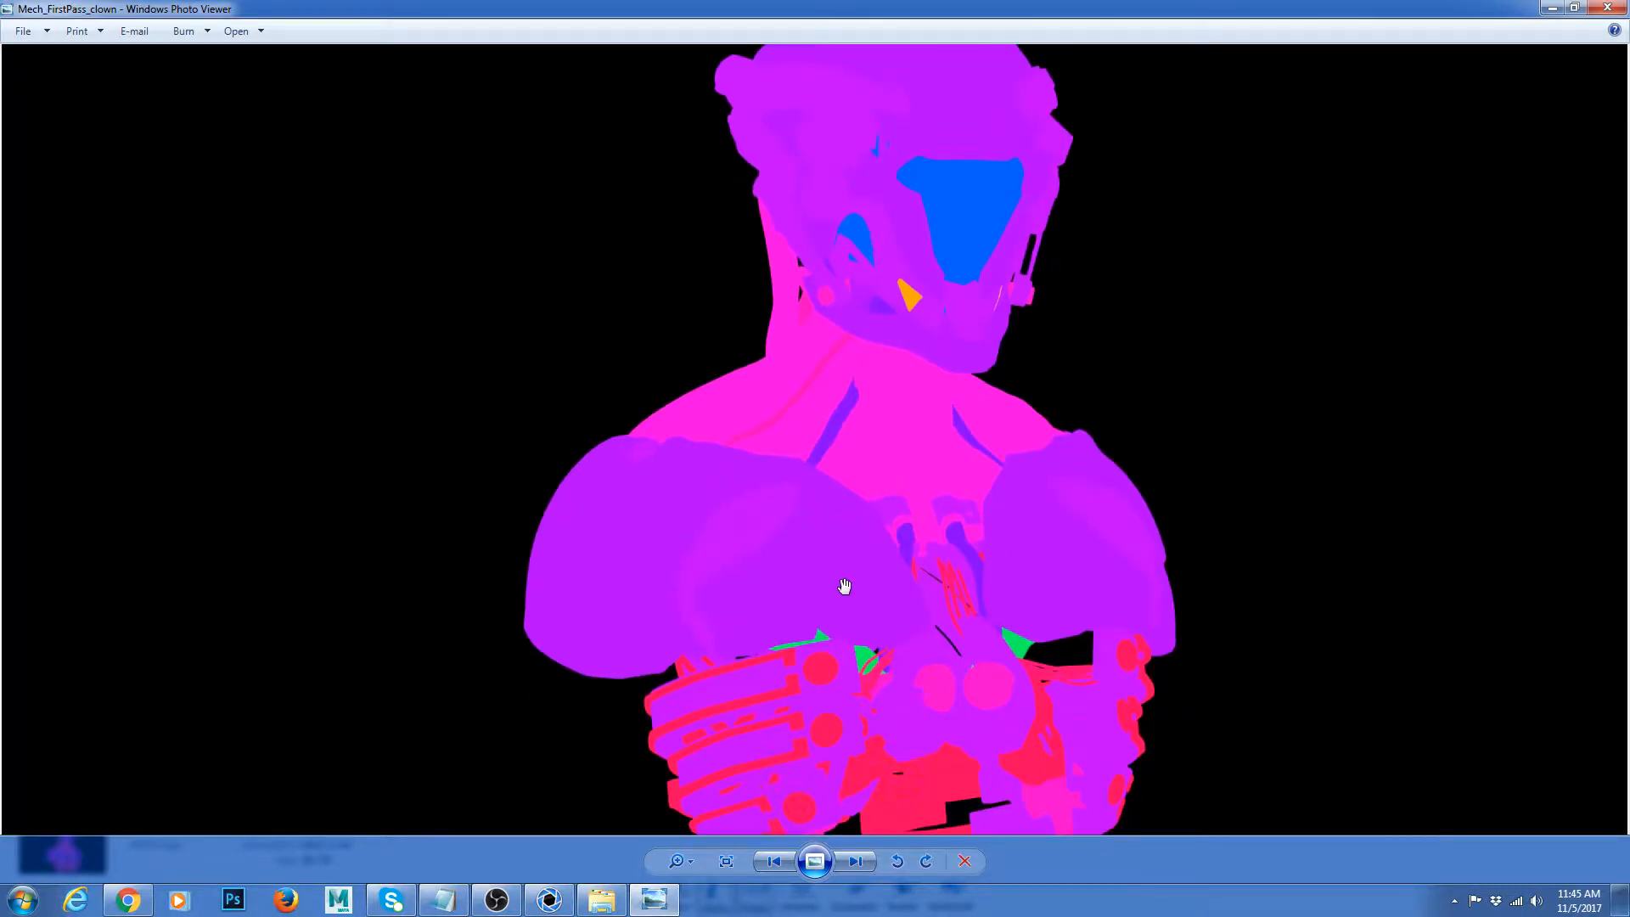
pyautogui.scroll(1, 821, 551)
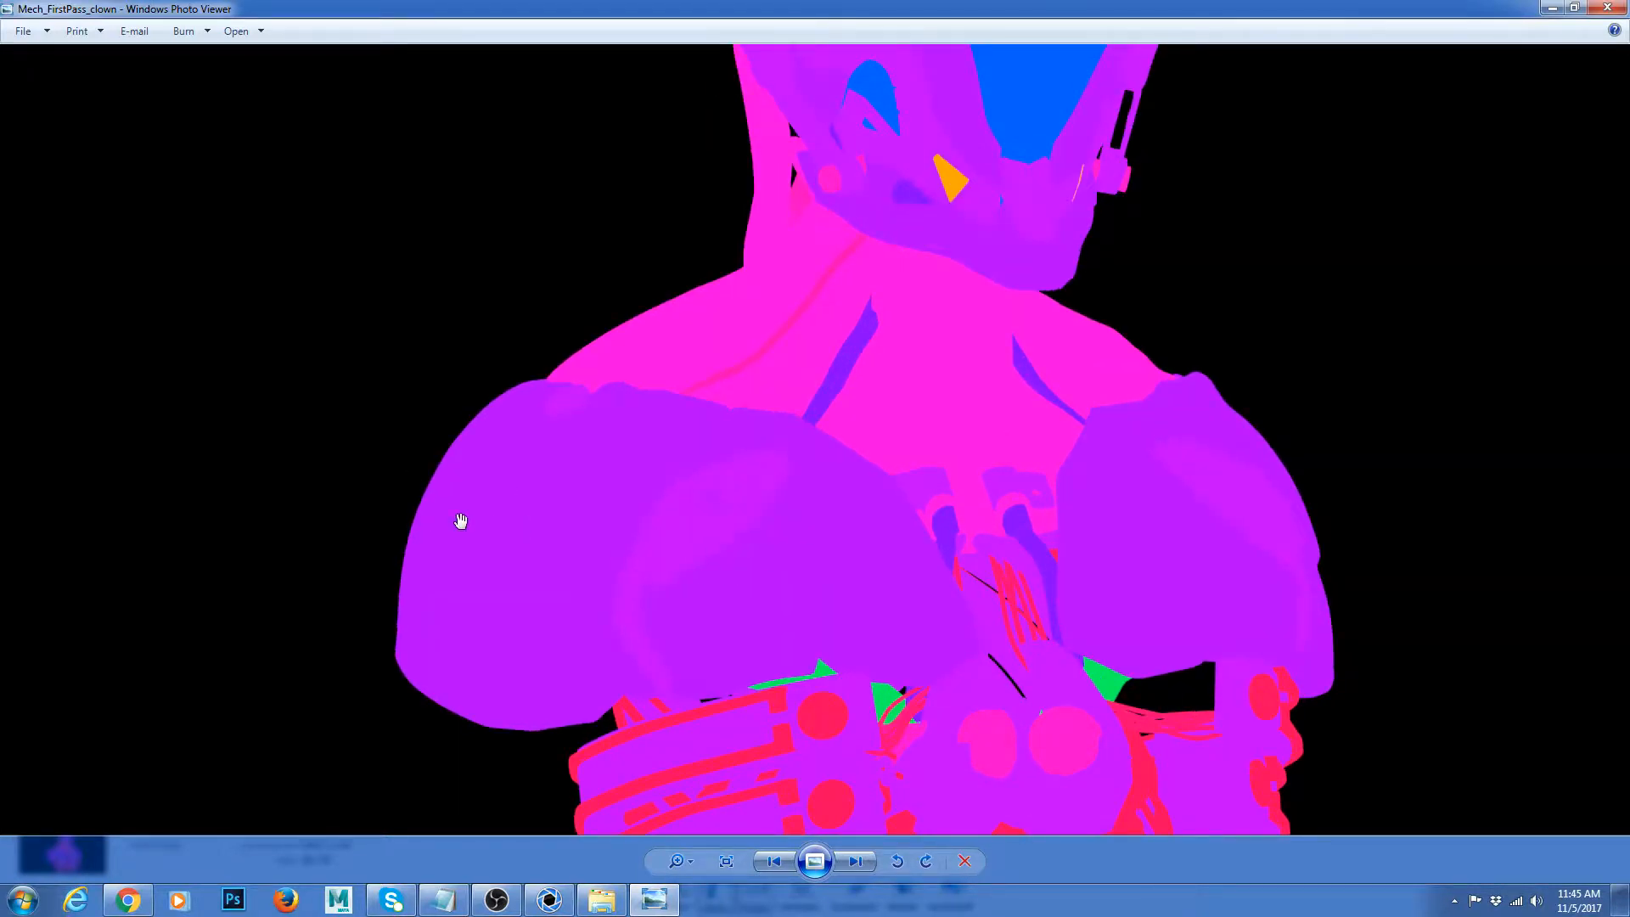
pyautogui.scroll(-1, 575, 473)
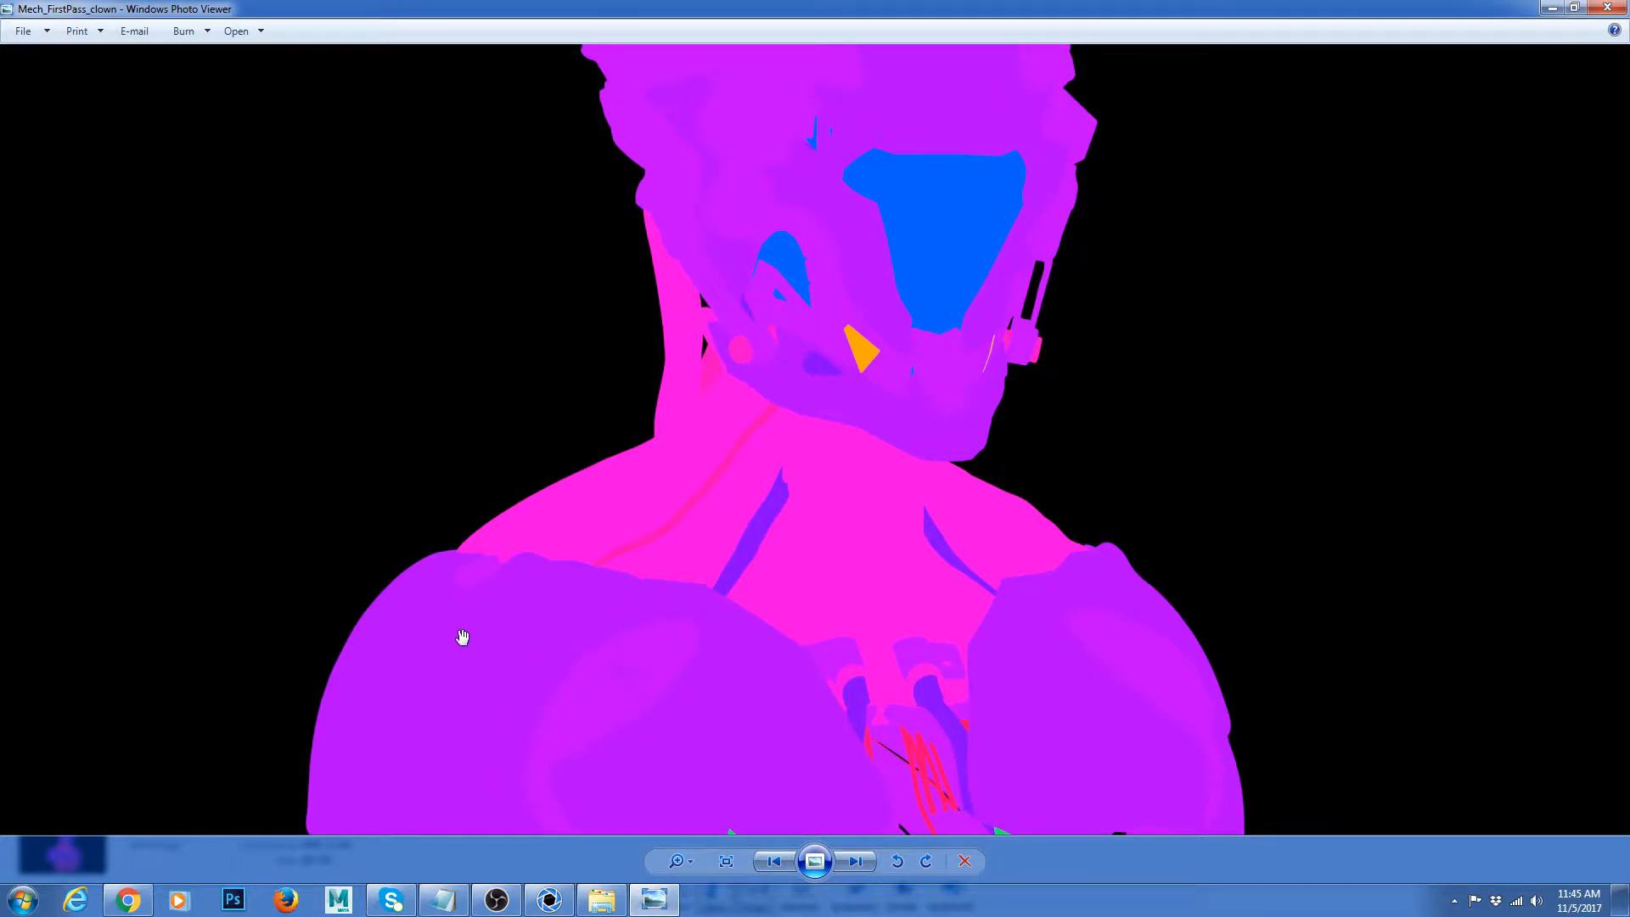
pyautogui.scroll(-1, 518, 637)
pyautogui.moveTo(535, 648); pyautogui.dragTo(488, 661)
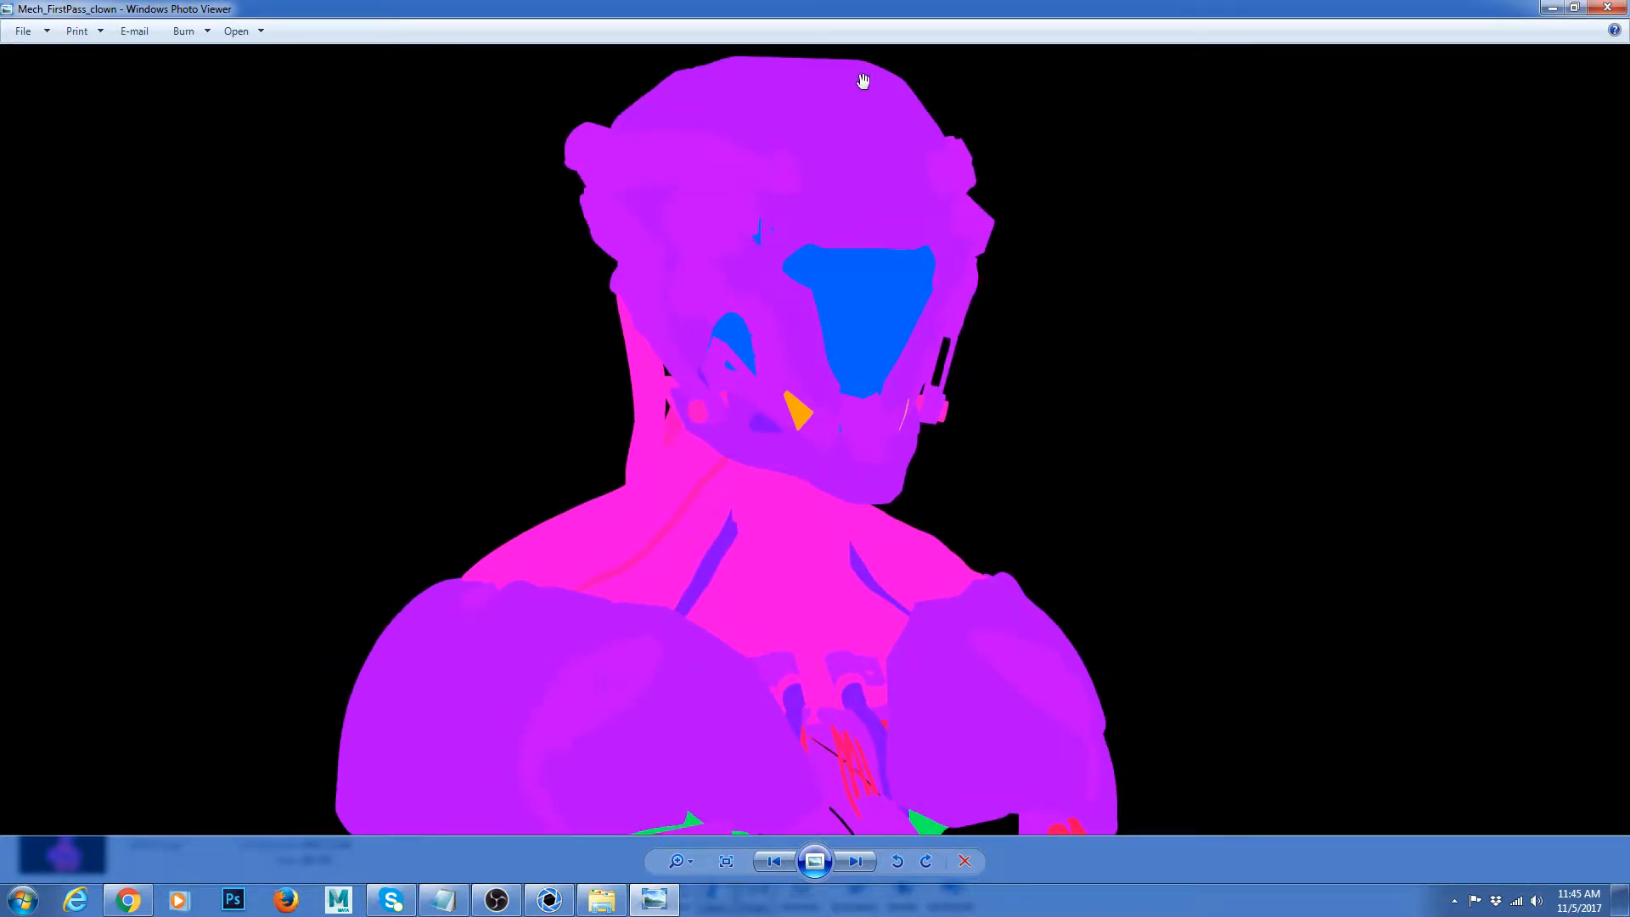
pyautogui.scroll(-2, 888, 554)
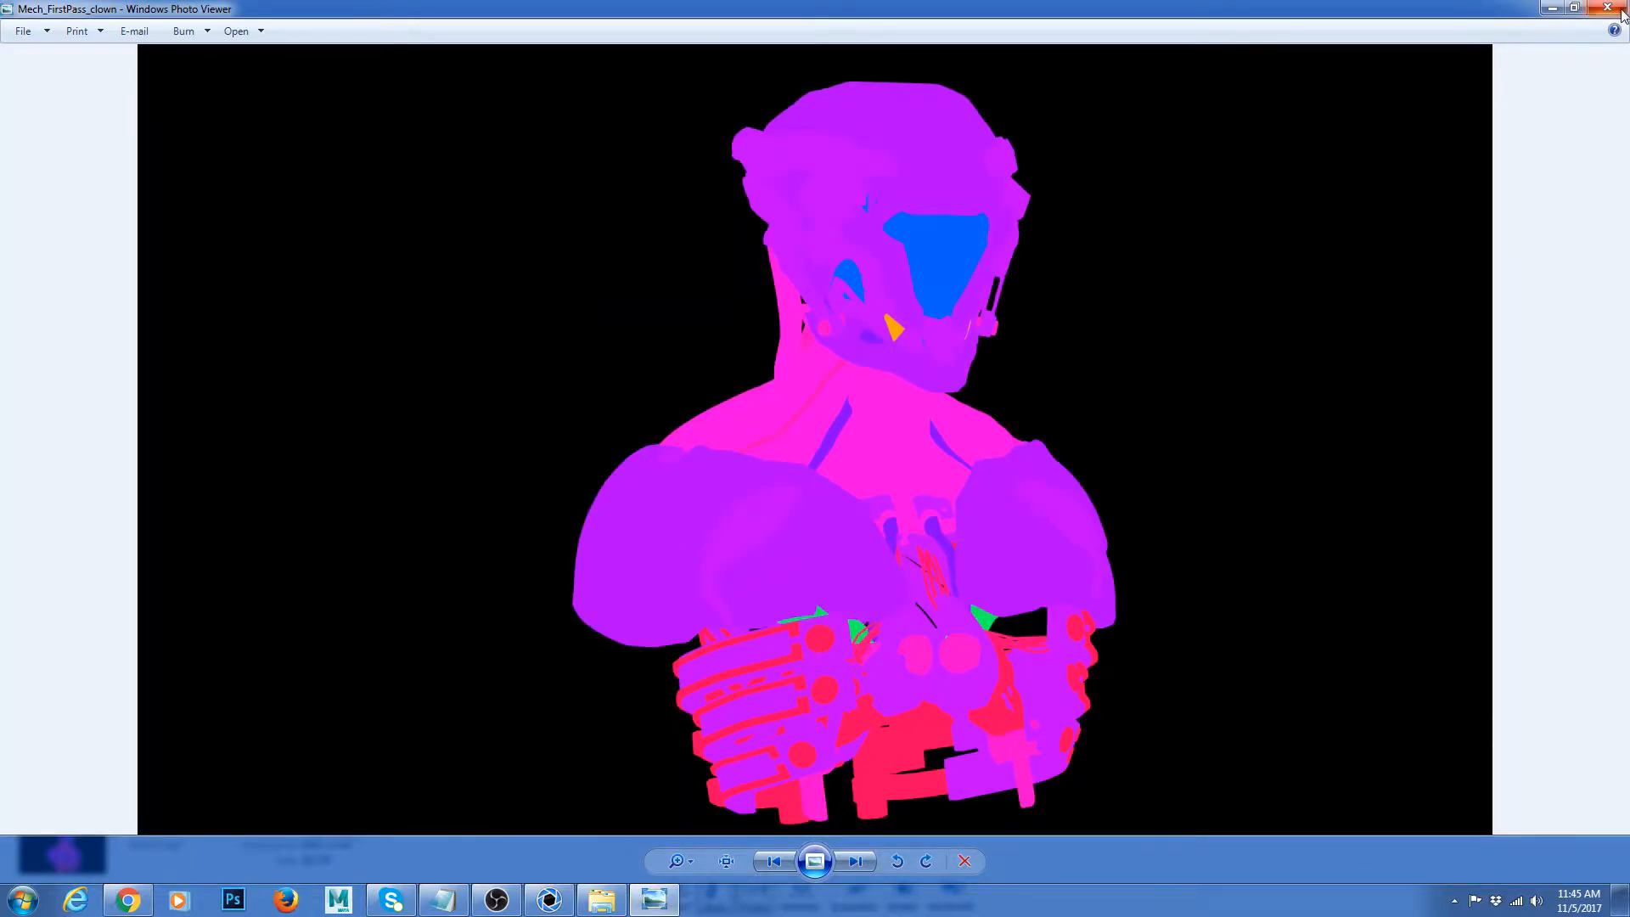
pyautogui.press('Escape')
pyautogui.click(538, 754)
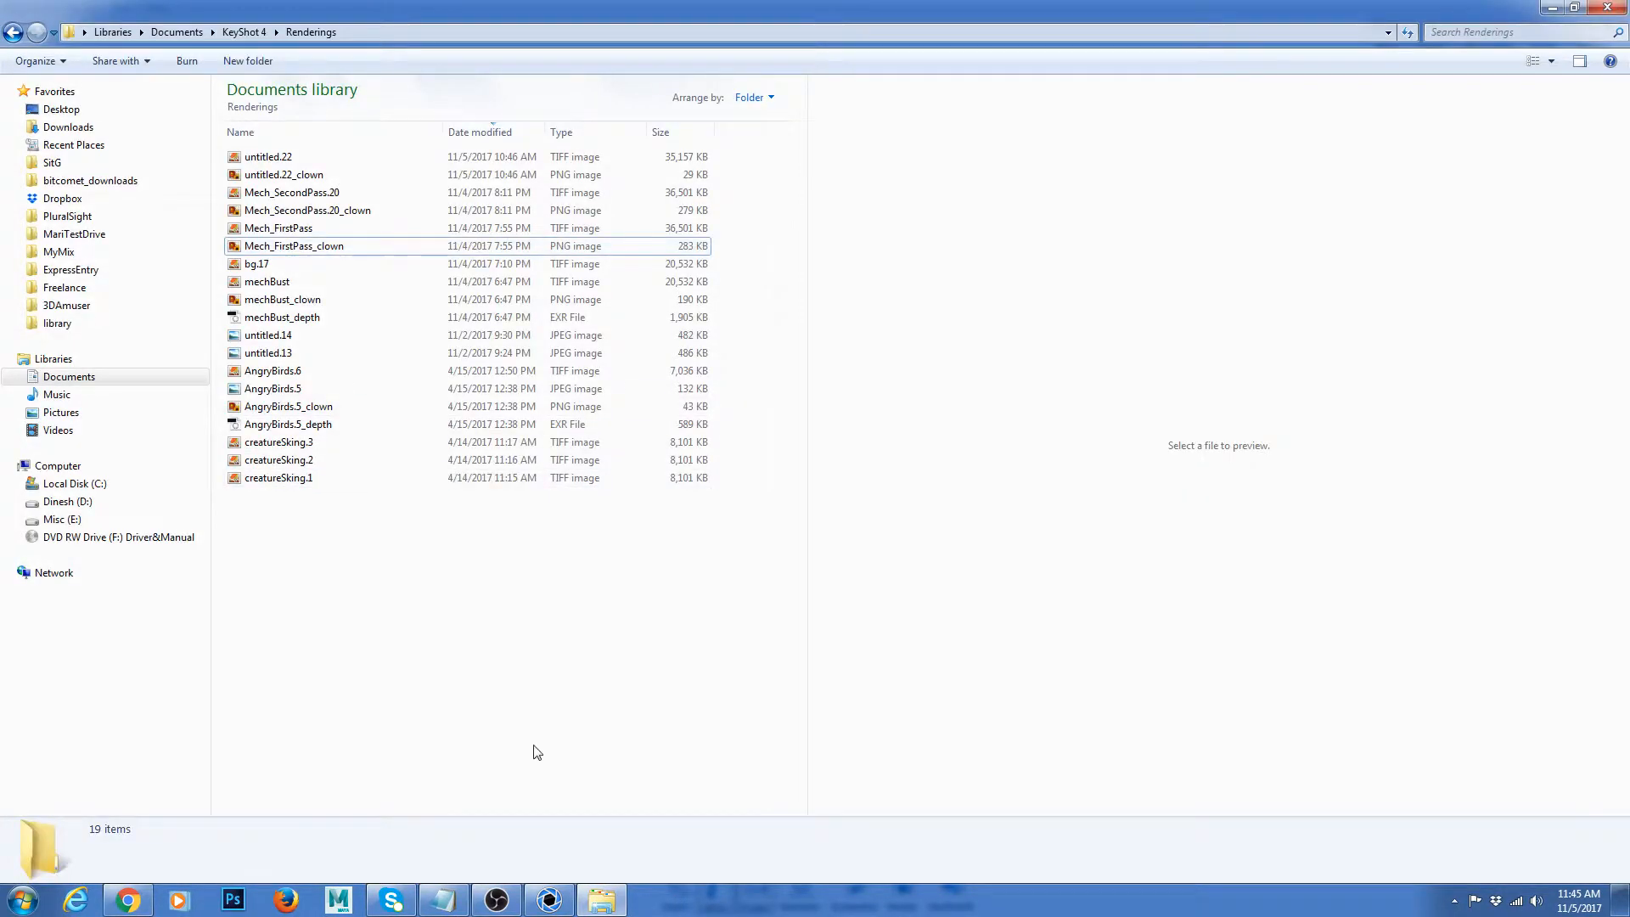
# Step: Leave the renderings folder, open the mechBust_Concept image and compare its two bust versions
pyautogui.click(551, 902)
pyautogui.moveTo(483, 14); pyautogui.dragTo(0, 414)
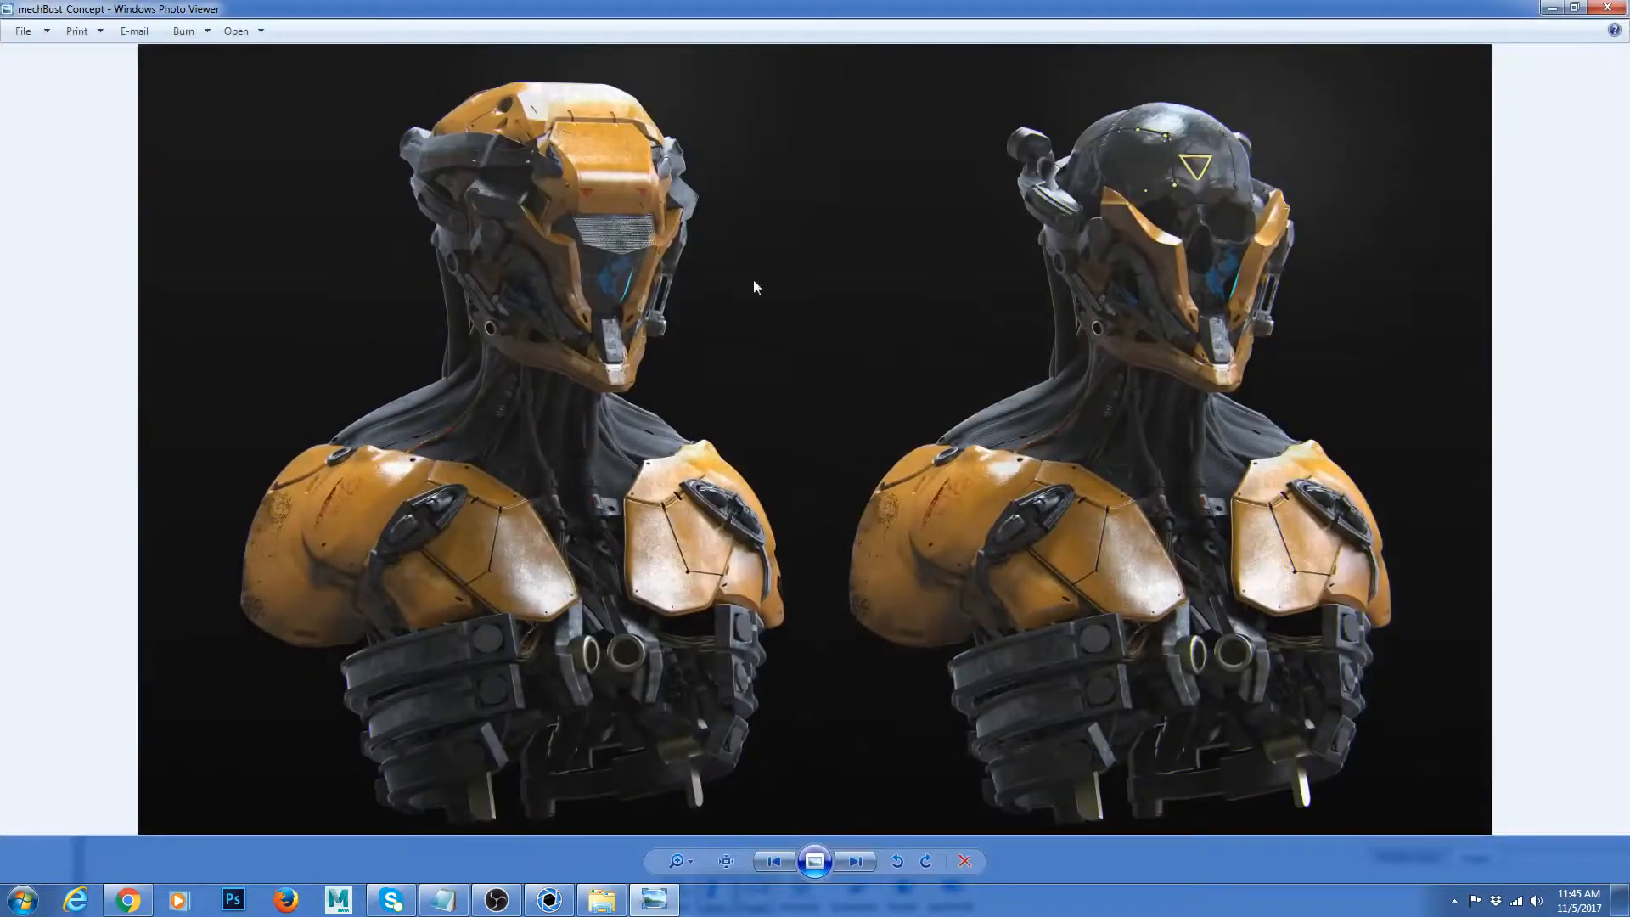
pyautogui.scroll(4, 490, 279)
pyautogui.moveTo(532, 177); pyautogui.dragTo(642, 541)
pyautogui.scroll(-4, 651, 447)
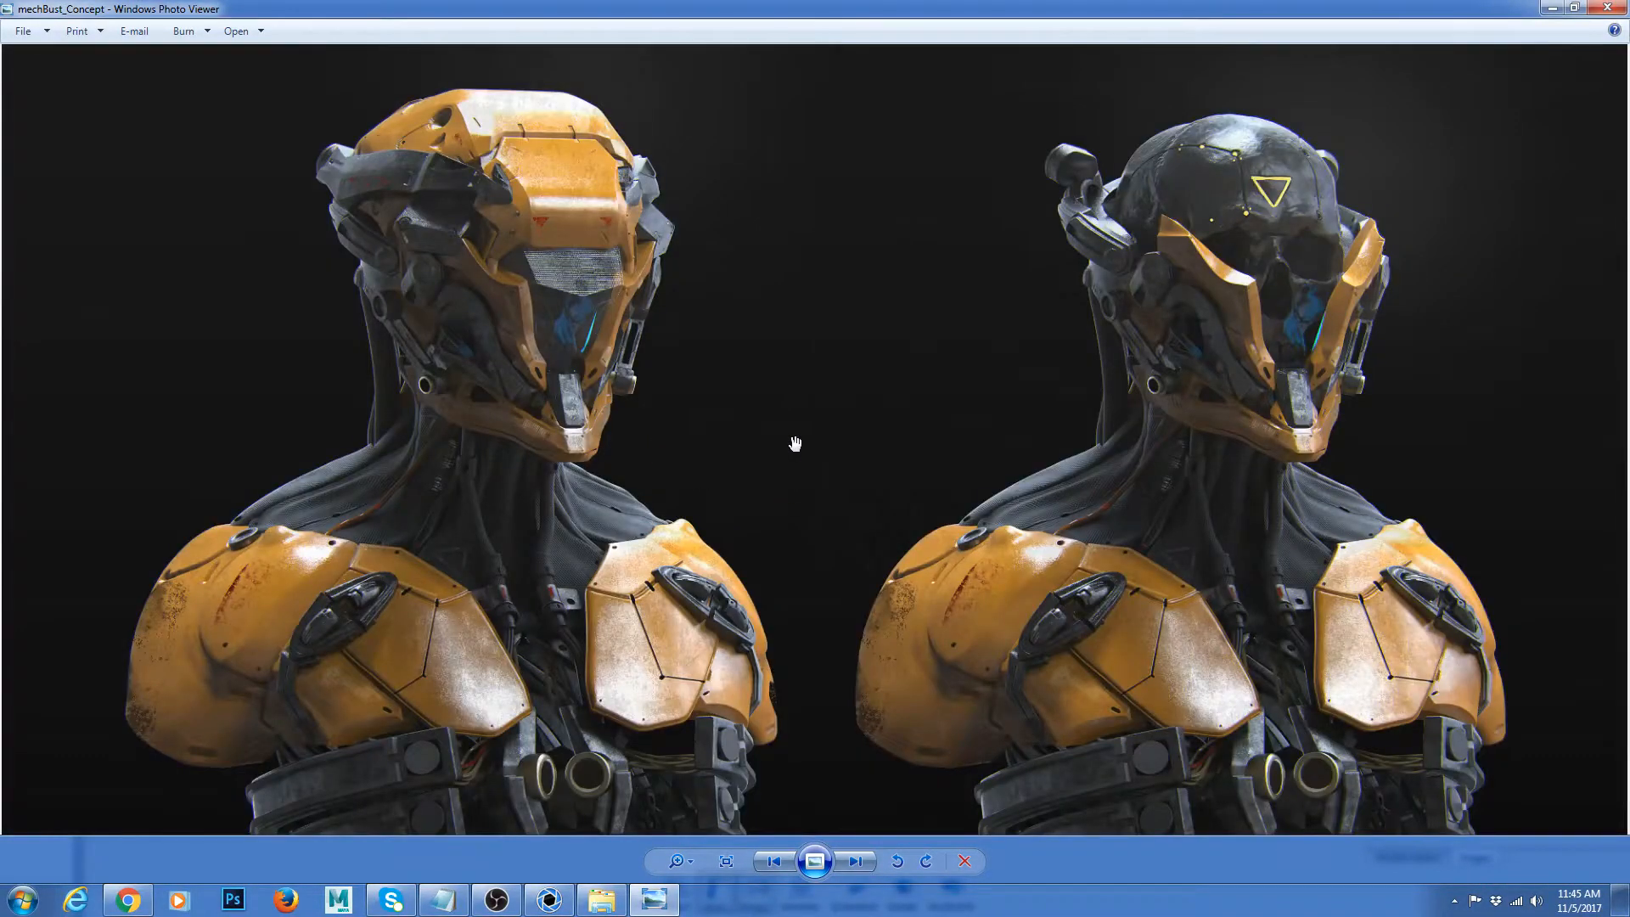
# Step: Examine the helmet, jaw, neck and chest plate details of the closed-helmet bust in the concept image
pyautogui.scroll(2, 538, 342)
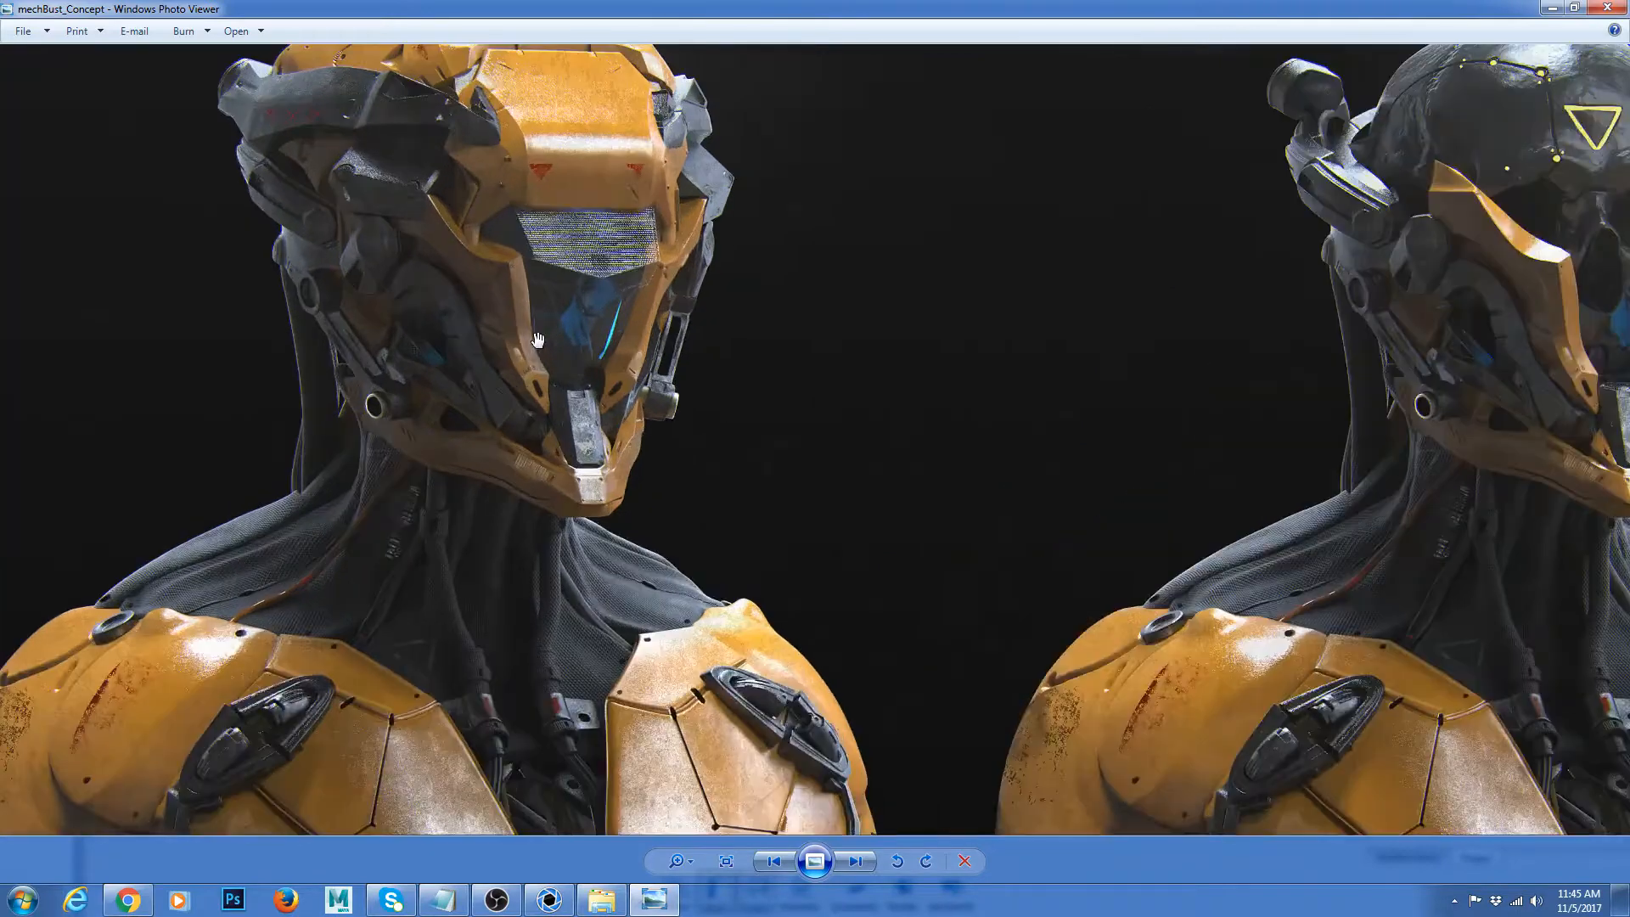
pyautogui.moveTo(507, 293); pyautogui.dragTo(557, 425)
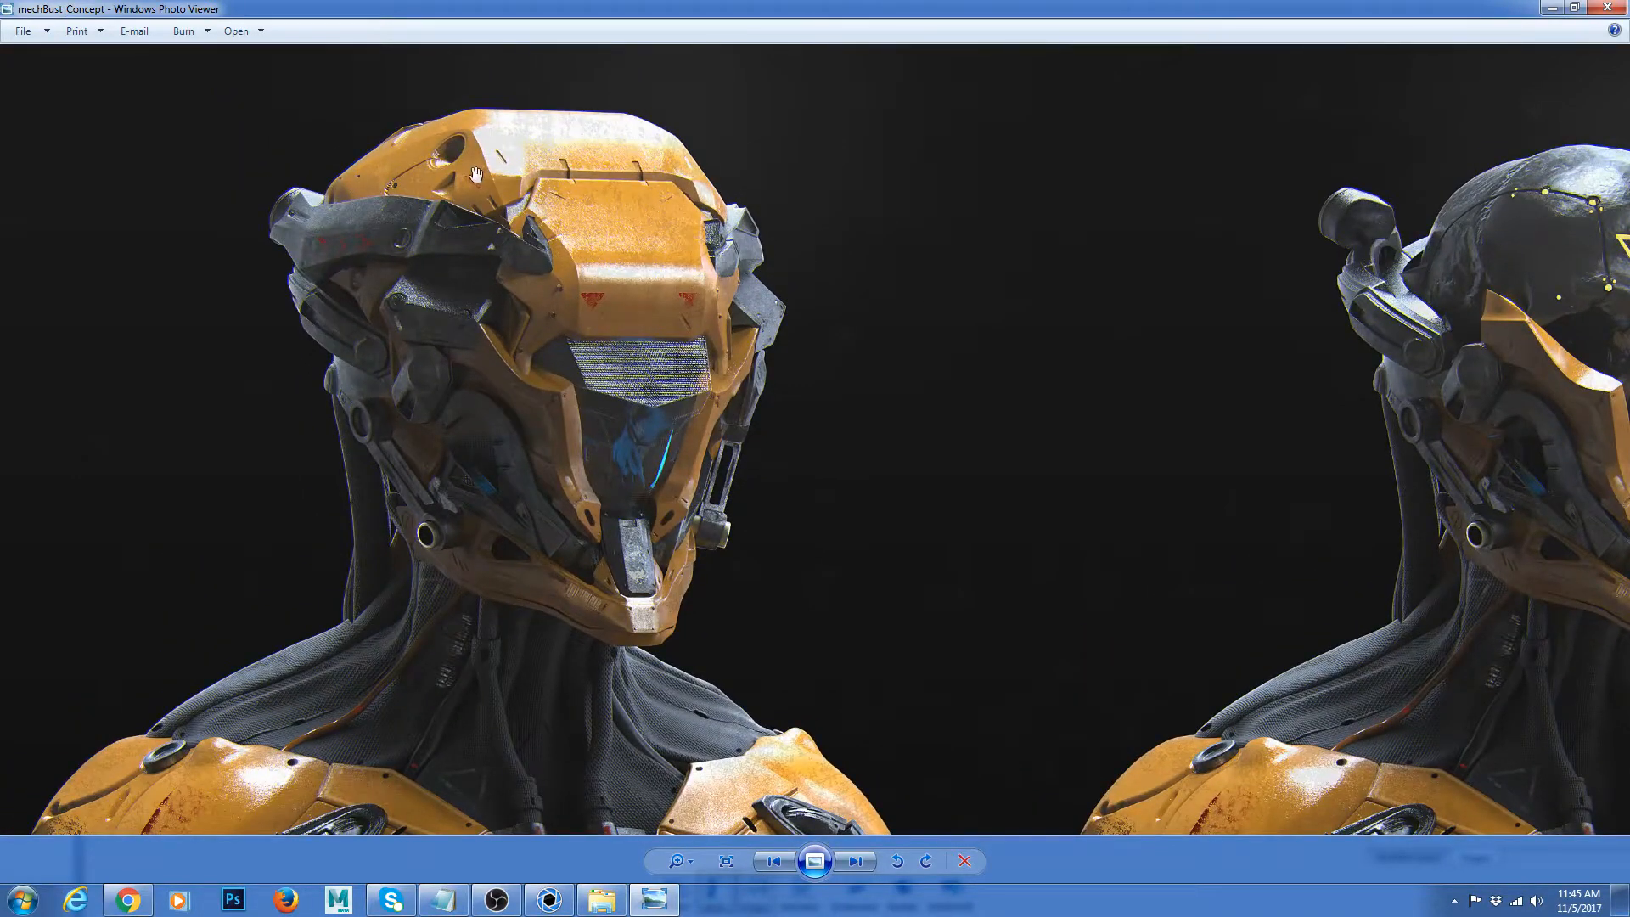
pyautogui.moveTo(548, 574); pyautogui.dragTo(528, 335)
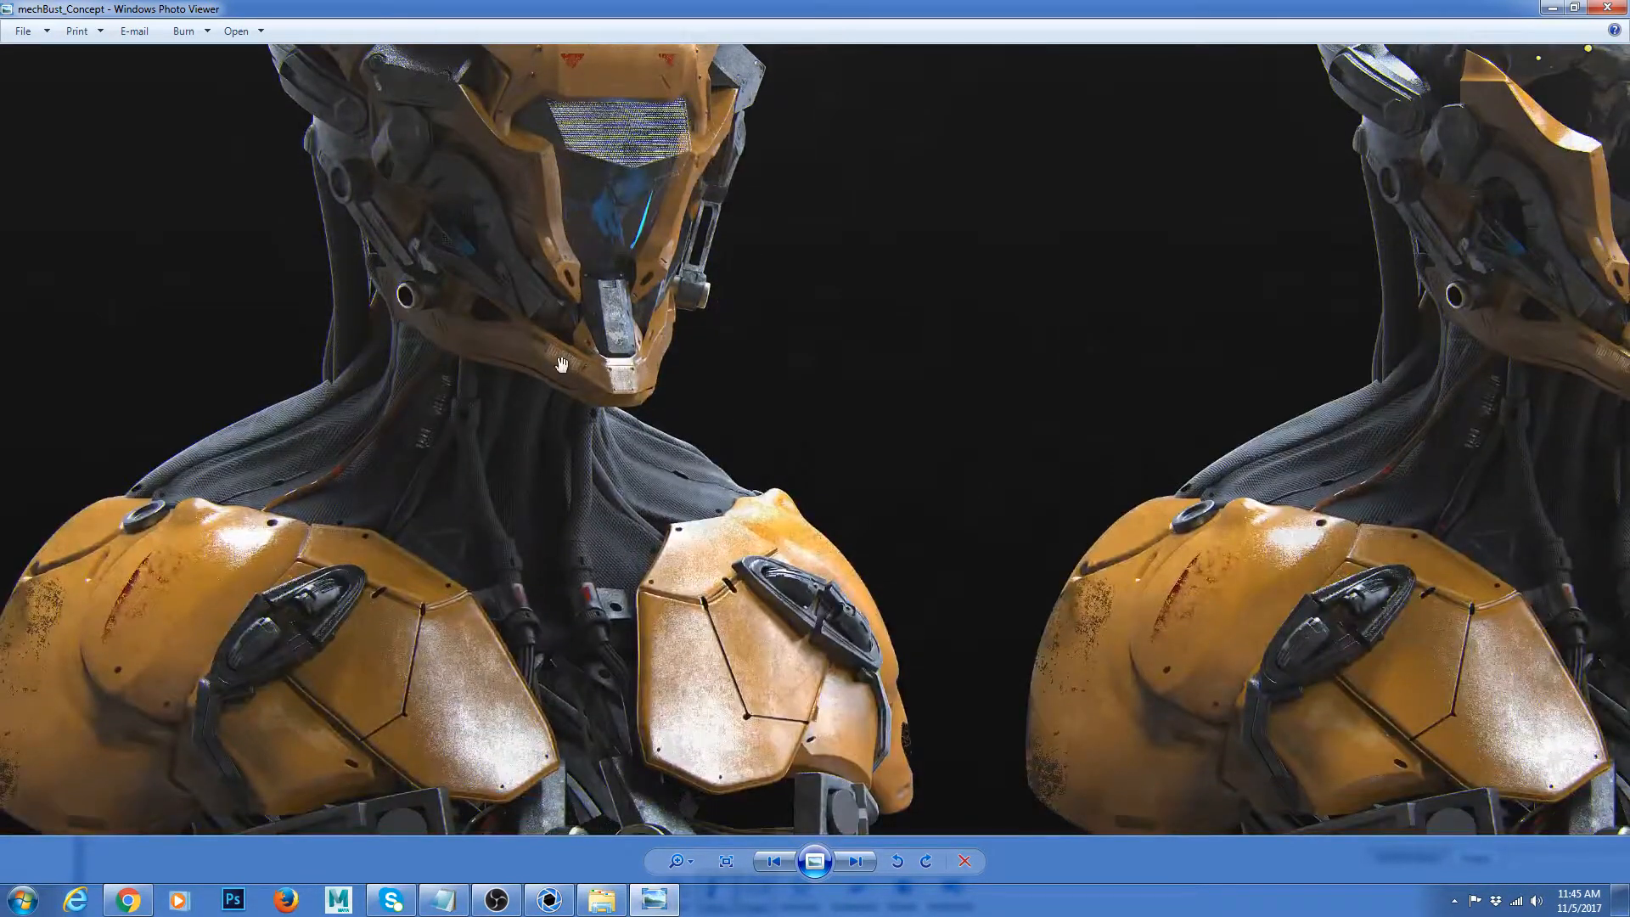
pyautogui.scroll(4, 601, 386)
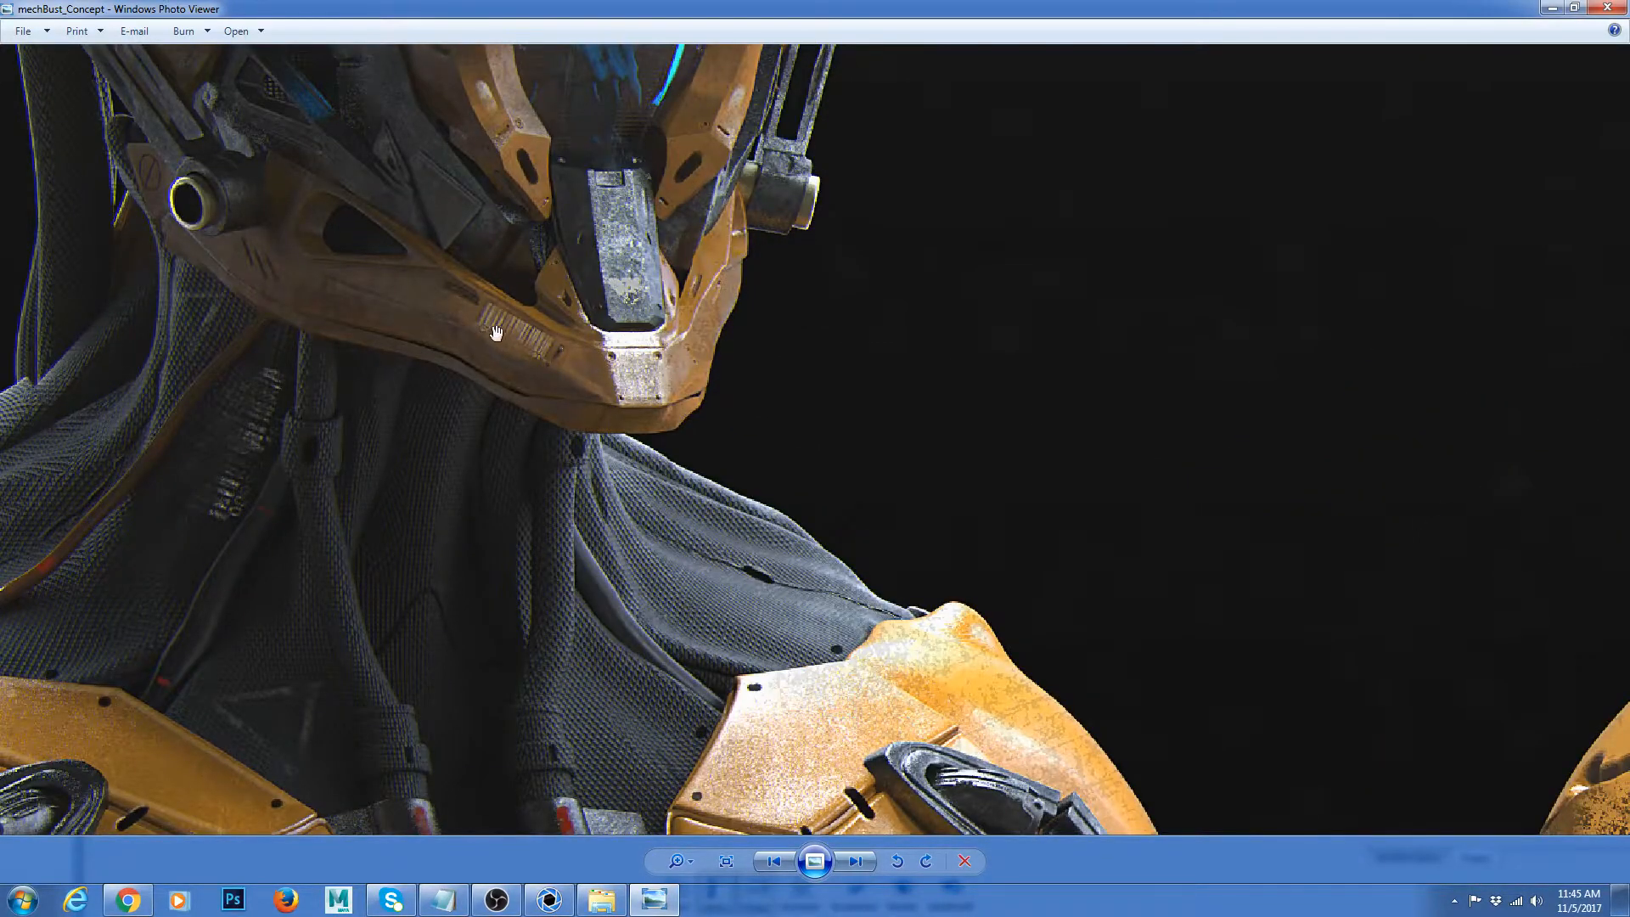
pyautogui.scroll(-4, 643, 290)
pyautogui.scroll(2, 648, 429)
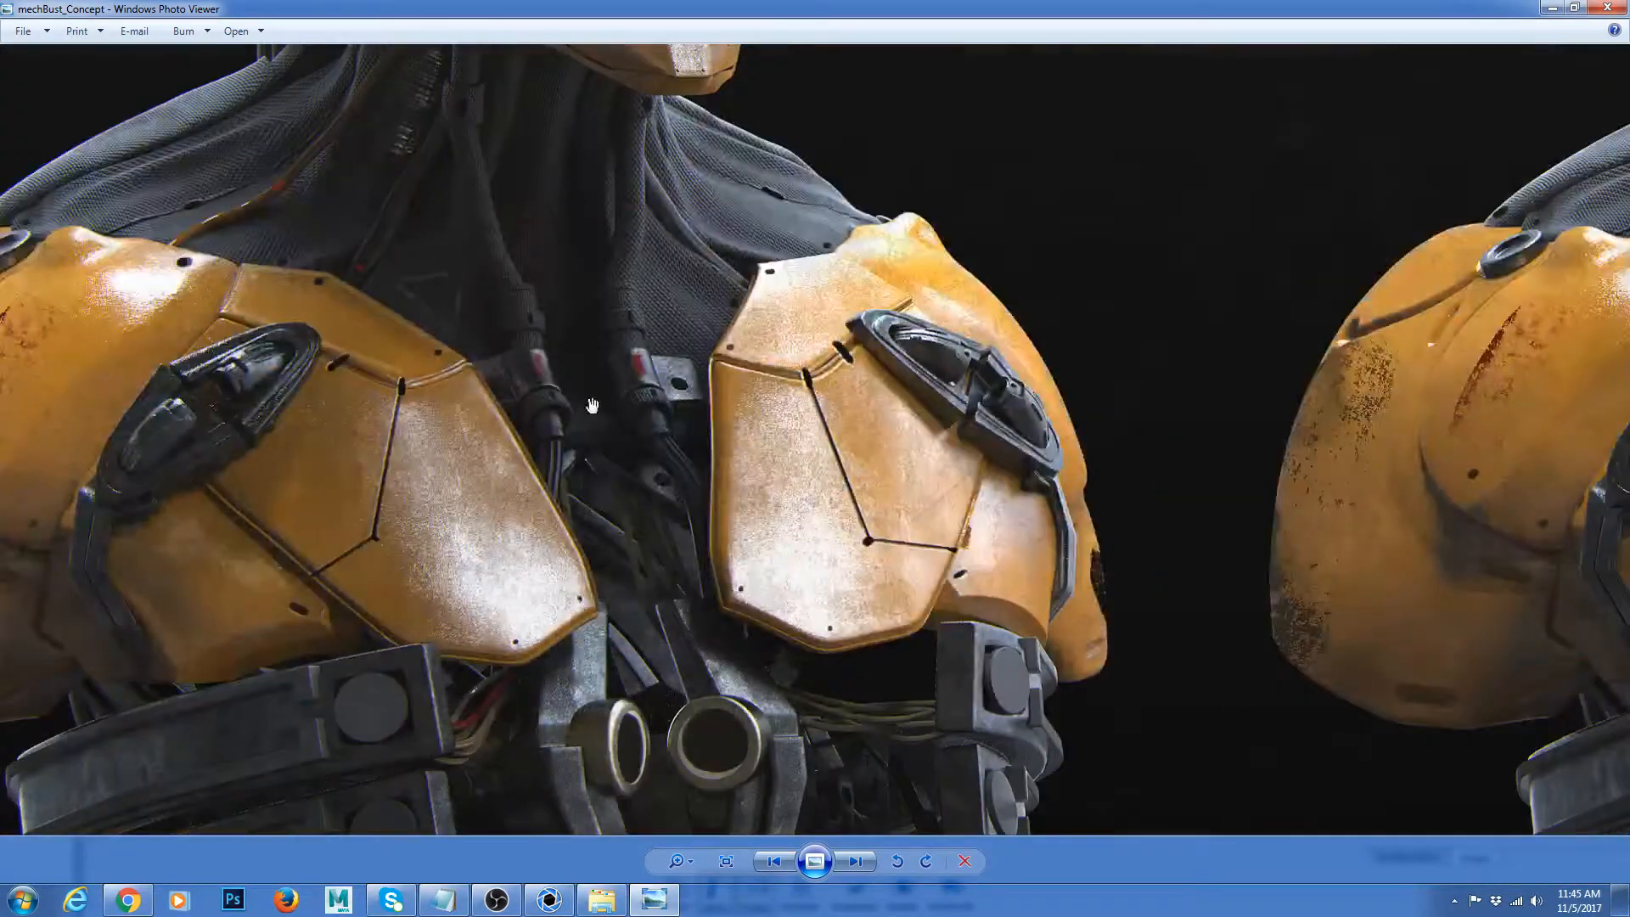
# Step: Examine the orange chest plates, shoulder armour and torso mechanics in the concept image, and compare both complete busts
pyautogui.moveTo(406, 506); pyautogui.dragTo(654, 406)
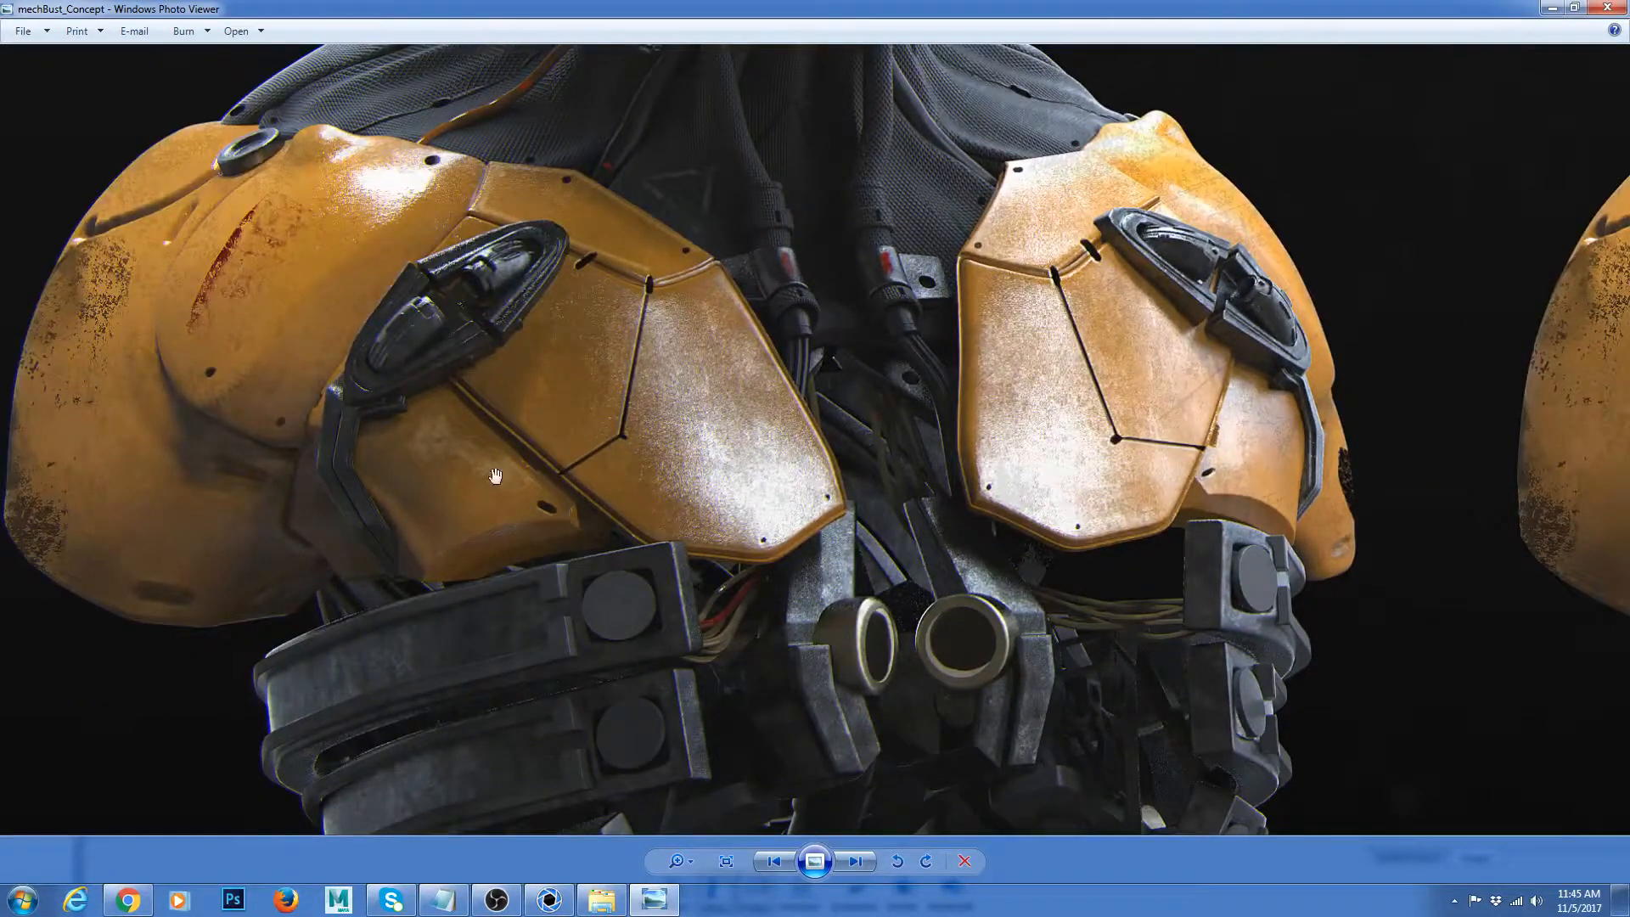
pyautogui.moveTo(1233, 401); pyautogui.dragTo(1004, 398)
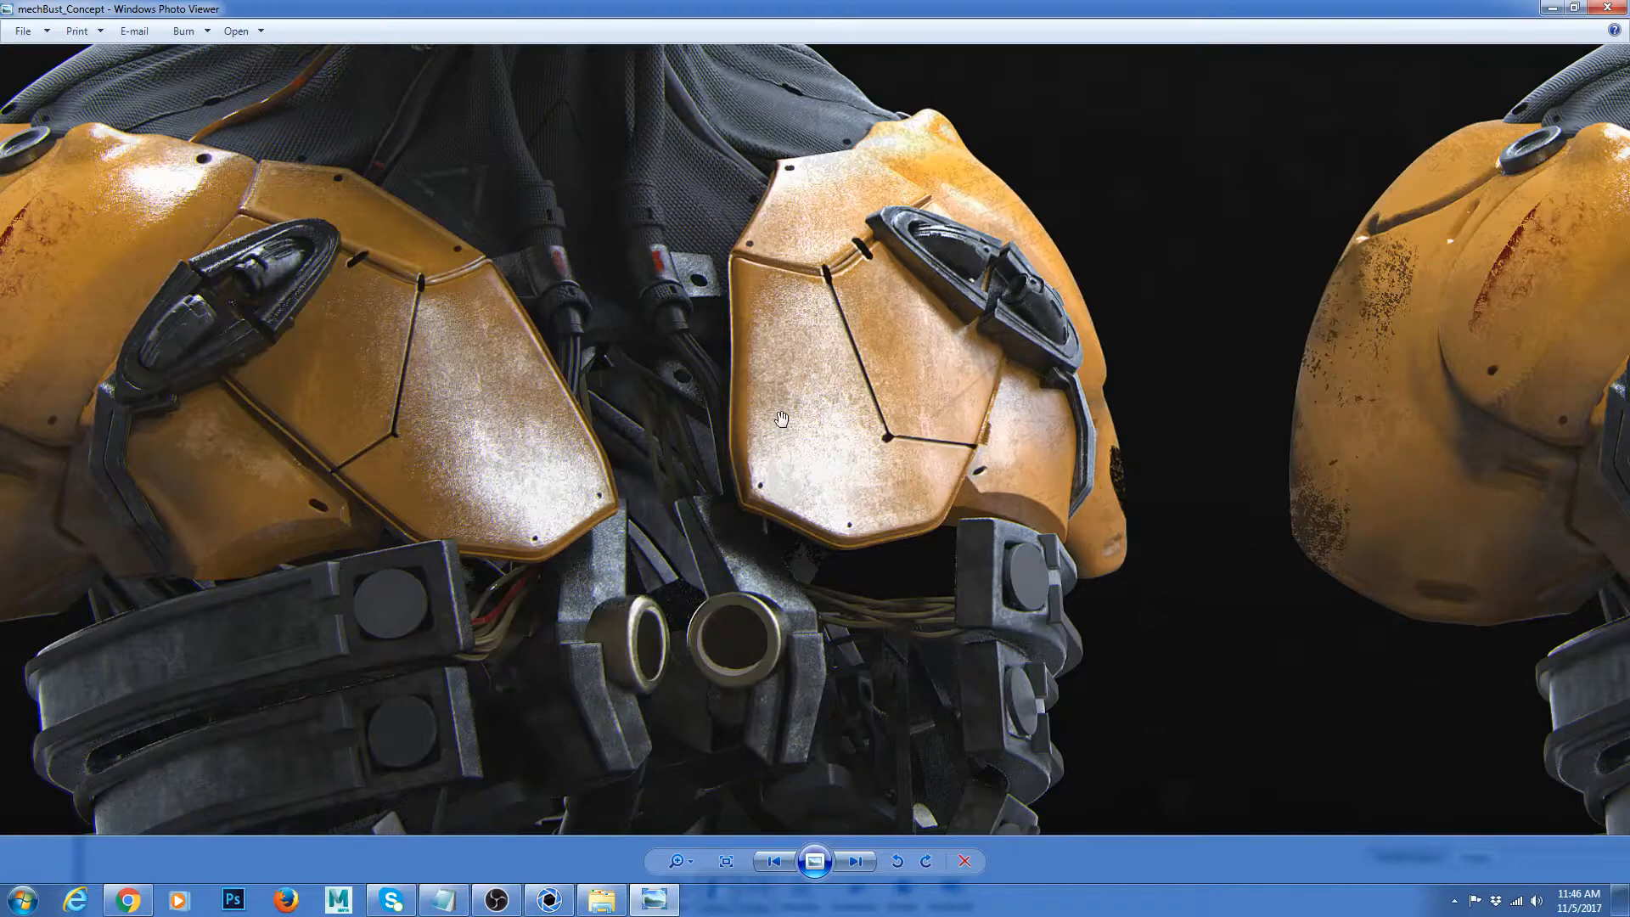
pyautogui.scroll(-5, 783, 442)
pyautogui.moveTo(785, 467); pyautogui.dragTo(802, 610)
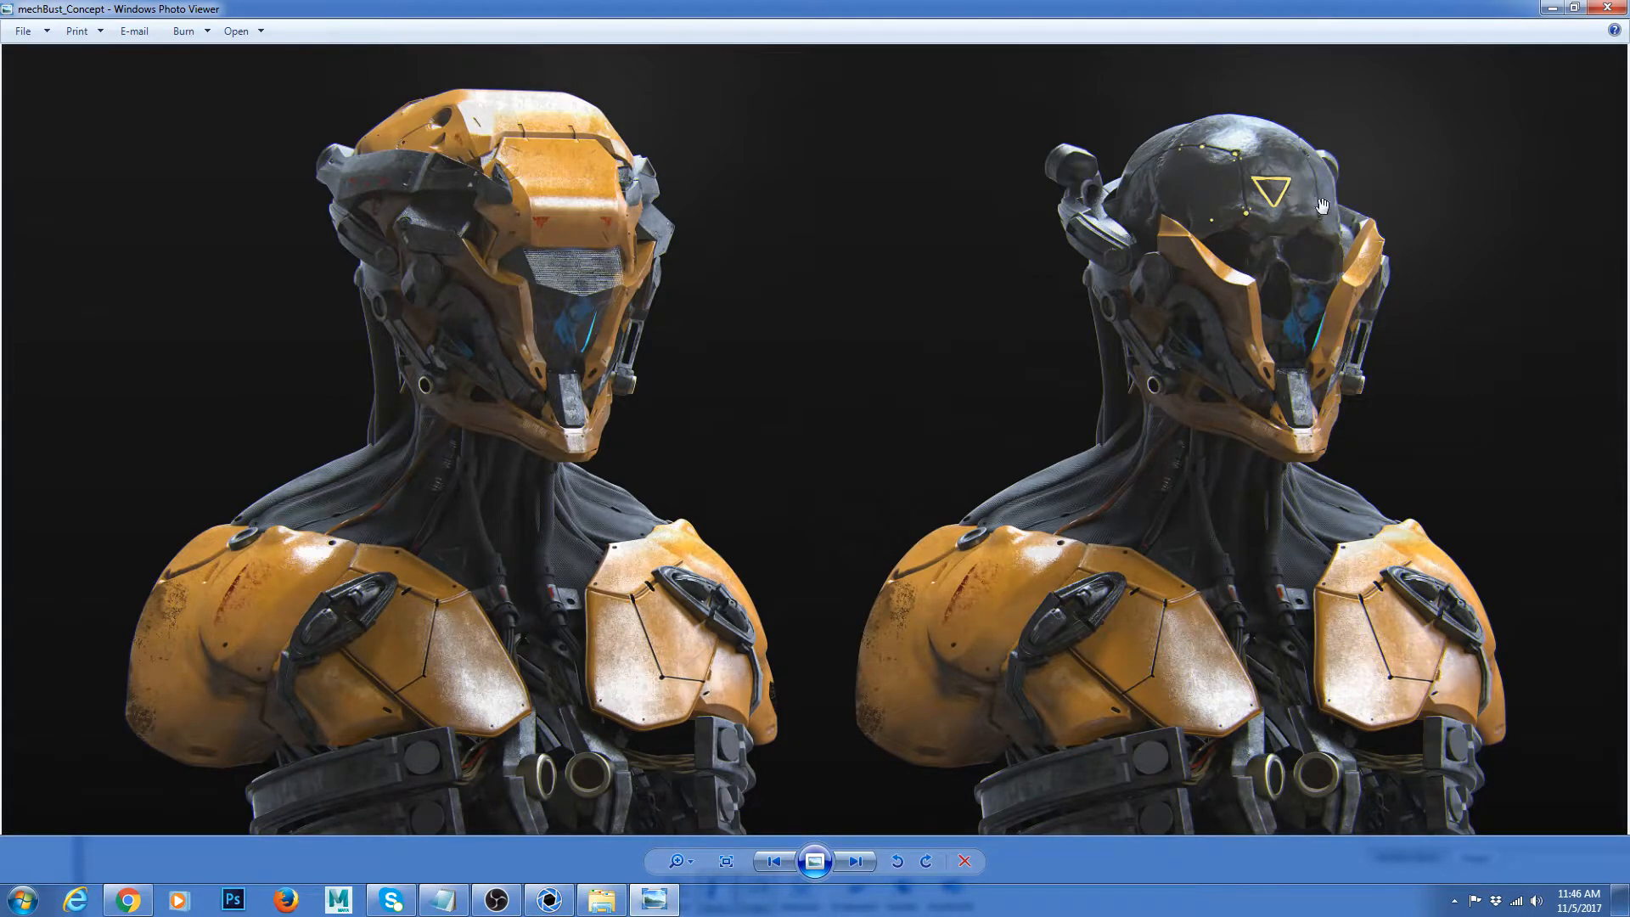
pyautogui.scroll(-1, 1314, 317)
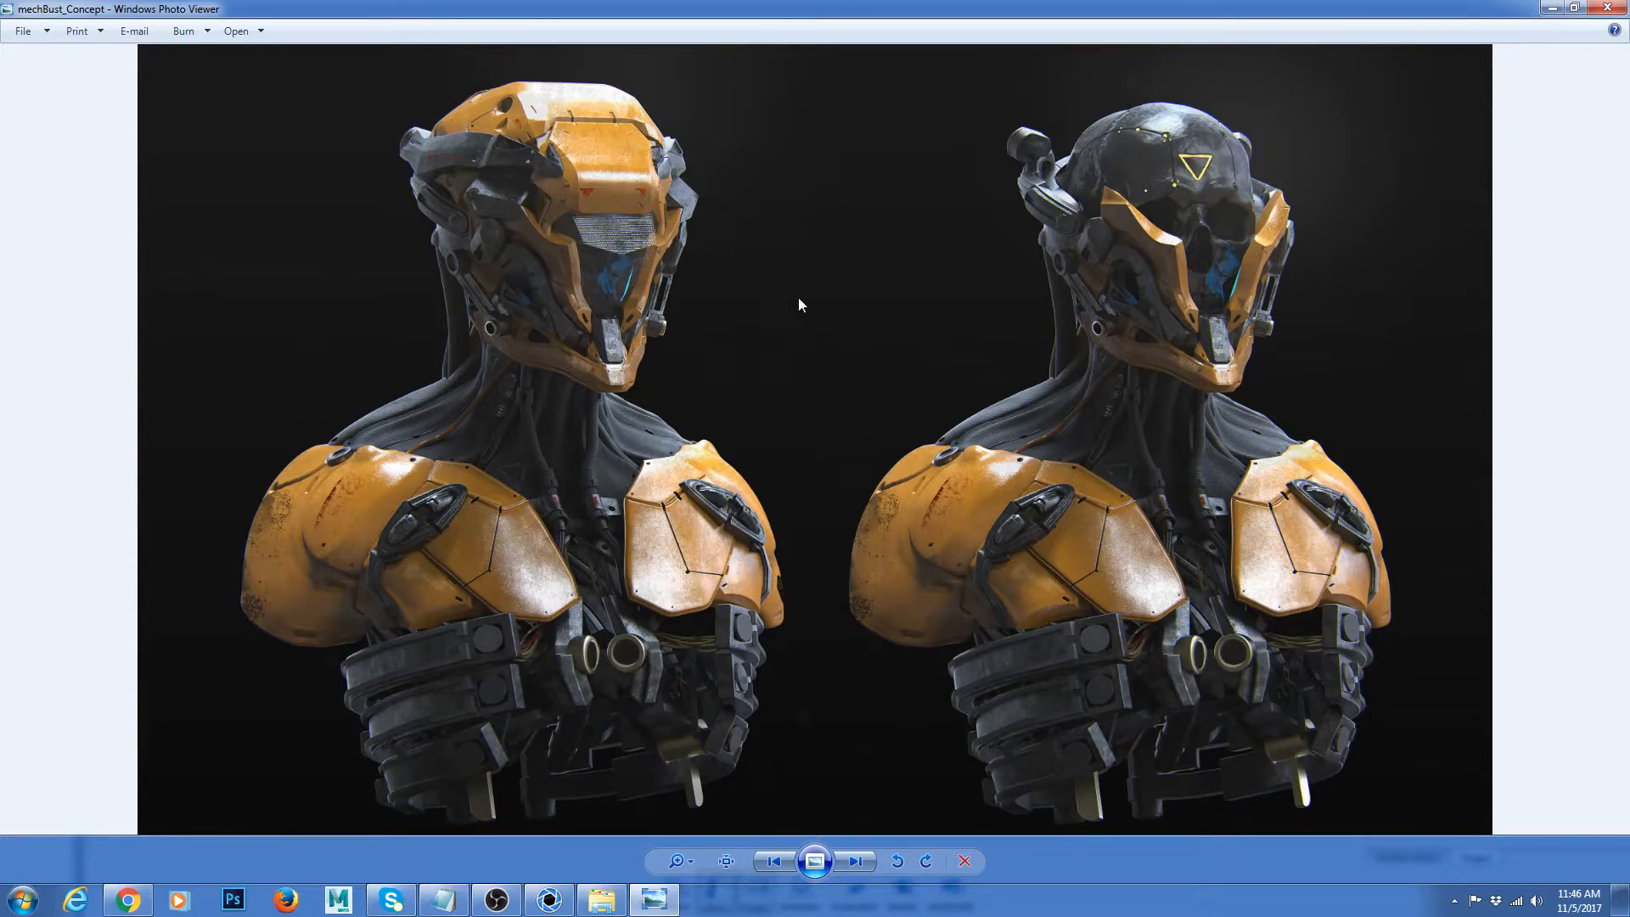
# Step: View the following image, mechBust_conceptArt, and close the image viewer to return to the KeyShot scene
pyautogui.click(853, 862)
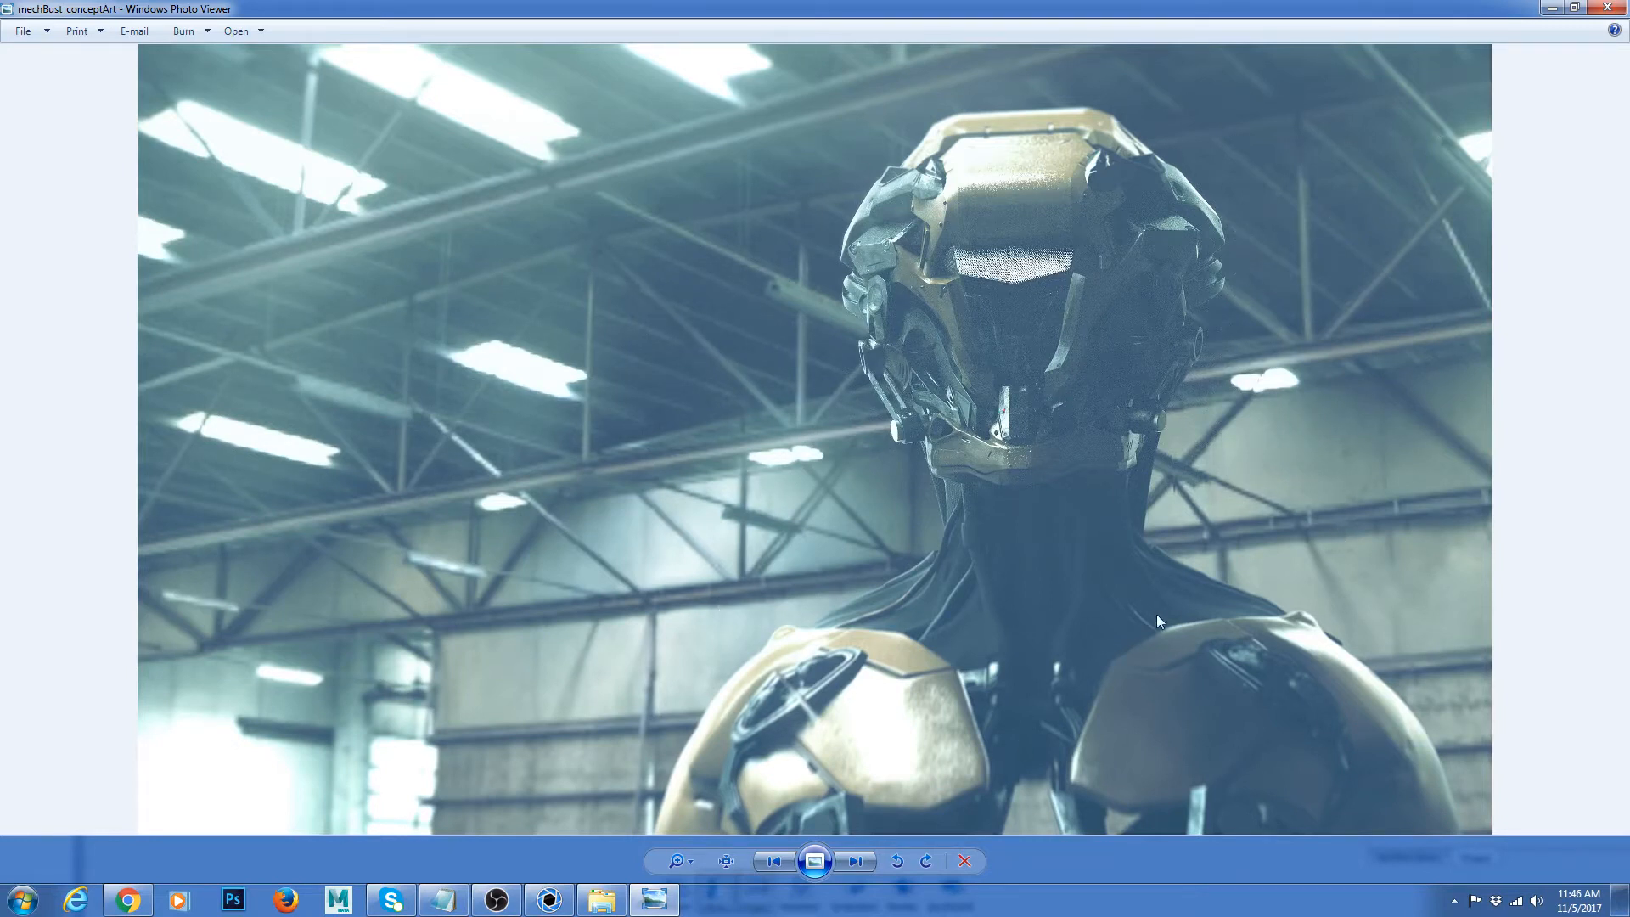
pyautogui.click(1609, 9)
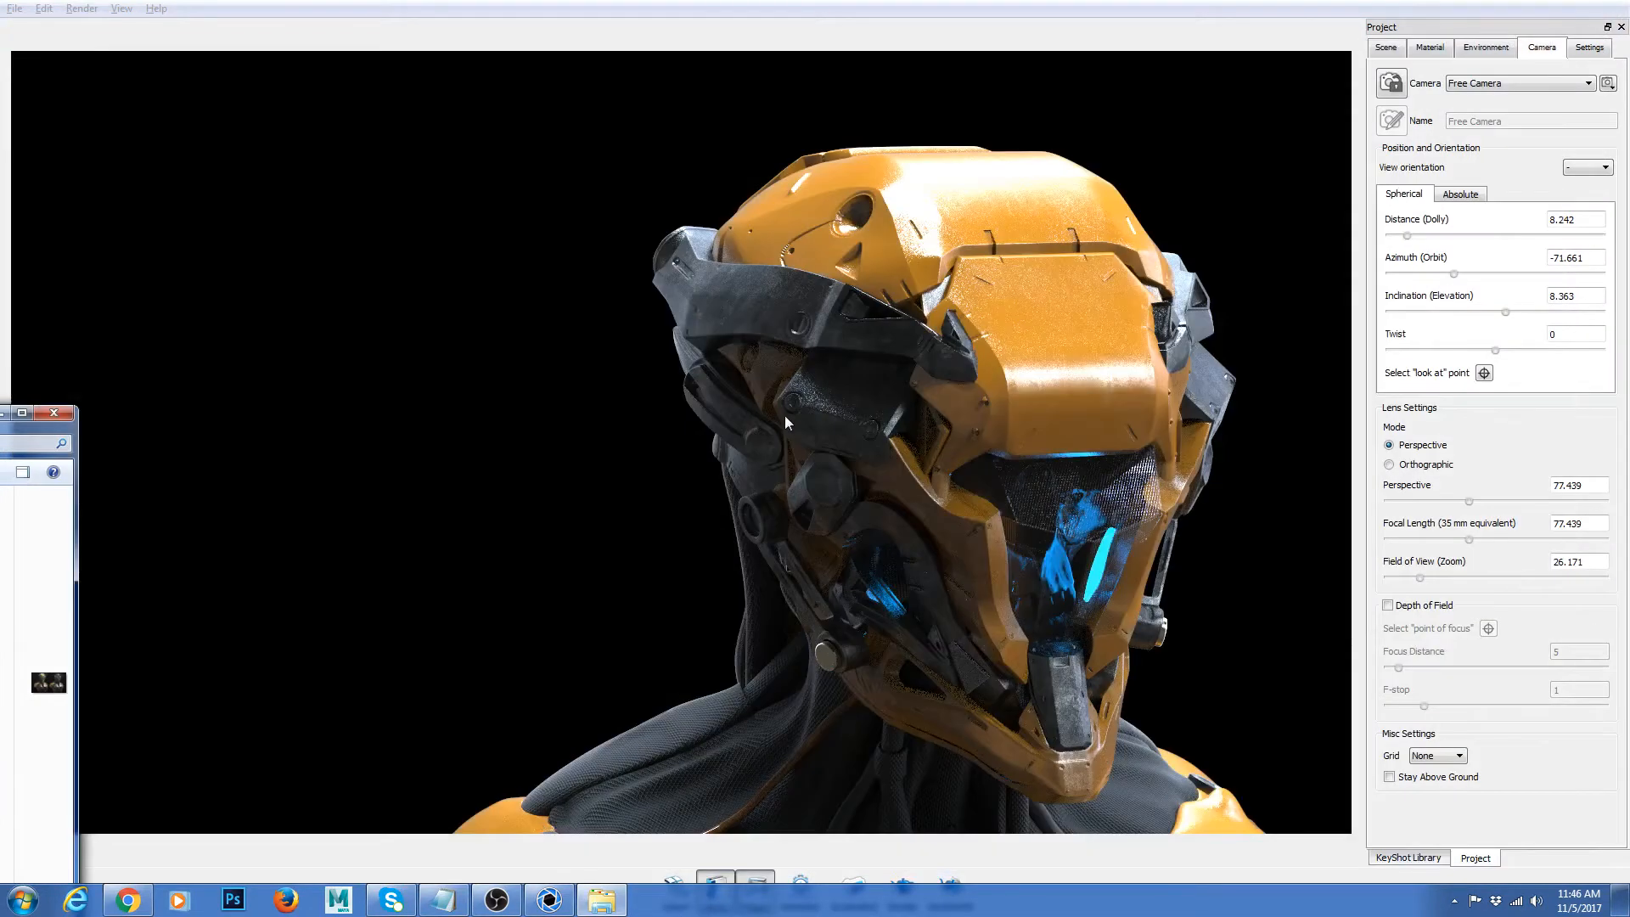